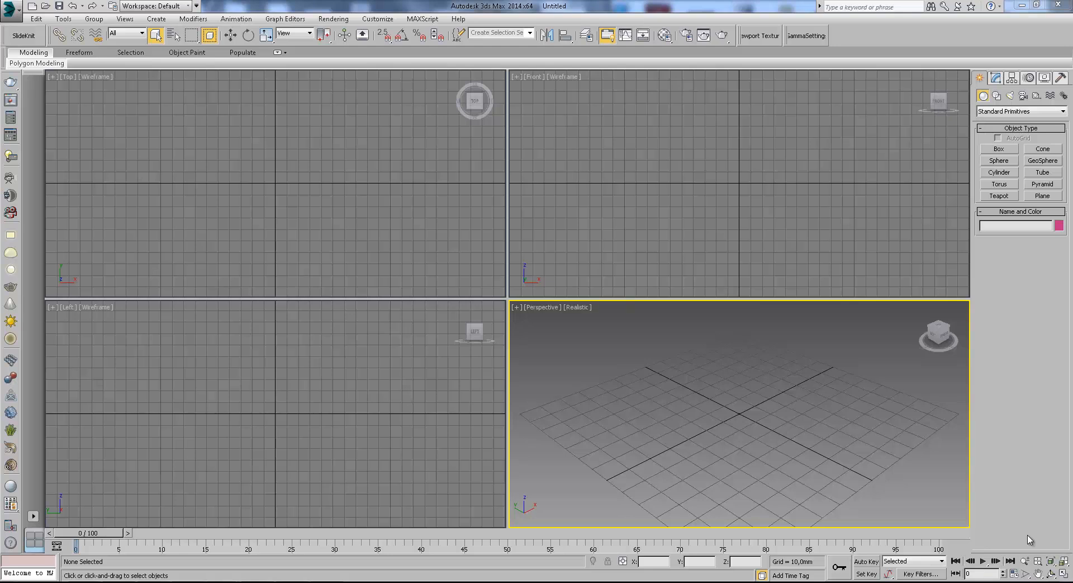
Create a box primitive in the Top viewport.
click(999, 149)
middle_drag(279, 214, 294, 252)
drag(232, 120, 381, 285)
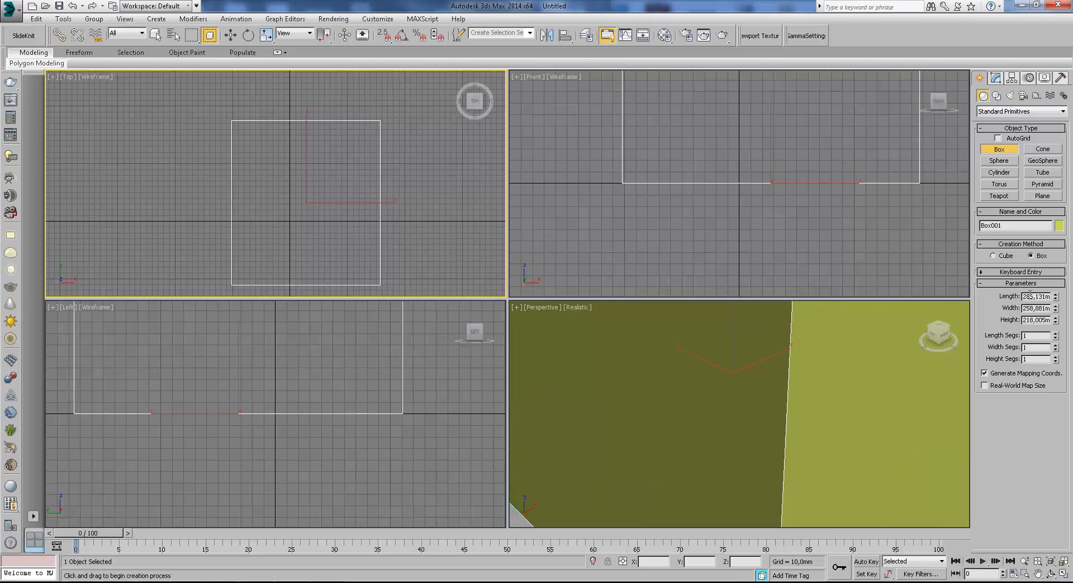
Set the box length to 5000 mm and its width to 3000 mm.
double_click(1036, 296)
text(50)
key(Tab)
text(5000)
key(Return)
scroll(330, 188, down, 3)
scroll(329, 187, down, 4)
double_click(1033, 308)
text(3000)
key(Return)
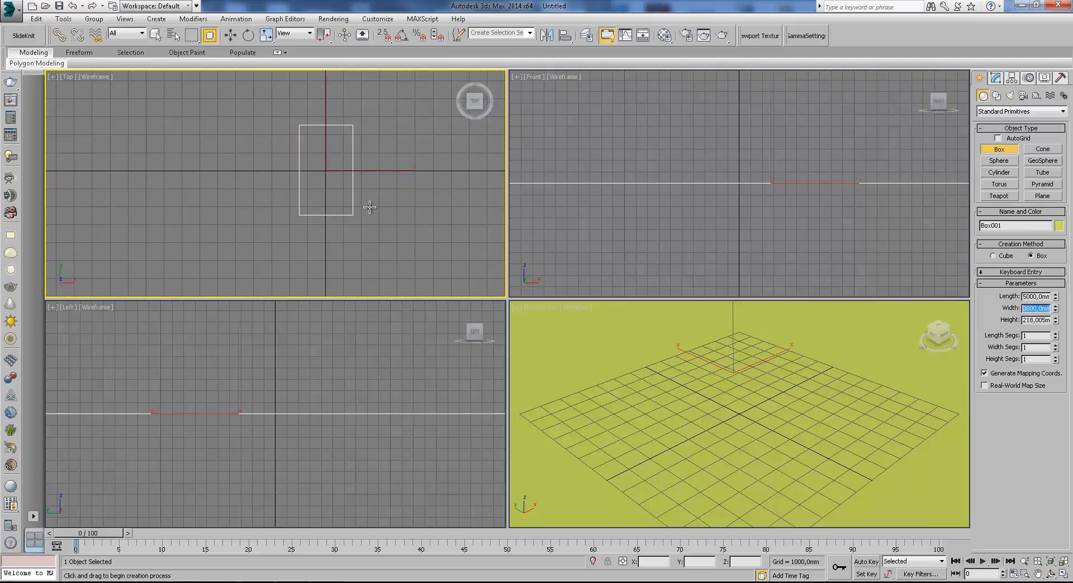
Set the box height to 3000 mm.
click(1036, 321)
double_click(1038, 319)
text(3000)
key(Return)
Convert the box to an Editable Poly in the maximized perspective view.
scroll(733, 229, down, 12)
alt+middle_drag(728, 217, 637, 245)
scroll(757, 193, up, 3)
right_click(757, 193)
scroll(723, 211, down, 3)
key(f)
scroll(779, 422, down, 5)
scroll(836, 431, down, 4)
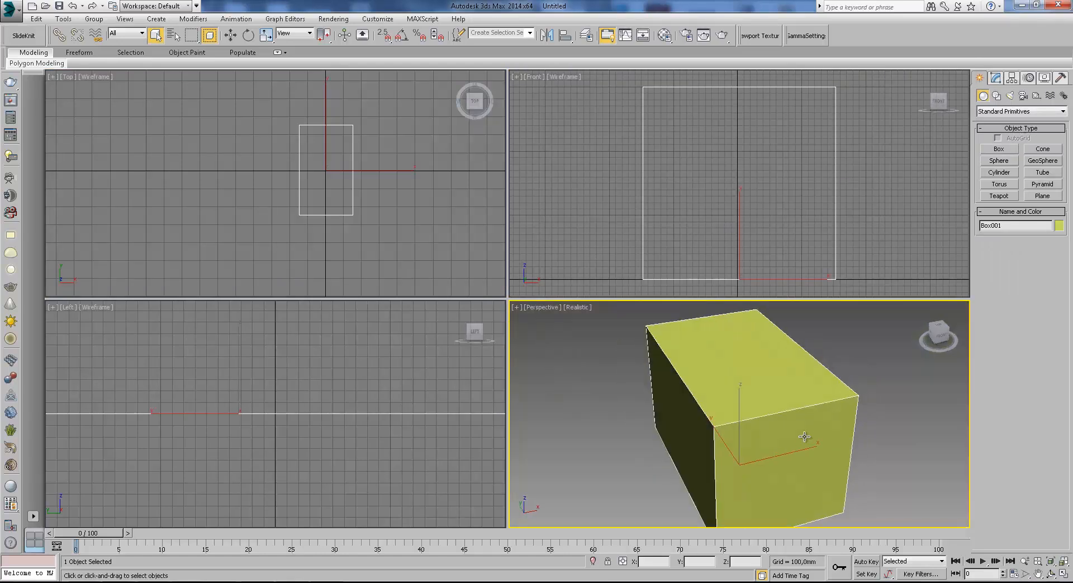
key(alt+w)
alt+middle_drag(729, 387, 798, 219)
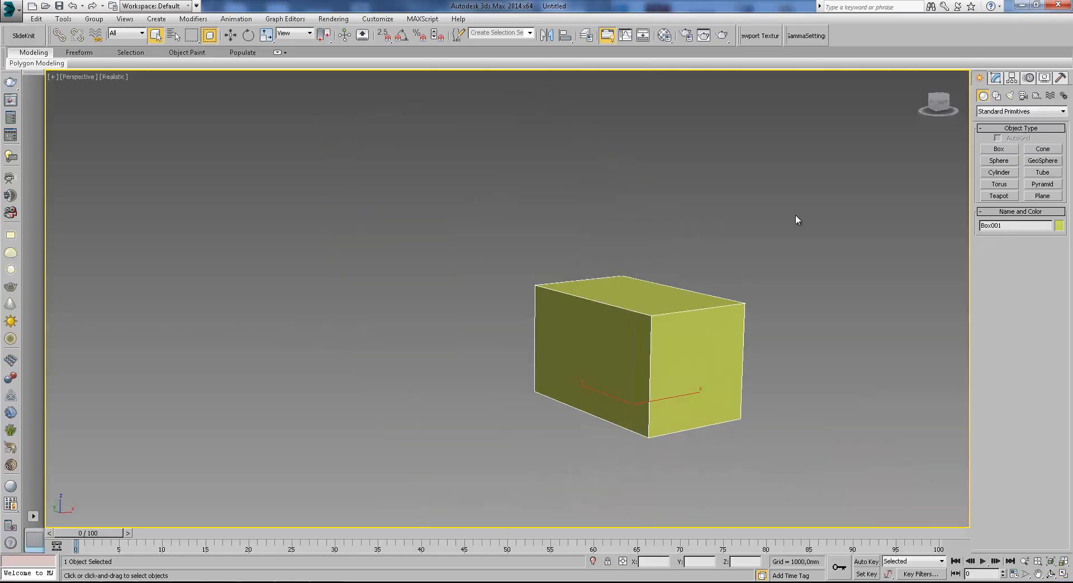
click(995, 78)
right_click(842, 253)
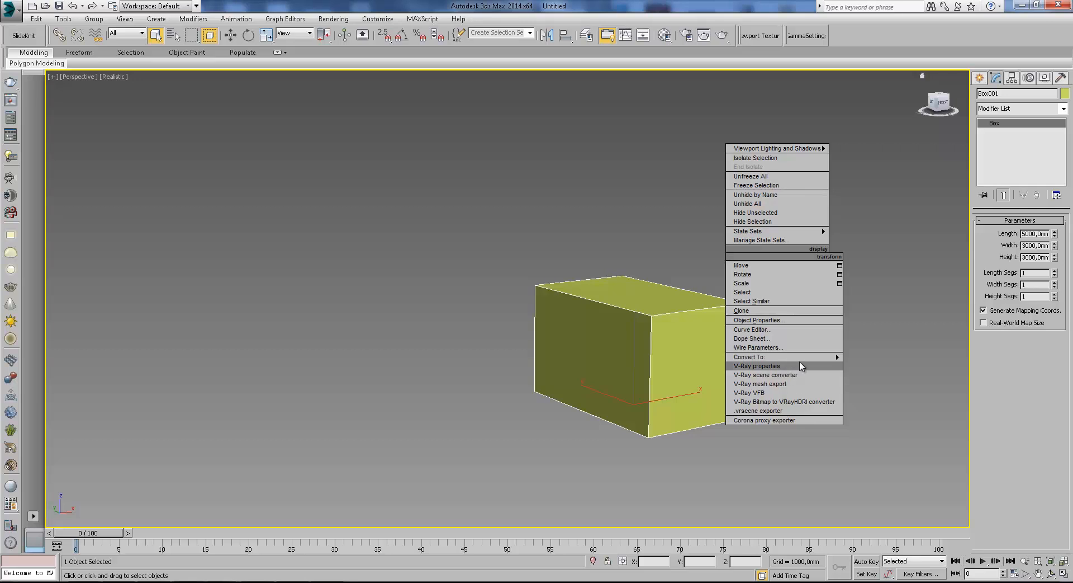
mouse_move(844, 360)
click(883, 366)
Select the box's front polygon and inset it by about 510 mm.
click(984, 123)
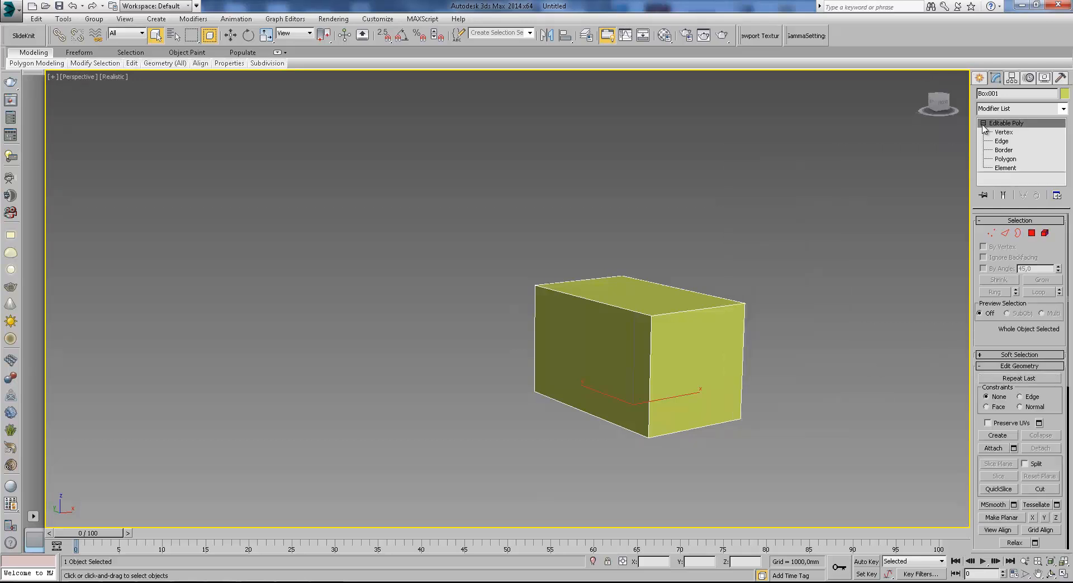
click(1006, 159)
click(706, 349)
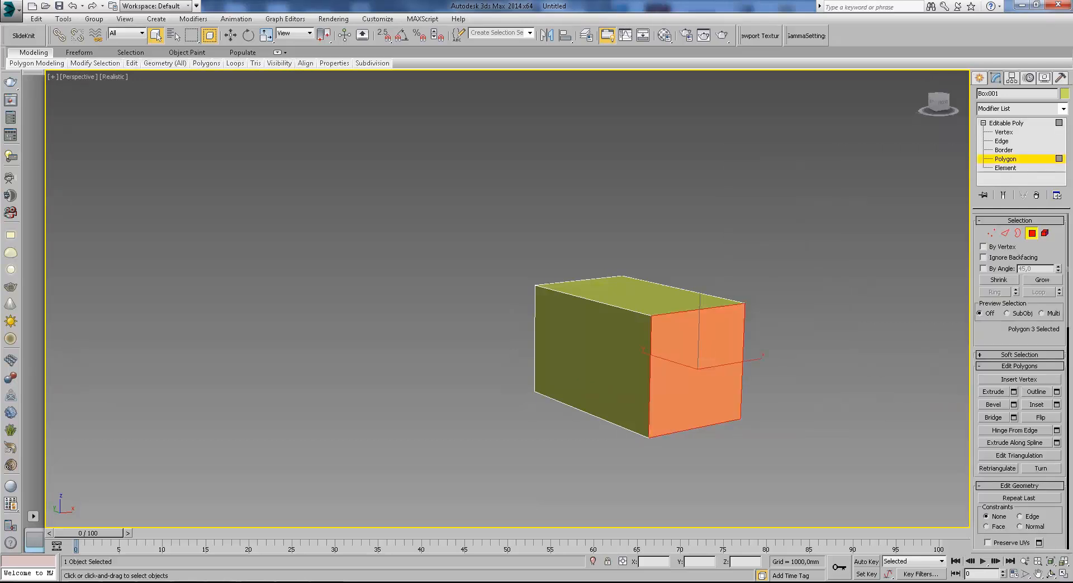
click(1057, 404)
drag(515, 320, 766, 416)
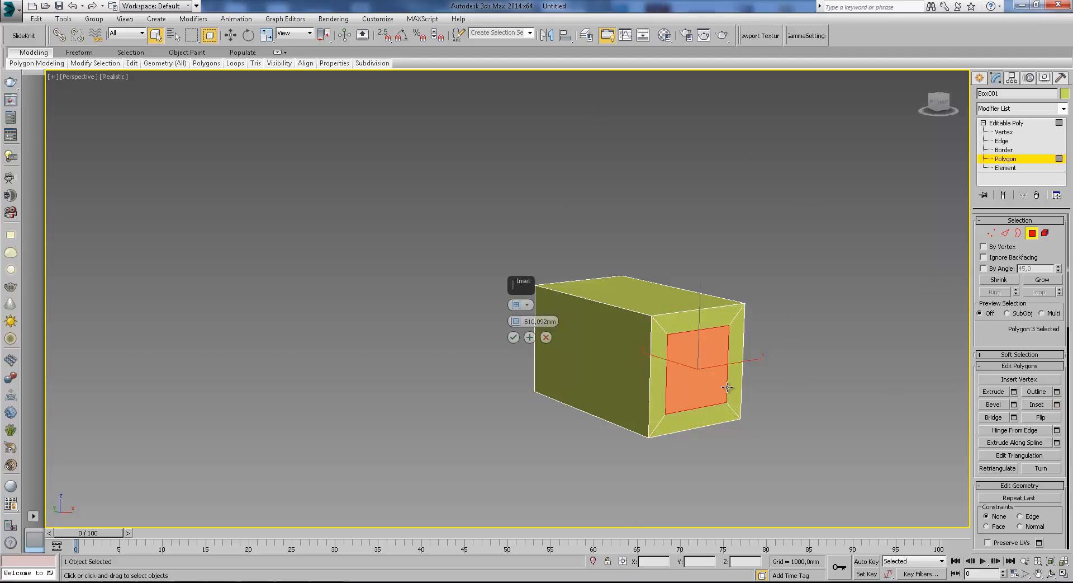
click(513, 337)
Scale and move the inset front polygon.
key(r)
drag(683, 338, 698, 313)
drag(636, 379, 628, 381)
mouse_move(700, 303)
mouse_down()
mouse_move(700, 292)
mouse_move(701, 307)
mouse_up()
click(231, 36)
scroll(705, 350, up, 3)
mouse_move(738, 413)
middle_down()
mouse_move(735, 378)
mouse_move(750, 398)
middle_up()
scroll(735, 405, up, 4)
scroll(736, 405, down, 7)
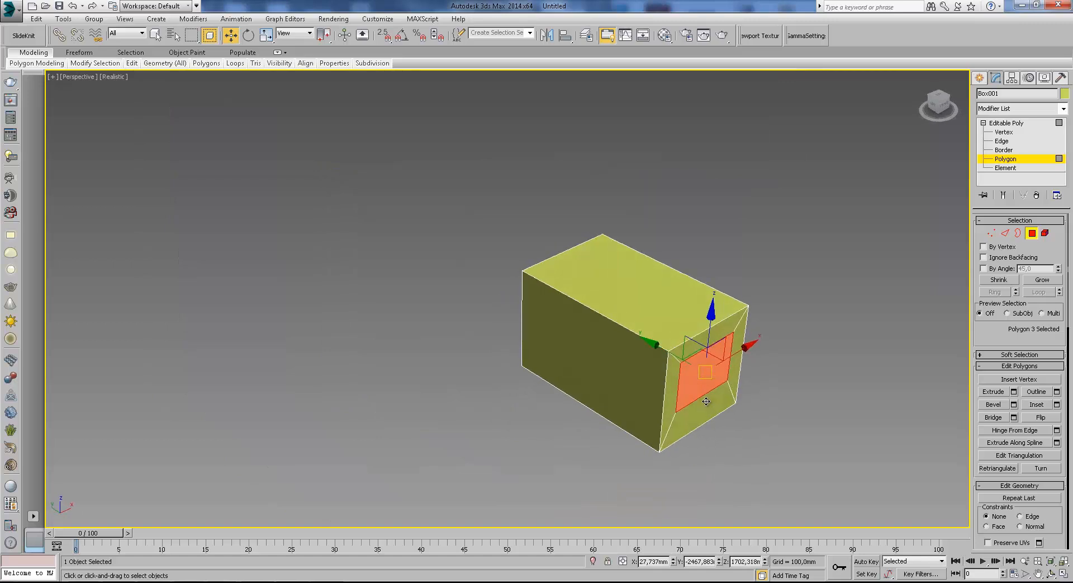
Detach the inset front polygon as a separate object.
scroll(750, 401, up, 3)
drag(1053, 528, 1045, 398)
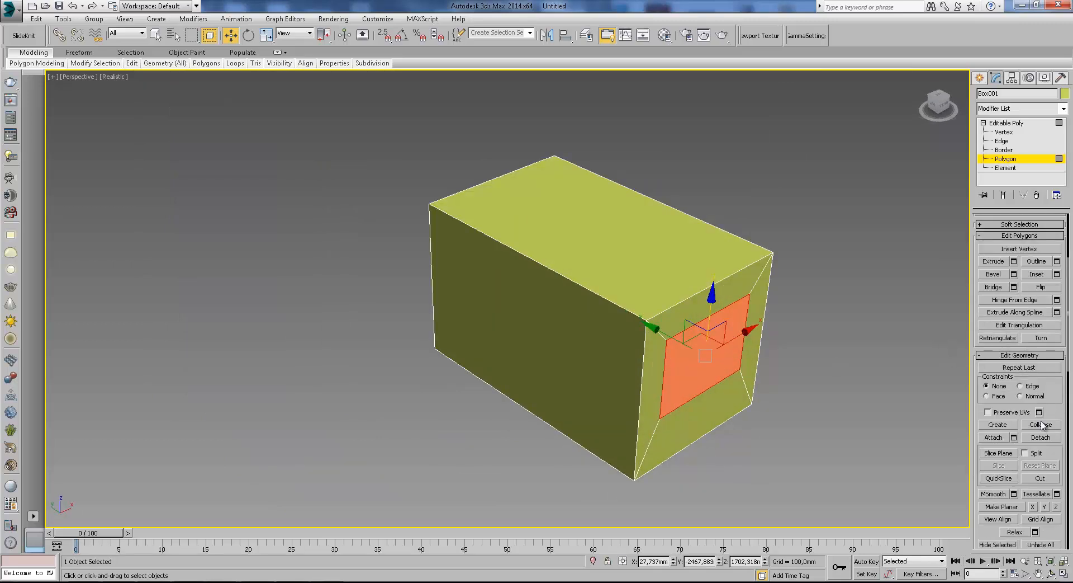
click(1038, 438)
click(590, 291)
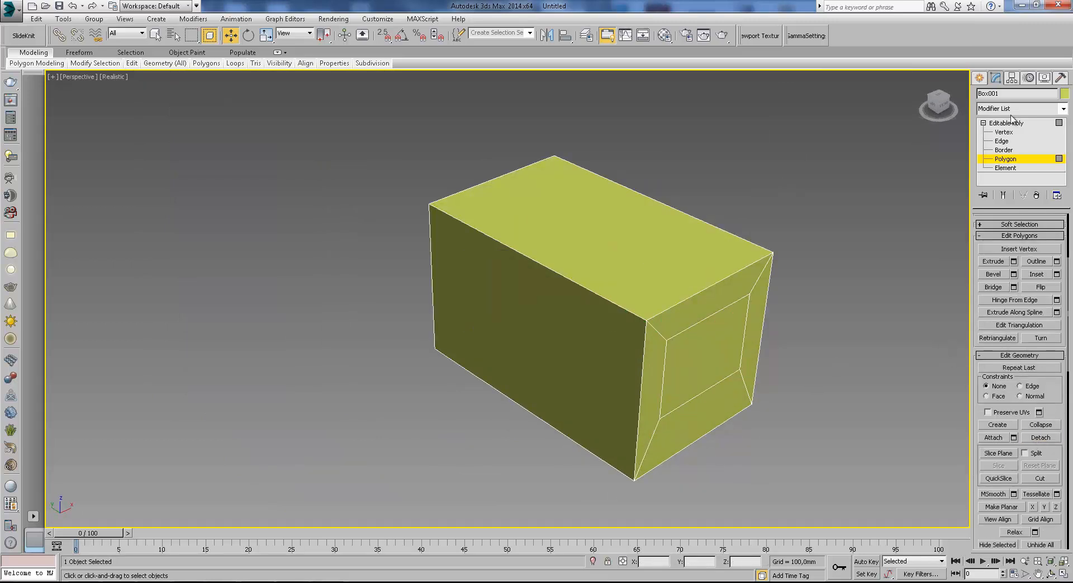
Select the detached polygon object and add an Edit Normals modifier to it.
click(980, 77)
click(727, 340)
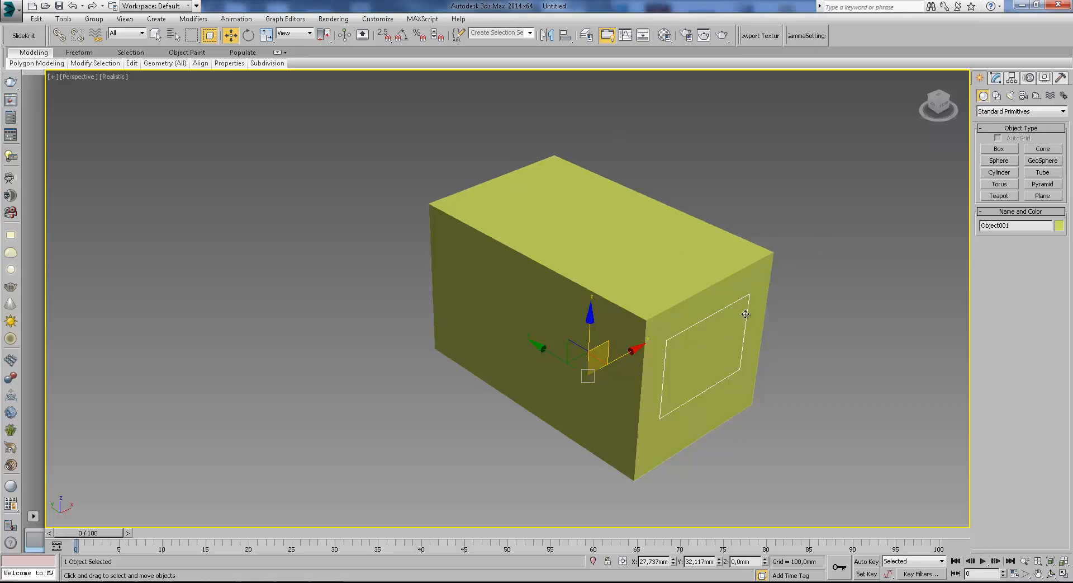
click(995, 77)
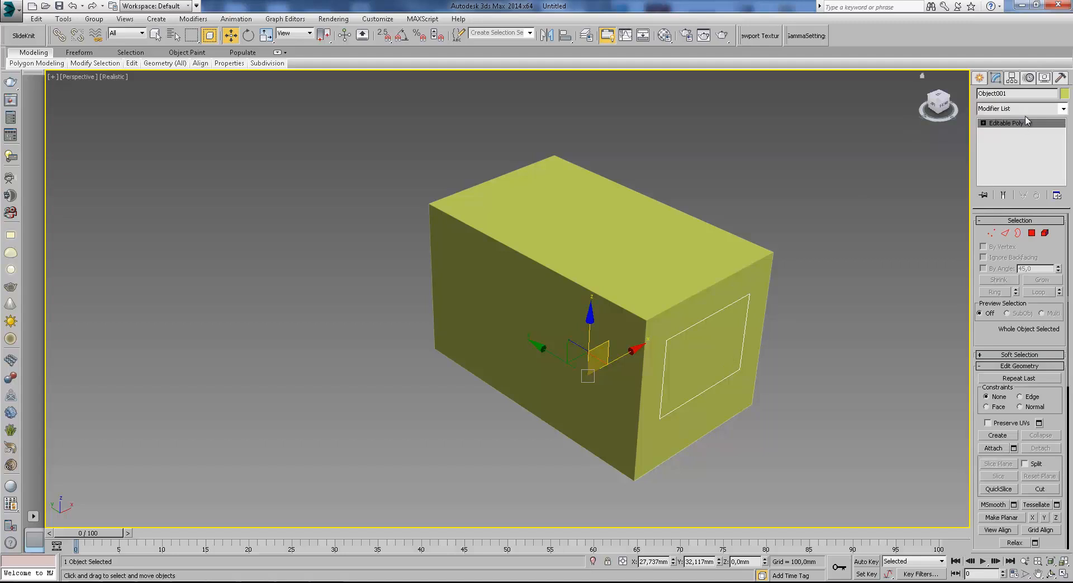
click(1026, 108)
click(1029, 407)
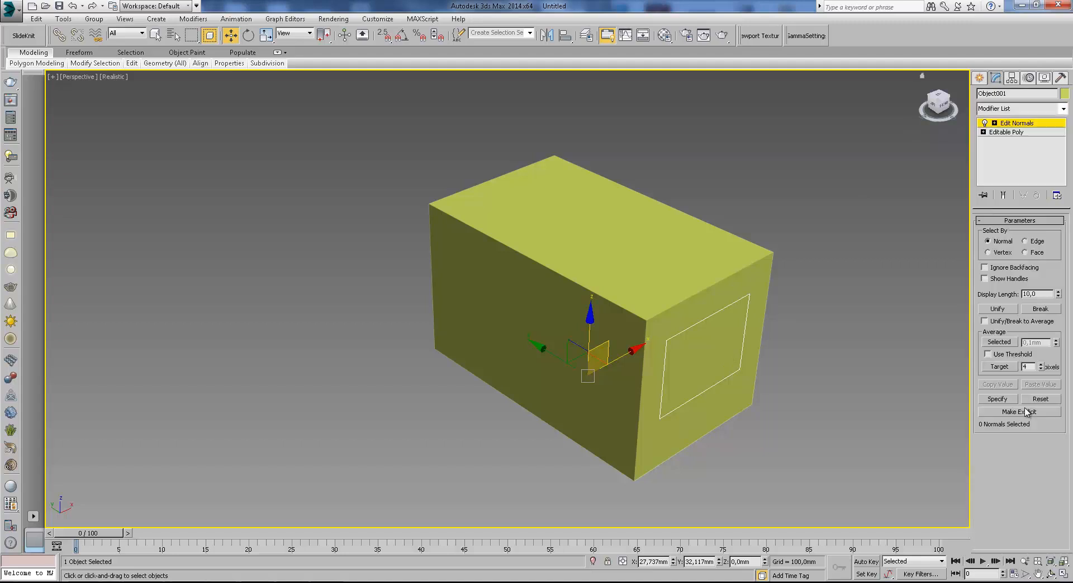
Inspect the objects' normals by toggling wireframe and orbiting around the box.
key(F3)
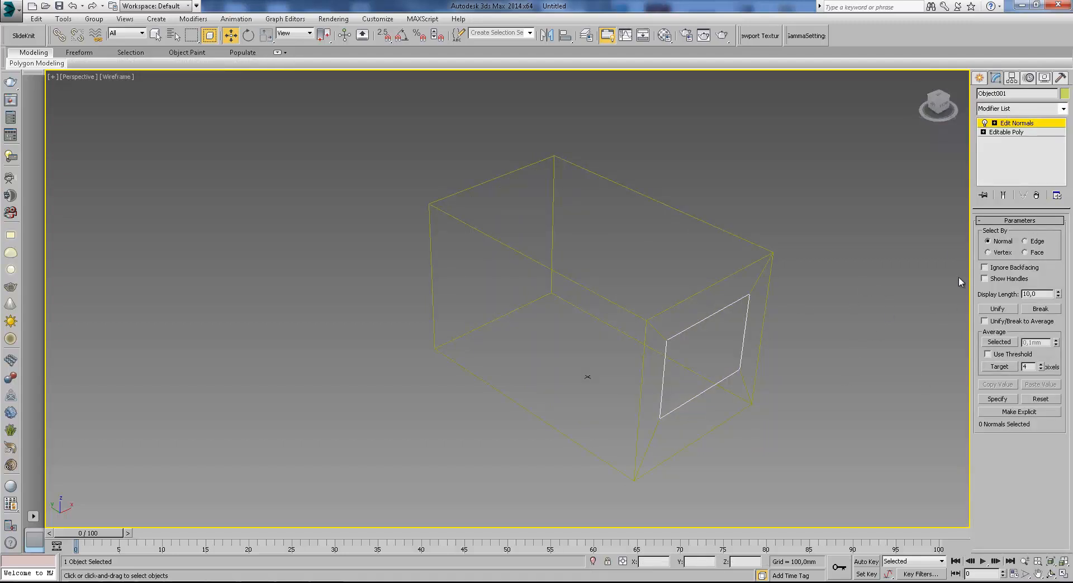
scroll(739, 337, up, 5)
scroll(645, 287, down, 3)
scroll(645, 287, up, 6)
middle_drag(750, 218, 713, 227)
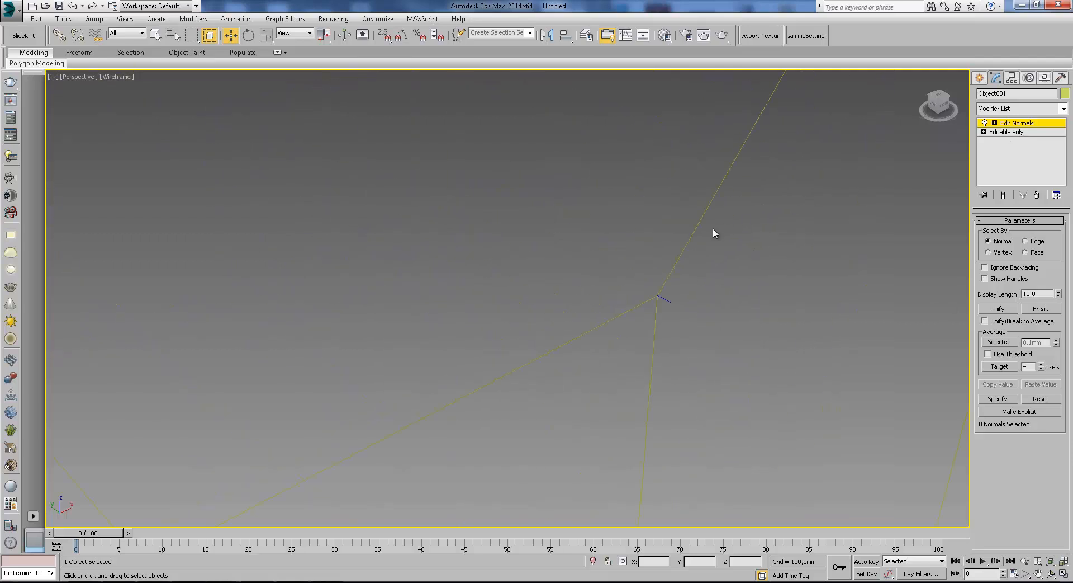
middle_drag(638, 304, 649, 243)
key(F3)
scroll(666, 281, down, 5)
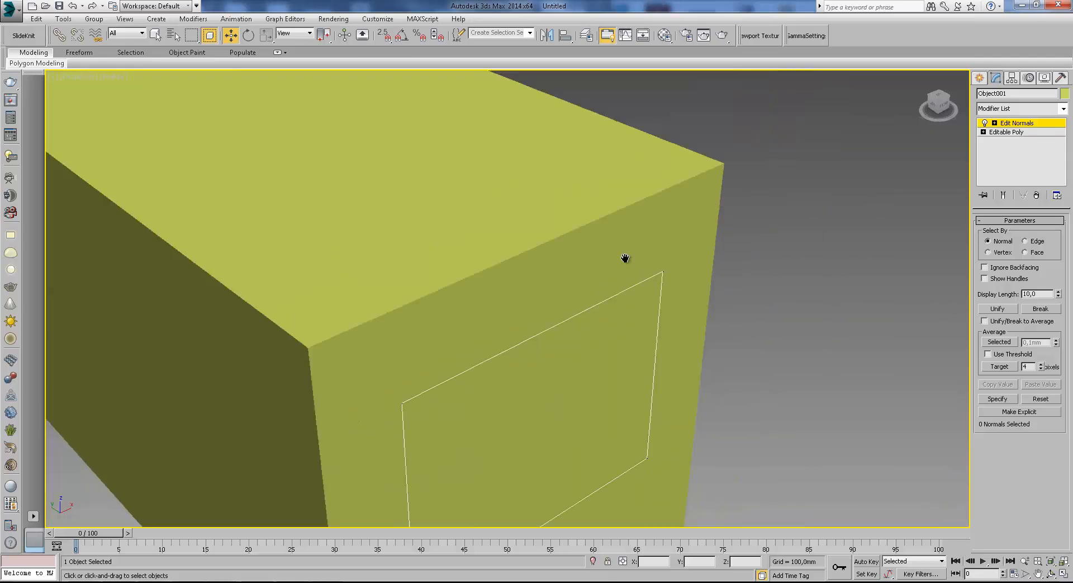
key(F3)
scroll(680, 294, up, 4)
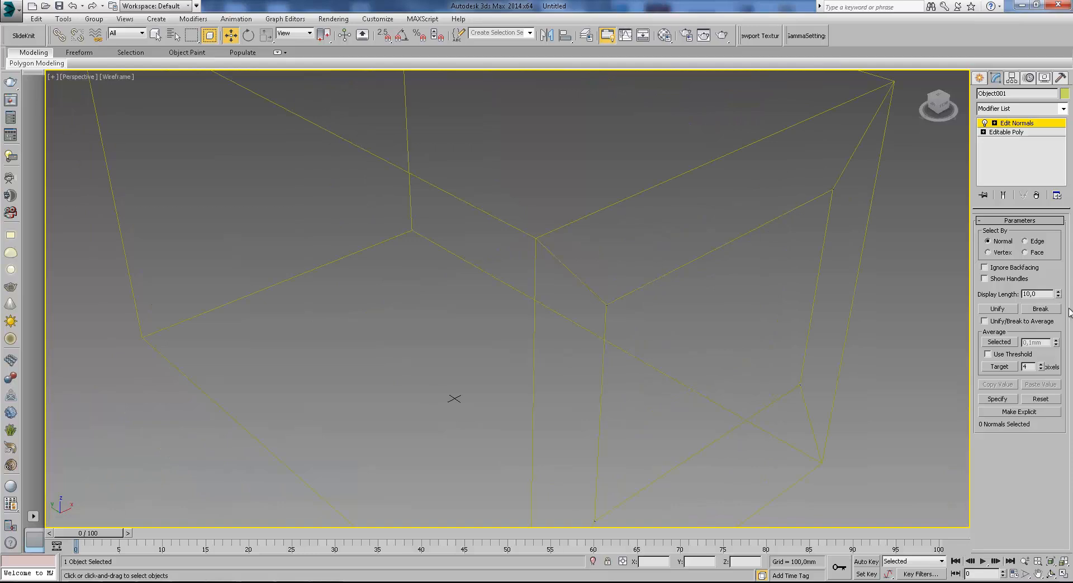
drag(1059, 295, 868, 20)
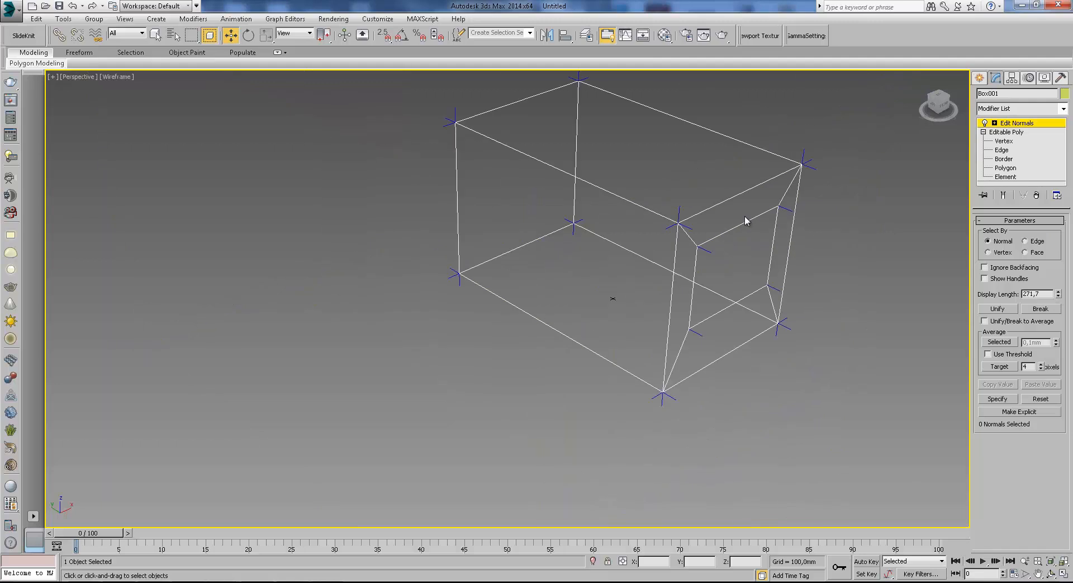
key(F3)
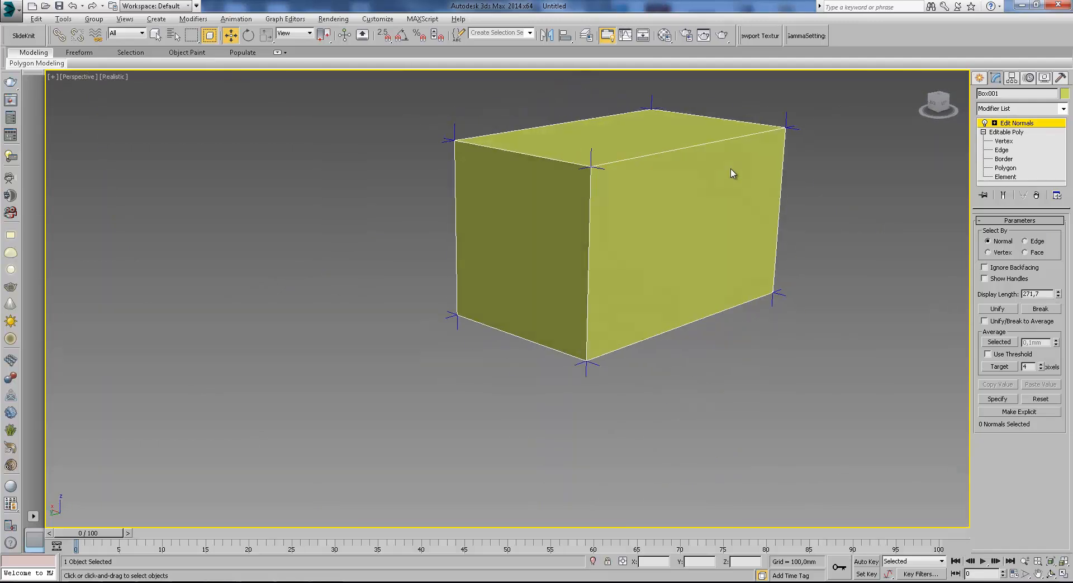
Remove the Edit Normals modifier and add a Normal modifier to the detached object.
click(1036, 195)
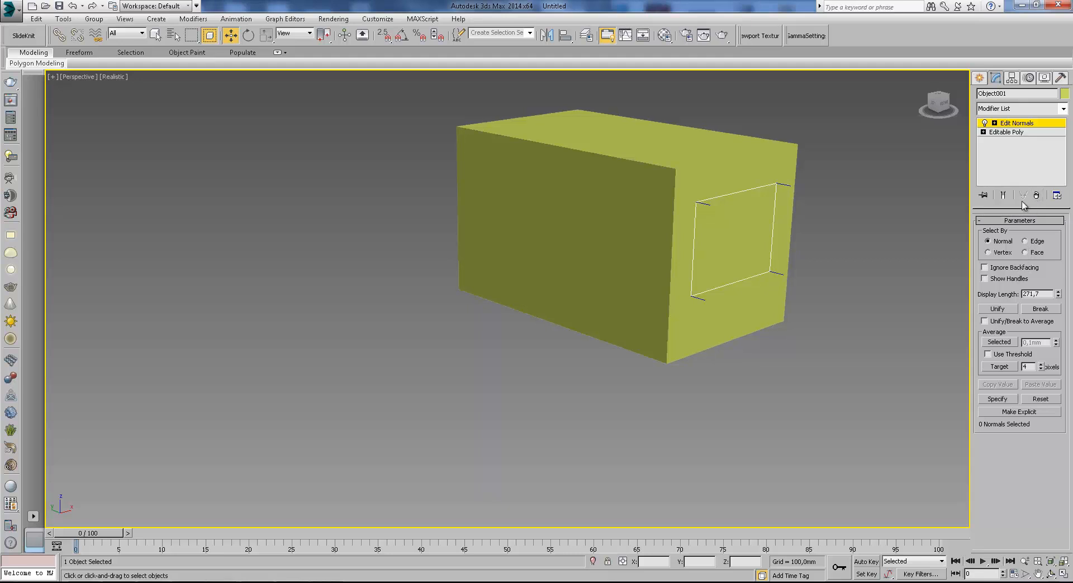
click(1025, 195)
click(1018, 109)
scroll(1031, 487, down, 2)
scroll(1031, 487, down, 2)
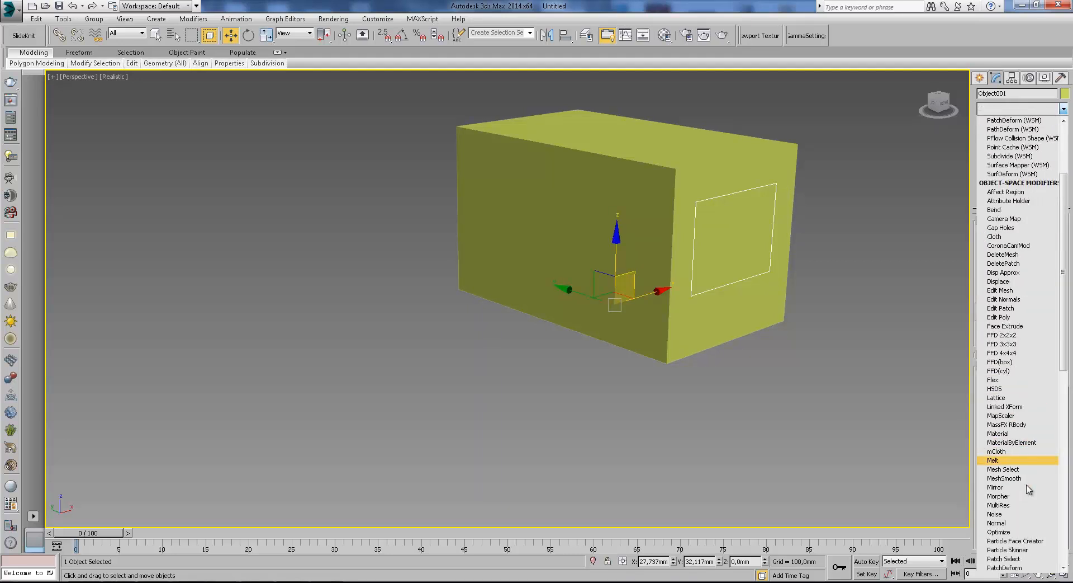
click(1026, 521)
Select the box and add a Normal modifier to it with flipped normals.
key(F3)
click(759, 151)
click(1051, 111)
scroll(1042, 440, down, 2)
scroll(1020, 559, down, 1)
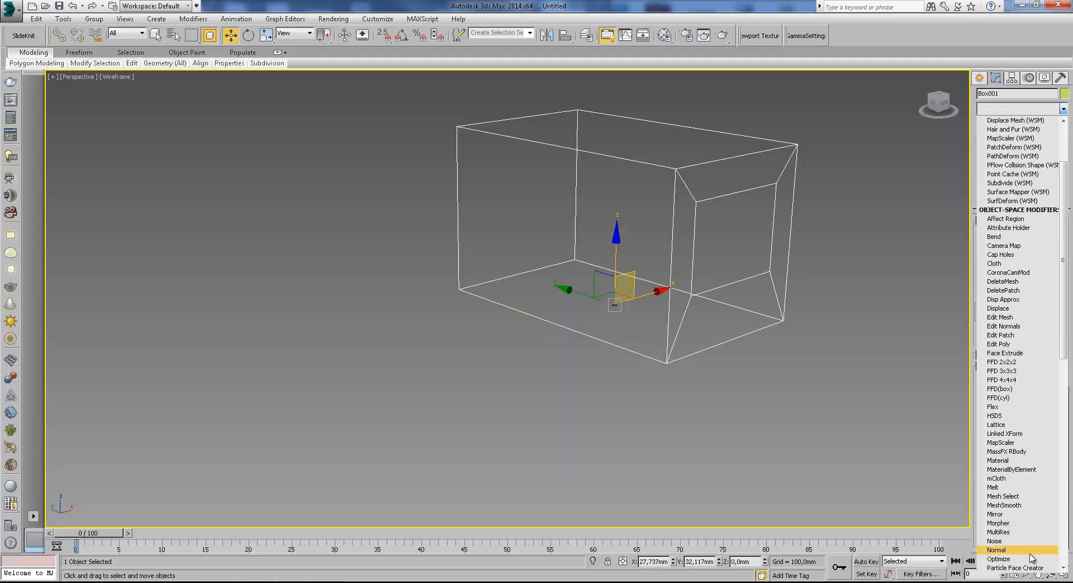
key(Escape)
key(F3)
Convert the box with its Normal modifier back to an Editable Poly.
right_click(679, 166)
mouse_move(727, 271)
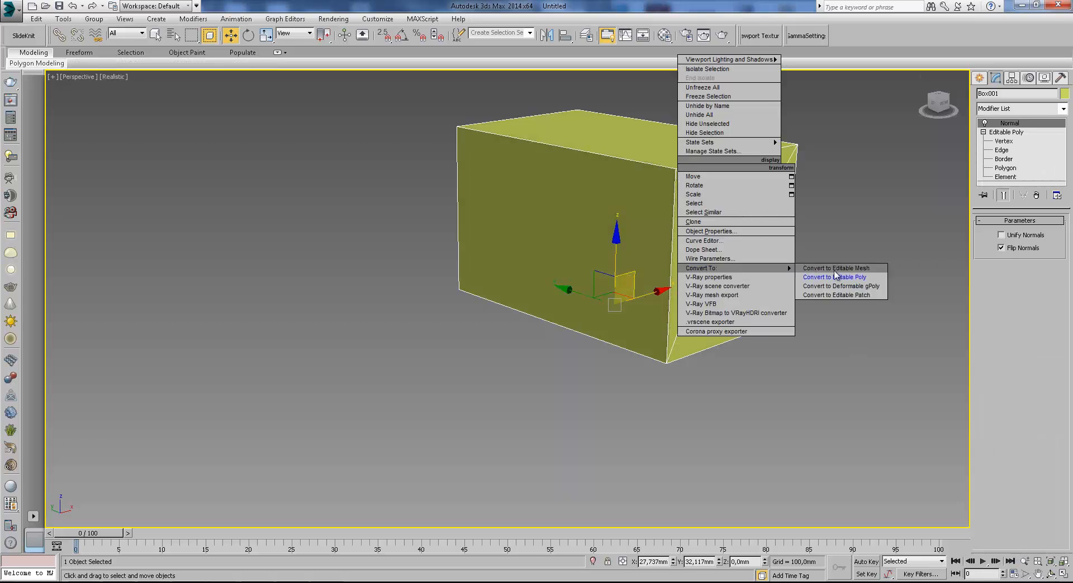
click(844, 275)
Select the box's top polygon and move it slightly downward.
click(984, 123)
click(1006, 158)
click(564, 134)
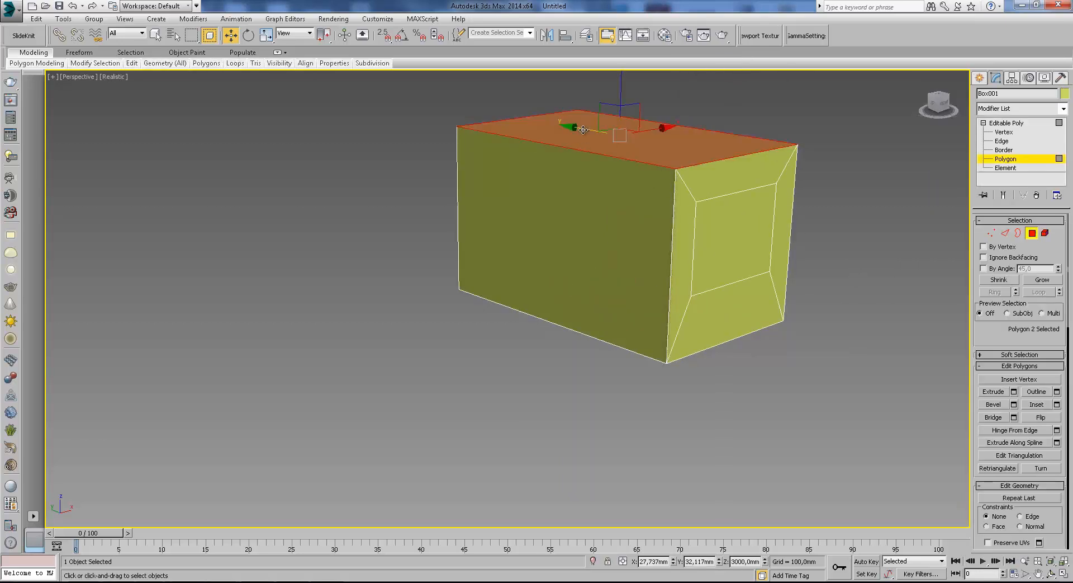
alt+middle_drag(587, 130, 559, 128)
drag(619, 89, 622, 101)
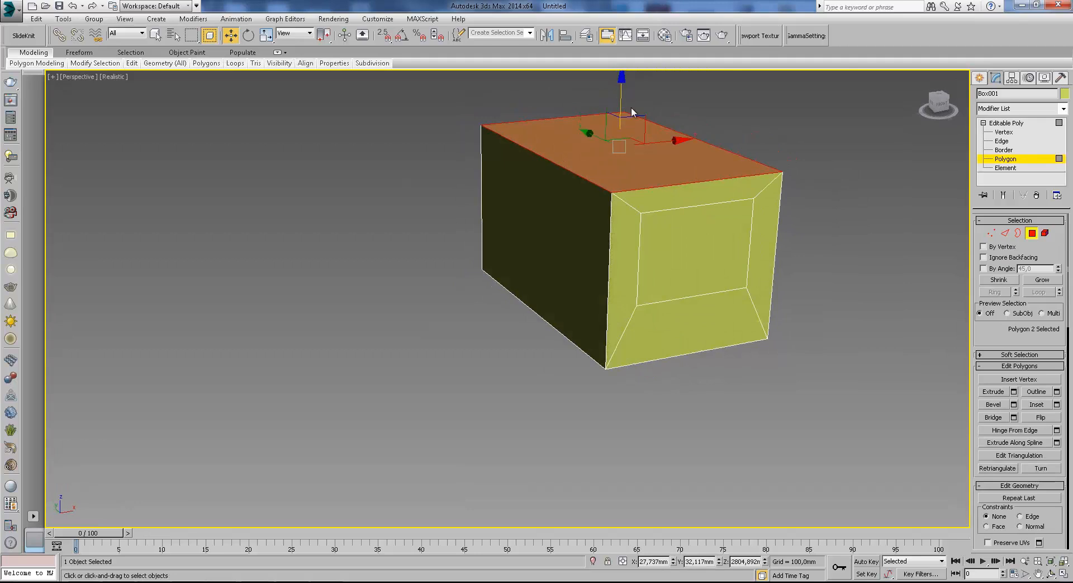
Inset the top polygon by about 495 mm.
click(1056, 404)
alt+middle_drag(523, 324, 525, 330)
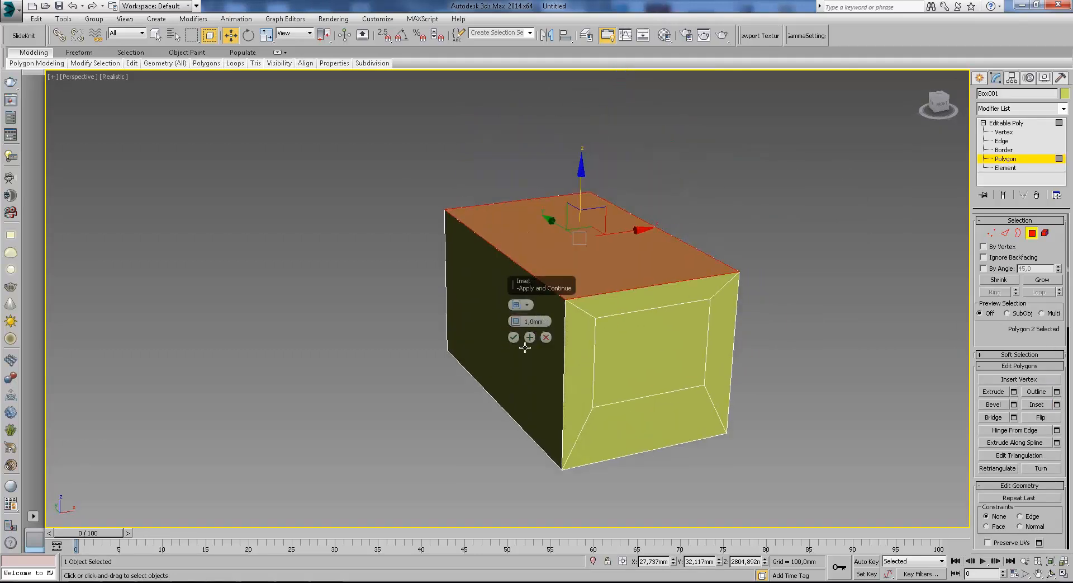
drag(515, 323, 540, 126)
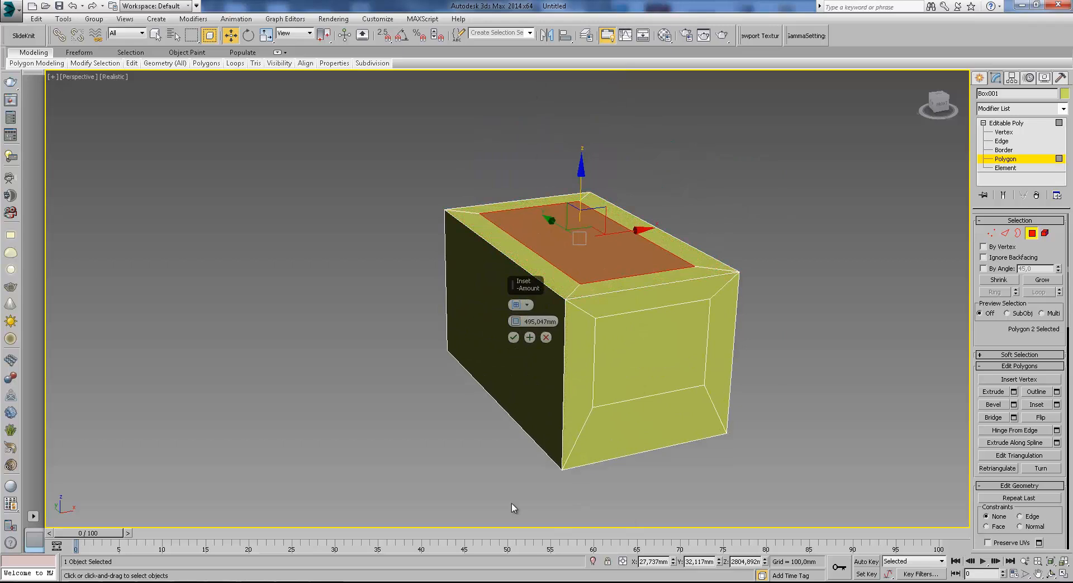
click(514, 337)
Extrude the inset top polygon twice by -88.99 mm.
click(1014, 391)
key(z)
drag(515, 320, 504, 350)
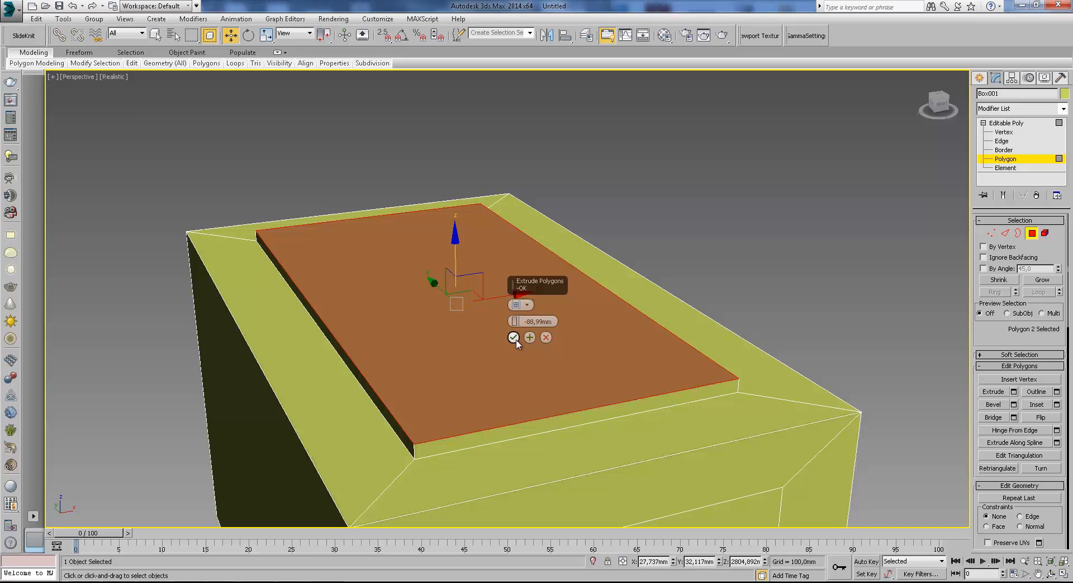
click(513, 338)
click(1014, 391)
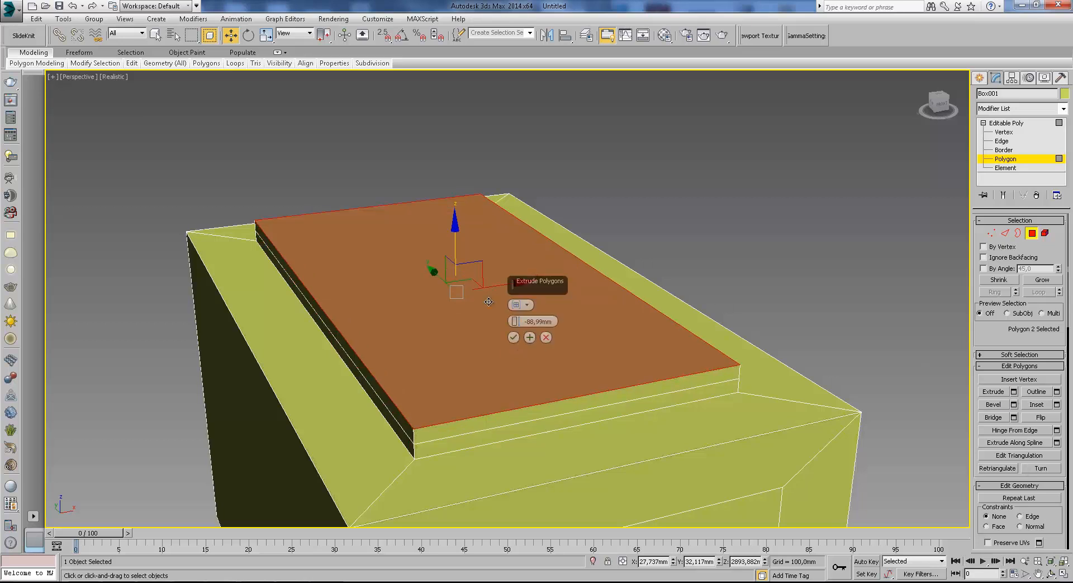
click(513, 336)
Select the polygons of the extruded top rim.
click(1002, 140)
click(738, 374)
click(1032, 233)
alt+middle_drag(796, 354, 436, 265)
click(421, 262)
click(421, 261)
click(417, 265)
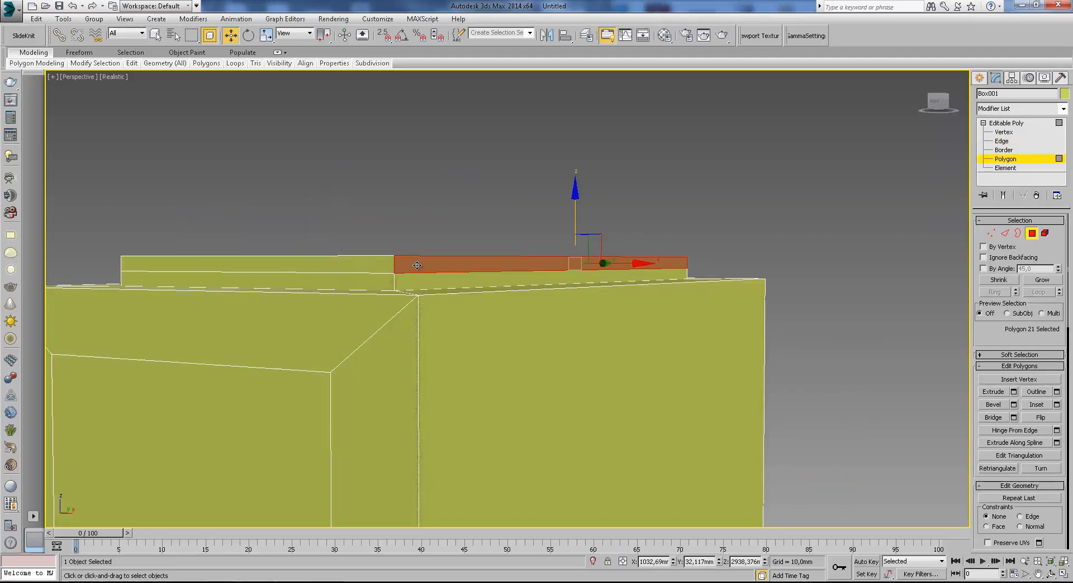
double_click(417, 266)
scroll(420, 268, down, 5)
alt+middle_drag(419, 267, 450, 290)
scroll(450, 291, up, 3)
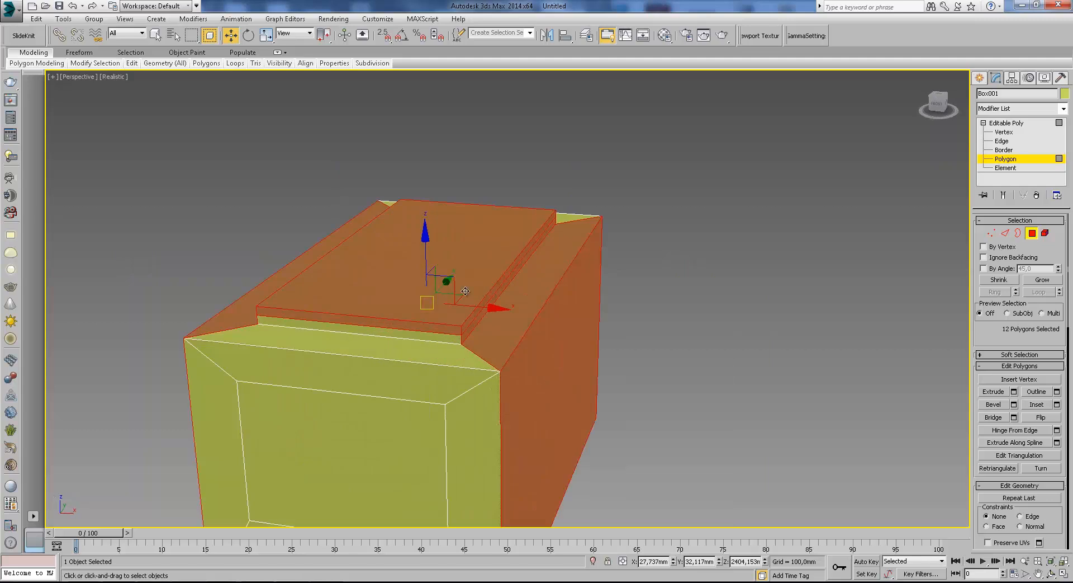
Select the four side polygons around the raised top plate.
click(1005, 233)
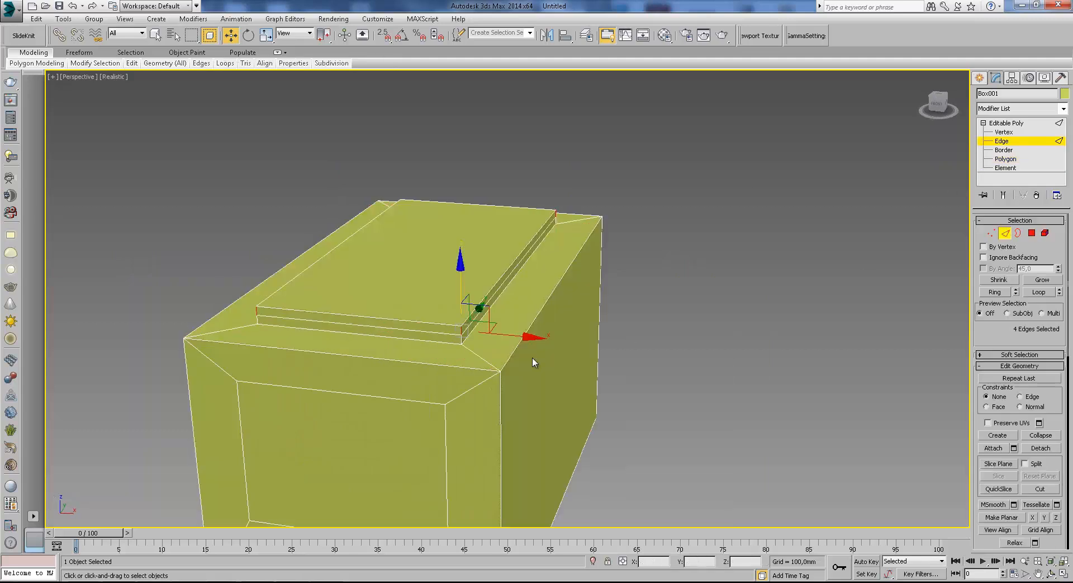
scroll(491, 288, up, 3)
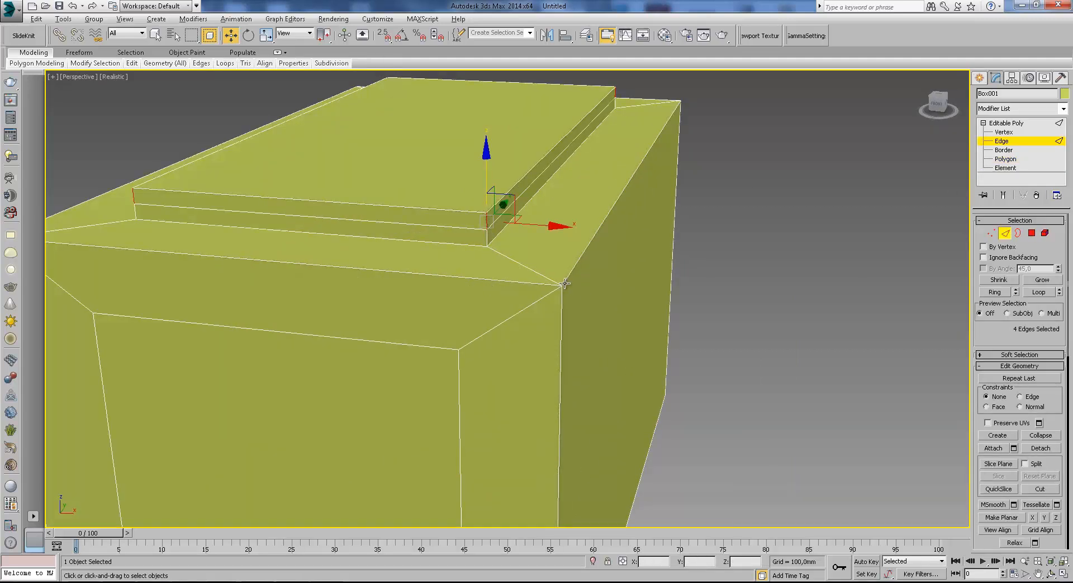
alt+middle_drag(539, 271, 822, 271)
scroll(642, 253, down, 6)
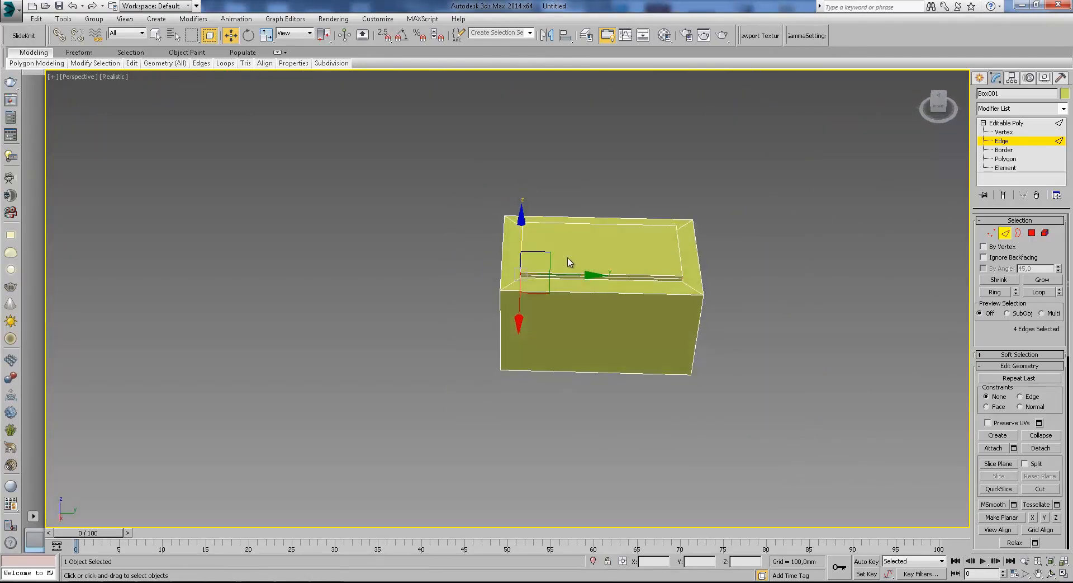
alt+middle_drag(582, 348, 578, 266)
scroll(509, 278, up, 2)
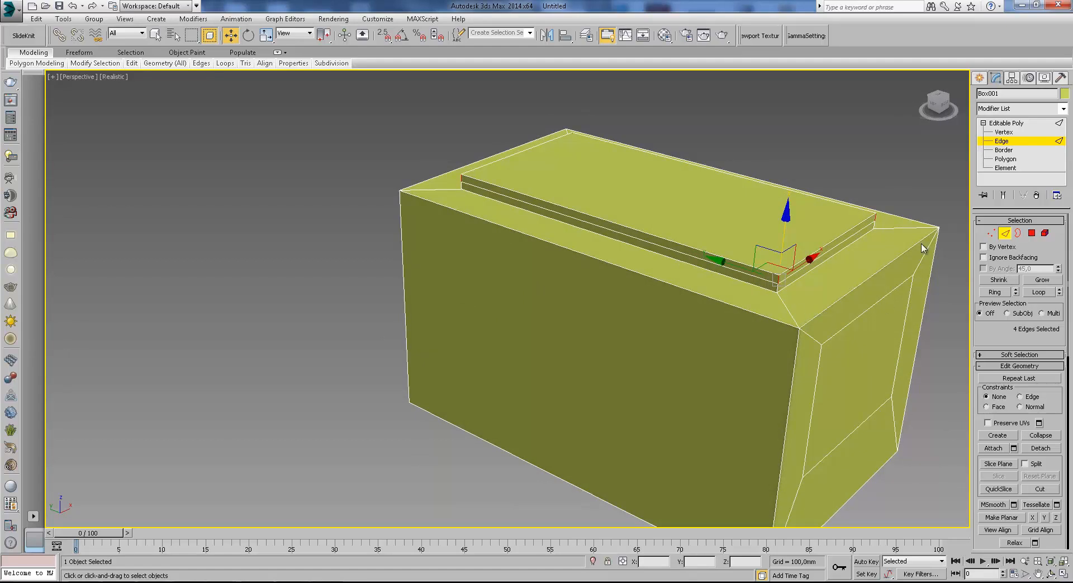
click(1032, 233)
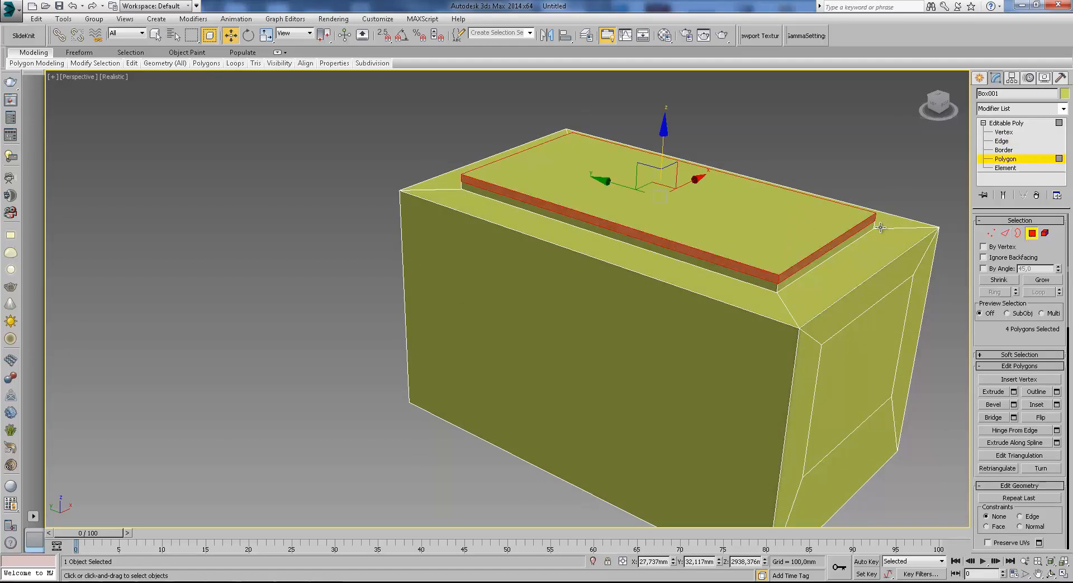
Extrude the four side polygons by -325.405 mm using Local Normal.
scroll(1004, 332, down, 1)
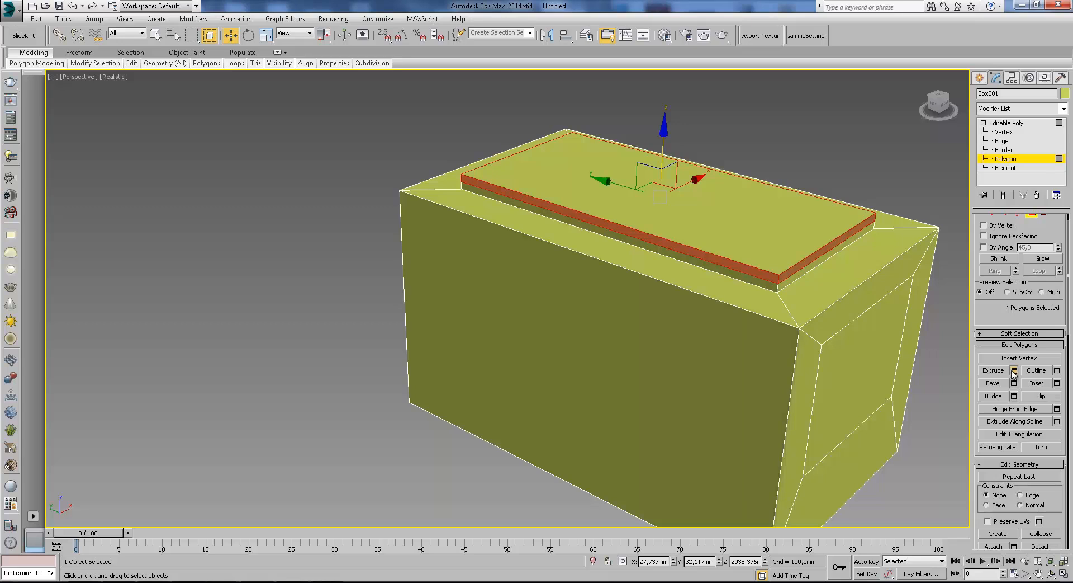
click(1014, 370)
drag(514, 321, 575, 348)
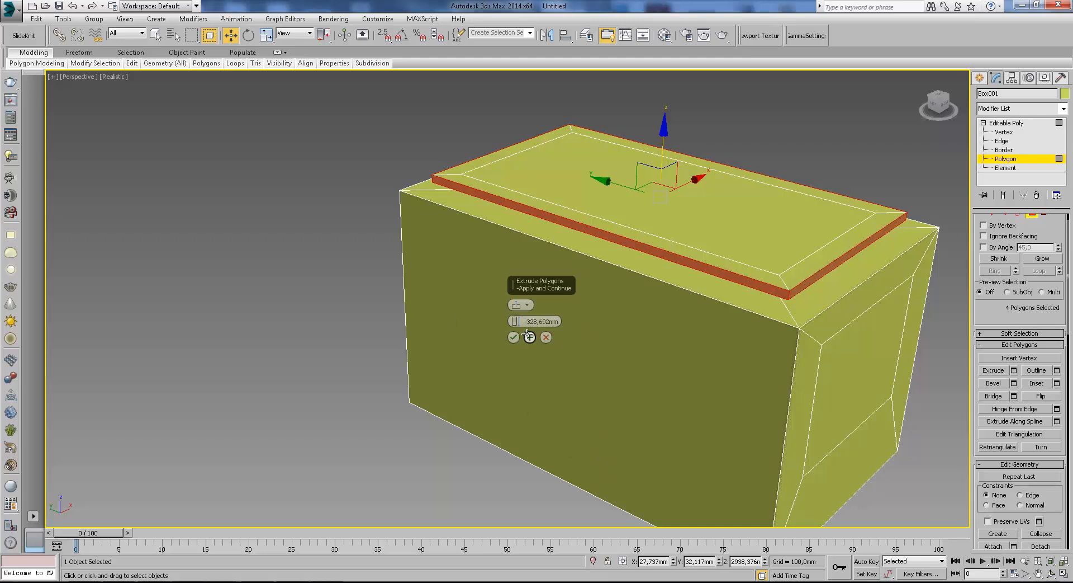
click(514, 306)
click(526, 306)
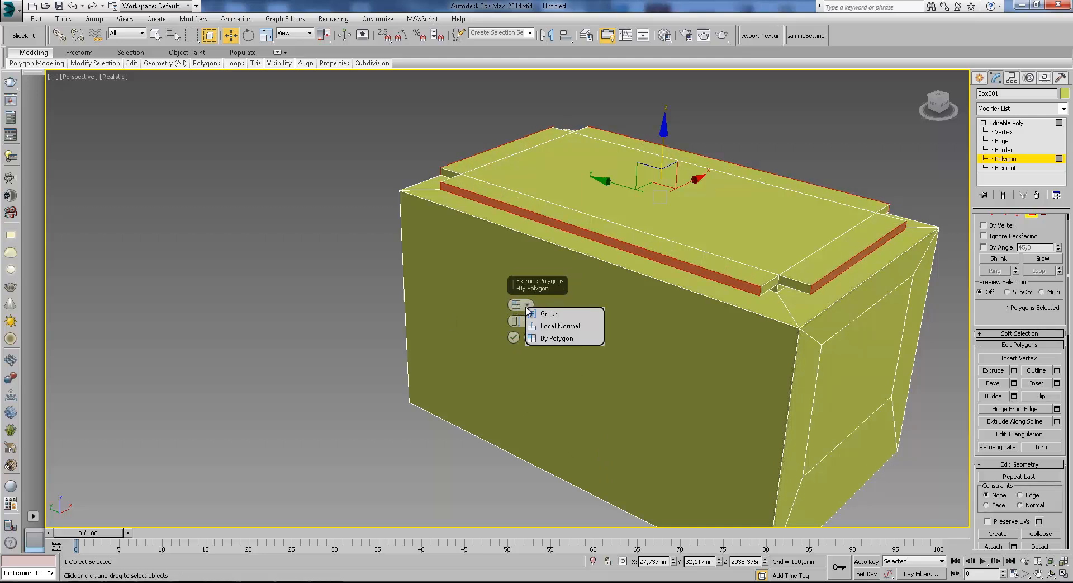
click(556, 326)
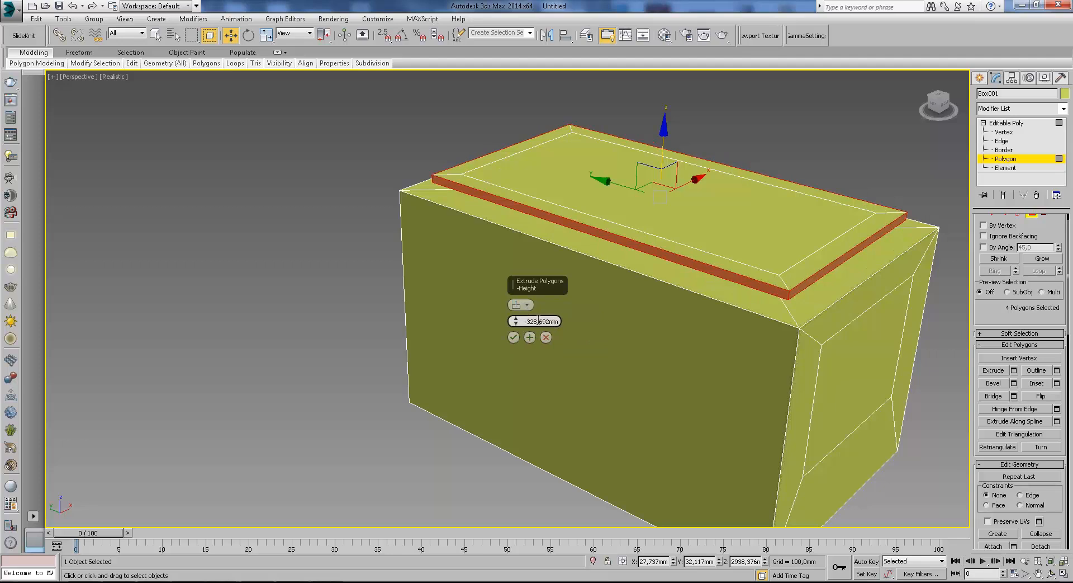
click(526, 306)
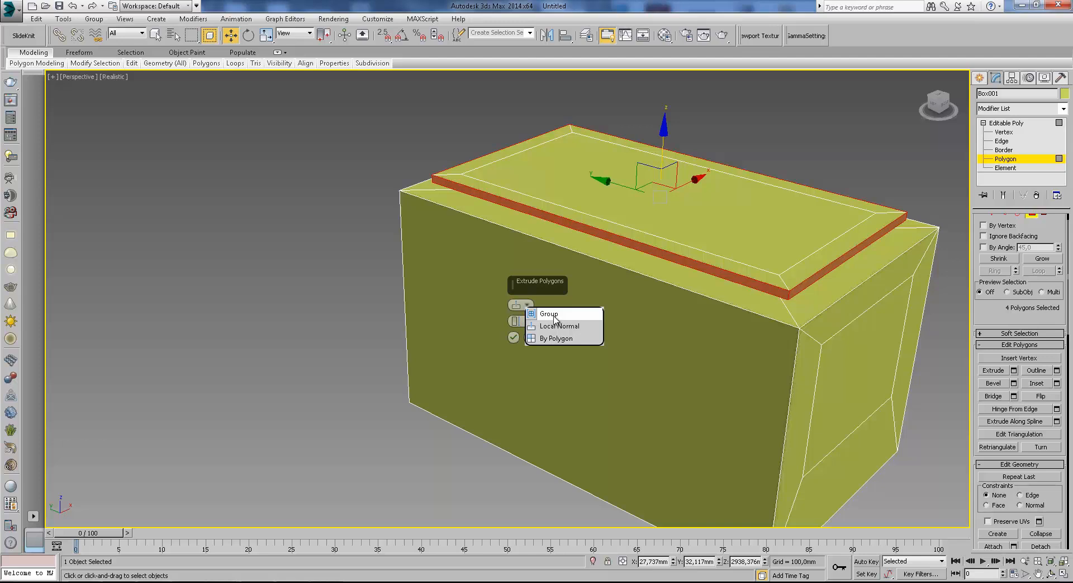
click(549, 314)
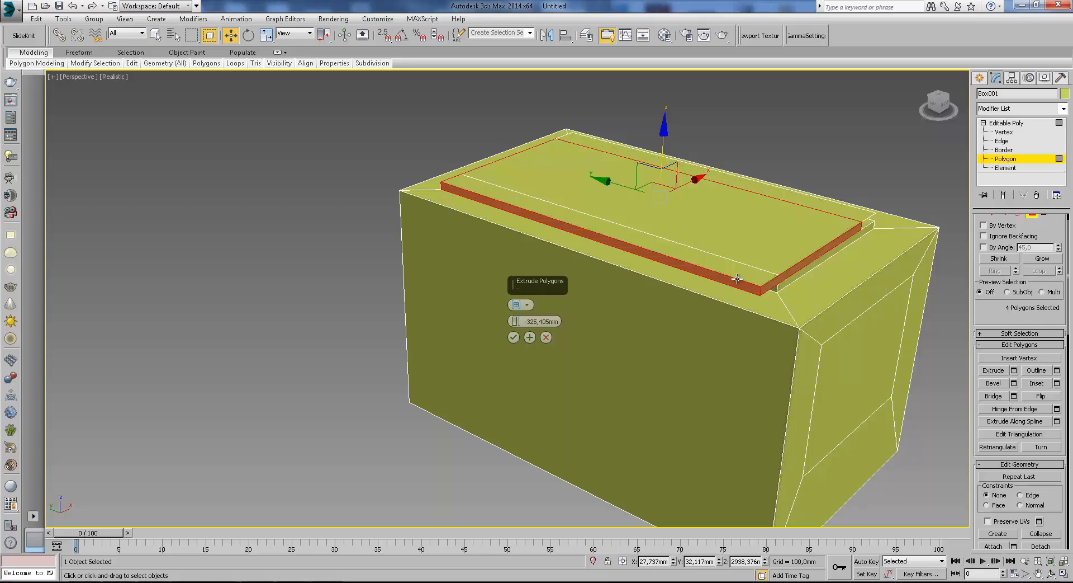
click(528, 304)
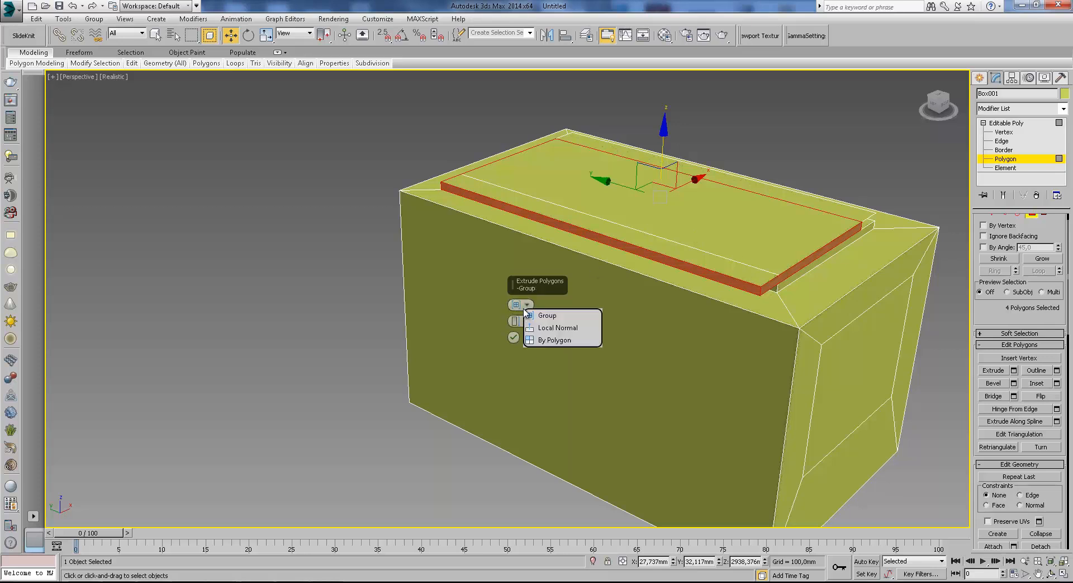
click(556, 328)
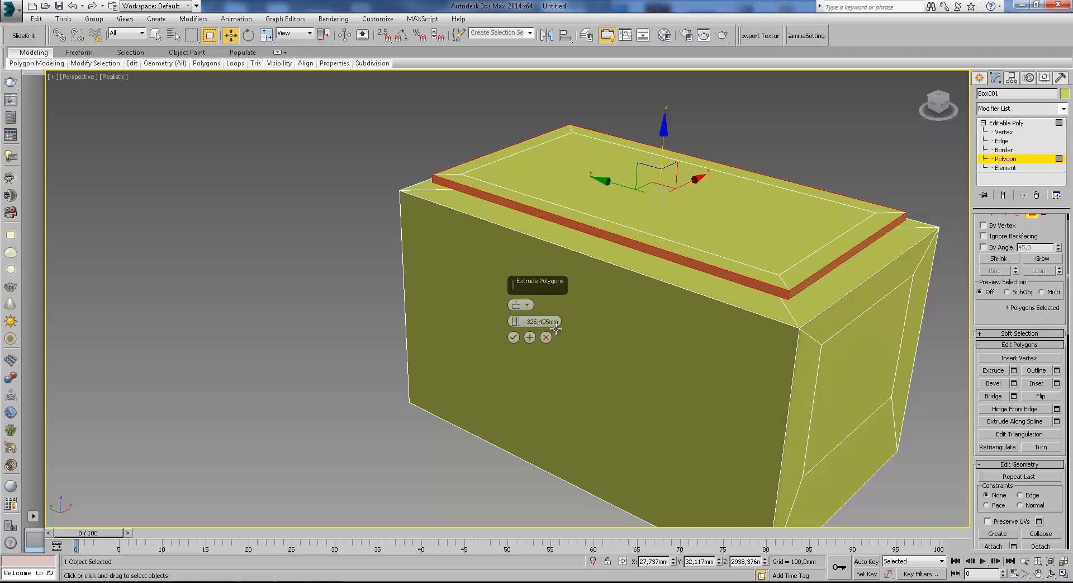
click(514, 337)
Create a VRayPhysicalCamera in a wireframe top view, placed below the box and aimed up through it.
scroll(695, 158, down, 4)
scroll(695, 153, down, 2)
alt+middle_drag(696, 153, 628, 156)
scroll(628, 156, up, 5)
key(F3)
mouse_move(753, 218)
alt+middle_down()
mouse_move(700, 232)
mouse_move(723, 183)
mouse_move(722, 203)
alt+middle_up()
click(979, 80)
click(855, 157)
scroll(827, 211, down, 4)
alt+middle_drag(827, 211, 788, 227)
key(t)
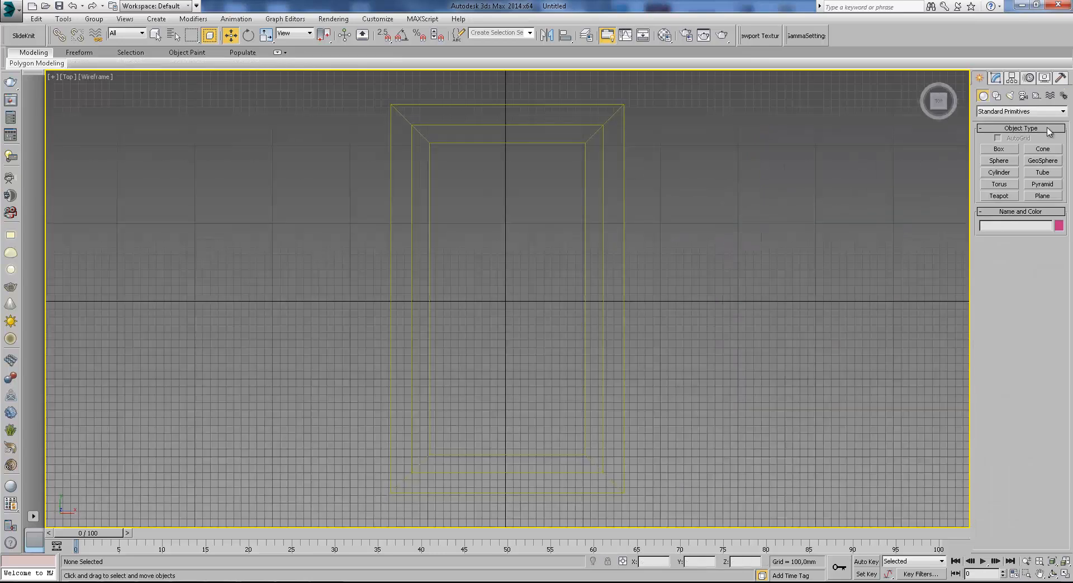
click(1023, 96)
click(1000, 149)
click(1015, 111)
click(1001, 129)
click(1043, 148)
scroll(738, 277, down, 3)
drag(614, 429, 616, 213)
Move the camera slightly and enable its clipping option.
click(231, 35)
drag(640, 404, 641, 384)
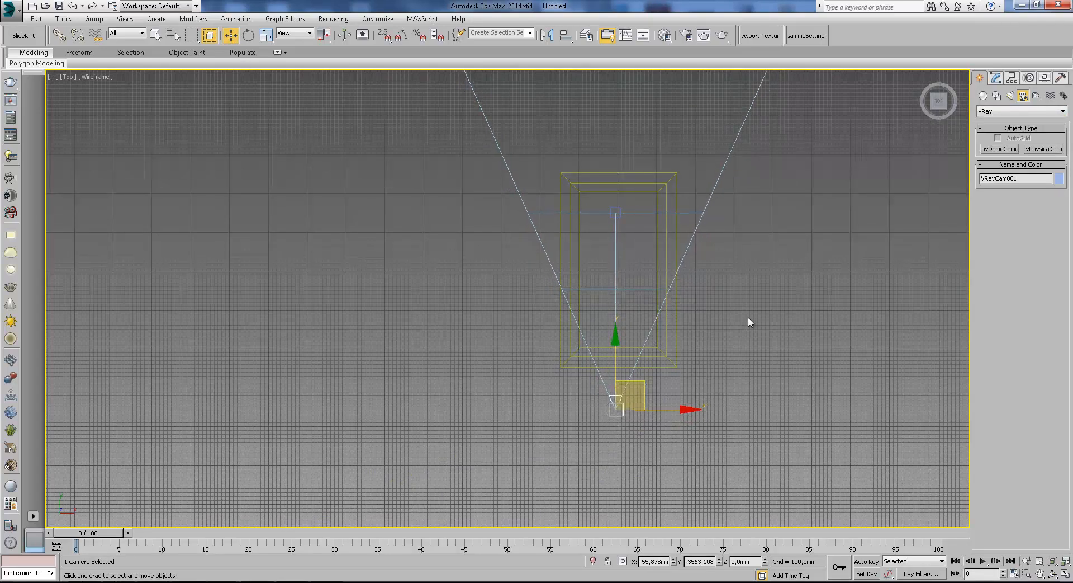
click(996, 78)
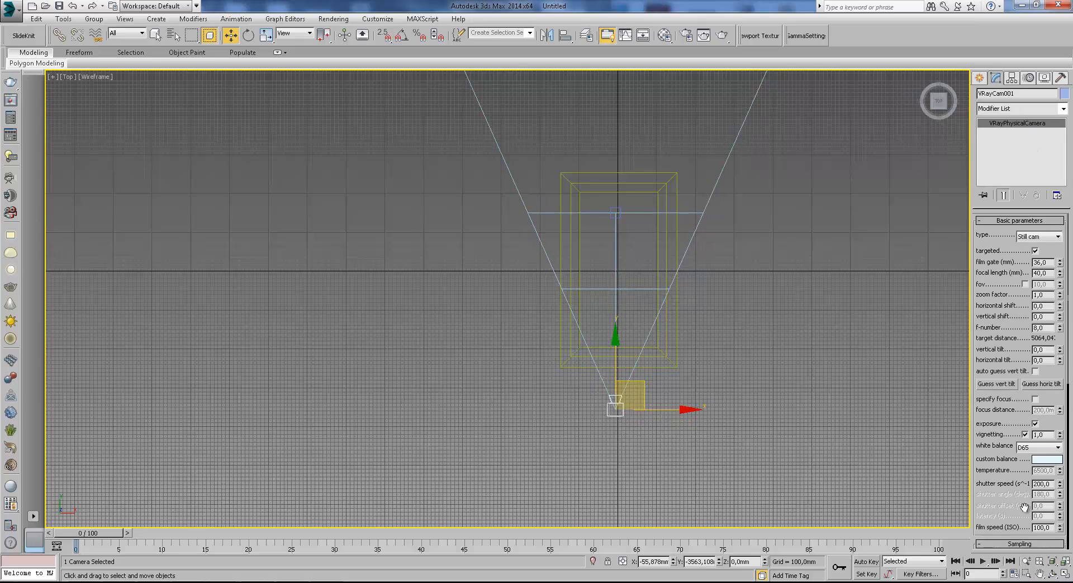
drag(1026, 507, 963, 112)
click(1035, 475)
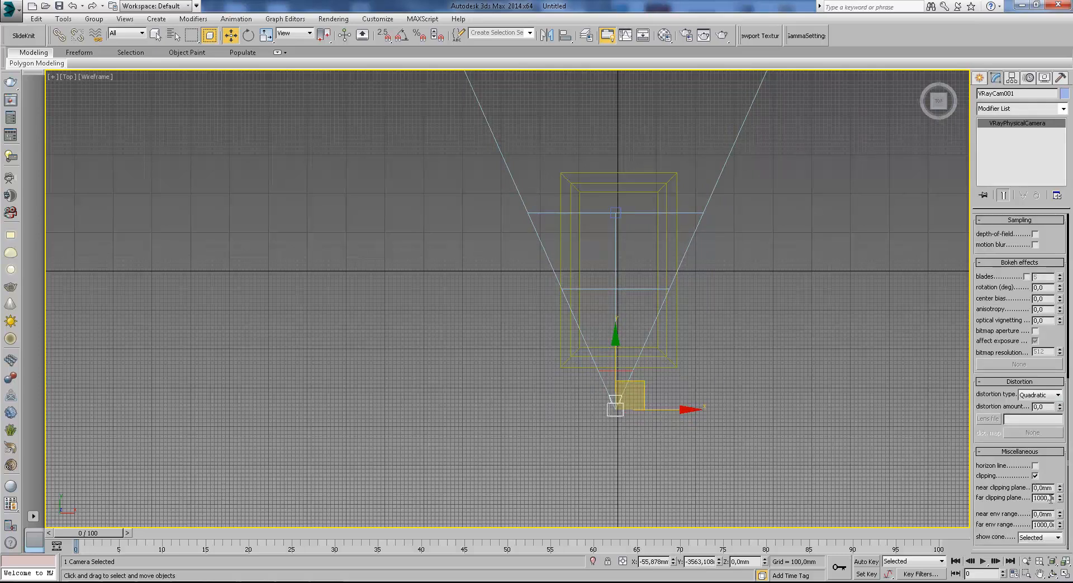
Set the camera's near clipping plane to 1280 mm.
middle_drag(725, 247, 750, 323)
scroll(750, 319, down, 3)
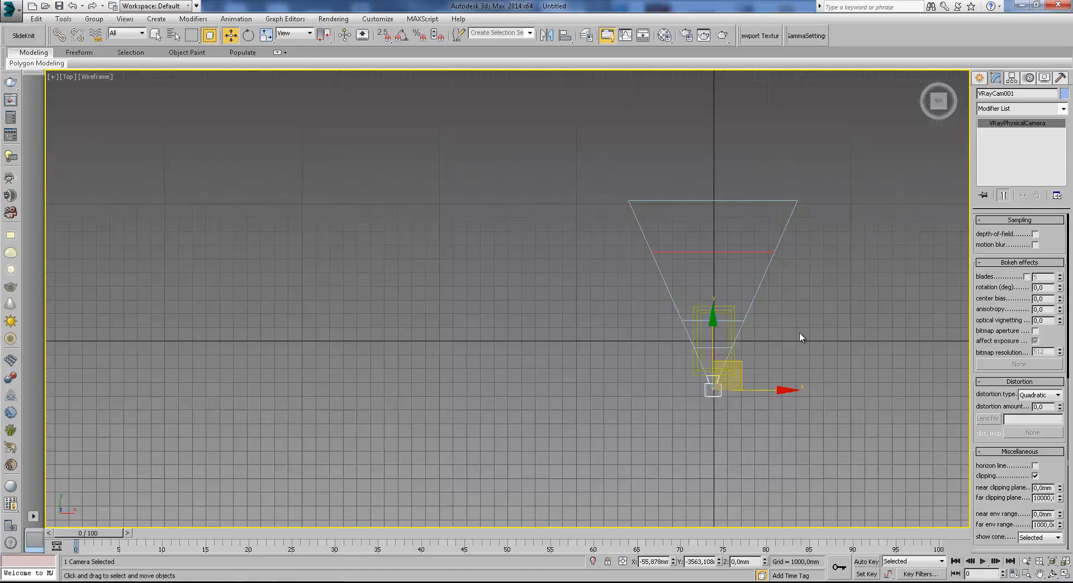
scroll(799, 334, up, 1)
drag(1060, 487, 1044, 180)
double_click(1042, 488)
text(1000)
key(Return)
middle_drag(739, 386, 740, 321)
scroll(740, 321, up, 2)
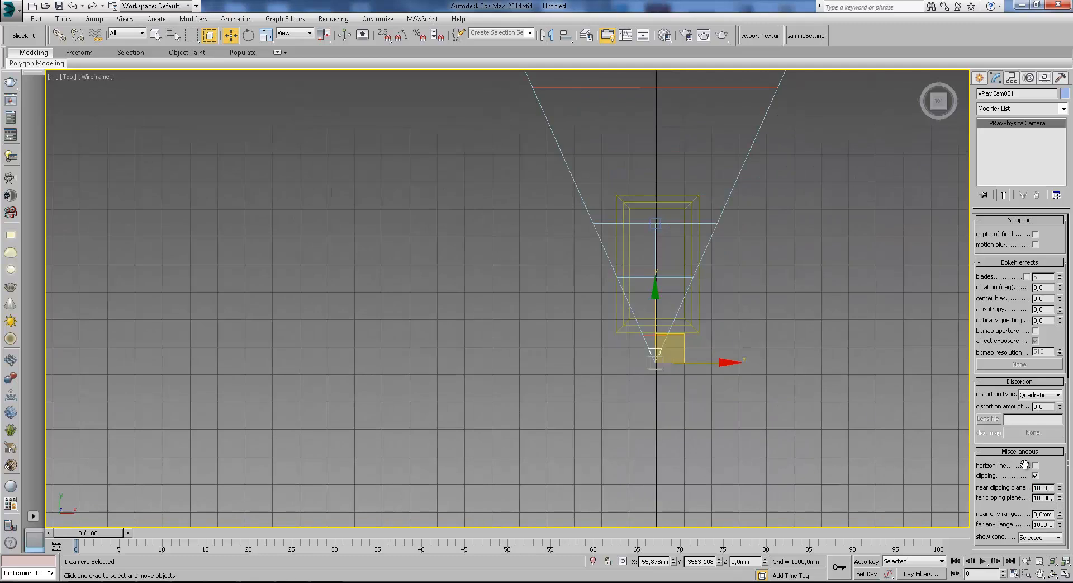
drag(1062, 487, 1063, 473)
Examine the camera's clipping plane position relative to the box in the top view.
scroll(682, 357, up, 2)
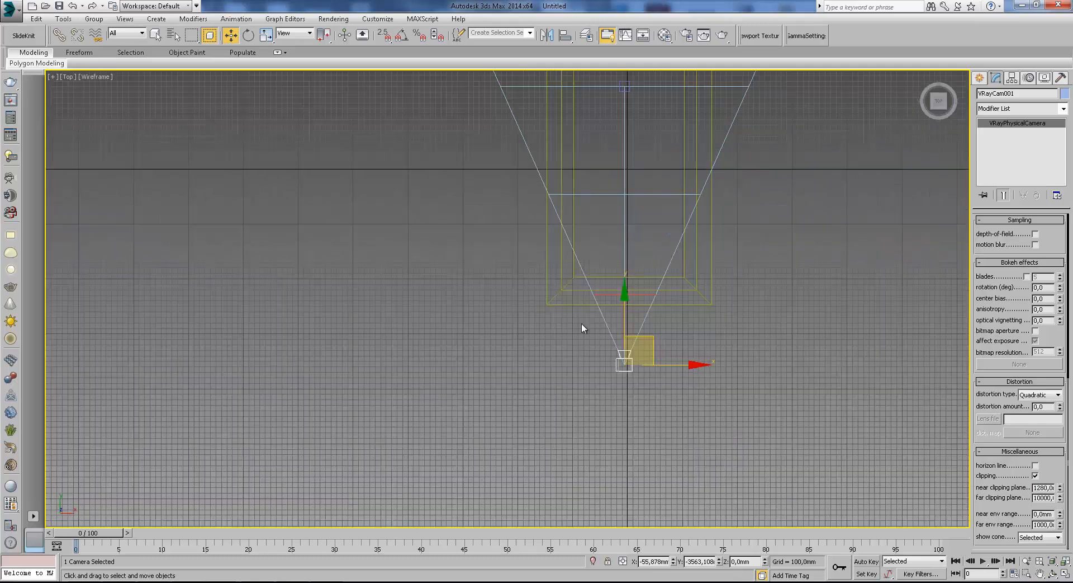
scroll(610, 302, up, 2)
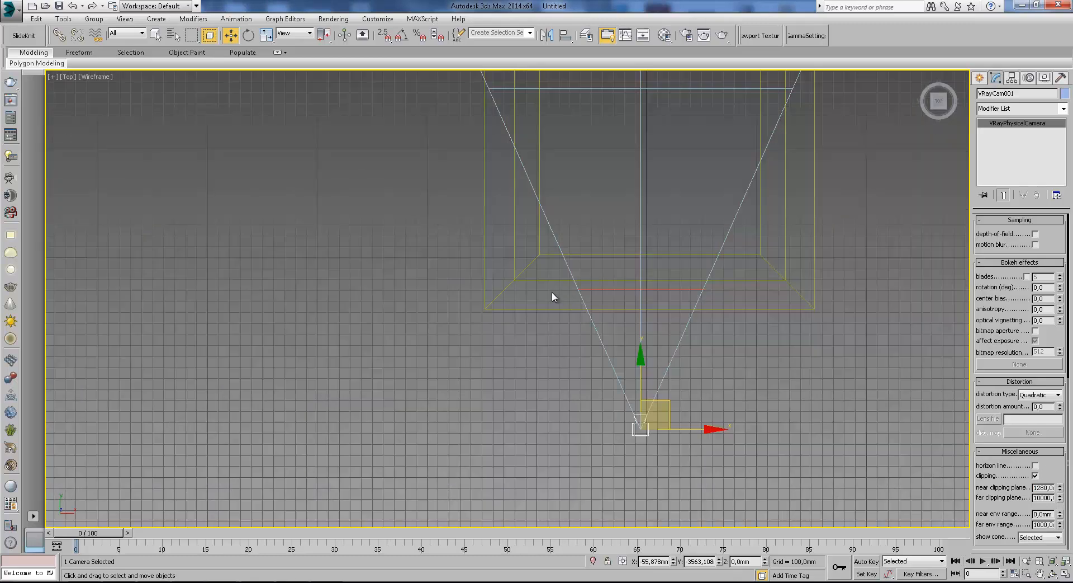
middle_drag(617, 305, 613, 329)
scroll(623, 324, down, 1)
scroll(622, 320, down, 3)
middle_drag(621, 279, 622, 343)
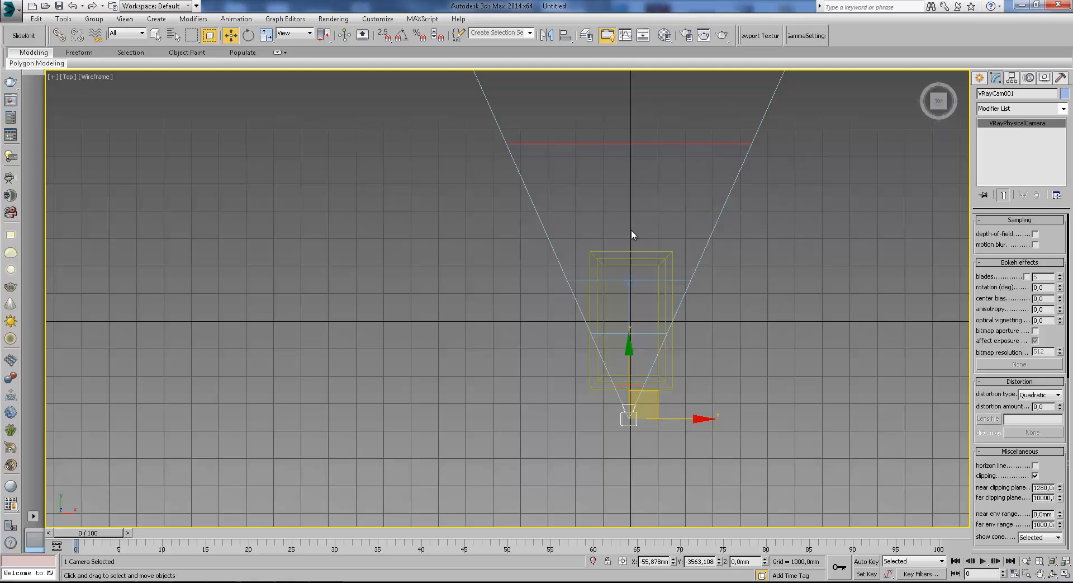
scroll(649, 399, up, 2)
middle_drag(648, 399, 745, 334)
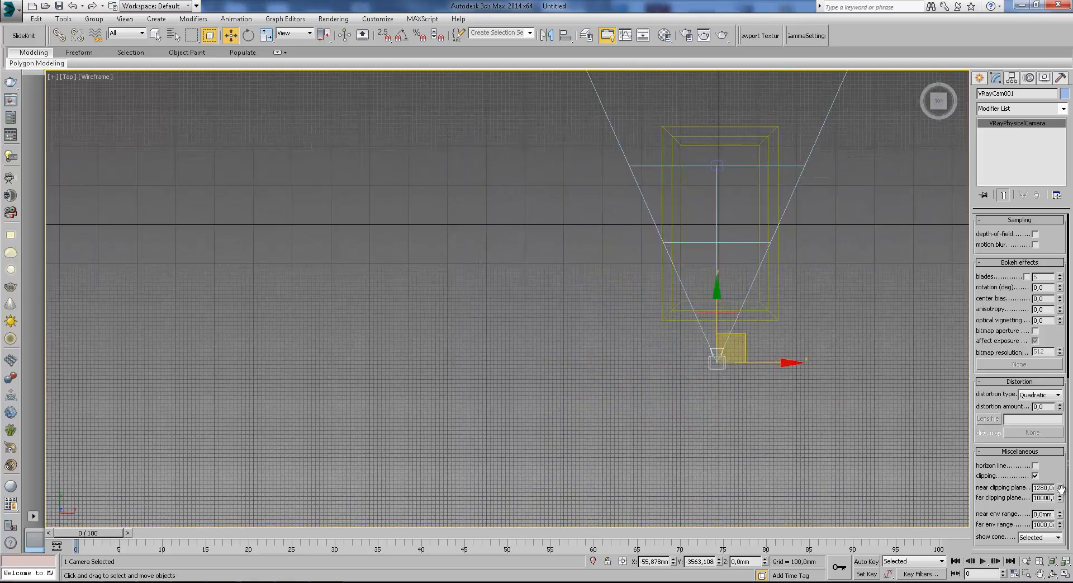
middle_drag(896, 416, 784, 377)
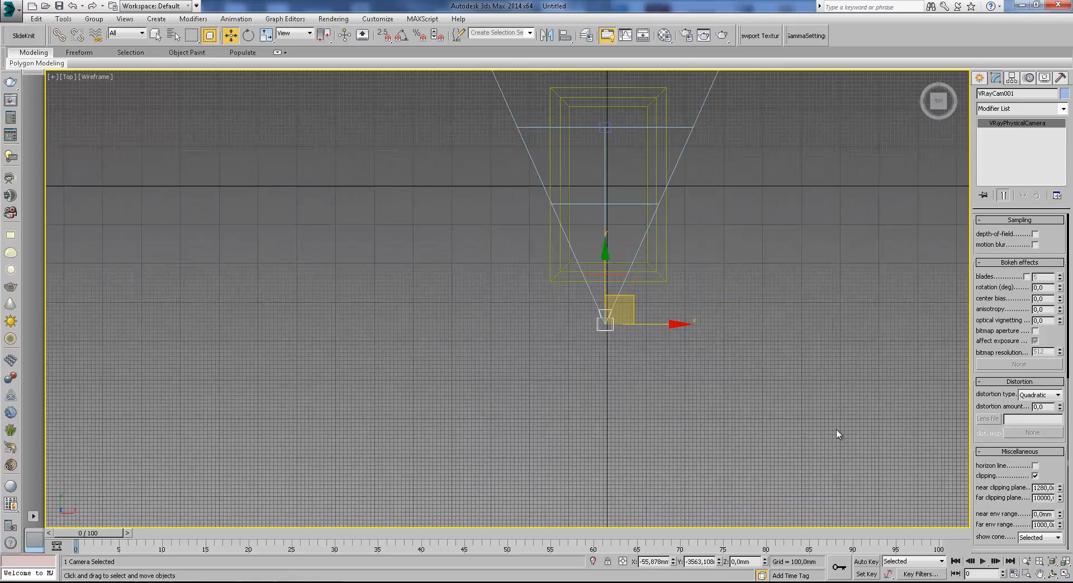
scroll(607, 291, up, 2)
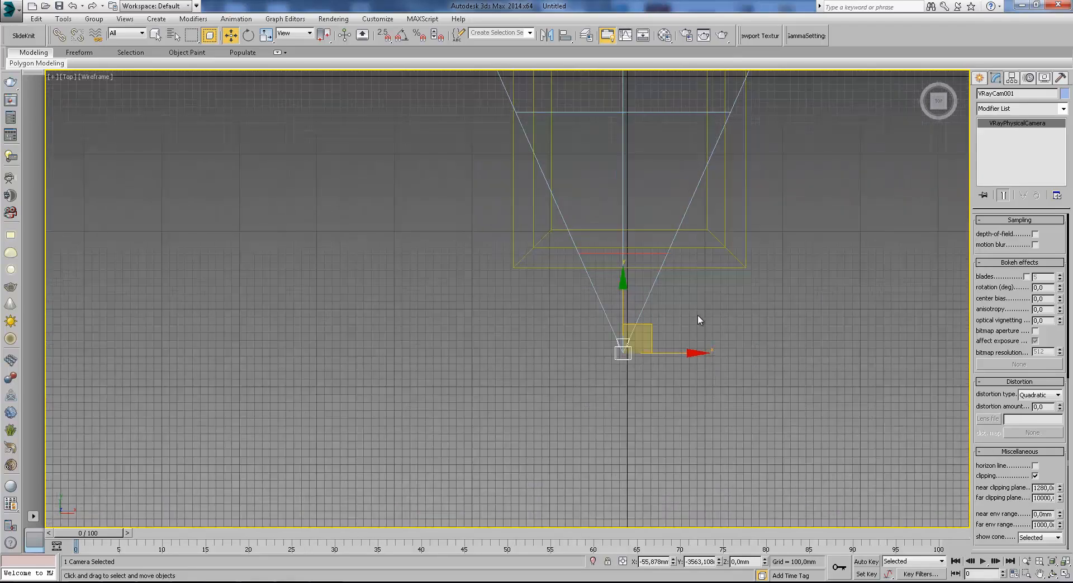
Switch the viewport to the camera view, truck the camera, and show the safe frame.
key(c)
key(F3)
click(979, 78)
click(1040, 574)
drag(615, 243, 600, 332)
key(F4)
key(shift+f)
Set the camera viewport's display to Shaded with edged faces.
key(F3)
key(F3)
key(F4)
click(118, 76)
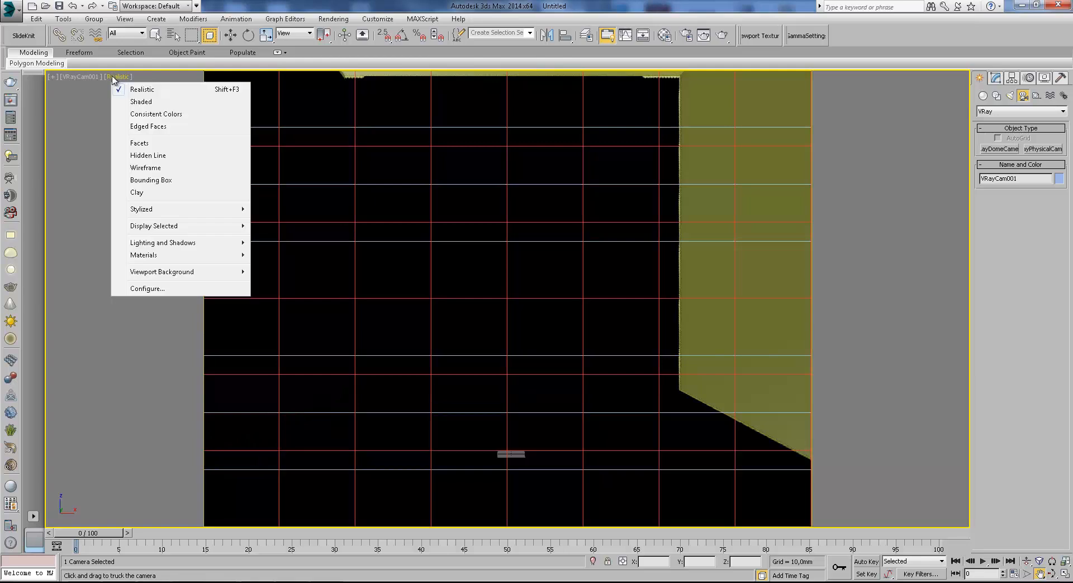
click(139, 99)
Reposition the camera and its target in the top view on the box's opposite side, then look through the camera.
key(F3)
key(F3)
key(F4)
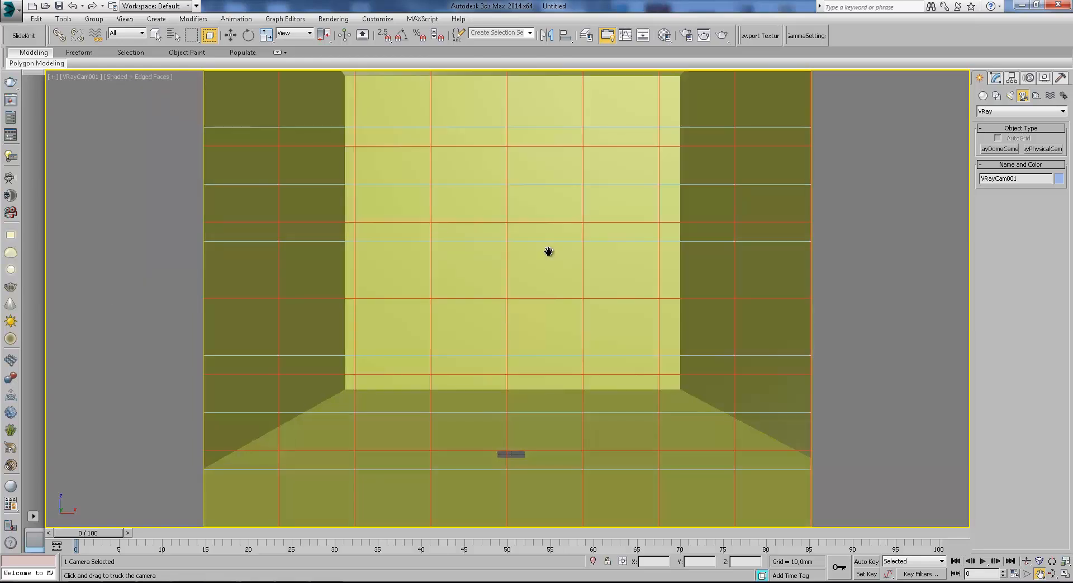
drag(549, 252, 547, 257)
key(t)
key(w)
alt+middle_drag(528, 354, 674, 311)
key(t)
scroll(626, 314, down, 4)
middle_drag(586, 330, 594, 313)
key(F3)
drag(575, 337, 576, 190)
scroll(574, 276, up, 3)
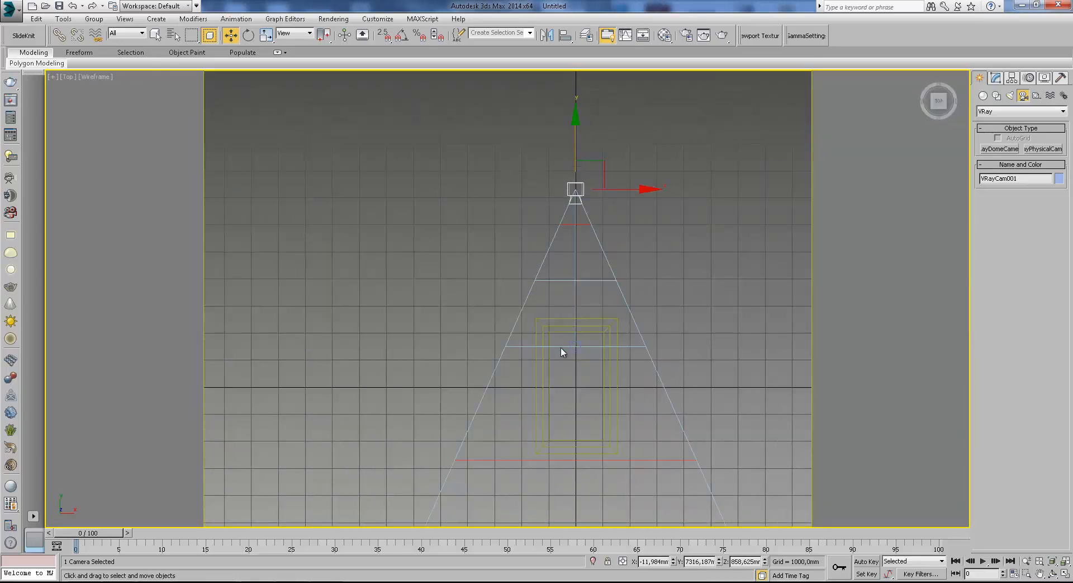
click(570, 348)
drag(577, 411, 578, 496)
key(c)
key(F3)
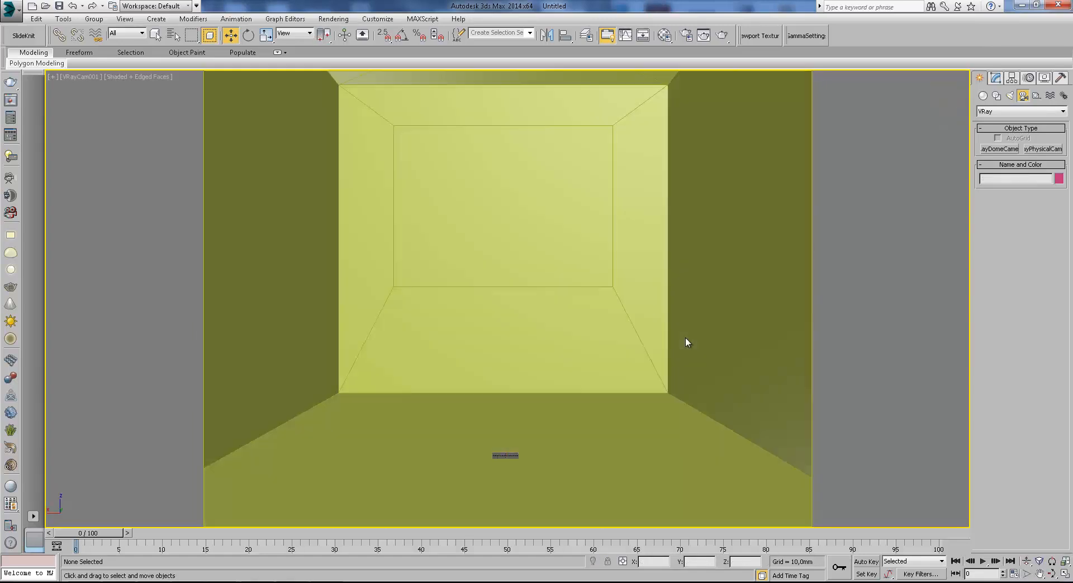
Truck the camera and adjust its film gate to about 48.96 mm.
click(1040, 574)
drag(760, 390, 784, 436)
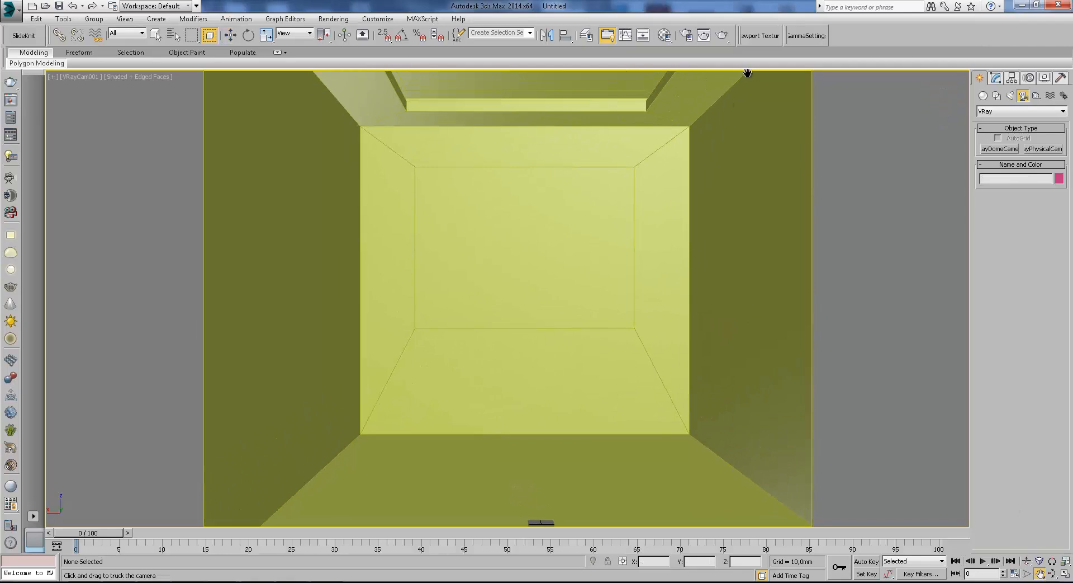
click(80, 78)
click(152, 292)
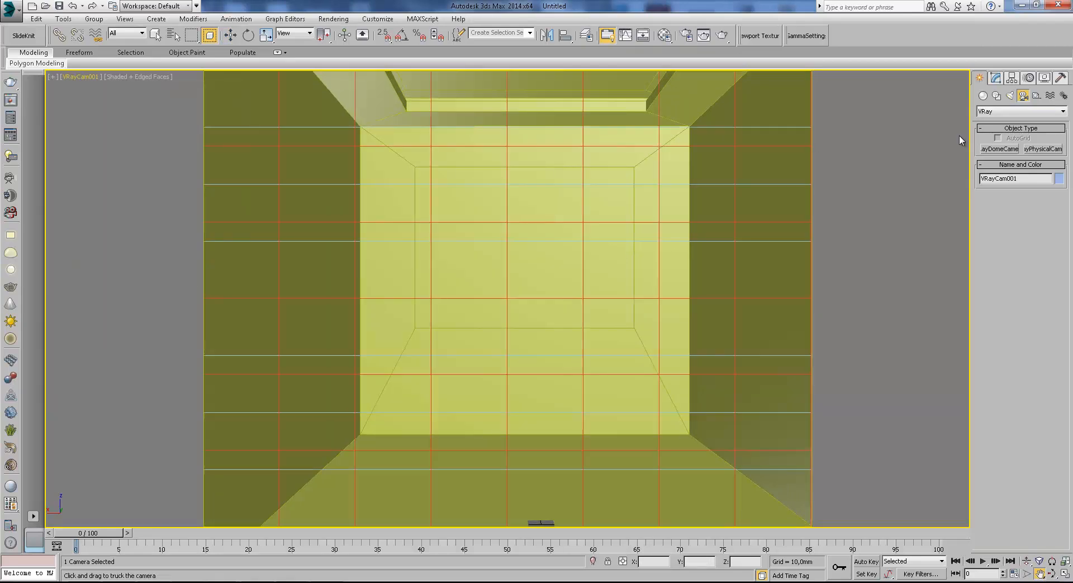
click(996, 77)
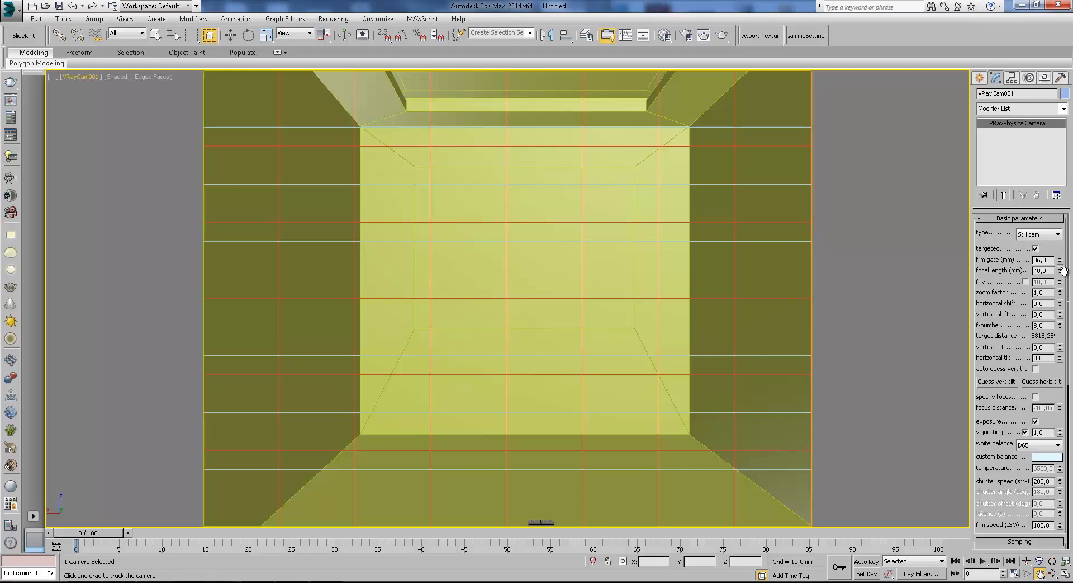
mouse_move(1060, 261)
mouse_down()
mouse_move(1060, 237)
mouse_move(1060, 271)
mouse_up()
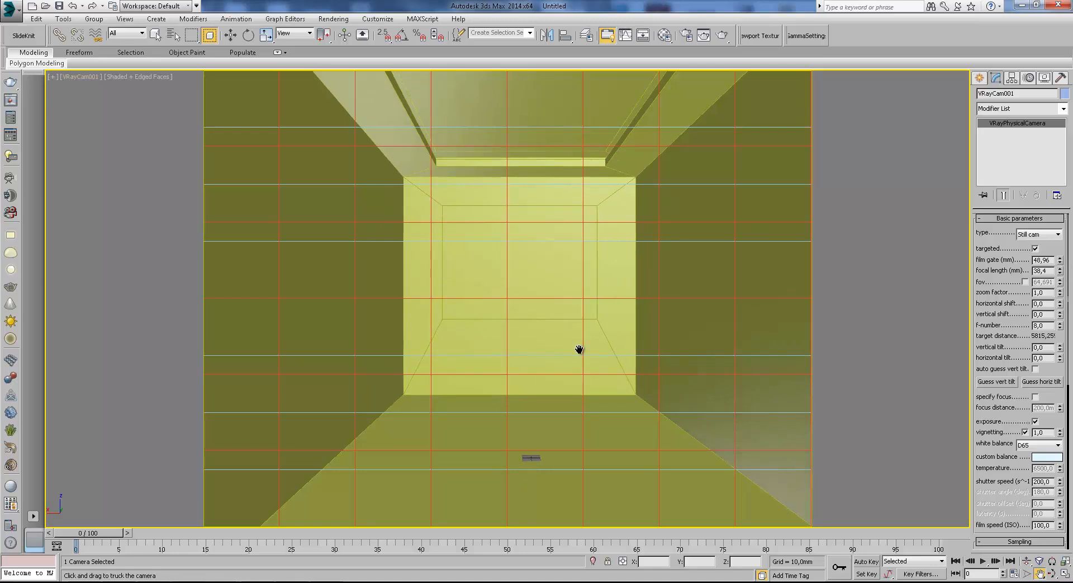
drag(579, 349, 580, 353)
Select the box object with the move tool.
click(231, 35)
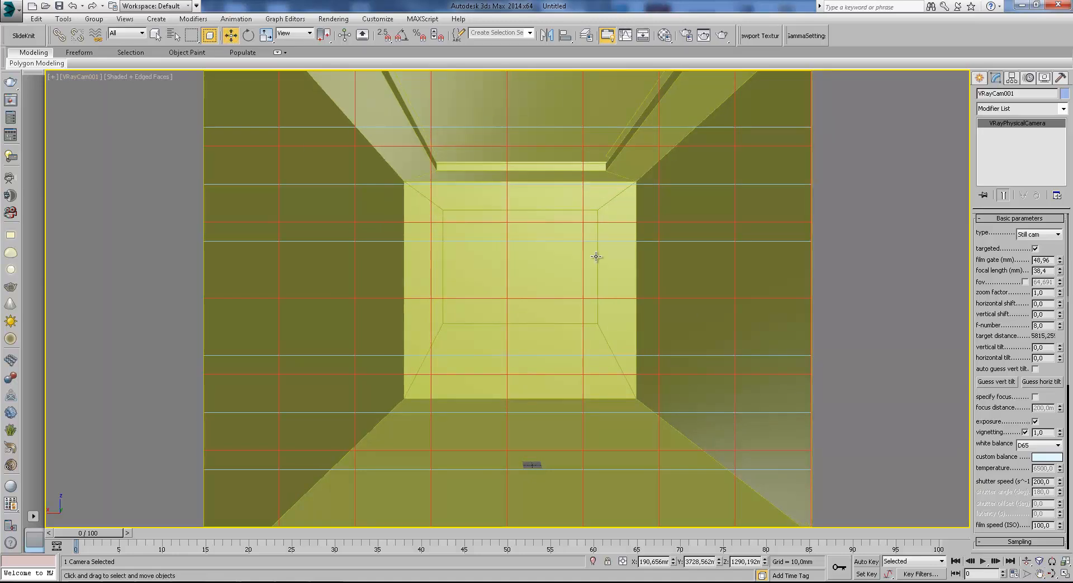
click(596, 256)
click(980, 78)
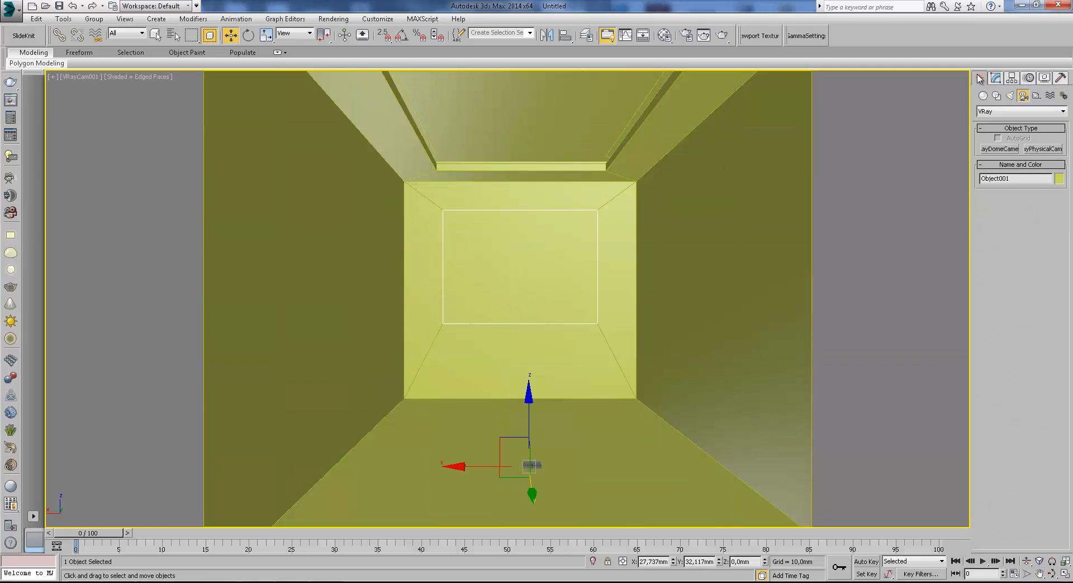
Select the box and assign a VRayMtl type to the first material slot in the Material Editor.
click(622, 152)
click(665, 36)
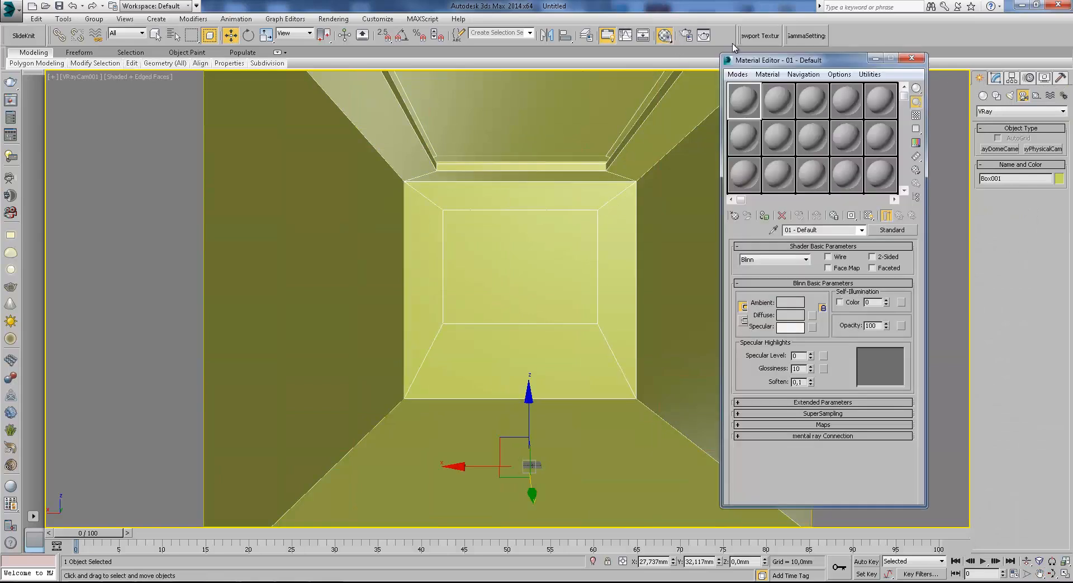
click(907, 233)
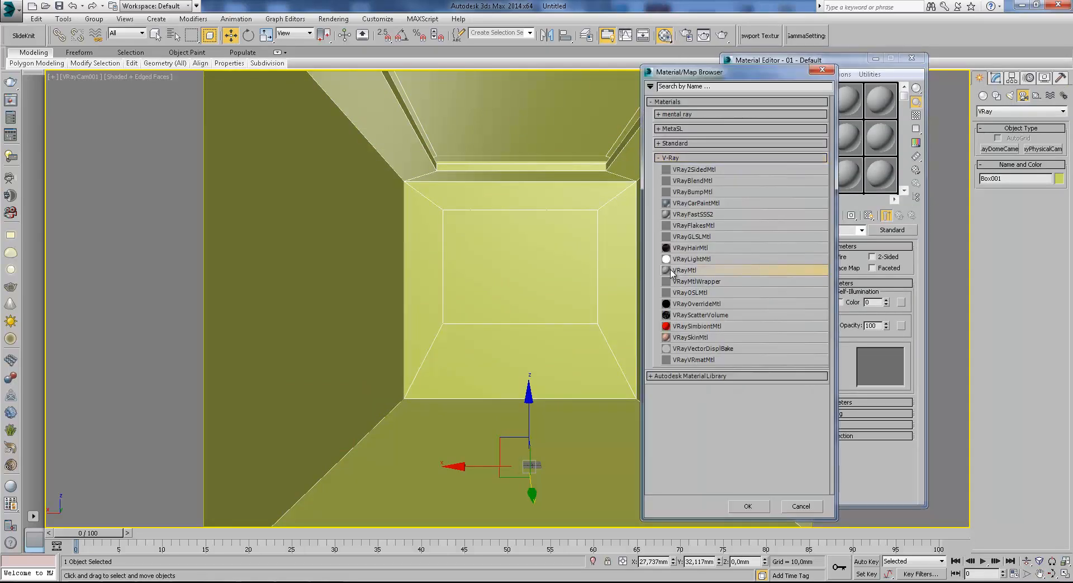
double_click(769, 270)
Set the VRayMtl diffuse color to white, apply the material to the box, and close the Material Editor.
click(794, 306)
drag(324, 152, 336, 154)
click(406, 165)
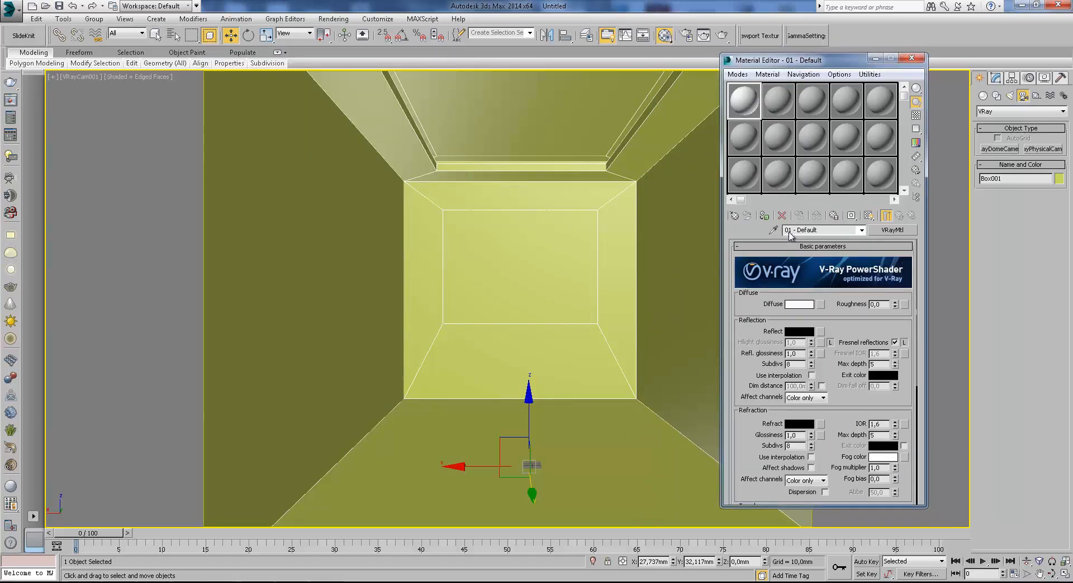
click(764, 216)
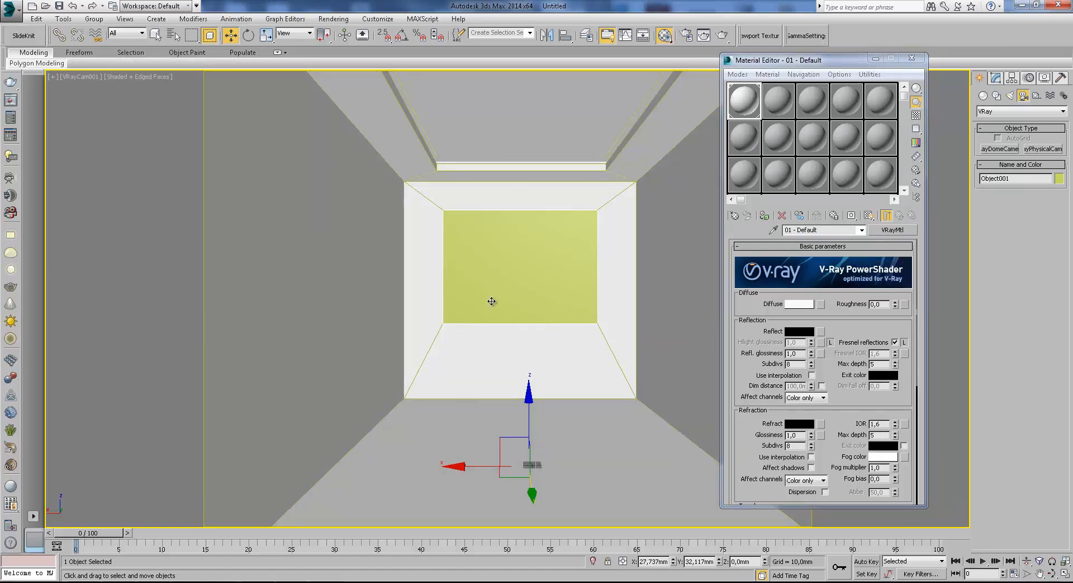
key(F3)
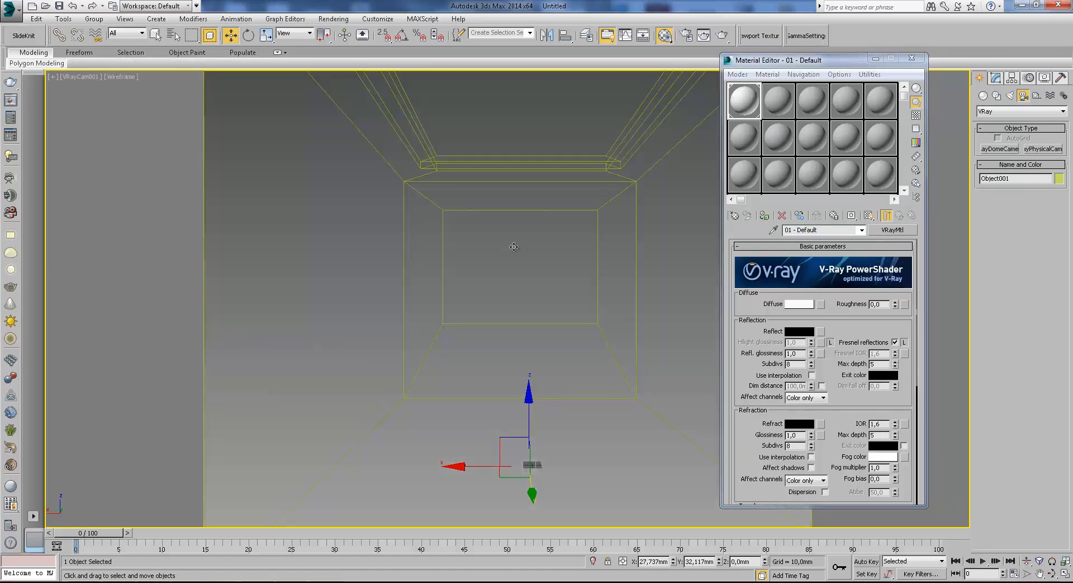
key(F3)
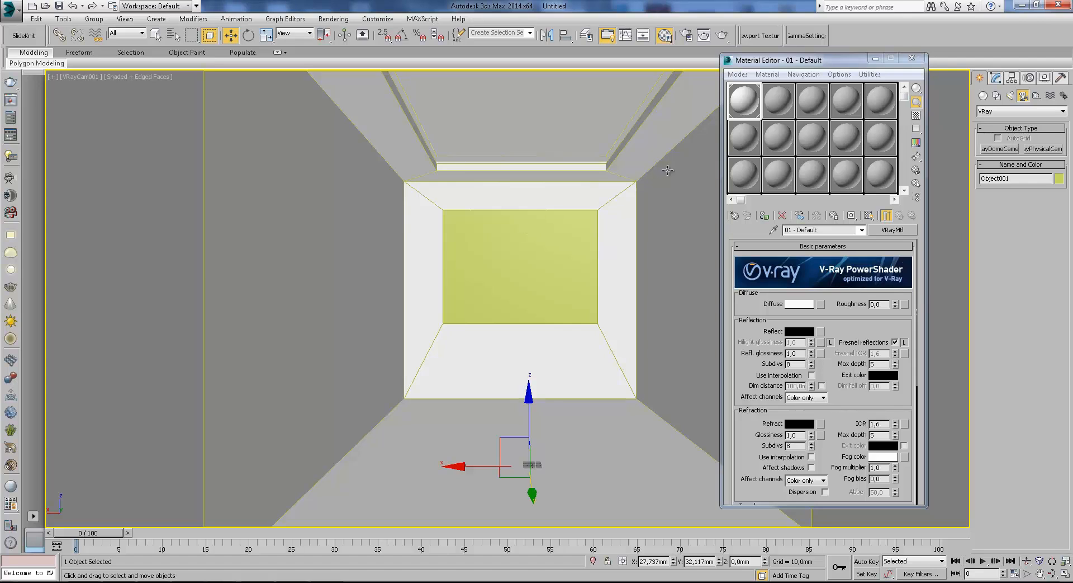
click(876, 59)
Create a VRaySun in the top view, aimed from the upper left toward the box, accepting the automatic VRaySky environment map.
key(t)
scroll(581, 268, down, 2)
scroll(586, 283, down, 5)
click(1006, 111)
click(1000, 129)
click(1011, 95)
click(1007, 112)
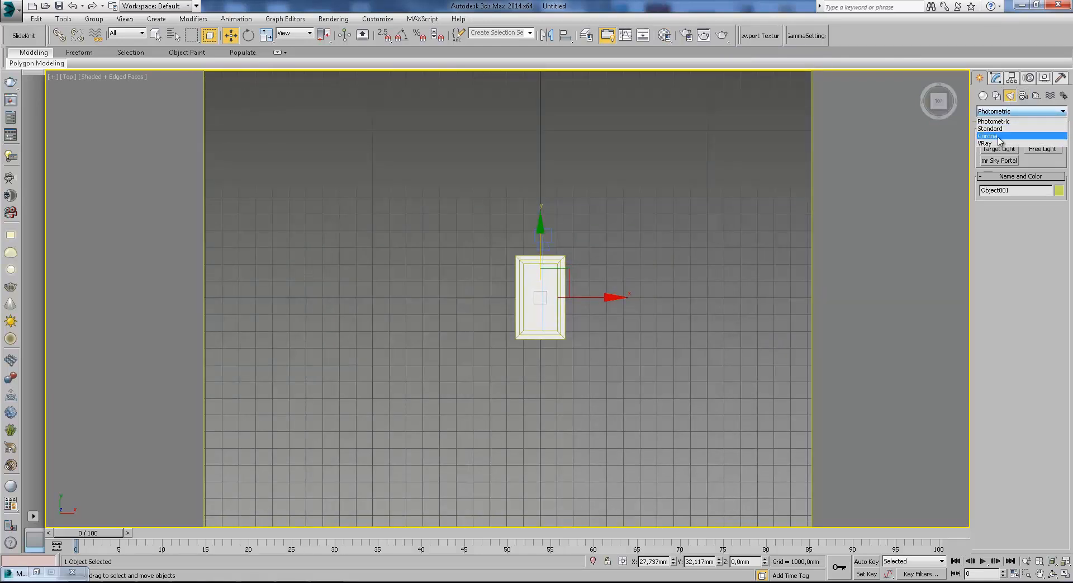
click(1001, 140)
click(1034, 162)
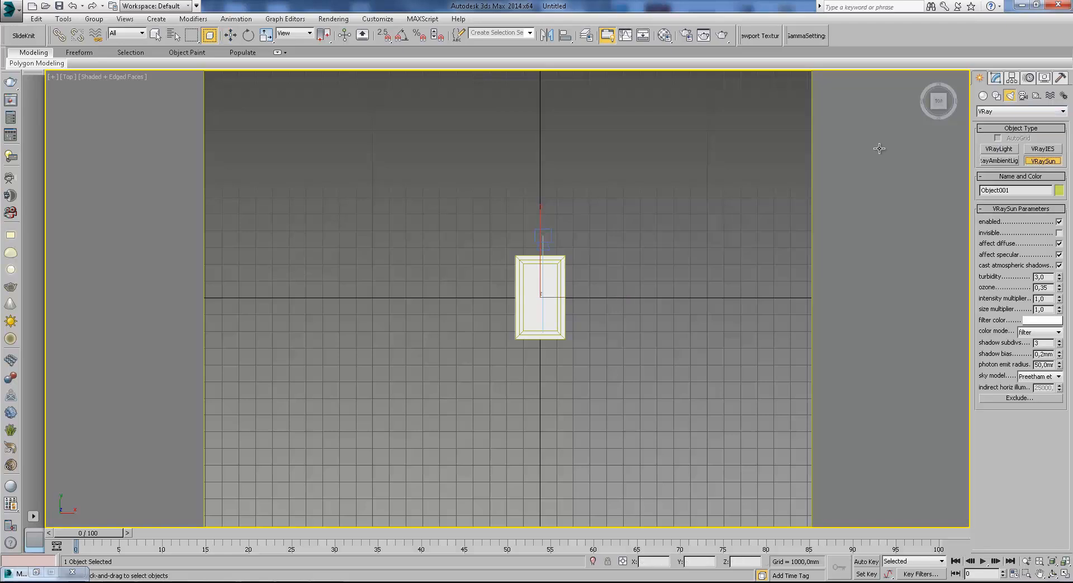
scroll(603, 232, down, 3)
scroll(582, 278, up, 3)
scroll(597, 351, down, 2)
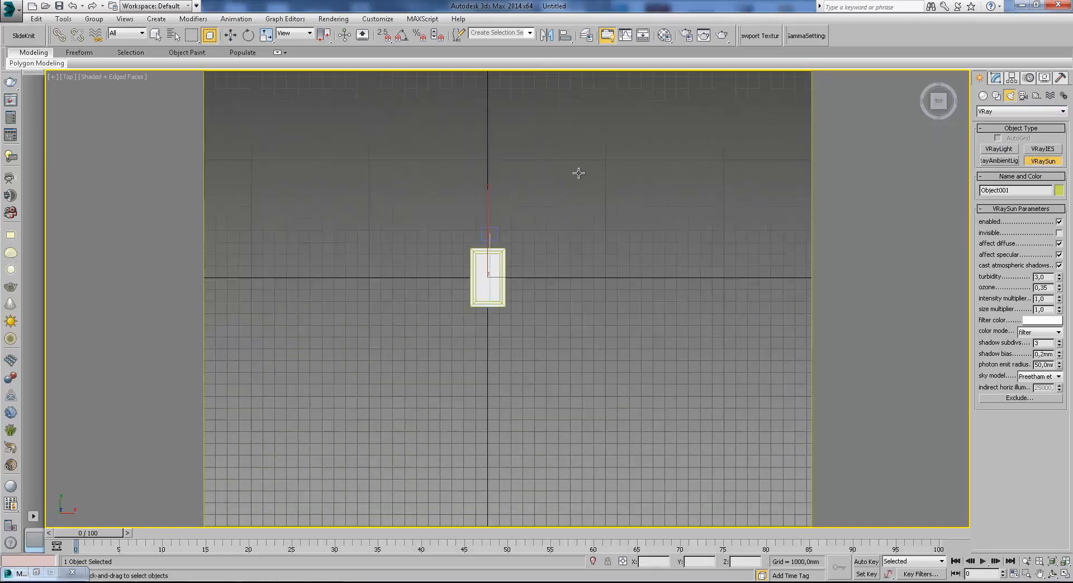
drag(406, 91, 489, 249)
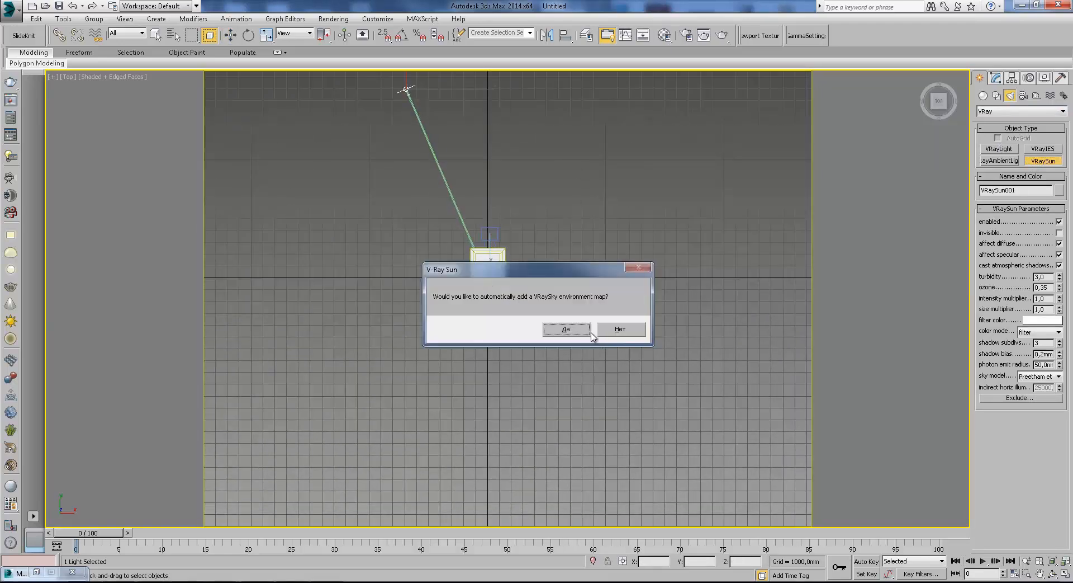
click(566, 329)
Move the sun upward in the front view.
key(w)
key(f)
scroll(529, 289, down, 5)
key(F3)
drag(514, 263, 464, 160)
Set the sun's size multiplier to 5.
click(996, 78)
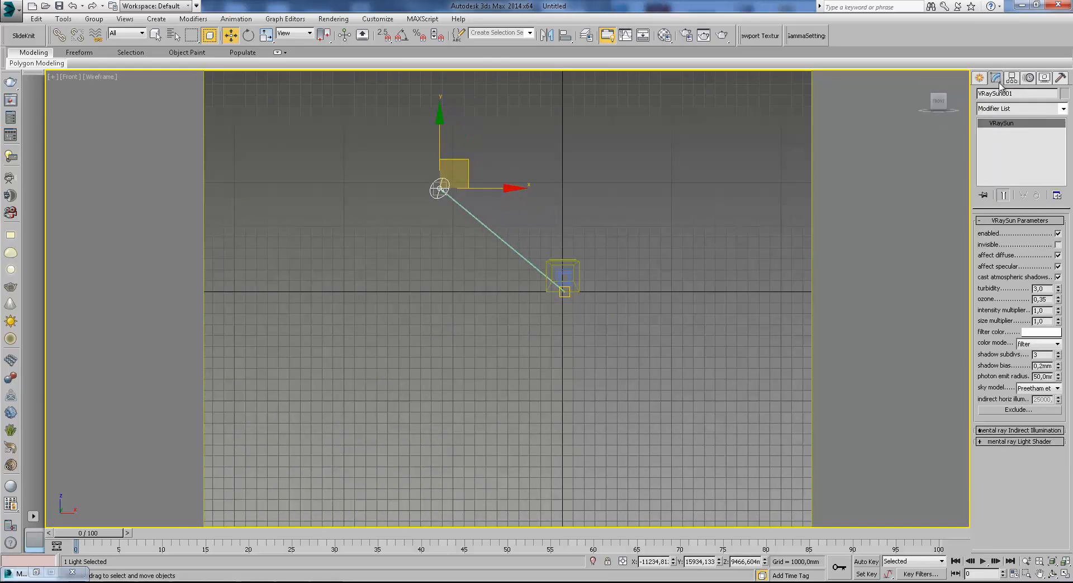
drag(1045, 321, 995, 320)
text(5)
key(Return)
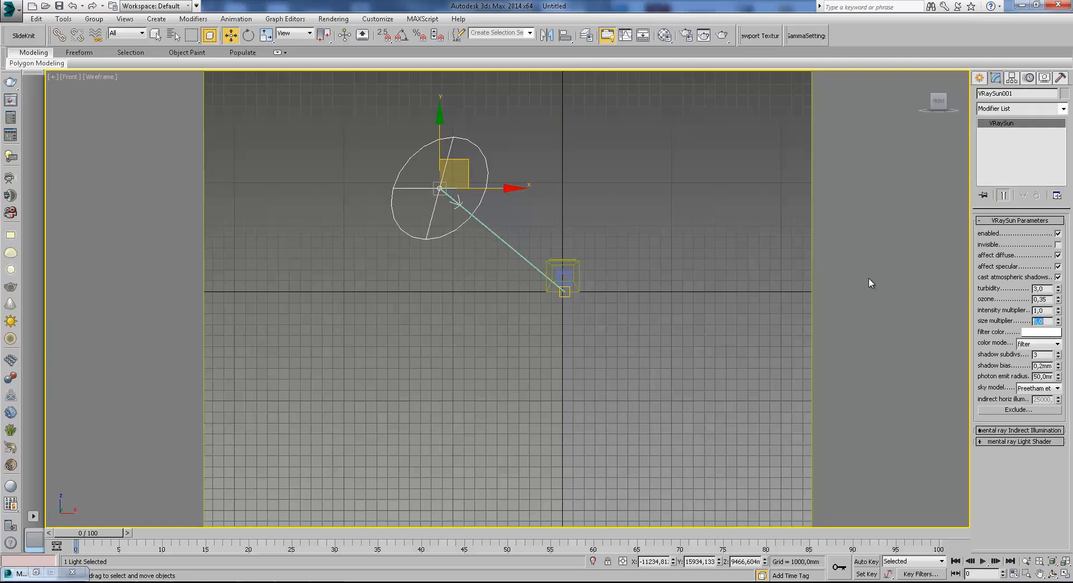
Move the sun to the right in the top view.
scroll(625, 227, down, 4)
key(t)
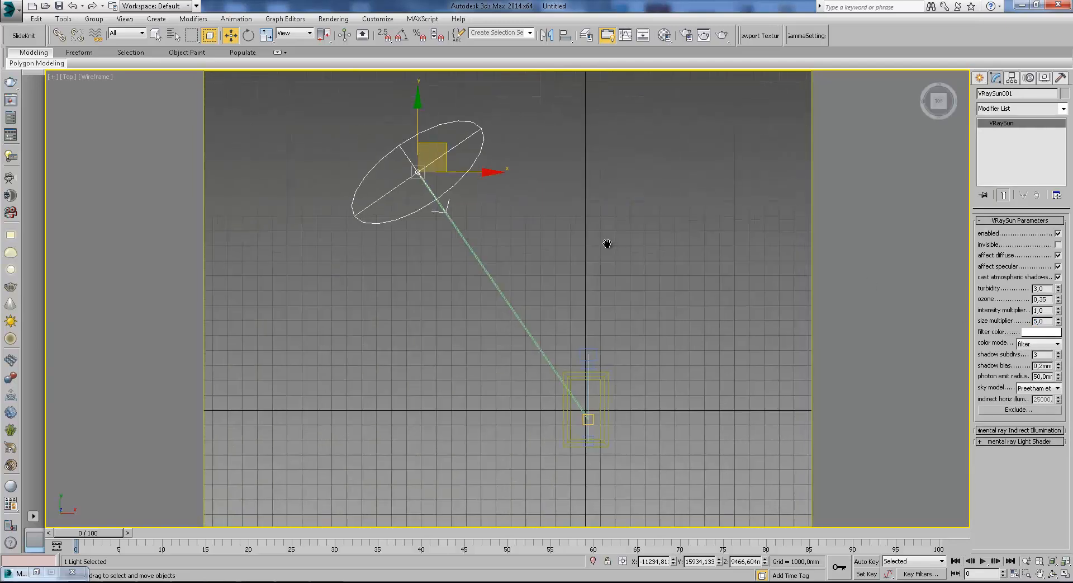
drag(437, 126, 504, 108)
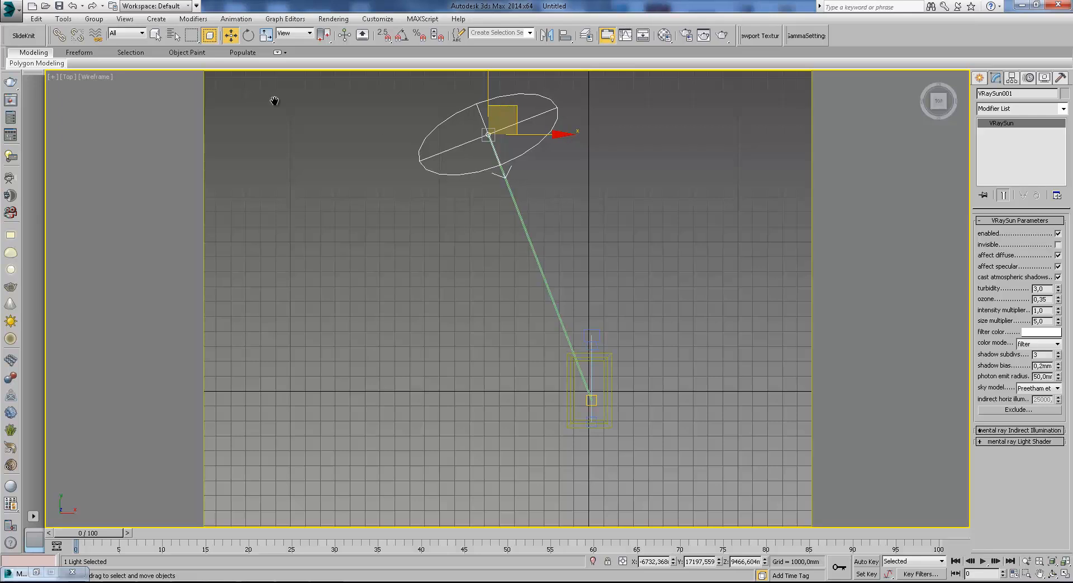
Open the Environment settings and instance the VRaySky environment map into the second Material Editor slot.
scroll(418, 105, down, 2)
click(340, 18)
click(347, 106)
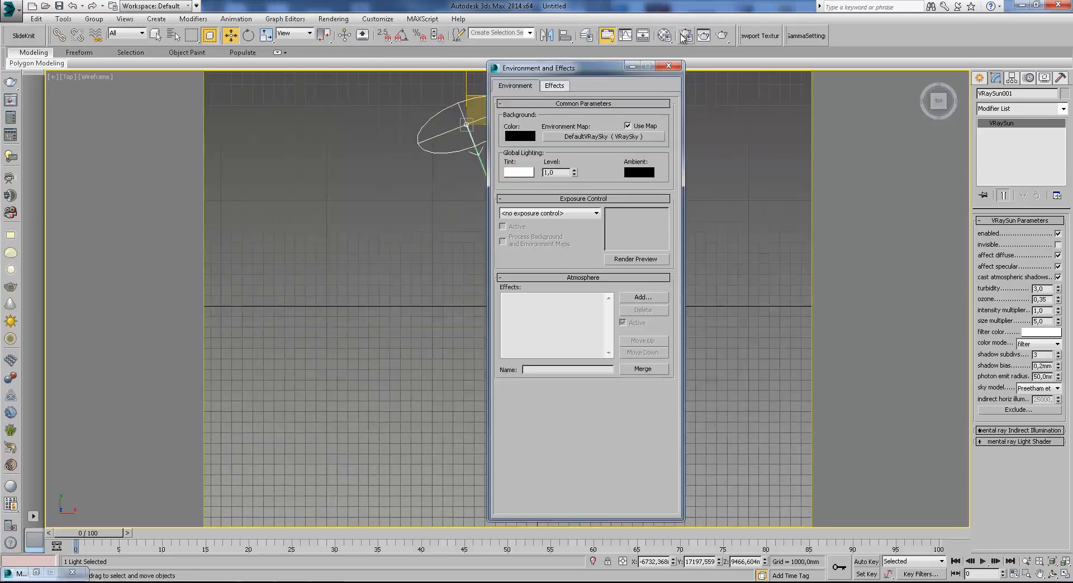
click(665, 36)
click(440, 38)
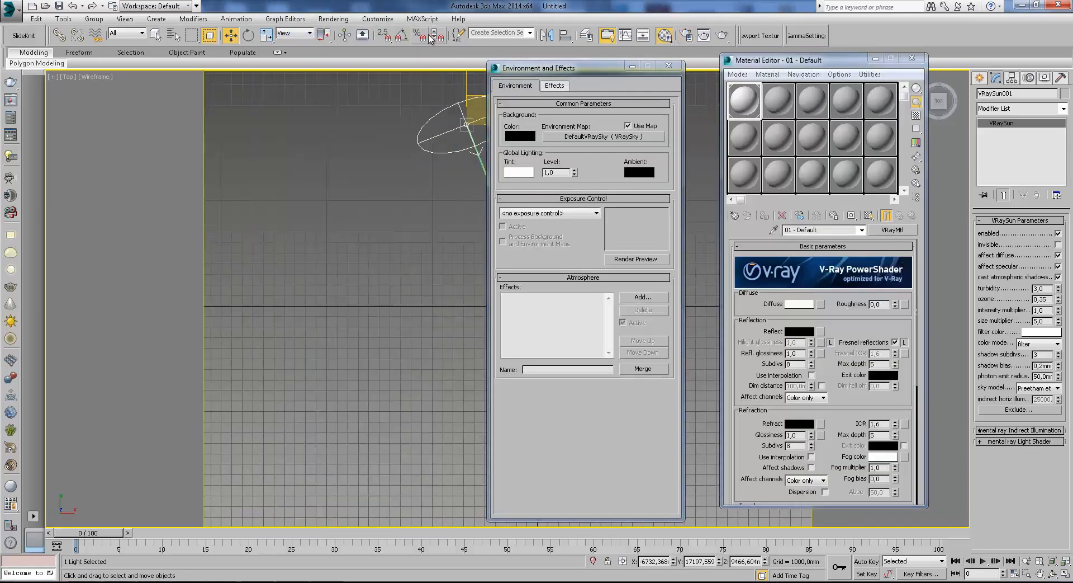
drag(603, 137, 793, 112)
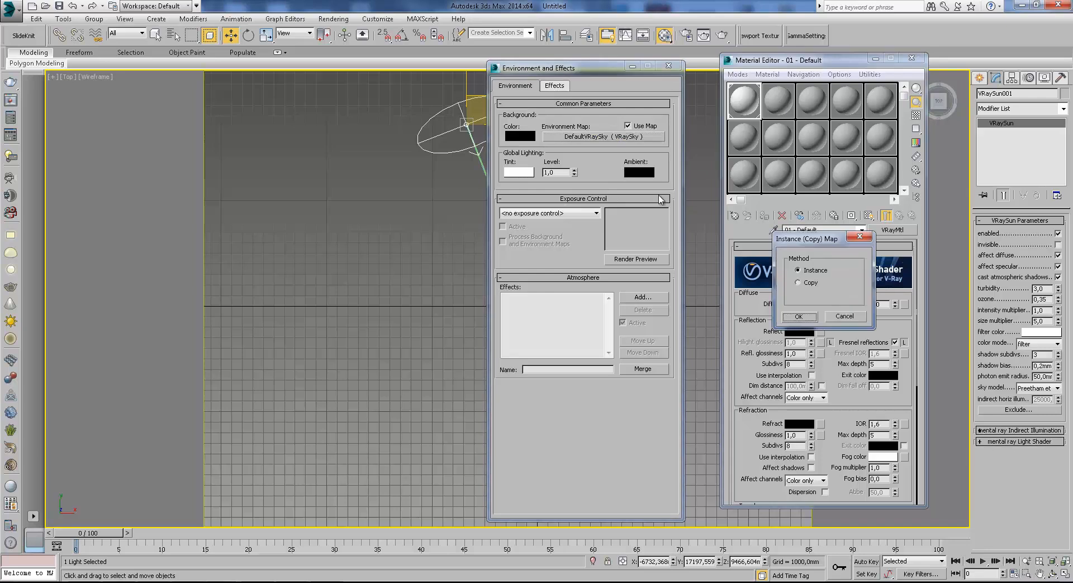
click(799, 317)
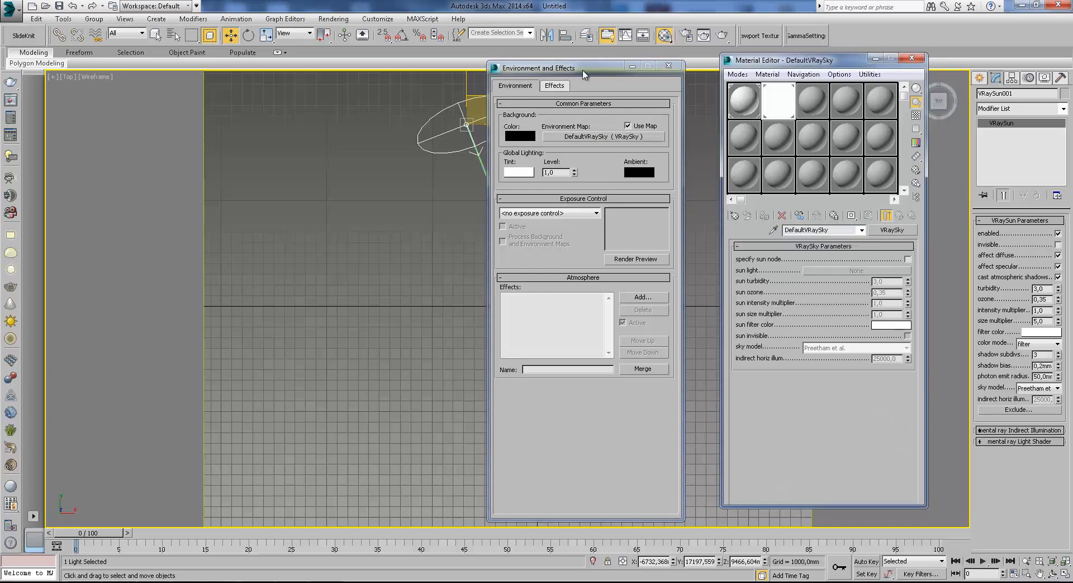
Enable specify sun node on the VRaySky, pick the VRaySun as its sun light, and close both dialogs.
drag(583, 74, 506, 72)
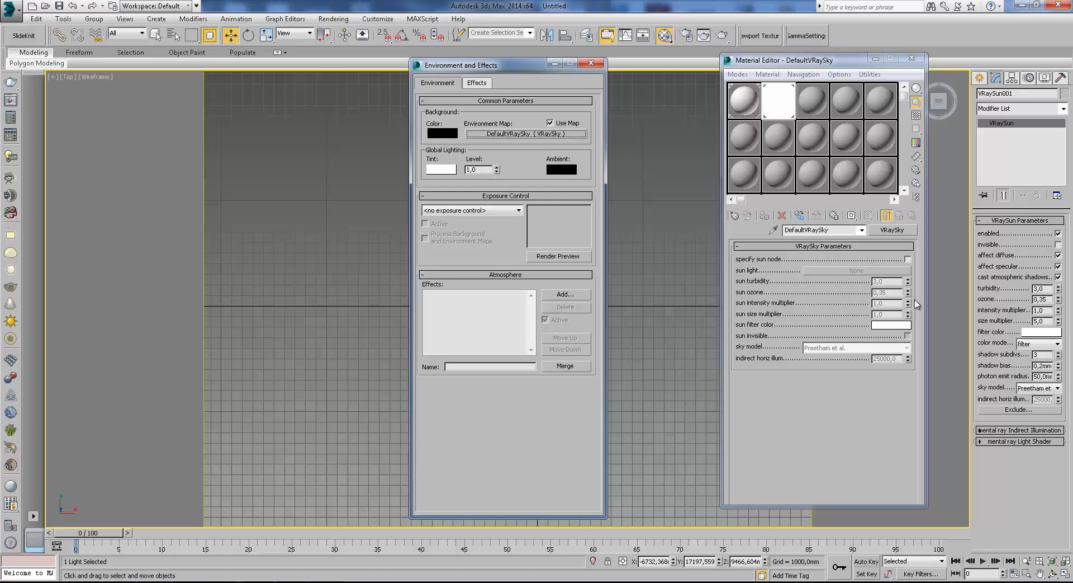
click(907, 259)
drag(506, 64, 344, 143)
click(857, 270)
click(475, 119)
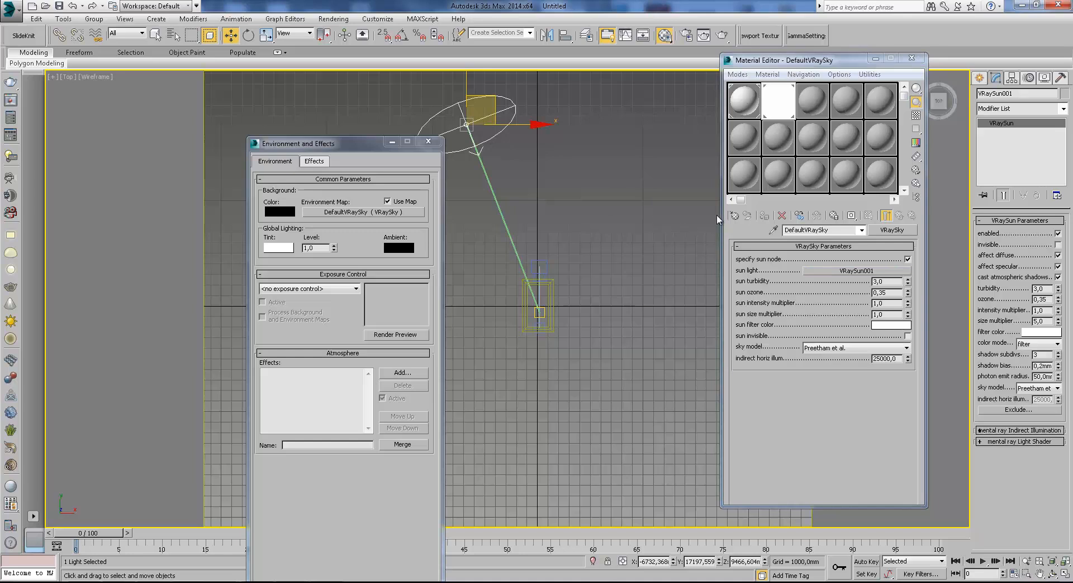
click(428, 141)
click(876, 58)
Select the front panel in the camera view and hide all unselected objects.
click(980, 80)
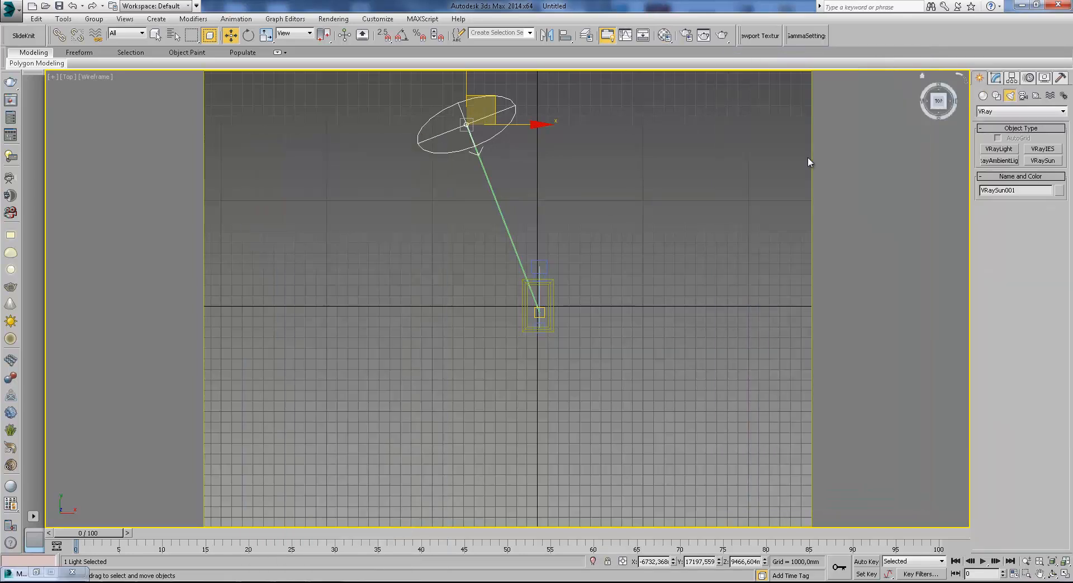
key(c)
key(F3)
click(536, 235)
right_click(700, 208)
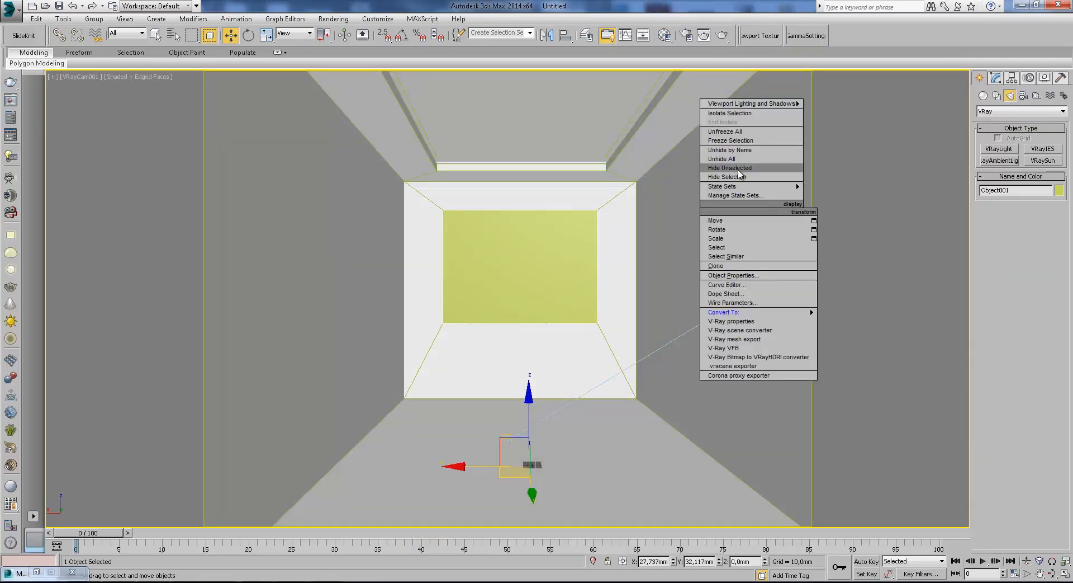
click(741, 171)
Create a VRayLight in the top view and set its type to Mesh.
click(1006, 149)
key(t)
key(z)
scroll(611, 153, down, 5)
drag(725, 176, 768, 259)
click(996, 78)
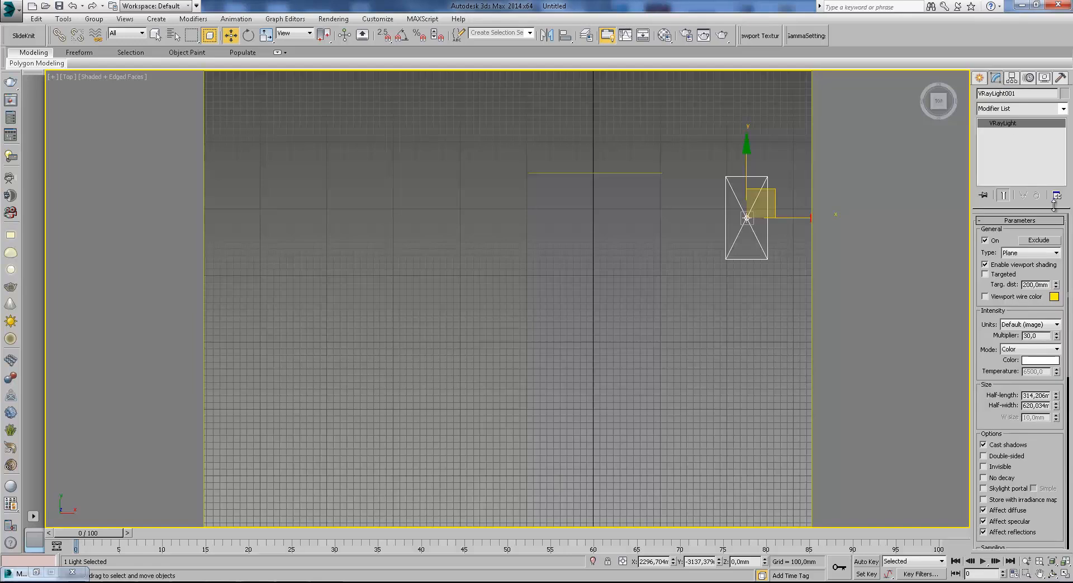
click(1040, 253)
click(1030, 285)
Pick the front panel as the mesh light's mesh and enable Skylight portal.
scroll(1005, 392, down, 5)
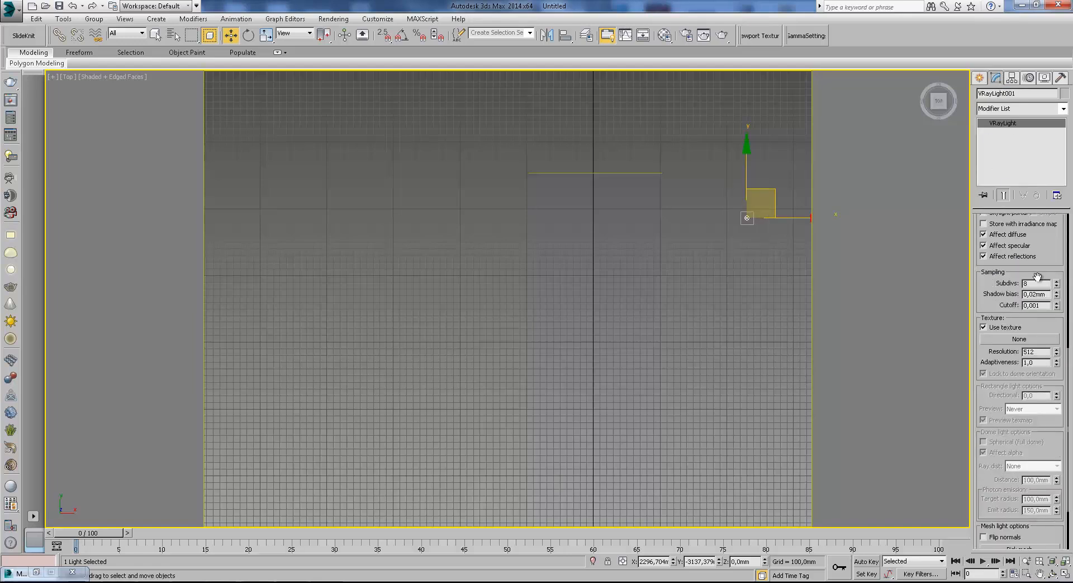
drag(1046, 301, 1048, 407)
drag(1023, 335, 998, 175)
middle_drag(680, 230, 637, 309)
alt+middle_drag(761, 333, 597, 232)
drag(1058, 260, 1001, 127)
click(1020, 474)
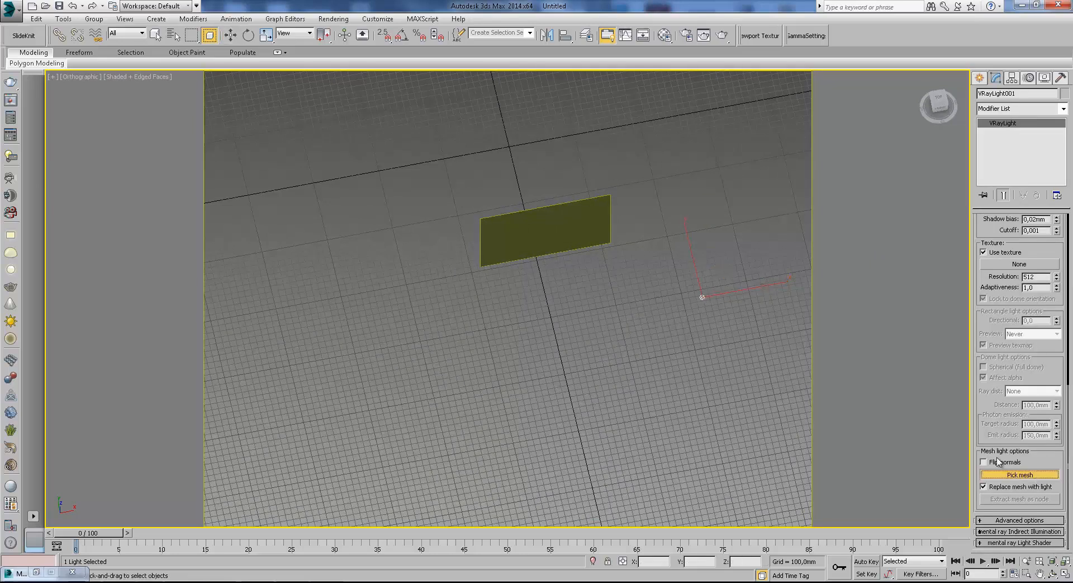
click(579, 242)
middle_drag(591, 245, 559, 268)
scroll(1032, 254, up, 5)
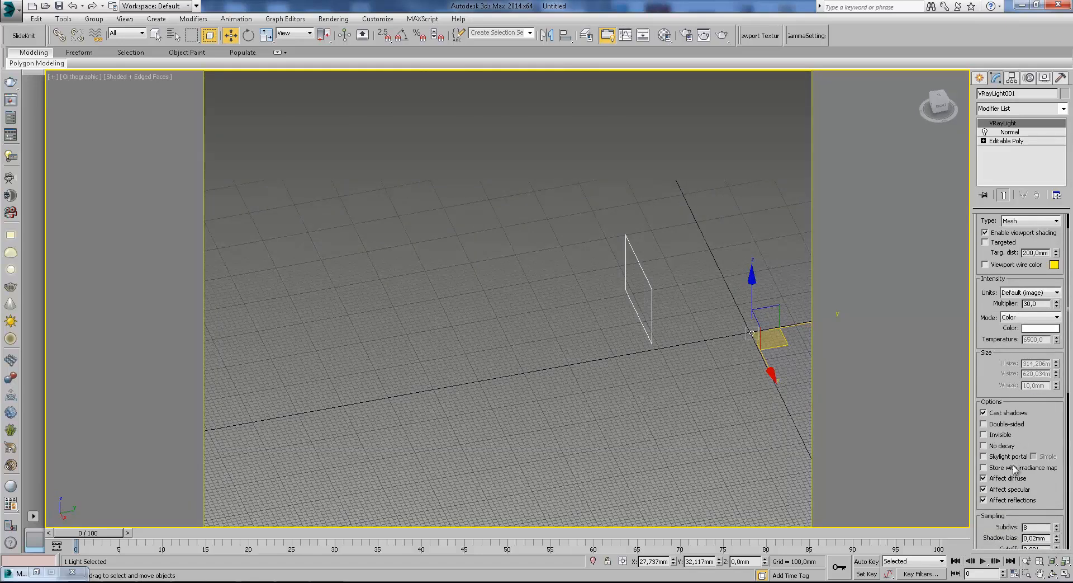
click(996, 457)
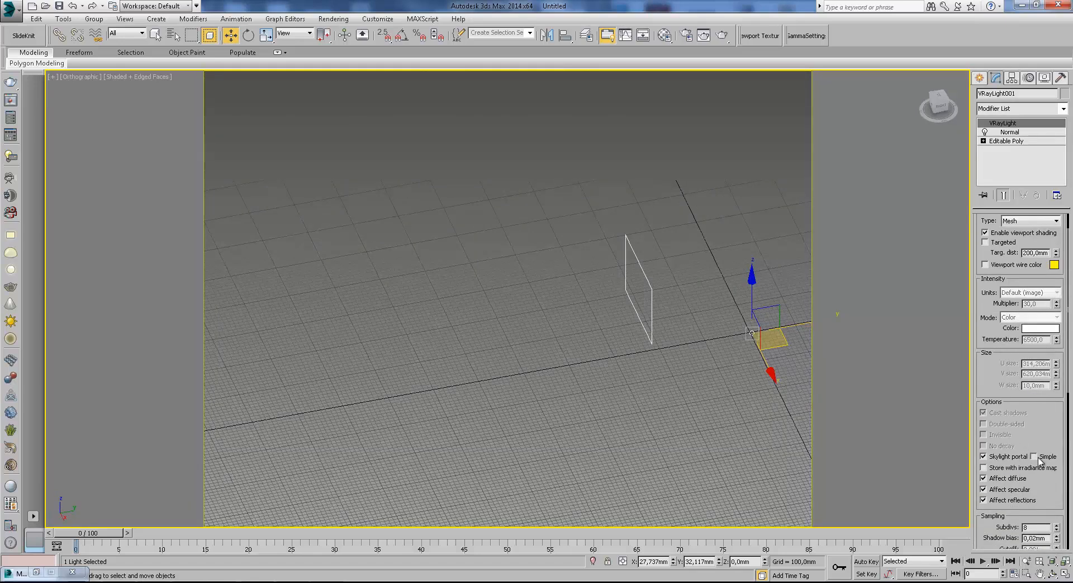
Return to the camera view and unhide all objects.
click(980, 79)
key(c)
right_click(637, 305)
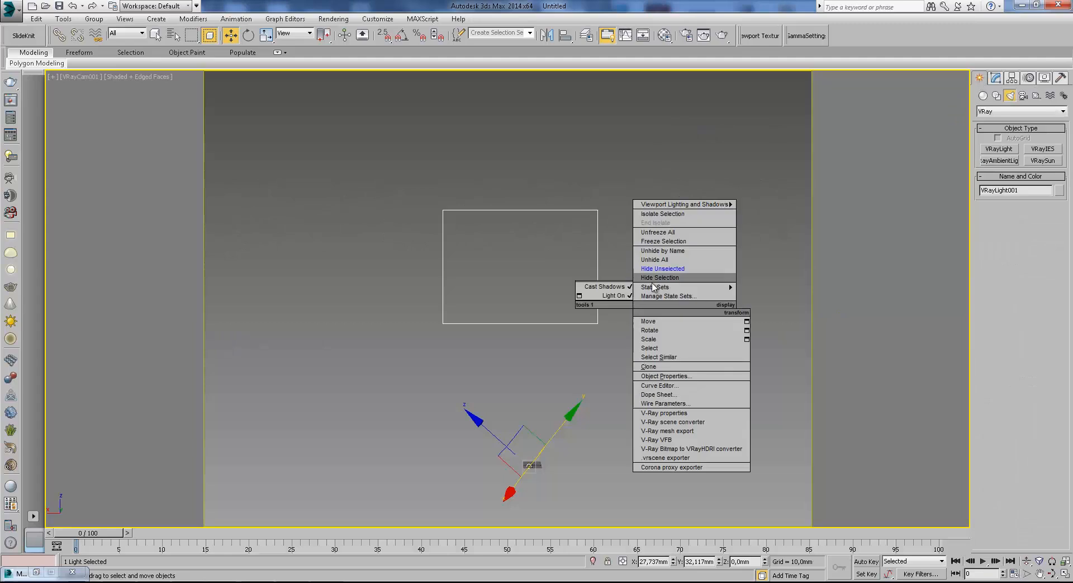
click(663, 259)
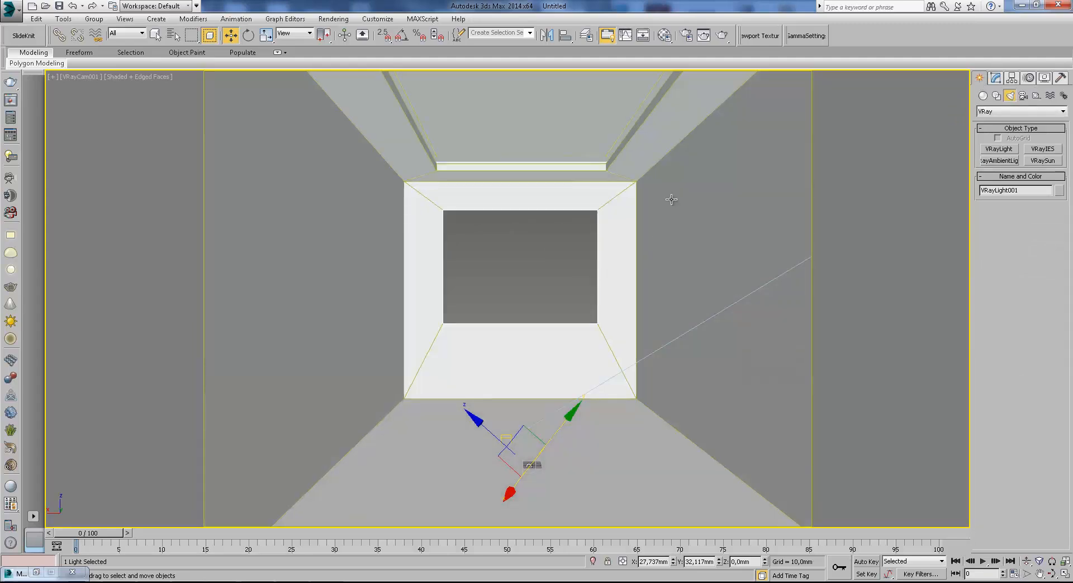
Render a test image of the camera view and close the frame buffer.
click(723, 35)
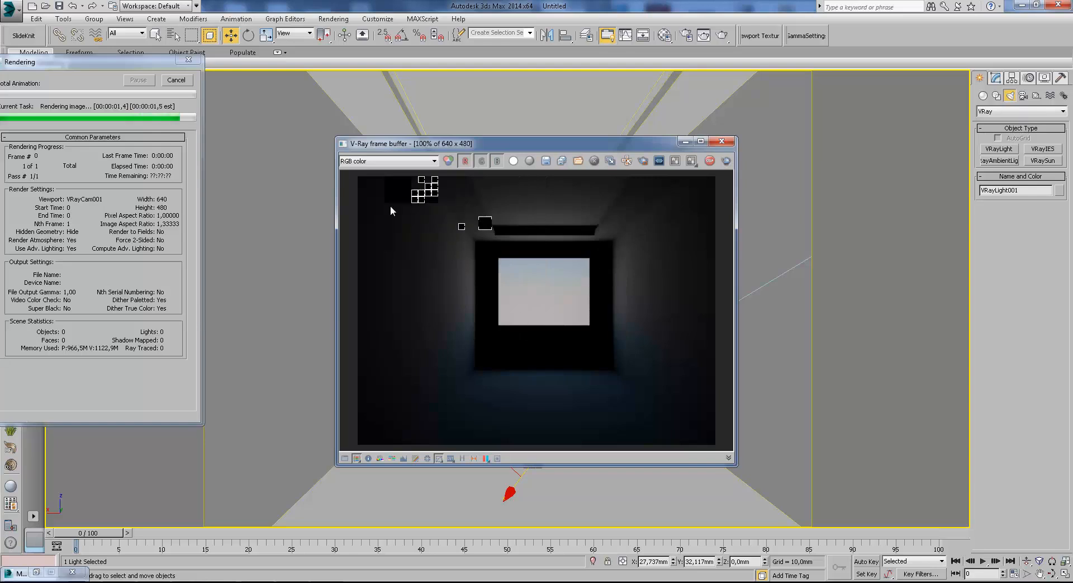
click(722, 141)
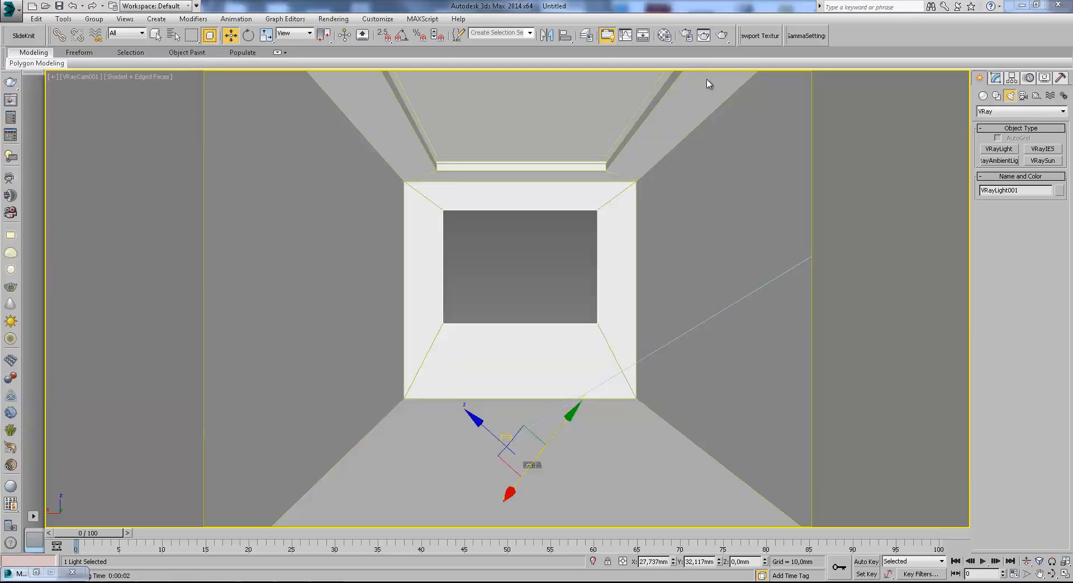
In Render Setup's GI settings, set the primary engine to Brute force and the secondary engine to Light cache.
click(608, 35)
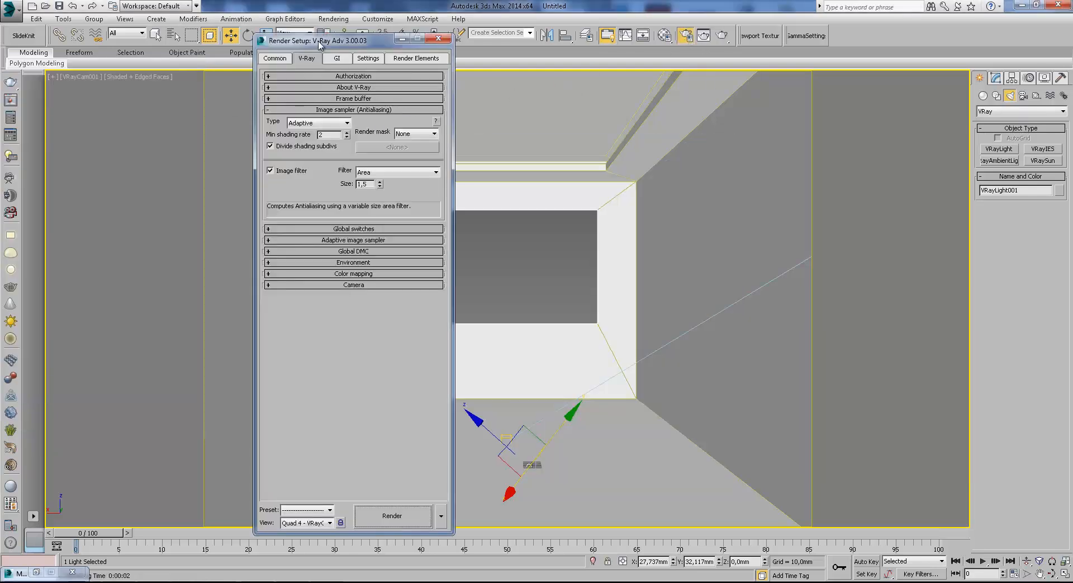
drag(321, 45, 660, 46)
click(666, 66)
click(612, 91)
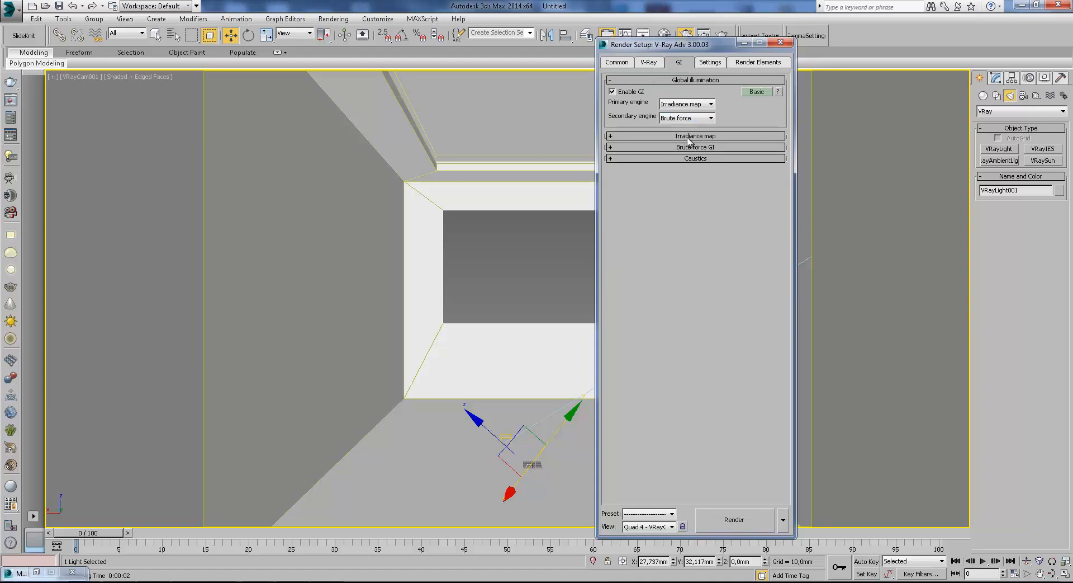
click(687, 104)
click(679, 128)
click(701, 136)
click(697, 118)
click(690, 150)
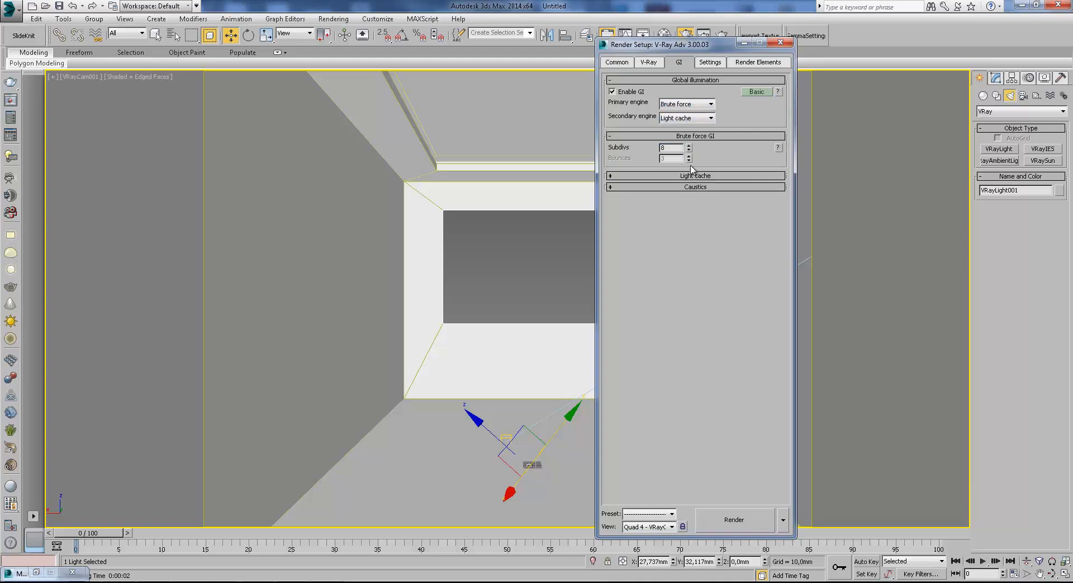
click(694, 177)
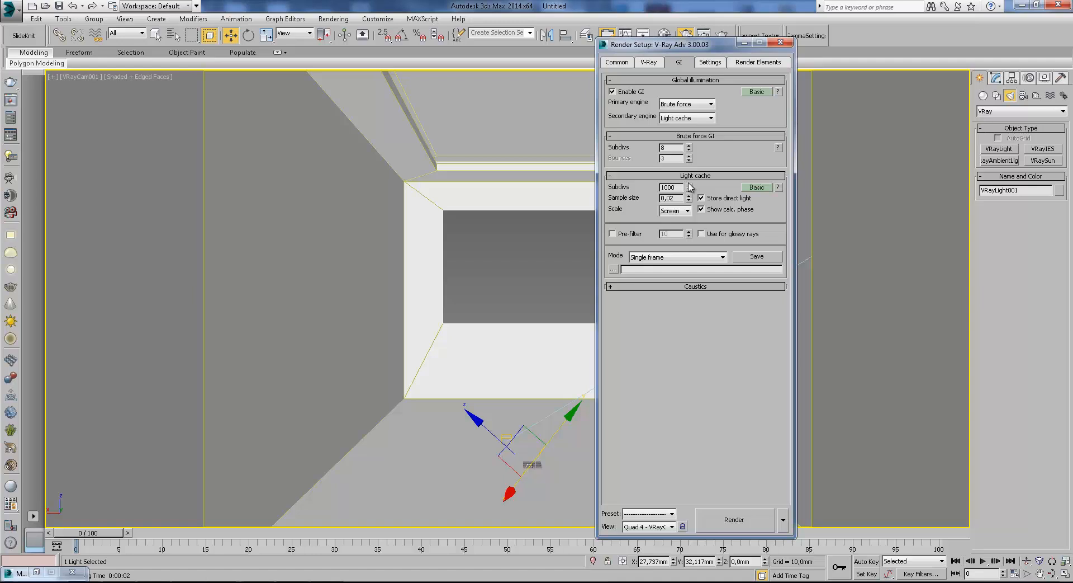
click(686, 103)
click(680, 111)
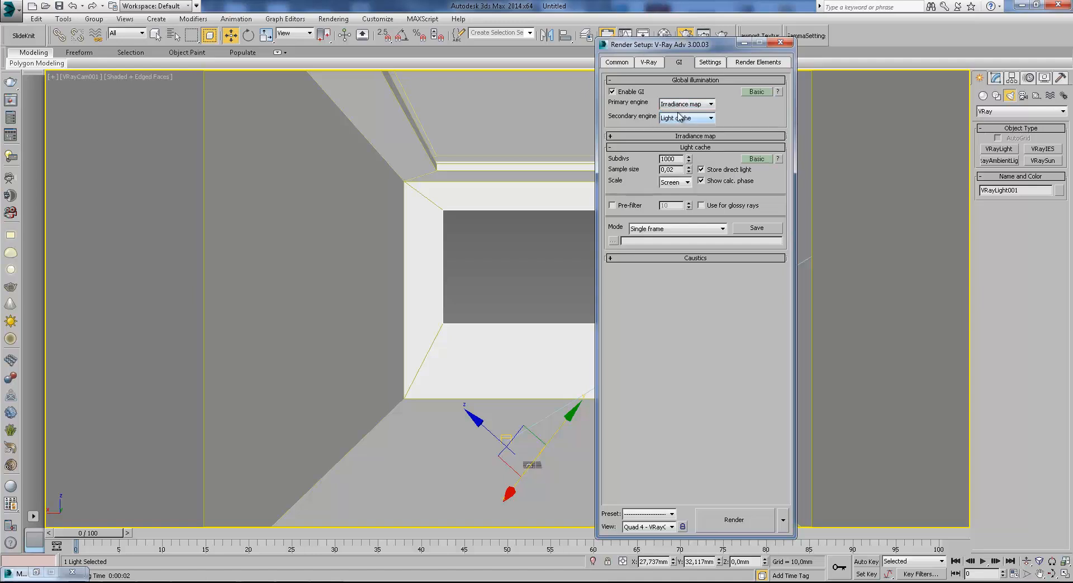
click(698, 149)
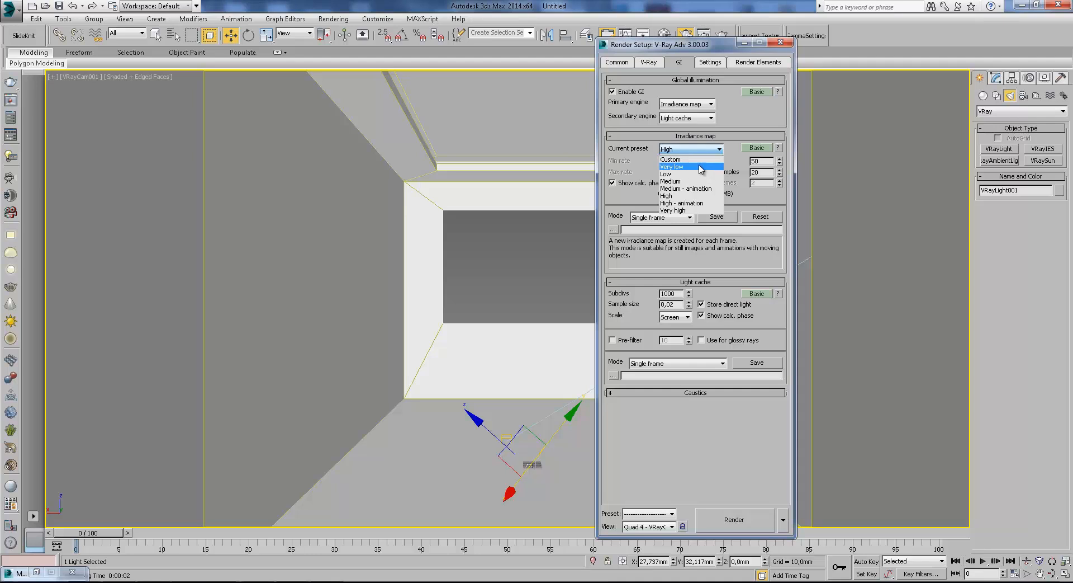
click(621, 157)
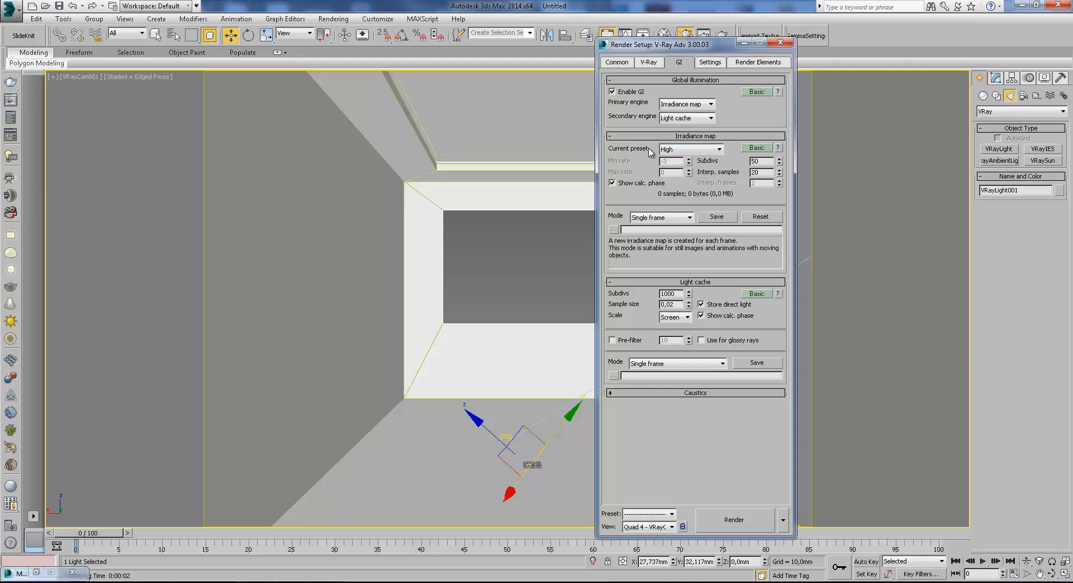
click(694, 149)
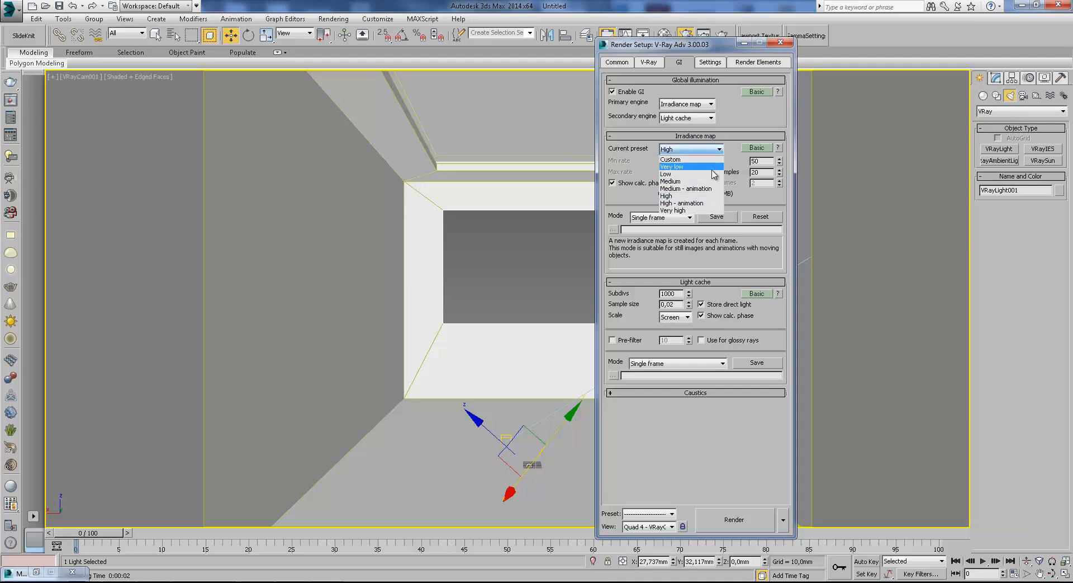
click(711, 105)
click(711, 104)
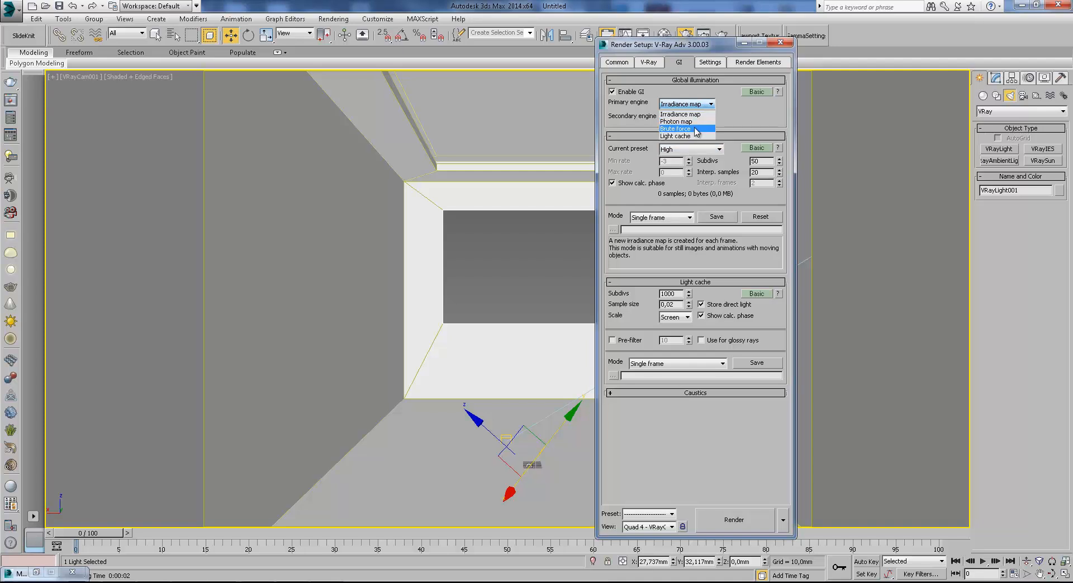
click(696, 129)
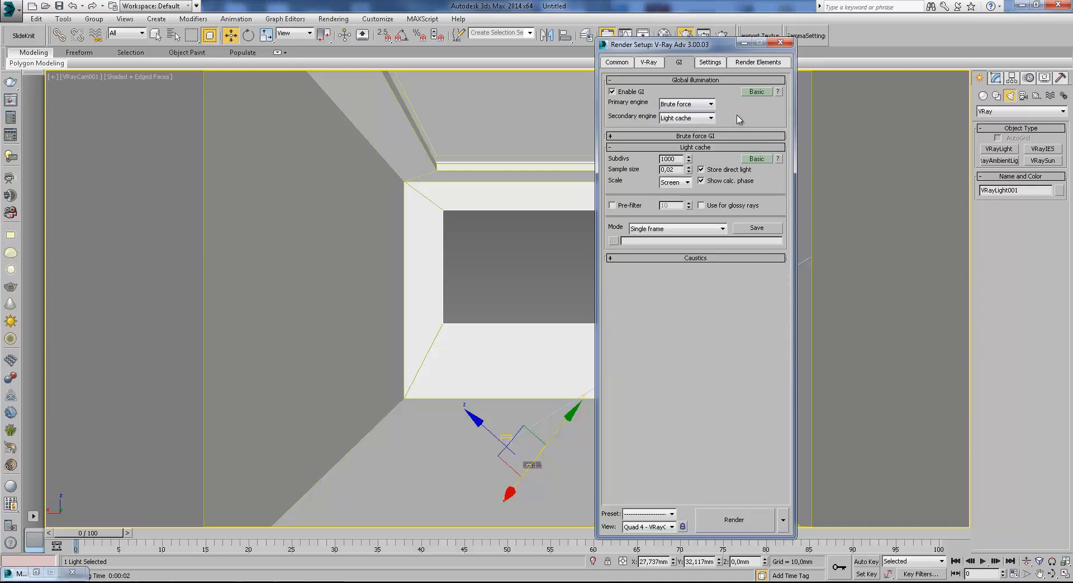
Expand the Brute force GI rollout and switch the GI and System settings to advanced mode.
click(714, 136)
click(757, 91)
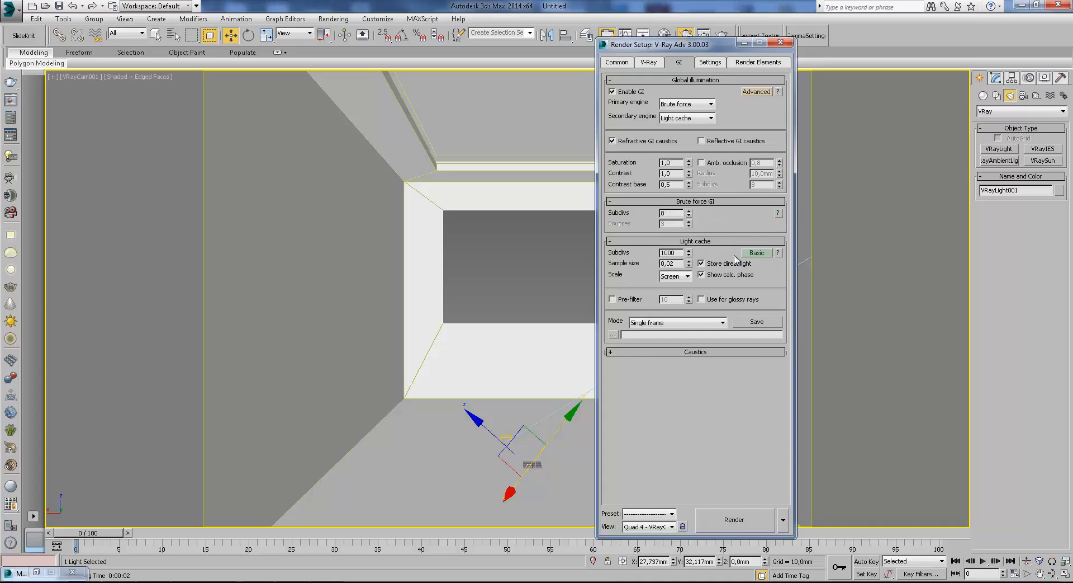
click(706, 62)
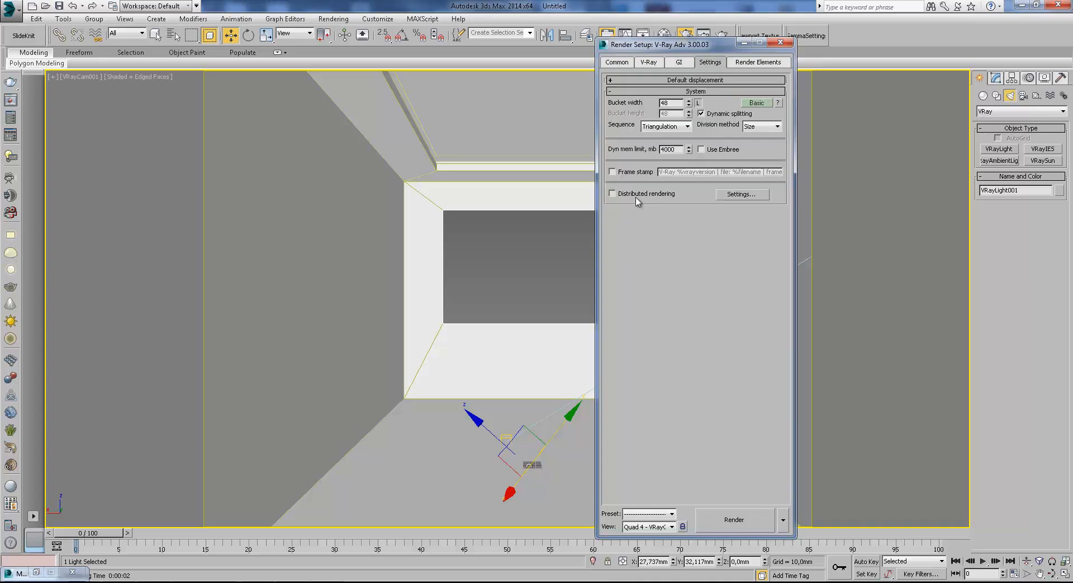
click(756, 103)
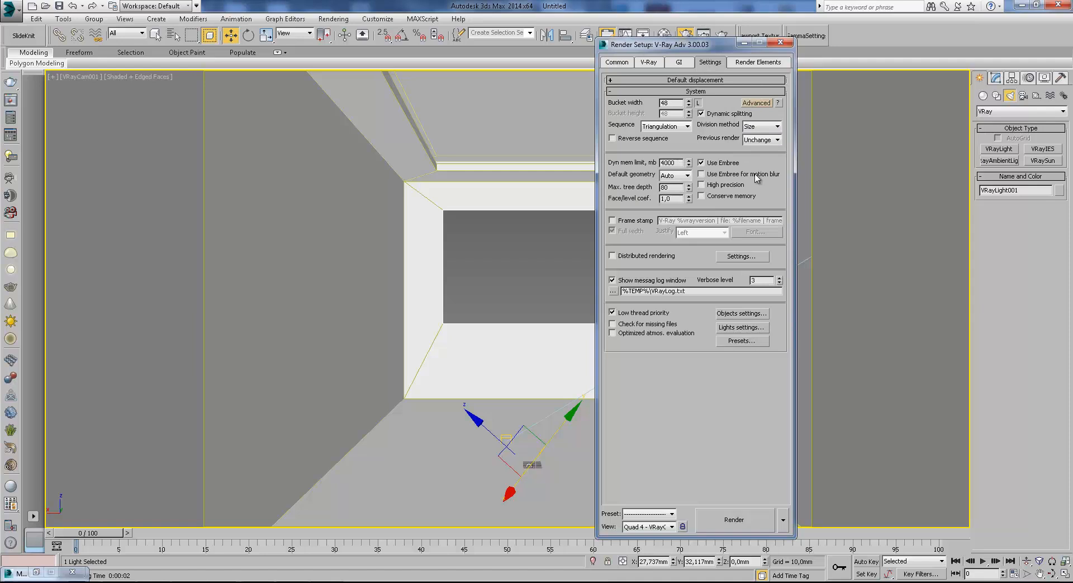
Turn off the image filter and set Reinhard color mapping to advanced mode with a burn value of 0,3.
click(648, 63)
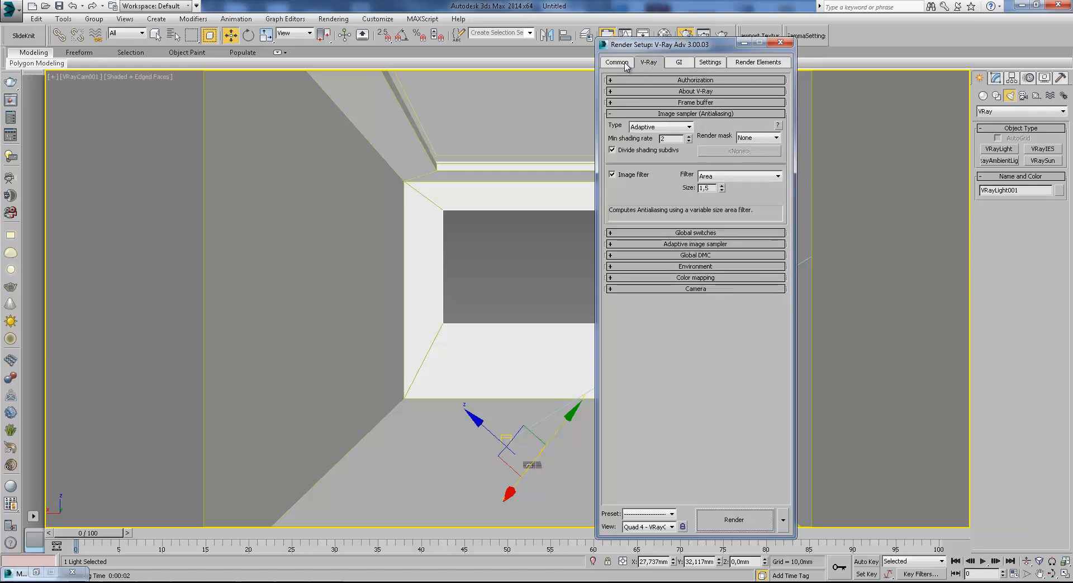
click(628, 175)
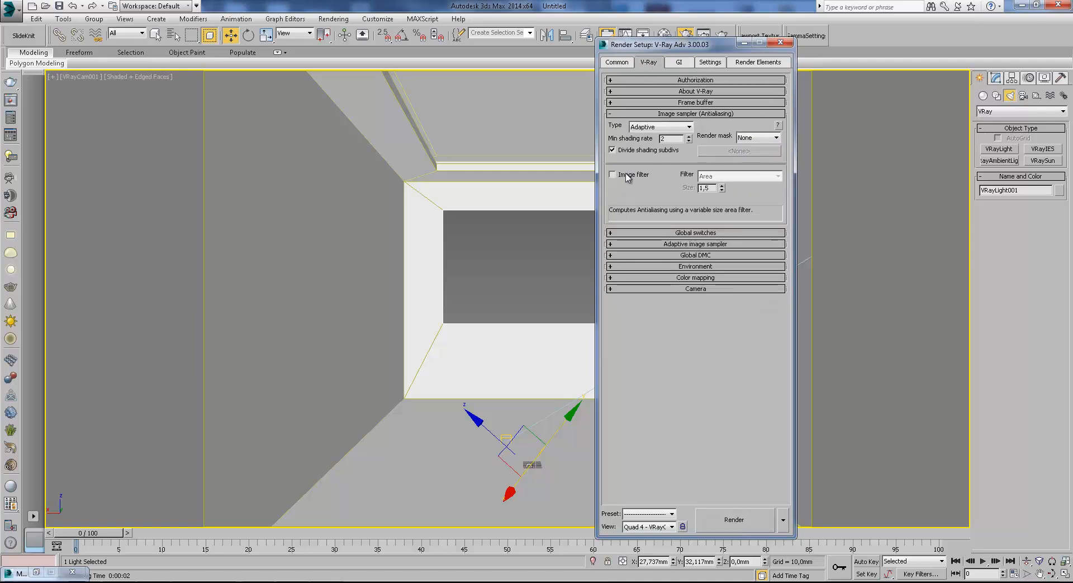
click(703, 277)
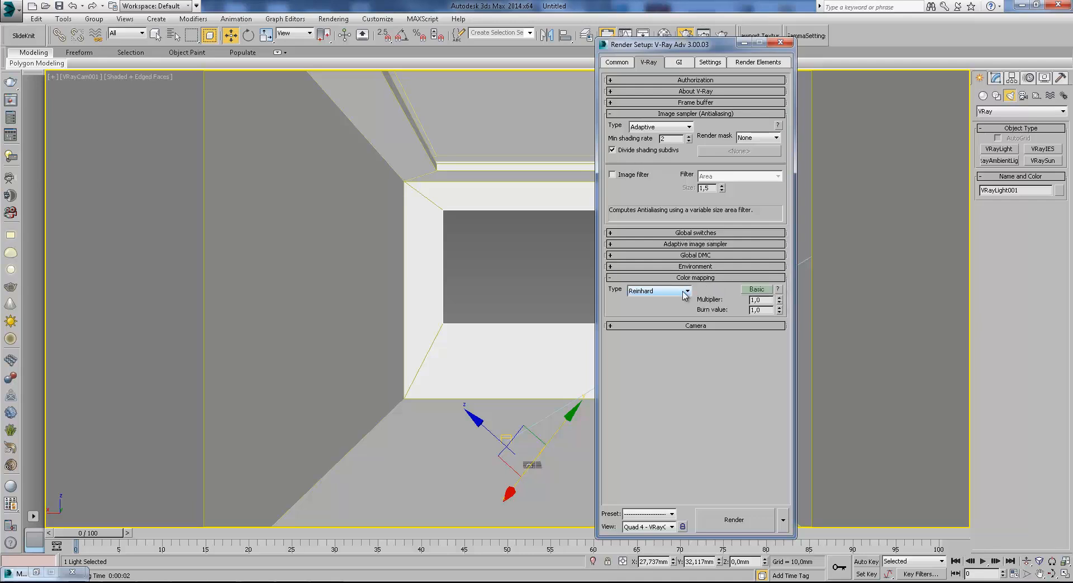
click(687, 291)
click(730, 302)
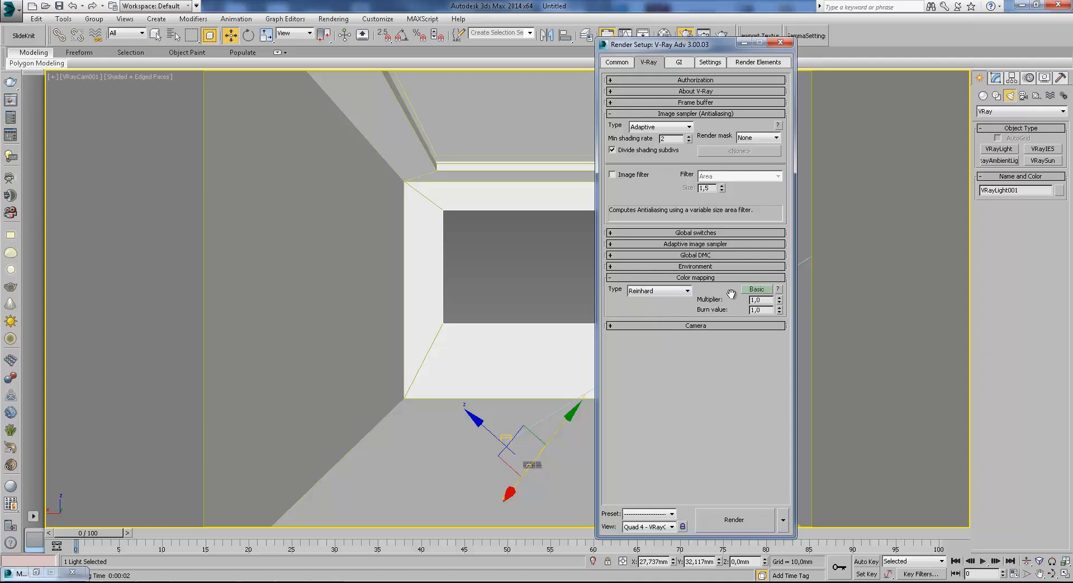
click(688, 290)
click(674, 345)
double_click(763, 310)
text(,5)
click(757, 290)
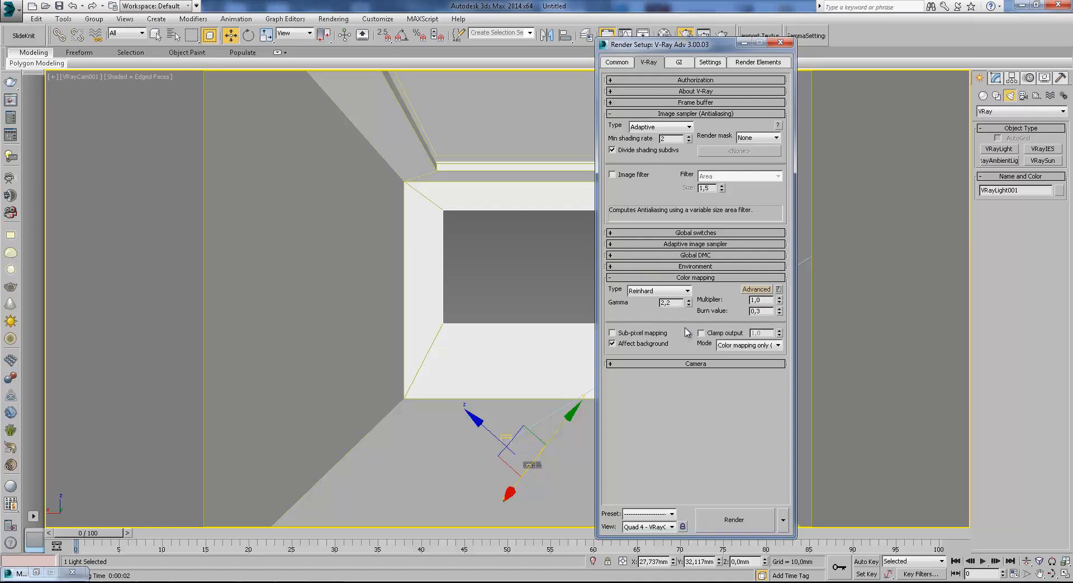
Render a test image of the camera view, then close the render messages, frame buffer and Render Setup.
click(734, 520)
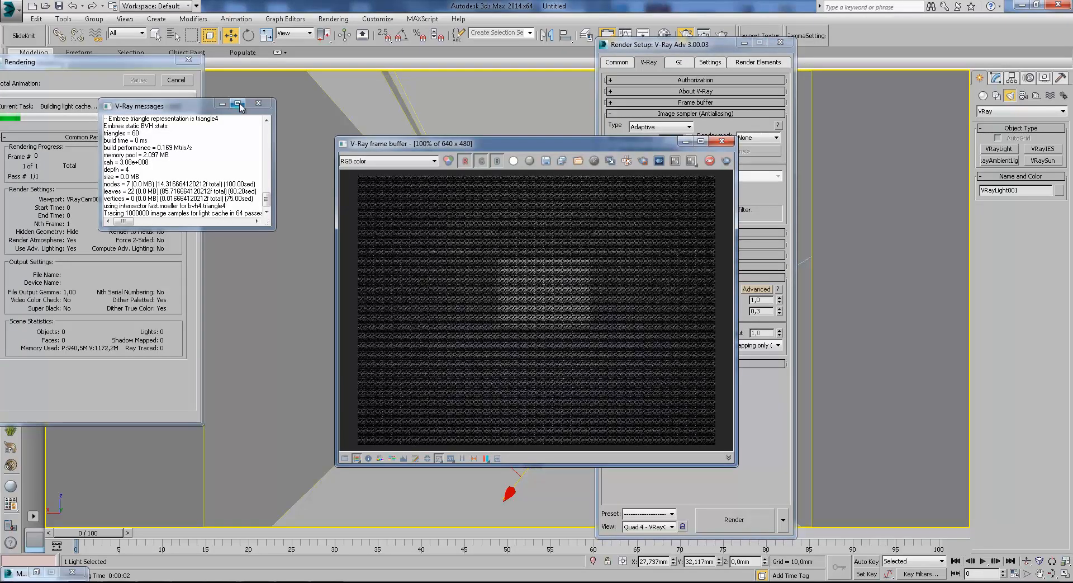
click(258, 104)
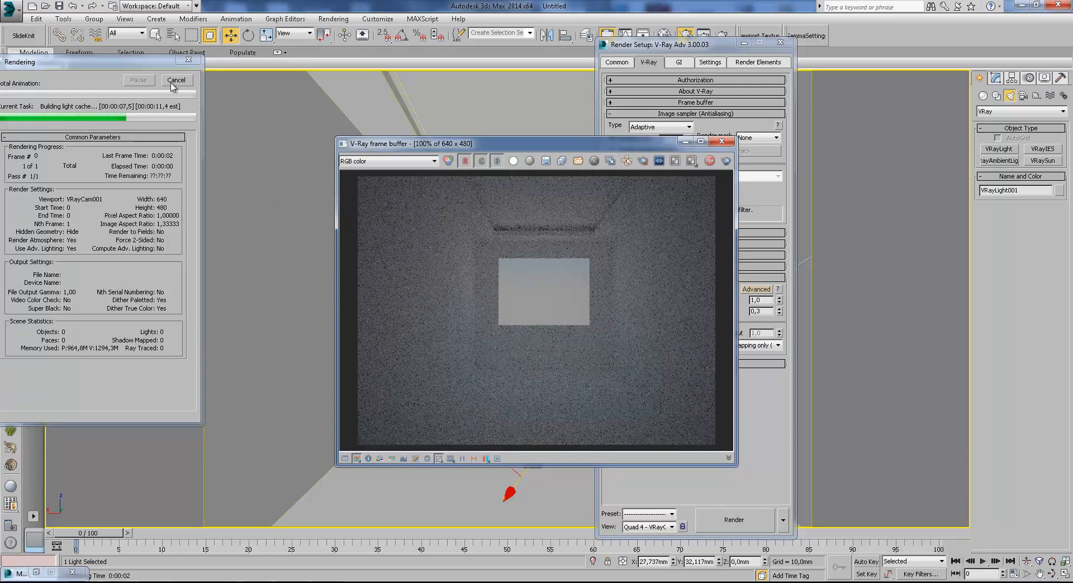
drag(140, 62, 247, 61)
click(295, 80)
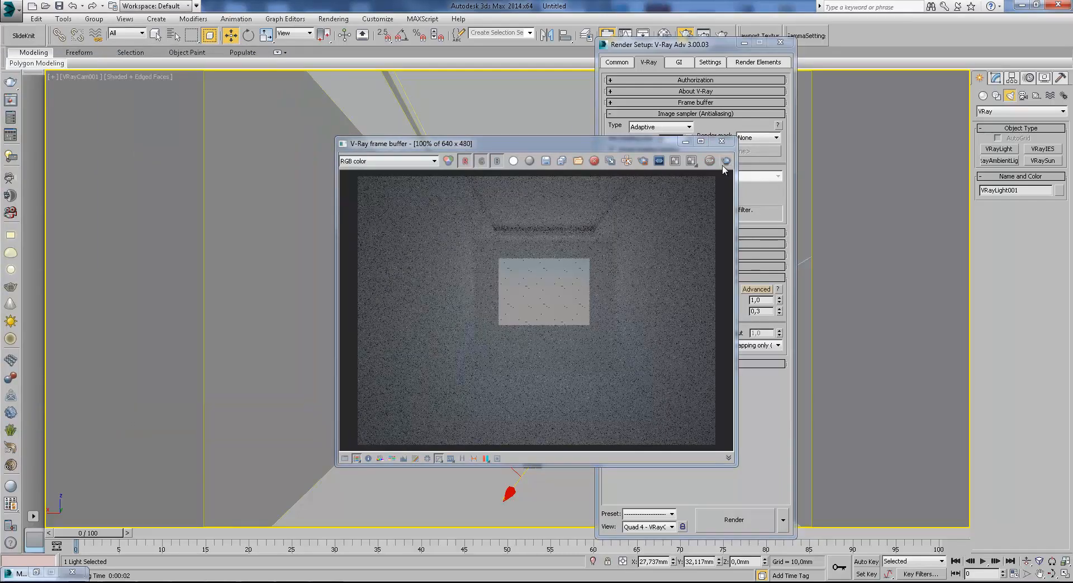
click(722, 141)
click(745, 43)
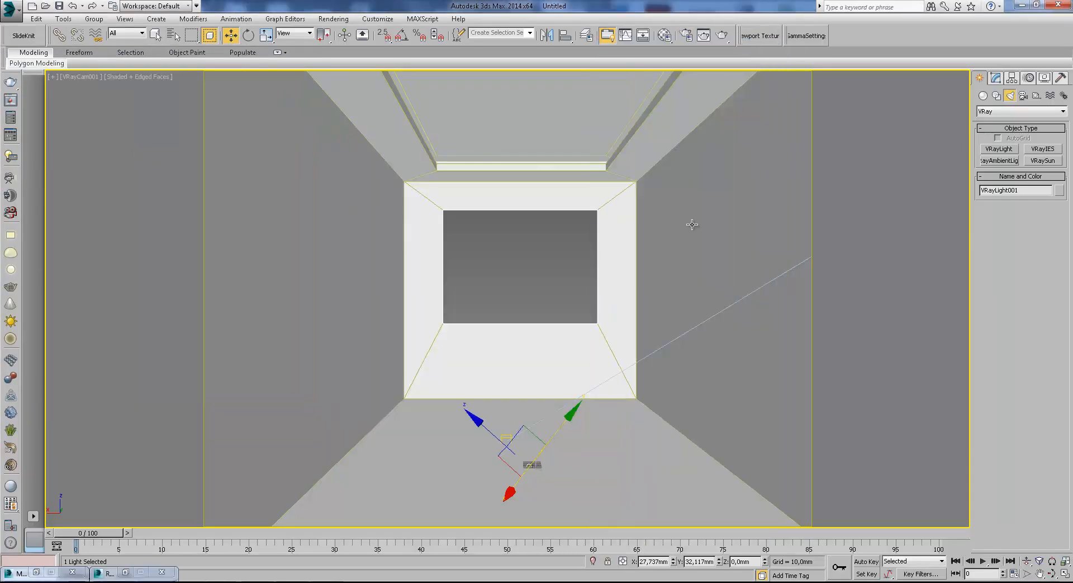
Move the VRay sun in the top view so it sits below and right of the box.
key(p)
scroll(681, 275, down, 10)
alt+middle_drag(679, 281, 522, 301)
click(502, 233)
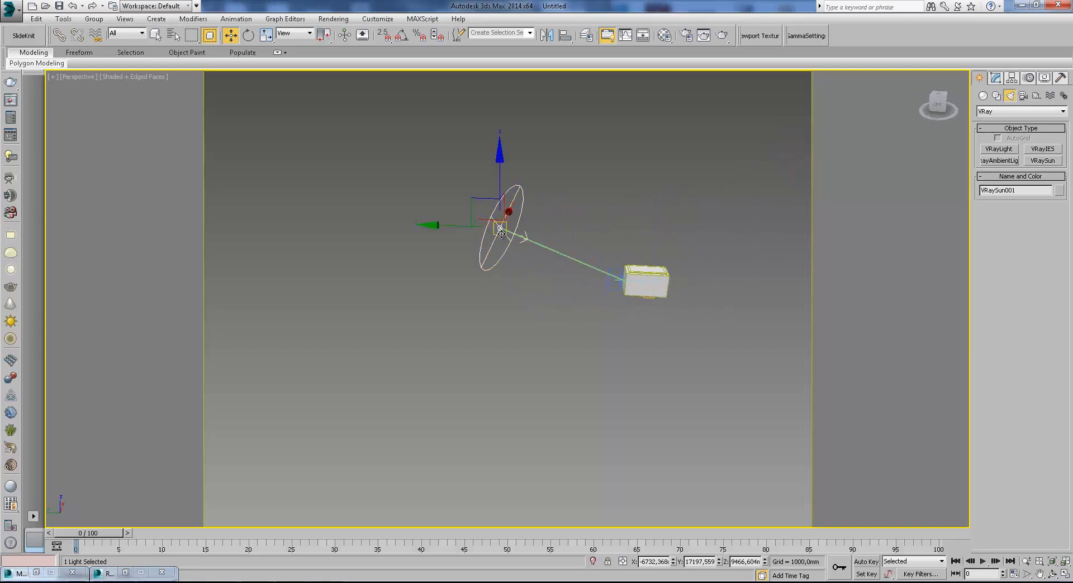
drag(474, 221, 751, 294)
alt+middle_drag(751, 294, 656, 347)
key(t)
scroll(605, 337, down, 3)
scroll(575, 313, up, 2)
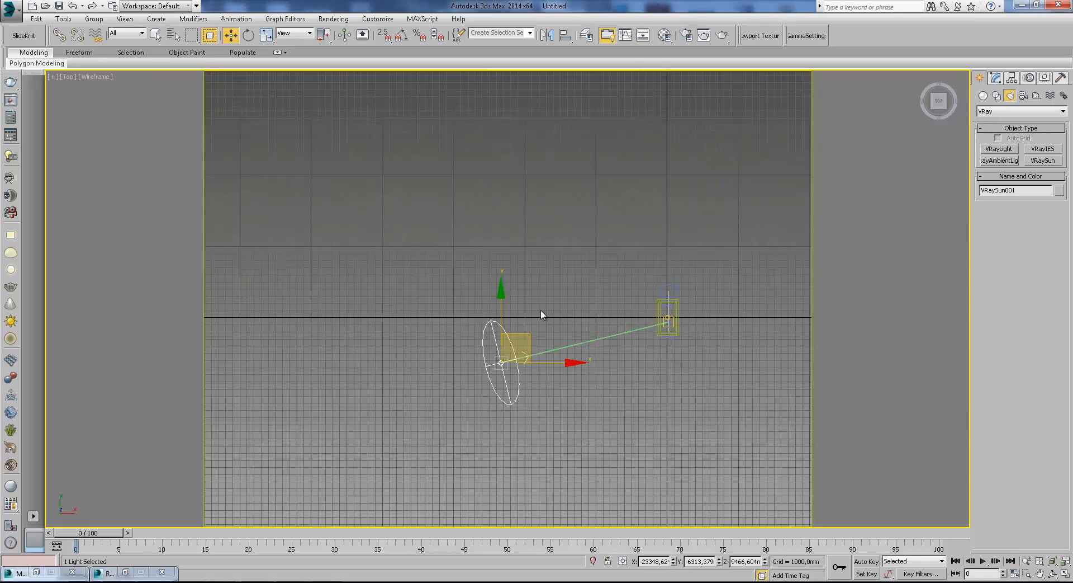
drag(526, 336, 617, 143)
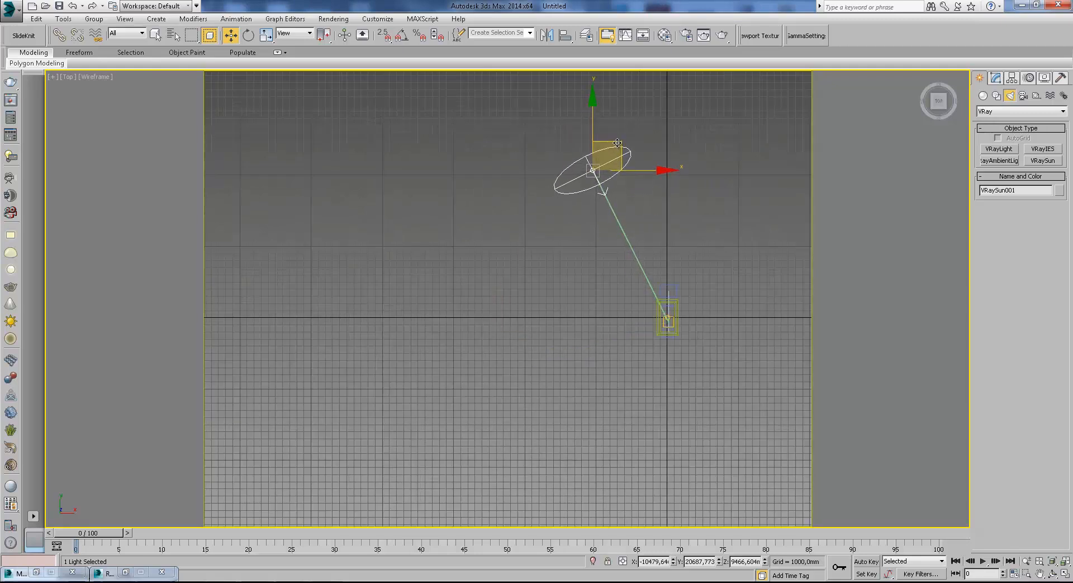
scroll(660, 291, up, 3)
alt+middle_drag(660, 290, 616, 290)
key(t)
scroll(616, 290, down, 5)
click(569, 317)
click(564, 241)
mouse_move(580, 228)
mouse_down()
mouse_move(593, 386)
mouse_move(687, 386)
mouse_up()
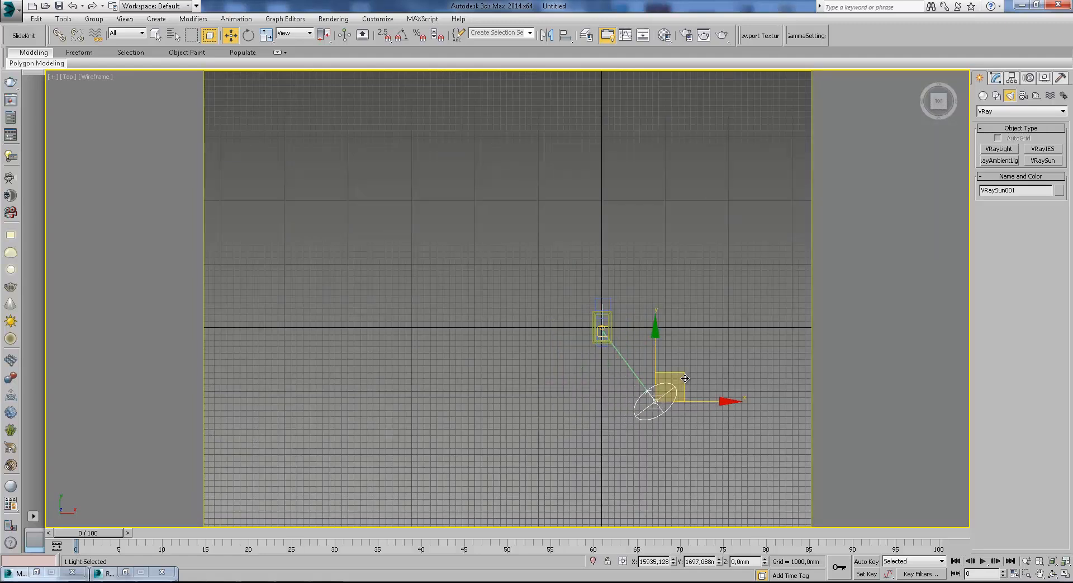
Render the camera view again to check the new sun direction and close the frame buffer.
key(c)
key(F3)
click(722, 35)
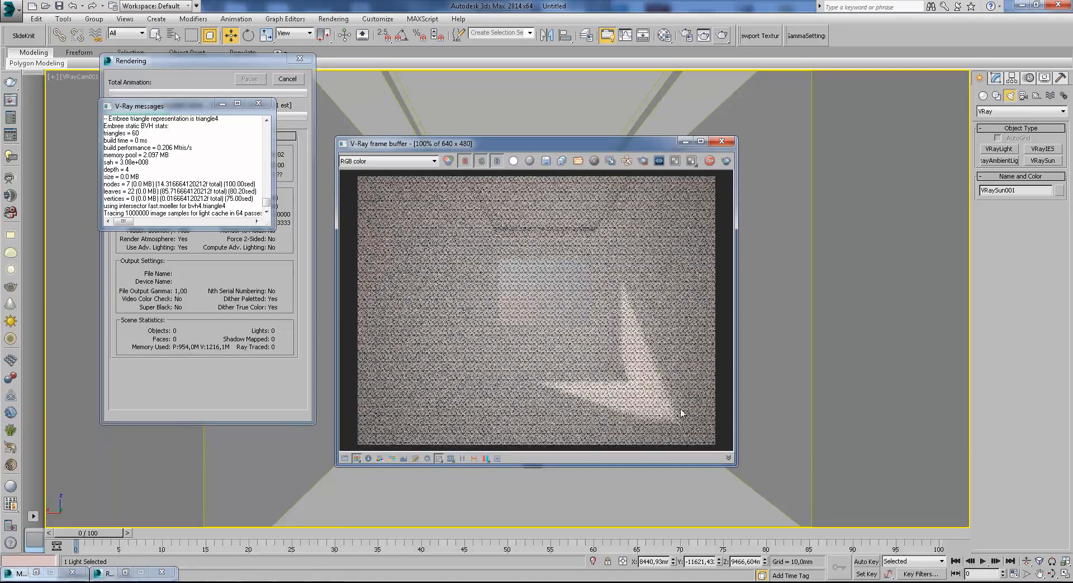
scroll(584, 292, up, 1)
scroll(584, 291, down, 1)
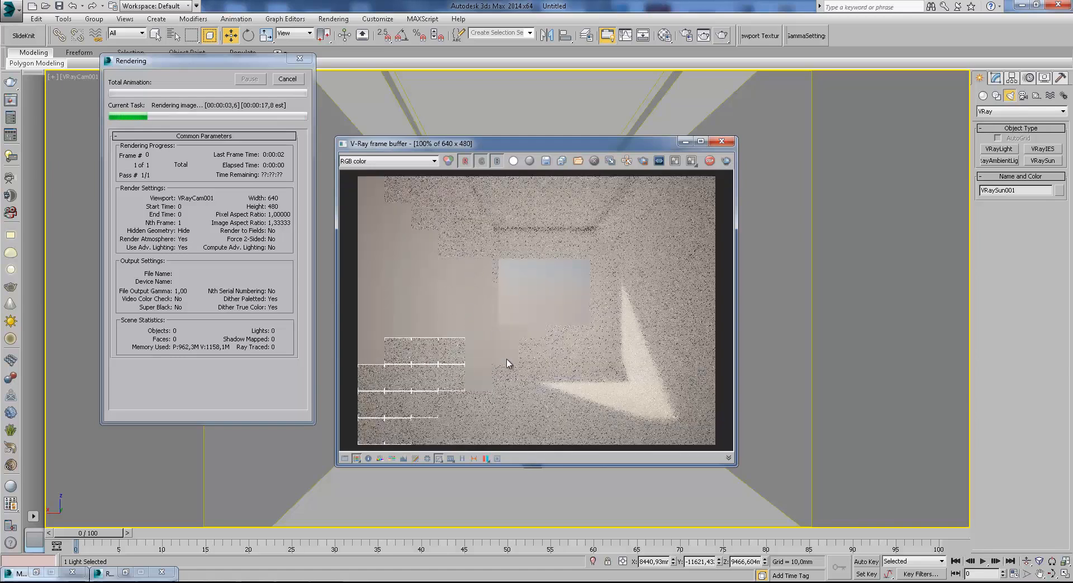
scroll(492, 352, up, 1)
scroll(547, 320, down, 1)
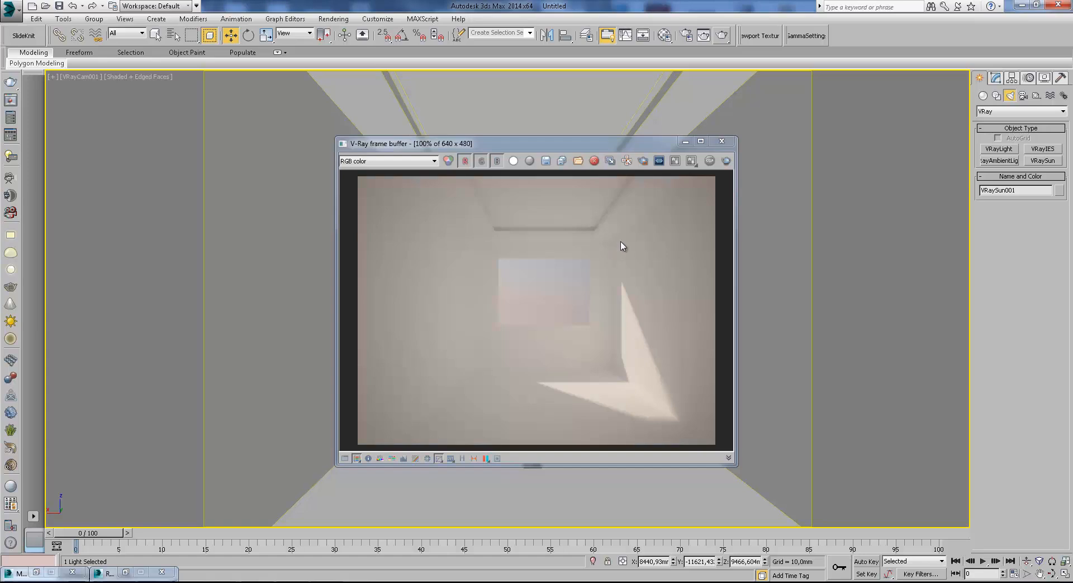
click(722, 141)
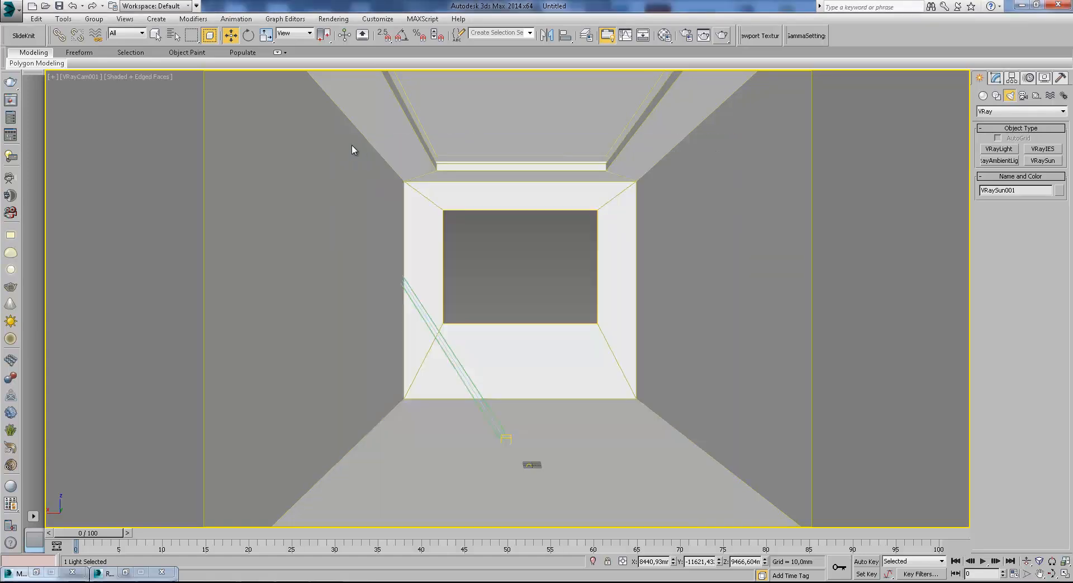
Inspect the scene layout from top and orthographic views around the box.
key(t)
mouse_move(439, 230)
middle_down()
mouse_move(479, 335)
mouse_move(549, 259)
mouse_move(587, 187)
middle_up()
scroll(480, 335, up, 2)
key(F3)
scroll(479, 332, down, 4)
scroll(559, 402, up, 2)
key(F3)
middle_drag(505, 422, 654, 165)
scroll(549, 294, up, 4)
click(589, 245)
middle_drag(658, 221, 613, 336)
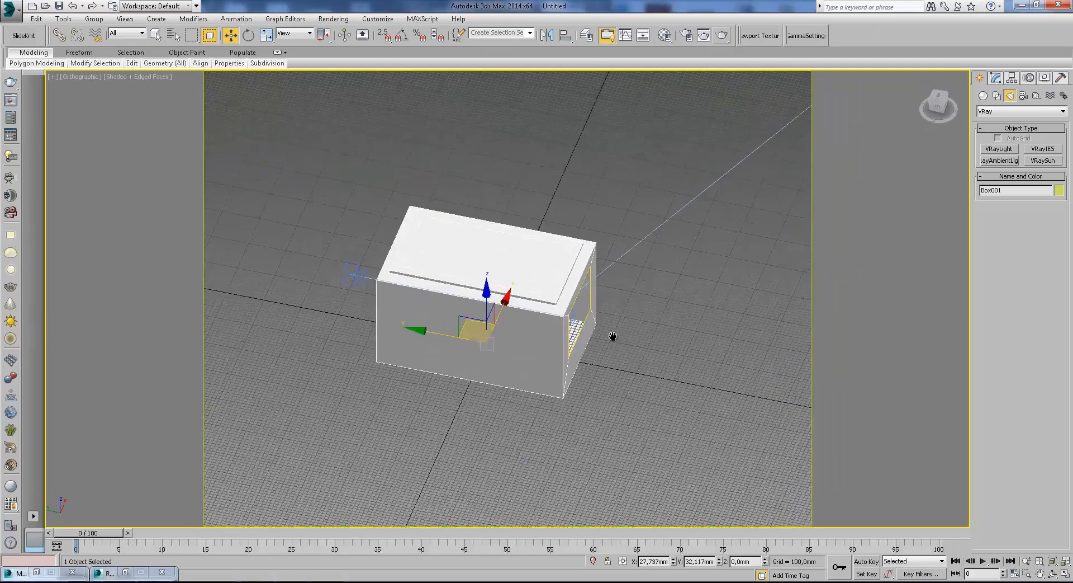
scroll(613, 336, down, 3)
click(334, 19)
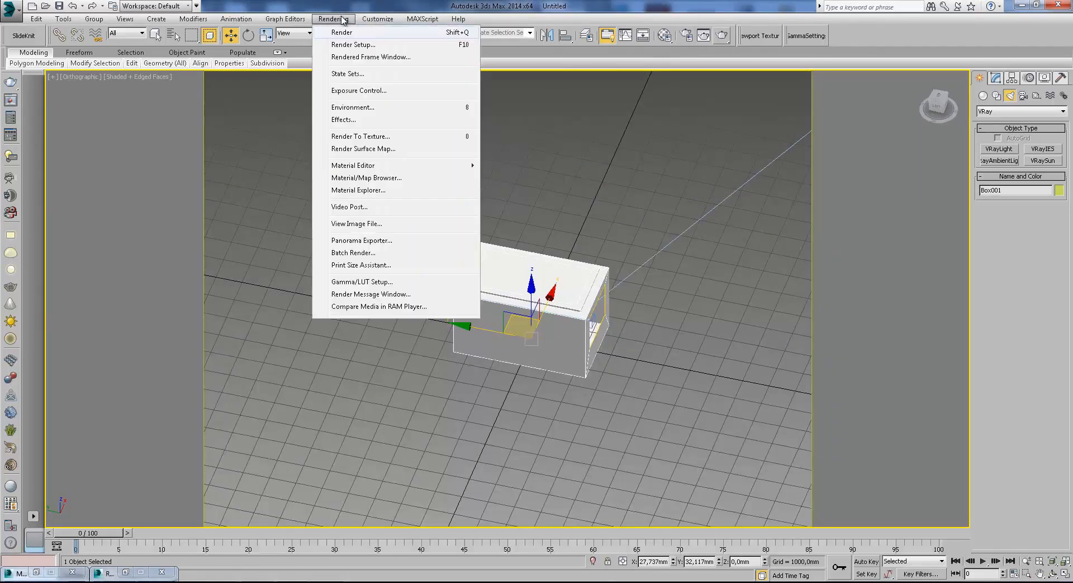
click(528, 166)
scroll(669, 202, down, 2)
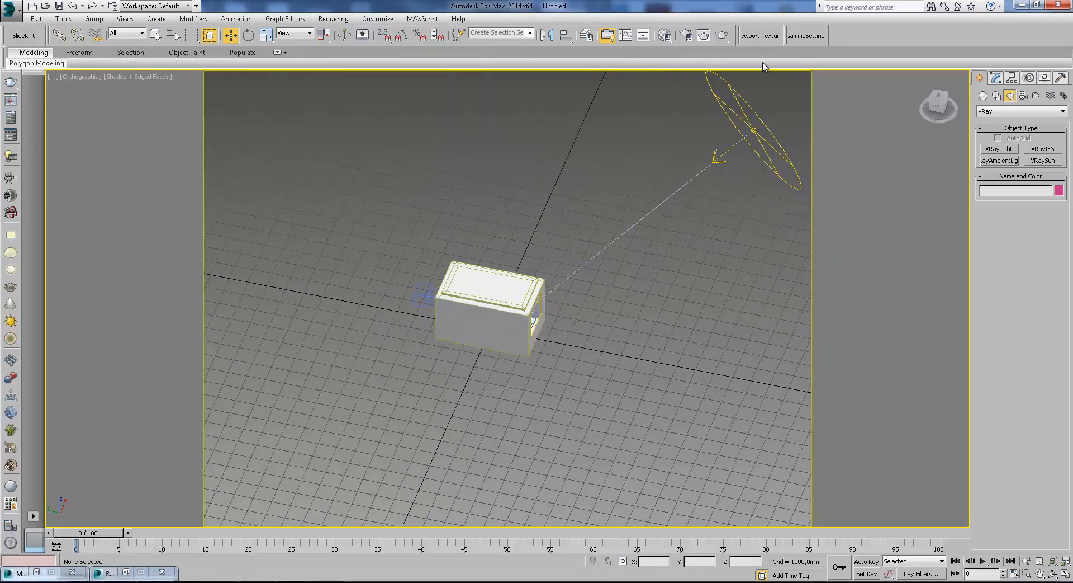
Select the VRay camera and set its white balance to a custom light blue colour.
key(t)
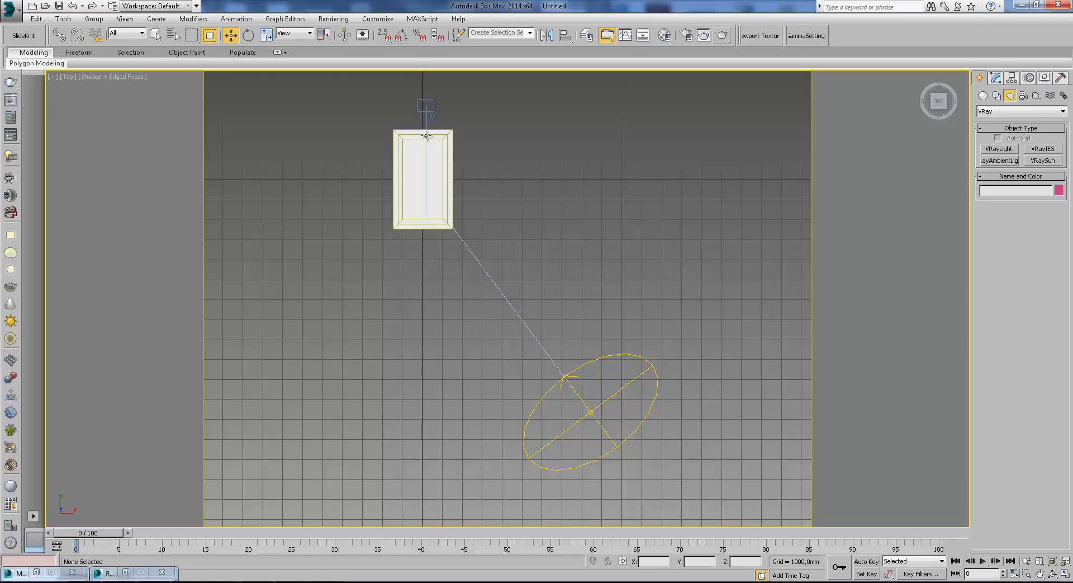
click(424, 117)
click(1000, 79)
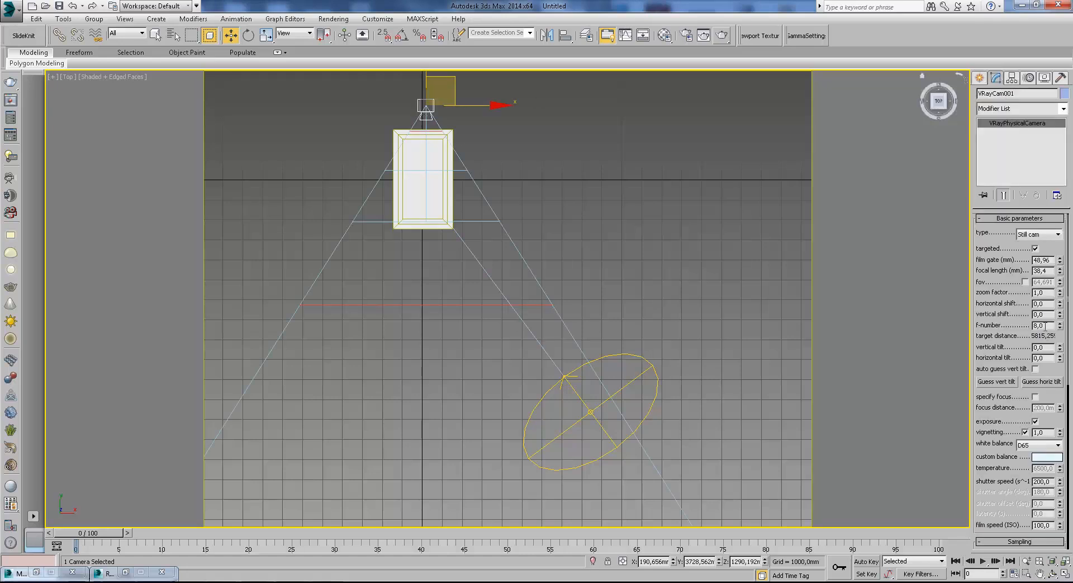
click(1047, 456)
click(326, 153)
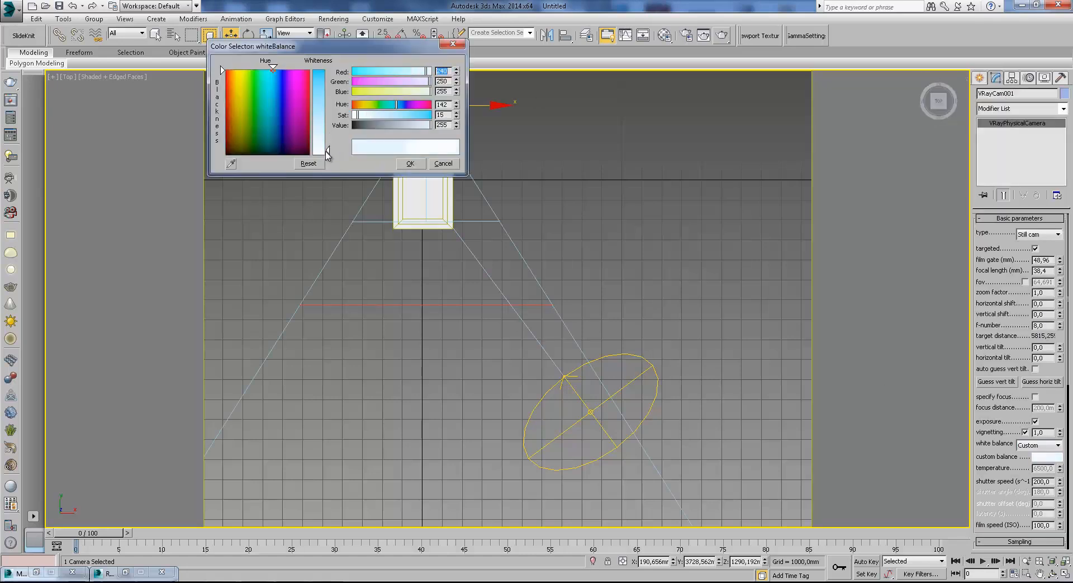
click(411, 166)
Review the camera's sampling, bokeh effects and distortion parameters.
scroll(1044, 393, down, 3)
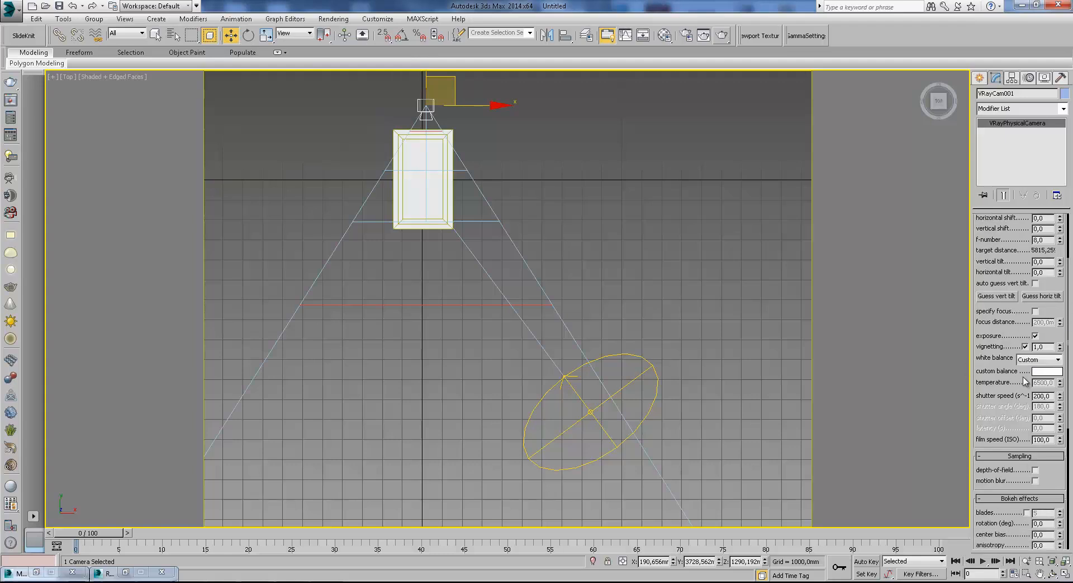
scroll(1057, 339, down, 2)
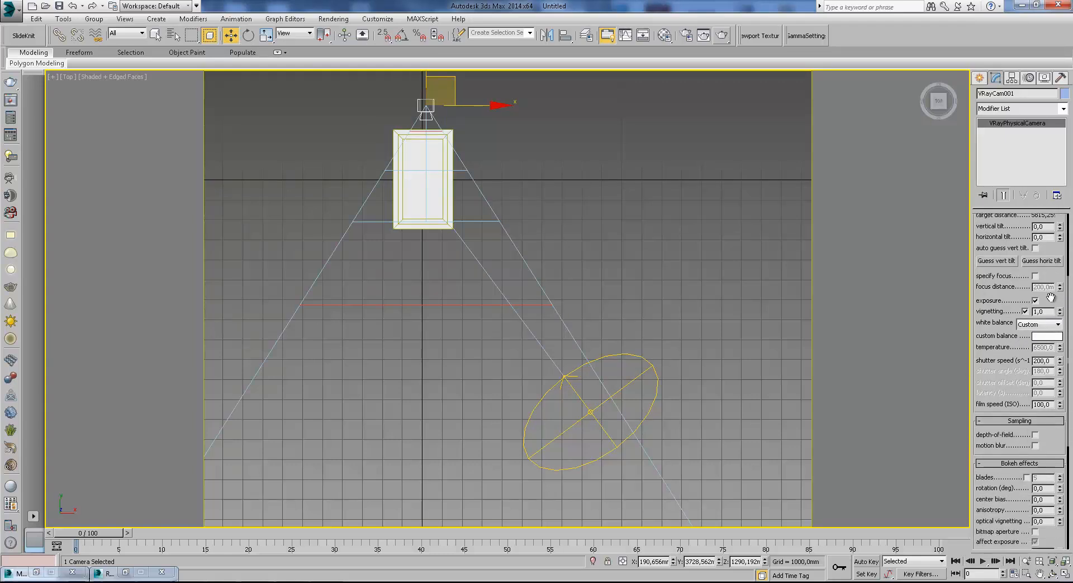
drag(1026, 370, 1023, 264)
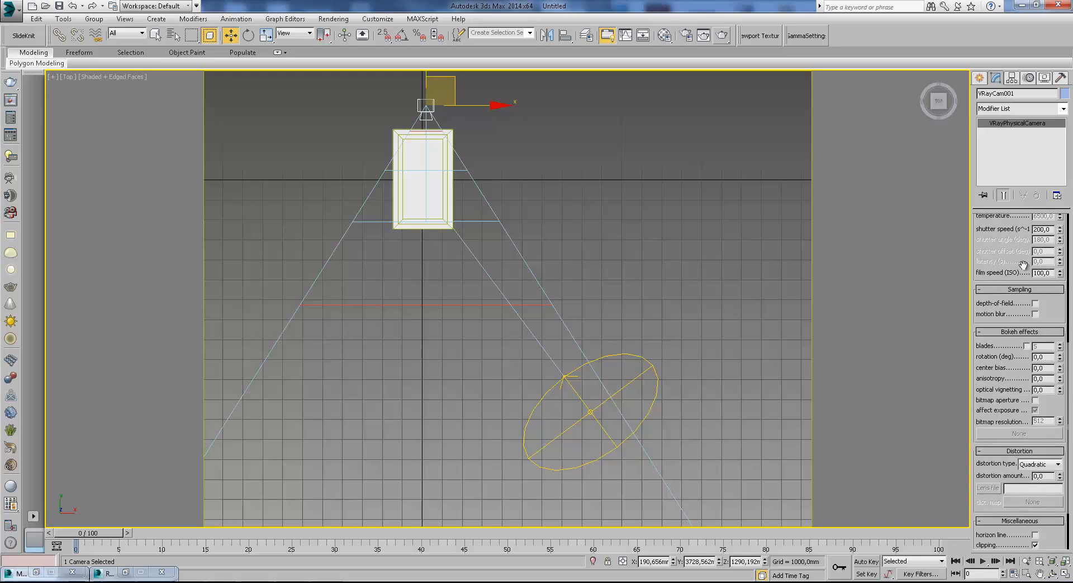
scroll(1055, 309, up, 8)
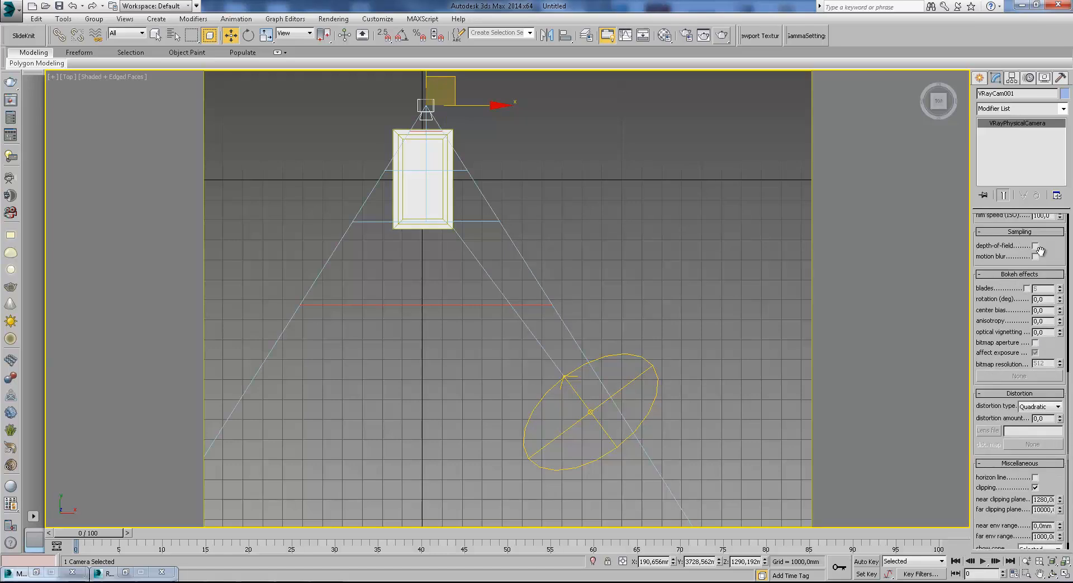
Set the VRay camera's shutter speed to 100.
double_click(1043, 460)
text(100)
key(Return)
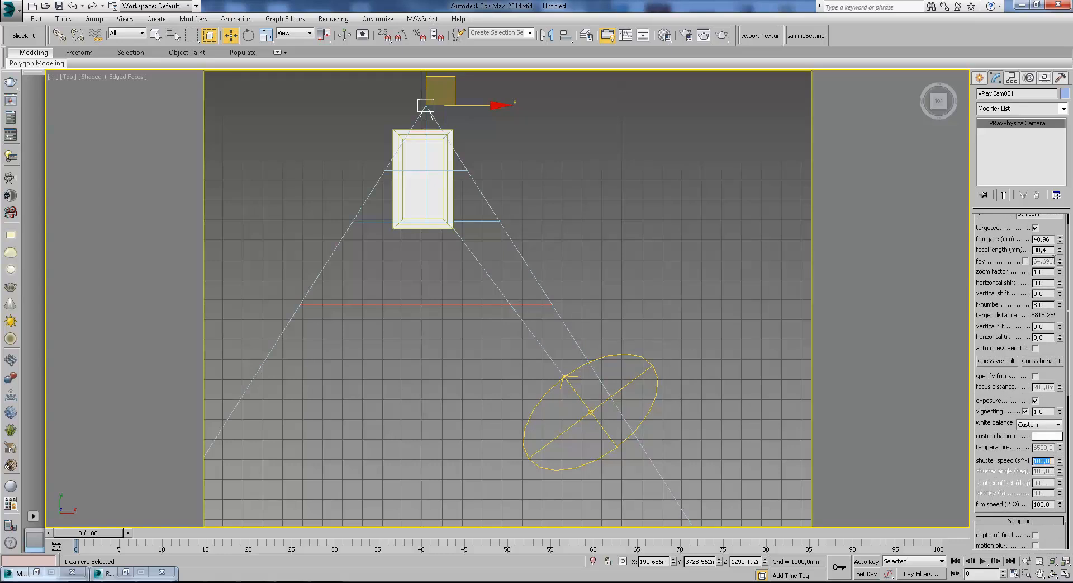
Render the camera view to check the exposure and close the frame buffer.
click(980, 77)
key(c)
click(723, 35)
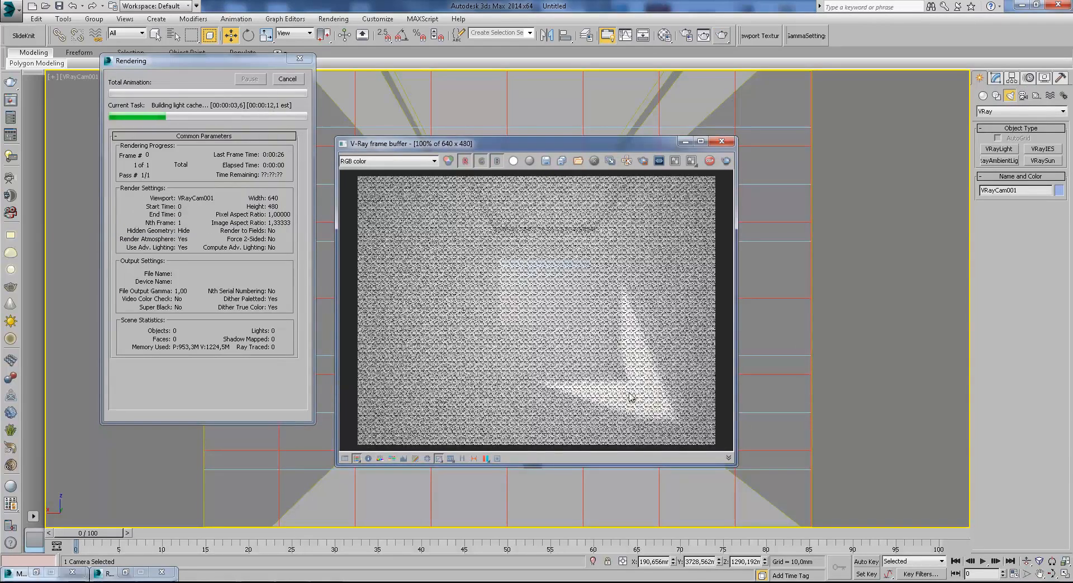
click(722, 141)
Reposition the VRay camera and its target in the top wireframe view and return to the camera view.
key(t)
scroll(598, 350, up, 4)
key(F3)
drag(572, 174, 607, 193)
scroll(545, 307, up, 2)
click(548, 307)
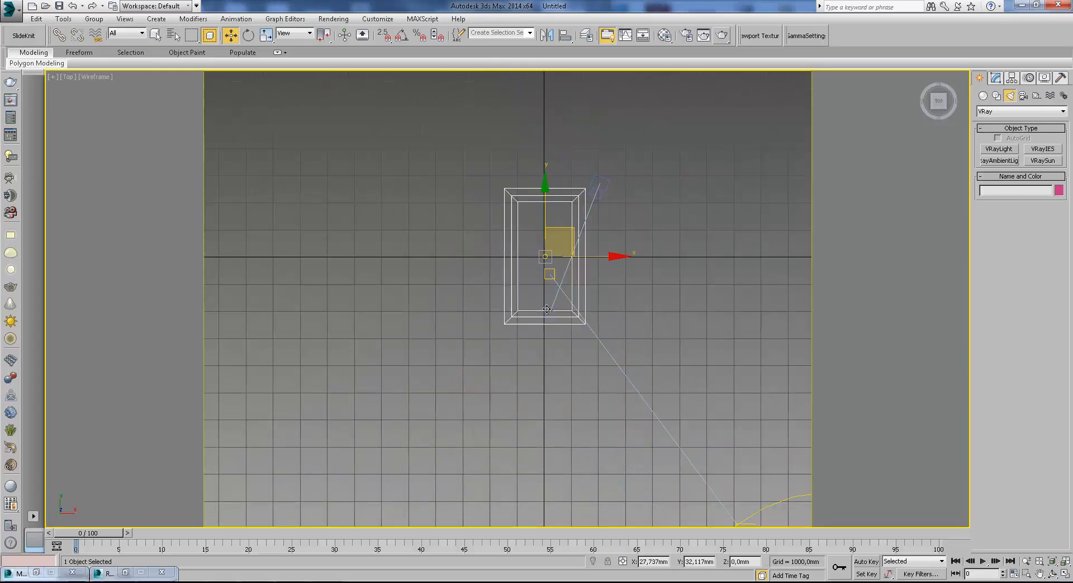
click(602, 189)
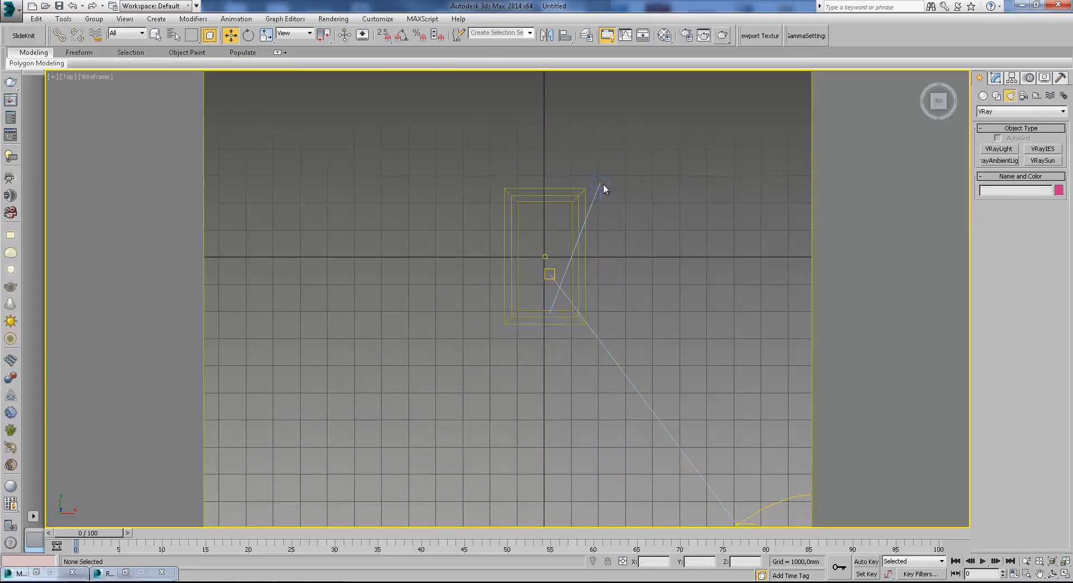
click(553, 309)
drag(546, 370, 521, 365)
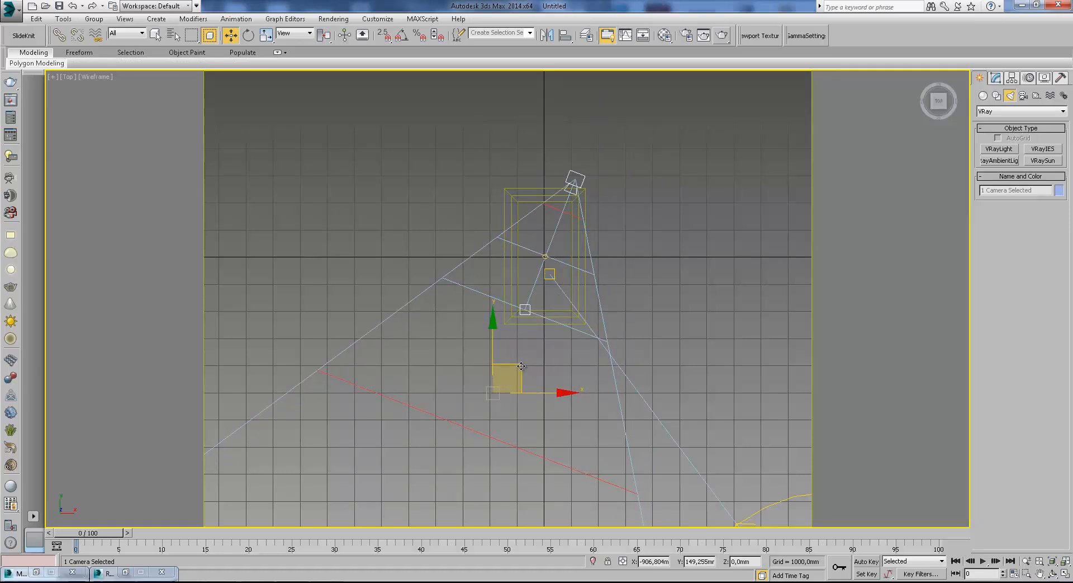
key(c)
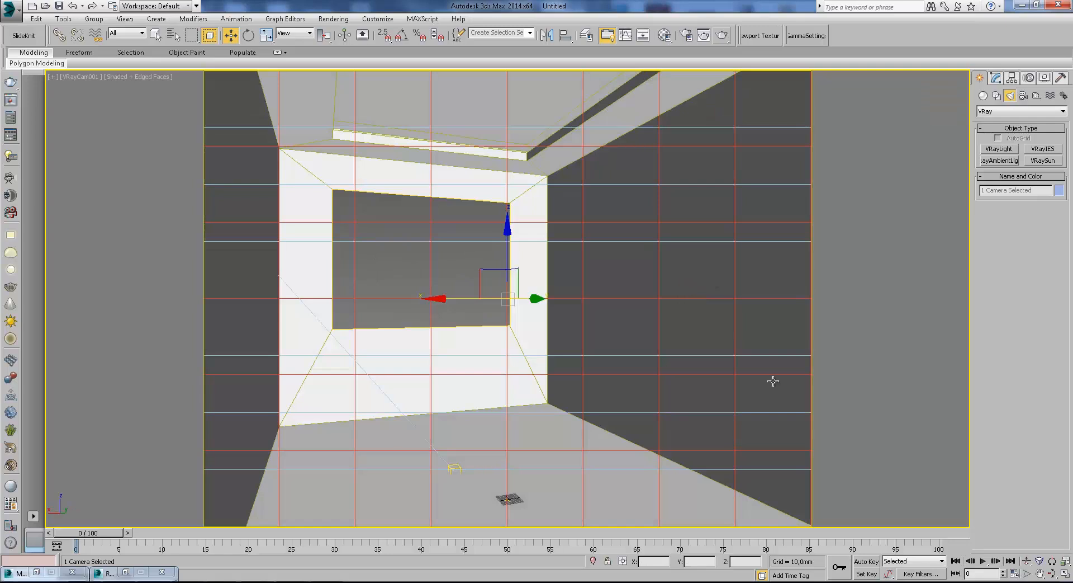
Nudge the camera slightly in the top view and go back to the shaded camera view.
key(t)
middle_drag(602, 143, 545, 308)
scroll(545, 308, up, 2)
click(630, 209)
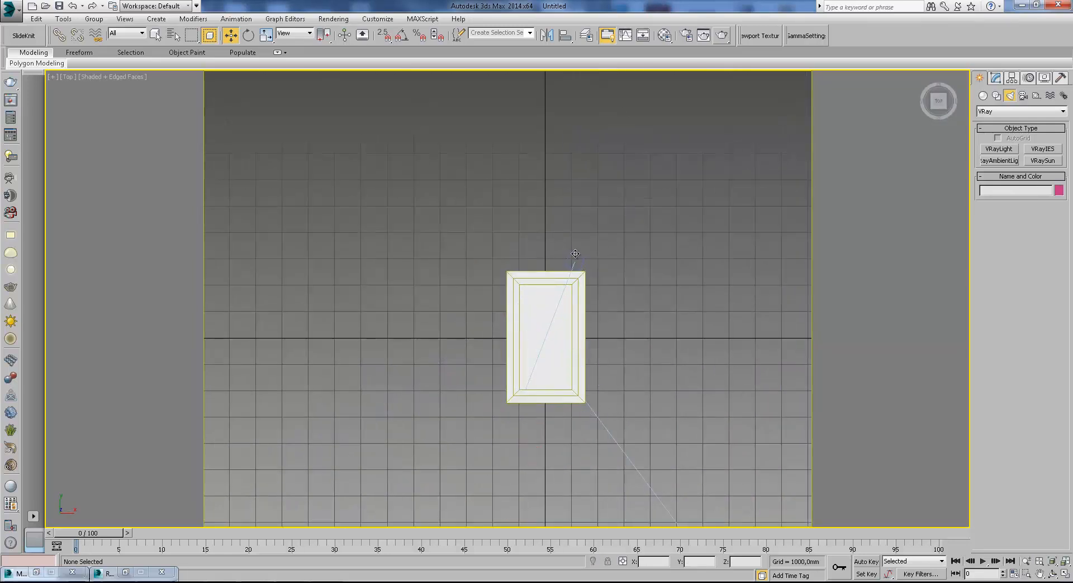
click(575, 254)
scroll(575, 256, up, 2)
key(F3)
drag(603, 243, 606, 229)
key(c)
click(671, 357)
key(F3)
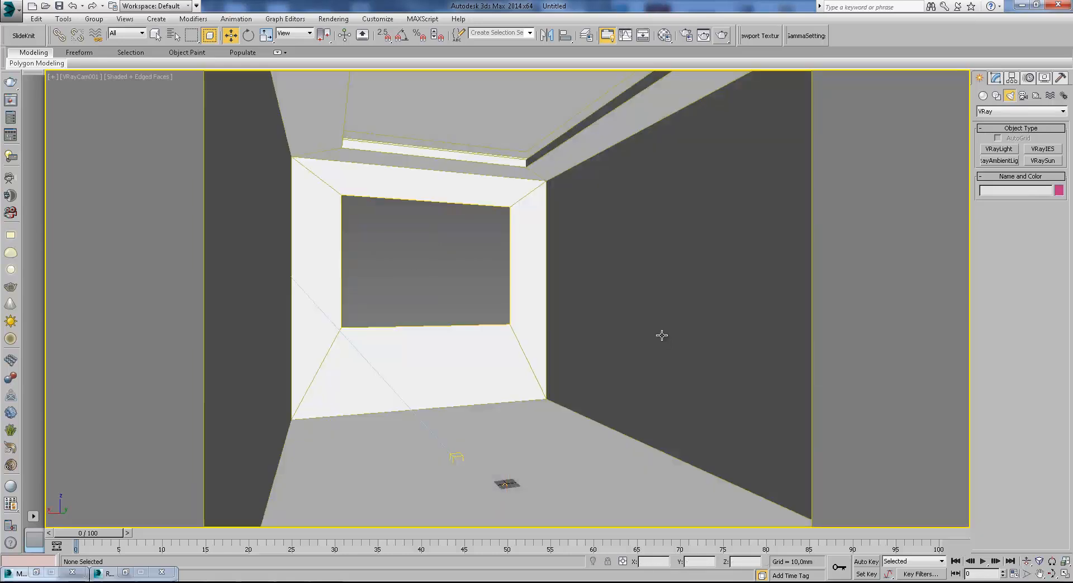
Select the VRay sun and move it lower in the front view.
key(t)
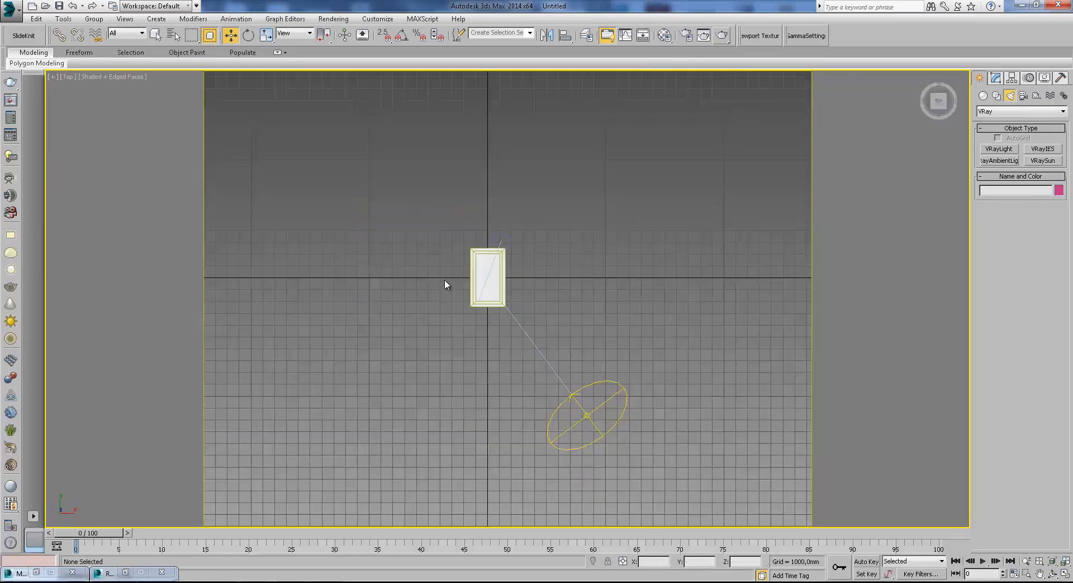
click(507, 351)
key(f)
scroll(611, 290, down, 5)
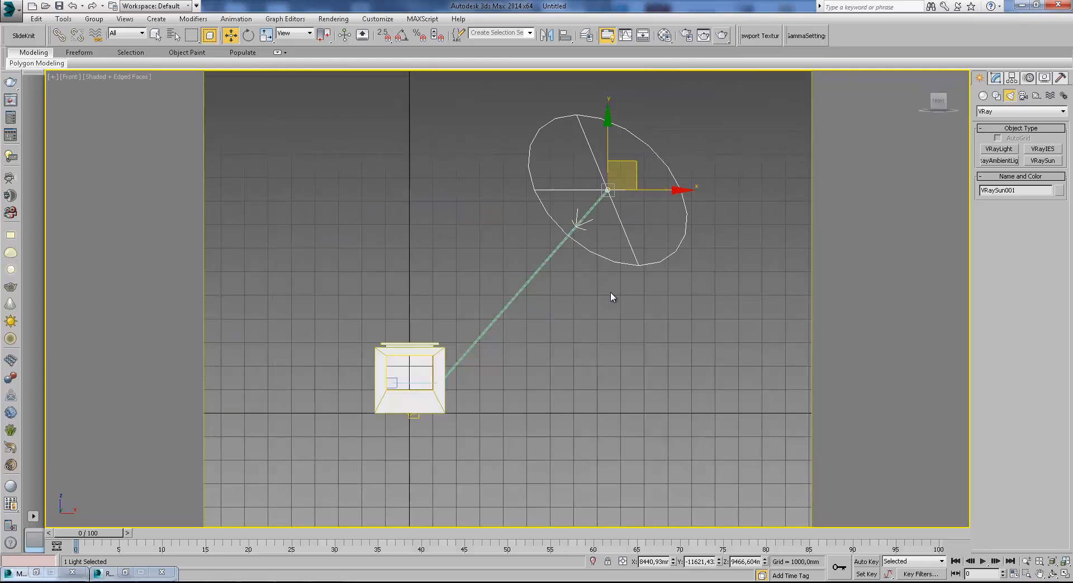
drag(636, 213, 646, 244)
Set the VRay sun's intensity multiplier to 0,5.
click(996, 78)
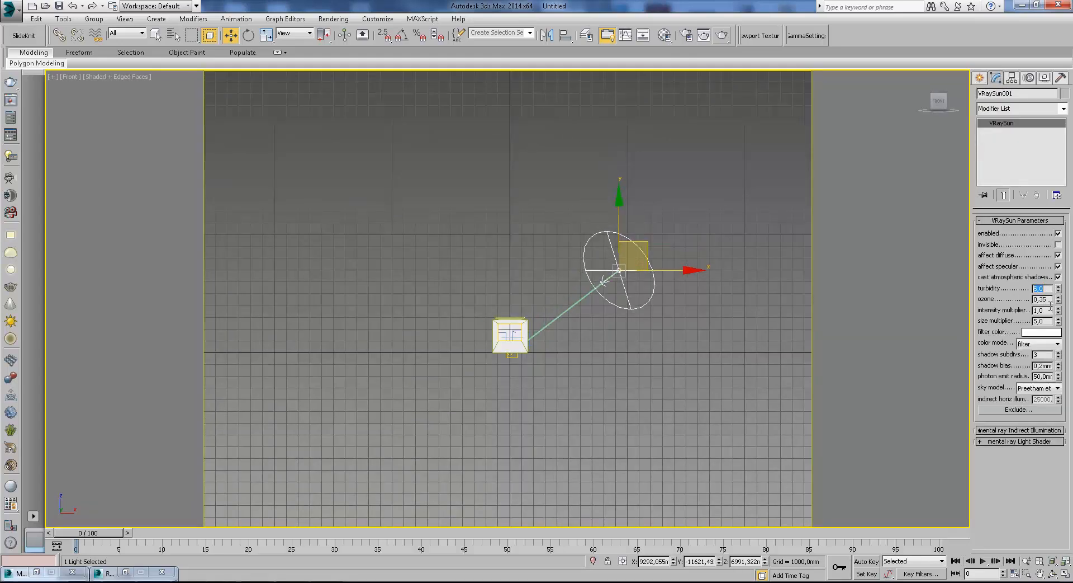
drag(1047, 311, 1013, 314)
text(0,5)
key(Return)
Render the camera view with the dimmer sun, check the render setup, and close both windows.
click(980, 78)
key(c)
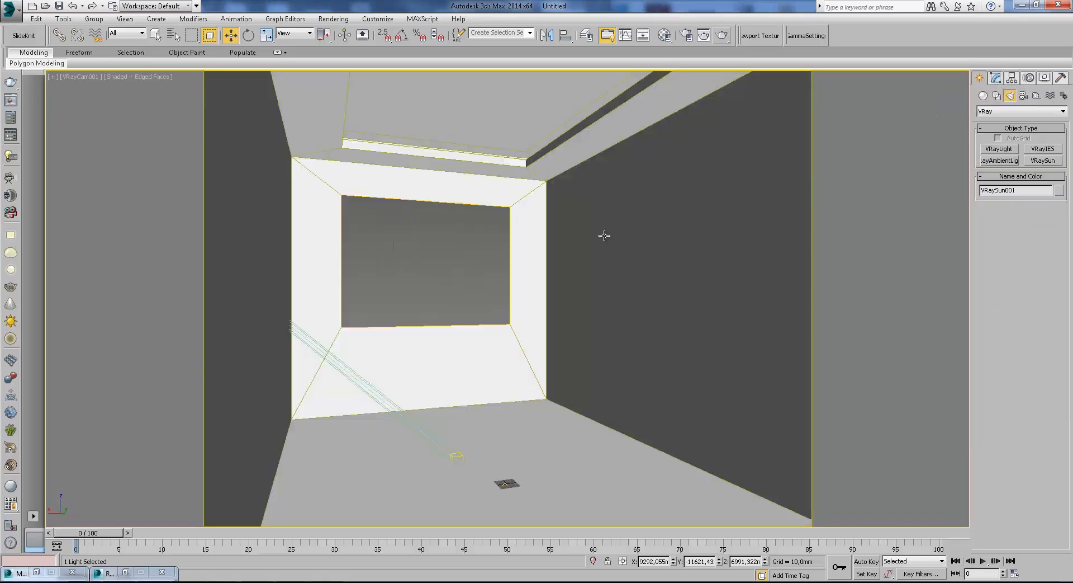
click(723, 37)
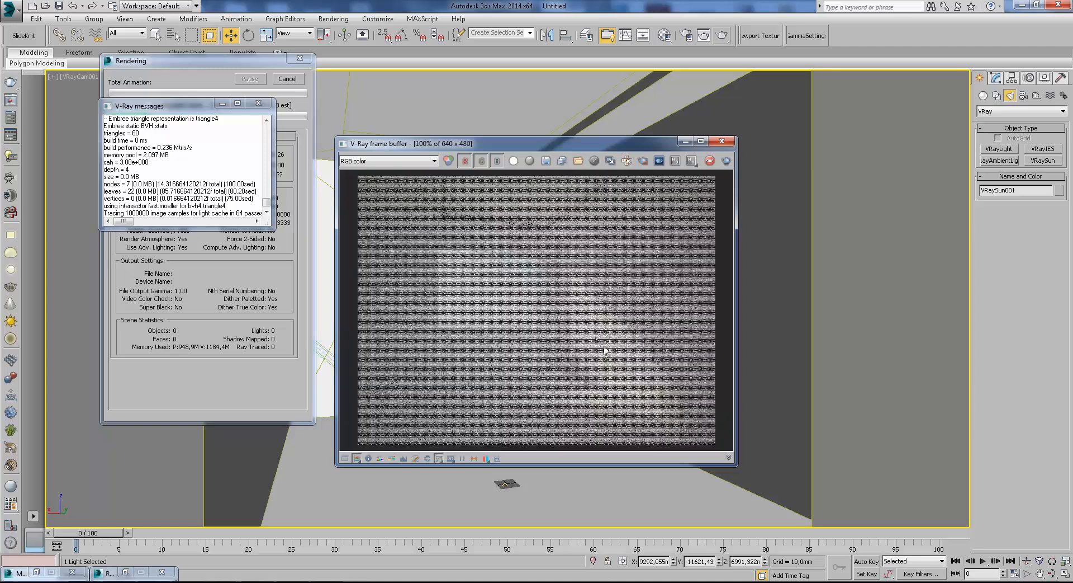
click(257, 105)
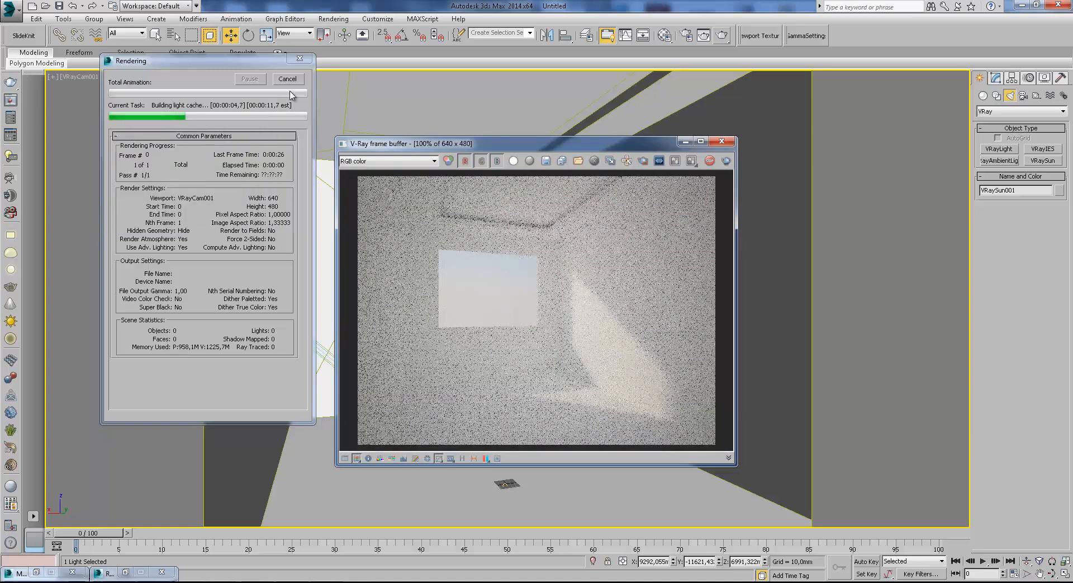
click(687, 36)
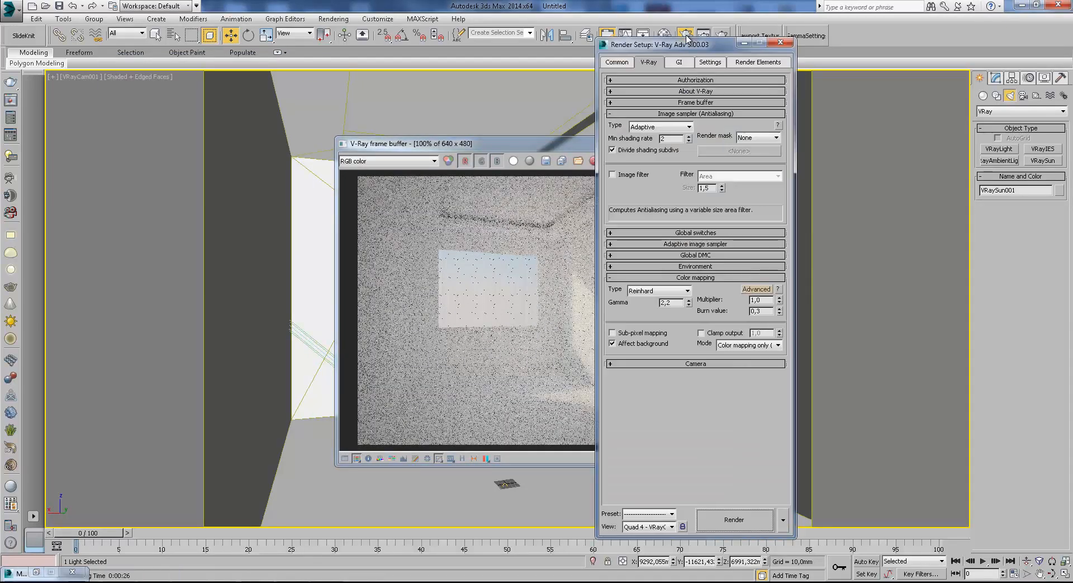
drag(569, 145, 506, 125)
click(665, 122)
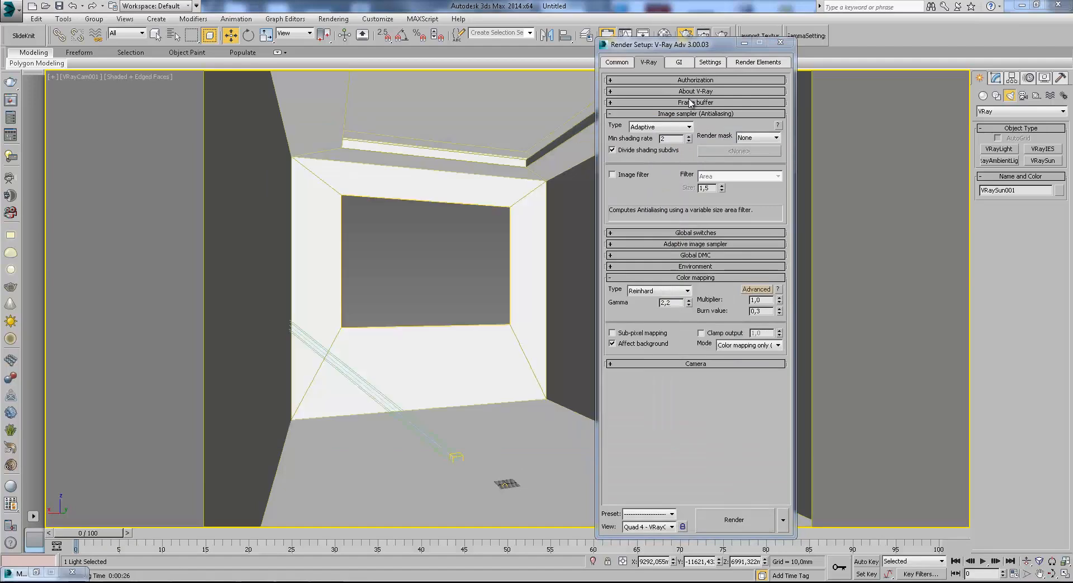
click(744, 43)
In a new material slot, create a VRay2SidedMtl, keeping the old material as its sub-material.
key(t)
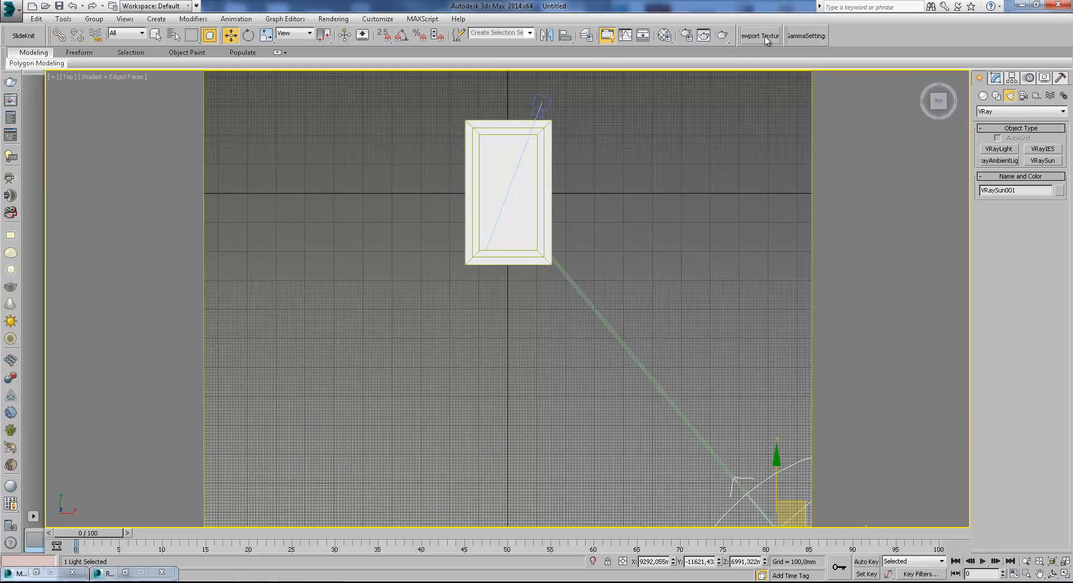
click(665, 35)
click(812, 101)
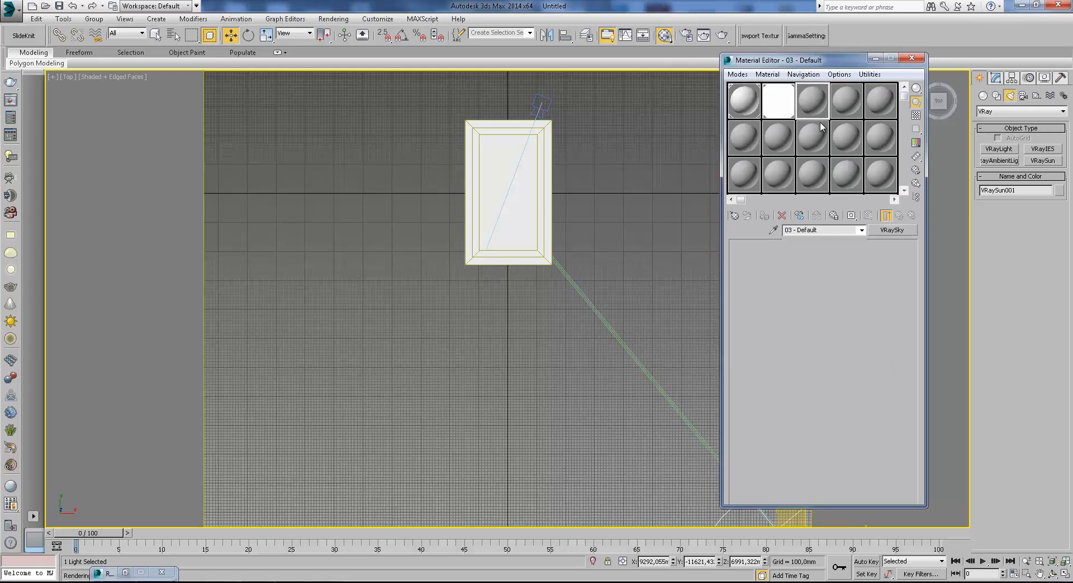
click(892, 230)
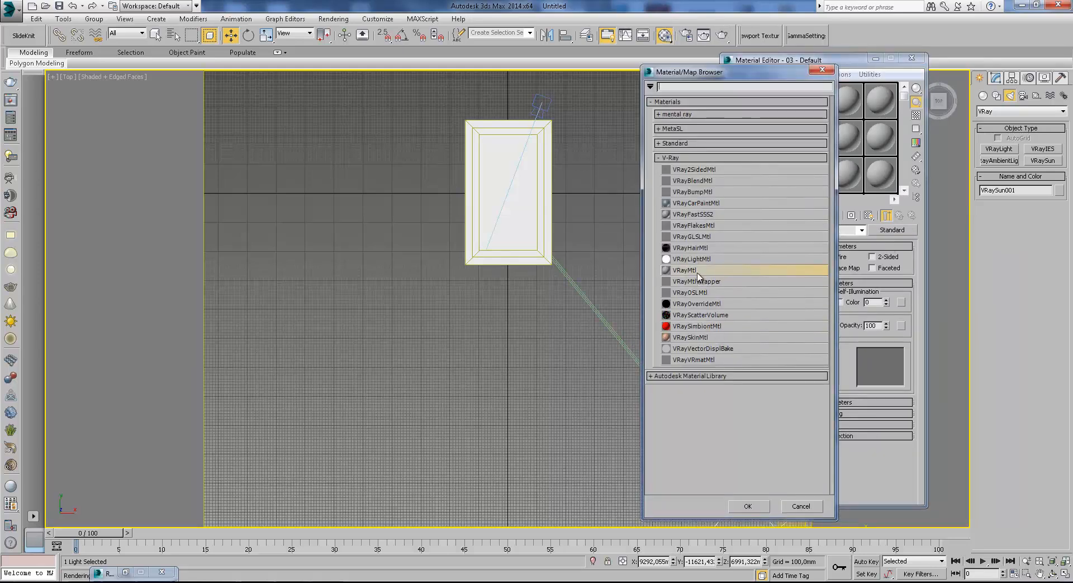
click(699, 170)
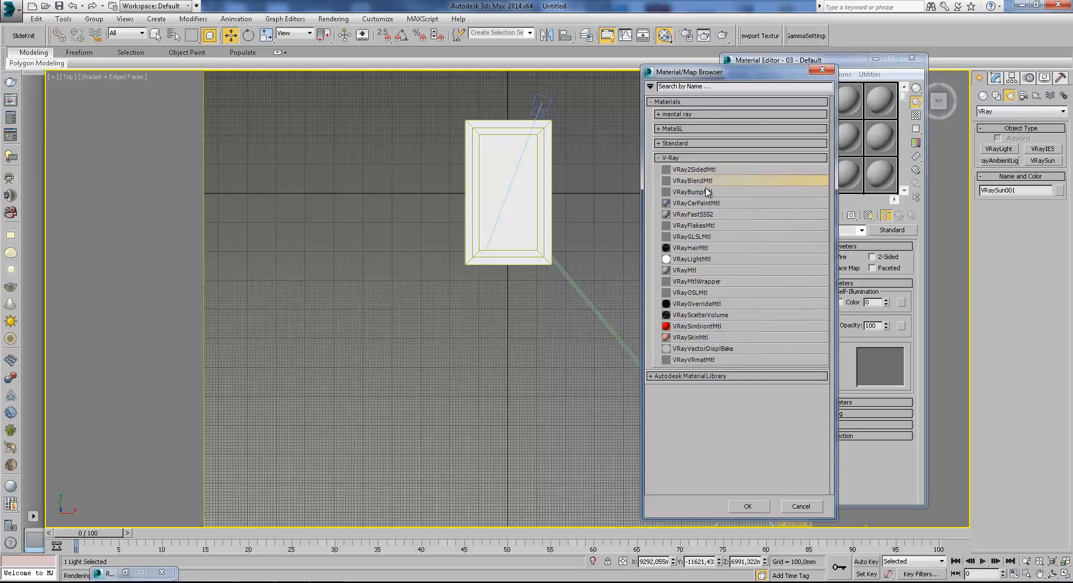
click(703, 180)
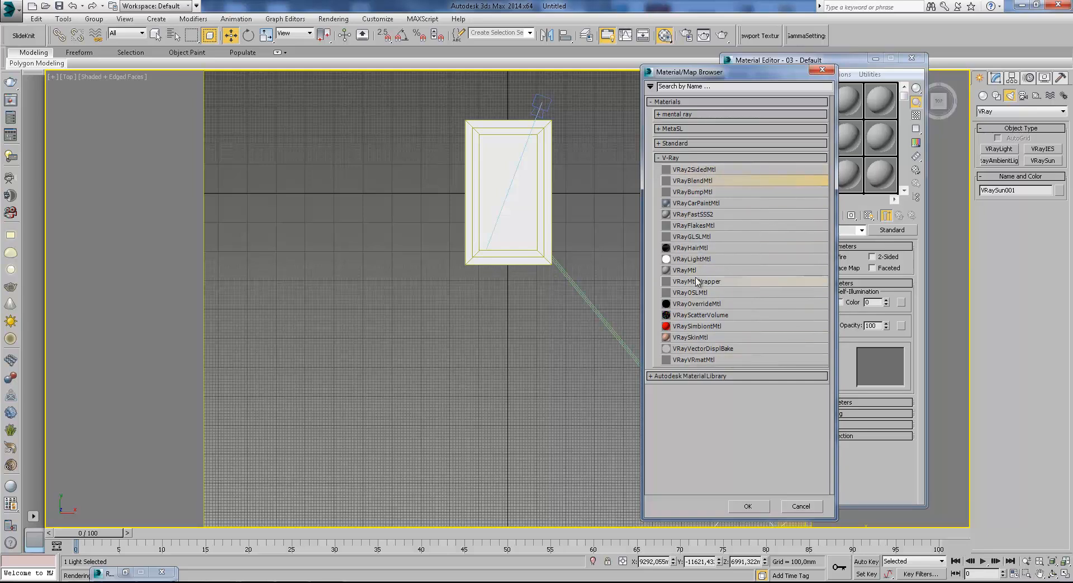
double_click(686, 175)
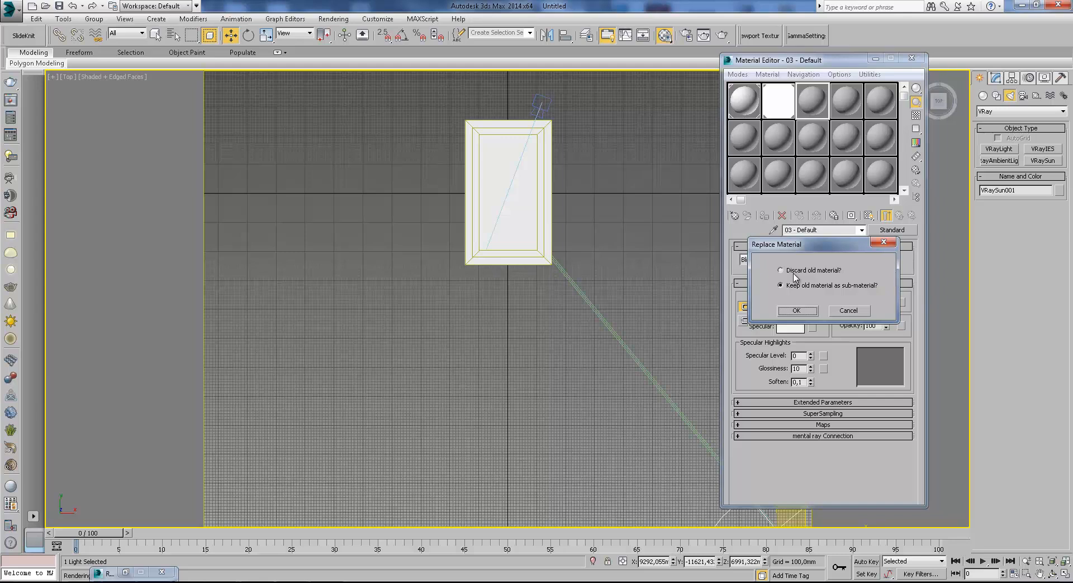
click(797, 312)
Set the two-sided material's front sub-material to VRayMtl and return to the parent material.
click(851, 297)
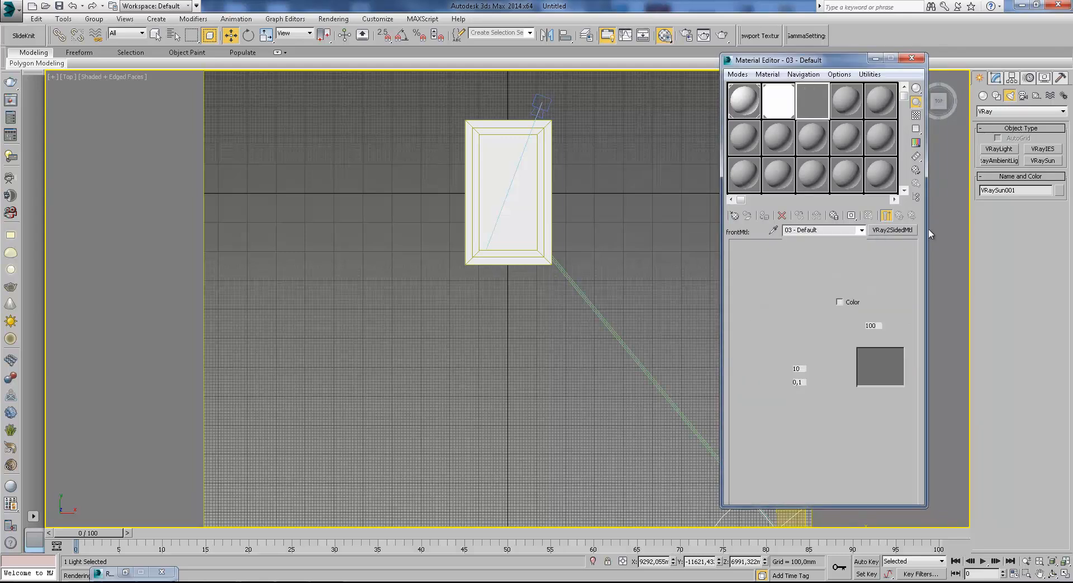
click(892, 230)
double_click(703, 269)
click(900, 216)
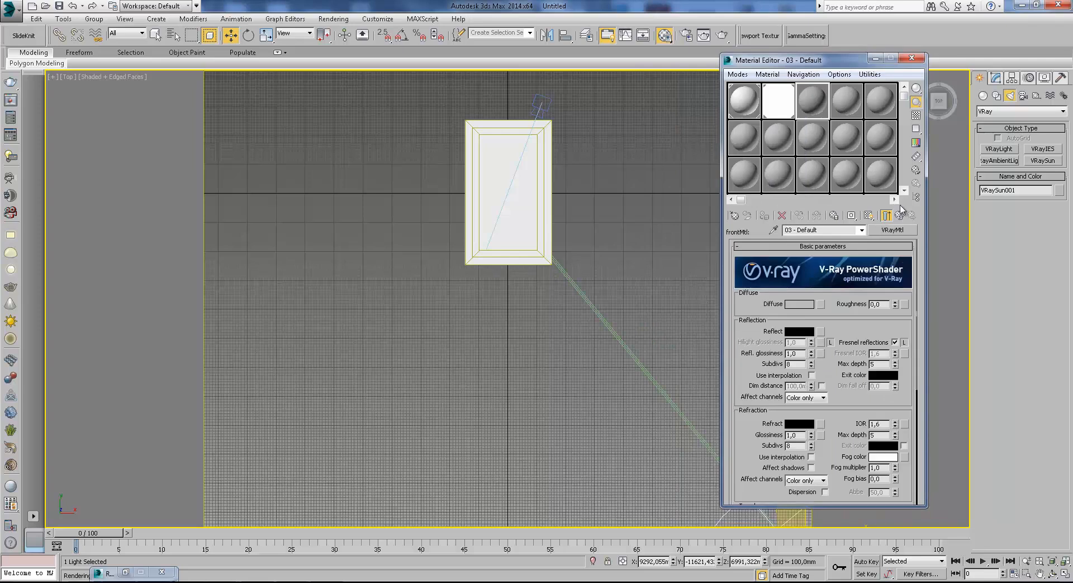
key(F3)
scroll(649, 270, up, 5)
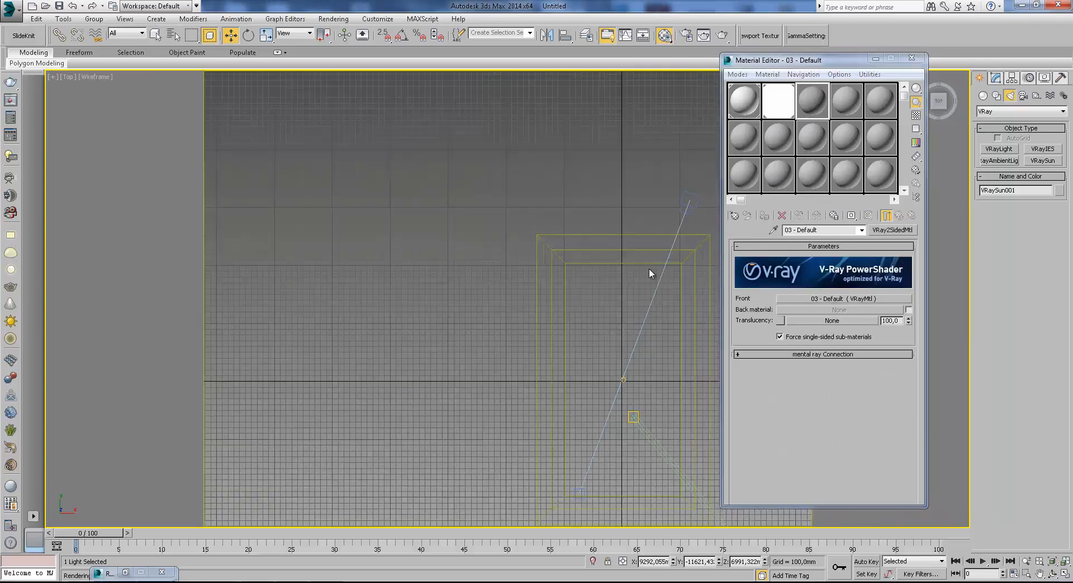
scroll(608, 239, down, 2)
middle_drag(613, 313, 601, 293)
scroll(601, 302, up, 6)
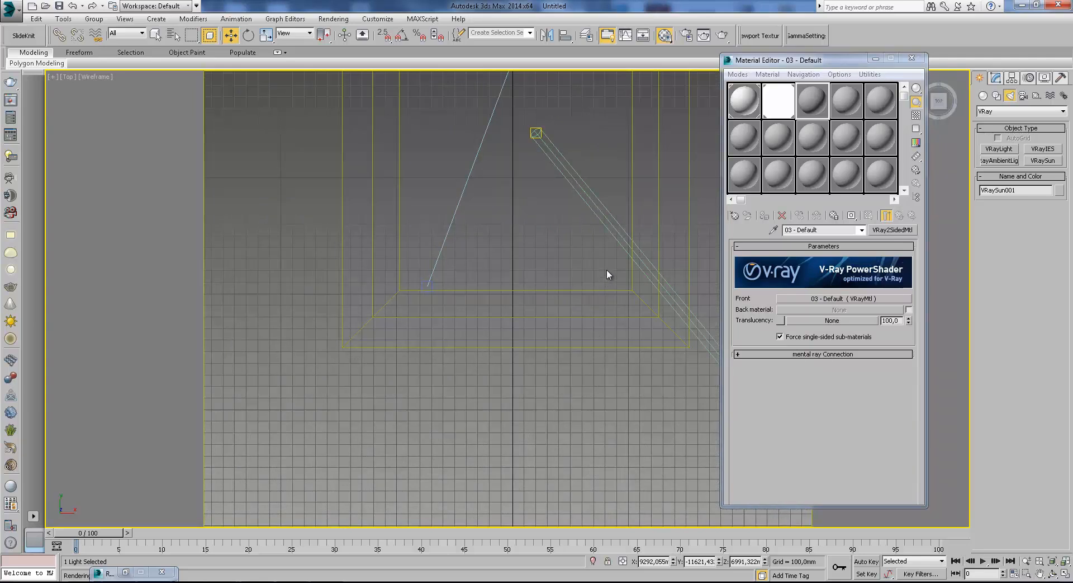
click(876, 59)
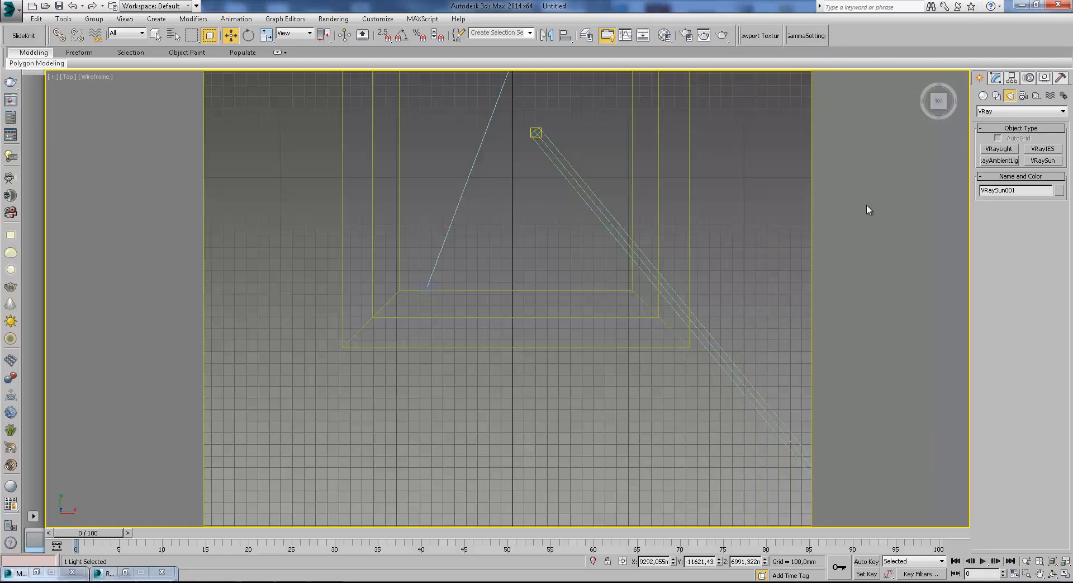
Start an import and browse to the curtain models' Obj folder under 3D MODELS FOR WORK > Curtains on drive D:.
click(10, 8)
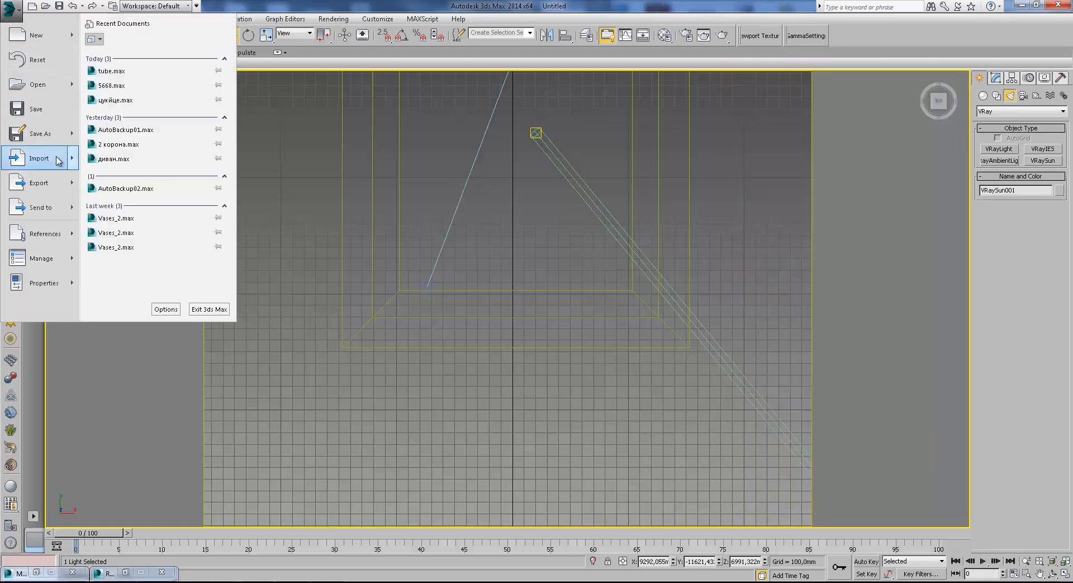
click(54, 162)
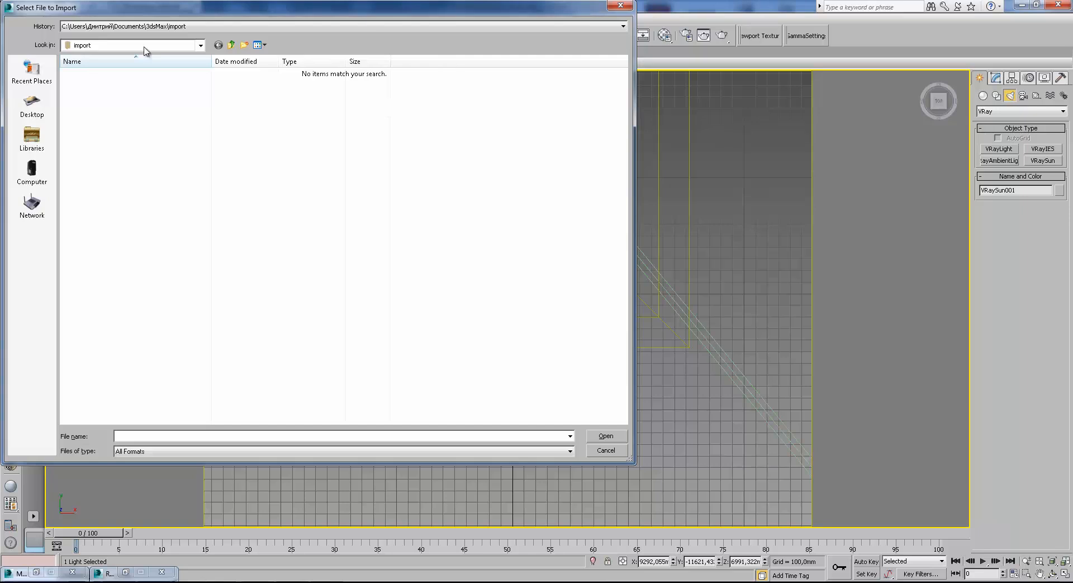
click(192, 27)
click(195, 36)
click(231, 46)
click(231, 45)
click(231, 45)
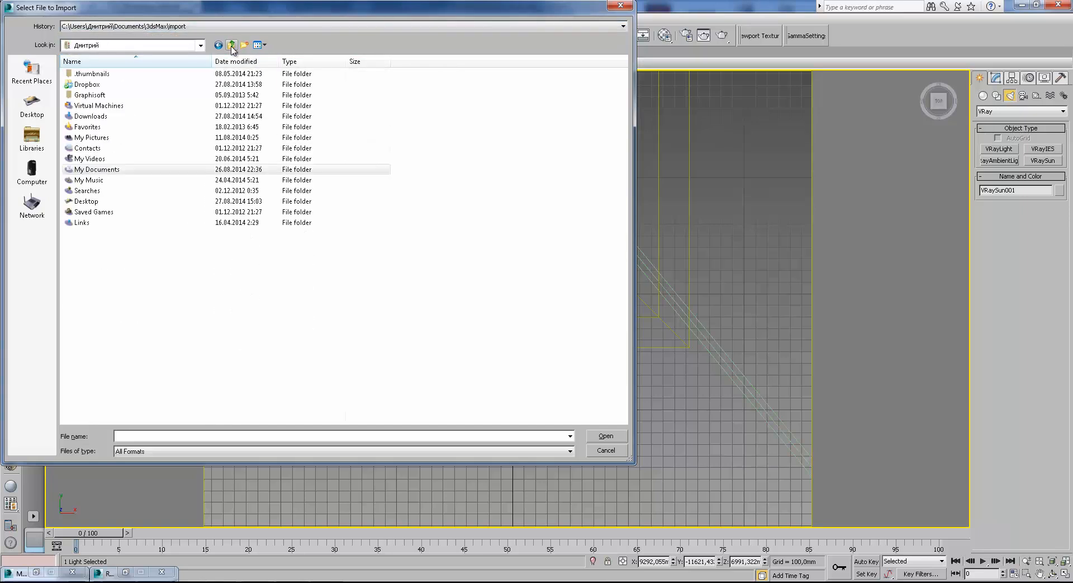
click(232, 45)
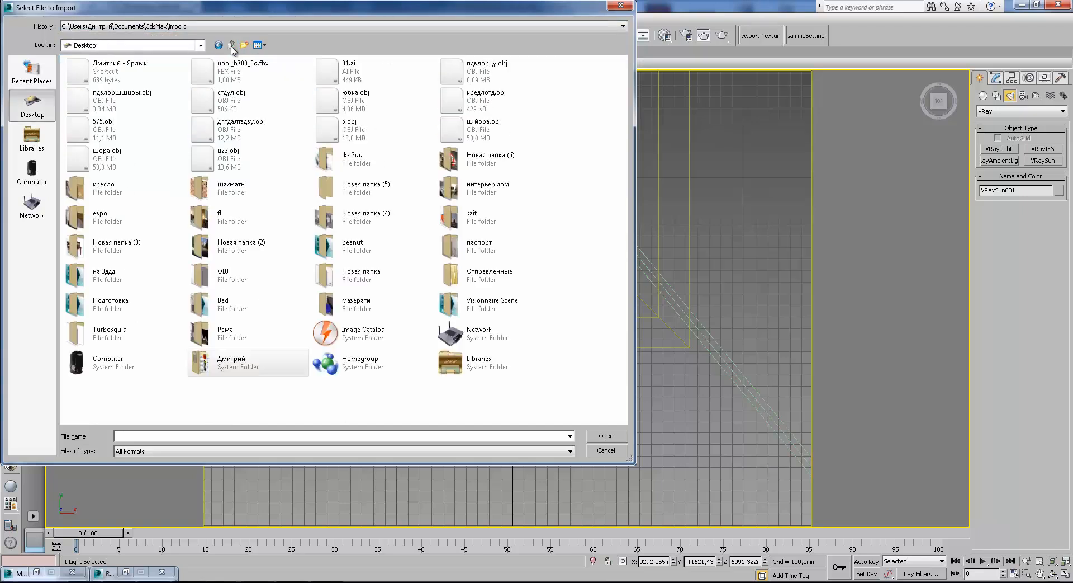
double_click(226, 363)
click(90, 204)
double_click(89, 204)
click(32, 171)
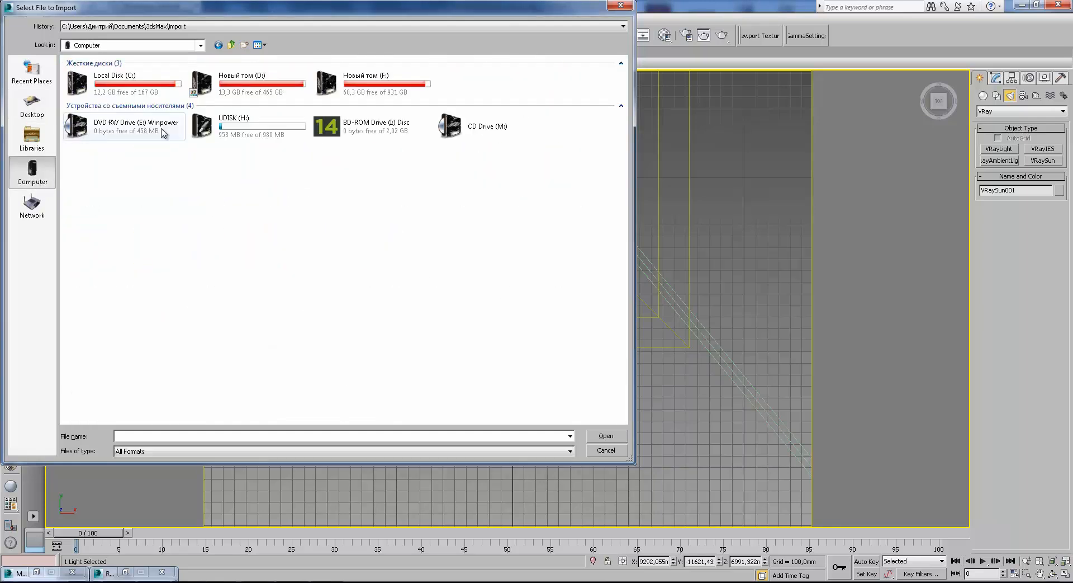
double_click(238, 82)
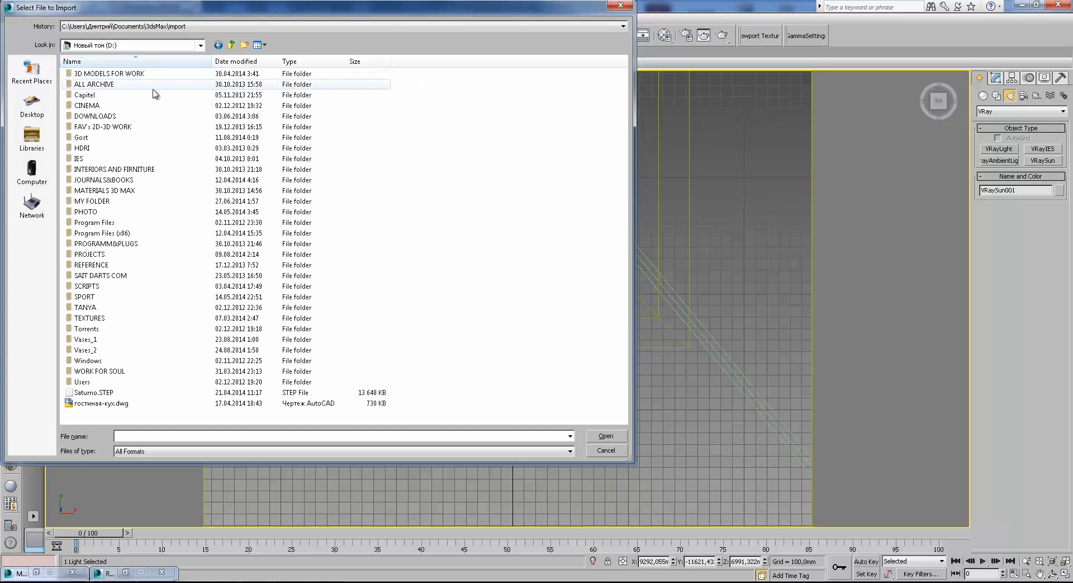
double_click(139, 77)
scroll(103, 335, down, 4)
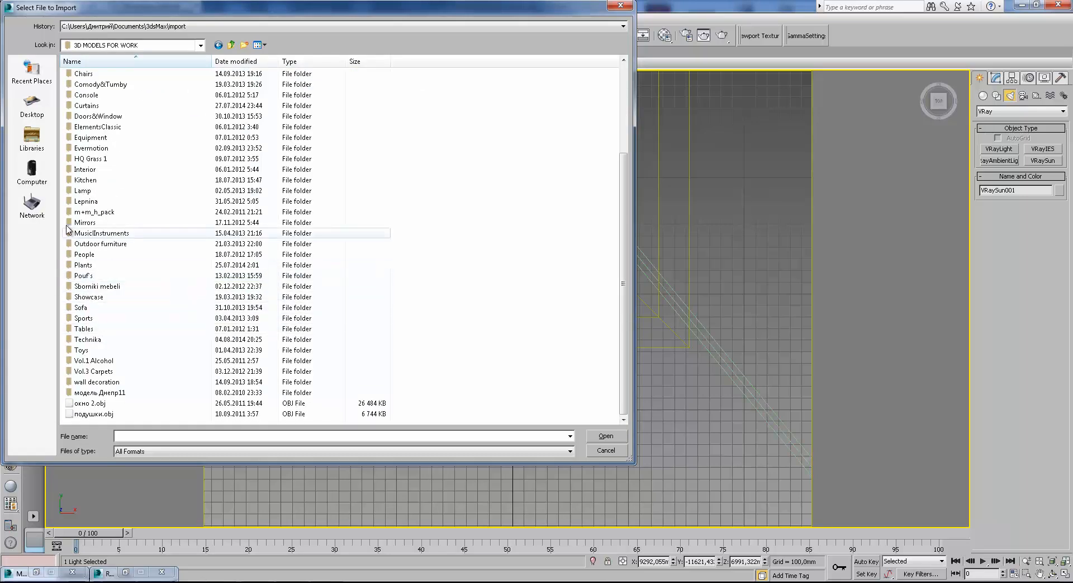
double_click(103, 107)
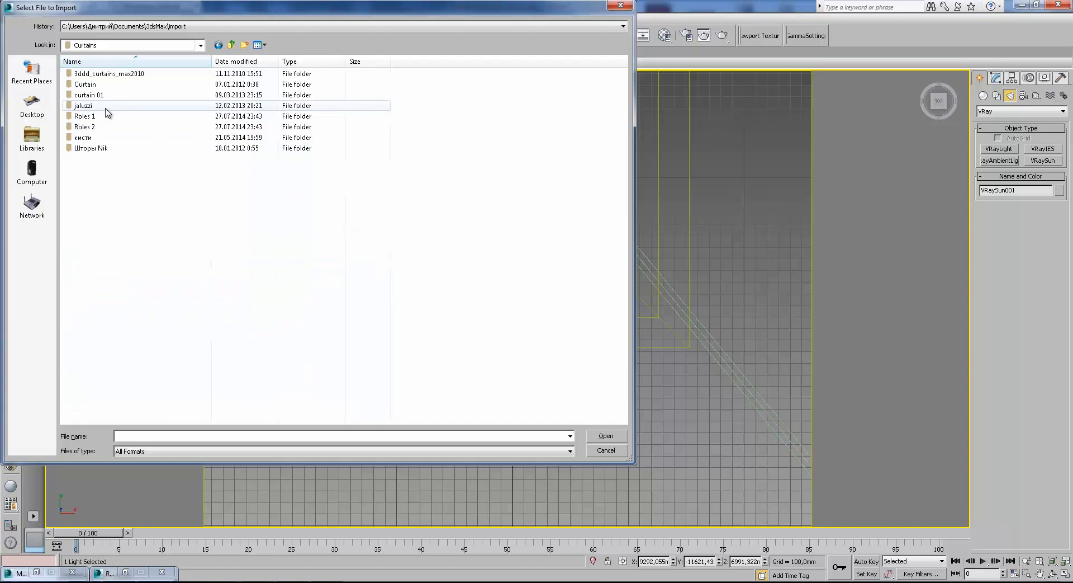
double_click(100, 148)
double_click(109, 74)
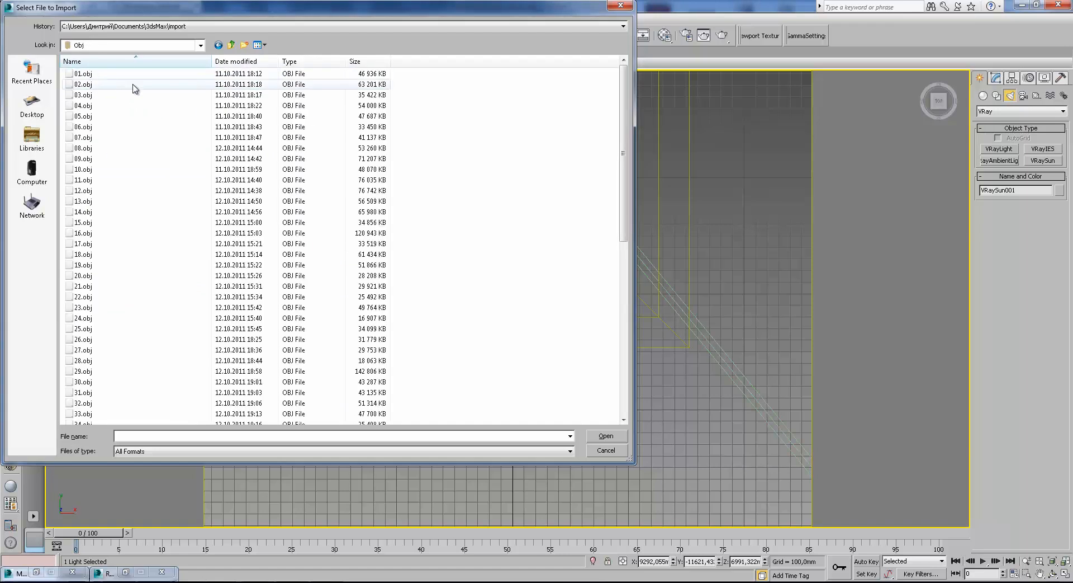
click(134, 76)
click(132, 85)
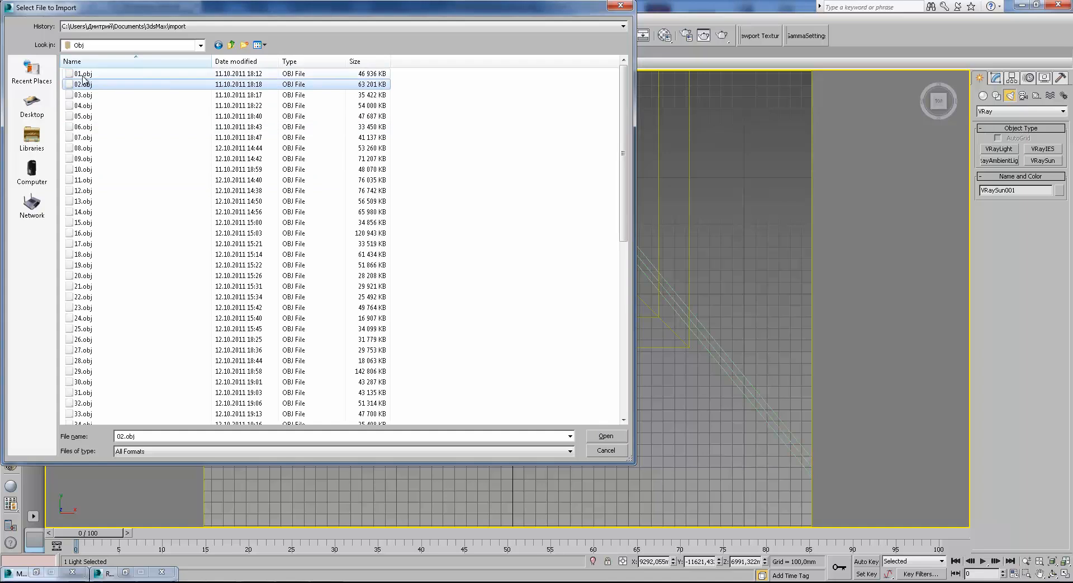
Preview the curtain render thumbnails in the Renders folder with the file filter set to All files.
click(231, 45)
double_click(85, 84)
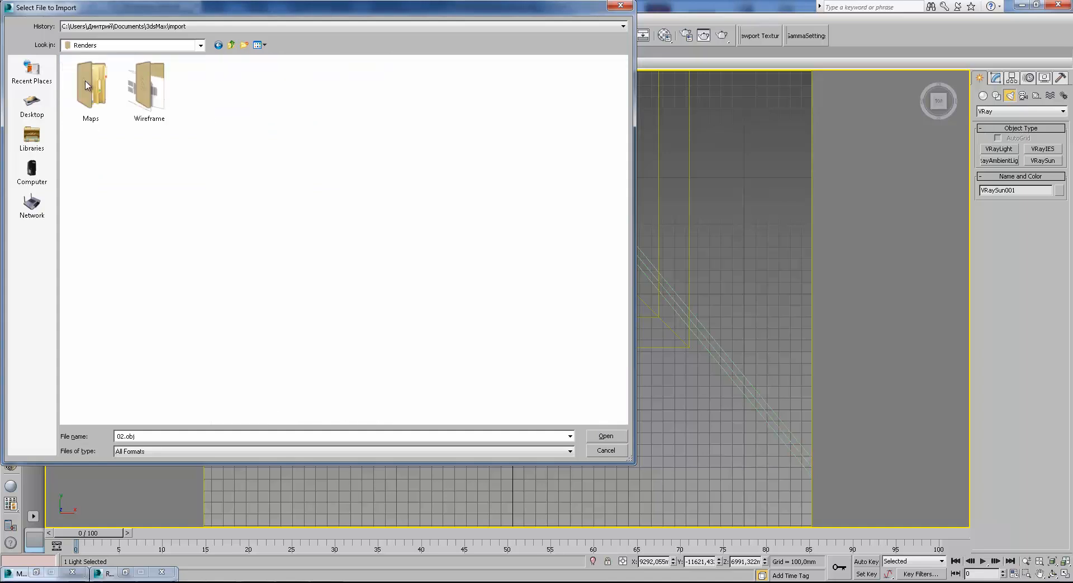
click(168, 450)
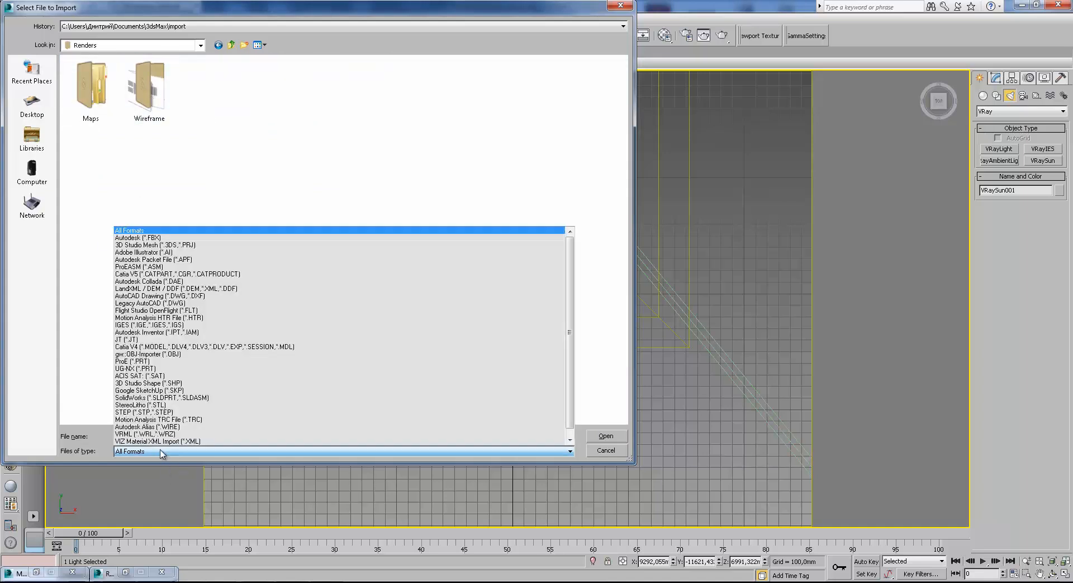
click(141, 229)
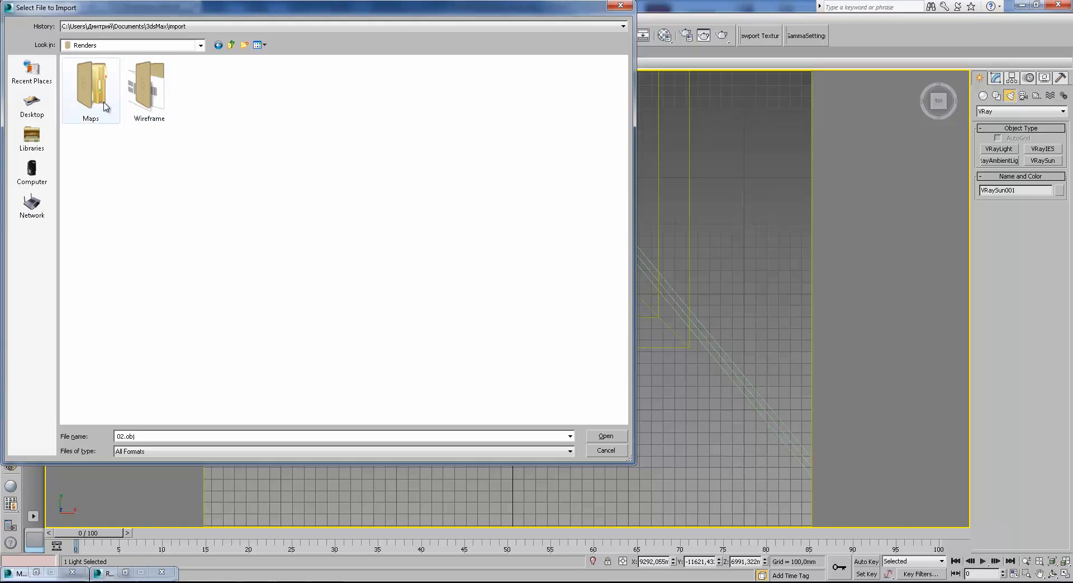
click(231, 44)
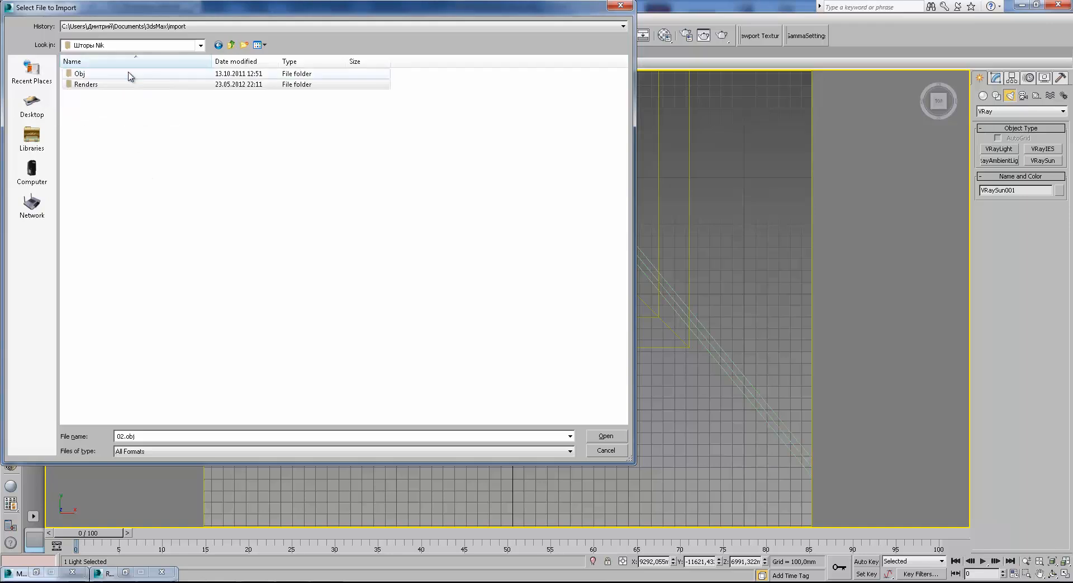
double_click(85, 84)
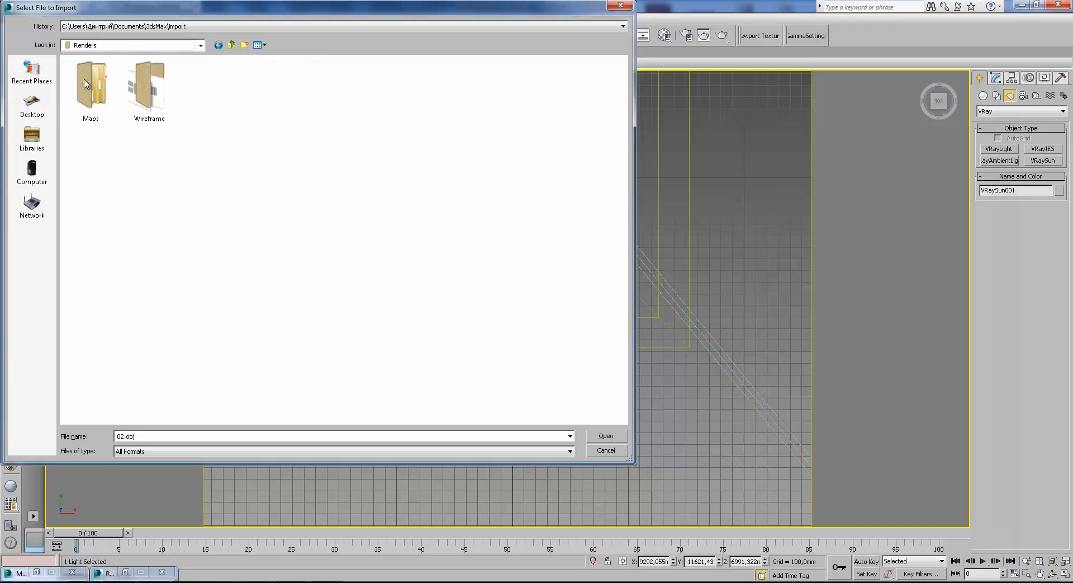
click(179, 451)
scroll(279, 422, down, 1)
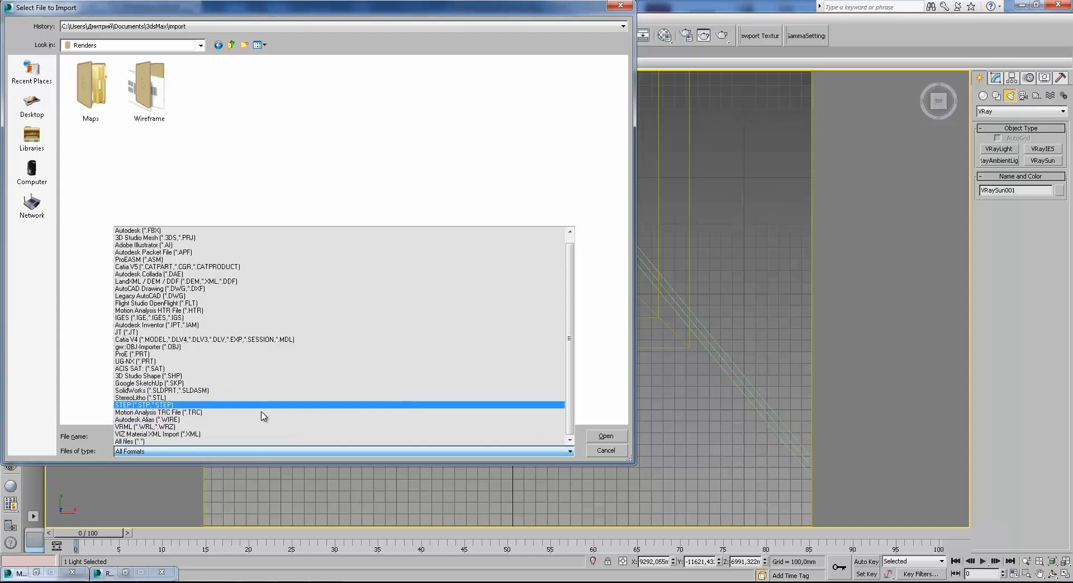
click(180, 441)
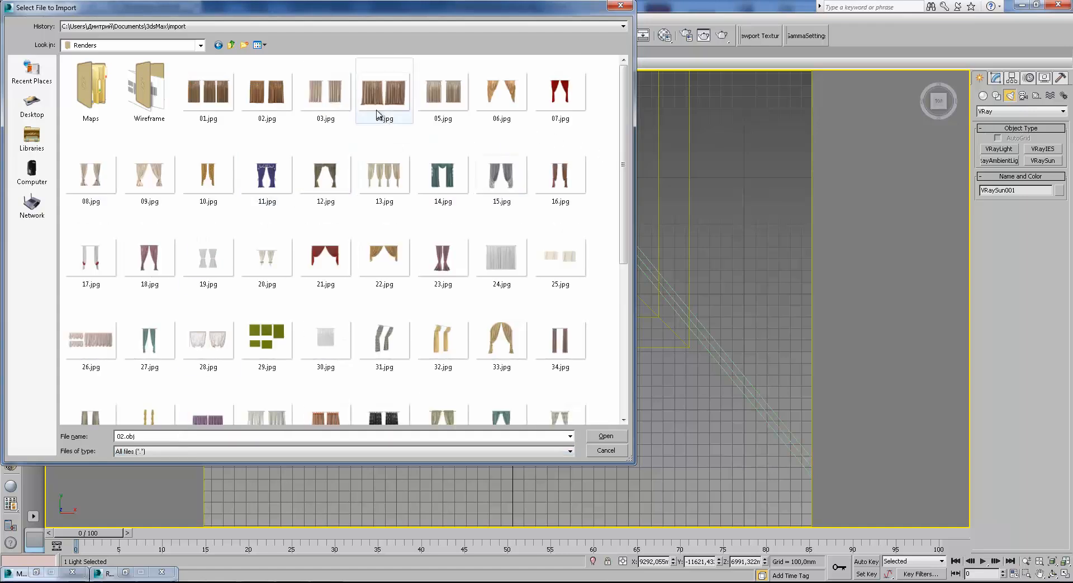
Import 04.obj from the Obj folder with the default OBJ import options.
click(231, 45)
double_click(132, 75)
click(120, 106)
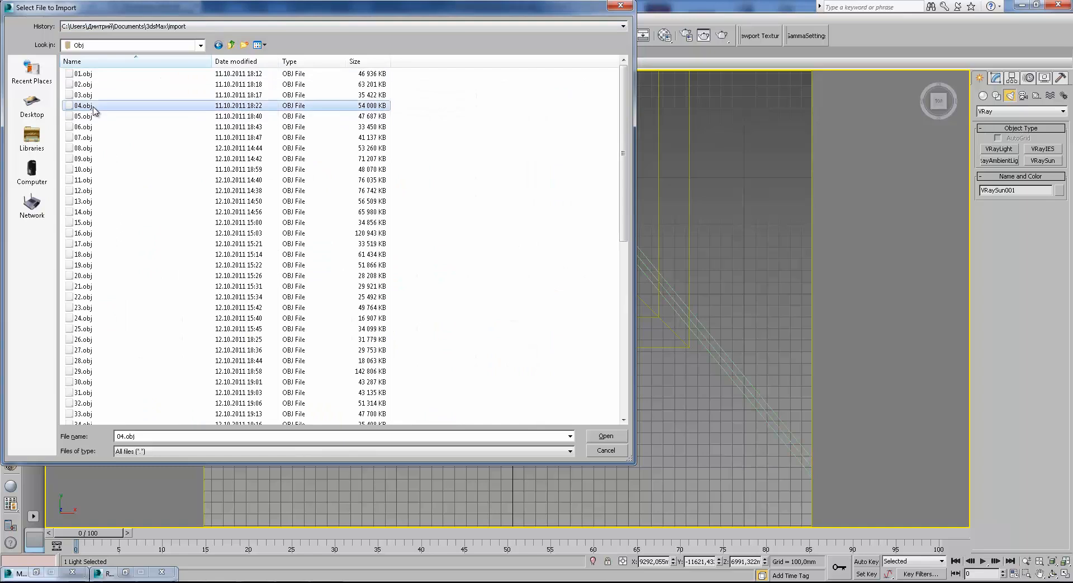
click(612, 437)
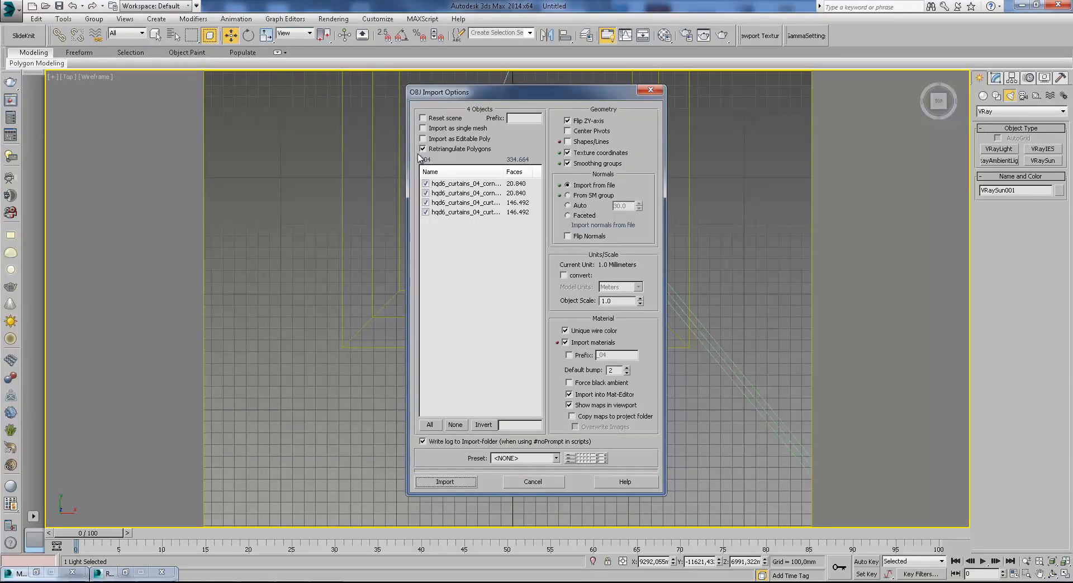
click(463, 485)
click(467, 488)
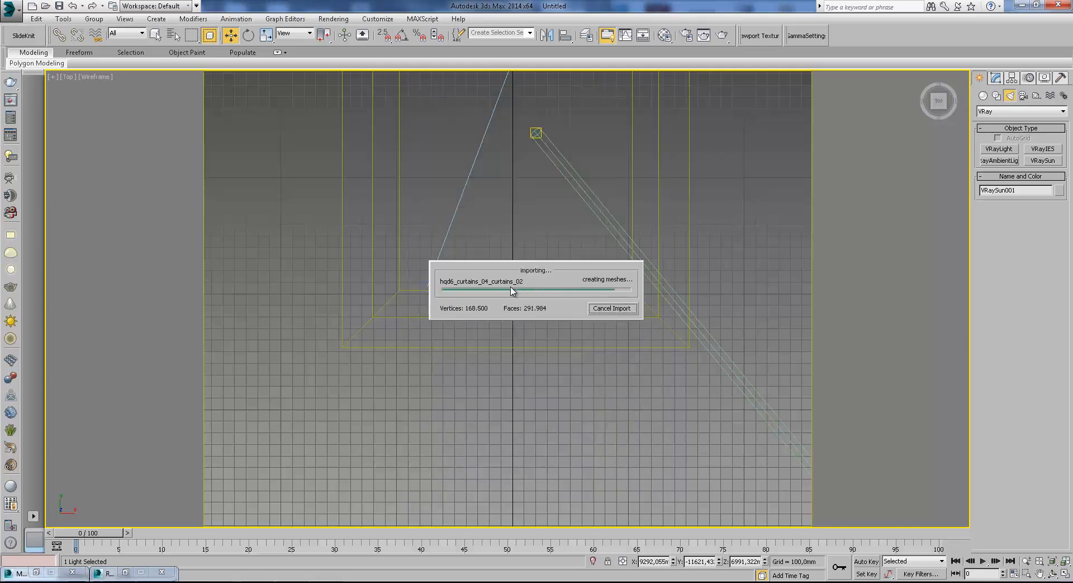
Move the imported curtains beside the room in the top view.
scroll(486, 289, down, 5)
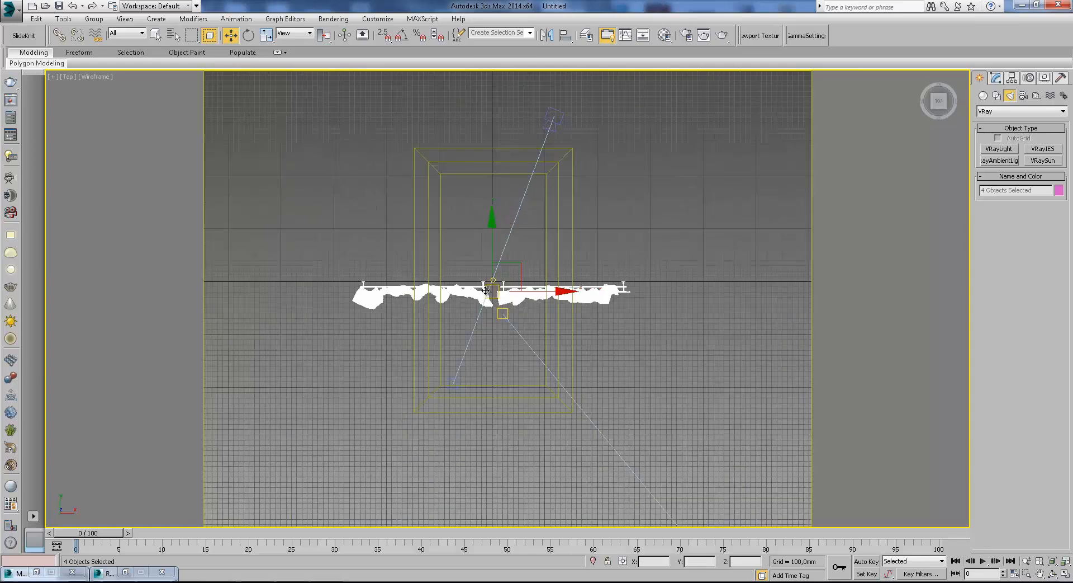
drag(518, 264, 683, 230)
click(709, 332)
scroll(699, 273, up, 3)
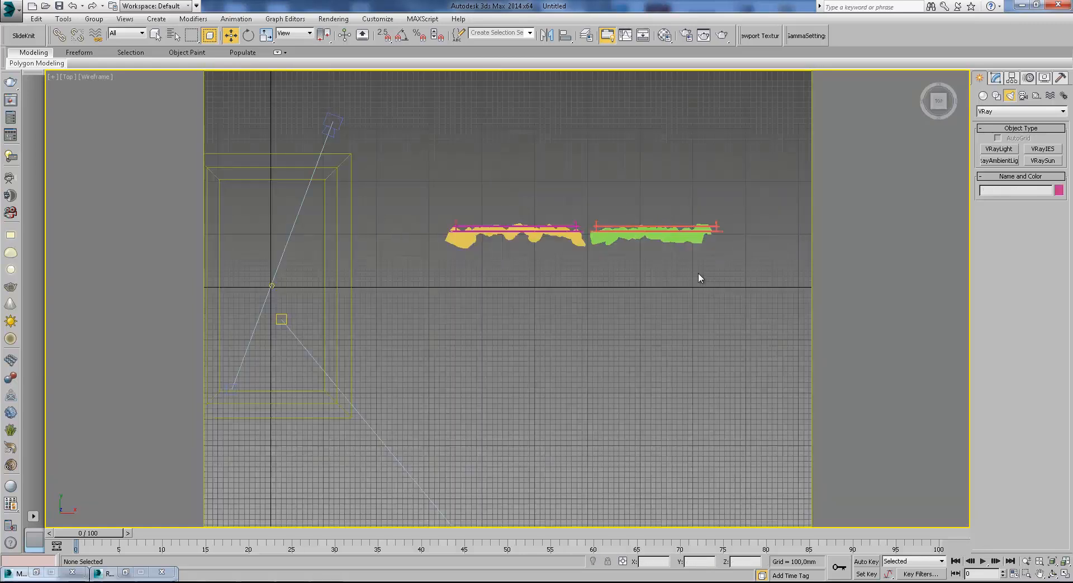
Delete the left curtain and its cornice.
click(562, 215)
key(Delete)
click(565, 222)
key(Delete)
Select the remaining curtain and cornice and move them towards the room.
middle_drag(564, 222, 732, 237)
drag(674, 196, 772, 284)
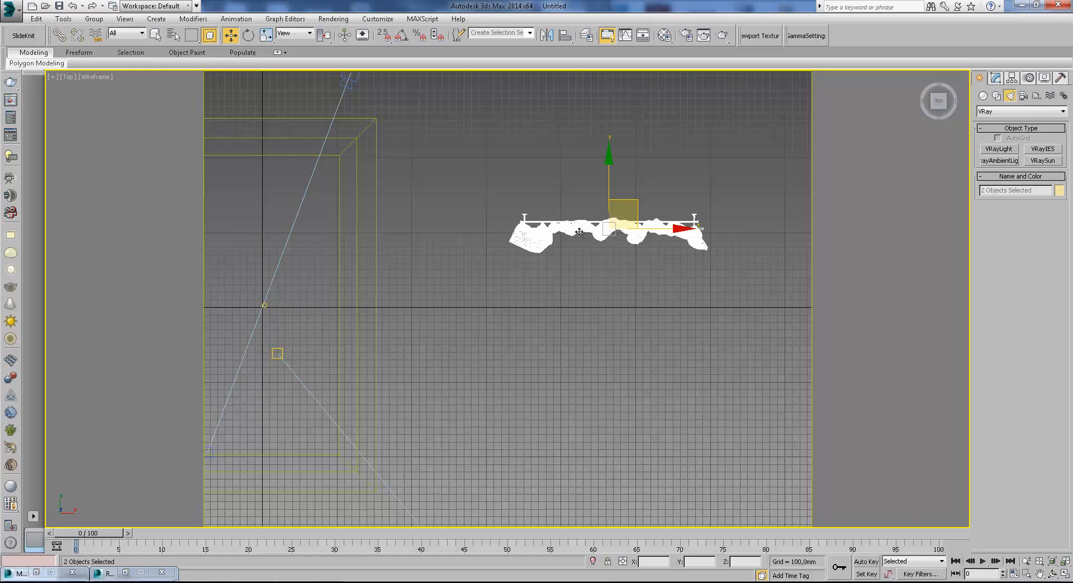
drag(479, 175, 573, 241)
key(e)
drag(631, 167, 800, 302)
key(ctrl+z)
Mirror the curtain and cornice about the Y axis without cloning.
click(547, 36)
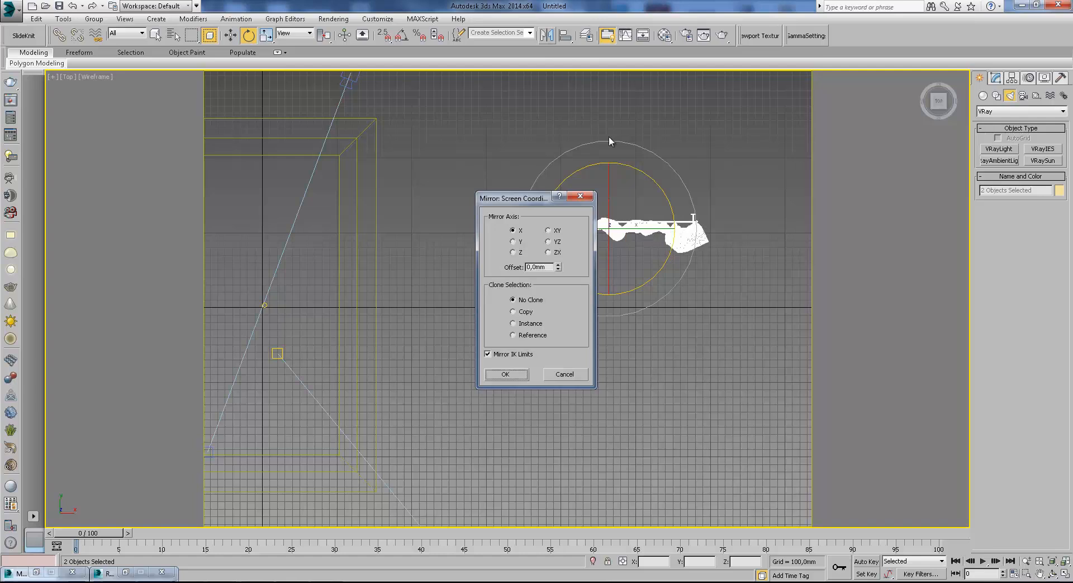
click(513, 241)
click(518, 380)
Position the curtain and cornice against the room's back wall and view them through the camera in wireframe.
click(230, 35)
middle_drag(561, 307, 637, 262)
drag(669, 194, 371, 413)
middle_drag(372, 415, 529, 247)
scroll(529, 247, up, 3)
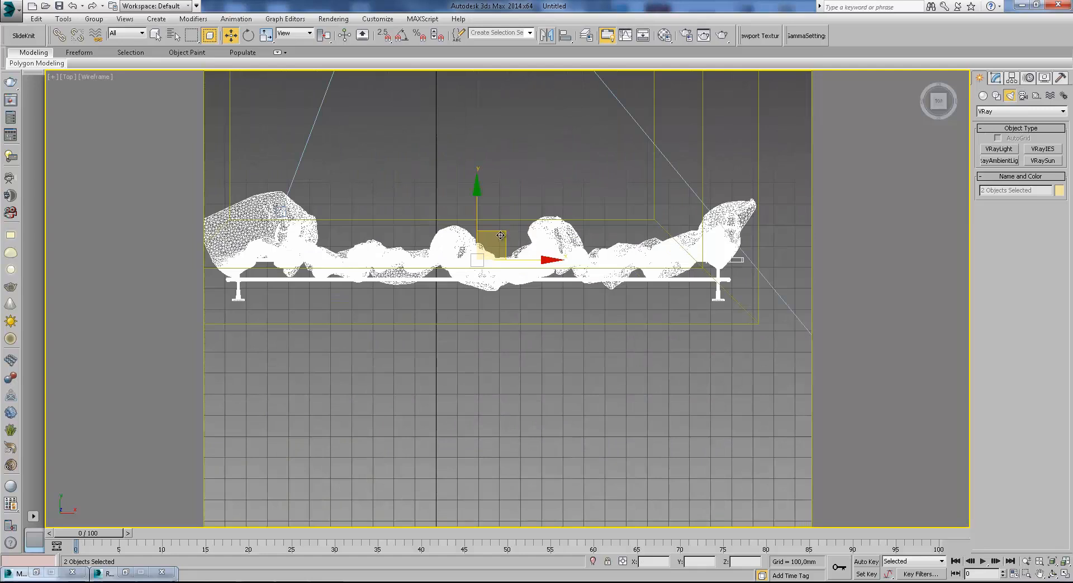
drag(500, 235, 478, 259)
scroll(719, 336, up, 5)
scroll(600, 275, down, 2)
key(c)
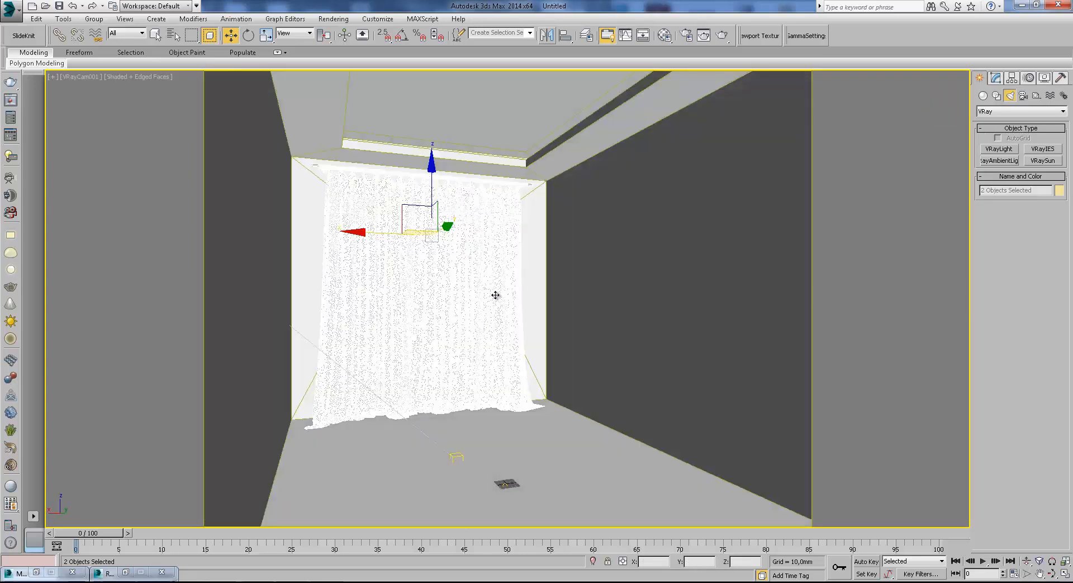
key(F3)
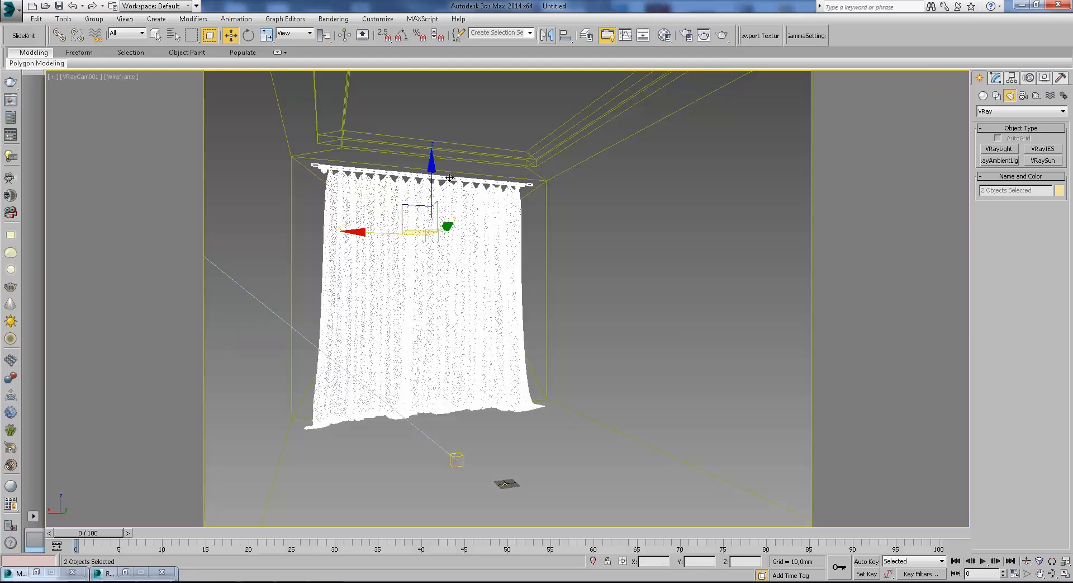
Select the cornice and set a new material slot's type to VRayMtl.
click(449, 177)
click(665, 35)
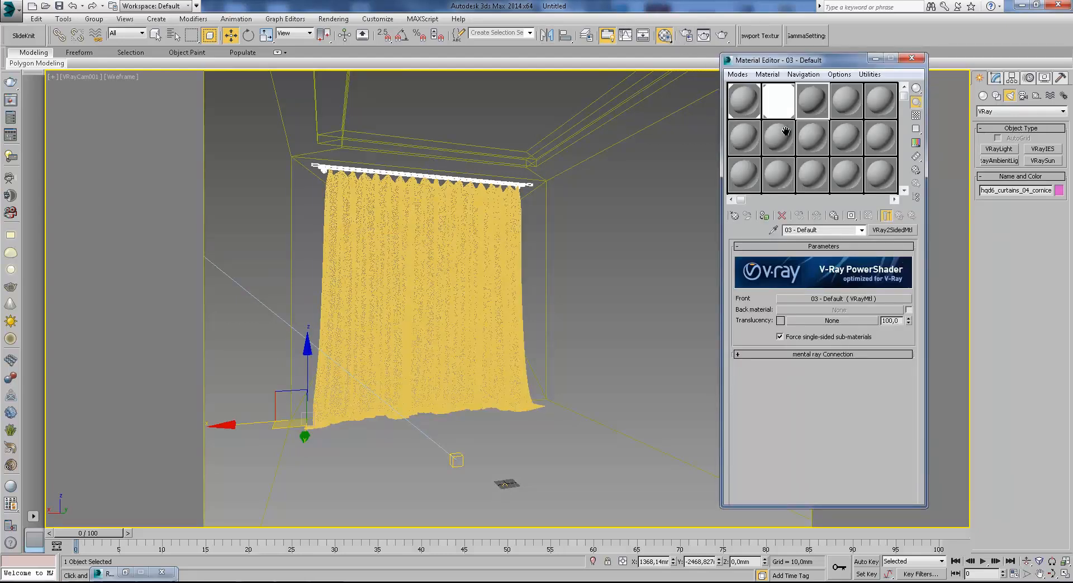
click(833, 106)
click(893, 229)
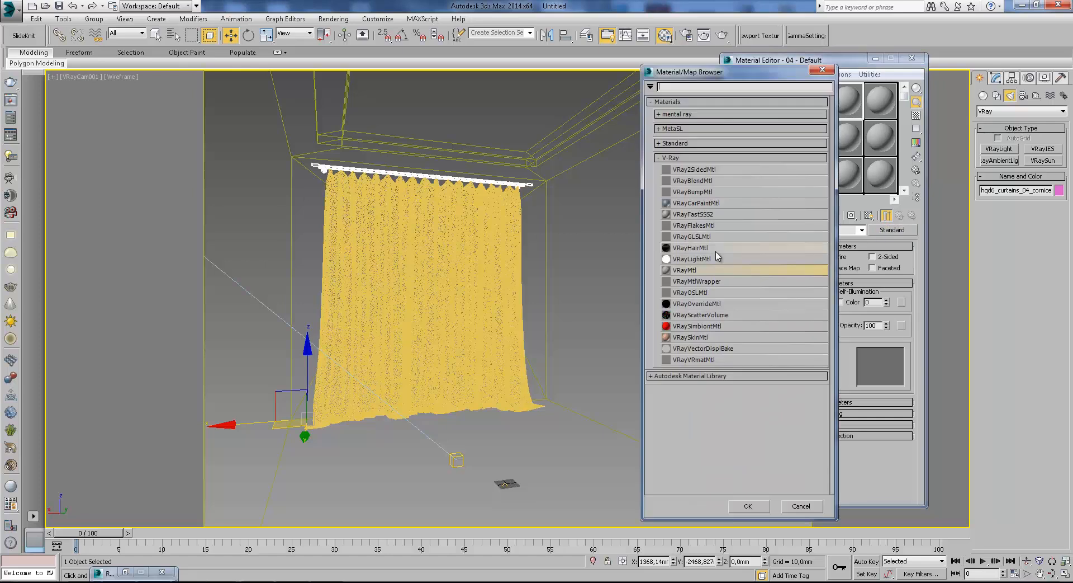
double_click(693, 270)
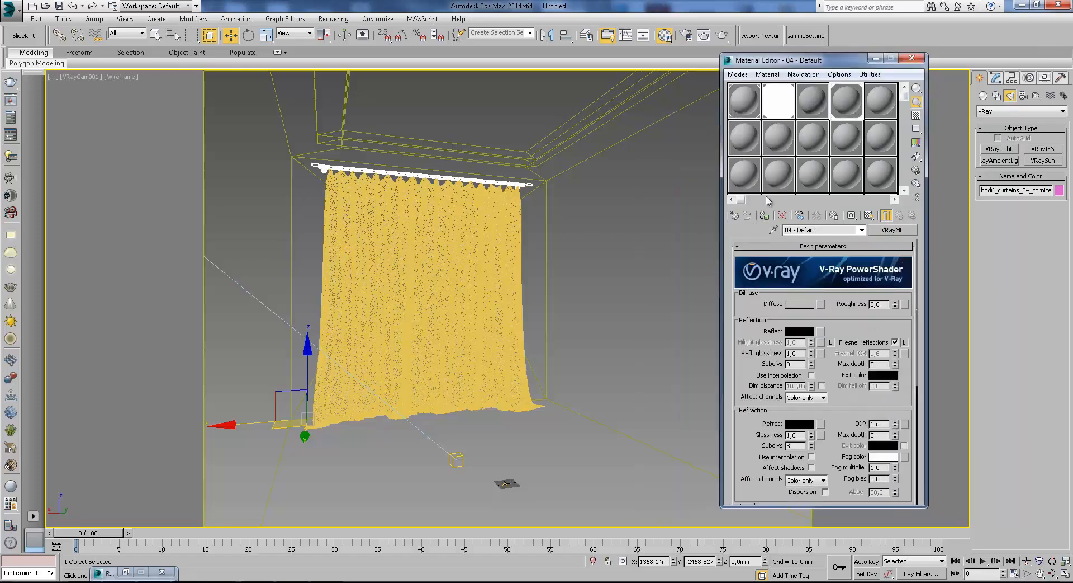
Name the new VRayMtl material metal.
text(ьуеф)
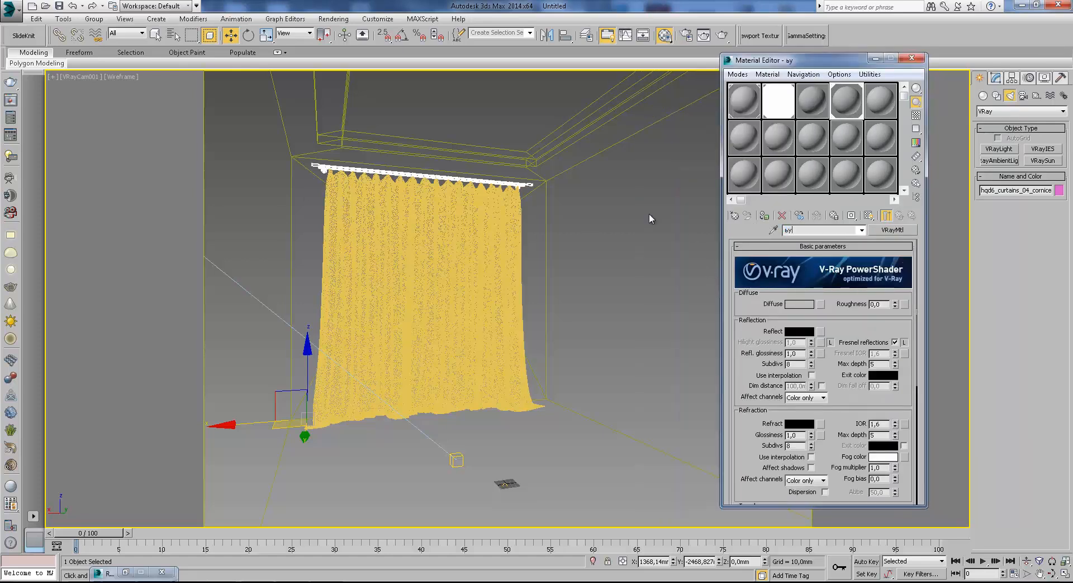
key(BackSpace)
key(BackSpace)
key(BackSpace)
key(BackSpace)
text(meta)
key(BackSpace)
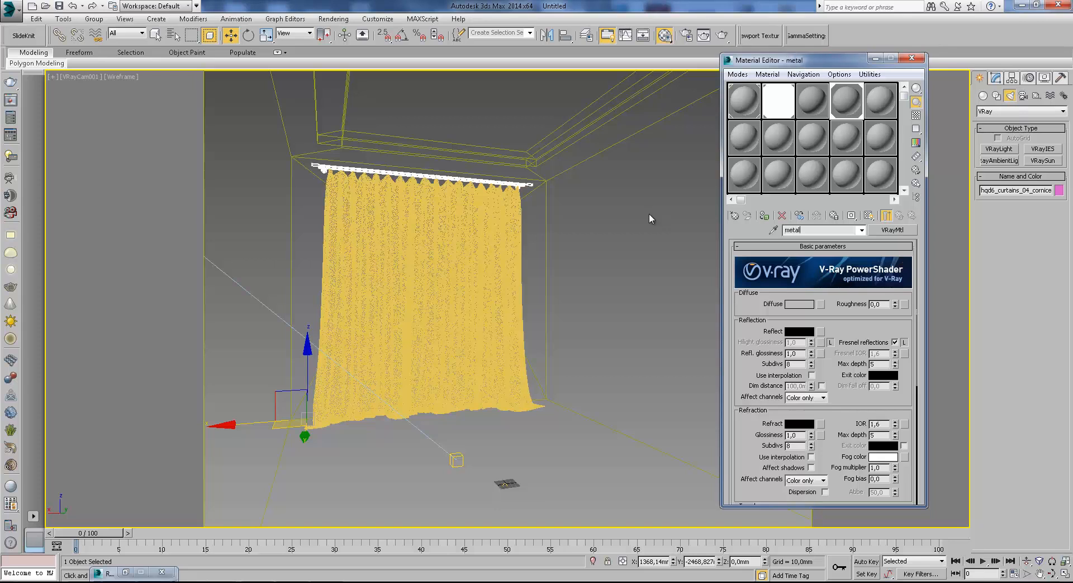
Switch the viewport to shaded and sample the room wall's material into an empty material slot with the eyedropper.
click(815, 215)
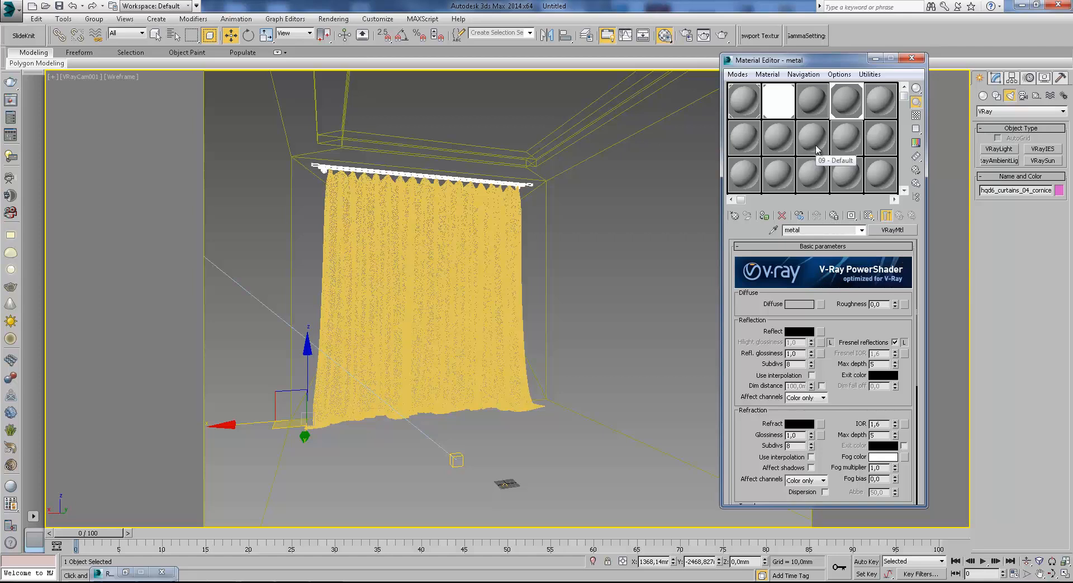
click(817, 109)
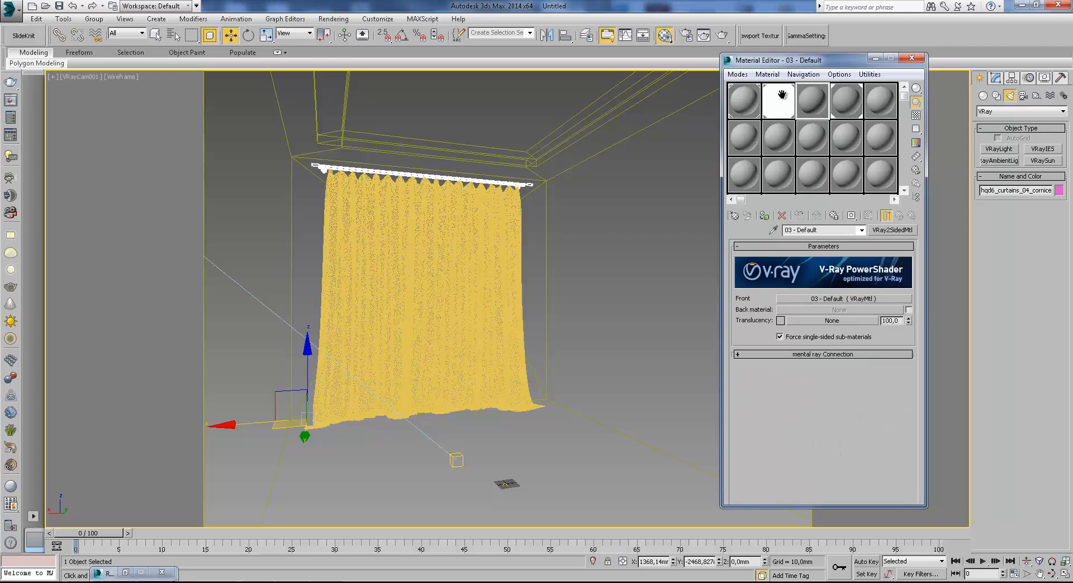
click(881, 102)
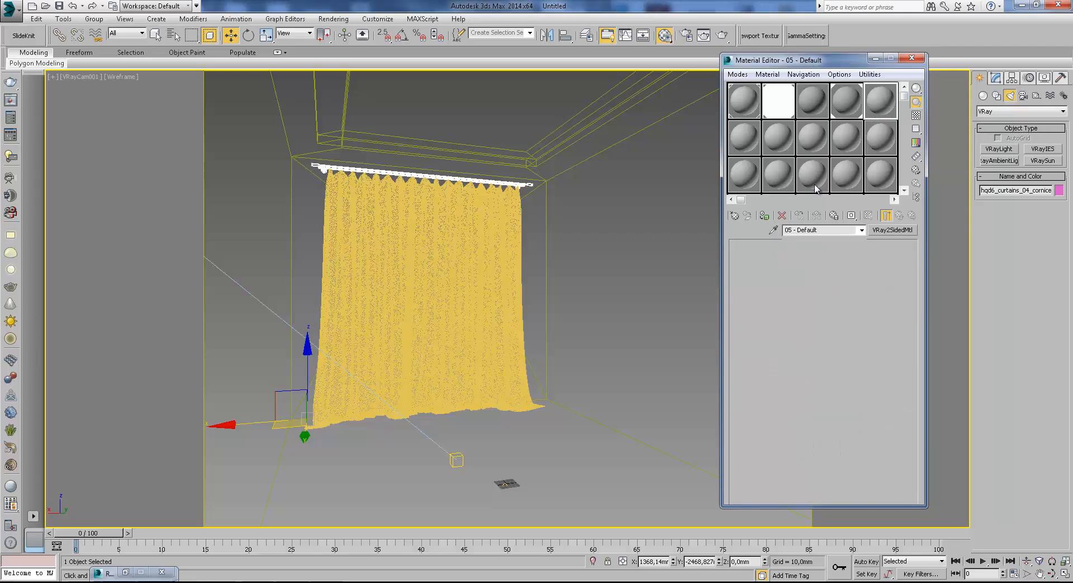
key(F3)
click(775, 230)
click(473, 250)
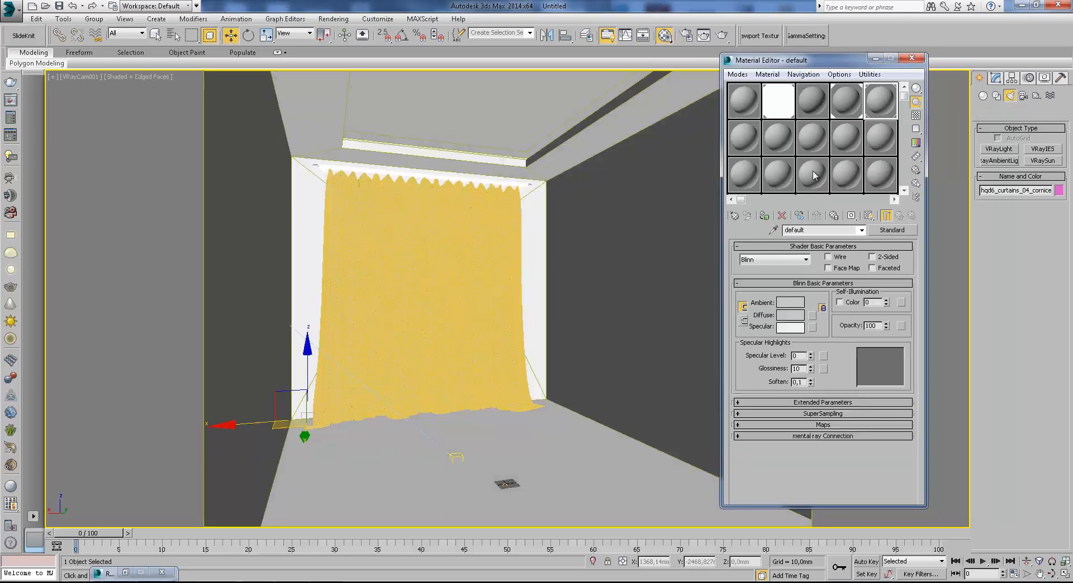
Select the curtain and clear the name of the sampled wall material.
click(488, 239)
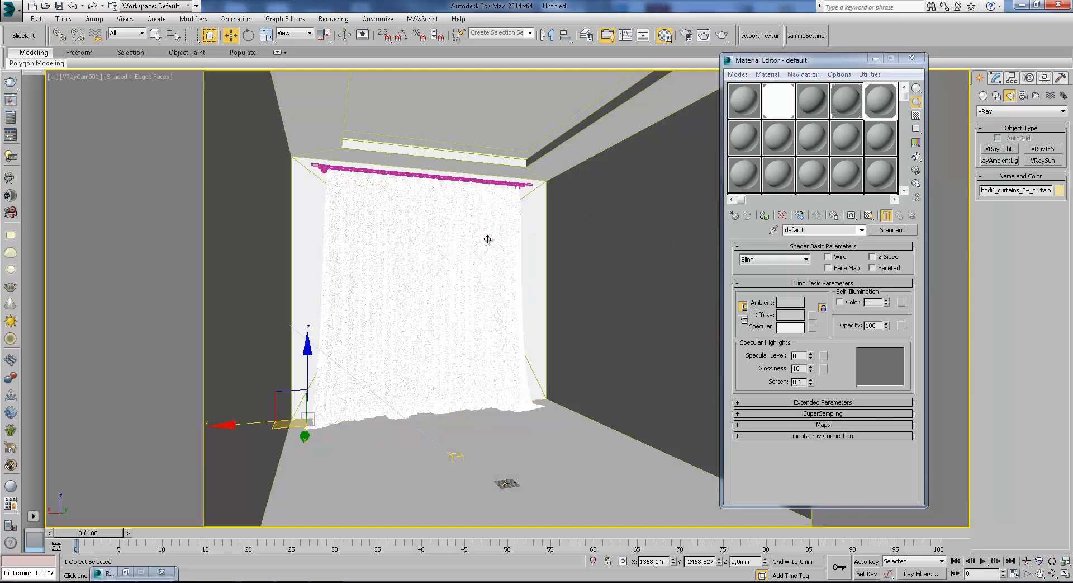
drag(829, 230, 748, 238)
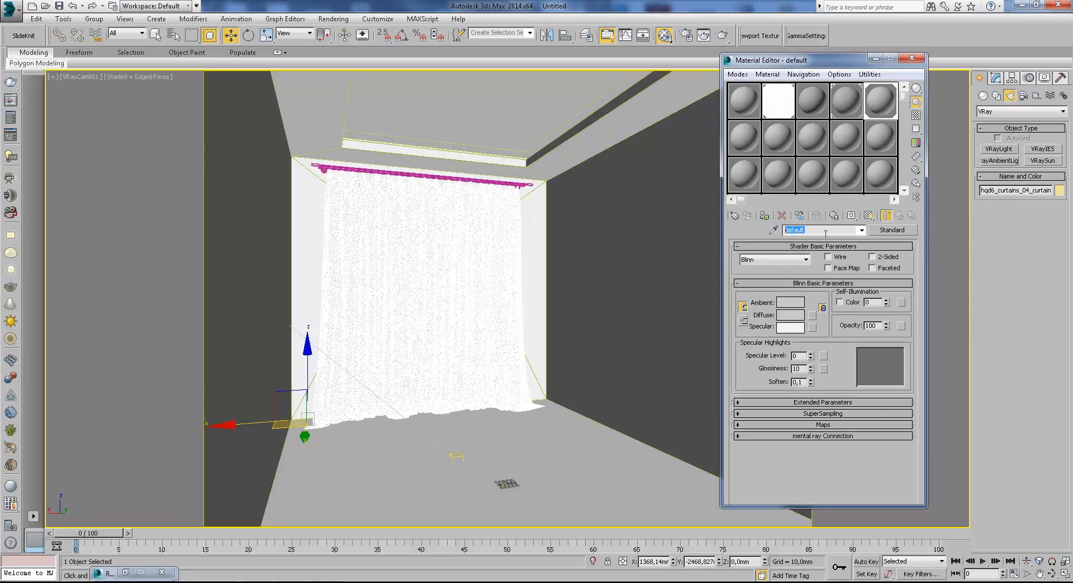
double_click(822, 230)
double_click(827, 229)
click(816, 232)
text(qswdf)
double_click(819, 230)
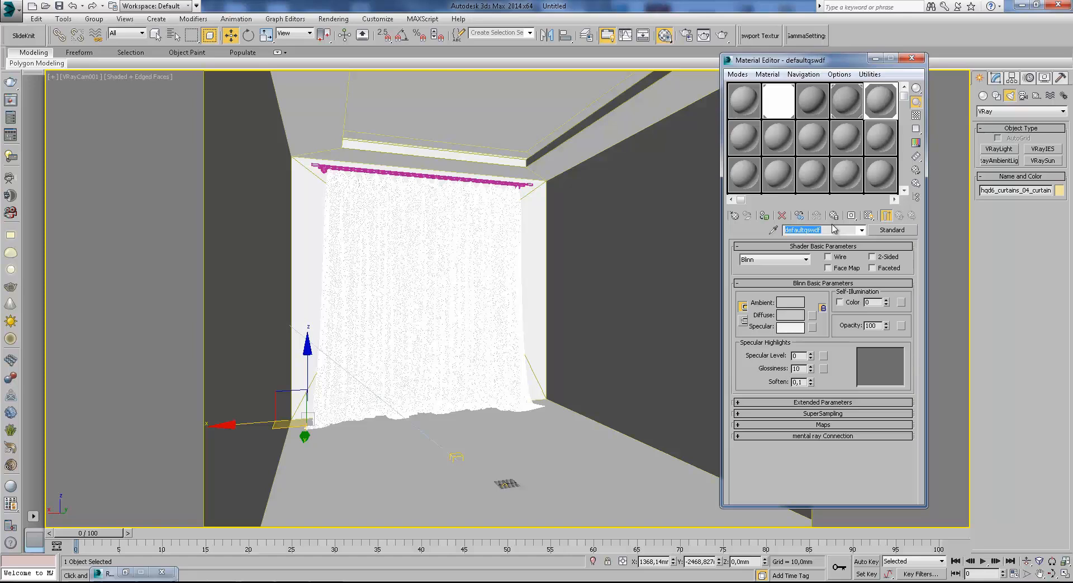
key(Delete)
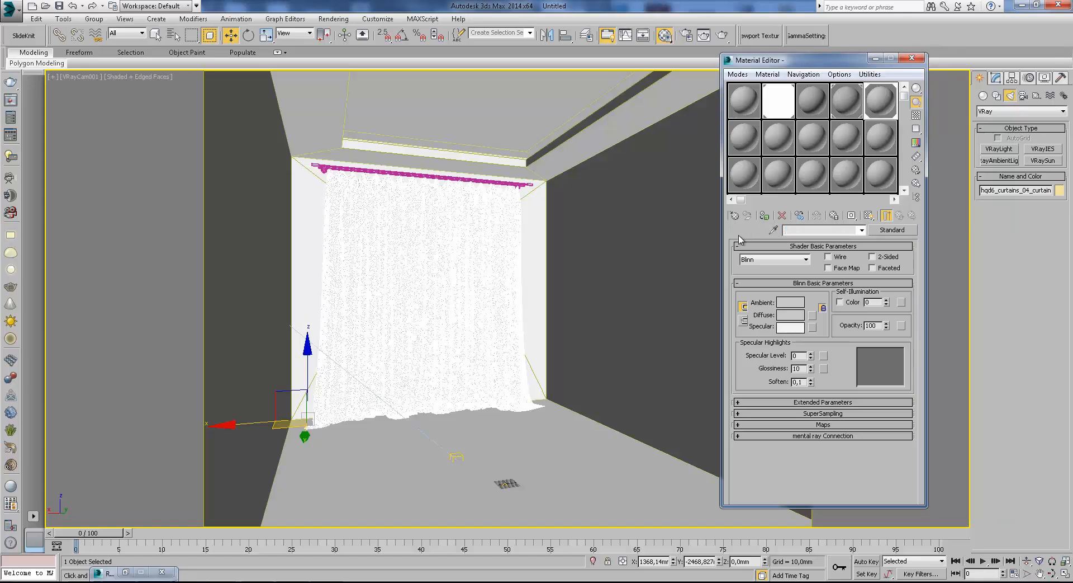
Open the front VRayMtl of the 03 - Default two-sided material and set its diffuse colour to pure white.
drag(780, 54, 861, 56)
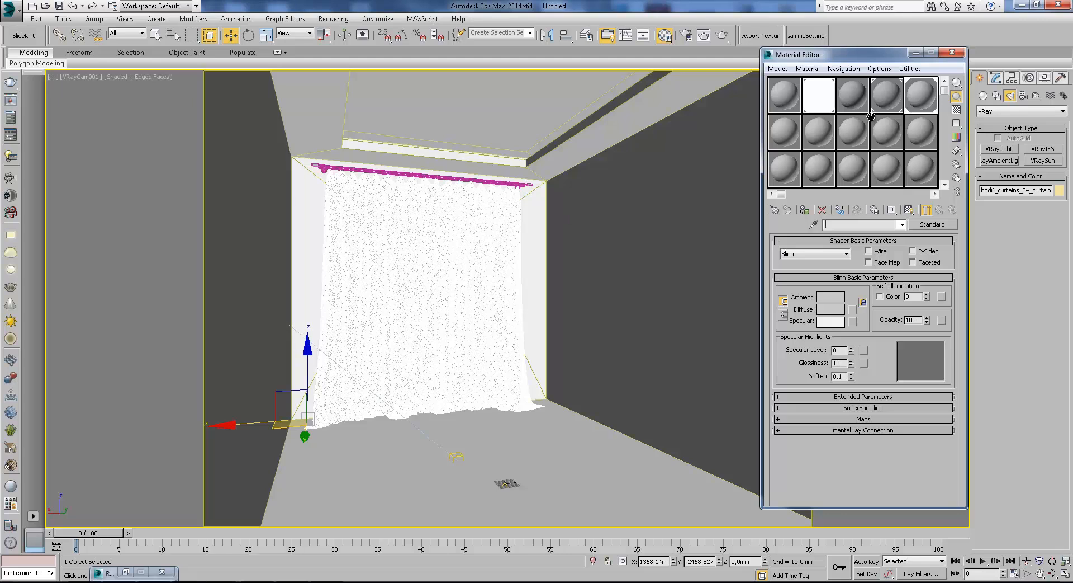
click(860, 92)
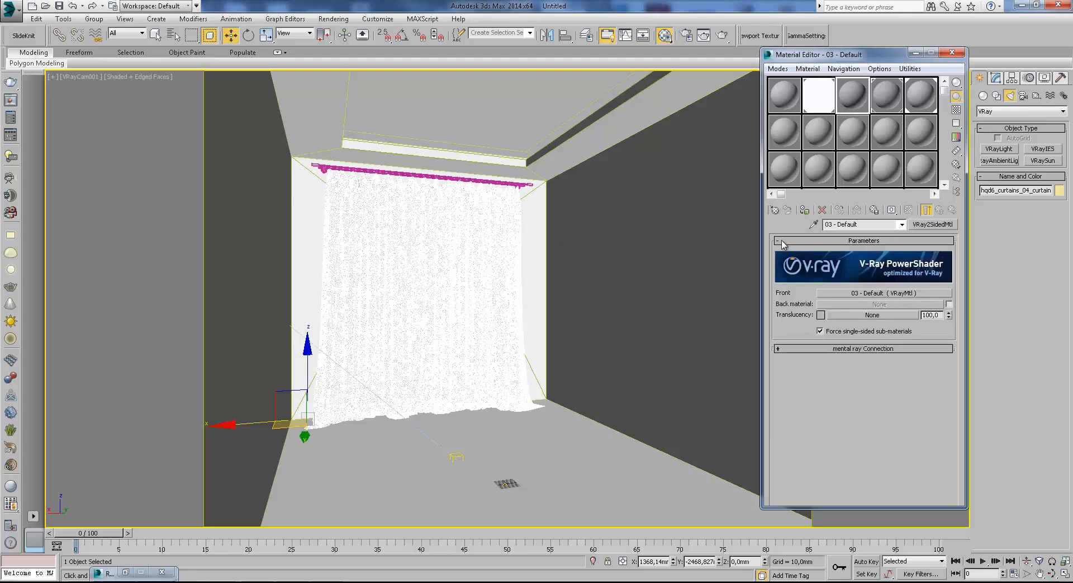
click(852, 291)
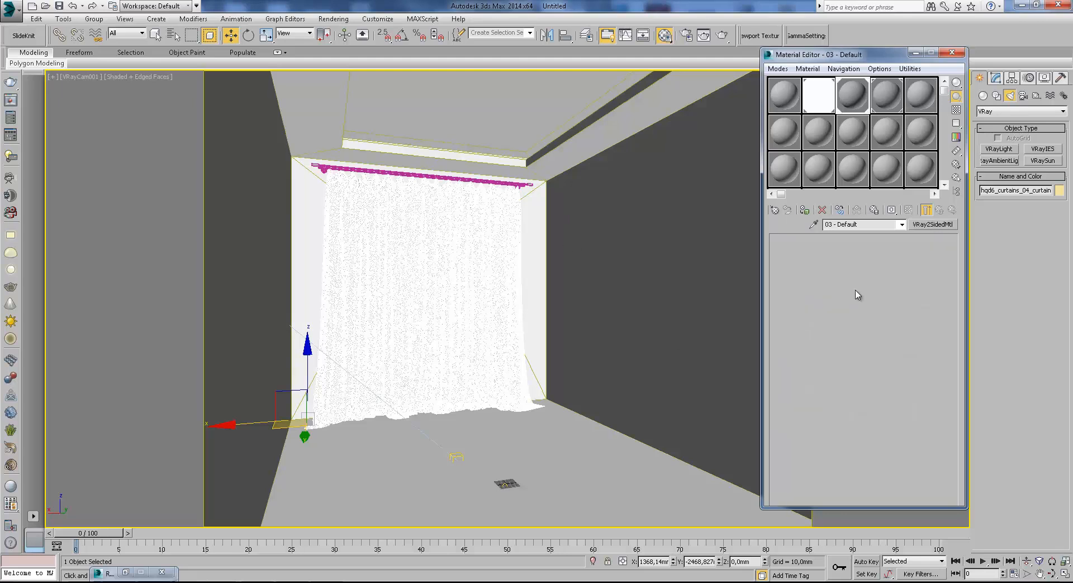
click(845, 299)
drag(331, 139, 330, 70)
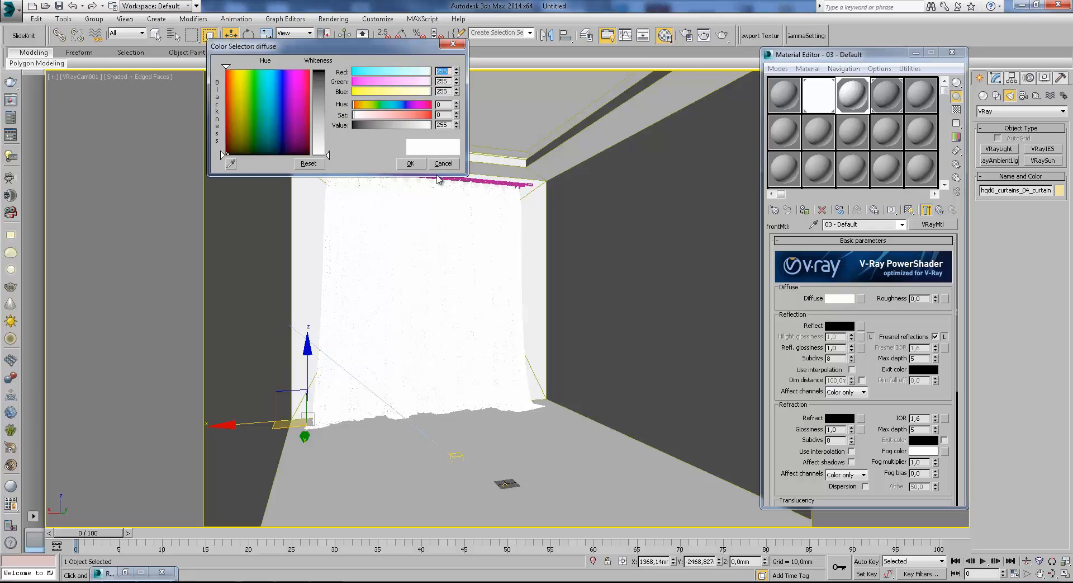
click(411, 164)
Render the camera view and enlarge the V-Ray frame buffer window.
click(724, 35)
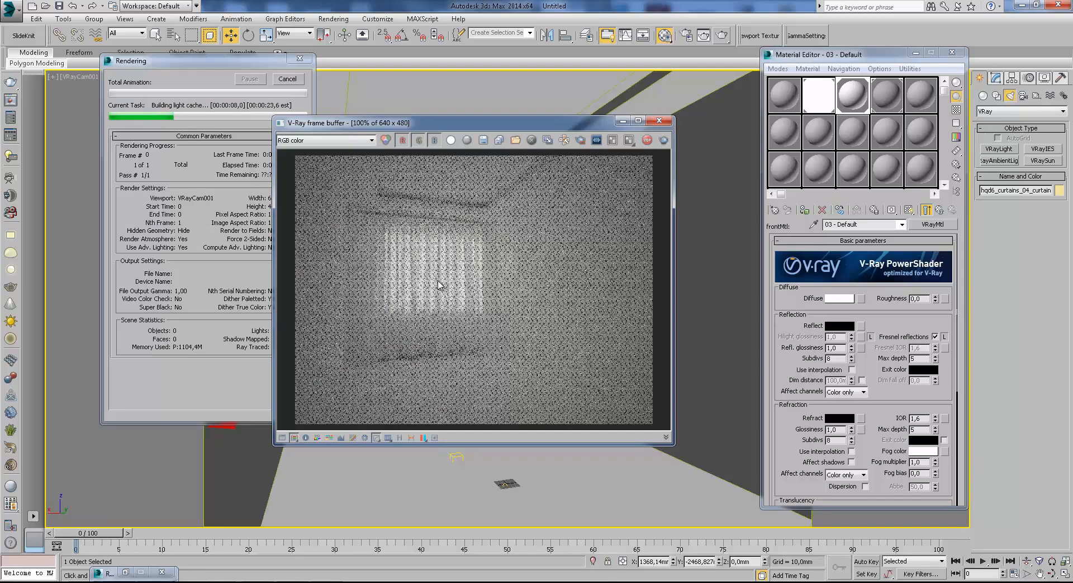
scroll(450, 292, up, 3)
scroll(441, 302, down, 2)
scroll(439, 306, down, 2)
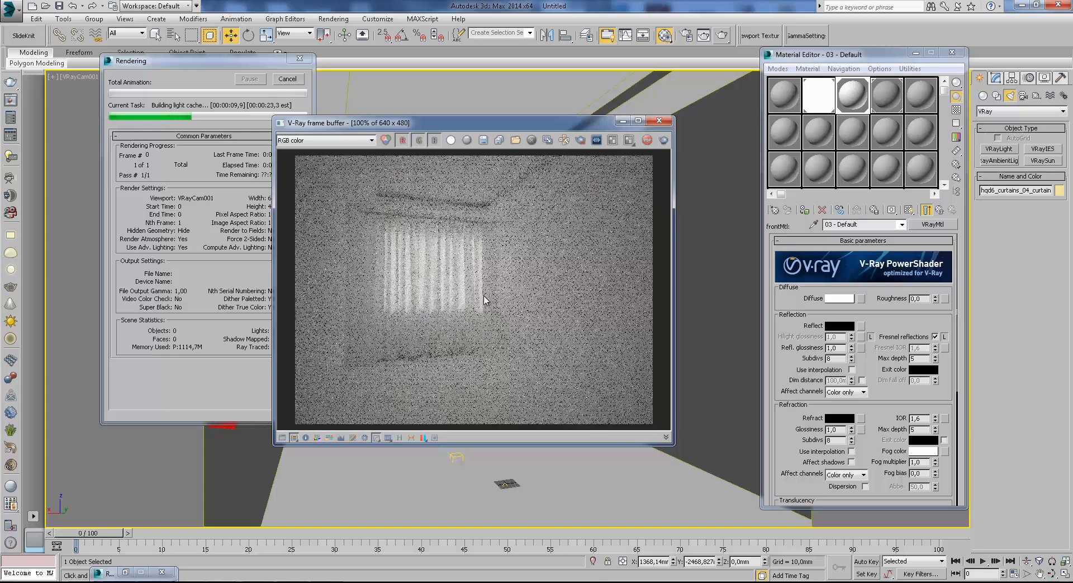
drag(465, 125, 388, 66)
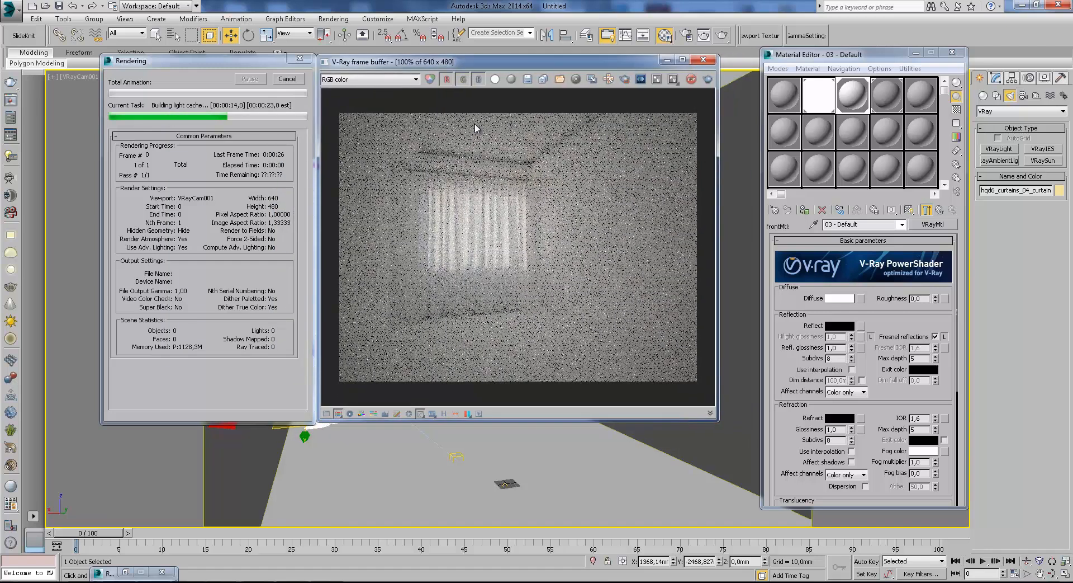
drag(719, 422, 757, 452)
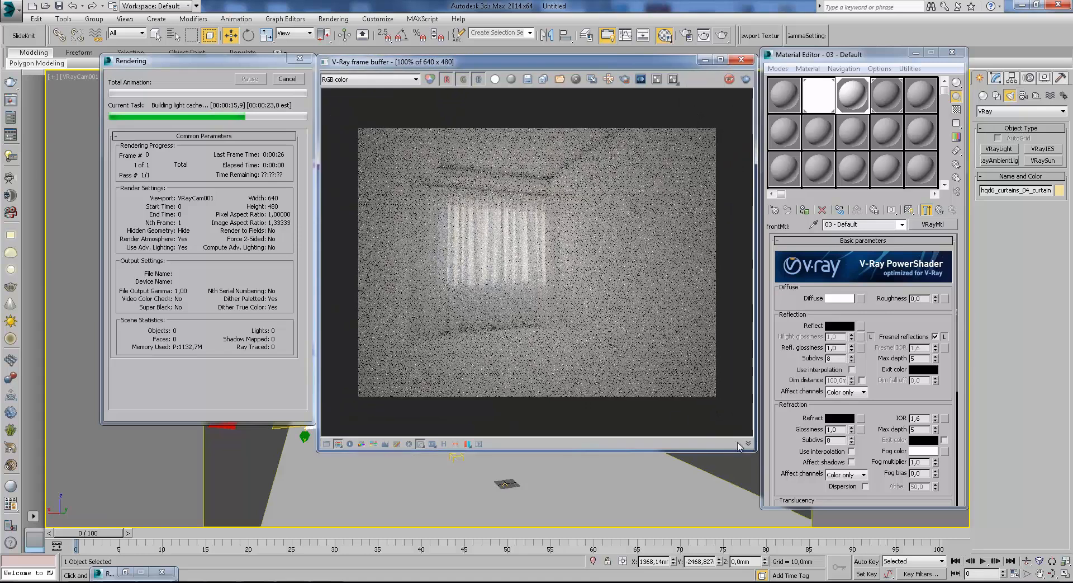
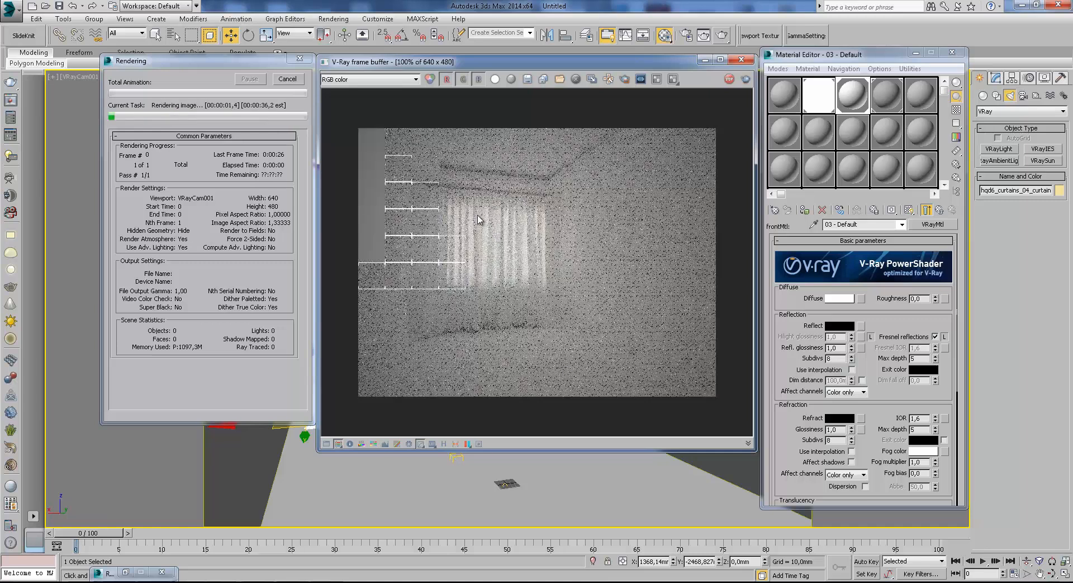
Examine the curtain folds and window area in the progressing render, and close the frame buffer when it finishes.
scroll(478, 219, up, 1)
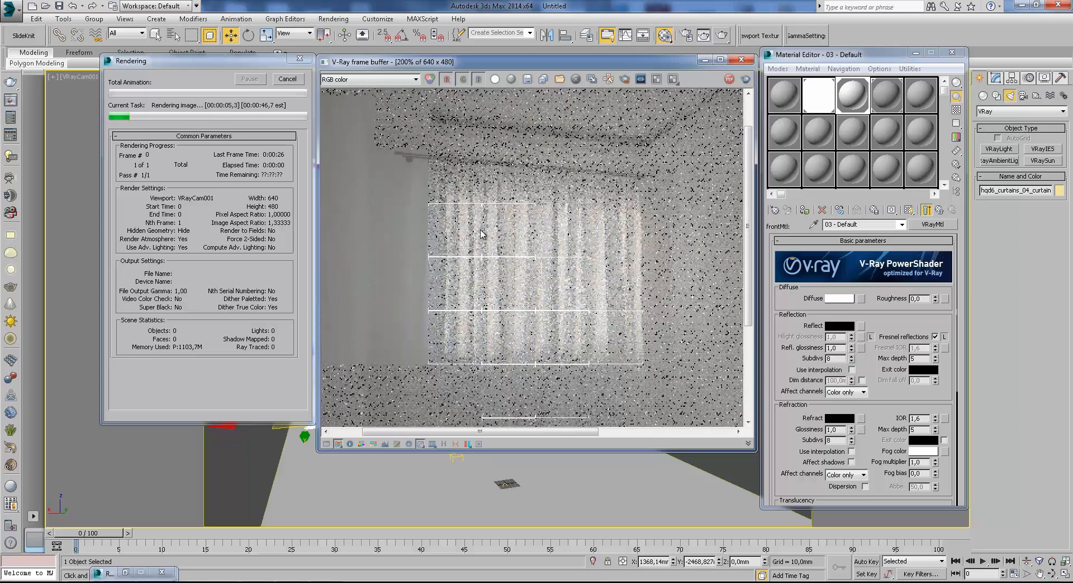
middle_drag(526, 275, 524, 262)
scroll(514, 253, down, 1)
scroll(499, 284, up, 1)
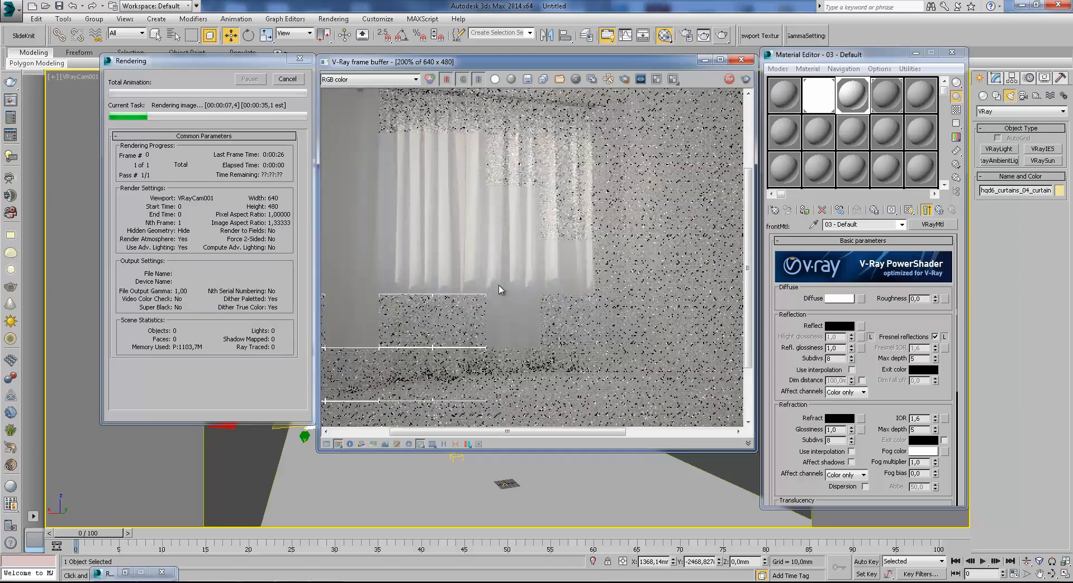
middle_drag(429, 191, 460, 218)
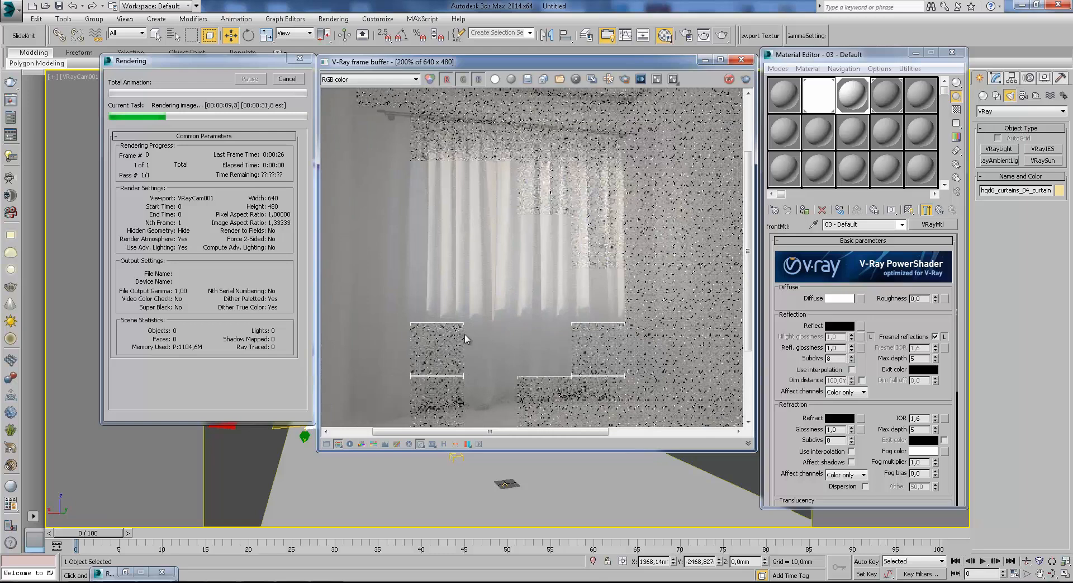
scroll(406, 216, up, 1)
scroll(421, 192, down, 1)
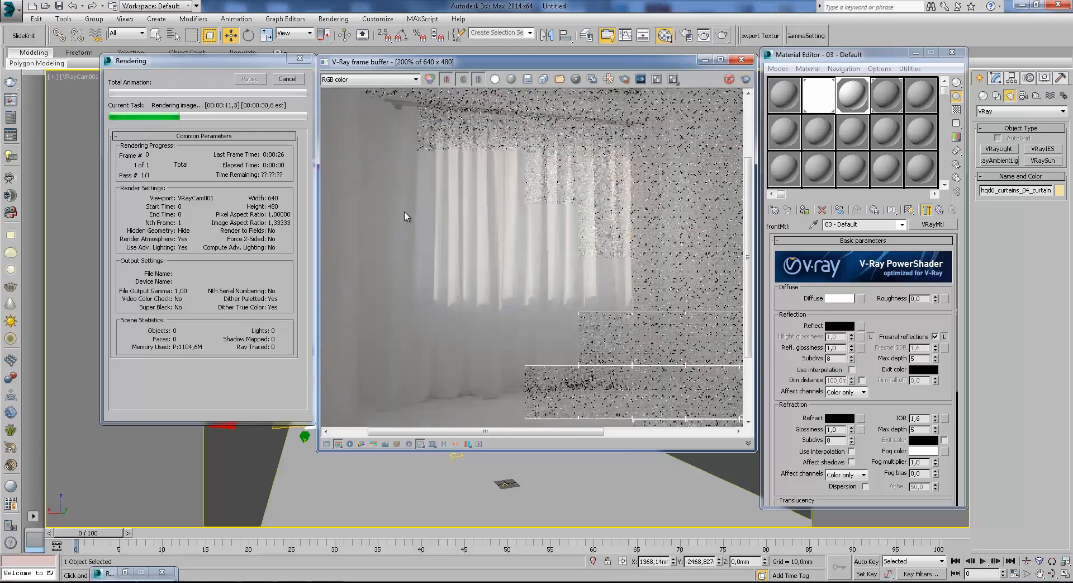
middle_drag(387, 233, 392, 265)
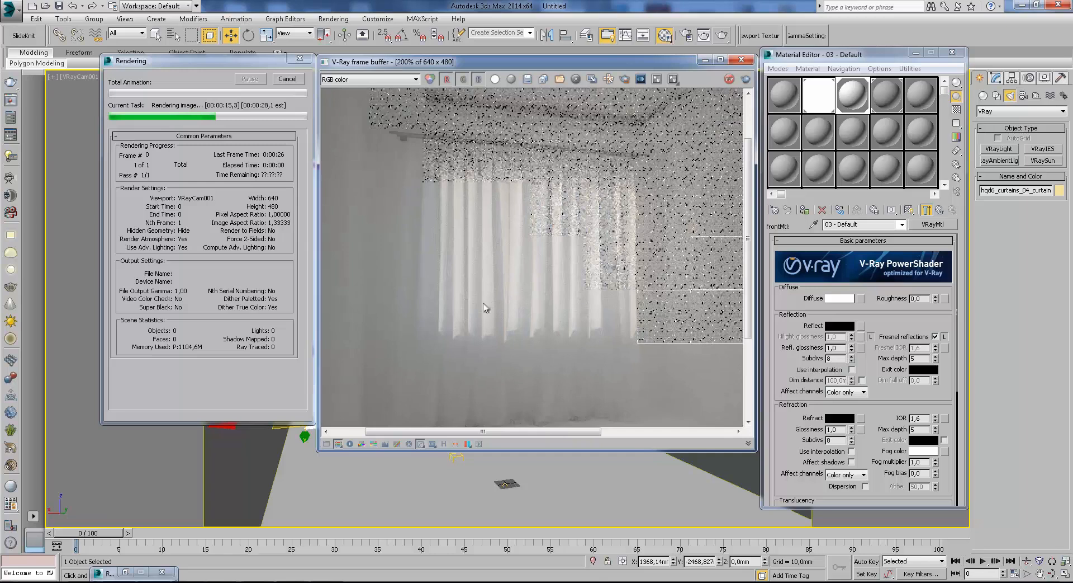
middle_drag(485, 305, 487, 175)
middle_drag(520, 301, 379, 199)
scroll(430, 221, down, 1)
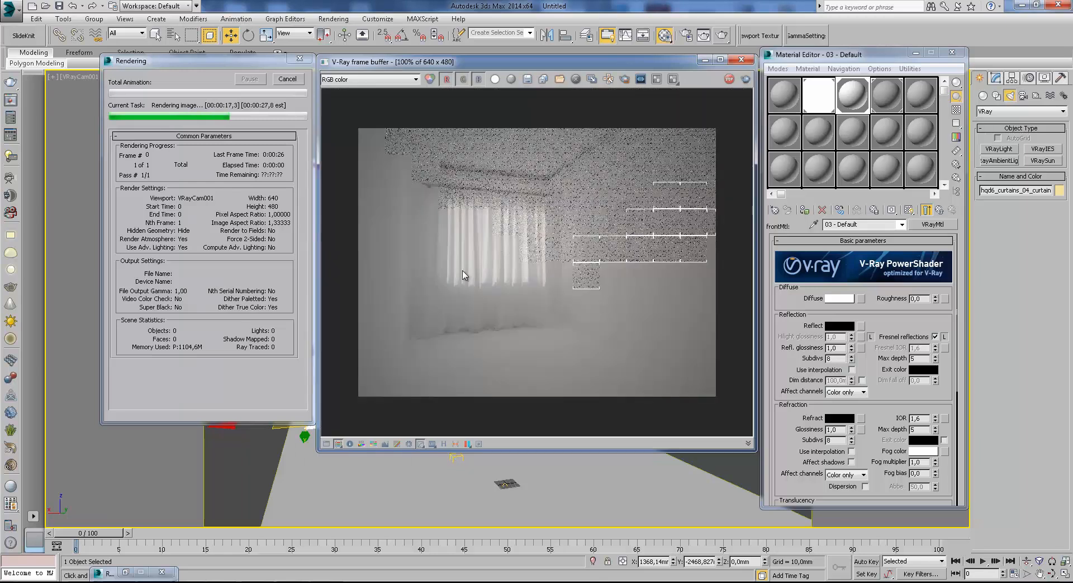
scroll(463, 274, up, 1)
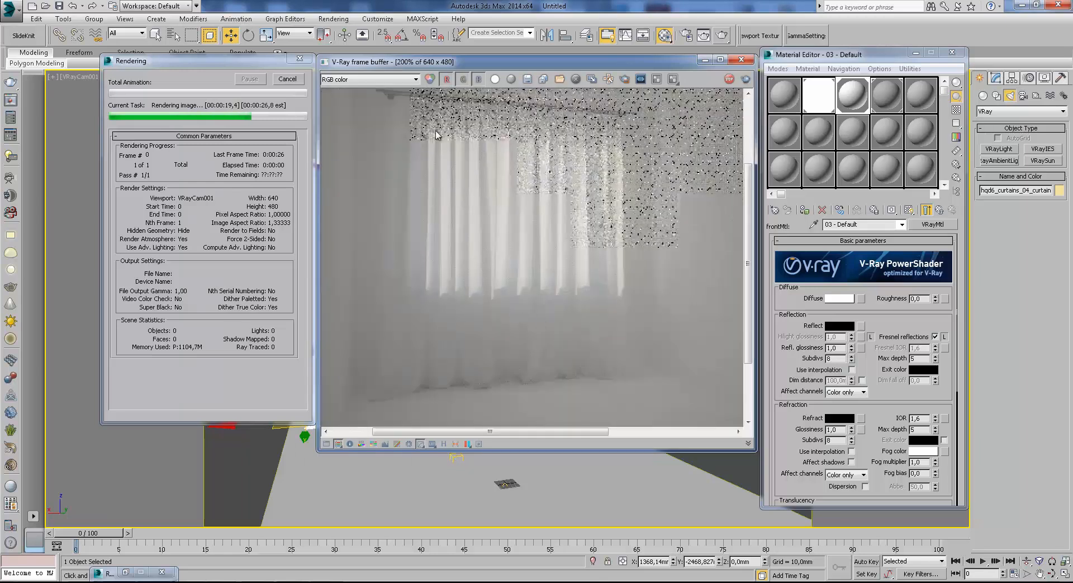
scroll(571, 278, down, 1)
scroll(523, 293, up, 1)
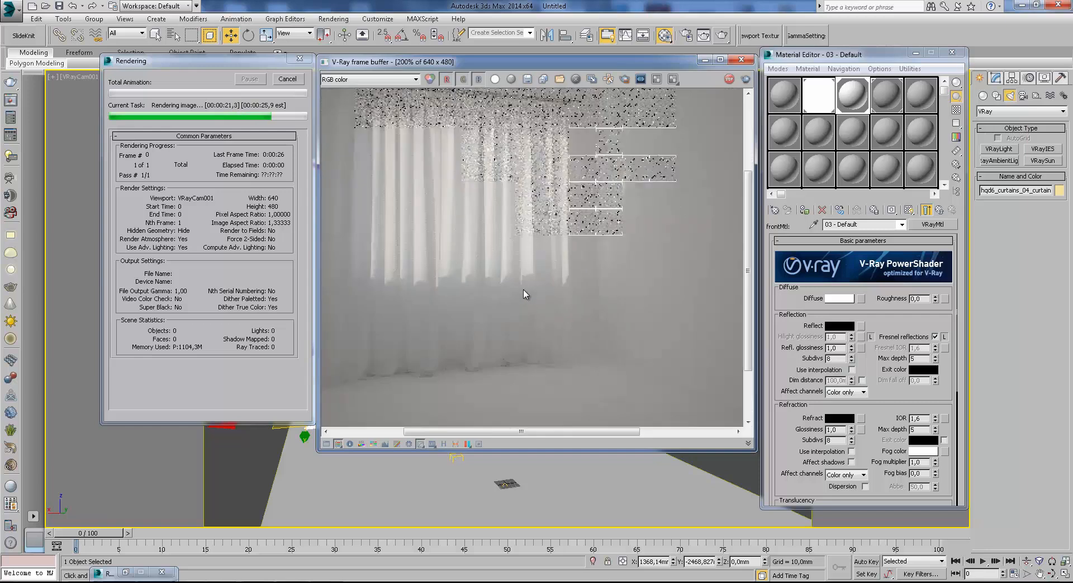
scroll(562, 226, down, 1)
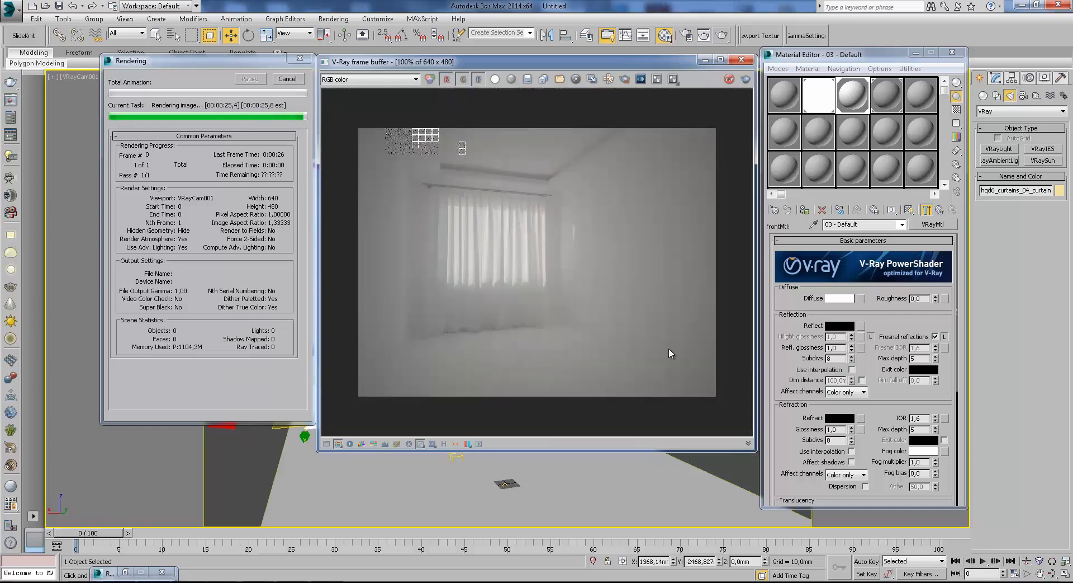
scroll(503, 299, up, 1)
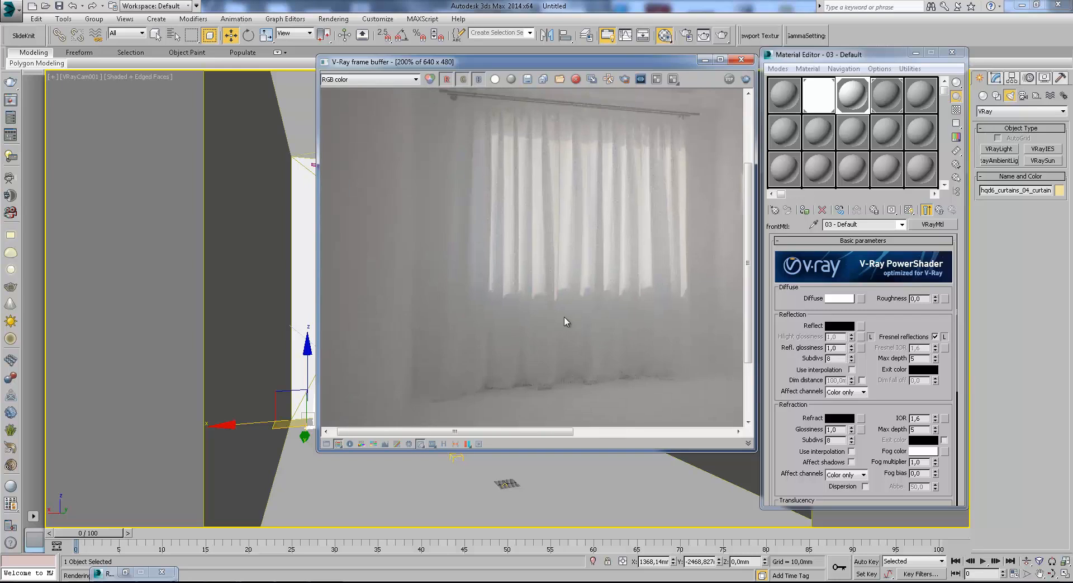
click(739, 63)
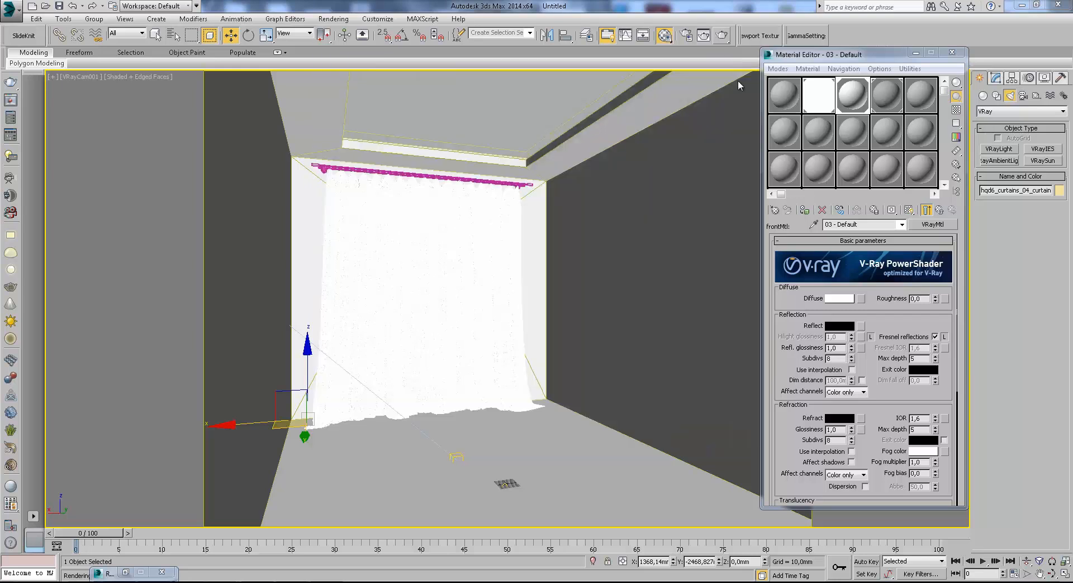
Assign a Falloff map to the front material's refraction and set its falloff type to Fresnel.
drag(887, 408, 856, 326)
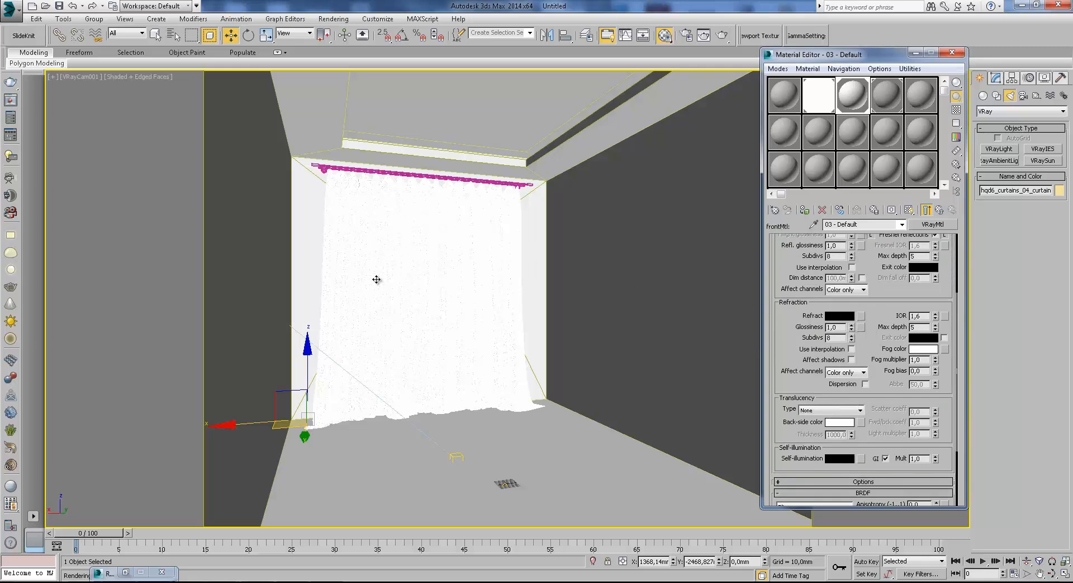
drag(872, 337, 865, 316)
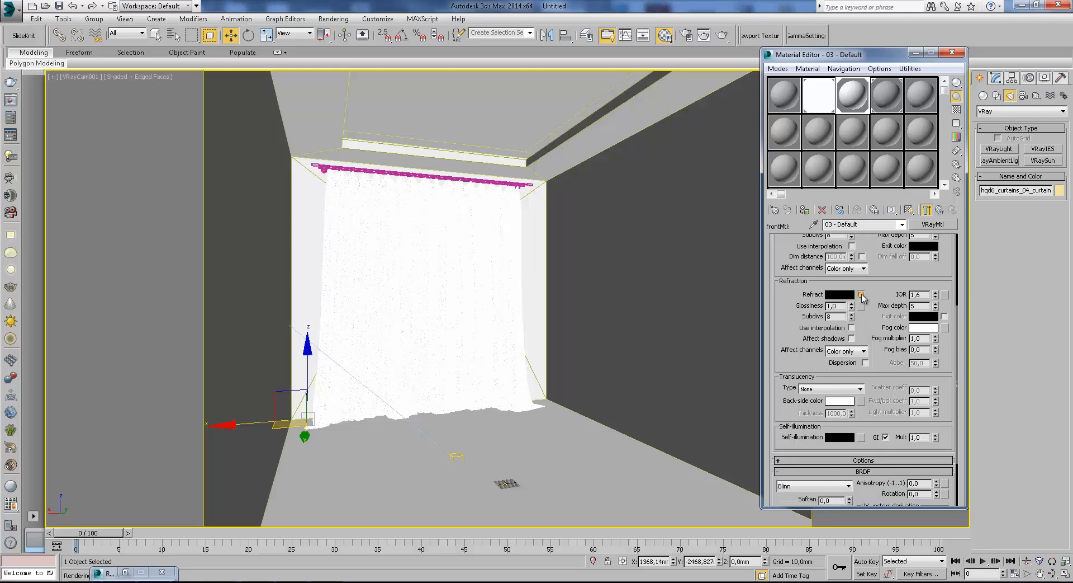
click(861, 294)
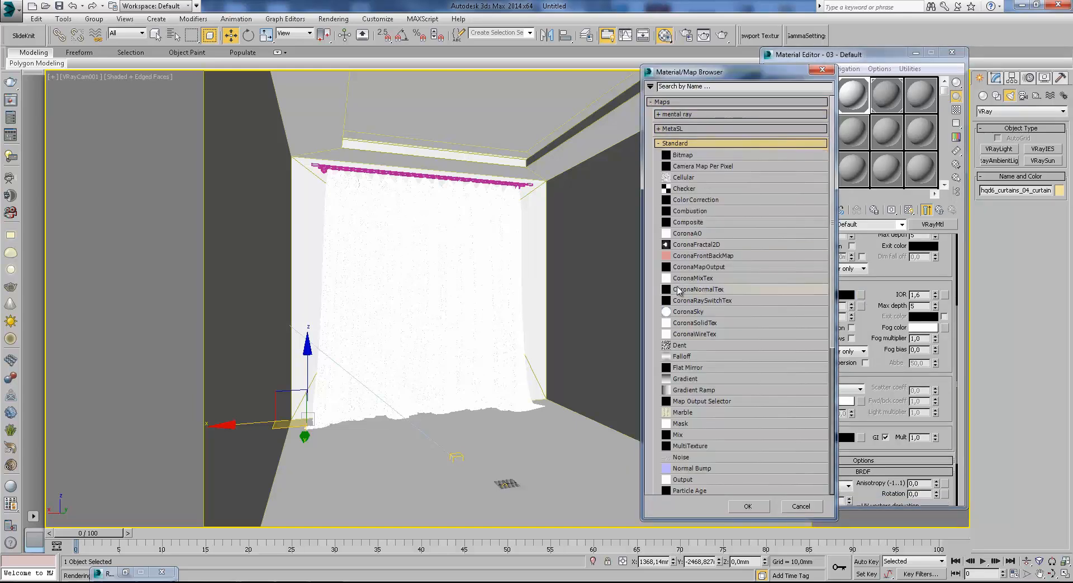
double_click(682, 356)
click(864, 293)
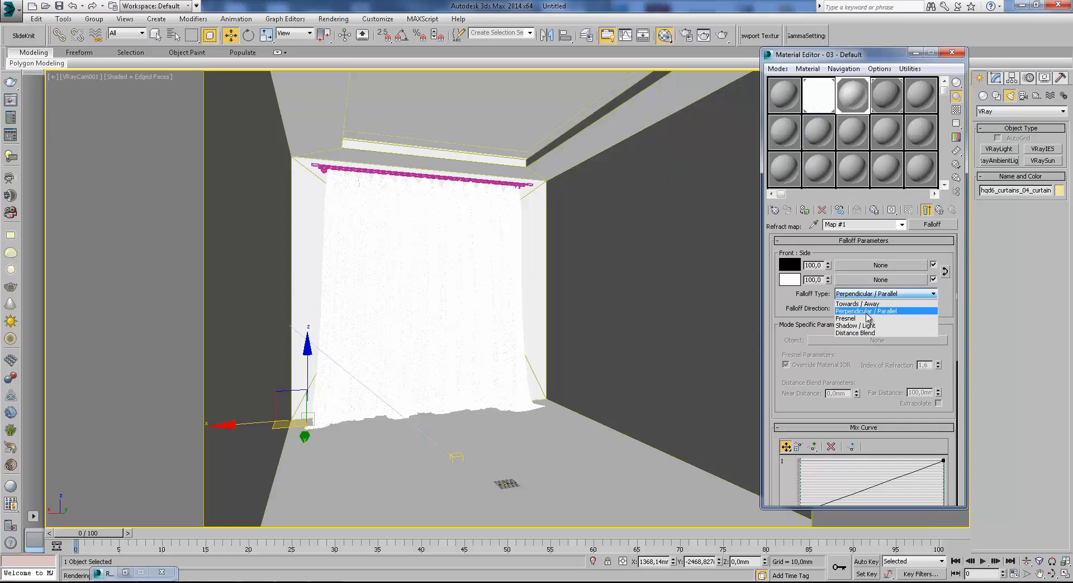
click(871, 316)
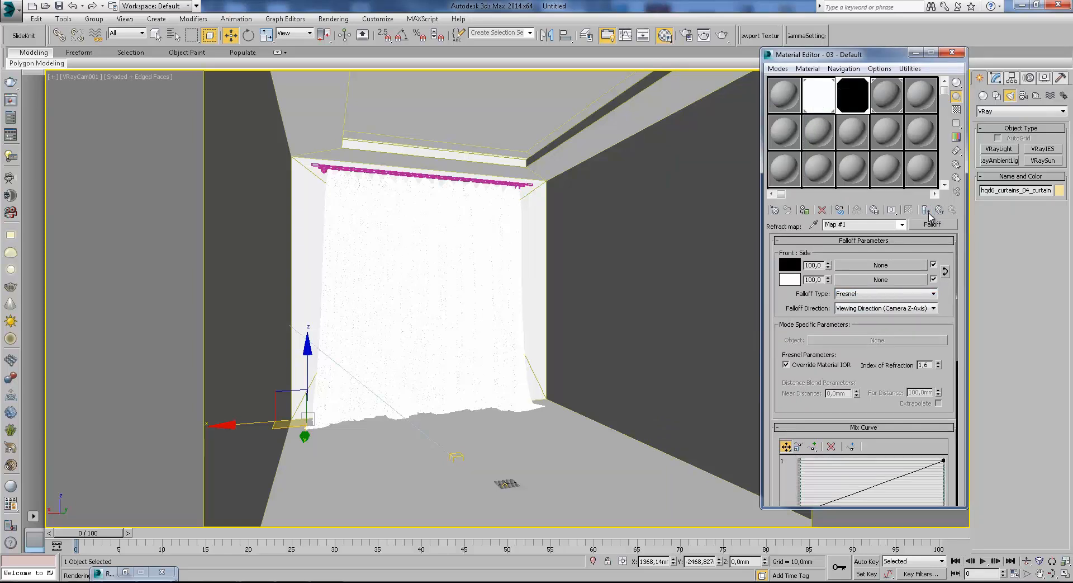
Swap the falloff's front and side colours against a patterned sample background, adjust the side colour and return to the parent material.
click(957, 109)
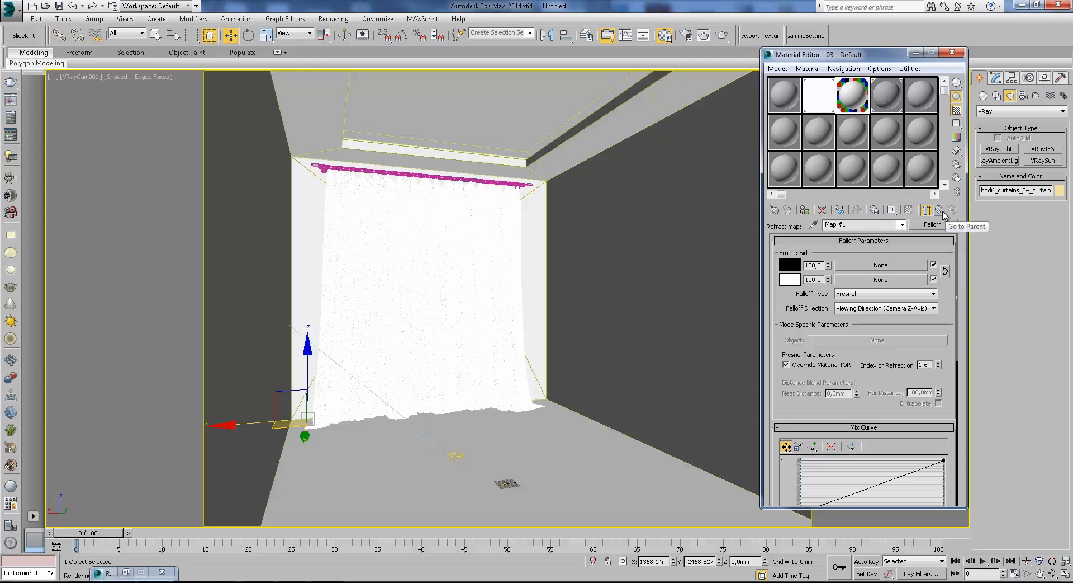
click(945, 271)
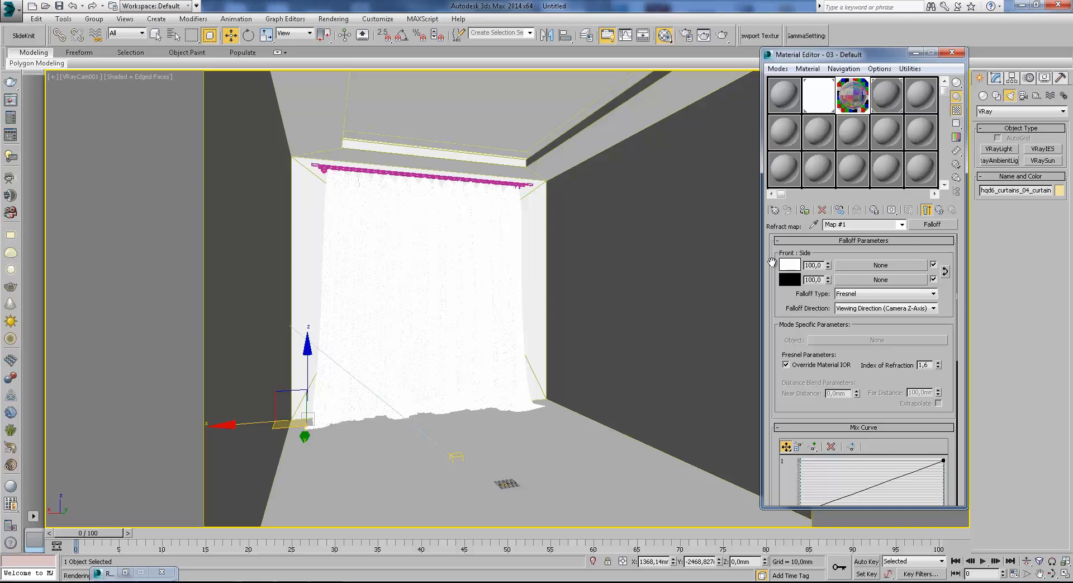
click(797, 284)
drag(319, 73, 322, 82)
click(413, 165)
click(940, 210)
Set the refraction IOR of the curtain's front material to 1,001.
drag(885, 384, 888, 360)
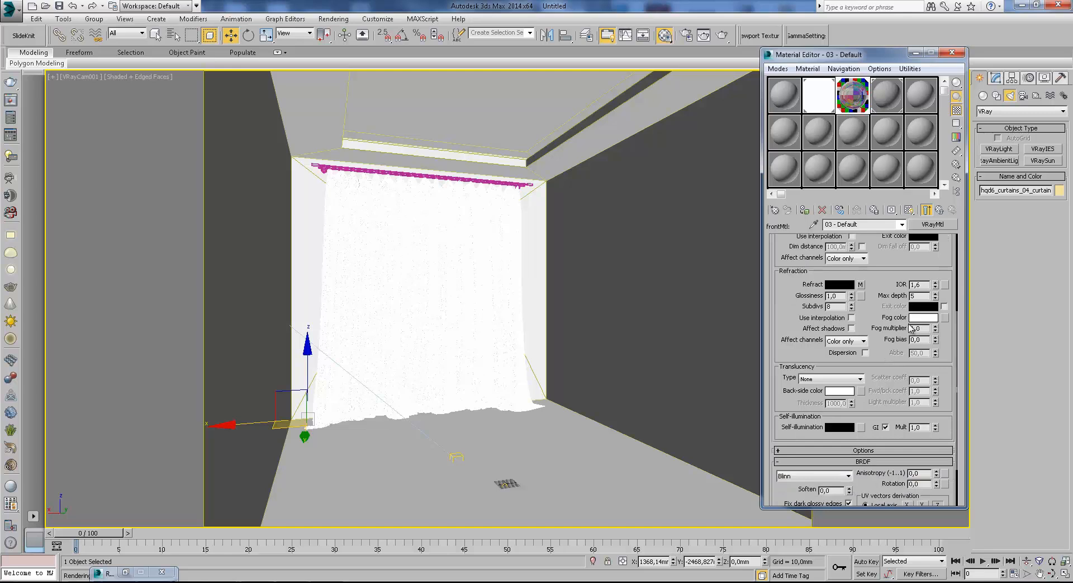
scroll(868, 313, up, 2)
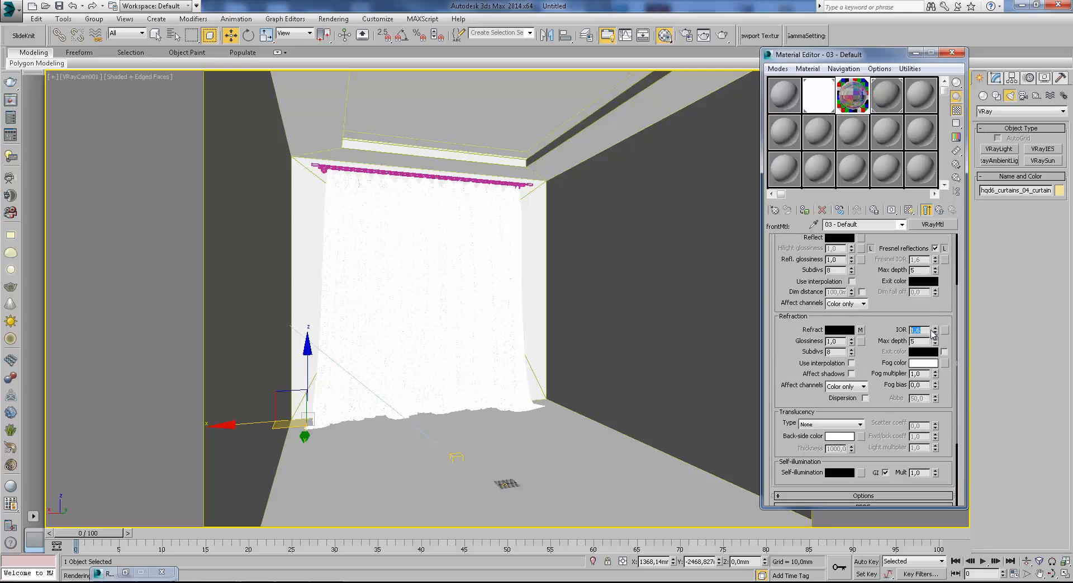
drag(932, 317, 930, 284)
click(927, 298)
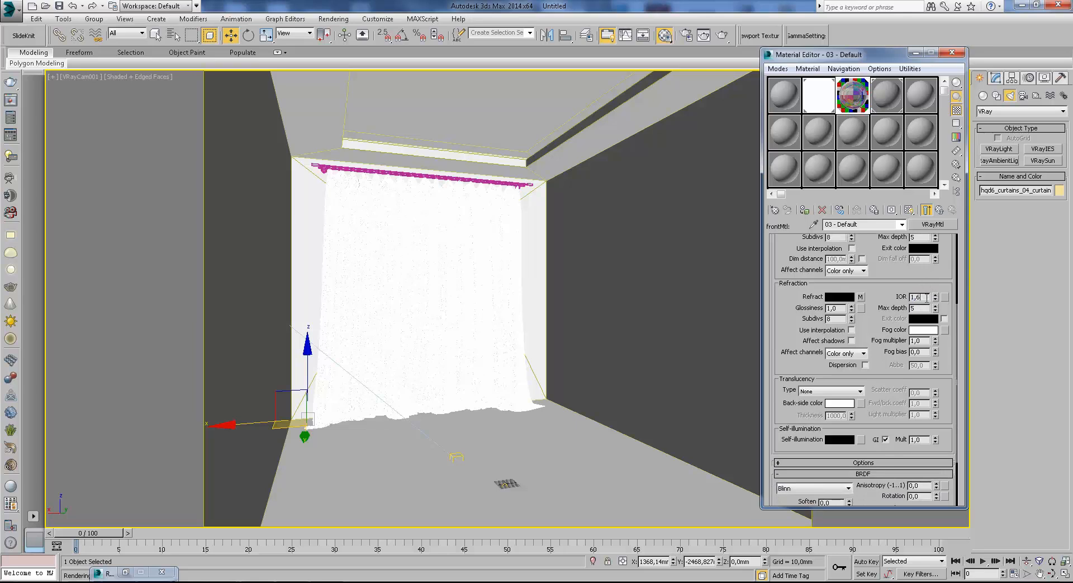
key(BackSpace)
text(001)
drag(883, 314, 881, 412)
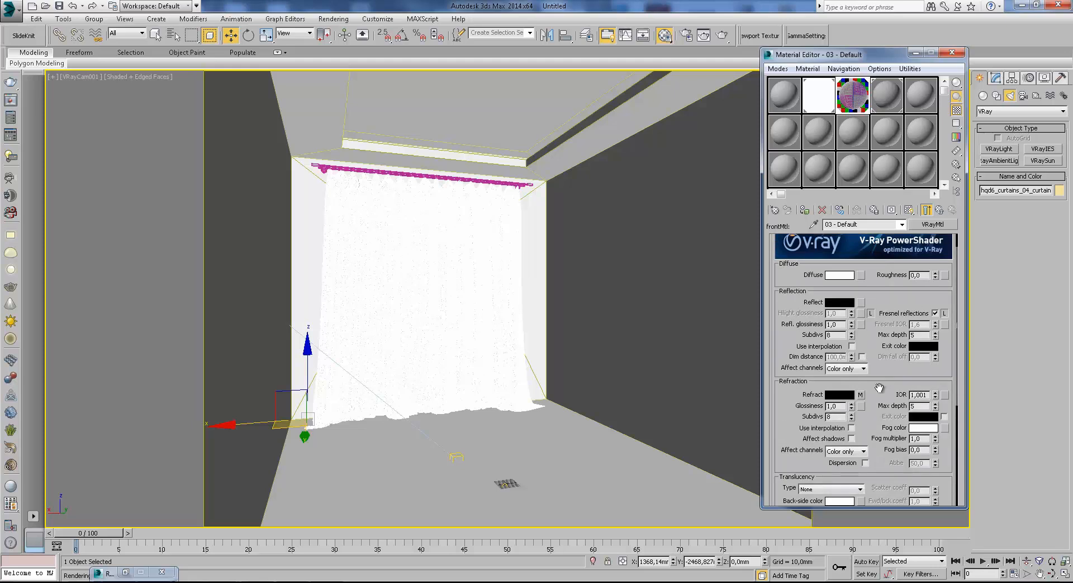
Set the amount of the refraction Falloff map to 50 in the front material's map list.
drag(873, 423, 883, 205)
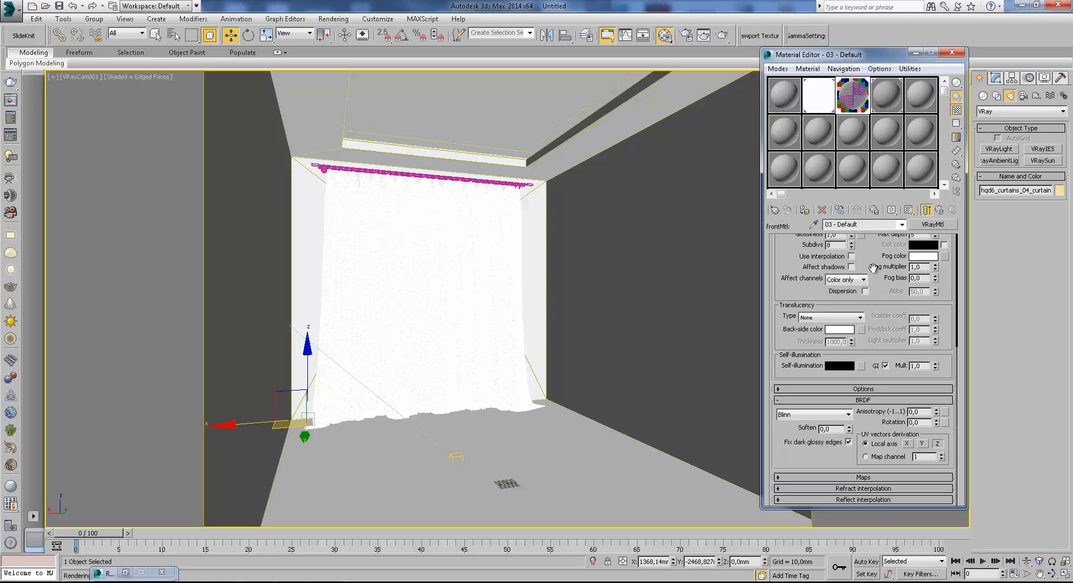
click(845, 478)
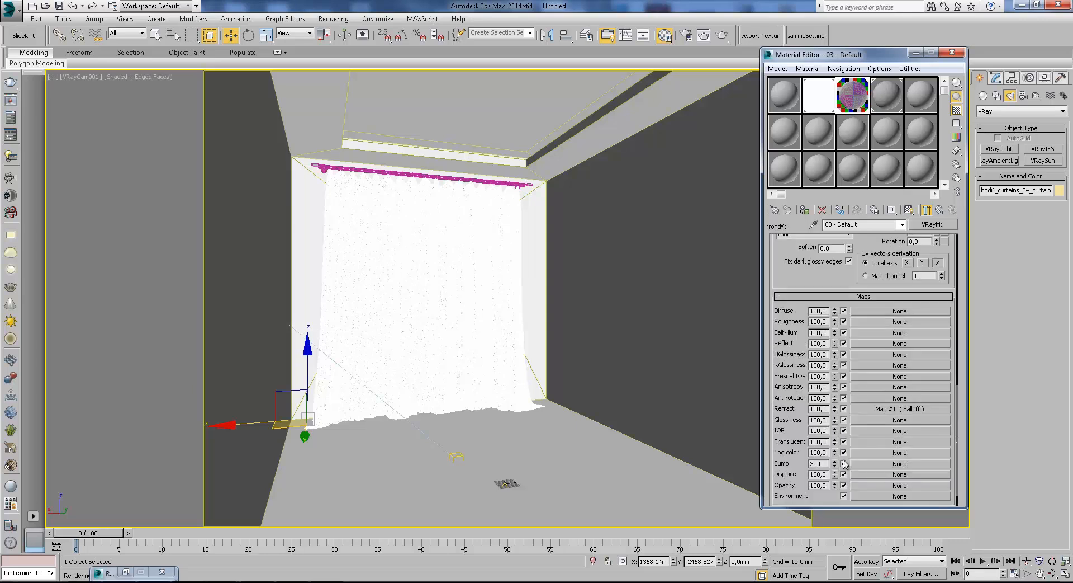
drag(826, 409, 737, 408)
drag(840, 276, 841, 273)
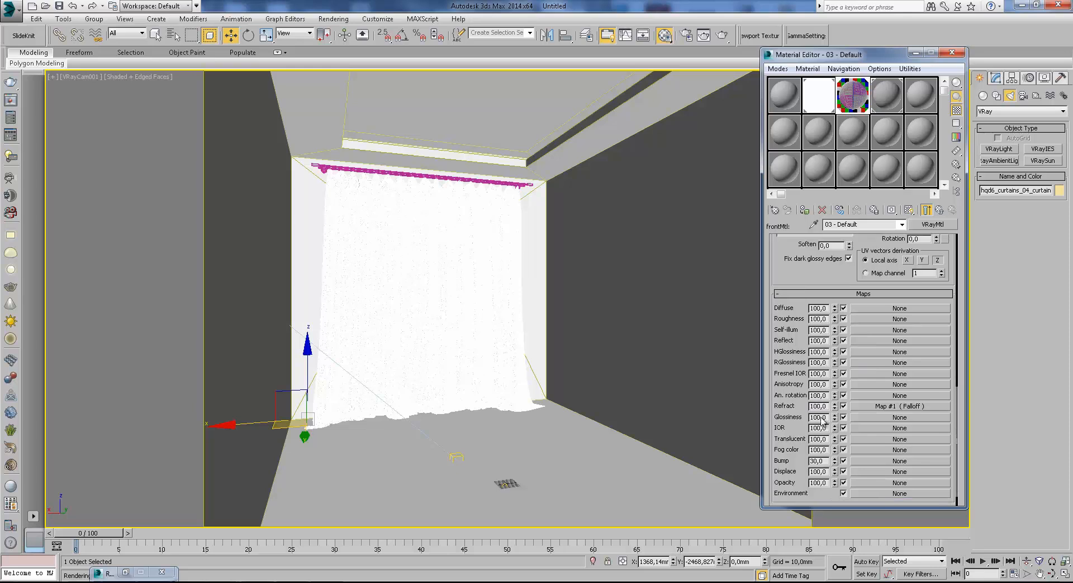
drag(824, 406, 772, 396)
text(50)
key(Return)
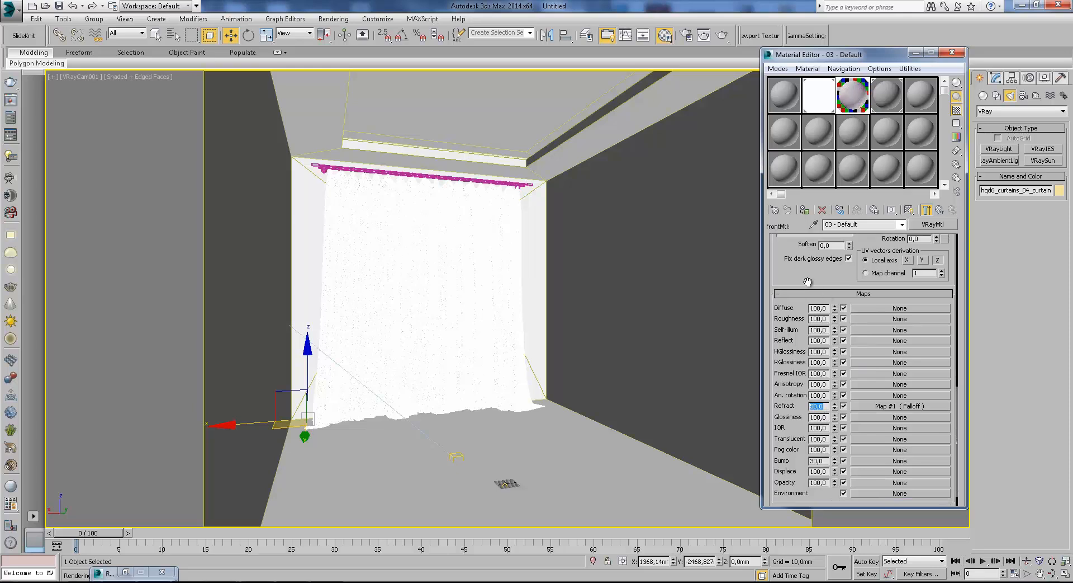
Enable Affect shadows for the front material's refraction.
scroll(808, 274, up, 5)
scroll(852, 356, up, 5)
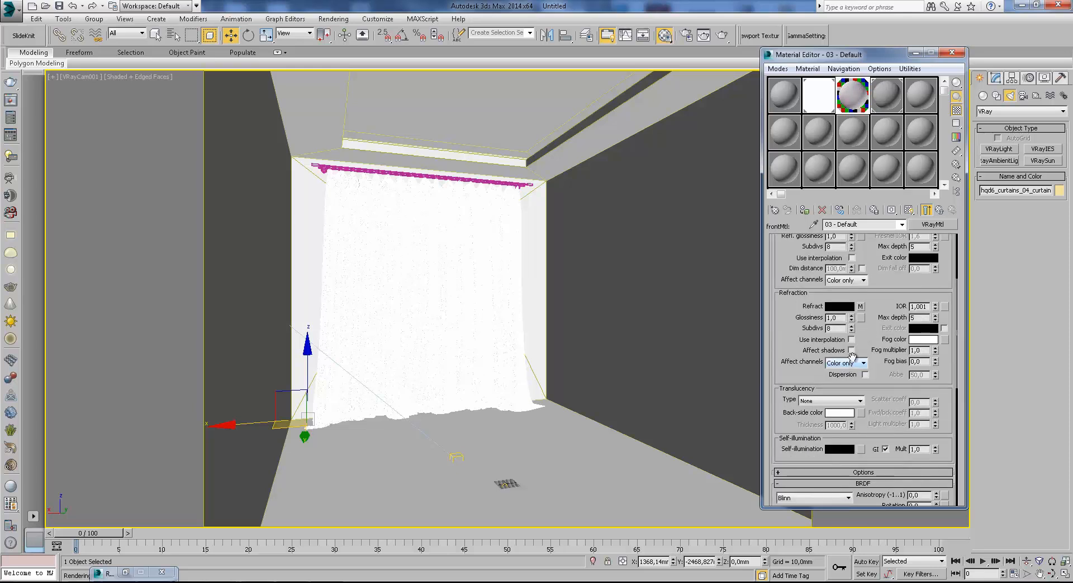
click(851, 350)
click(723, 35)
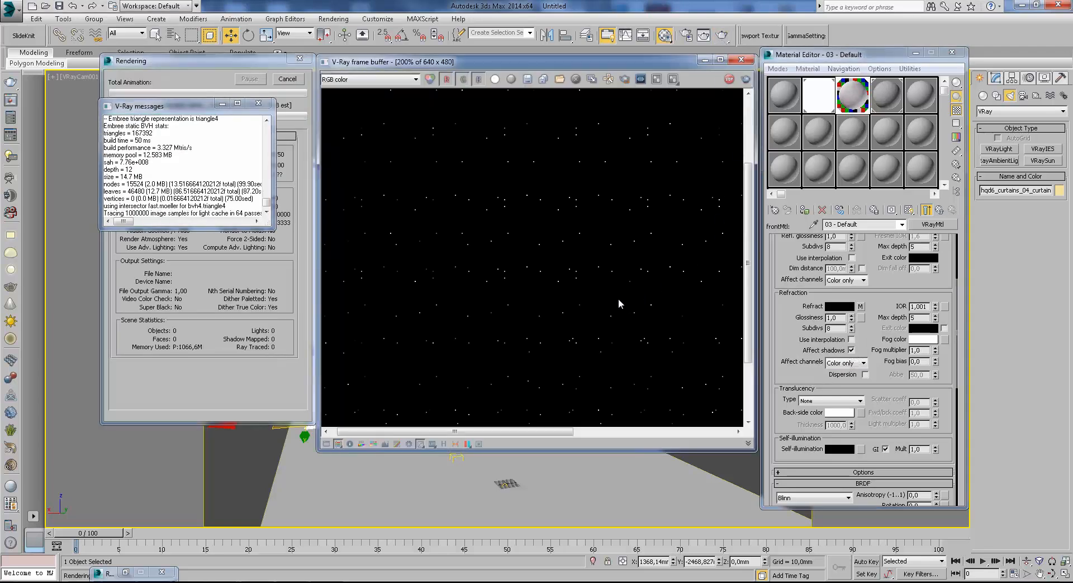
scroll(618, 299, down, 1)
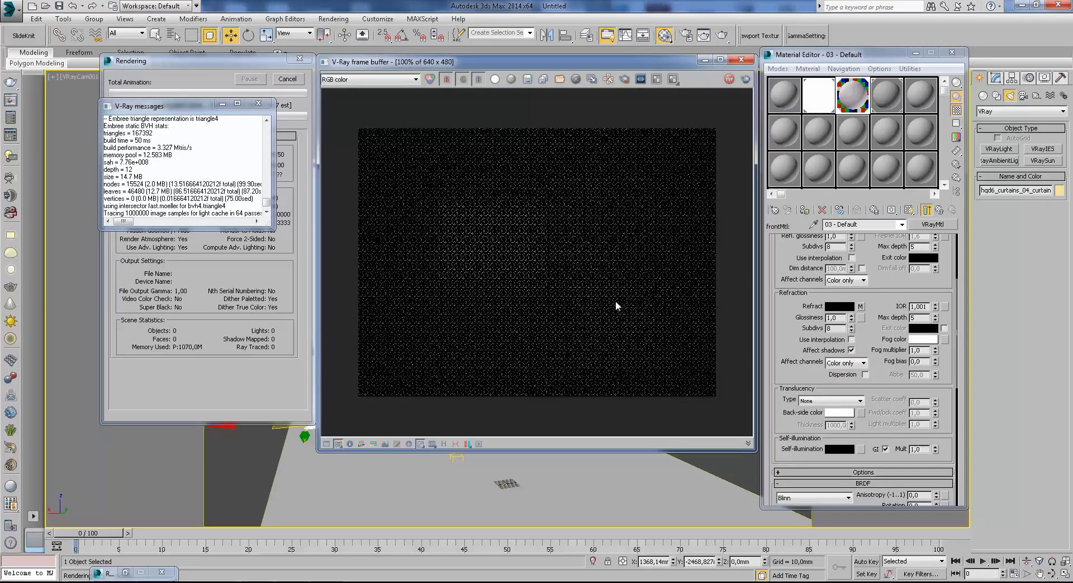
click(260, 107)
click(290, 82)
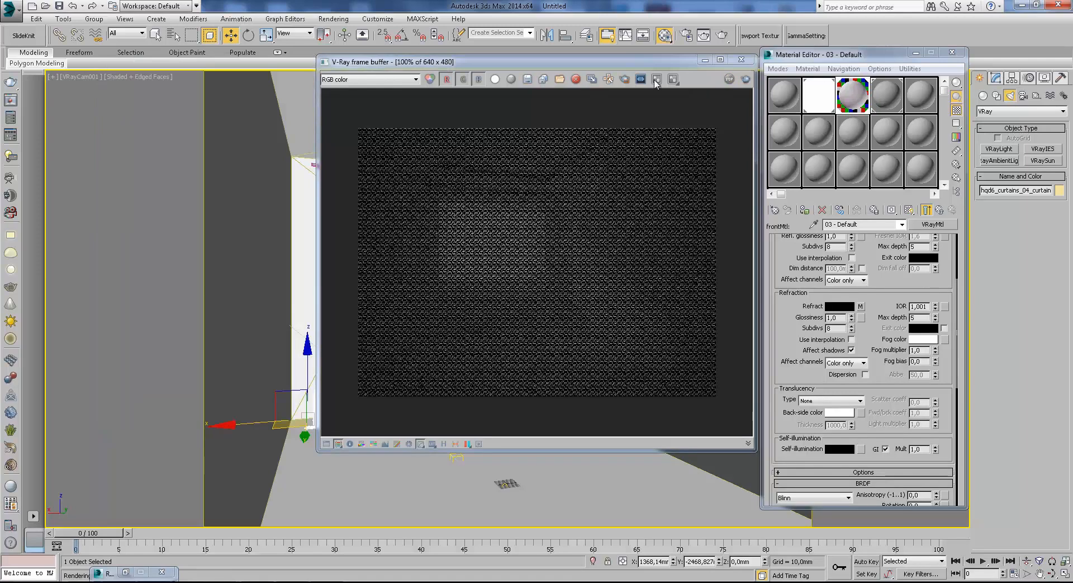
Define a render region around the curtain and window in the frame buffer and render only that area.
click(624, 79)
drag(407, 147, 597, 361)
click(723, 35)
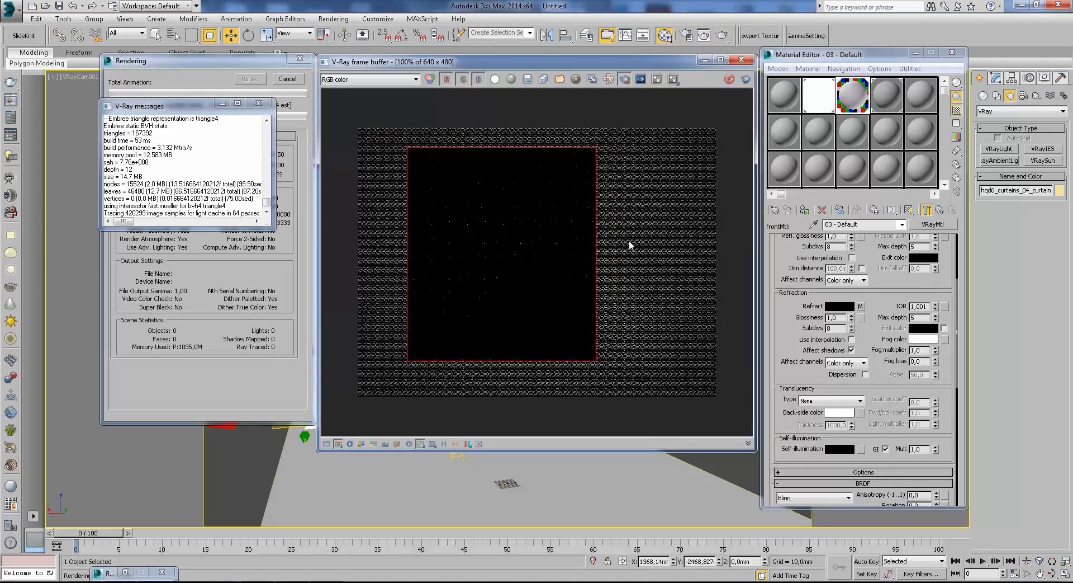
Examine the curtain and window area in the frame buffer at 100% and 200% while the light cache builds.
scroll(479, 209, up, 1)
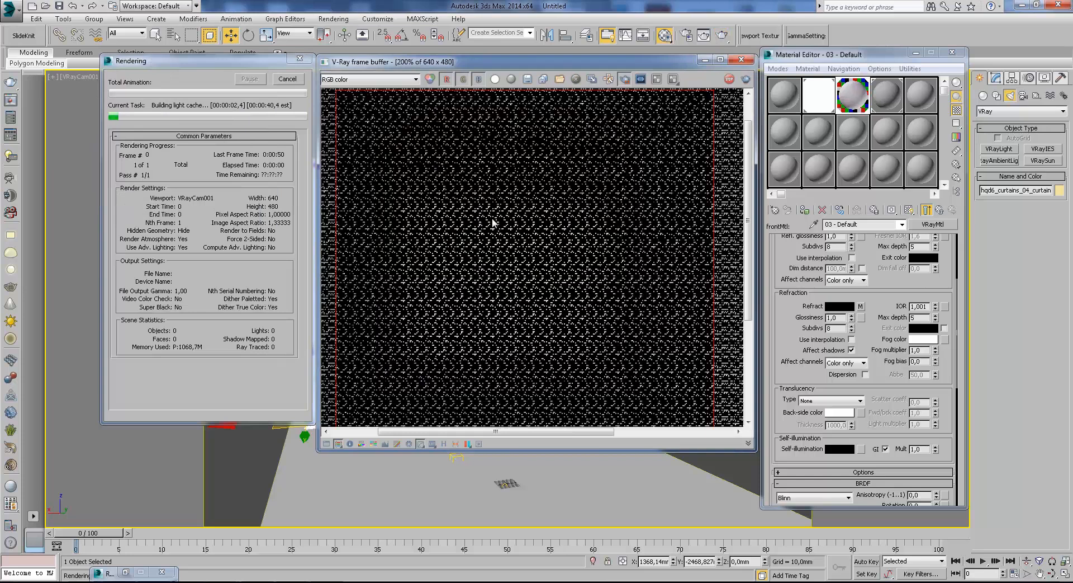
scroll(493, 223, down, 1)
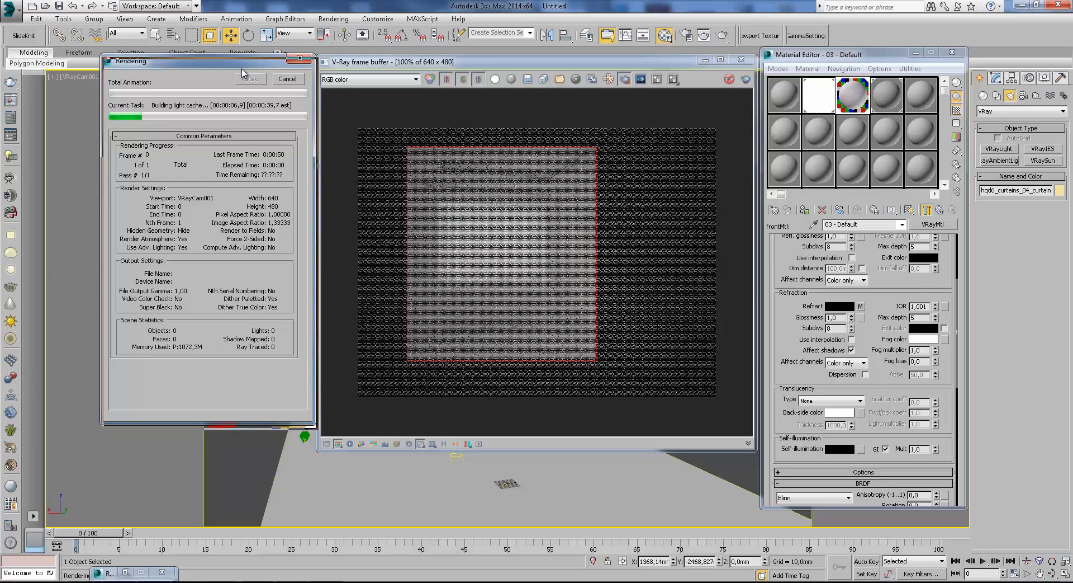
drag(312, 428, 312, 450)
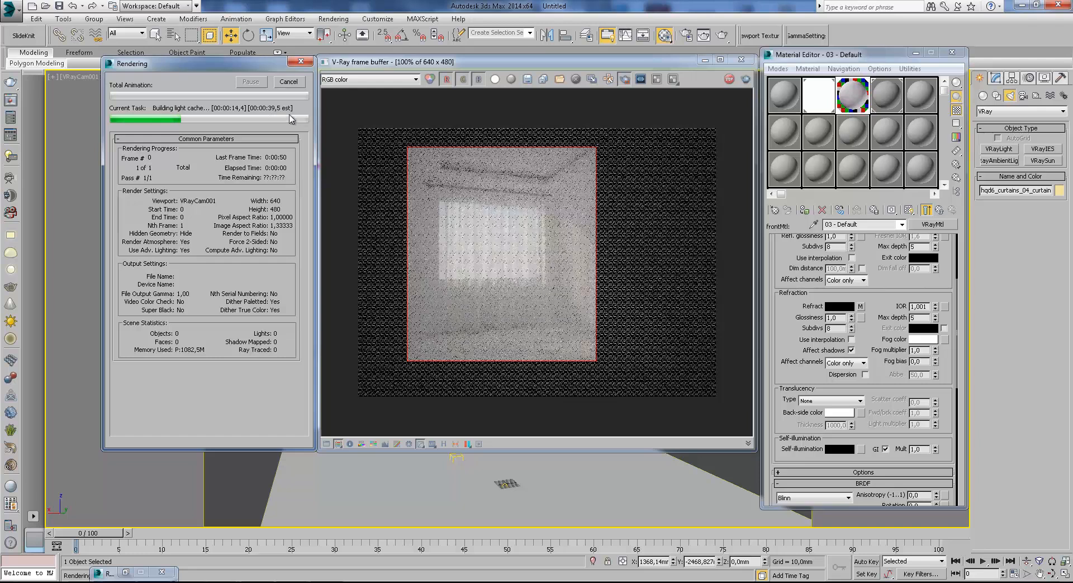
click(504, 263)
scroll(504, 263, up, 1)
scroll(504, 264, down, 1)
scroll(486, 266, up, 1)
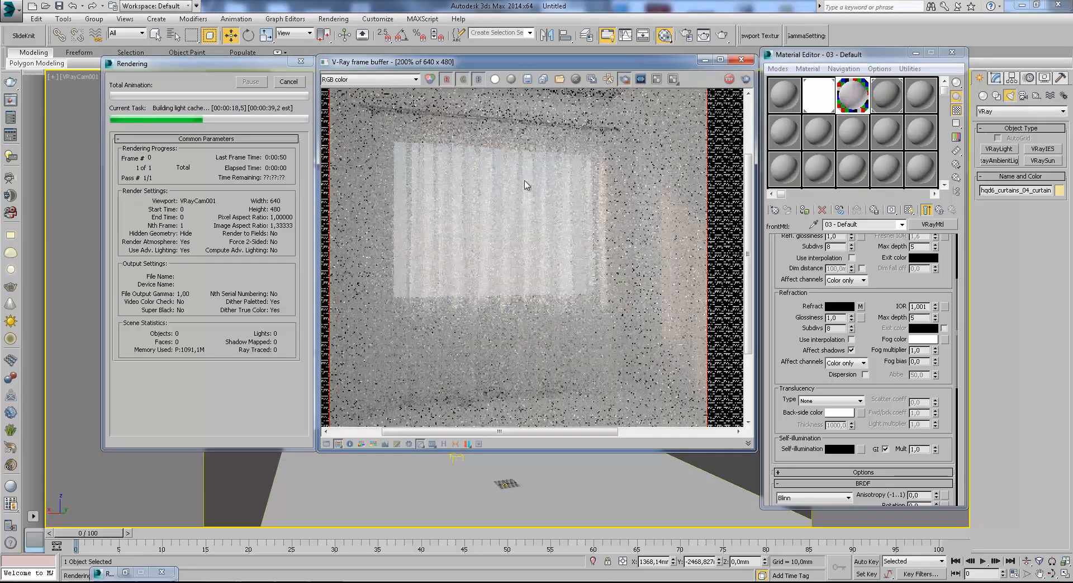
middle_drag(660, 285, 643, 282)
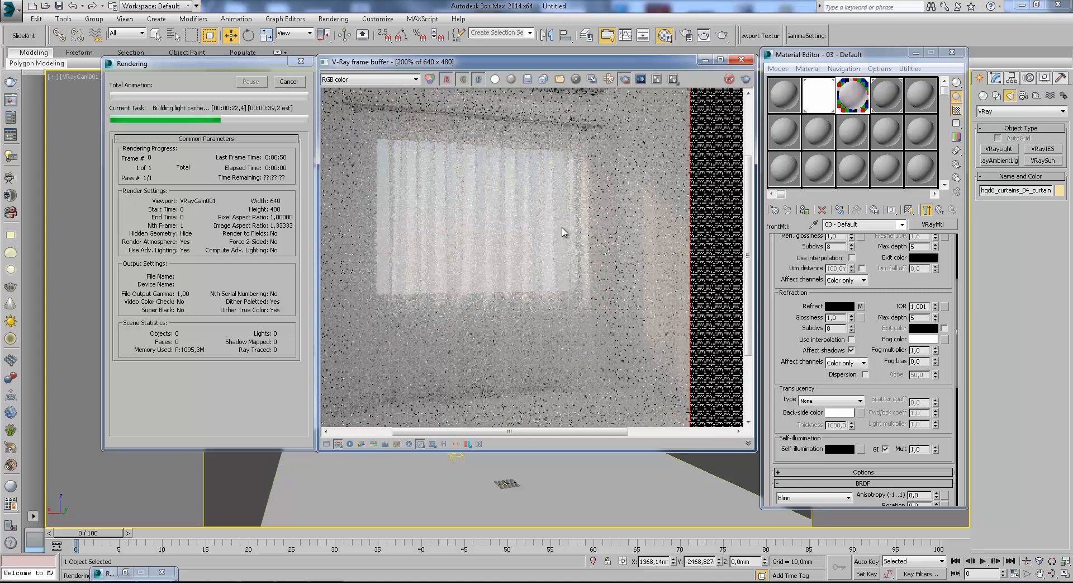
middle_drag(563, 232, 638, 229)
scroll(628, 223, down, 2)
scroll(428, 219, up, 2)
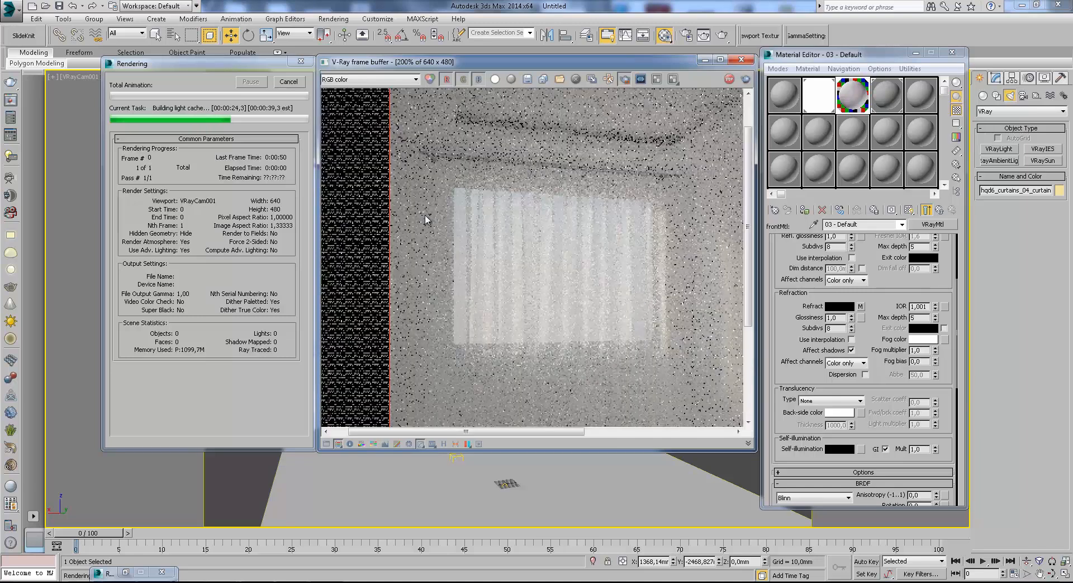
middle_drag(618, 259, 629, 203)
middle_drag(647, 258, 591, 242)
scroll(686, 255, down, 2)
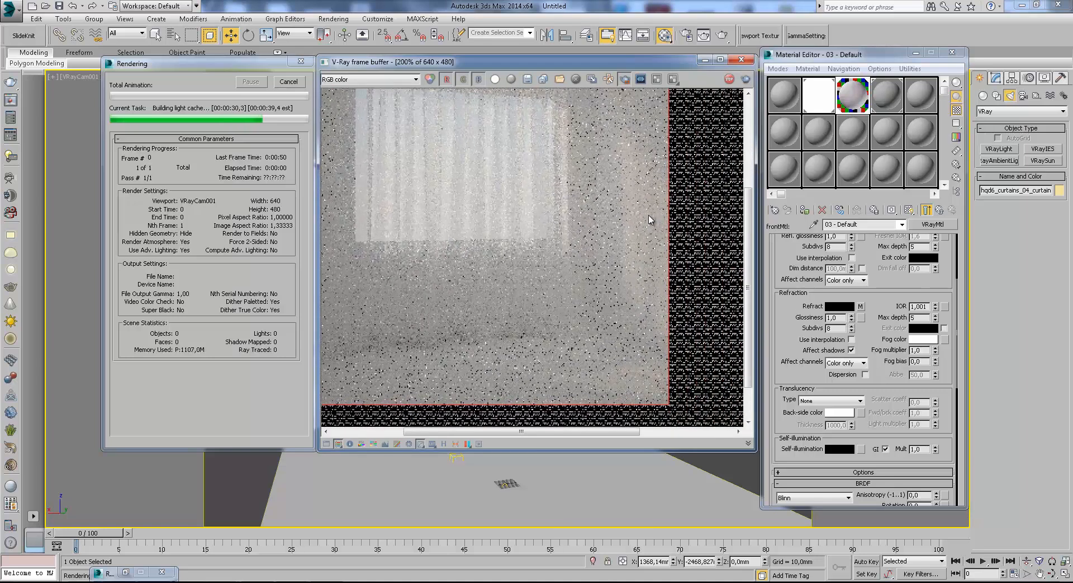
scroll(653, 260, down, 1)
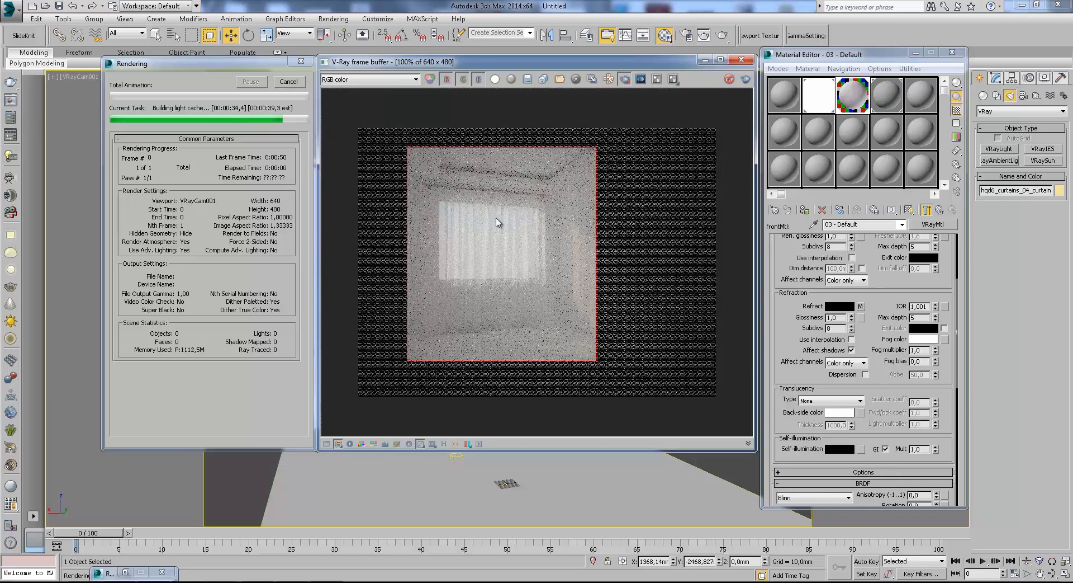
scroll(500, 221, up, 2)
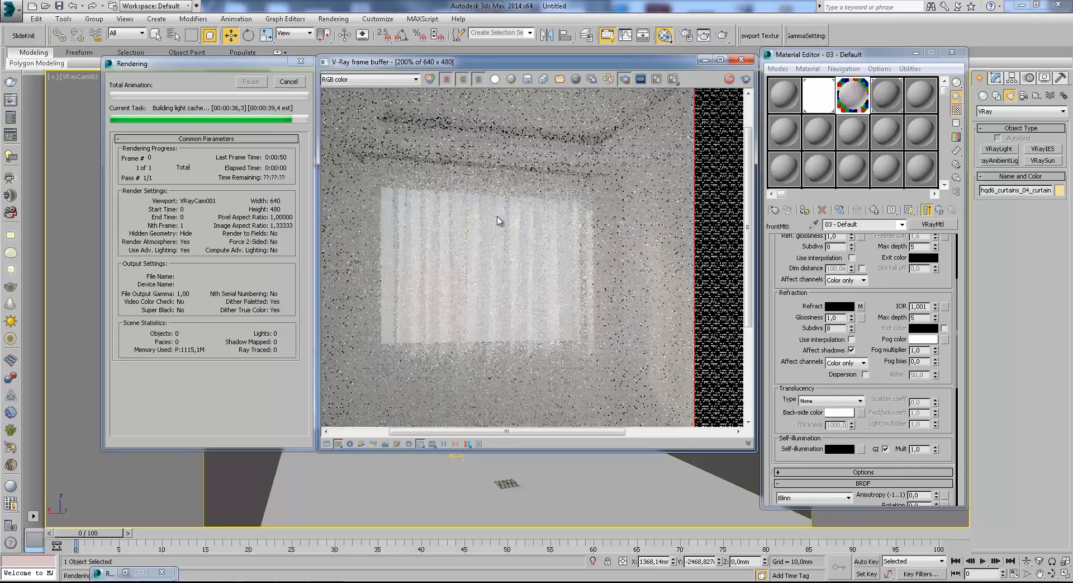
middle_drag(435, 243, 504, 237)
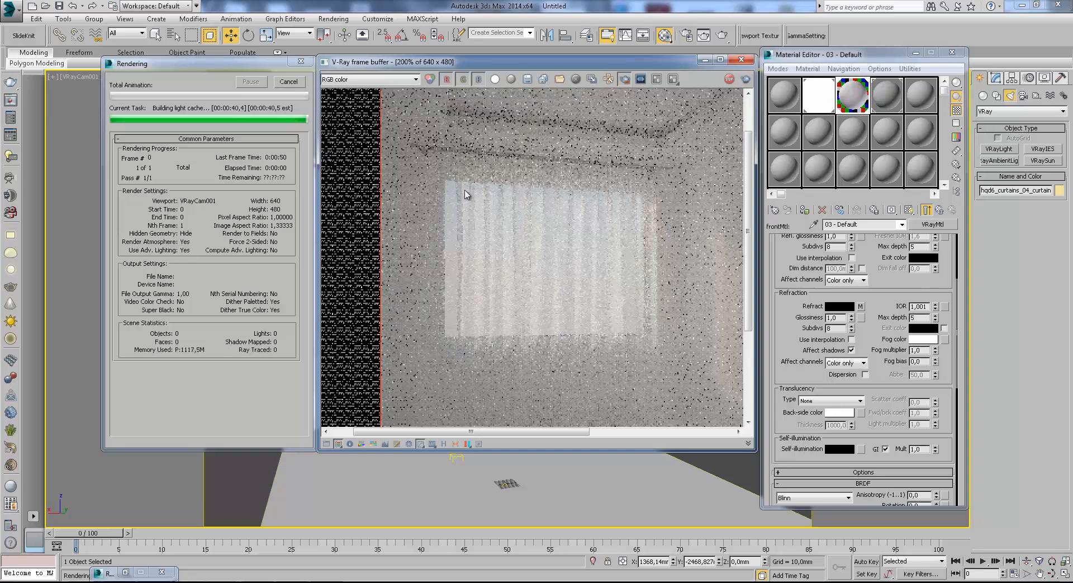
Inspect the curtain folds, its lower hem and the surrounding walls up close as the final region render comes in.
scroll(507, 238, up, 2)
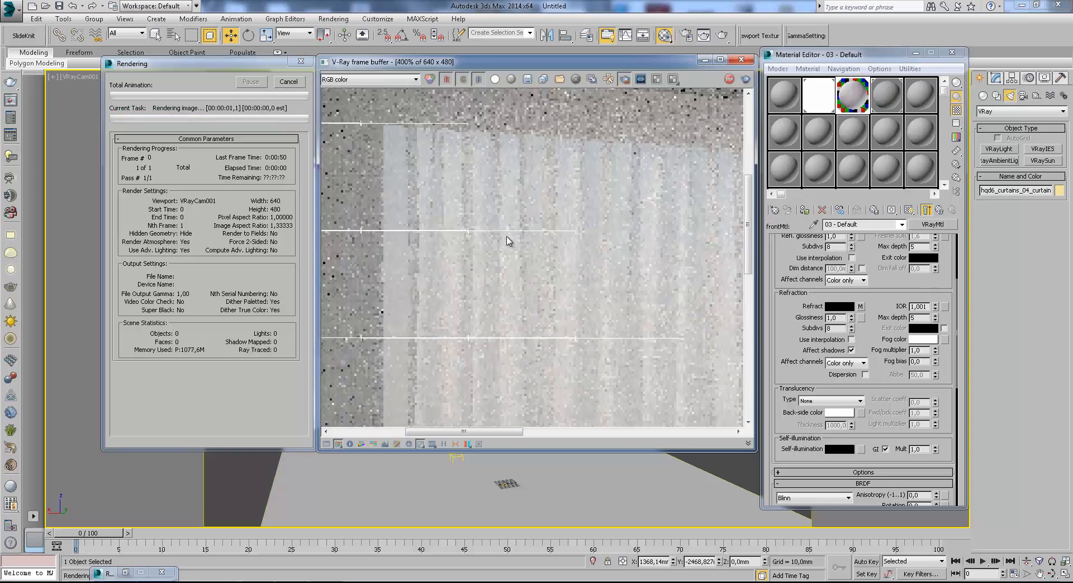
scroll(507, 241, down, 2)
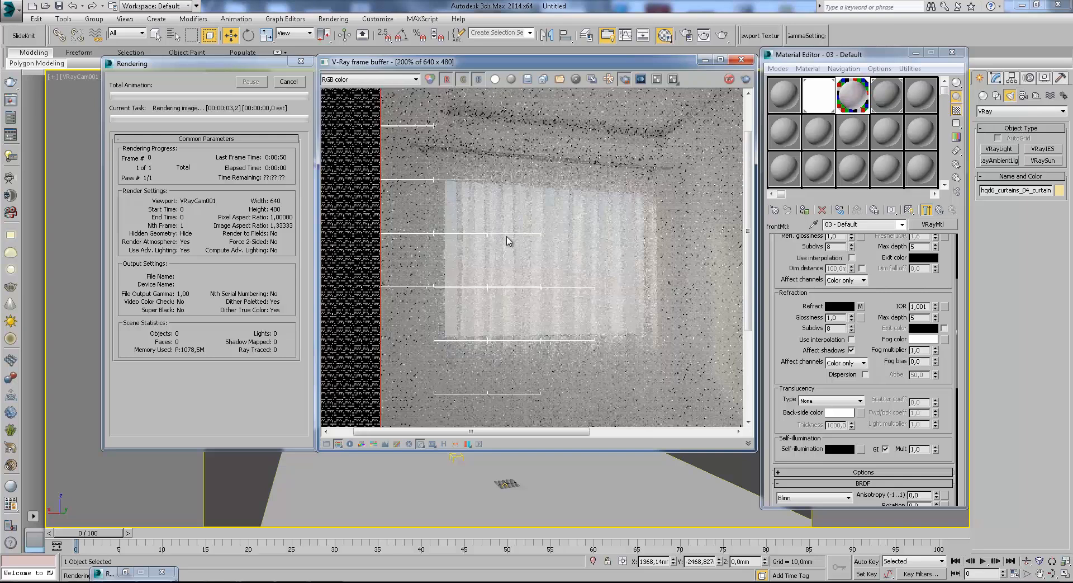
scroll(425, 246, up, 2)
scroll(453, 244, down, 2)
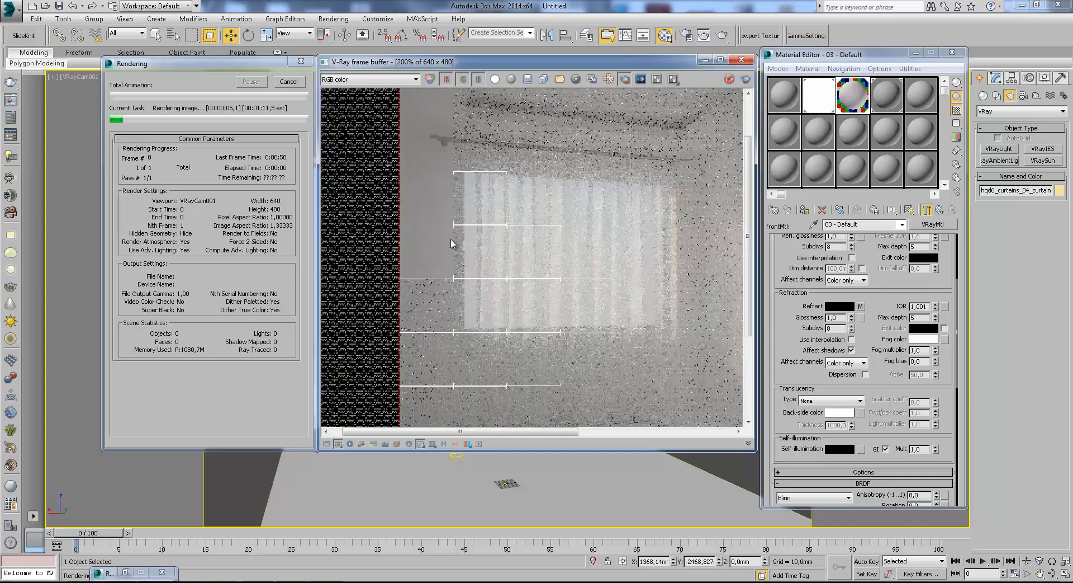
middle_drag(458, 206, 478, 157)
scroll(467, 264, up, 1)
drag(486, 156, 475, 307)
scroll(480, 298, down, 1)
middle_drag(492, 321, 499, 269)
scroll(495, 304, up, 1)
scroll(499, 273, down, 1)
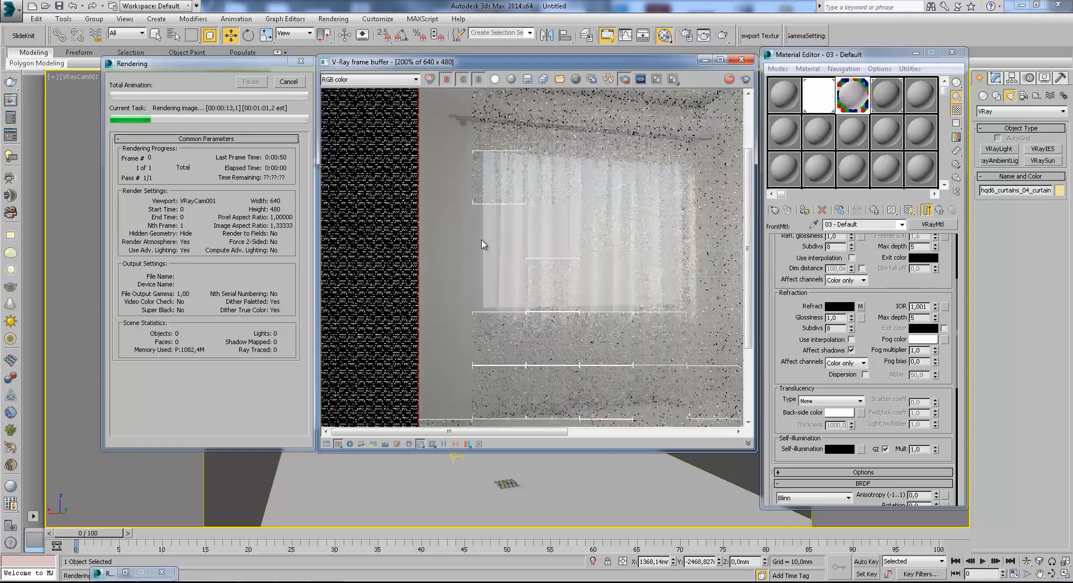
middle_drag(591, 344, 533, 326)
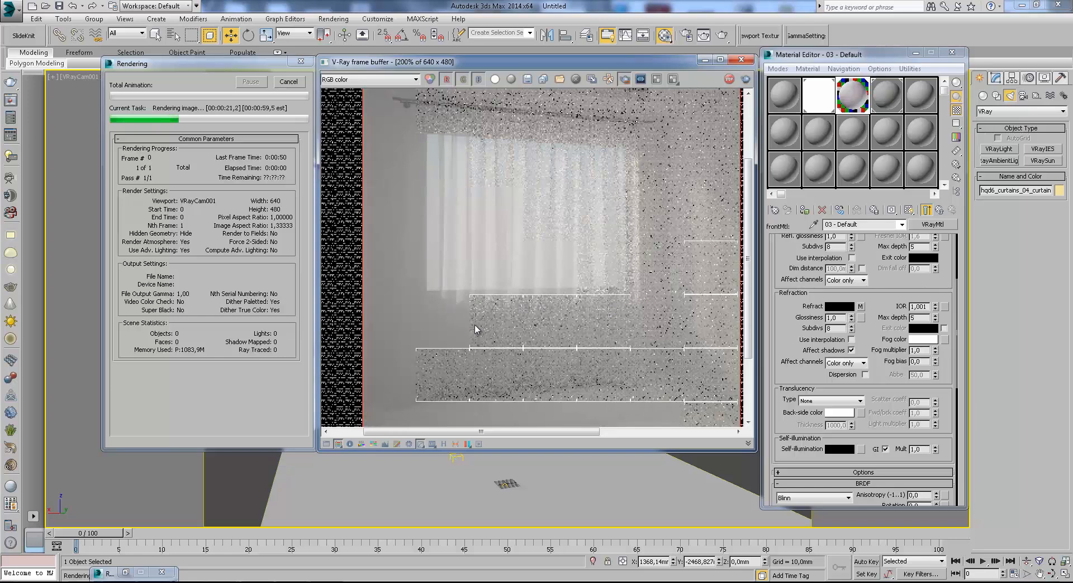
scroll(464, 312, up, 1)
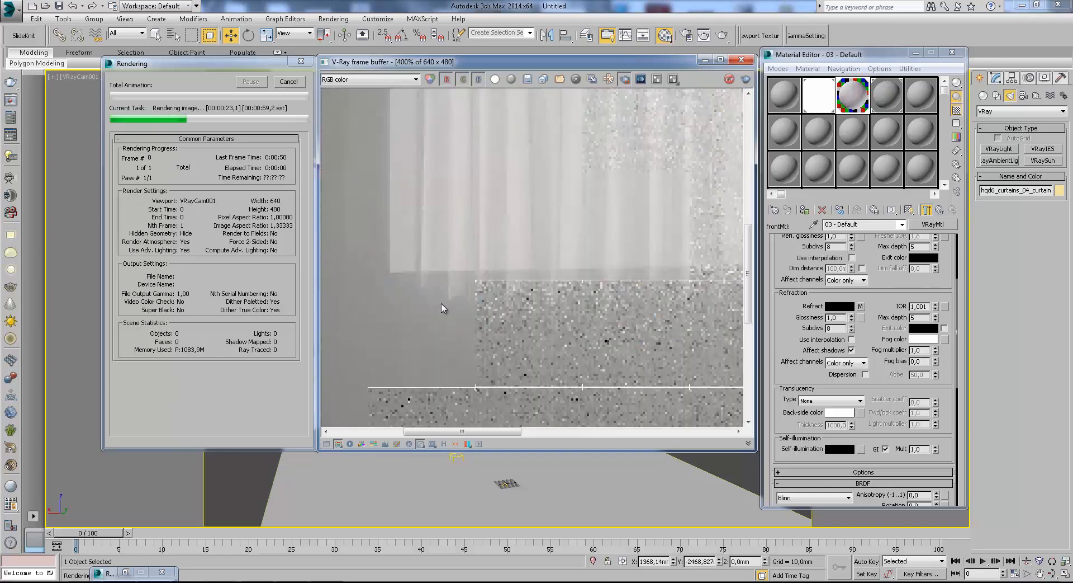
scroll(526, 283, down, 1)
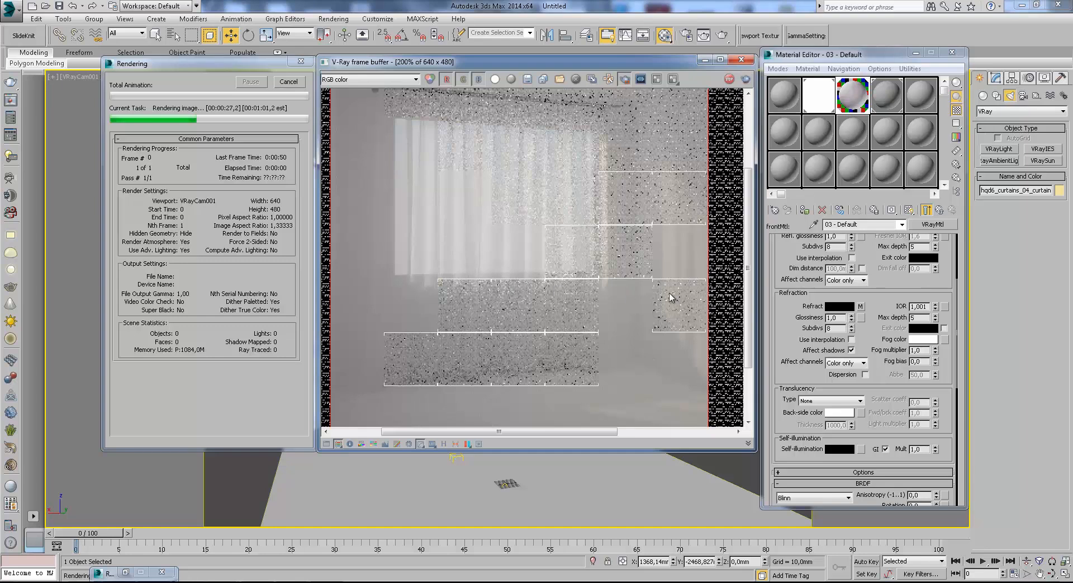
middle_drag(673, 297, 597, 283)
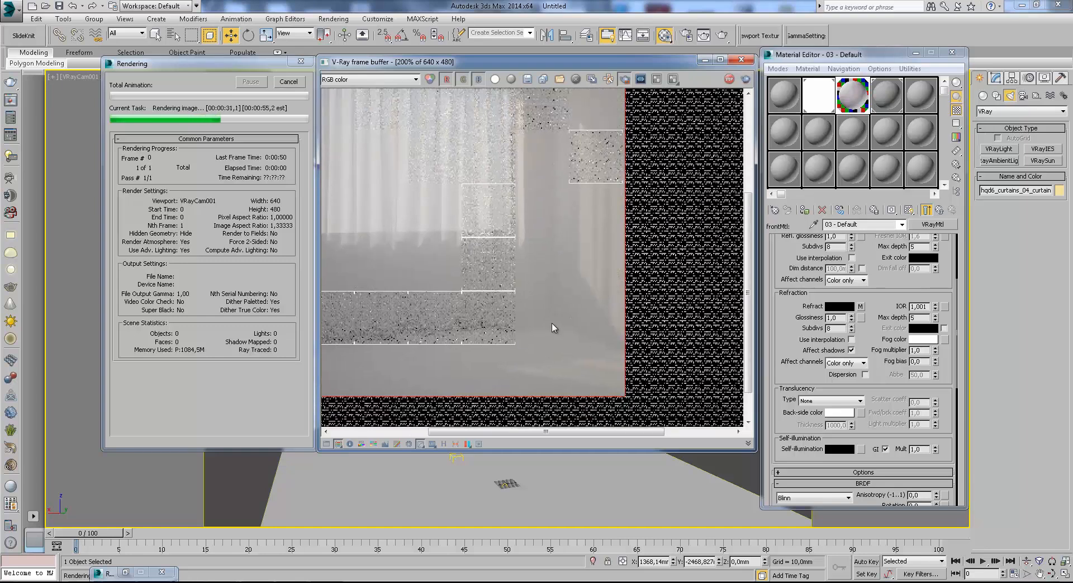
middle_drag(552, 323, 593, 344)
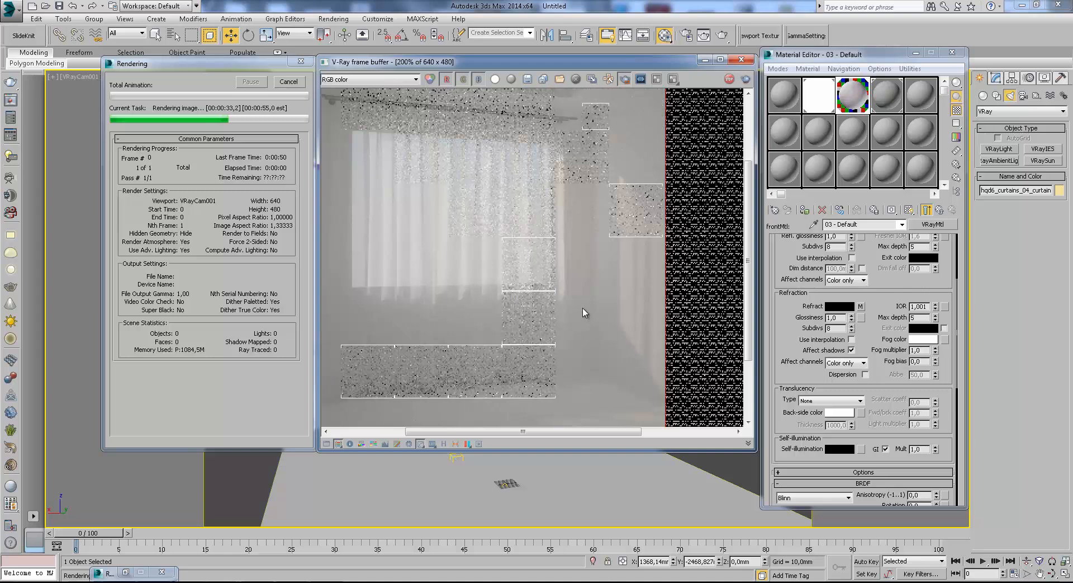
middle_drag(578, 148, 596, 223)
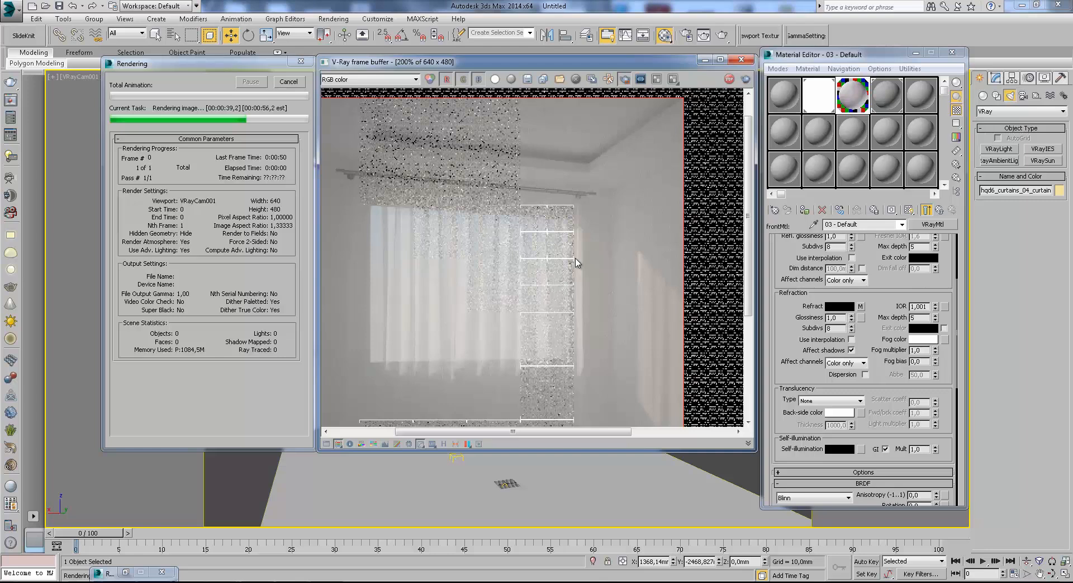
scroll(543, 275, down, 1)
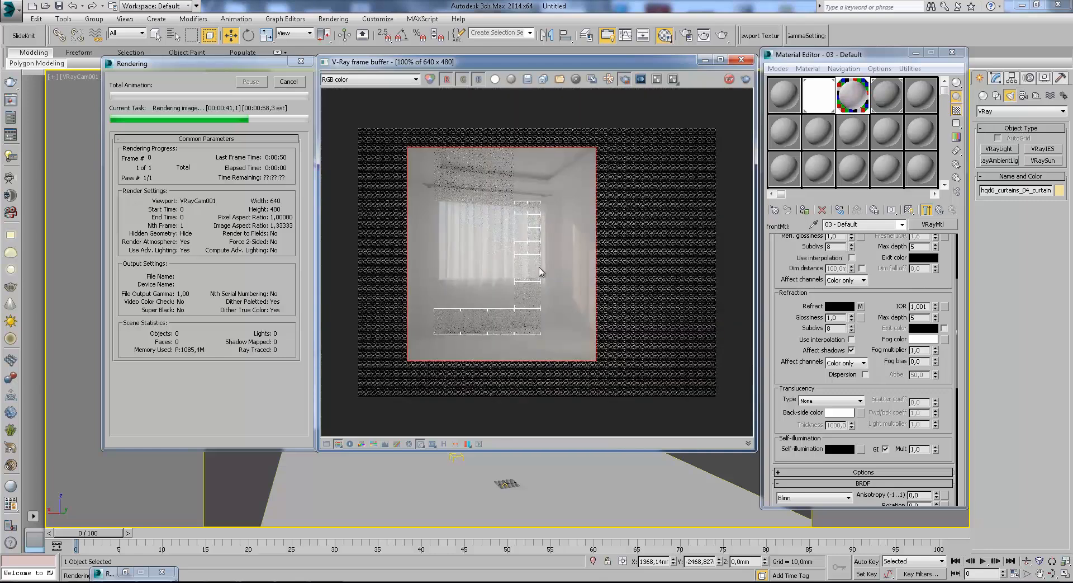
scroll(486, 272, up, 1)
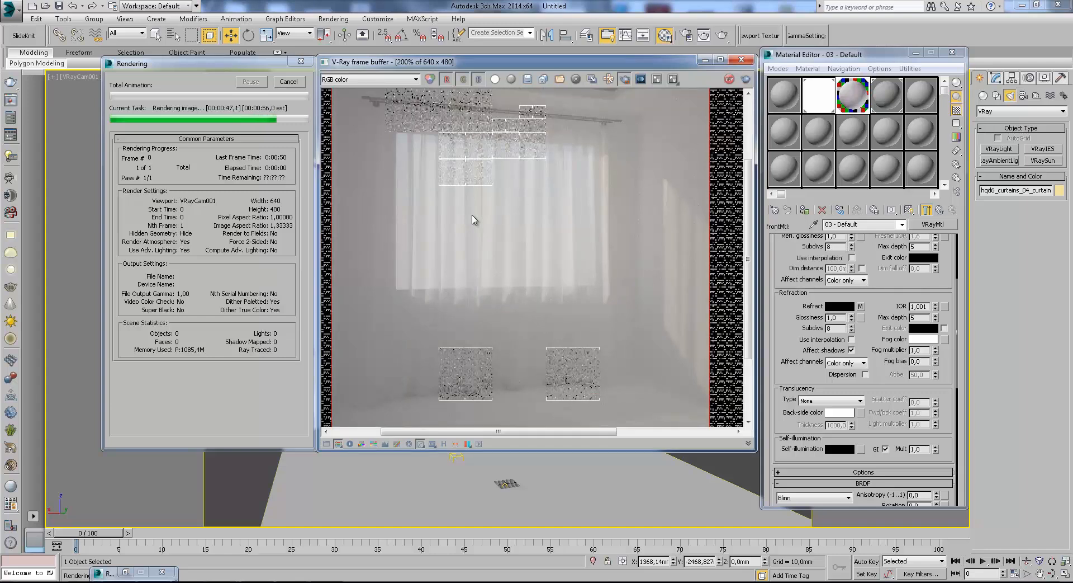
scroll(538, 283, down, 2)
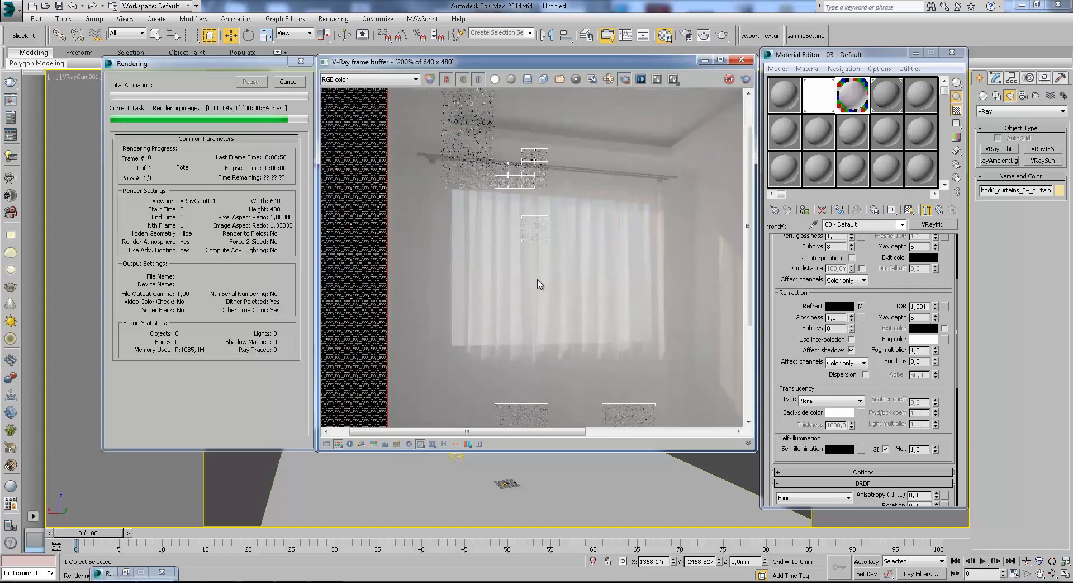
scroll(441, 186, up, 2)
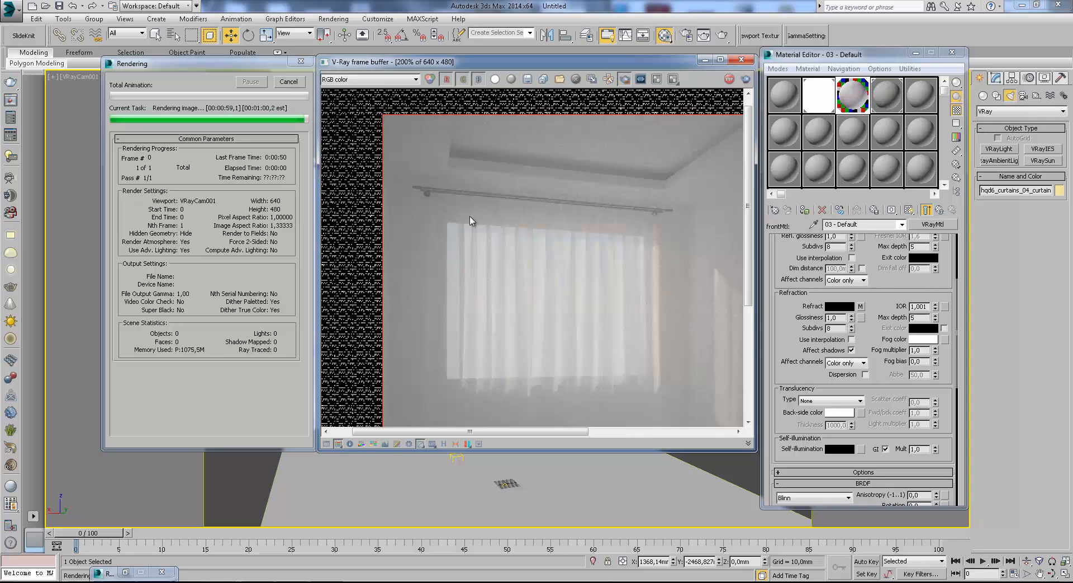
middle_drag(532, 261, 546, 196)
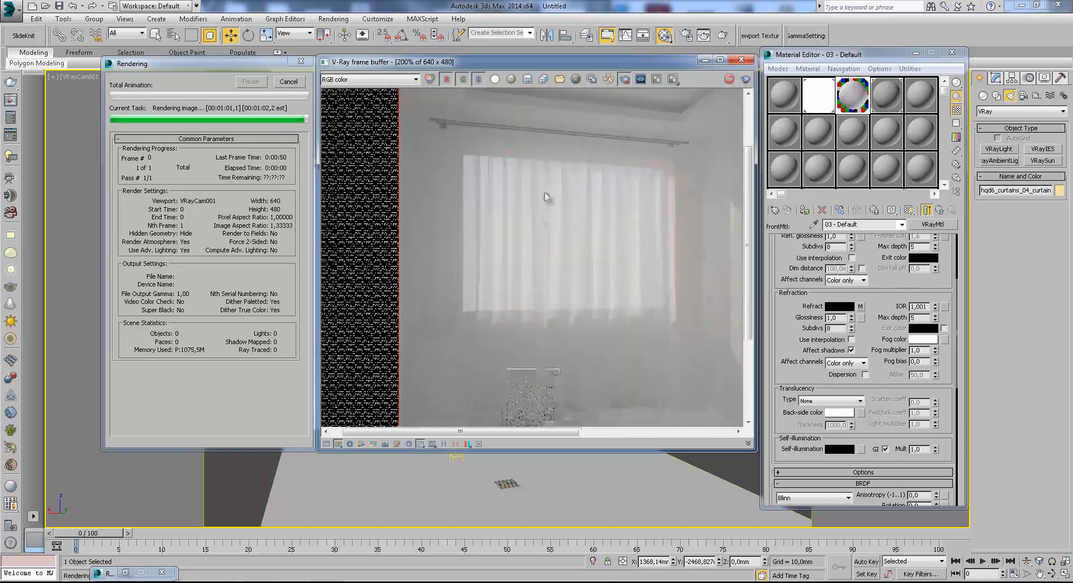
scroll(542, 207, down, 1)
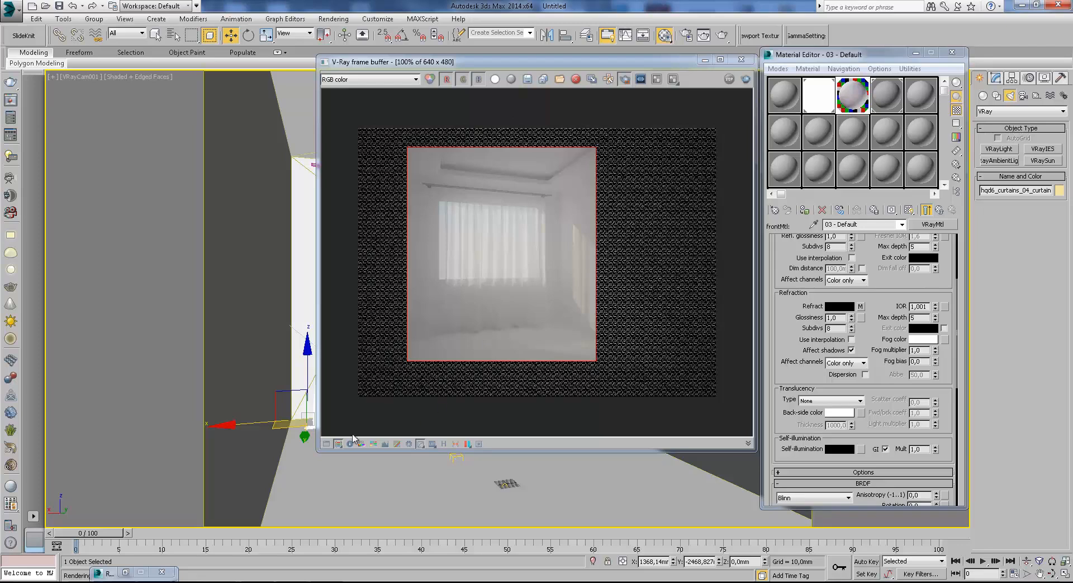
Duplicate the finished region render to the MAX frame buffer for comparison, then put both render windows out of the way.
click(163, 574)
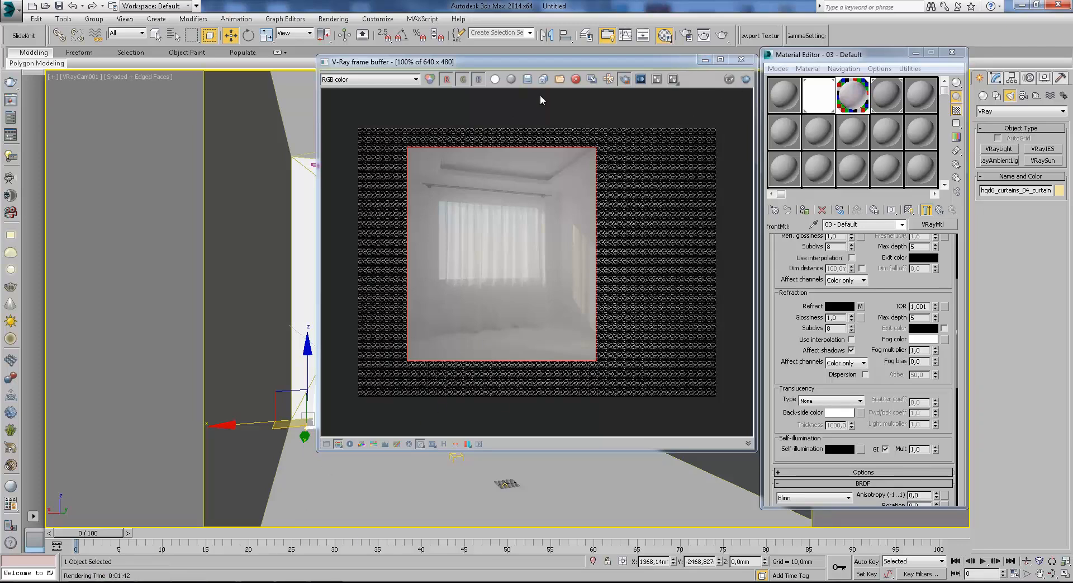
click(592, 79)
drag(553, 166, 247, 109)
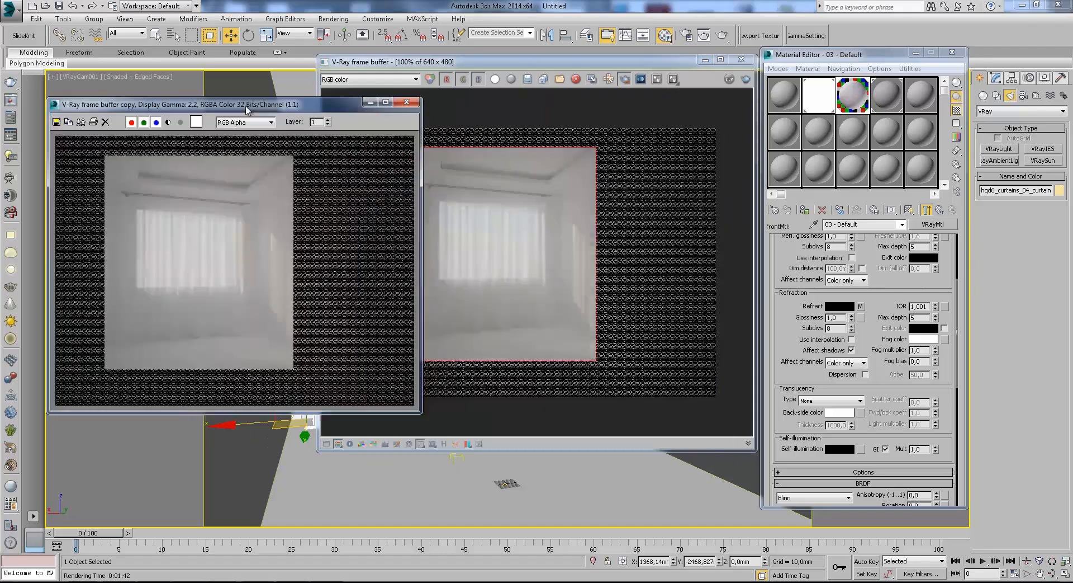
drag(548, 62, 587, 64)
click(770, 66)
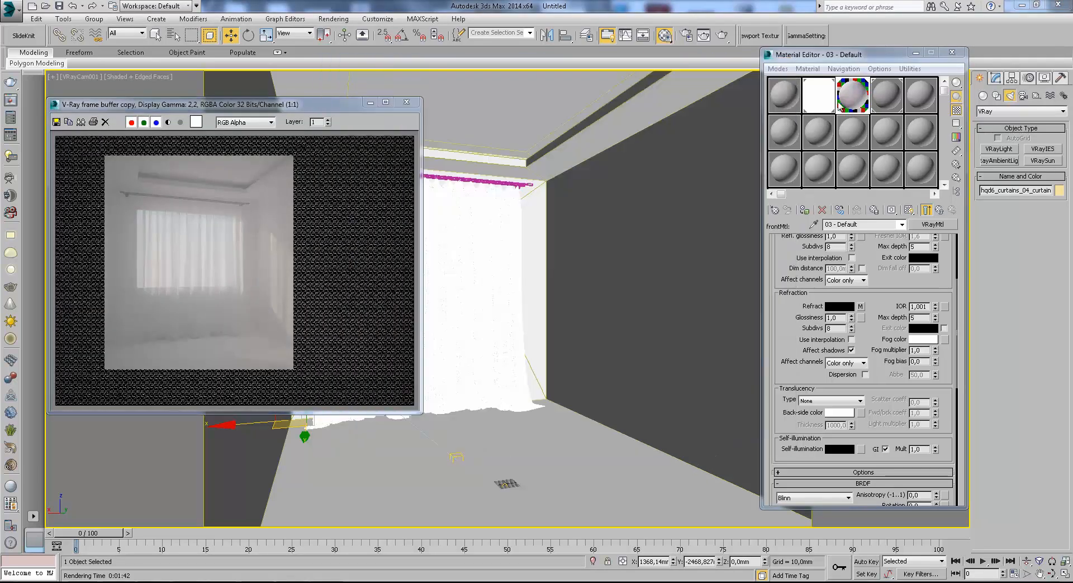
drag(889, 268, 901, 374)
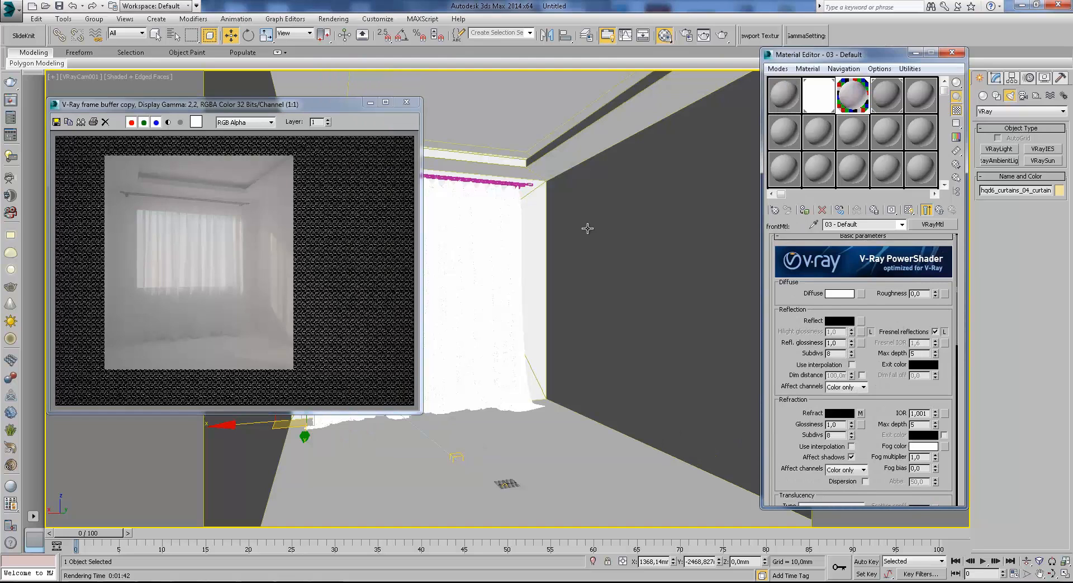
click(370, 102)
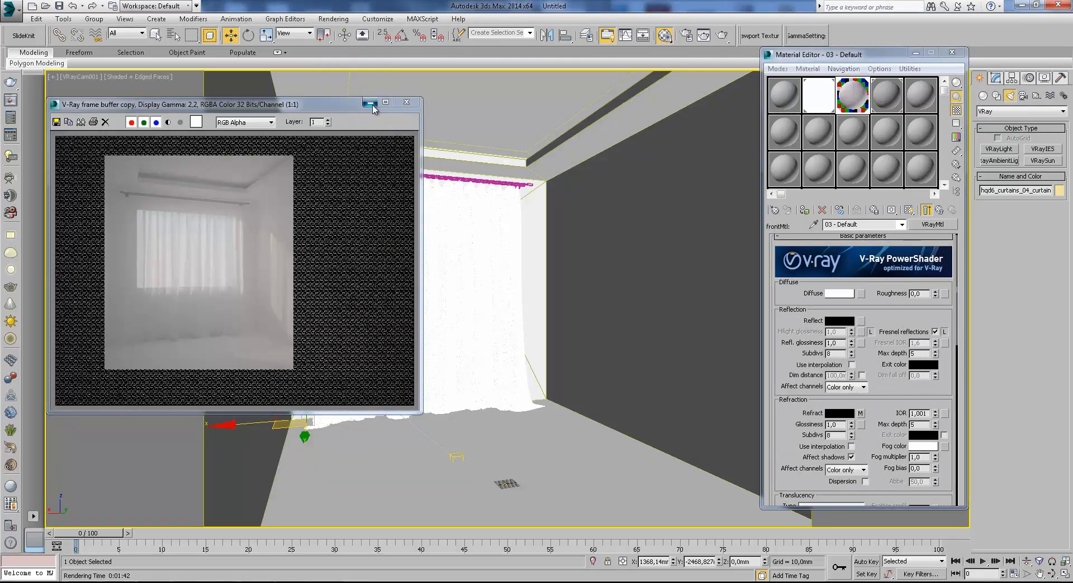
Exclude hqd6_curtains_04_curtains_01 from both illumination and shadow casting of the VRay mesh light in the window opening.
key(t)
scroll(499, 229, down, 10)
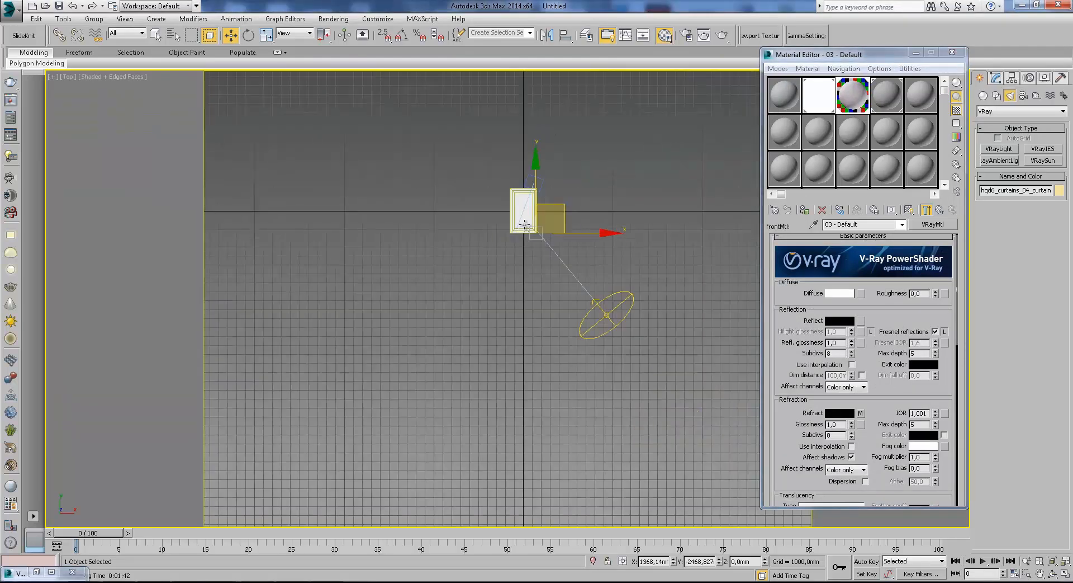
key(F3)
scroll(505, 182, up, 6)
mouse_move(507, 196)
middle_down()
mouse_move(534, 284)
mouse_move(536, 181)
middle_up()
click(535, 284)
scroll(536, 278, down, 3)
key(F3)
scroll(536, 181, up, 3)
click(536, 181)
scroll(573, 289, down, 3)
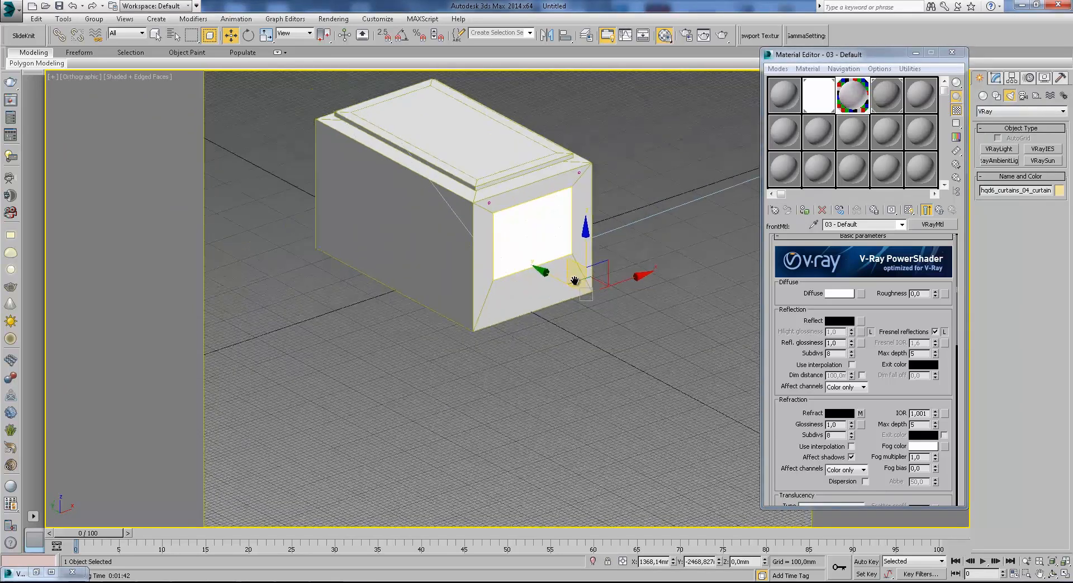
scroll(573, 280, up, 5)
alt+middle_drag(570, 294, 613, 292)
click(613, 292)
click(566, 225)
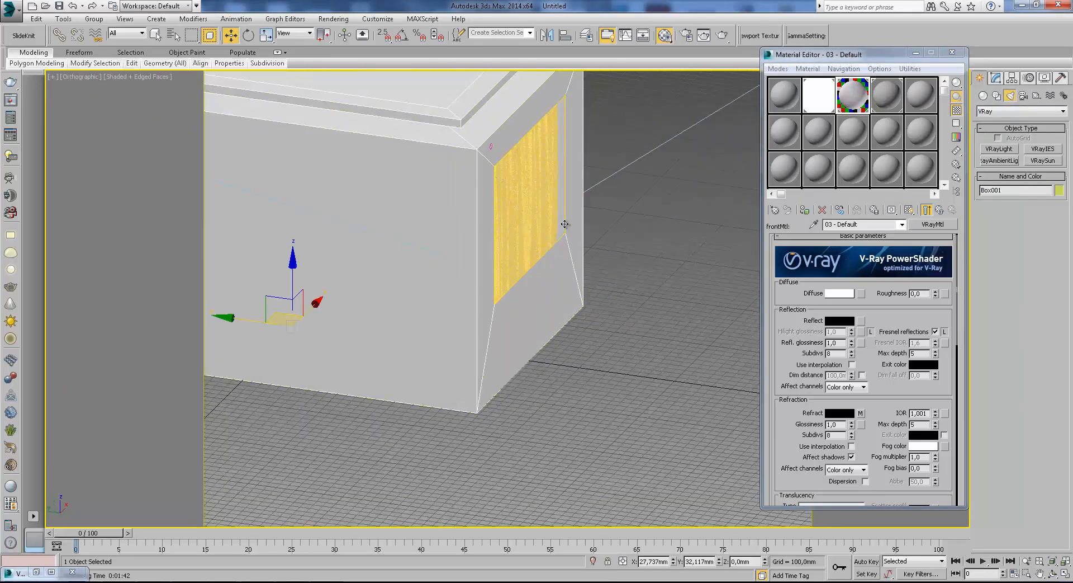
click(996, 78)
scroll(1057, 346, up, 3)
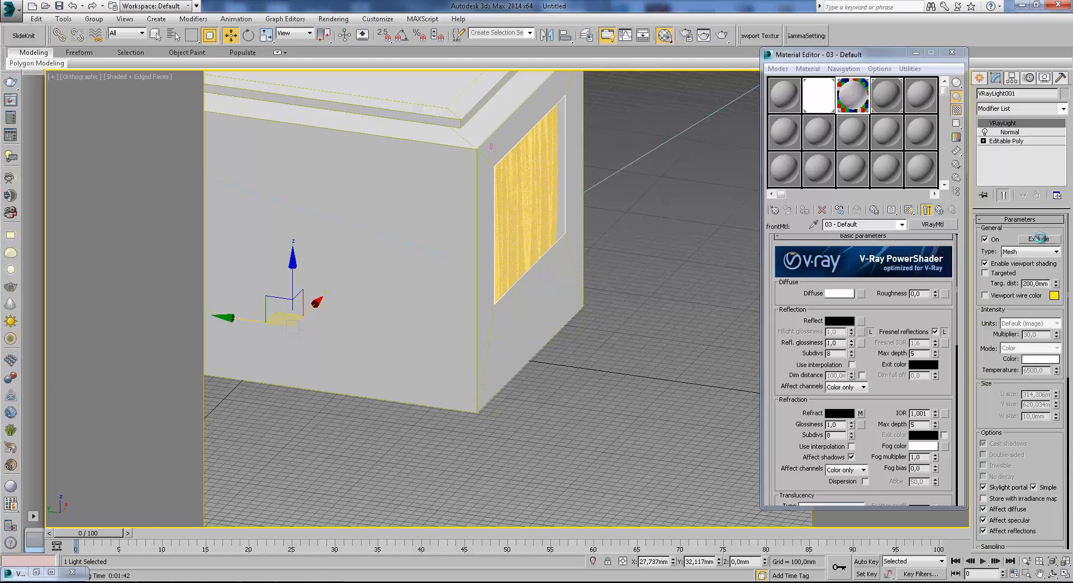
click(1039, 238)
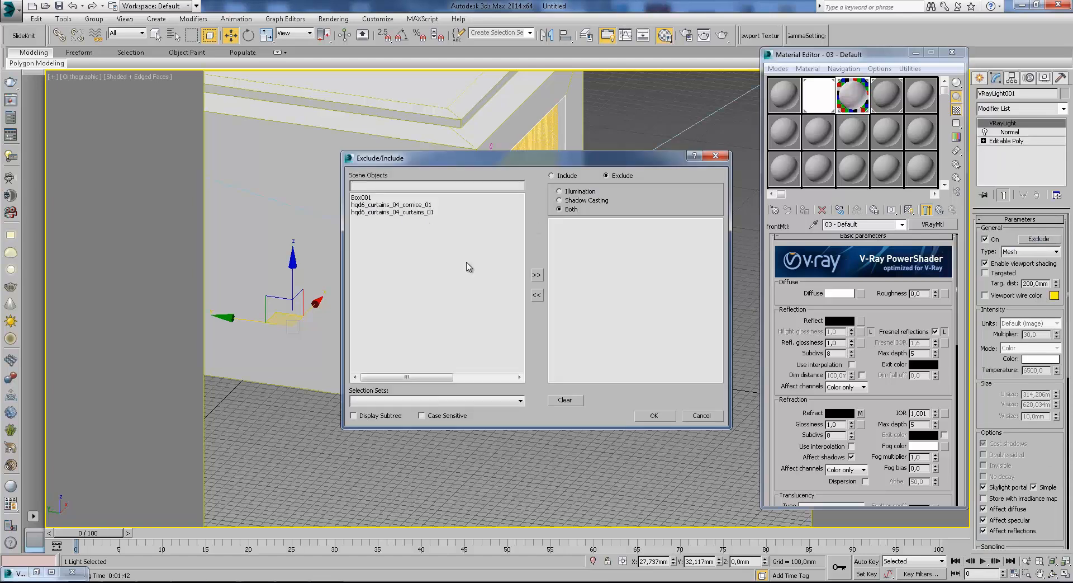
click(420, 213)
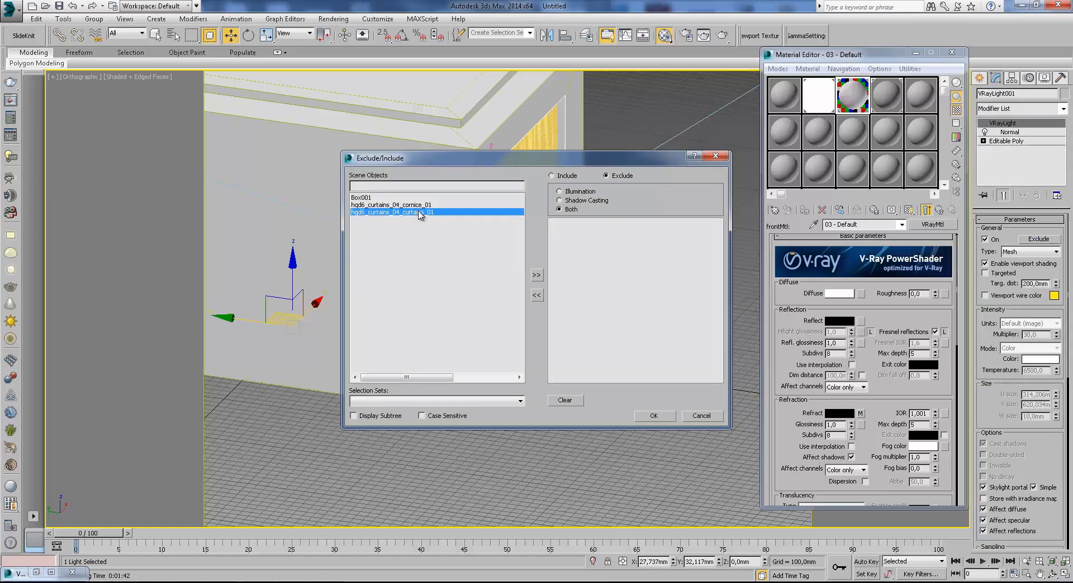
click(535, 275)
click(655, 415)
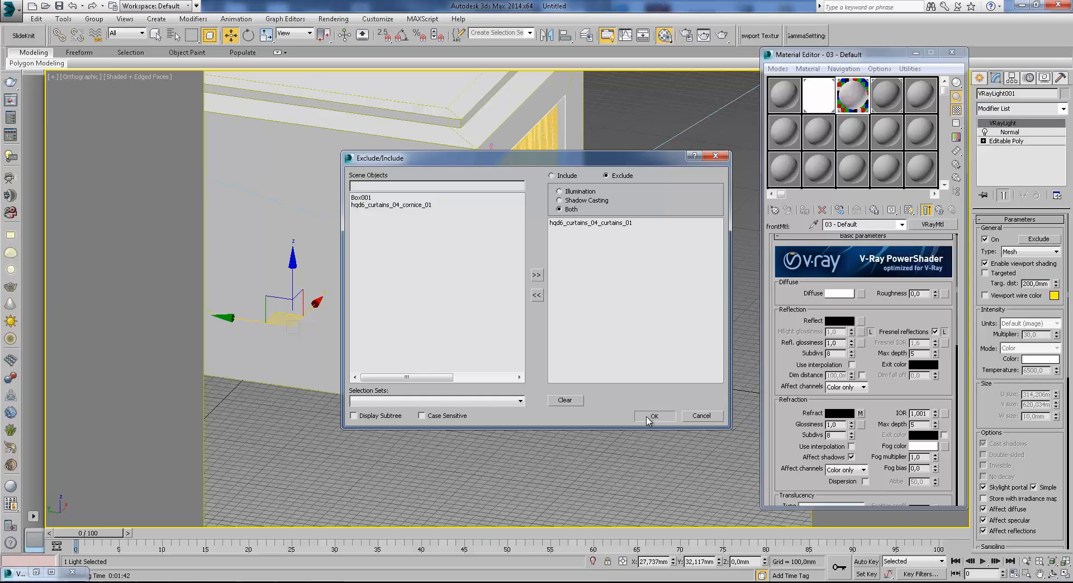
Examine how the curtain hangs against the window light and room shell from several angles, in shaded and wireframe display.
scroll(493, 212, up, 4)
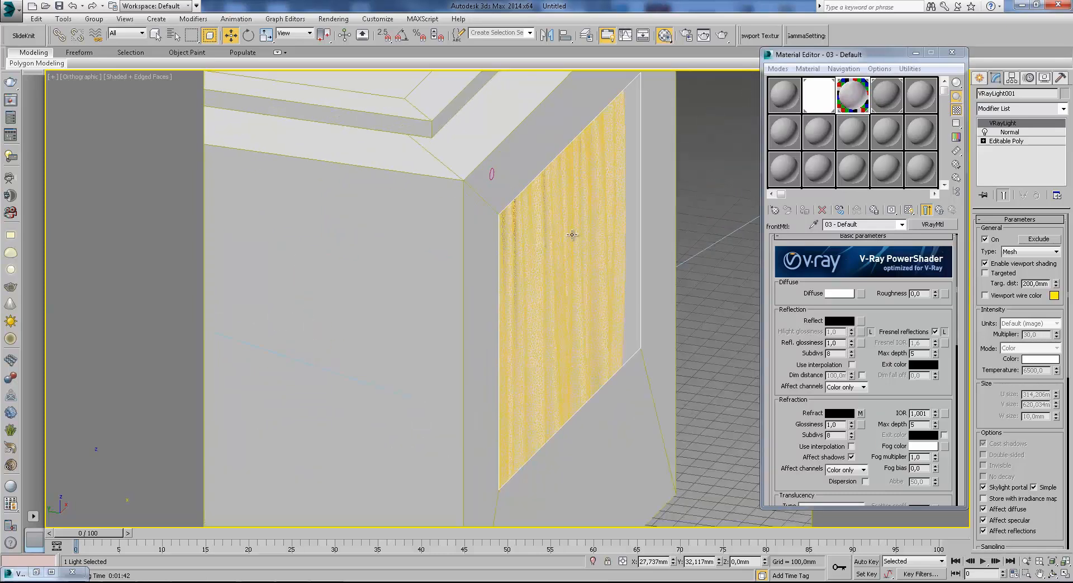
scroll(553, 247, down, 2)
alt+middle_drag(561, 264, 664, 294)
scroll(591, 252, down, 4)
key(F3)
scroll(563, 228, up, 4)
scroll(547, 228, up, 1)
scroll(545, 218, down, 4)
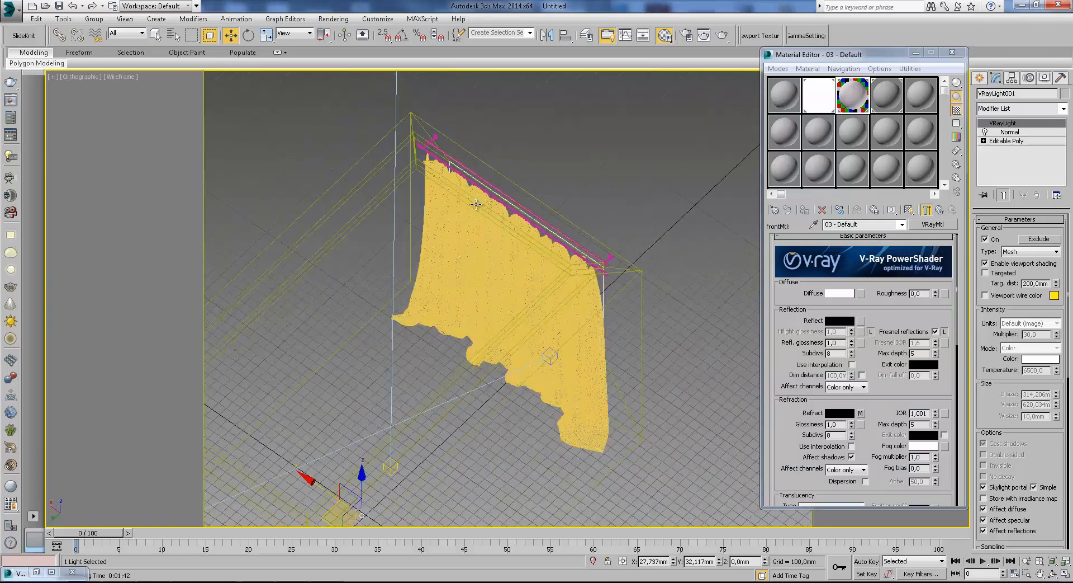
scroll(548, 224, up, 3)
mouse_move(551, 228)
alt+middle_down()
mouse_move(517, 217)
mouse_move(546, 239)
alt+middle_up()
scroll(517, 217, down, 4)
key(F3)
scroll(531, 237, down, 2)
key(F3)
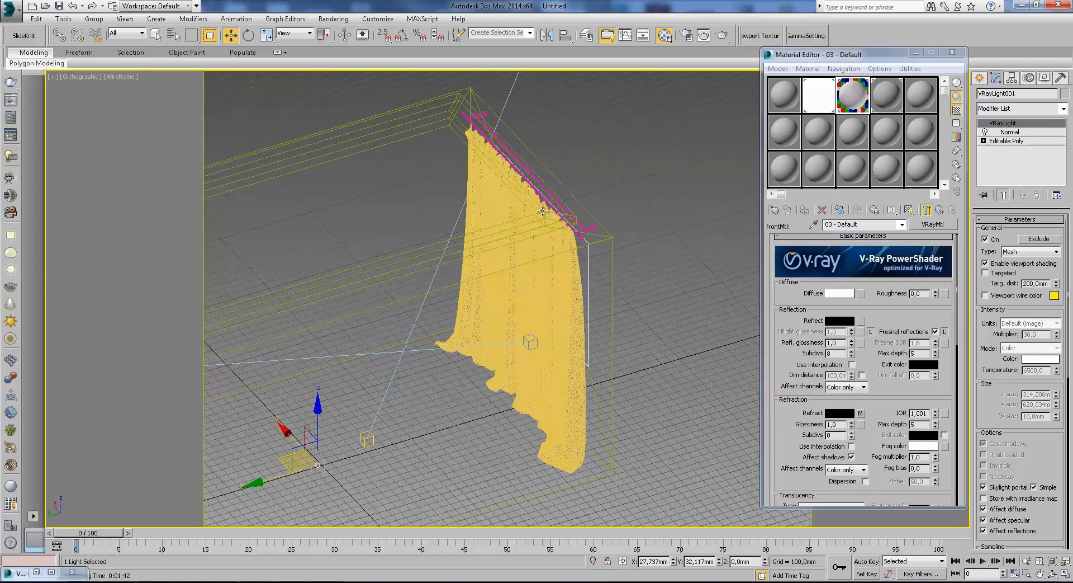
Disable Cast Shadows in the curtain's object properties.
click(519, 241)
right_click(547, 290)
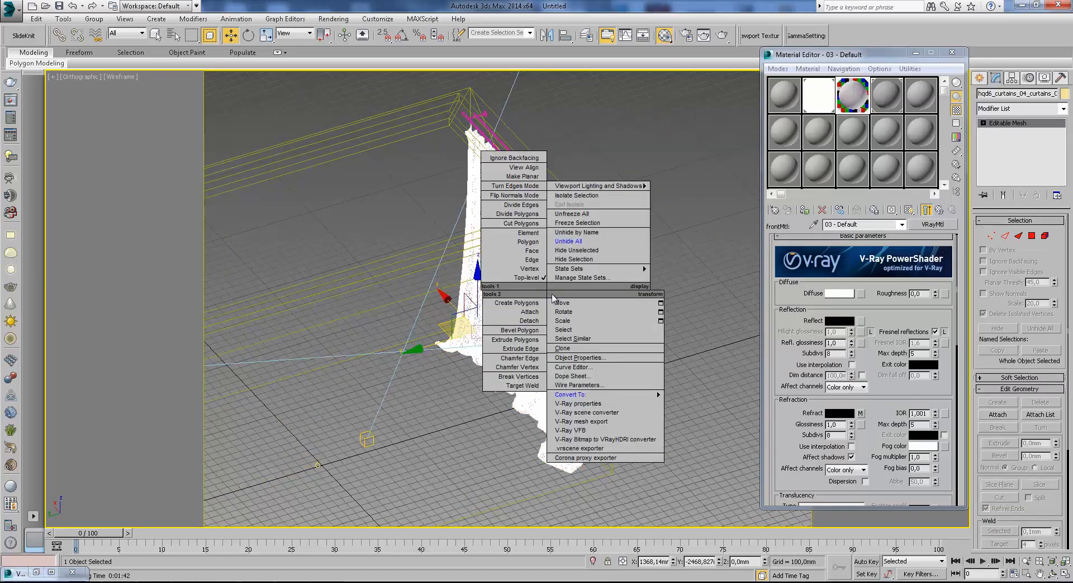
click(582, 357)
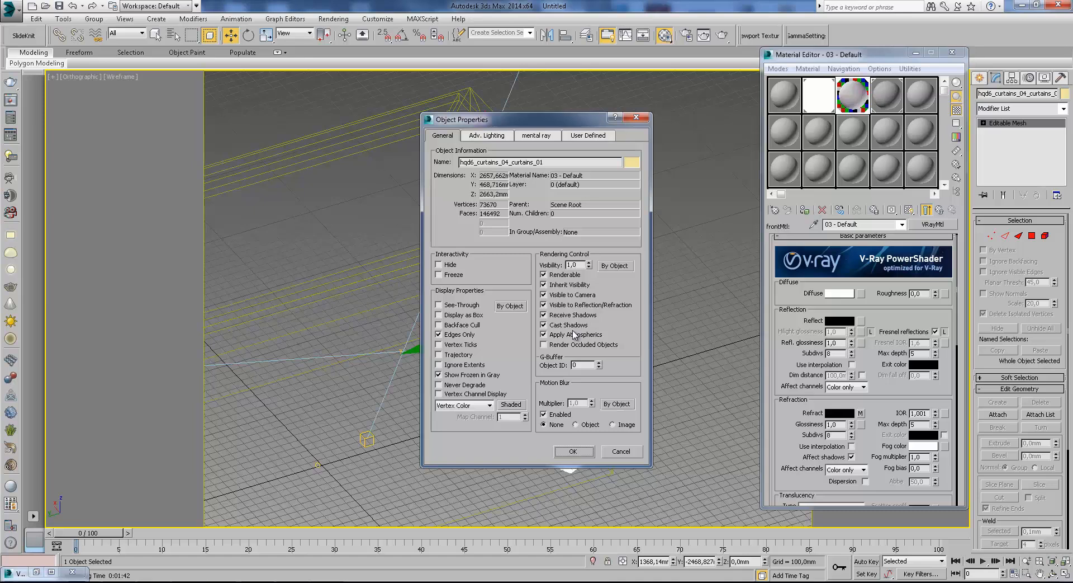
click(554, 325)
click(577, 451)
Lighten the translucency colour of the curtain's two-sided material to a value of 233.
scroll(573, 436, down, 3)
alt+middle_drag(565, 352, 672, 272)
scroll(632, 292, up, 3)
click(632, 212)
click(571, 346)
click(941, 211)
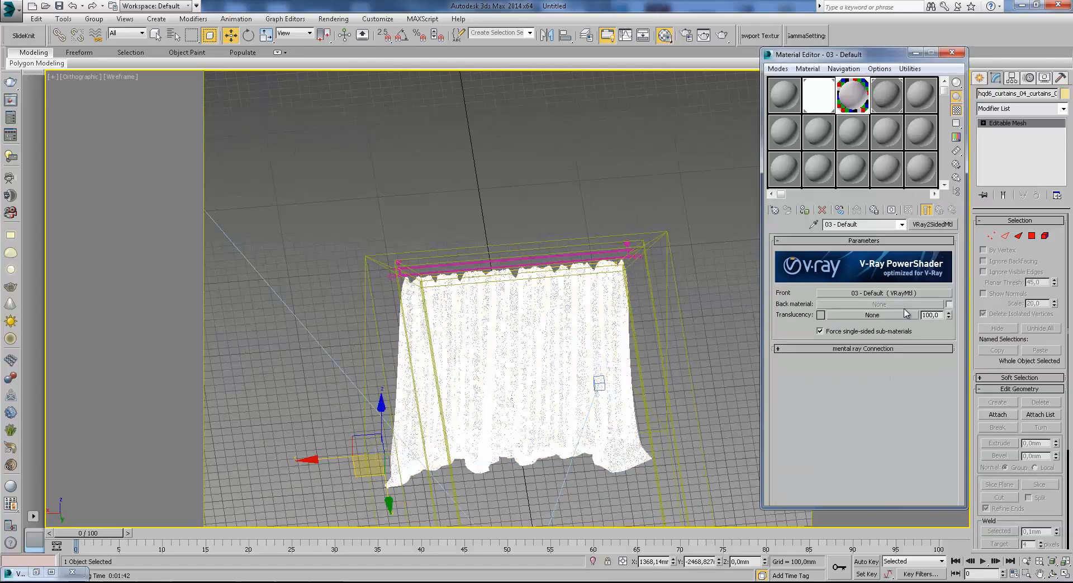
click(821, 315)
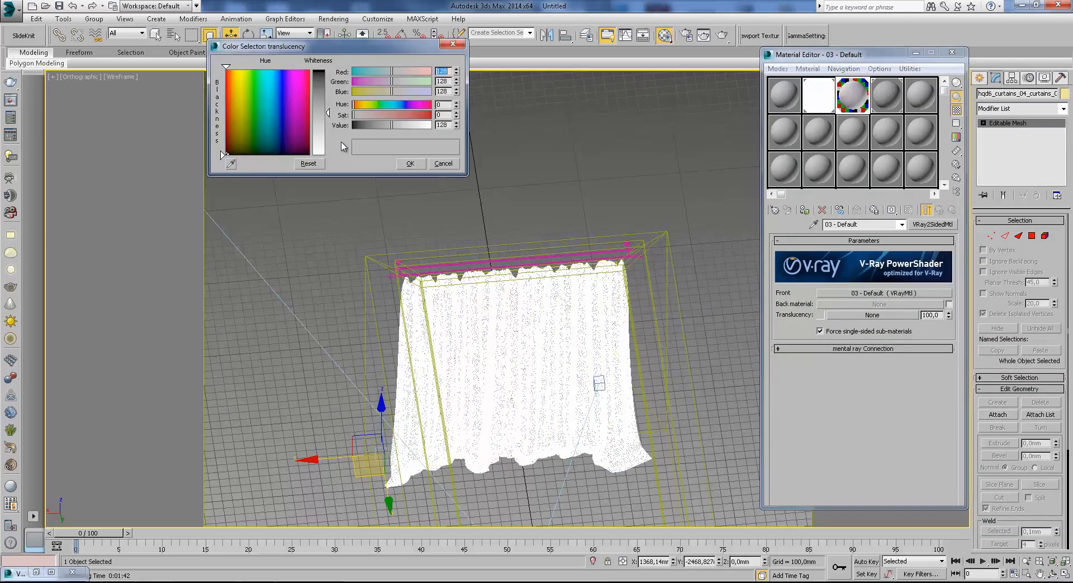
drag(328, 115, 327, 146)
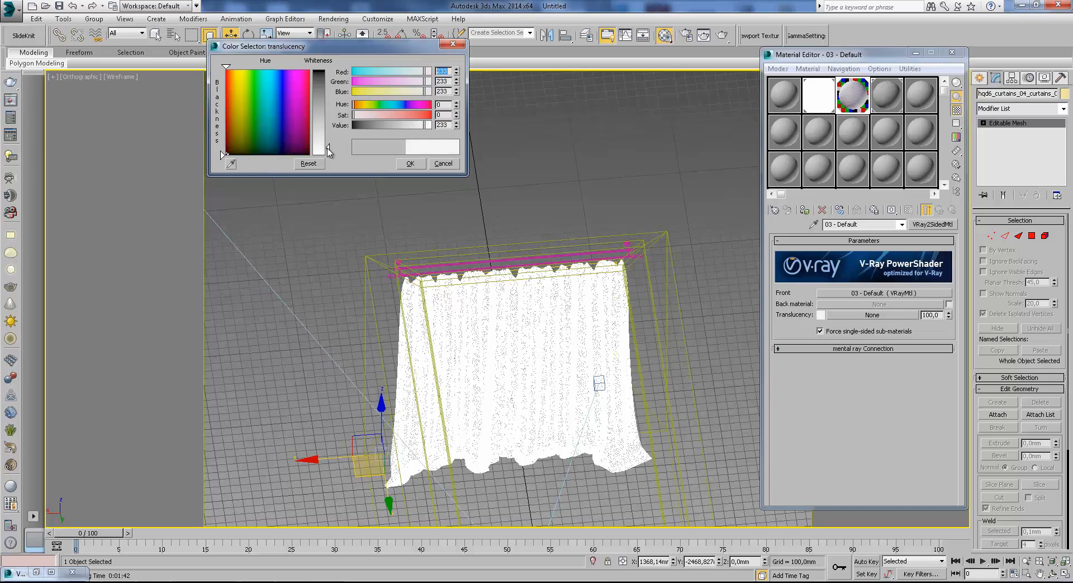
Inspect the curtain's hem in the stored render copy at 200% and accept the lighter translucency colour.
click(36, 572)
scroll(203, 273, up, 1)
middle_drag(185, 243, 315, 355)
middle_drag(287, 258, 251, 185)
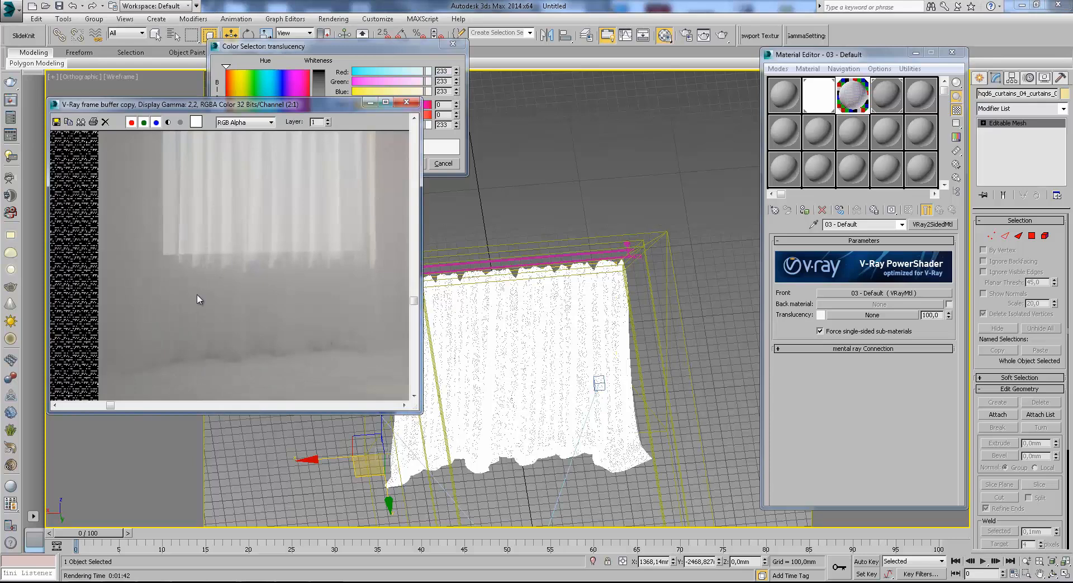
click(370, 103)
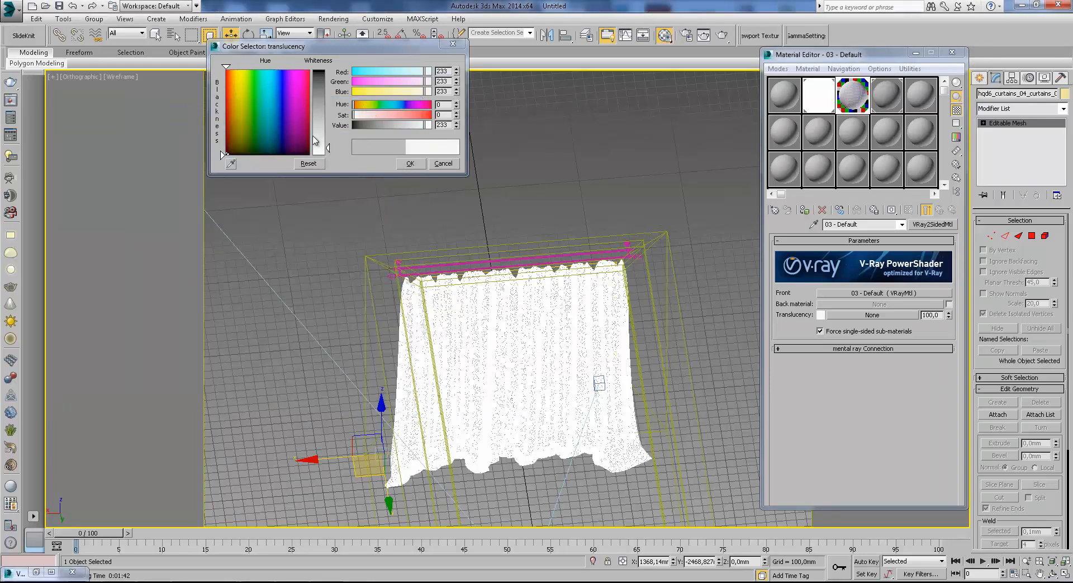
click(407, 163)
Wrap the curtain's two-sided material in a VRayOverrideMtl, keeping the old material as sub-material.
scroll(571, 268, down, 5)
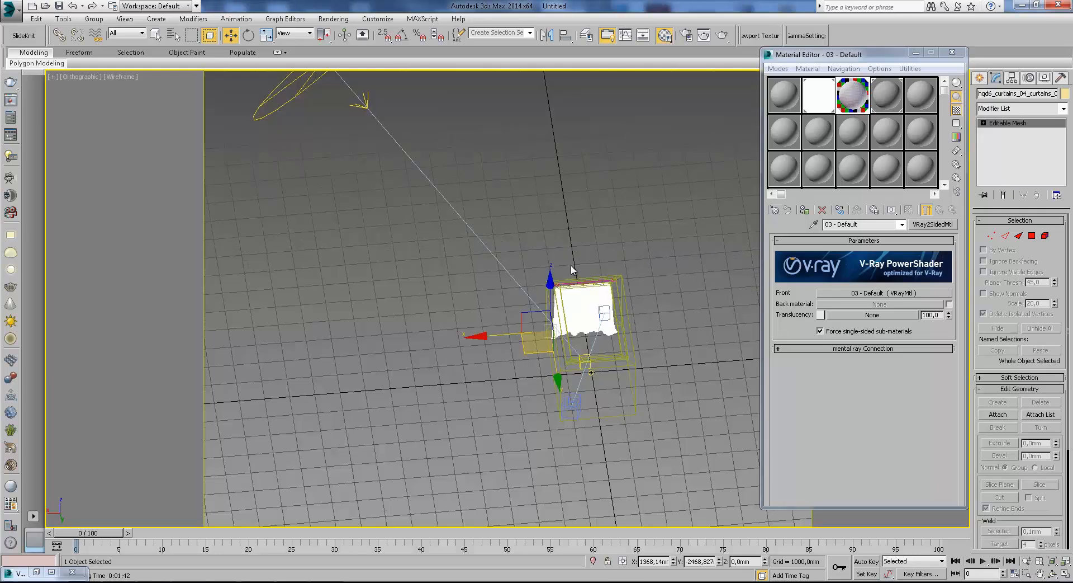
middle_drag(456, 211, 505, 322)
scroll(503, 318, down, 2)
middle_drag(602, 391, 569, 332)
scroll(568, 333, up, 2)
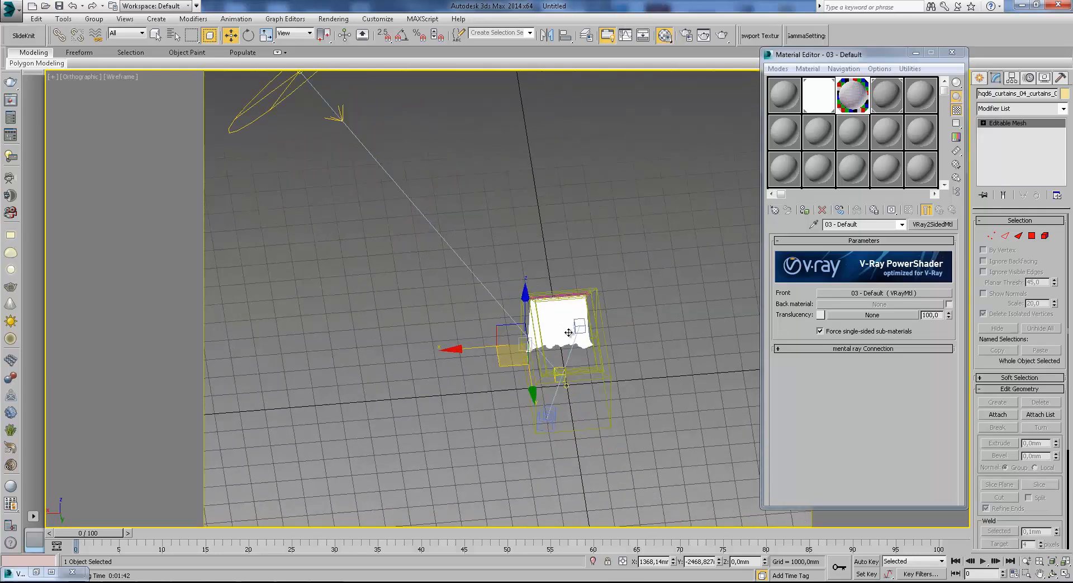
scroll(568, 332, up, 1)
click(930, 226)
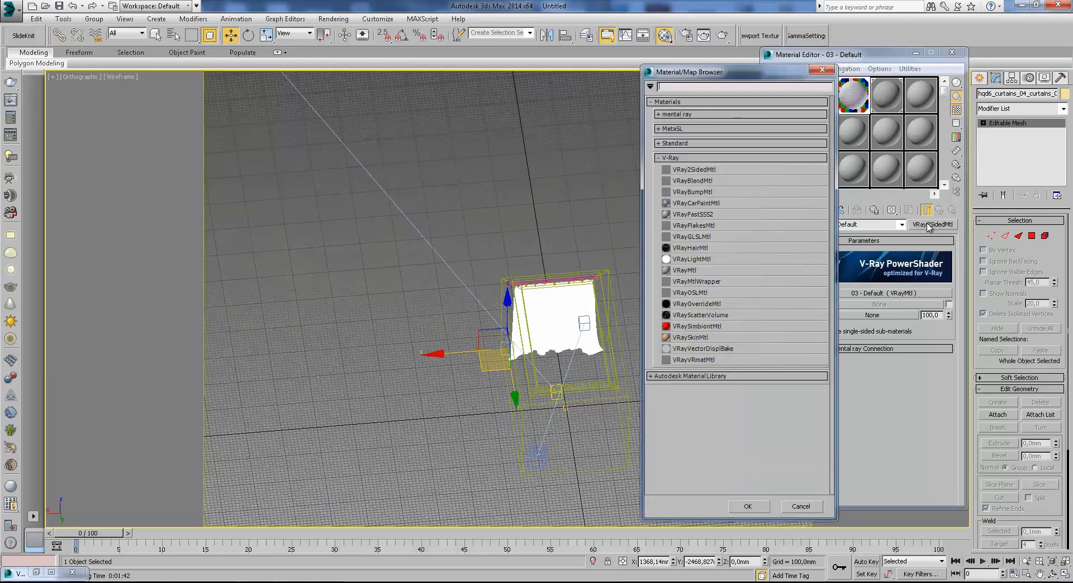
double_click(704, 307)
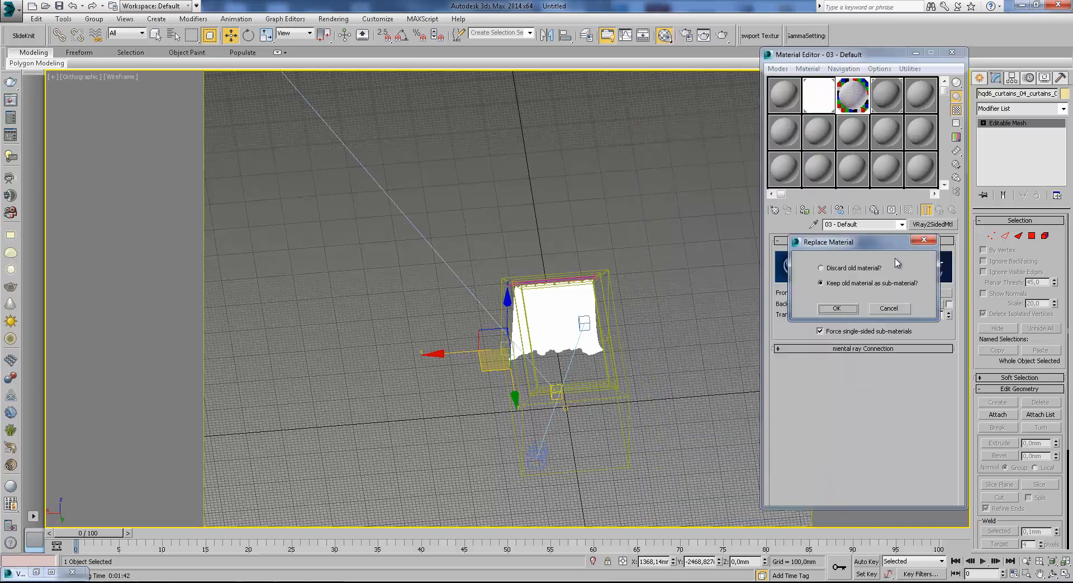
click(840, 307)
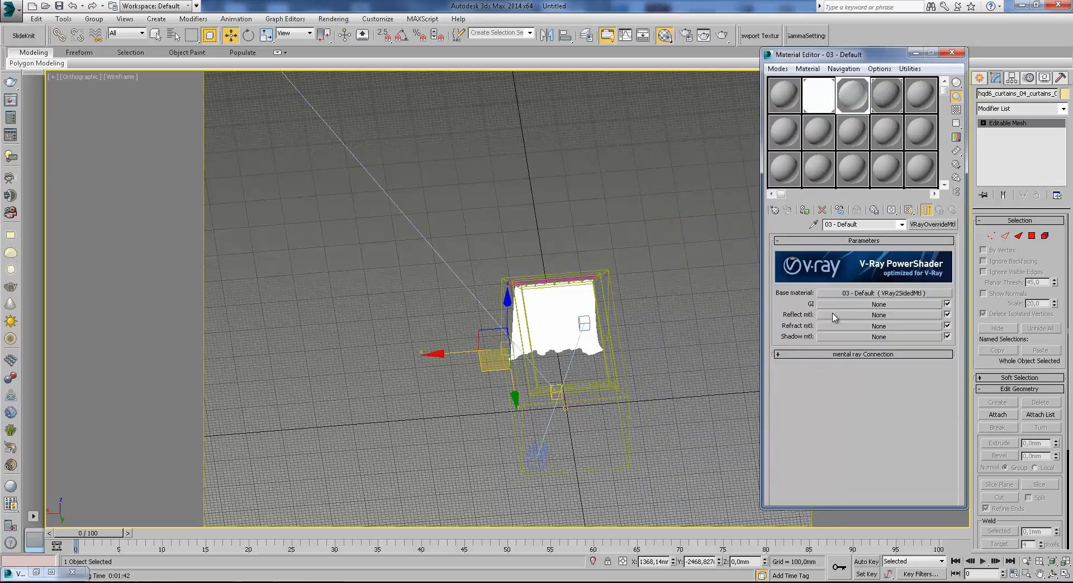
Assign a VRayMtl to the override material's GI slot and set its diffuse colour to white.
click(870, 306)
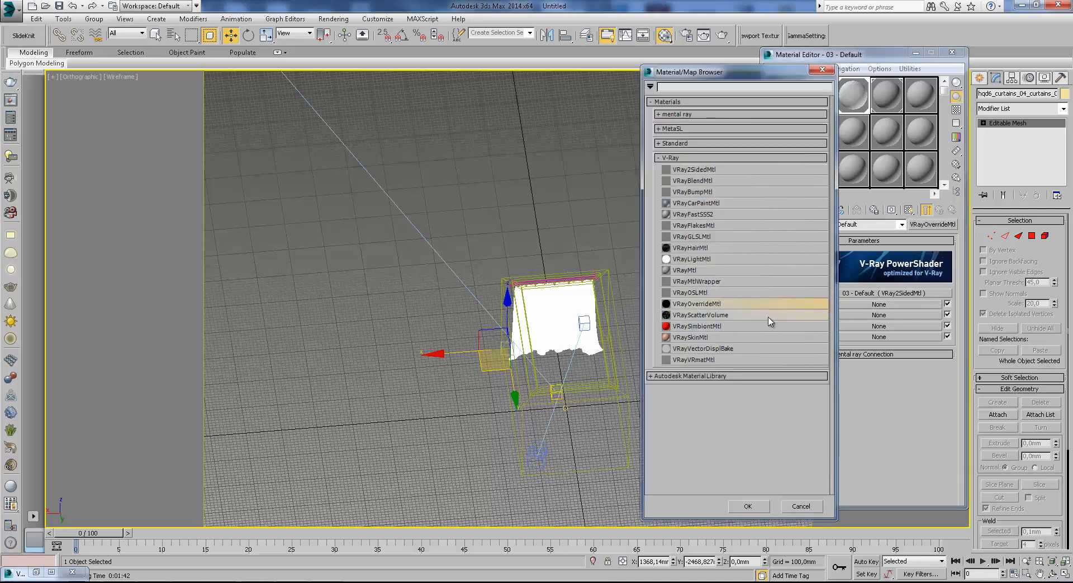
double_click(681, 270)
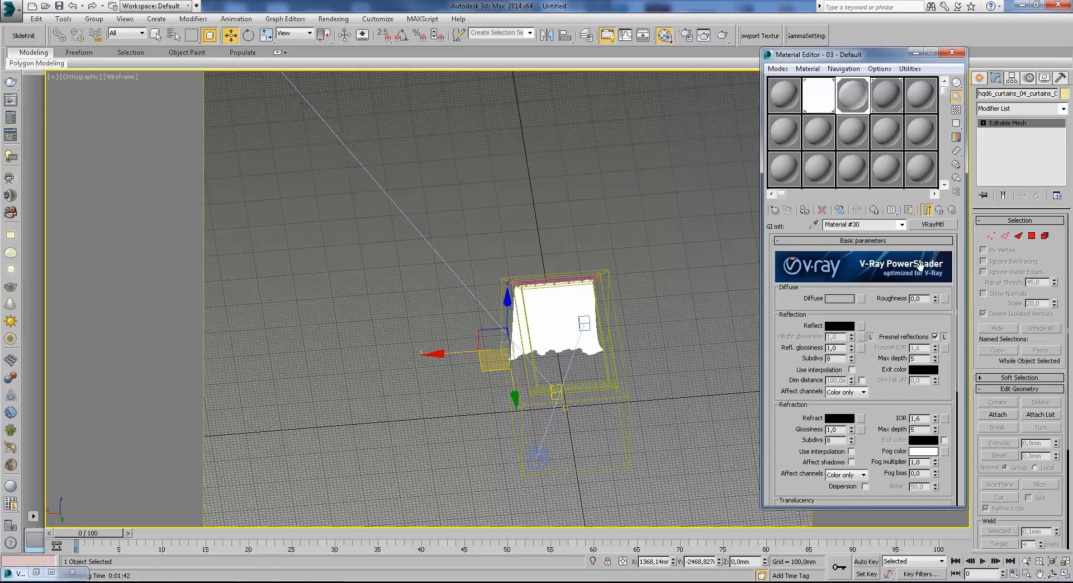
click(842, 300)
click(326, 153)
click(420, 165)
click(940, 210)
Add a VRayColor map to the opacity of the GI material.
click(846, 305)
scroll(861, 448, down, 10)
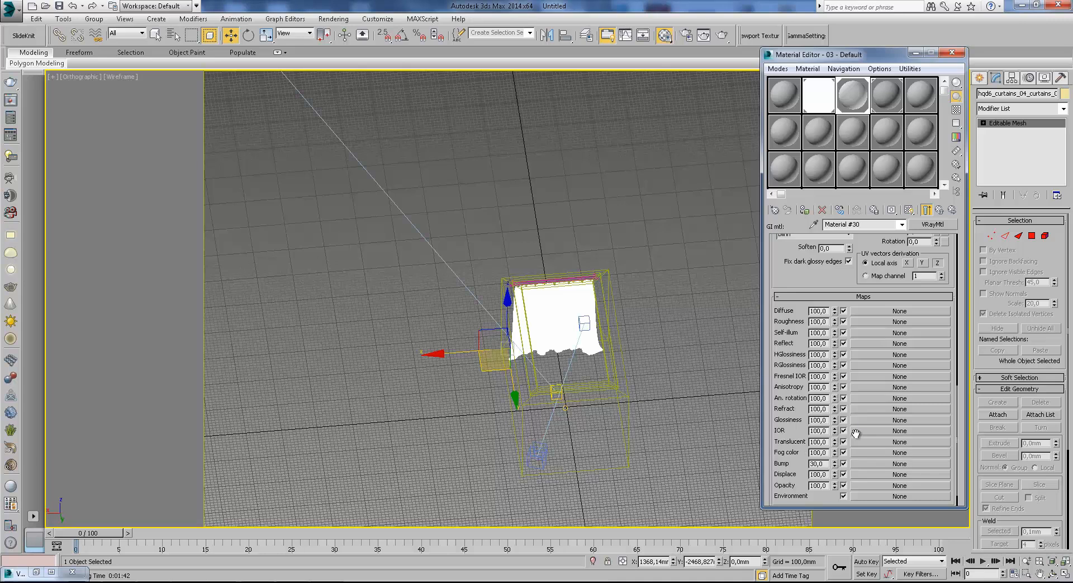
click(858, 486)
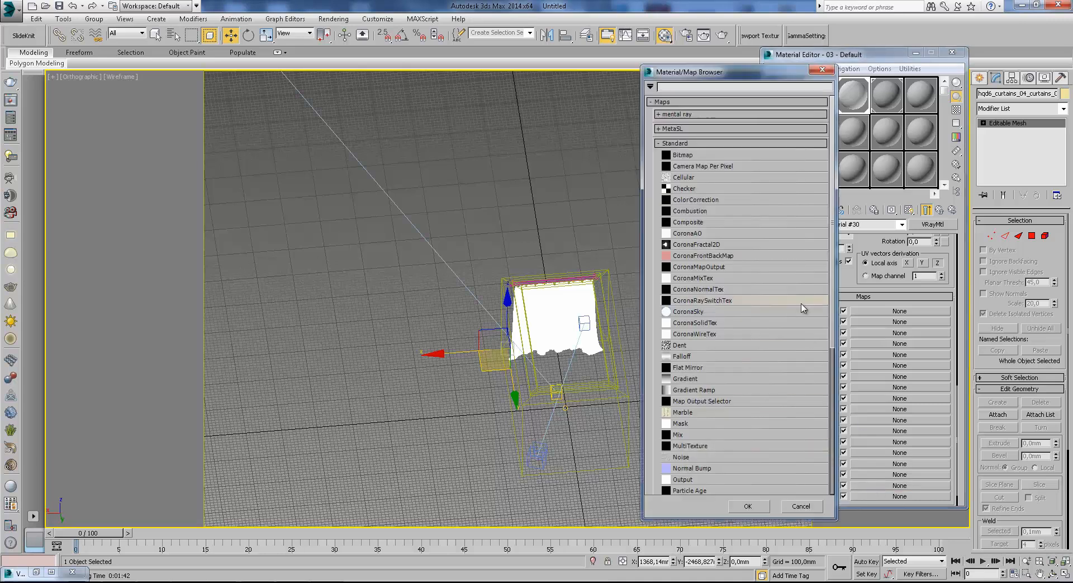
scroll(826, 347, down, 7)
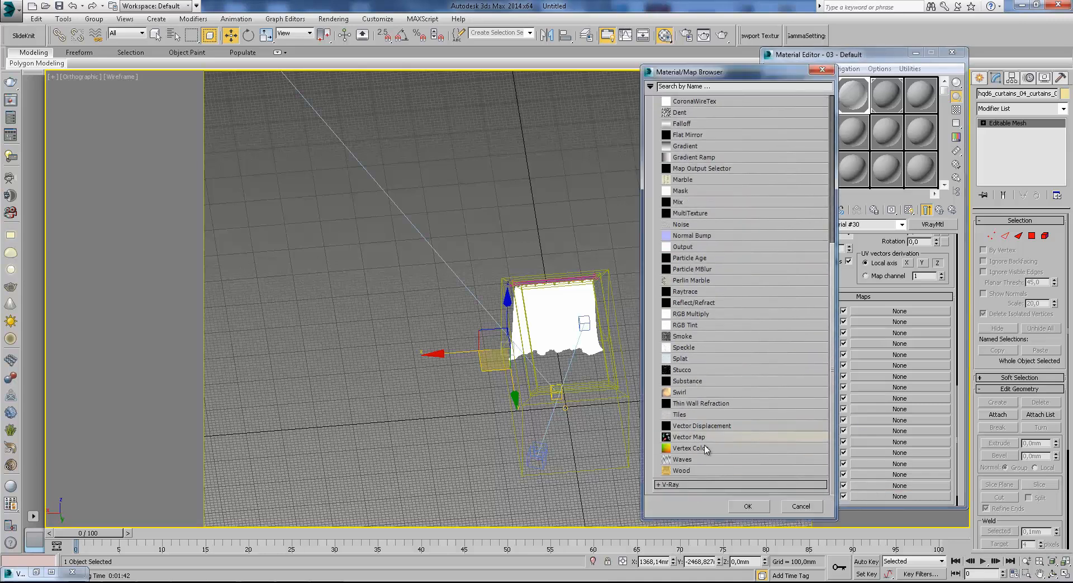
mouse_move(833, 464)
mouse_down()
mouse_move(837, 296)
mouse_move(836, 453)
mouse_up()
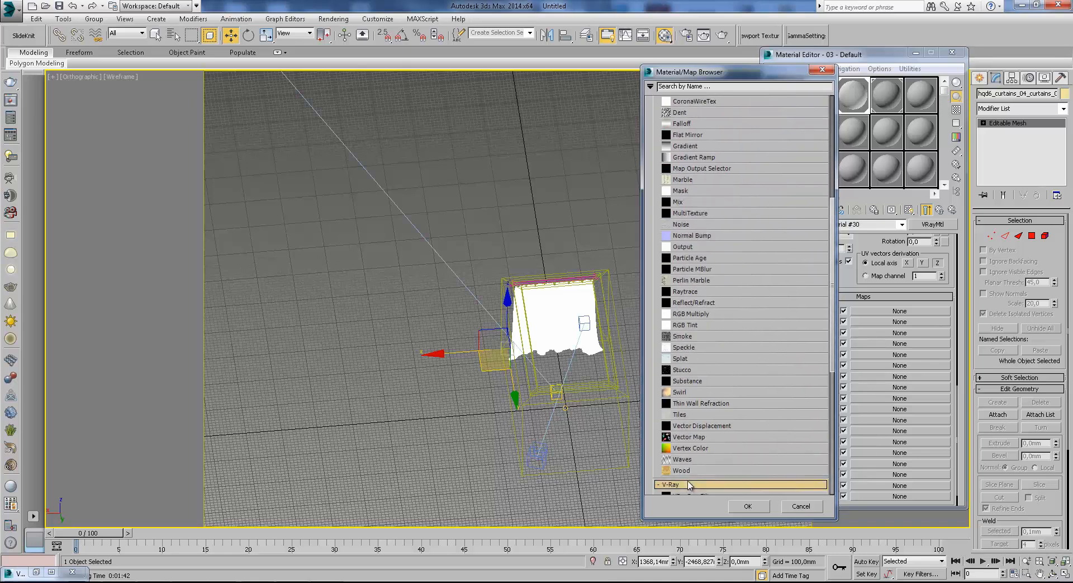
scroll(833, 363, down, 2)
double_click(702, 342)
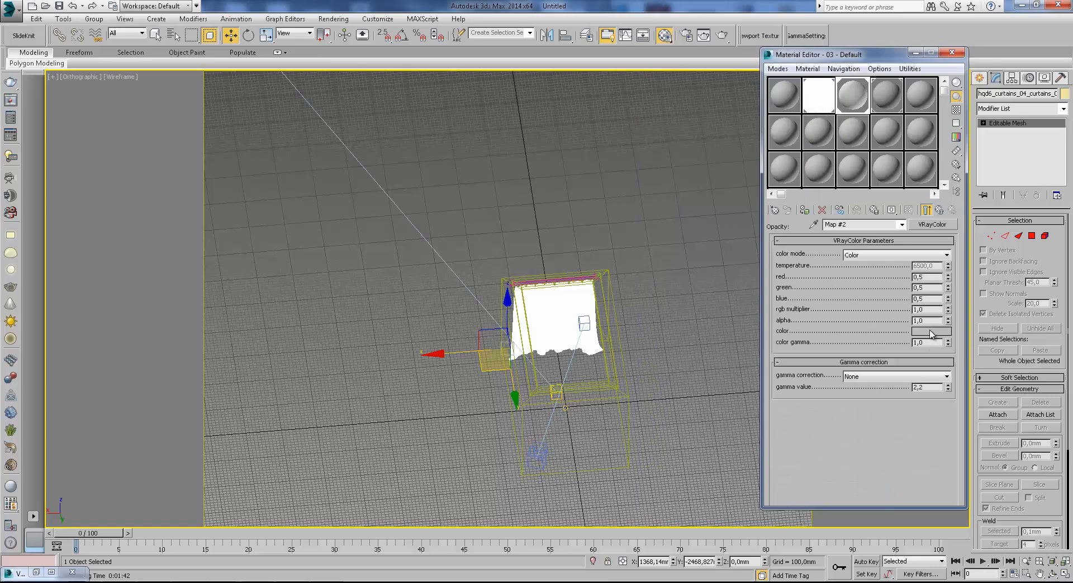
Darken the opacity map's VRayColor to 0,098 for red, green and blue.
click(930, 330)
click(362, 125)
click(398, 166)
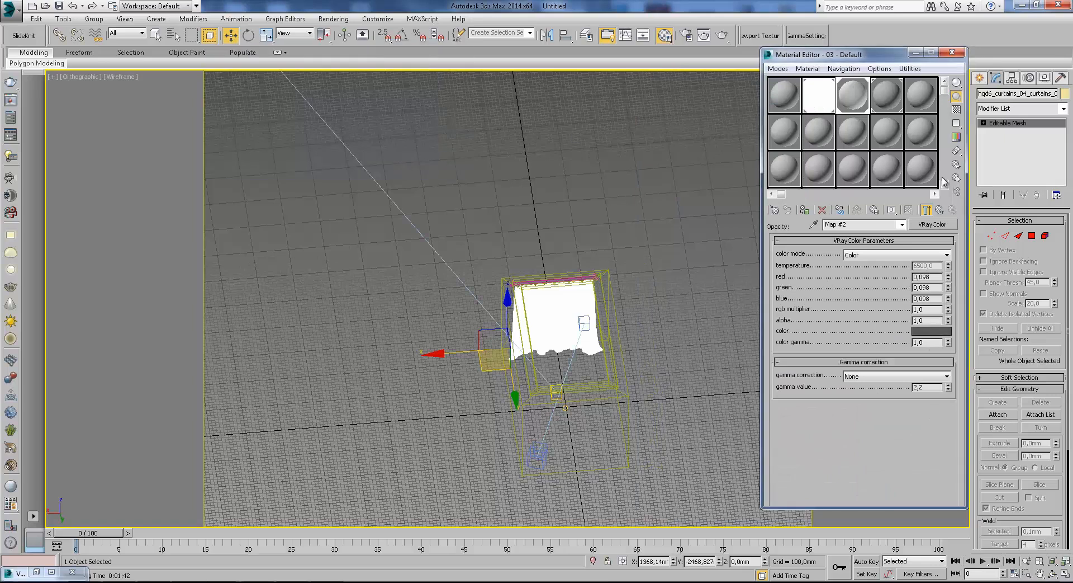
click(940, 211)
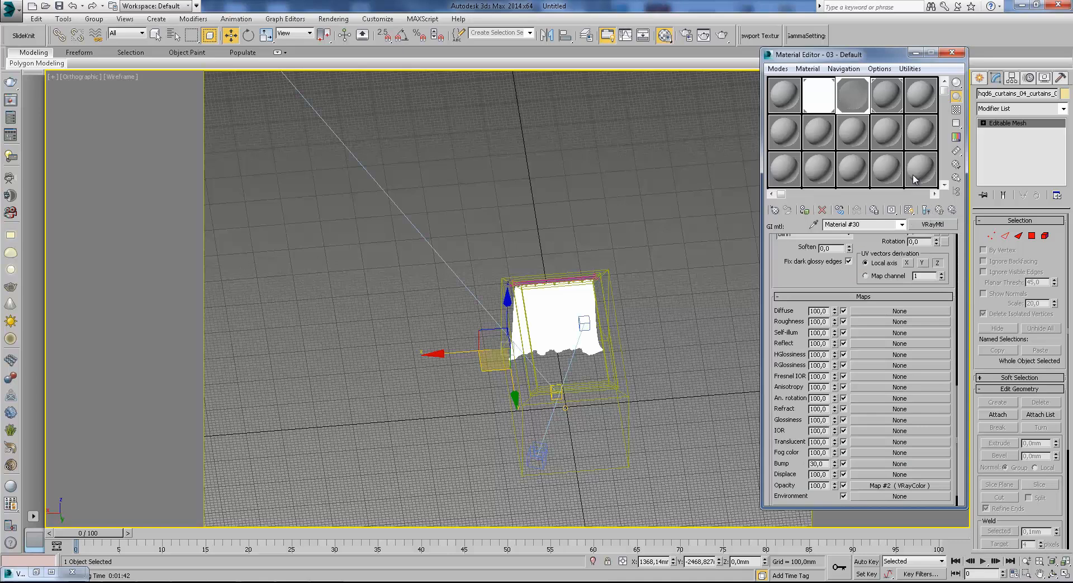
Show the checkered background in the material preview and set the GI material's opacity VRayColor to black.
click(957, 109)
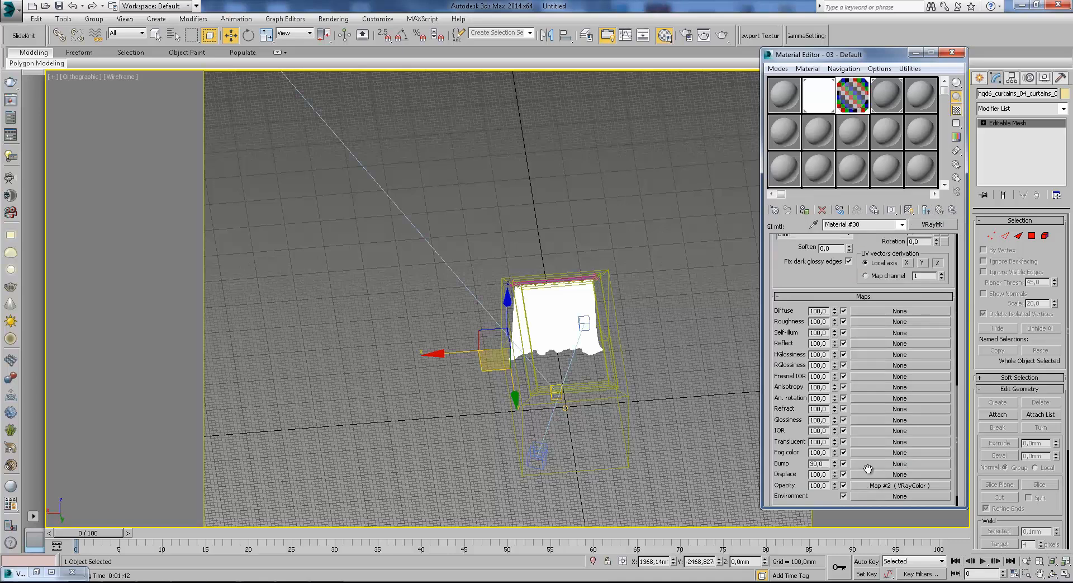
click(873, 486)
click(928, 331)
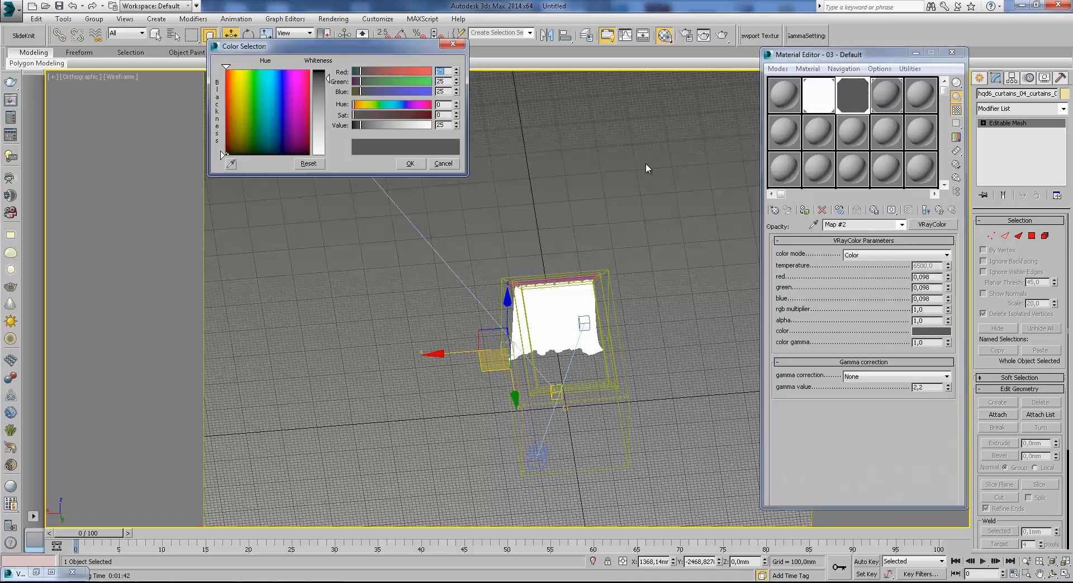
drag(330, 79, 327, 70)
click(410, 164)
click(932, 331)
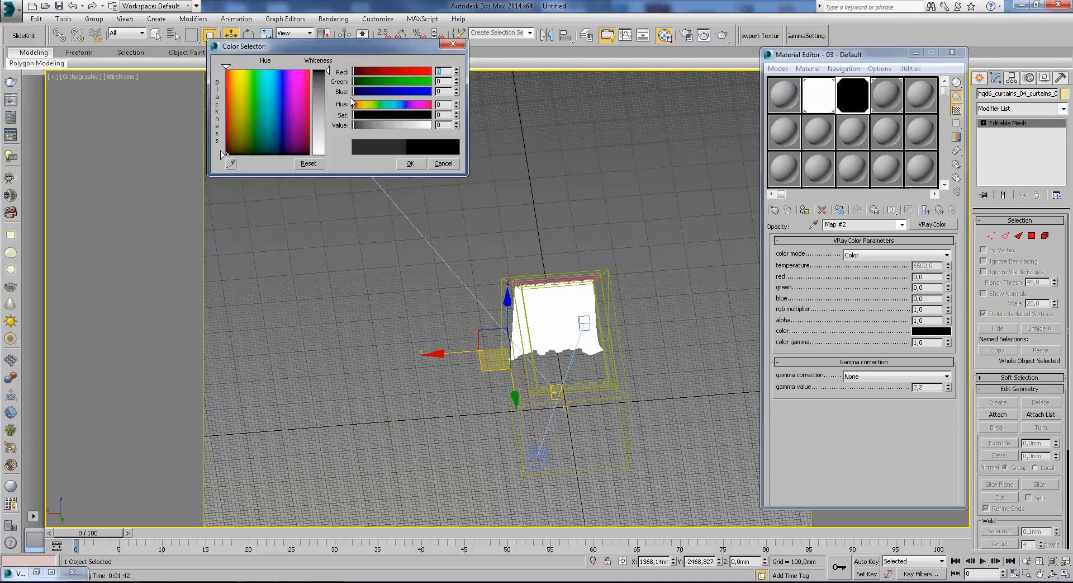
click(410, 163)
click(940, 209)
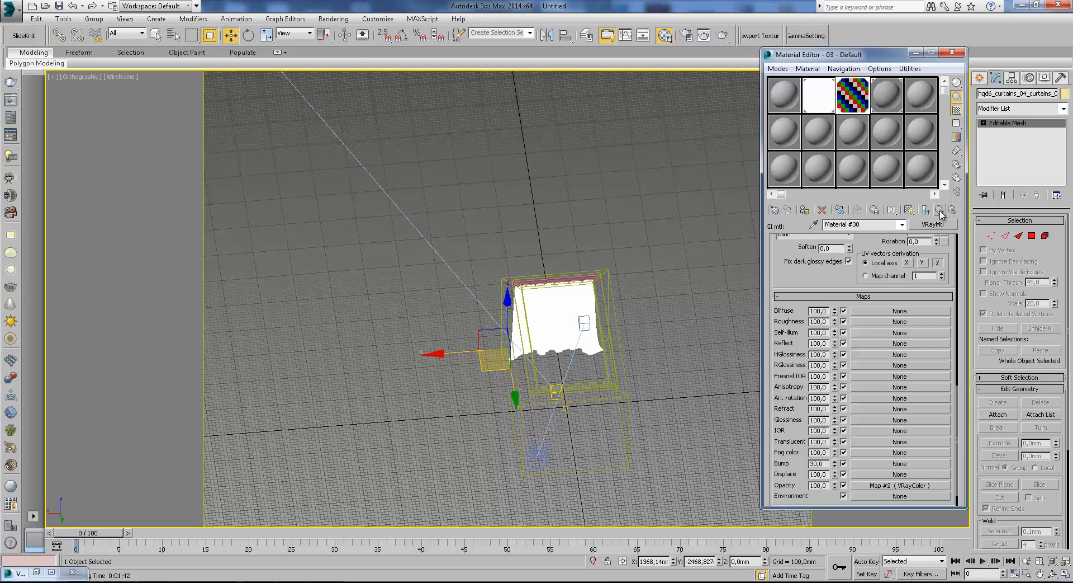
Return to the override material's top level and render the room through VRayCam001 with the viewport shaded.
click(940, 210)
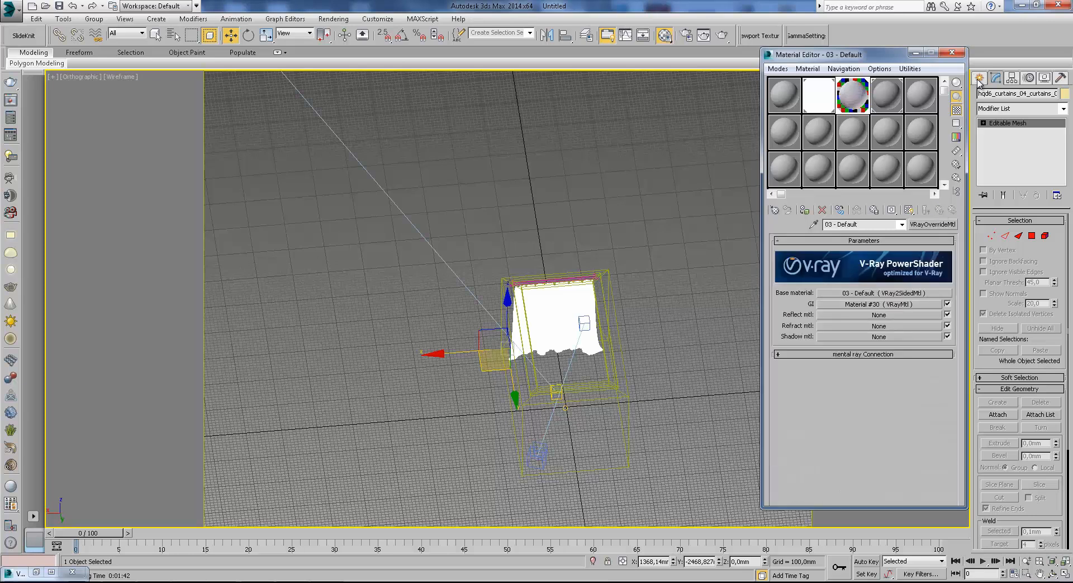
click(583, 203)
key(c)
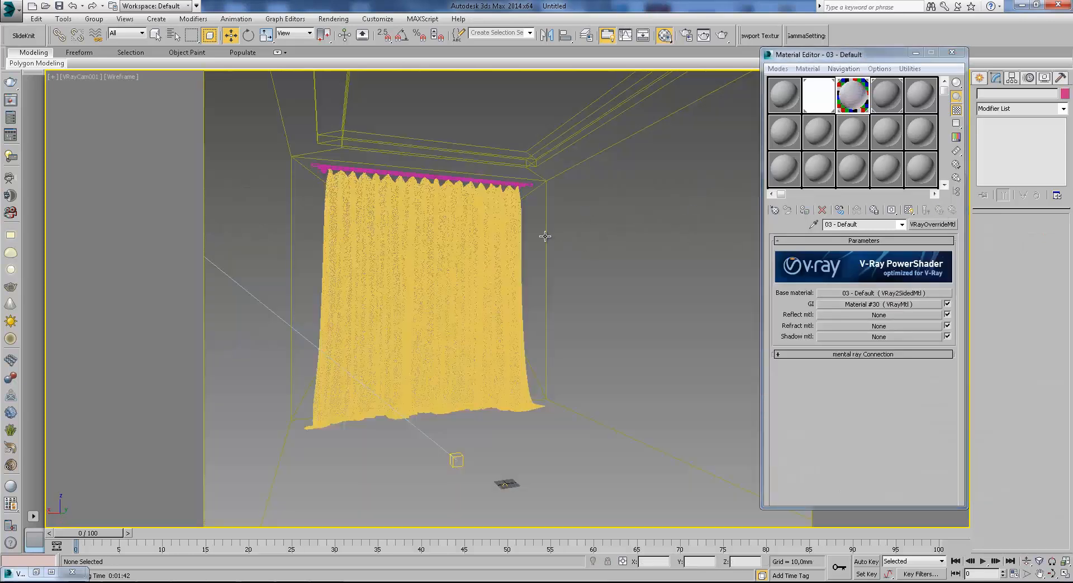
key(F3)
click(724, 36)
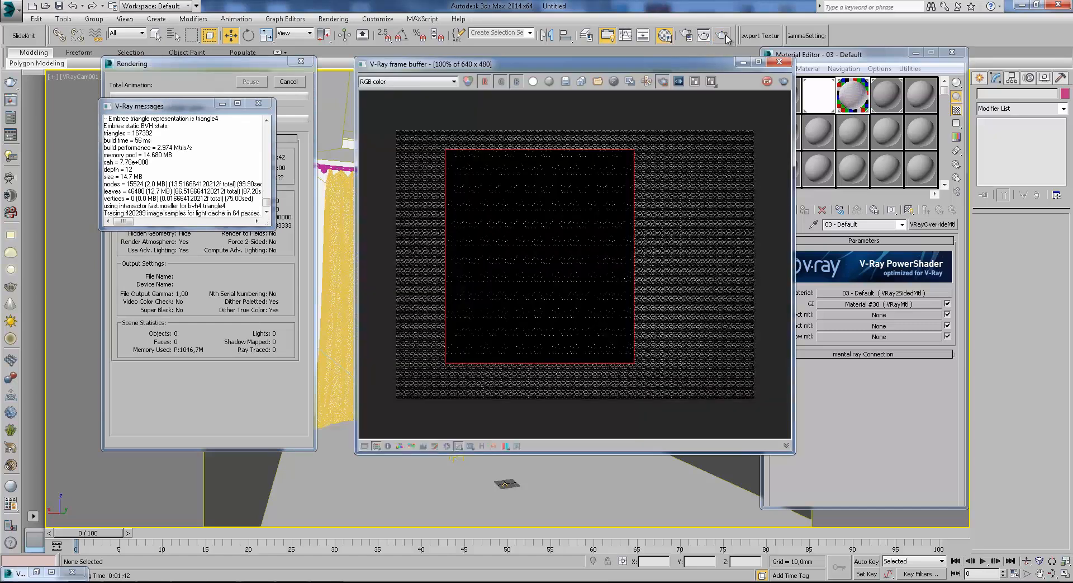
click(263, 105)
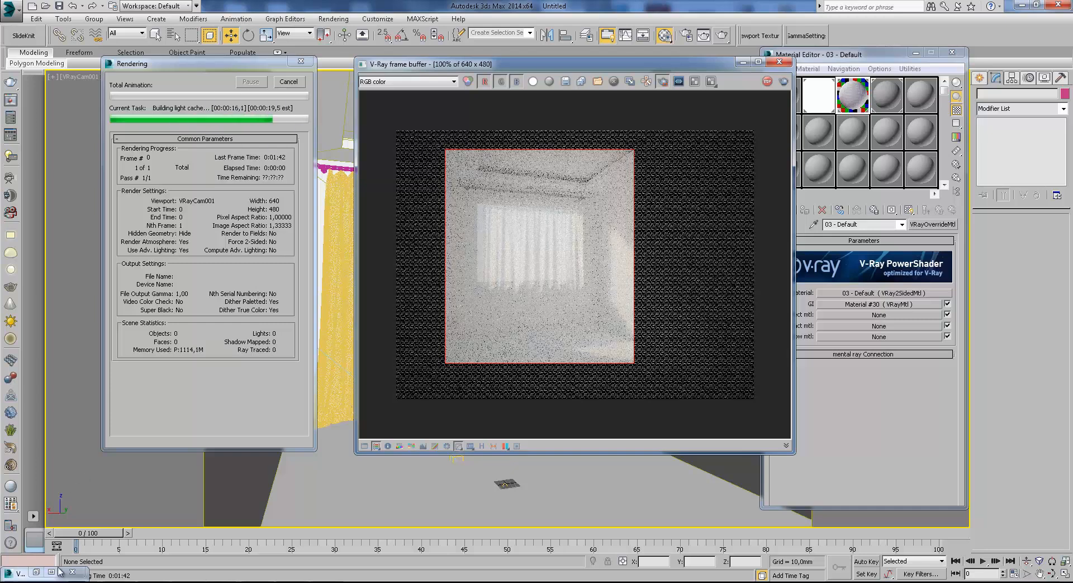
Examine the curtain and the light on the side wall in the new render against the earlier render copy.
scroll(601, 282, up, 3)
scroll(599, 283, down, 3)
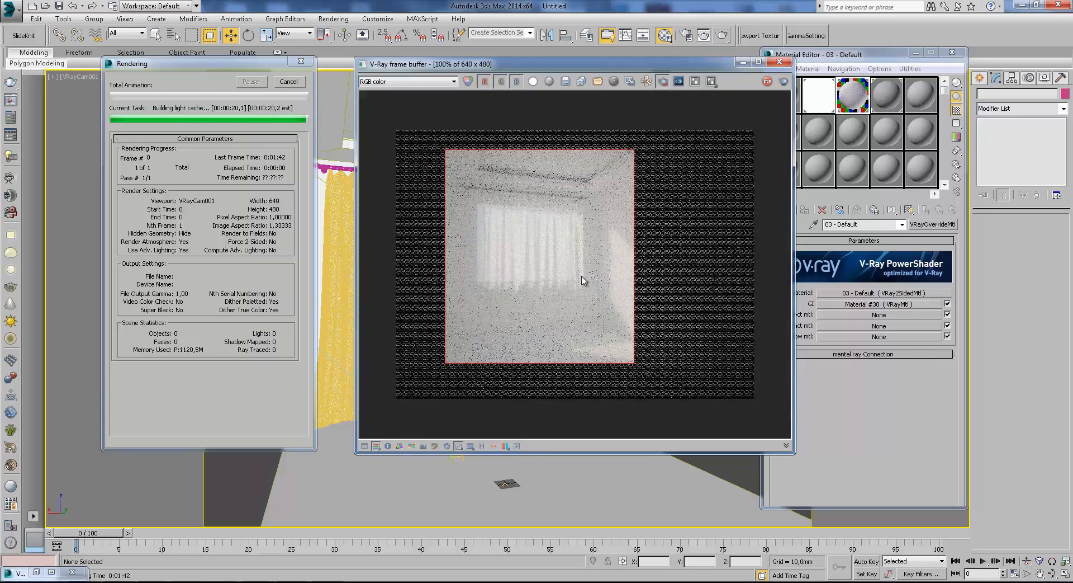
scroll(508, 257, up, 2)
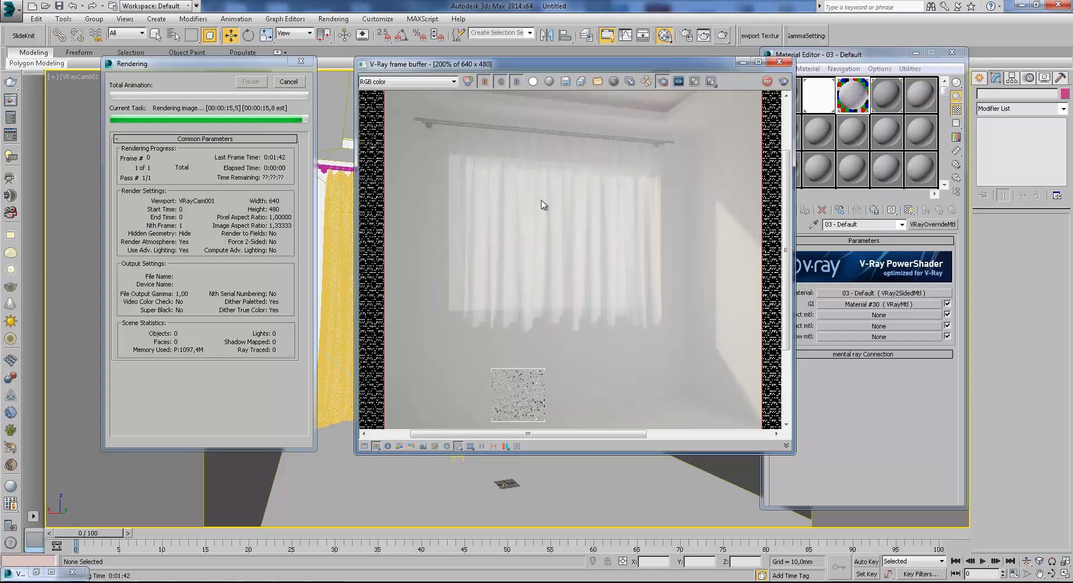
middle_drag(575, 148, 567, 192)
click(36, 571)
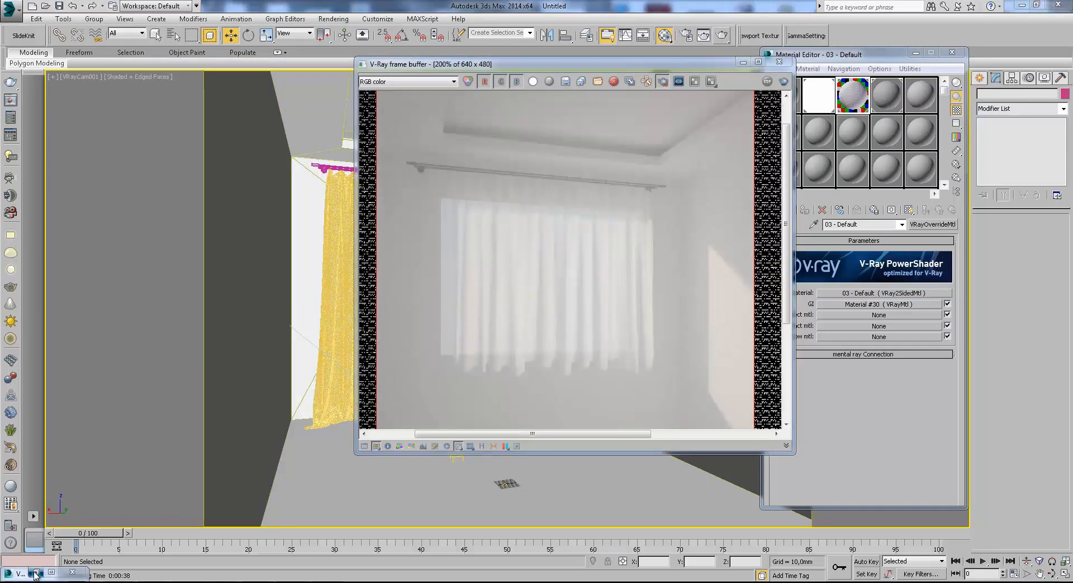
drag(508, 64, 604, 77)
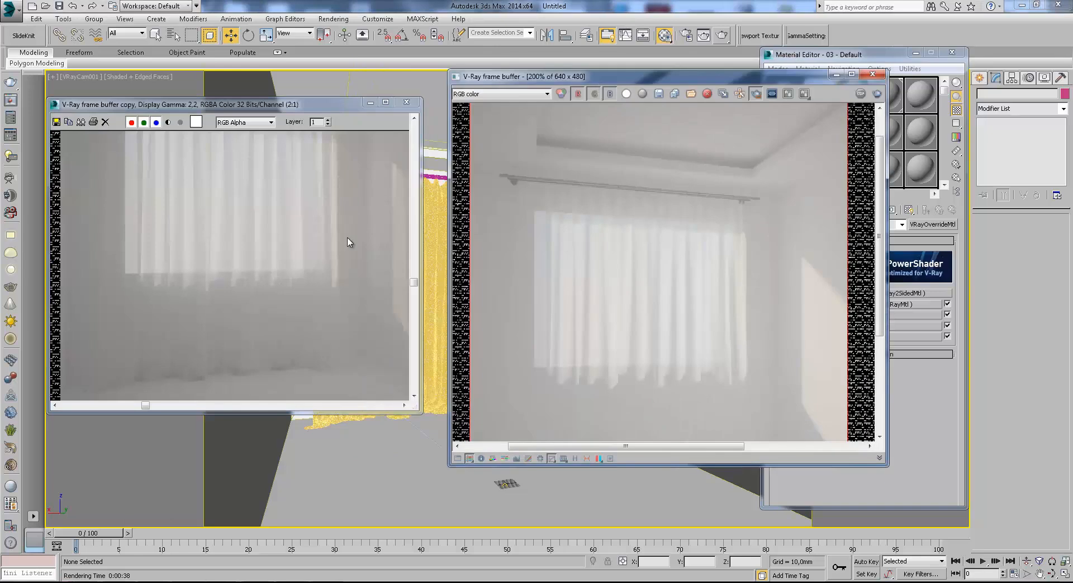
scroll(352, 273, up, 3)
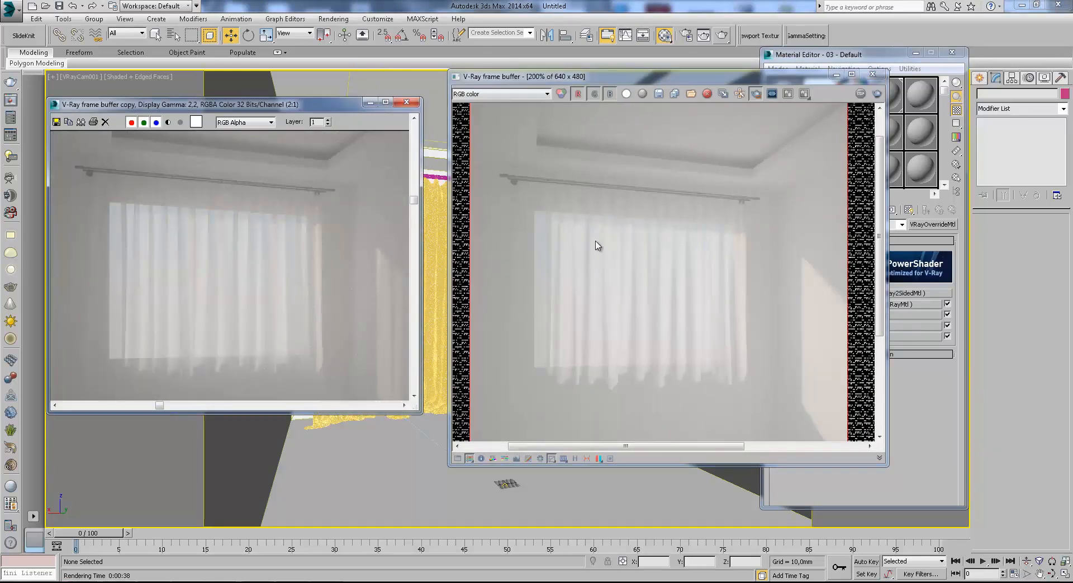
middle_drag(650, 301, 656, 240)
middle_drag(340, 278, 298, 235)
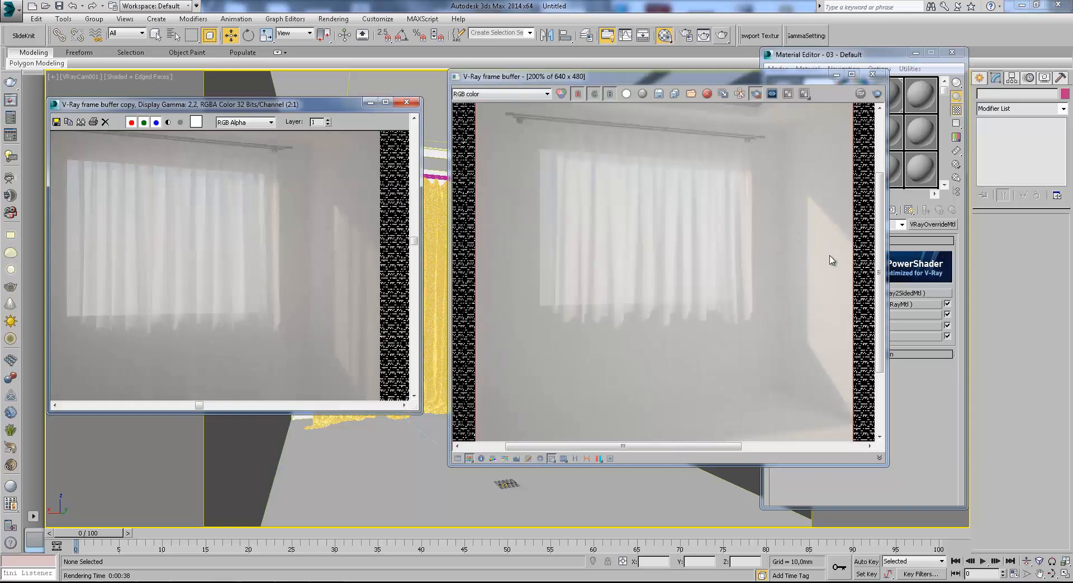
middle_drag(751, 316, 717, 263)
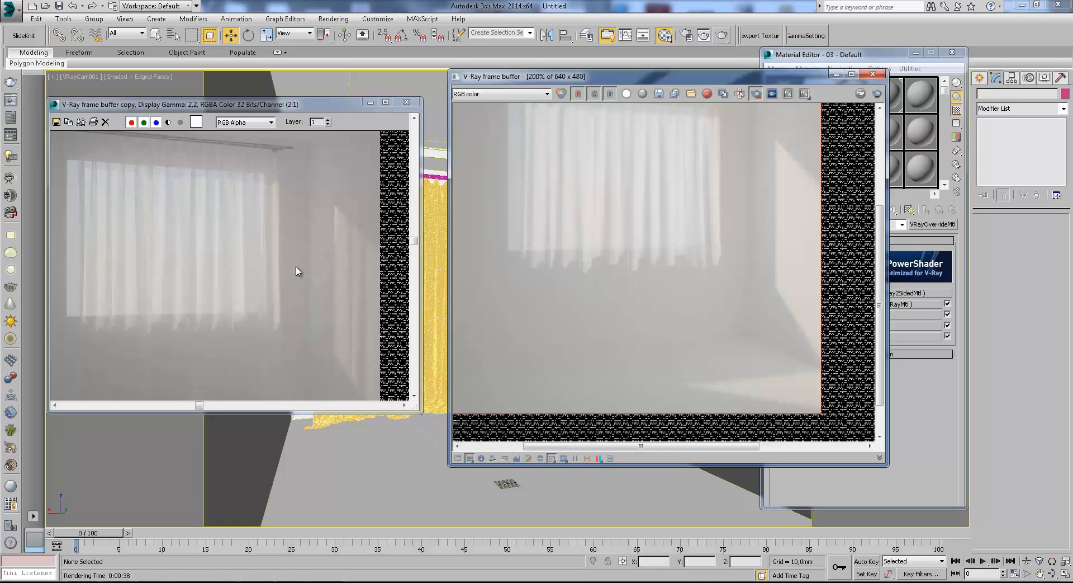
middle_drag(539, 211, 535, 228)
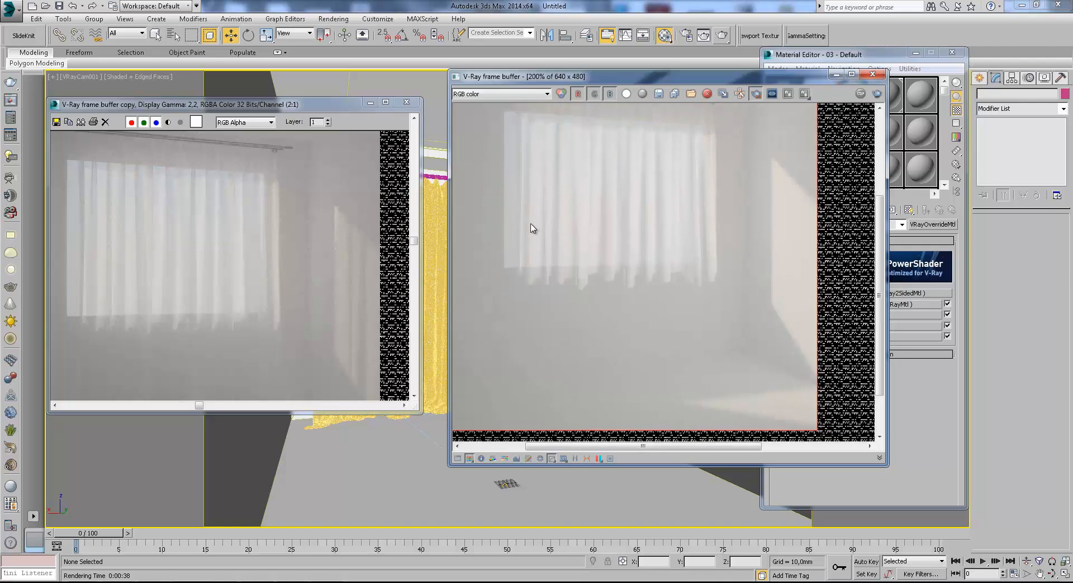
middle_drag(544, 154, 548, 197)
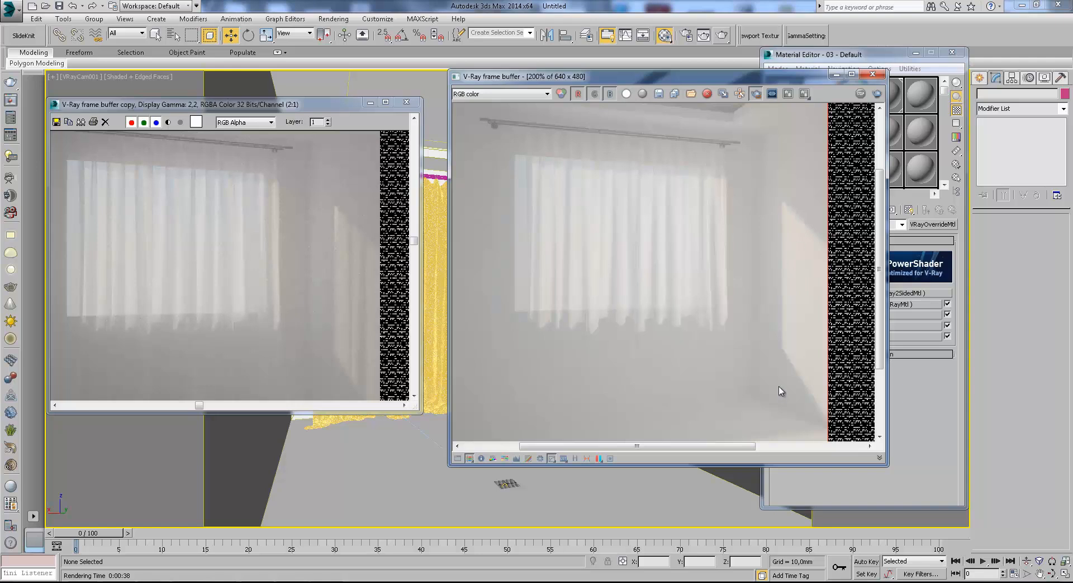
middle_drag(324, 252, 272, 194)
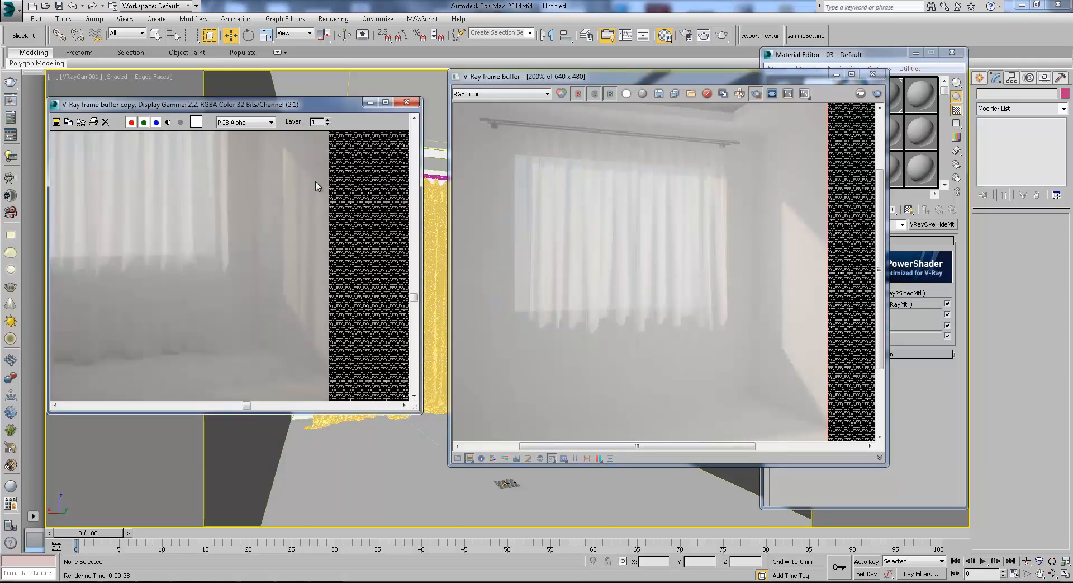
scroll(791, 270, down, 1)
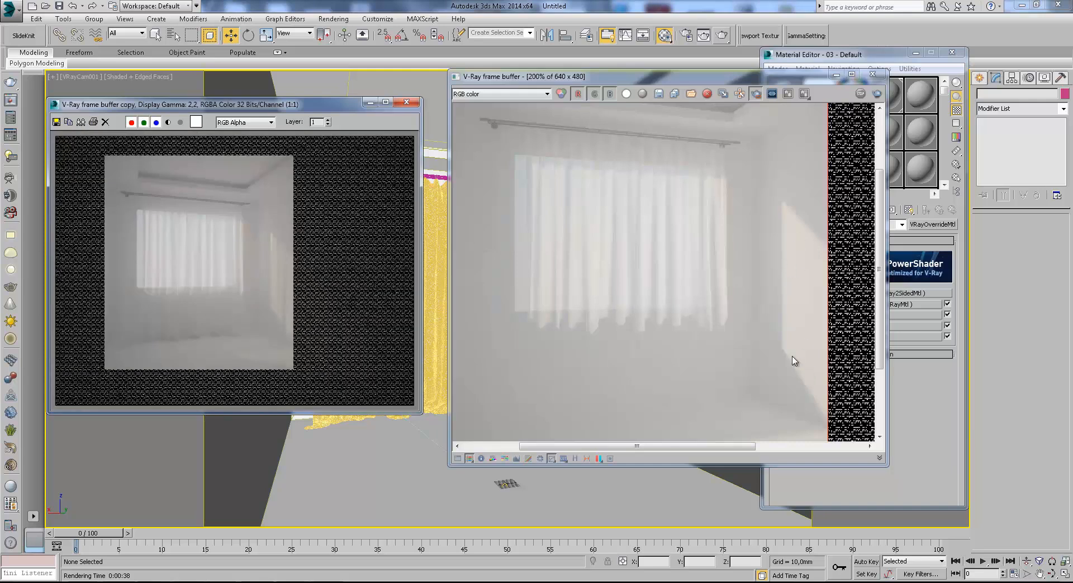
Enlarge the earlier render copy beside the current one and compare overall room brightness and curtain detail at both zoom levels.
drag(313, 104, 338, 77)
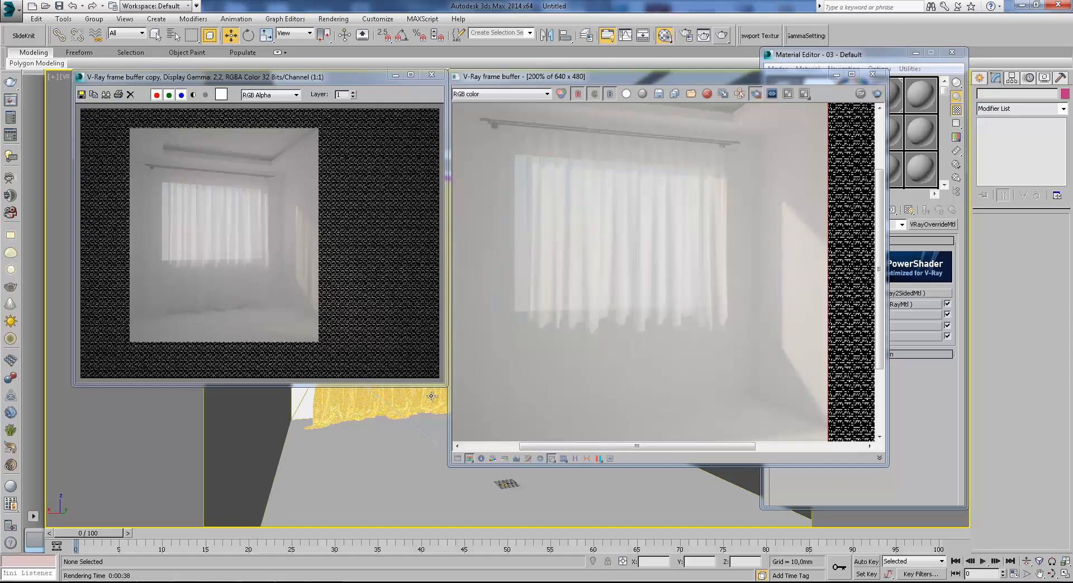
drag(446, 385, 485, 465)
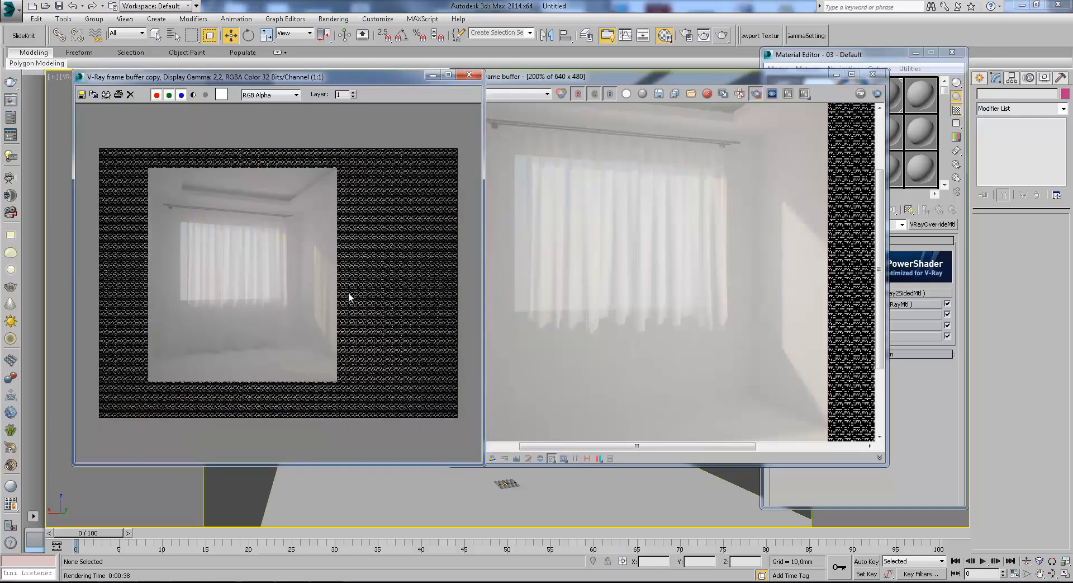
scroll(348, 297, up, 1)
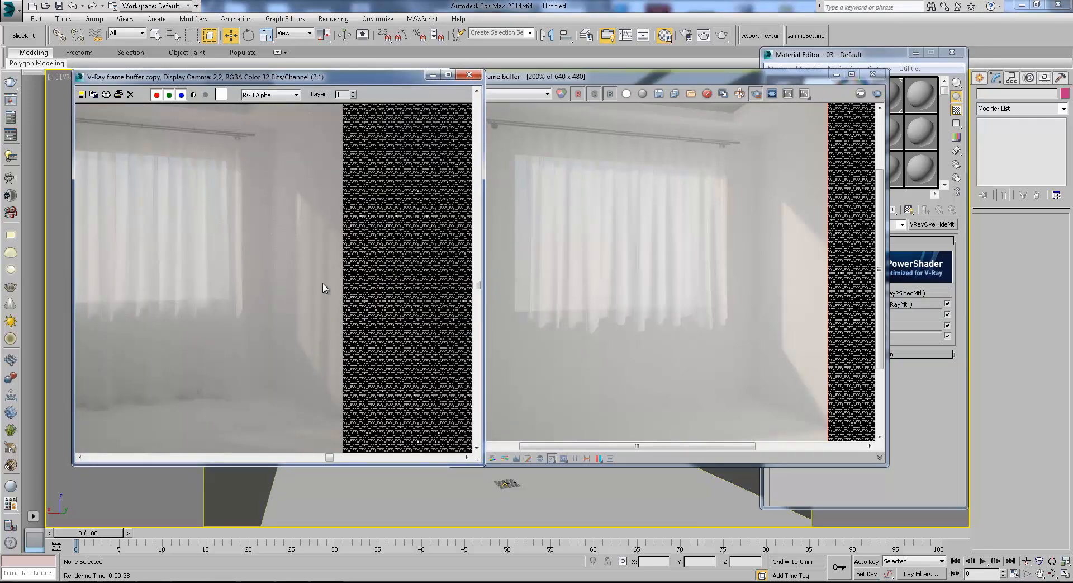
scroll(313, 319, down, 1)
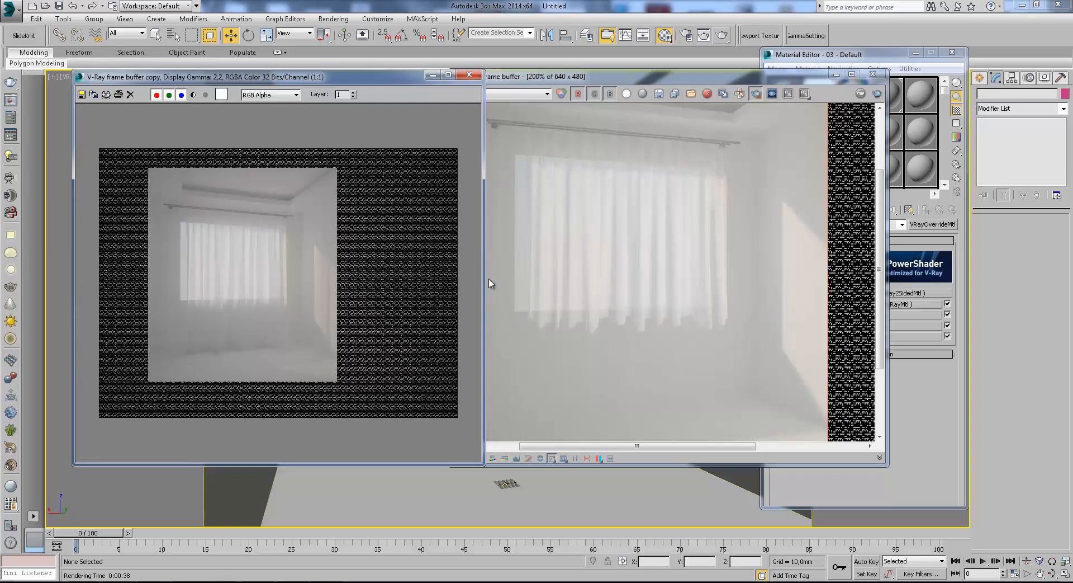
click(730, 342)
middle_drag(711, 311, 678, 304)
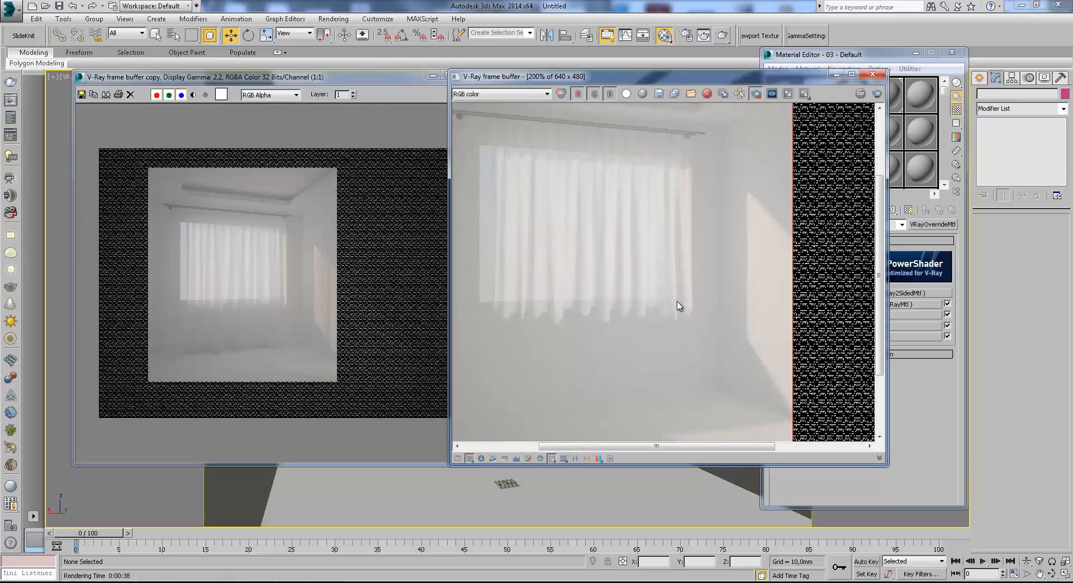
scroll(681, 305, down, 1)
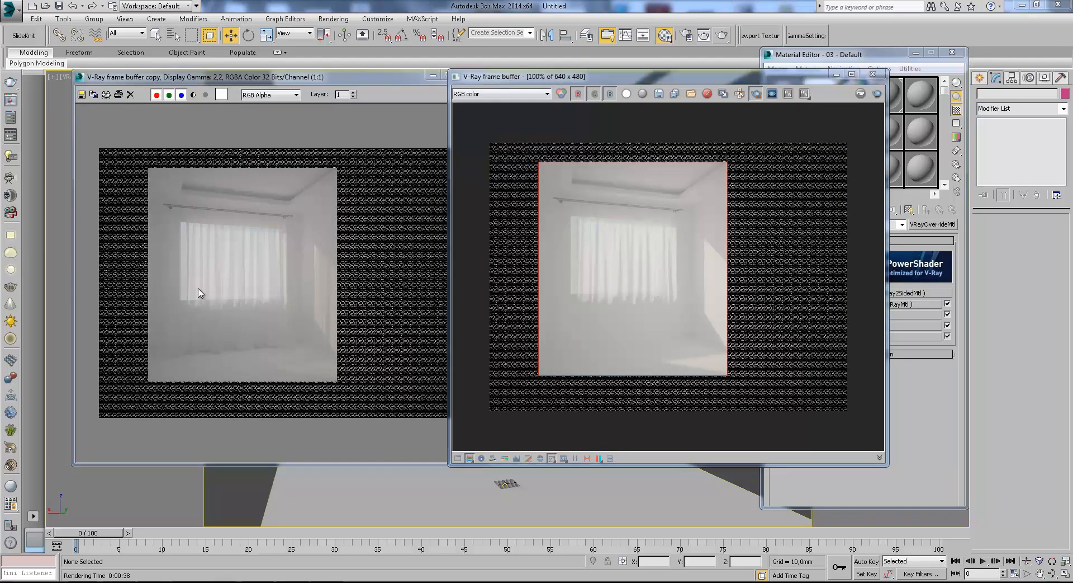
scroll(201, 293, up, 1)
scroll(609, 293, up, 1)
click(439, 352)
middle_drag(439, 352, 323, 319)
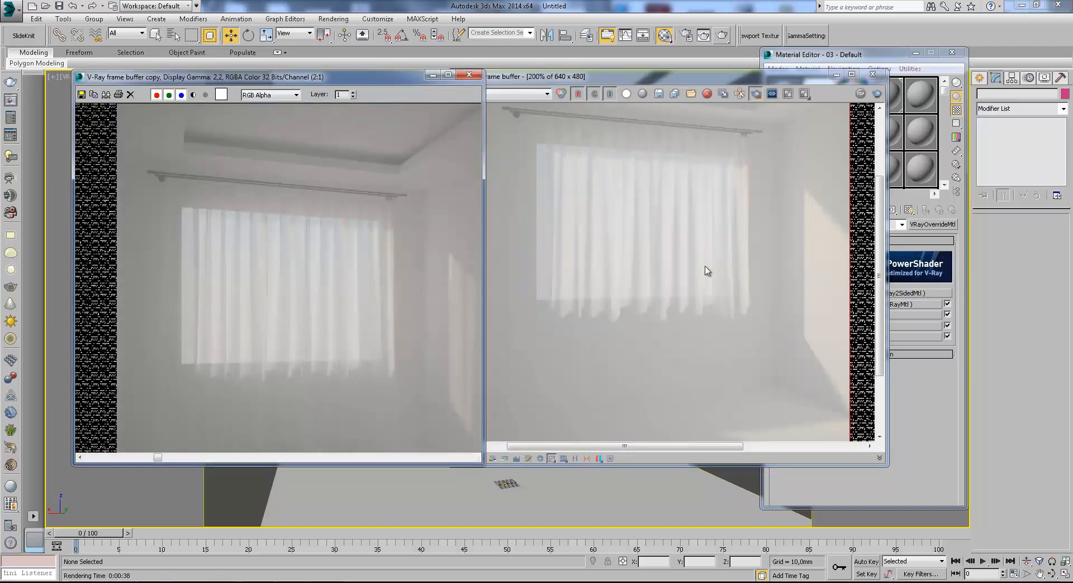
click(671, 323)
scroll(660, 327, down, 1)
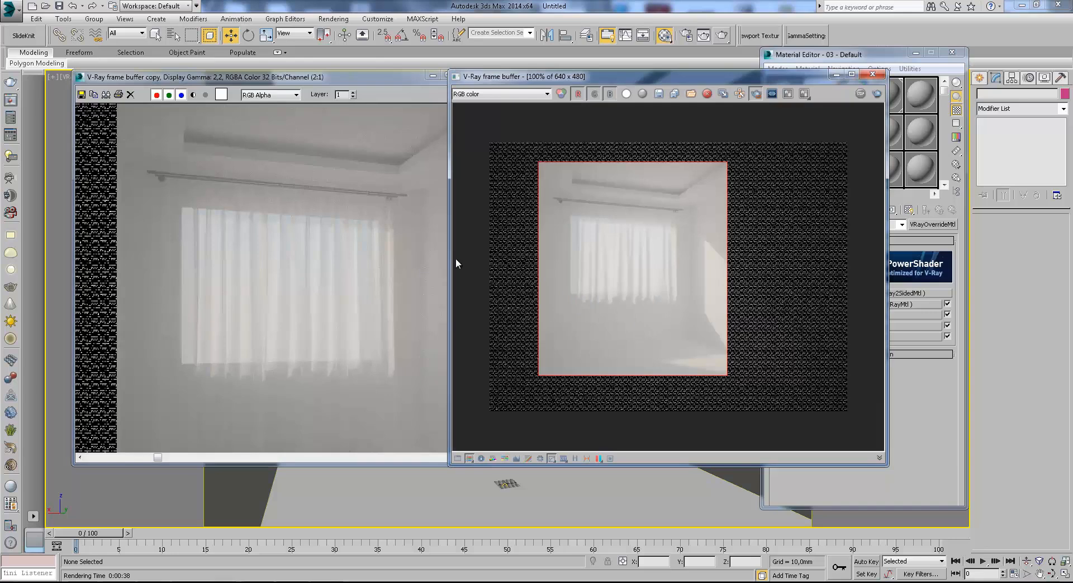
scroll(633, 310, up, 1)
middle_drag(660, 262, 643, 377)
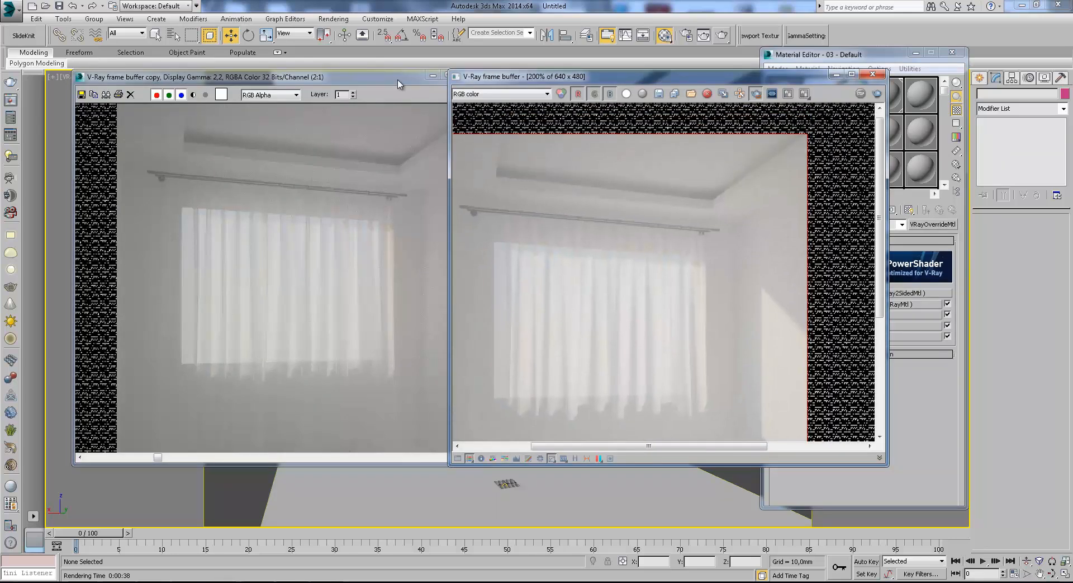
drag(398, 80, 374, 79)
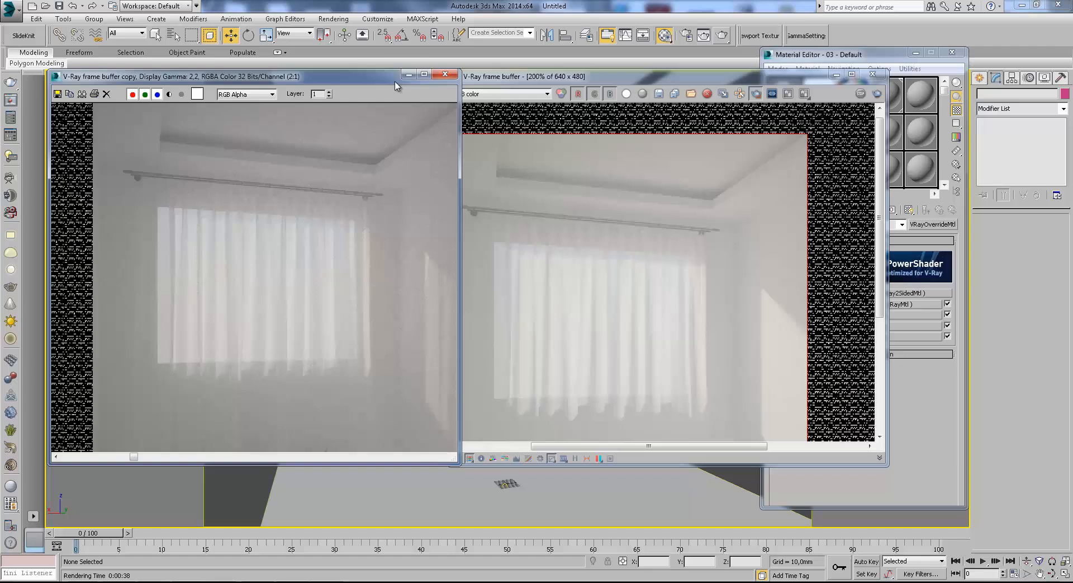
Close the render copy and minimize the V-Ray frame buffer and the Material Editor.
click(449, 75)
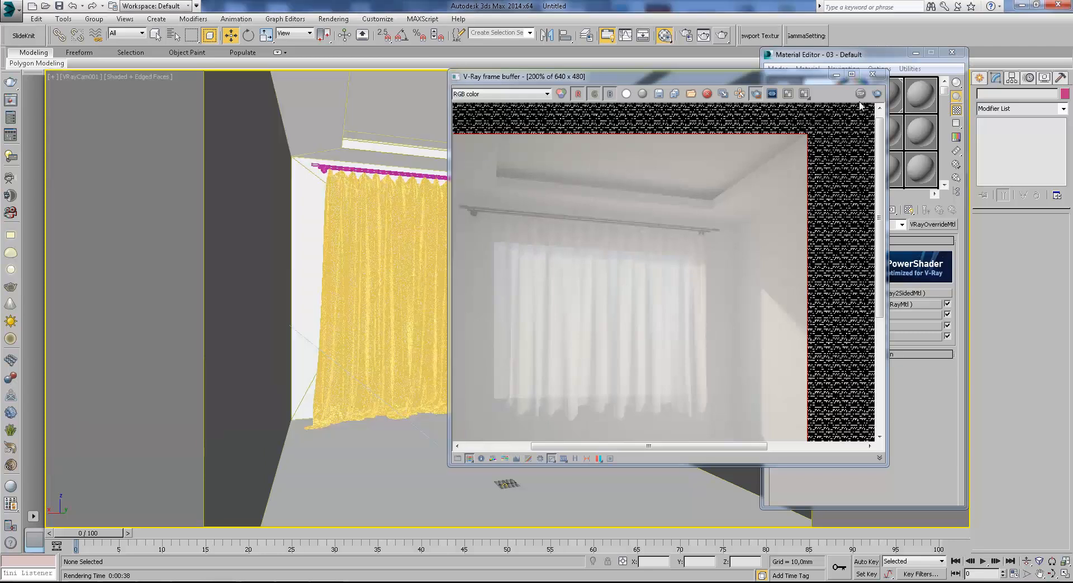
click(836, 78)
click(916, 52)
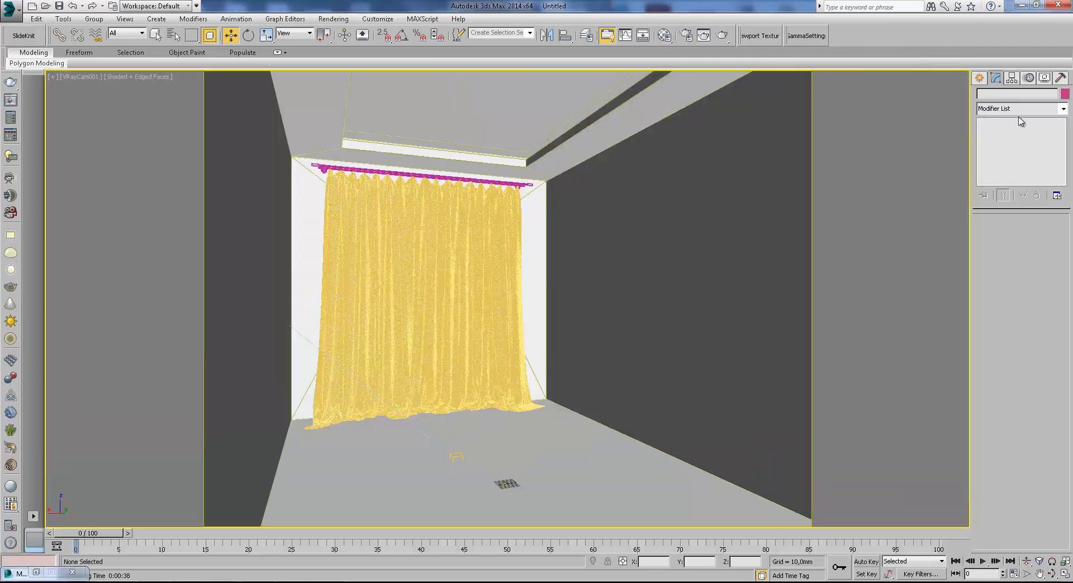
Create a cylinder about 394 mm in radius and 383 mm high inside the room in the wireframe top view.
click(979, 79)
key(t)
click(984, 96)
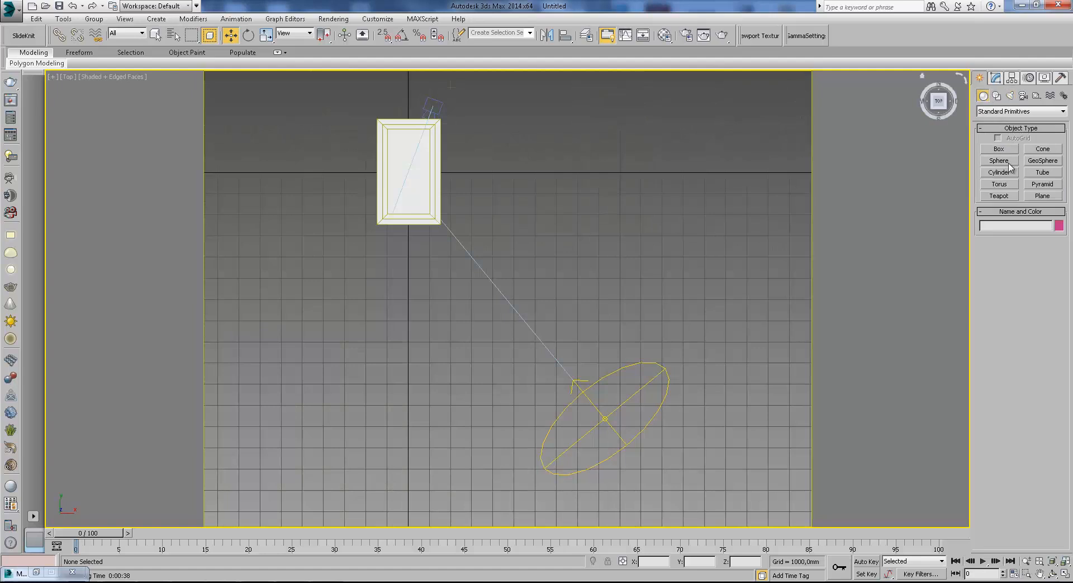
click(1009, 175)
middle_drag(369, 196, 505, 275)
scroll(508, 277, up, 2)
key(F3)
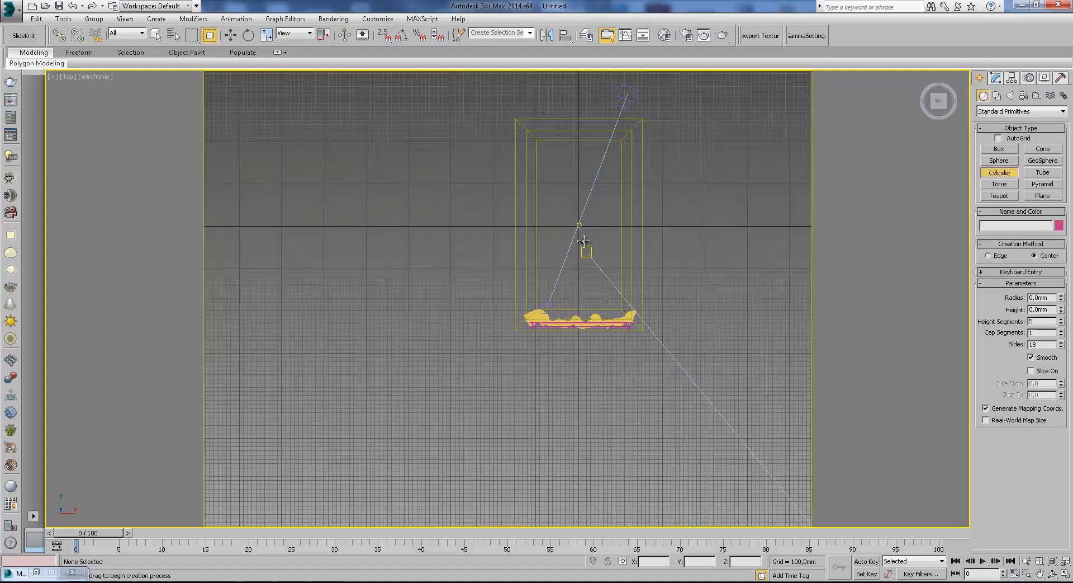
scroll(581, 239, up, 1)
drag(577, 219, 578, 195)
click(582, 173)
Hide every object except the new cylinder.
key(f)
click(232, 40)
scroll(611, 280, down, 5)
alt+middle_drag(611, 280, 591, 346)
right_click(591, 346)
click(619, 304)
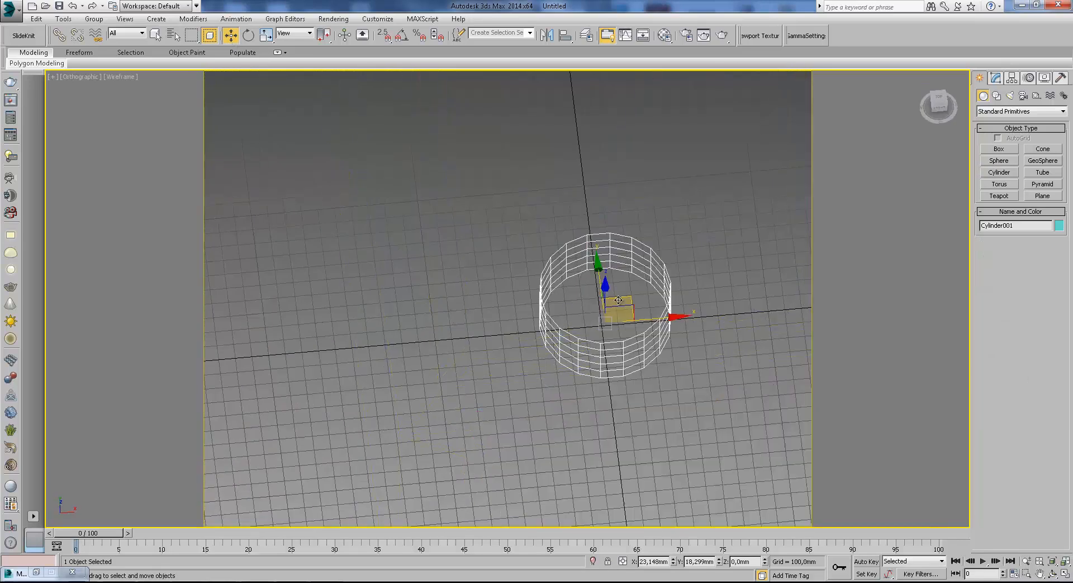
Set the cylinder to 50 sides and 1 height segment.
click(996, 78)
key(Return)
double_click(1041, 258)
text(1)
key(Return)
Convert the cylinder to an Editable Poly, enter polygon editing and undo the last polygon change.
right_click(691, 226)
mouse_move(751, 331)
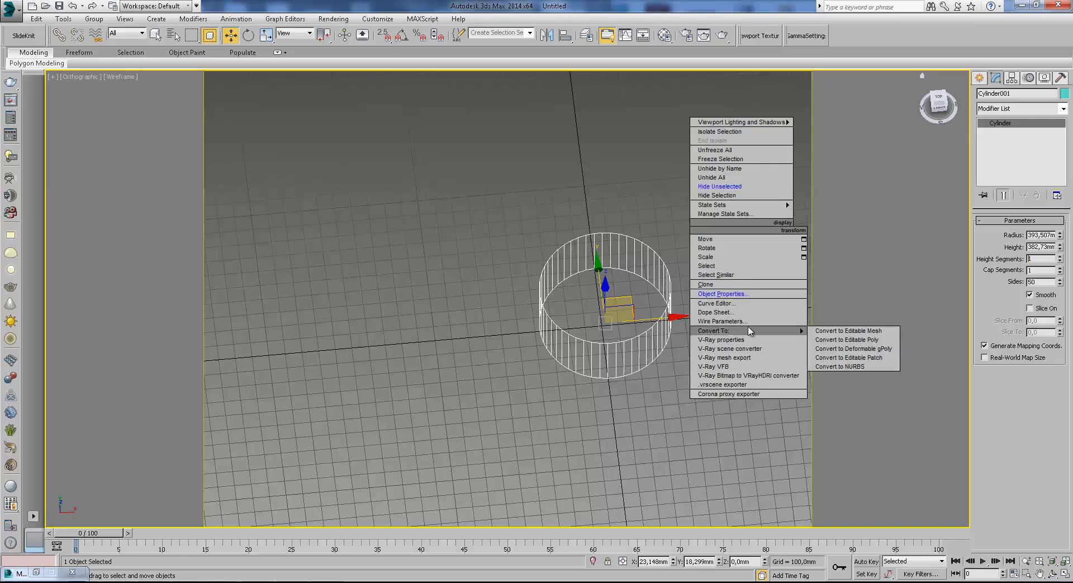
click(847, 339)
click(984, 122)
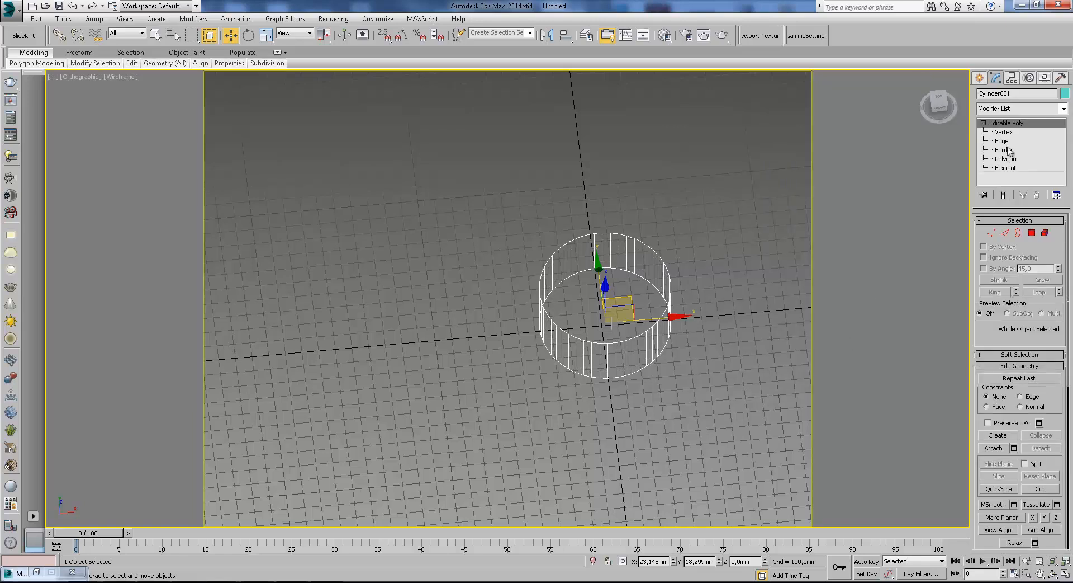
click(1009, 159)
alt+middle_drag(633, 305, 698, 240)
click(625, 315)
key(ctrl+z)
click(979, 78)
Unhide all objects and raise the cylinder to the room's ceiling at a Z position of about 2356 mm.
key(f)
right_click(585, 224)
click(621, 167)
scroll(603, 221, down, 8)
middle_drag(599, 223, 605, 304)
scroll(605, 304, up, 1)
drag(607, 295, 602, 202)
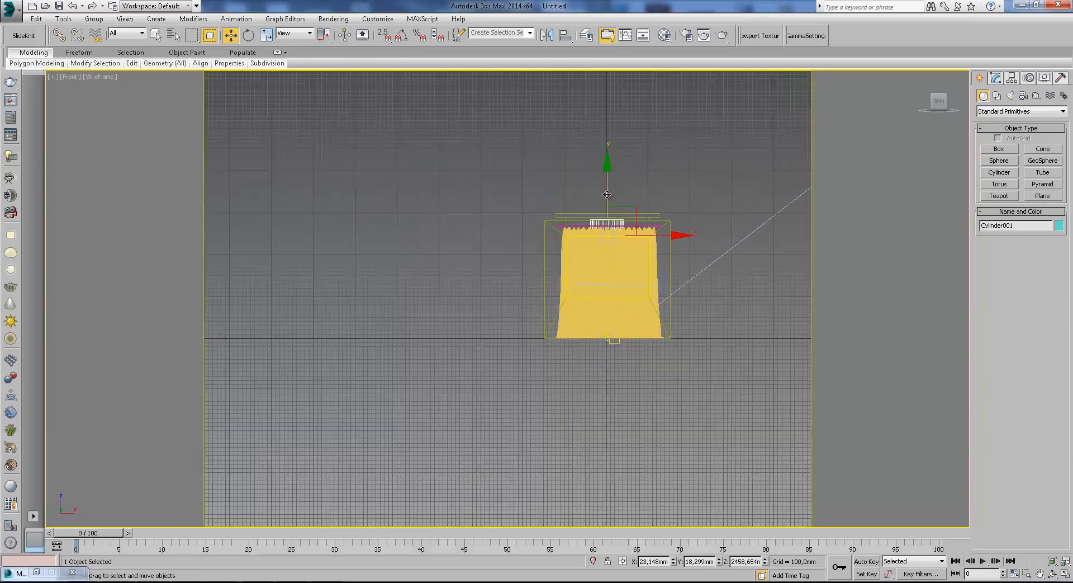
key(c)
drag(505, 81, 504, 98)
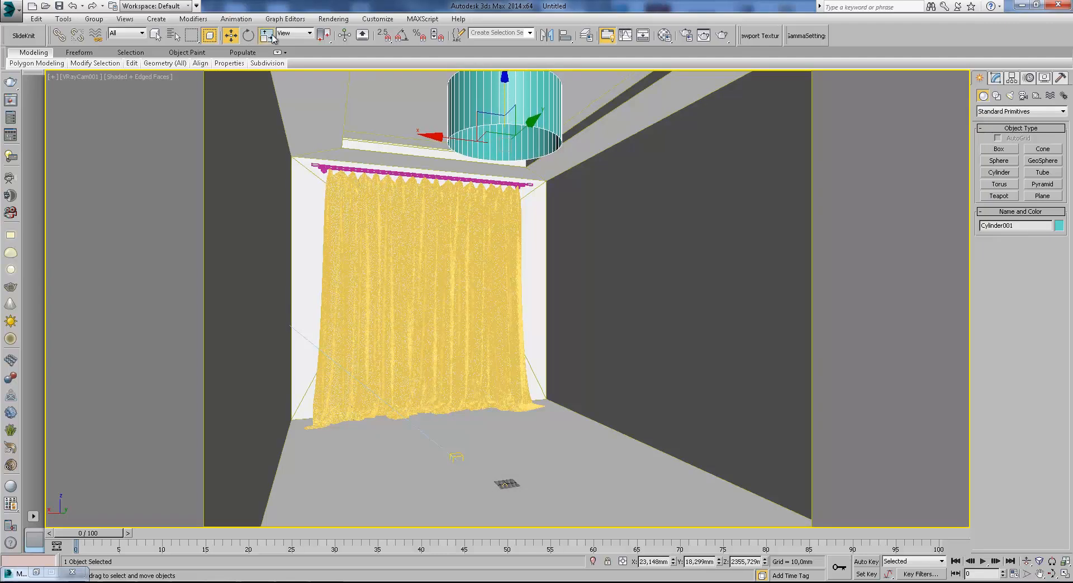
Scale the cylinder at the ceiling down to about two thirds of its width and return to the Move tool.
key(r)
key(r)
drag(497, 124, 495, 138)
key(w)
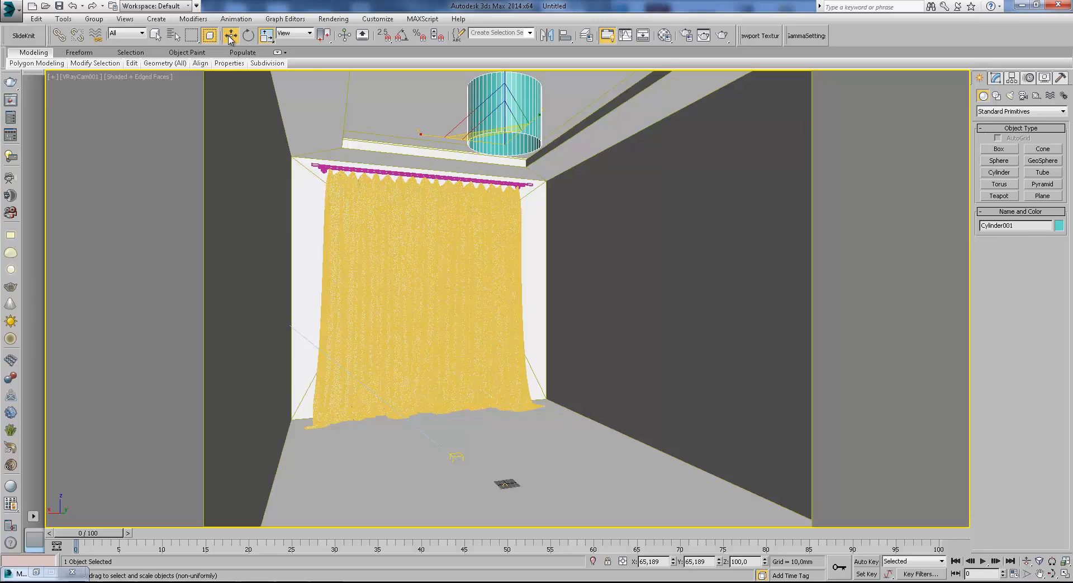
Copy the curtain's override material to a free sample slot and name the copy abajur.
click(665, 35)
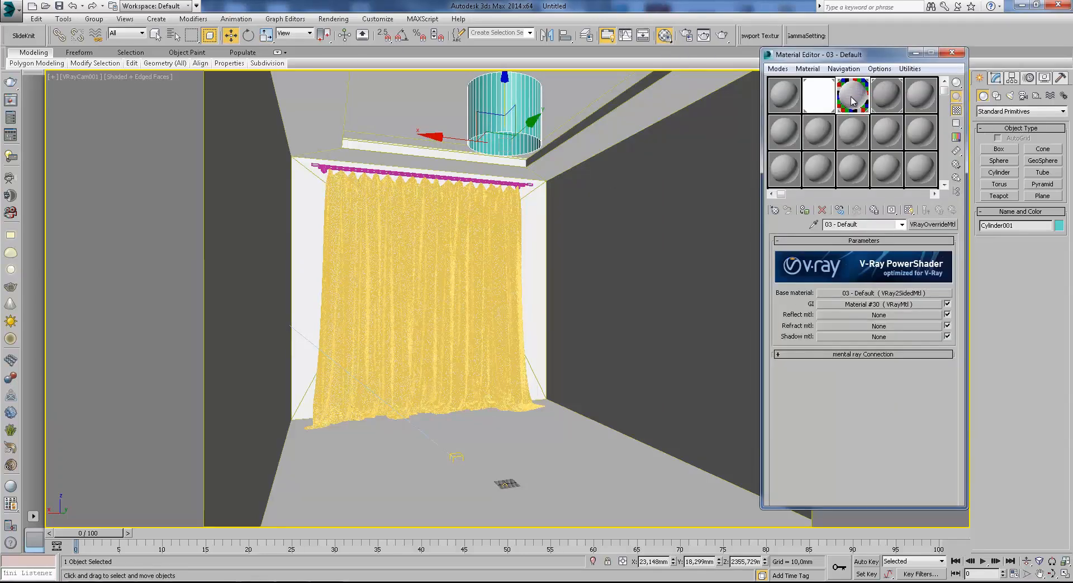
click(871, 223)
text(abajur)
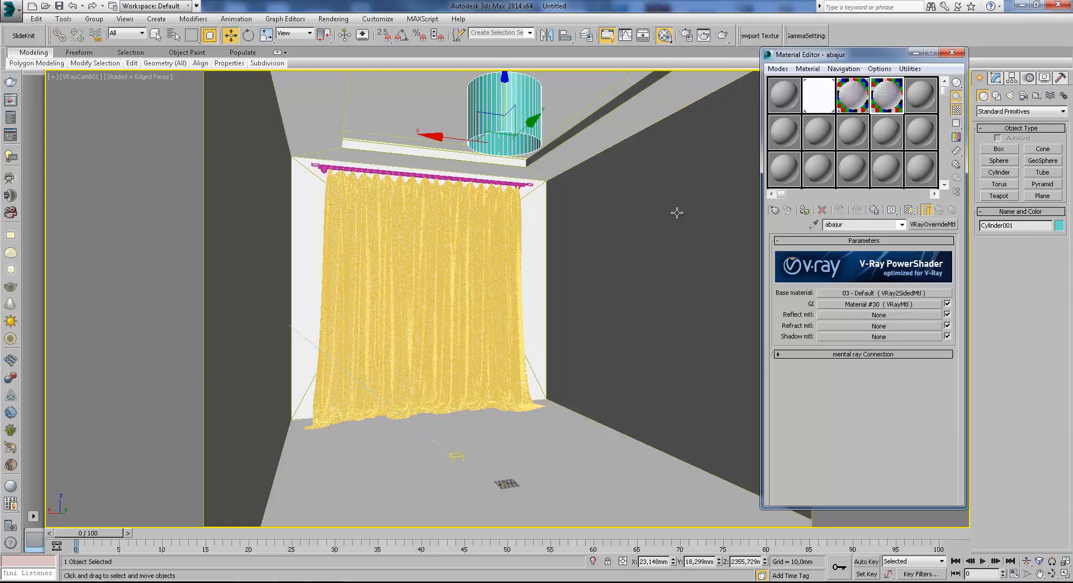
Clear the refraction map from the front VRayMtl inside abajur's two-sided base material.
click(878, 292)
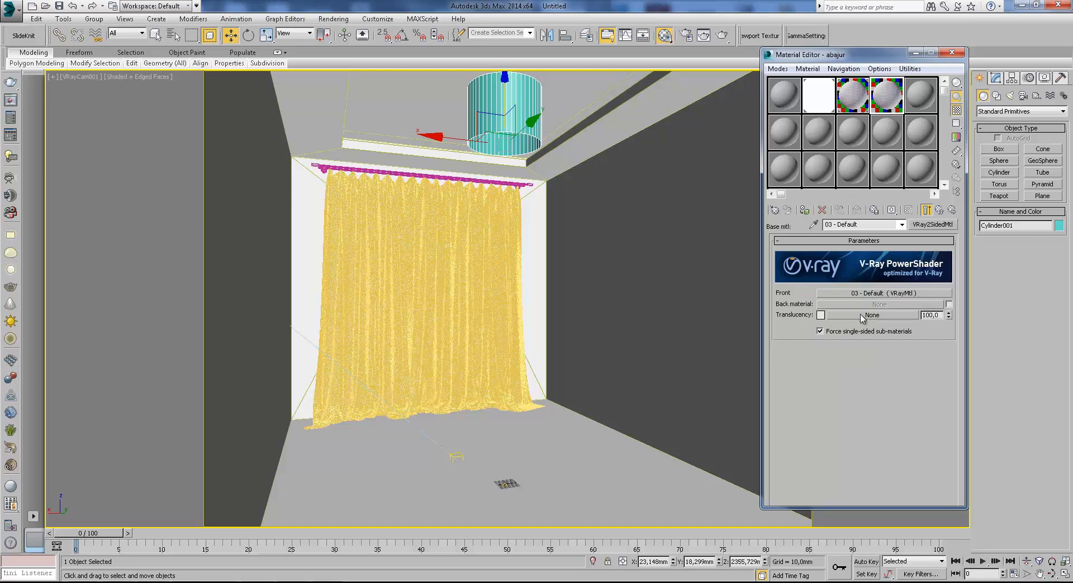
click(846, 292)
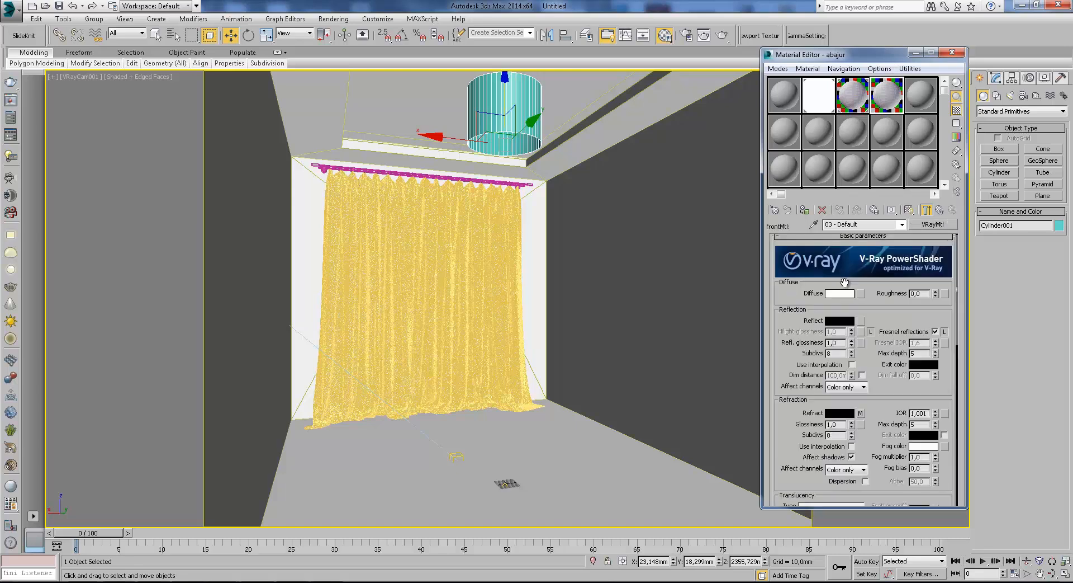
right_click(862, 414)
scroll(884, 393, down, 5)
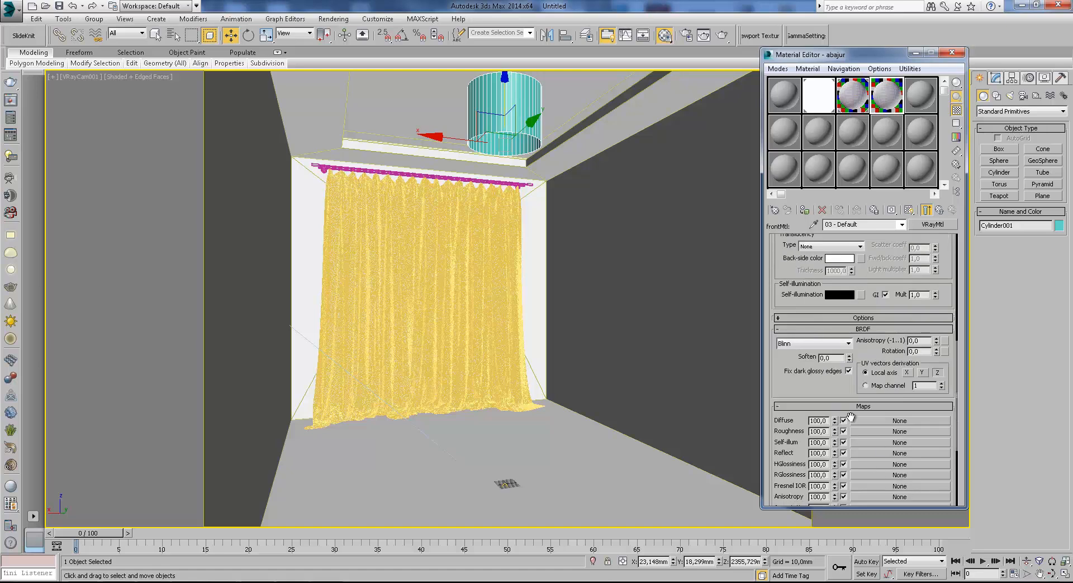
scroll(878, 386, down, 5)
right_click(877, 384)
click(903, 417)
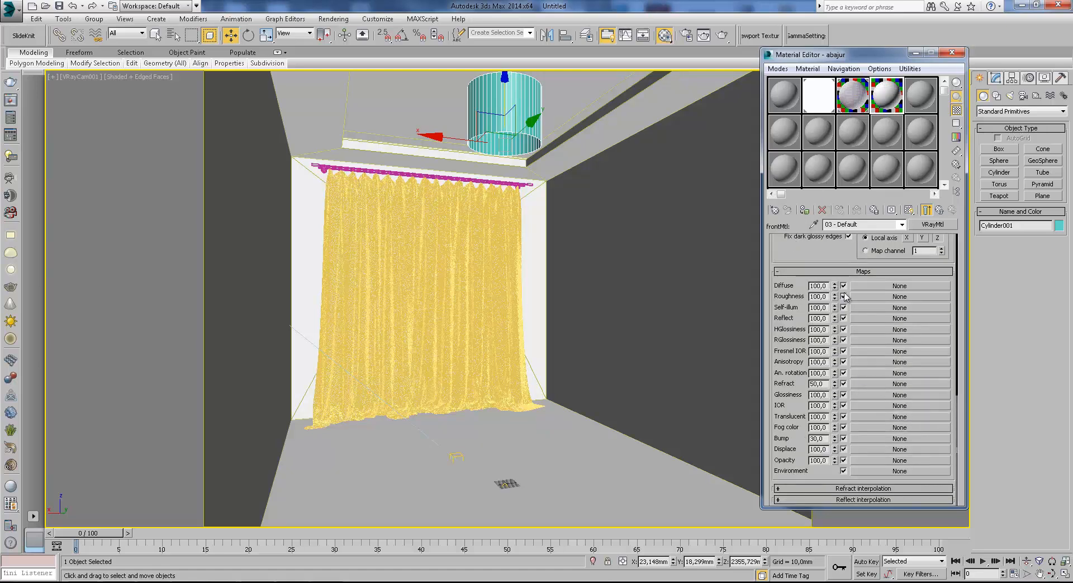
Change the diffuse colour of abajur's front material to a pale warm beige.
scroll(885, 286, up, 10)
scroll(873, 288, up, 3)
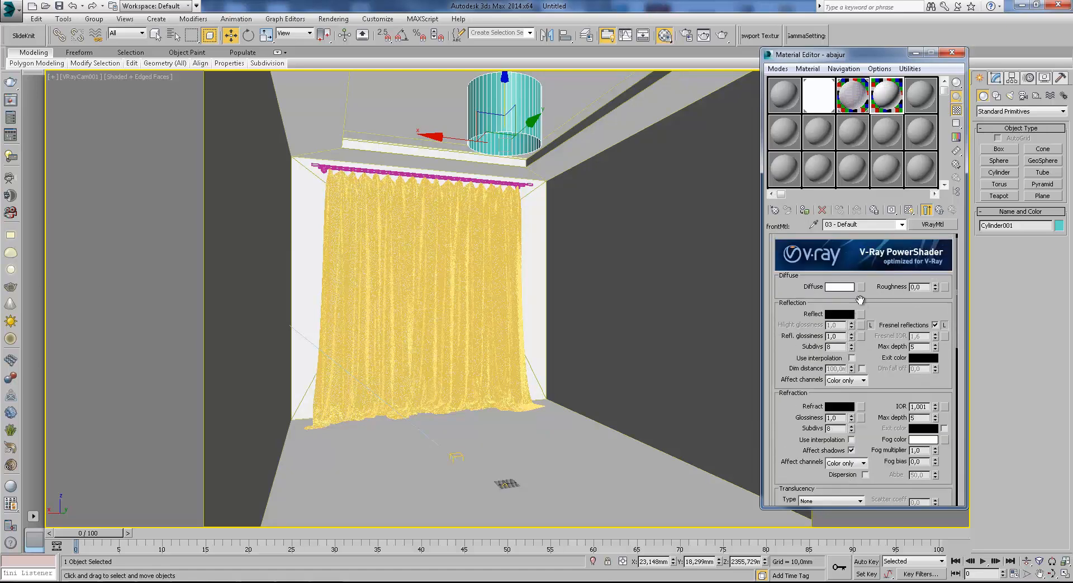
click(841, 287)
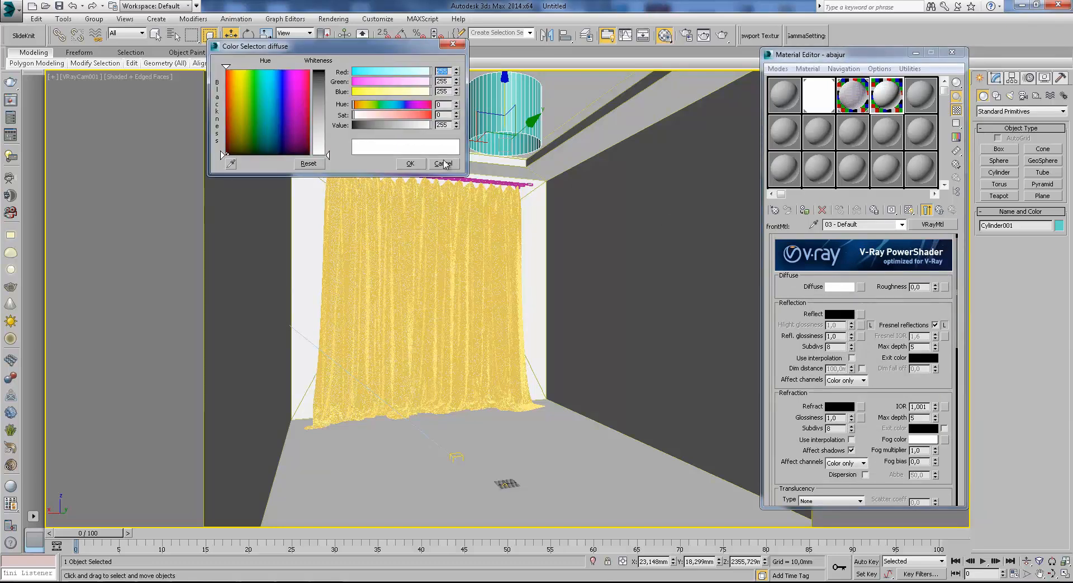
drag(238, 88, 234, 89)
drag(329, 155, 336, 142)
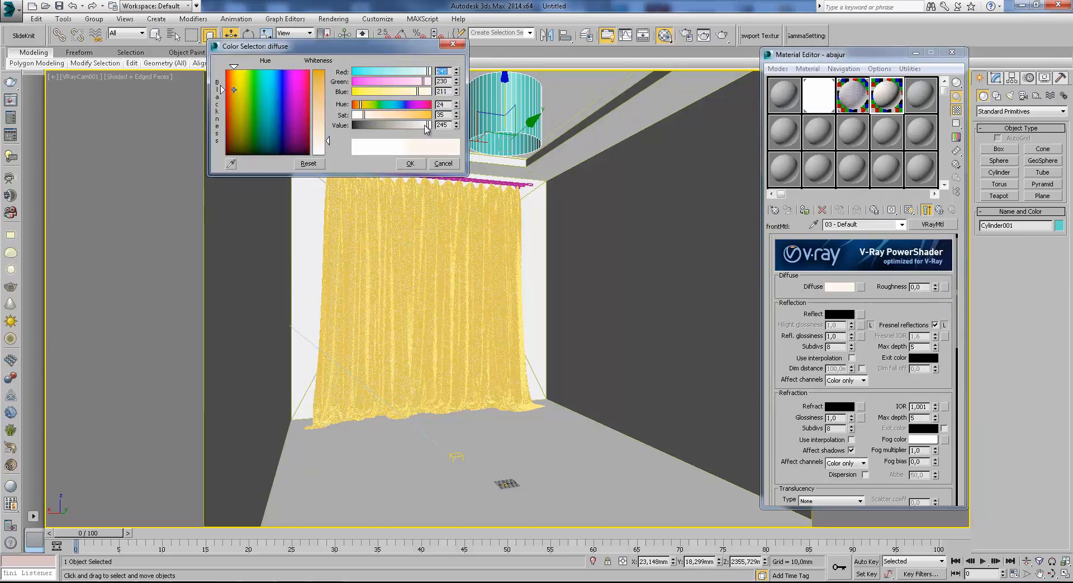
click(410, 164)
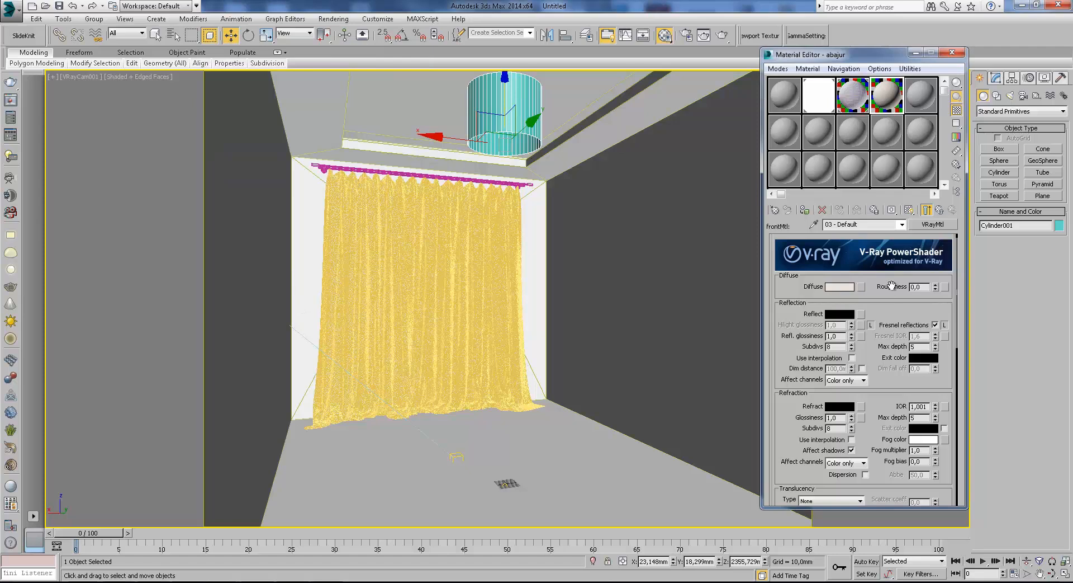
click(840, 287)
drag(325, 132, 326, 126)
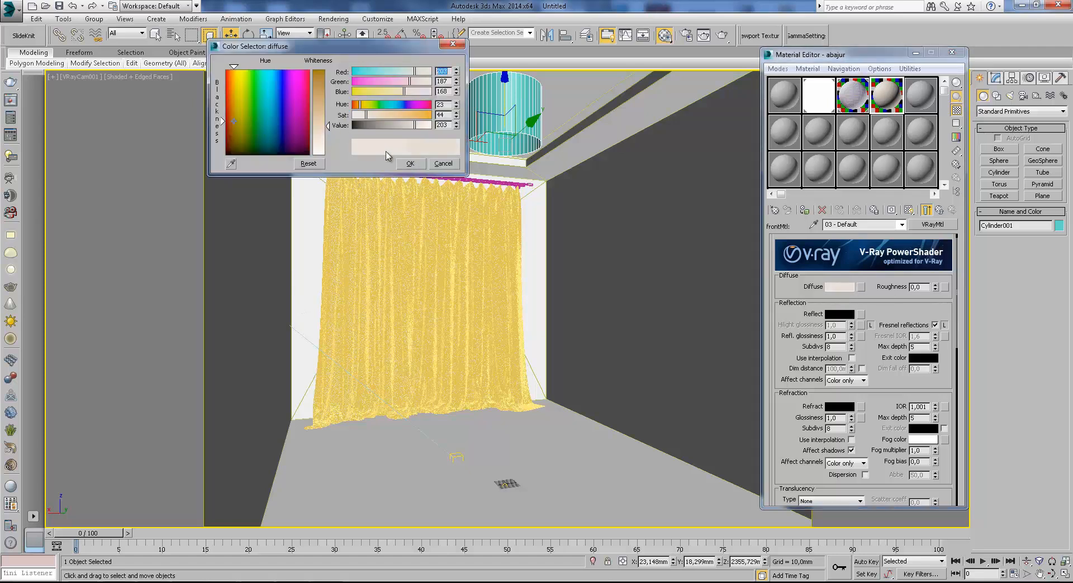
click(443, 166)
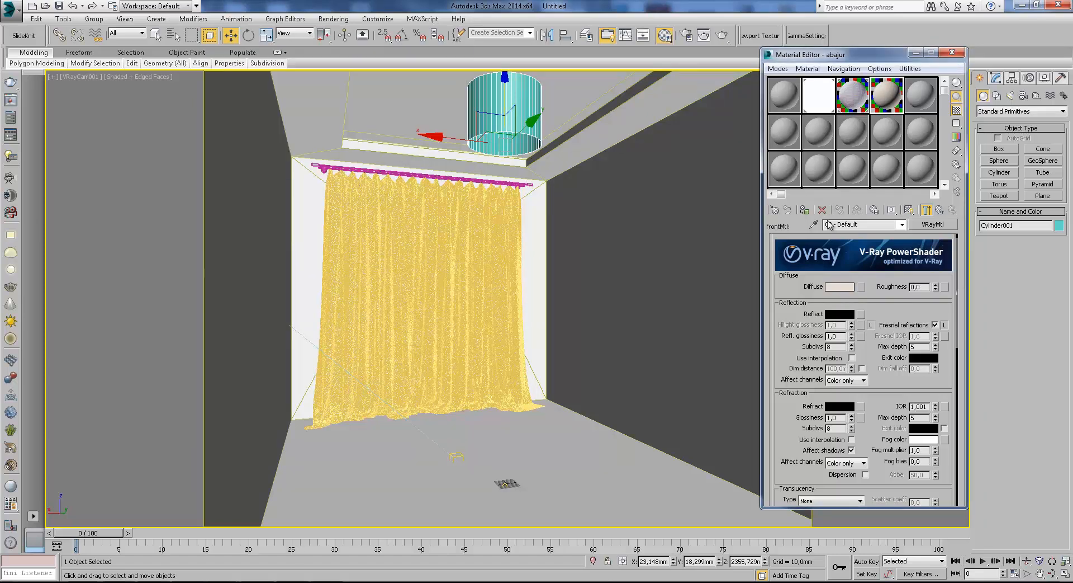
Assign the abajur material to the selected cylinder and disable its GI override.
click(805, 209)
click(939, 211)
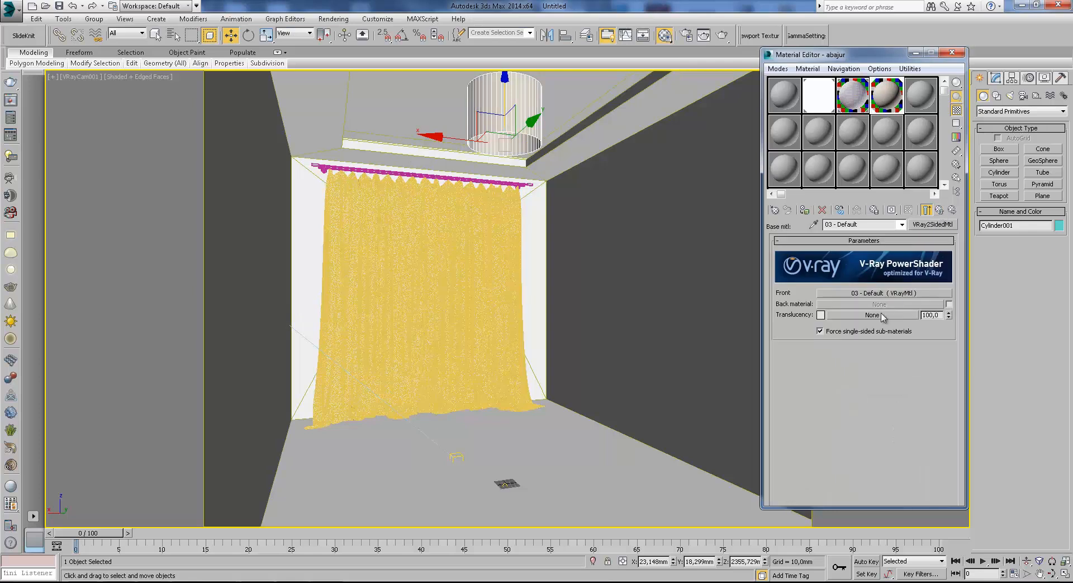
click(939, 210)
click(947, 304)
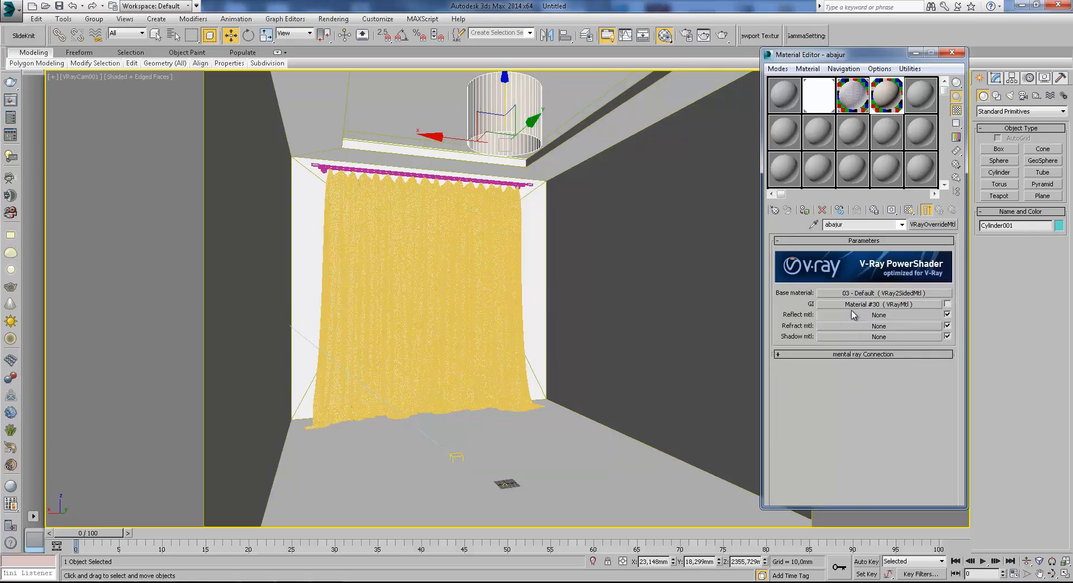
click(916, 52)
click(1001, 77)
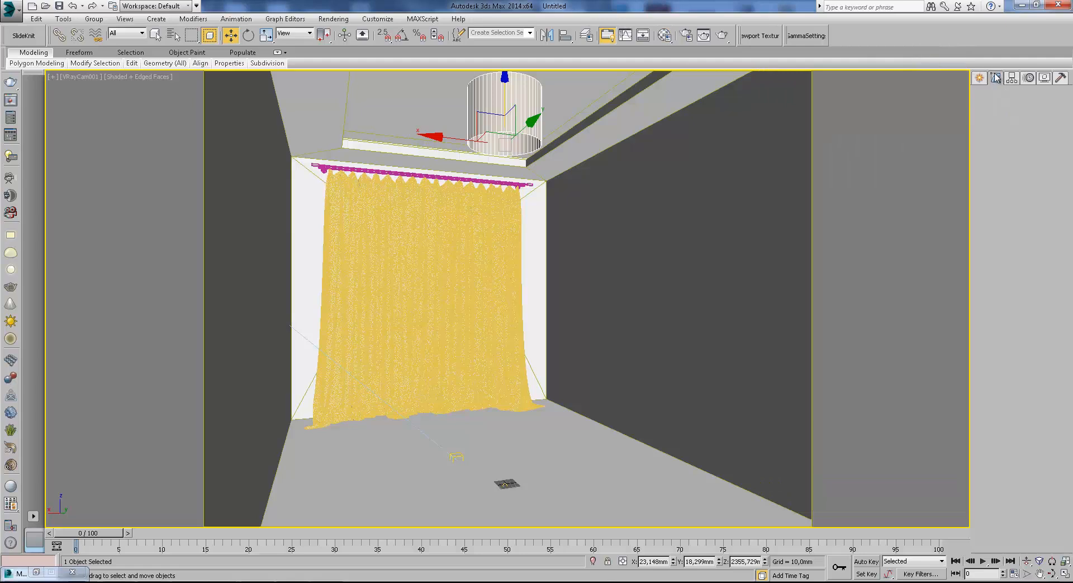
click(1054, 109)
click(979, 79)
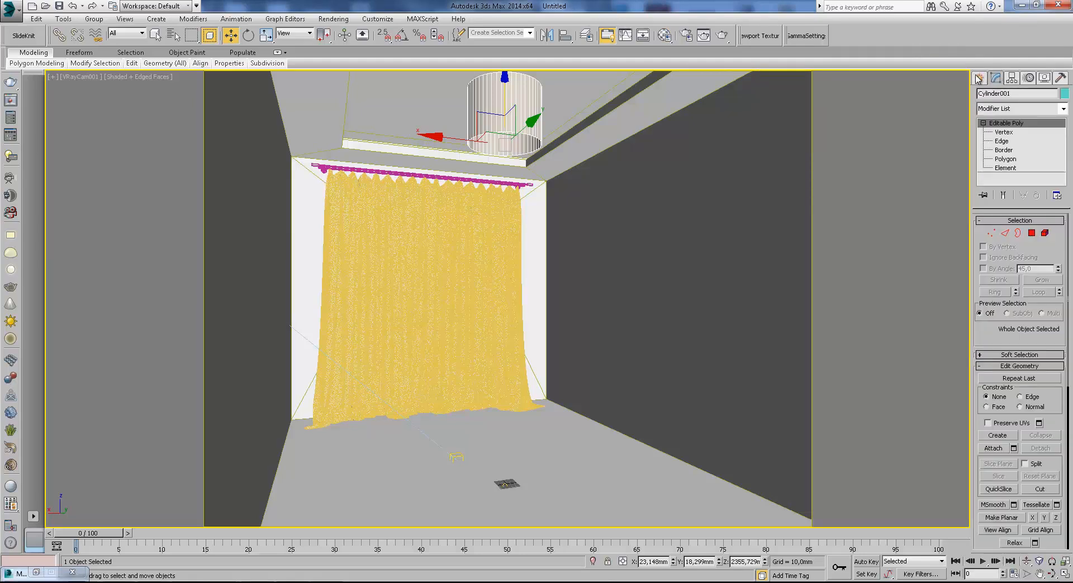
click(665, 35)
Place a VRayLight near the centre of the cylinder in the wireframe Top view.
key(t)
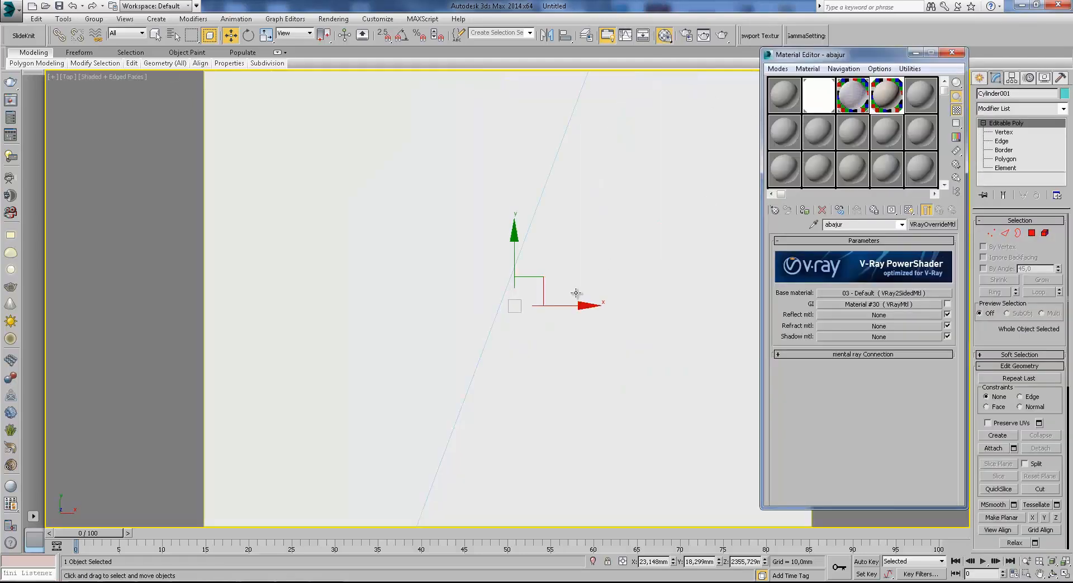
key(F3)
click(979, 77)
click(1010, 95)
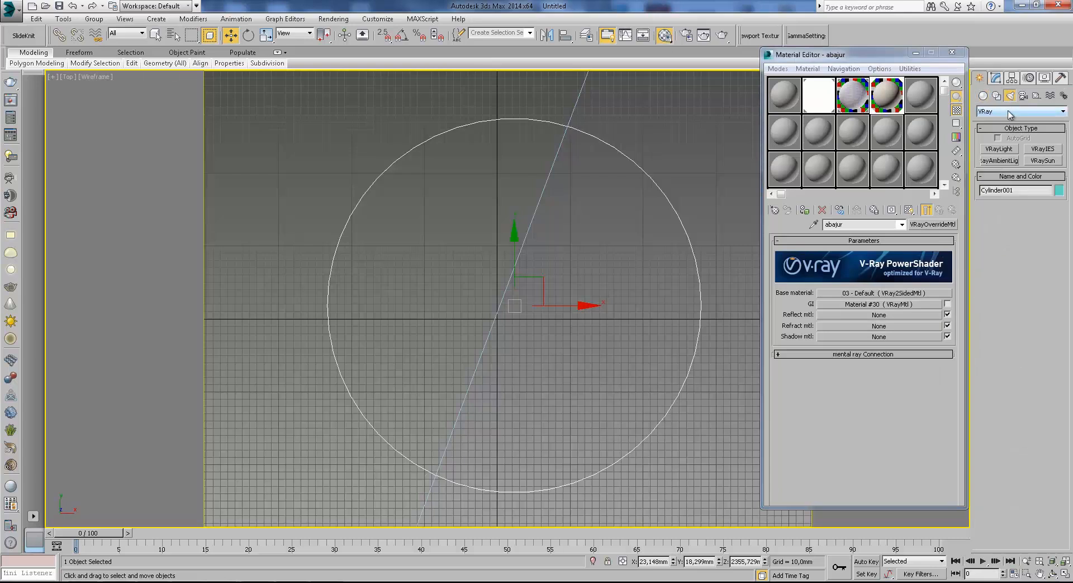
click(1021, 112)
click(1001, 141)
click(999, 148)
middle_drag(525, 301, 532, 278)
scroll(531, 279, down, 1)
scroll(522, 284, up, 1)
click(529, 278)
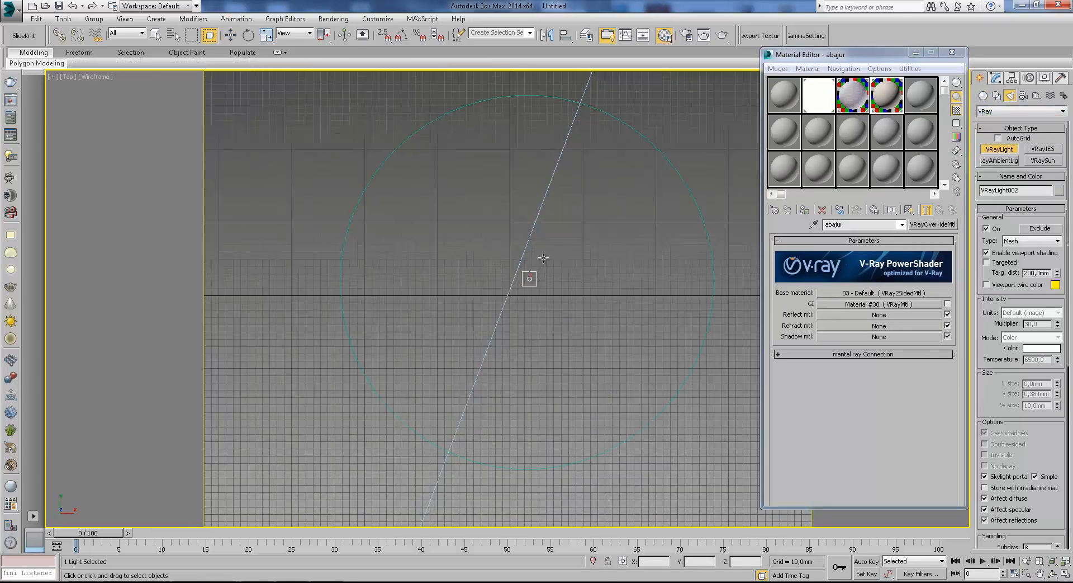
Make the new VRayLight a Sphere type with a radius of 25 mm.
click(1041, 241)
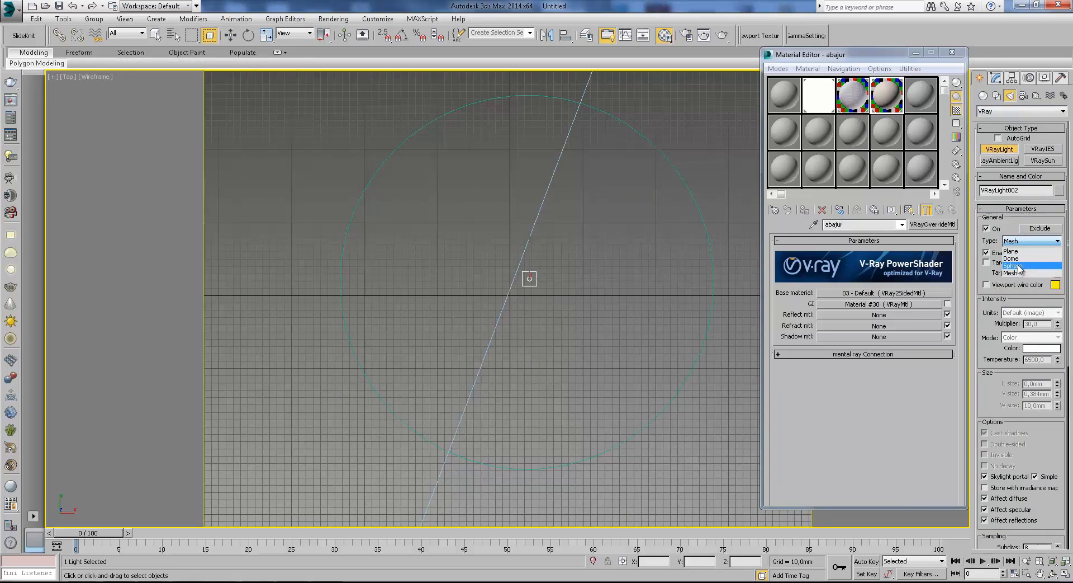
click(1018, 260)
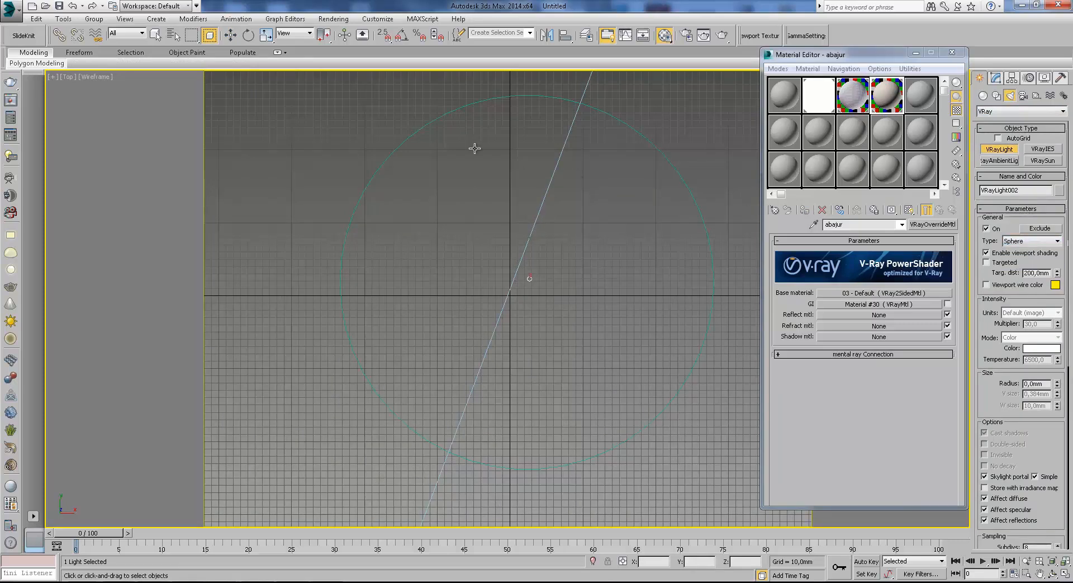
click(1041, 386)
text(15)
key(Return)
text(25)
key(Return)
Raise the sphere light from the floor towards the ceiling cylinder in the Front view.
key(w)
key(f)
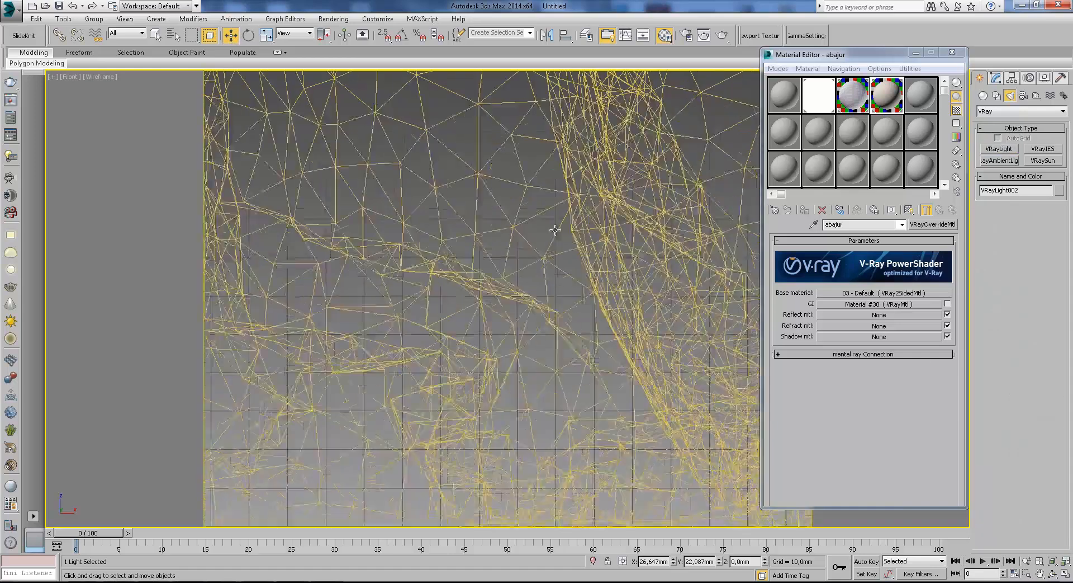
scroll(559, 296, down, 8)
drag(564, 298, 565, 154)
Display the curtain as a box through its object properties and deselect it.
click(590, 236)
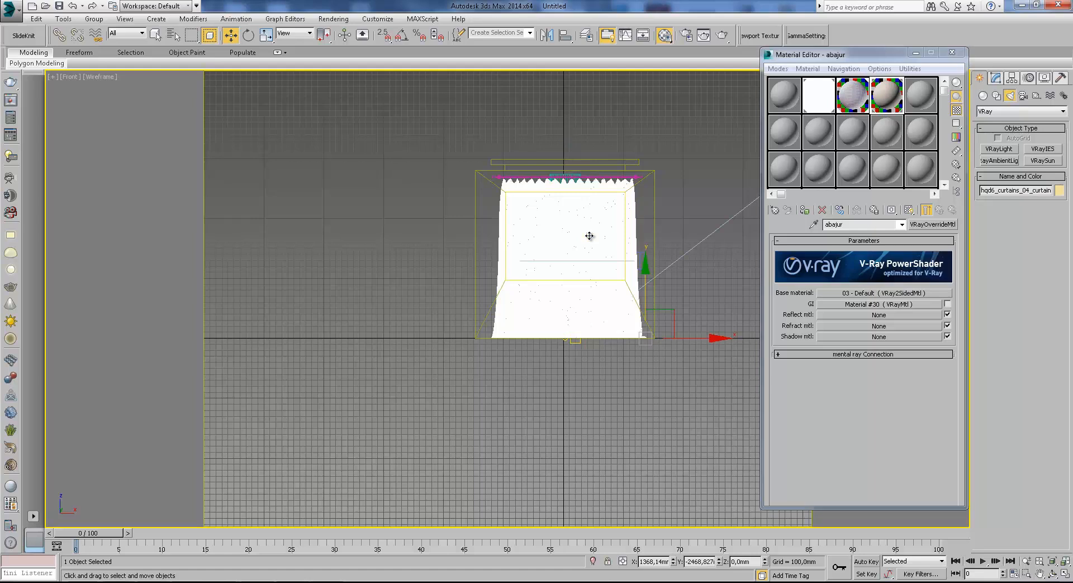
right_click(590, 238)
click(620, 300)
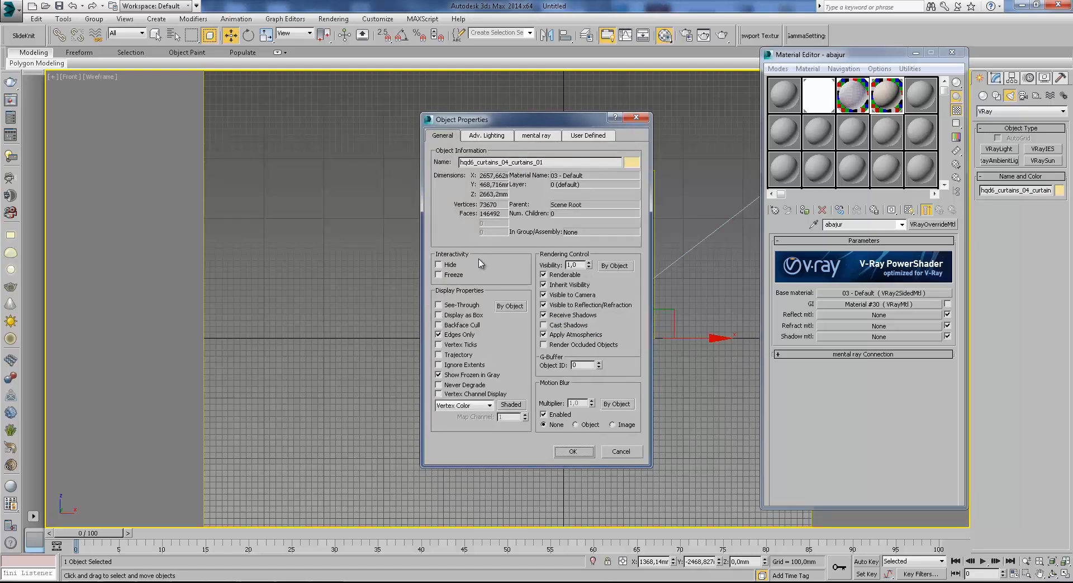
click(640, 118)
right_click(589, 255)
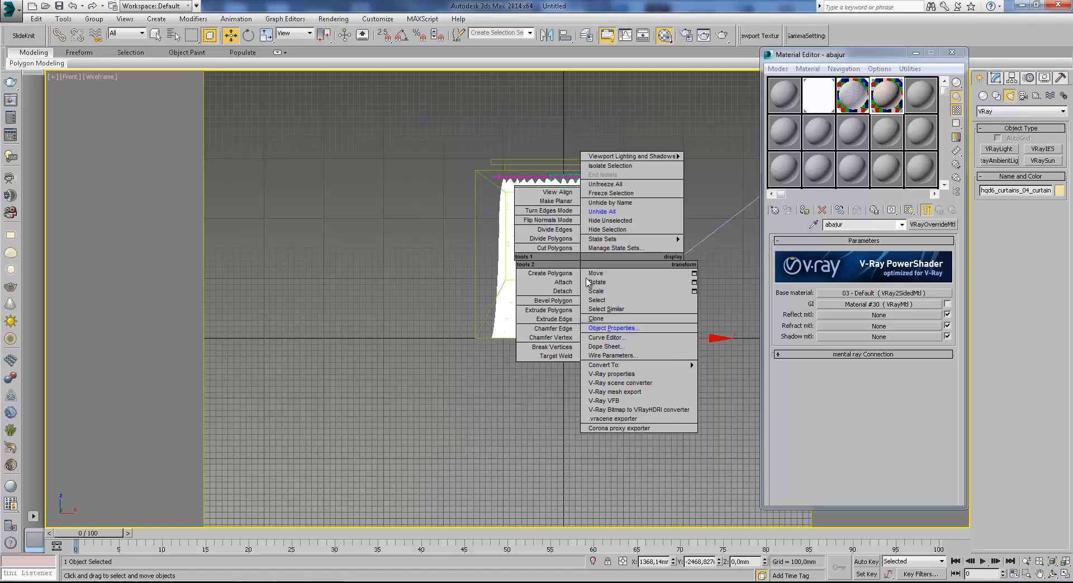
click(622, 331)
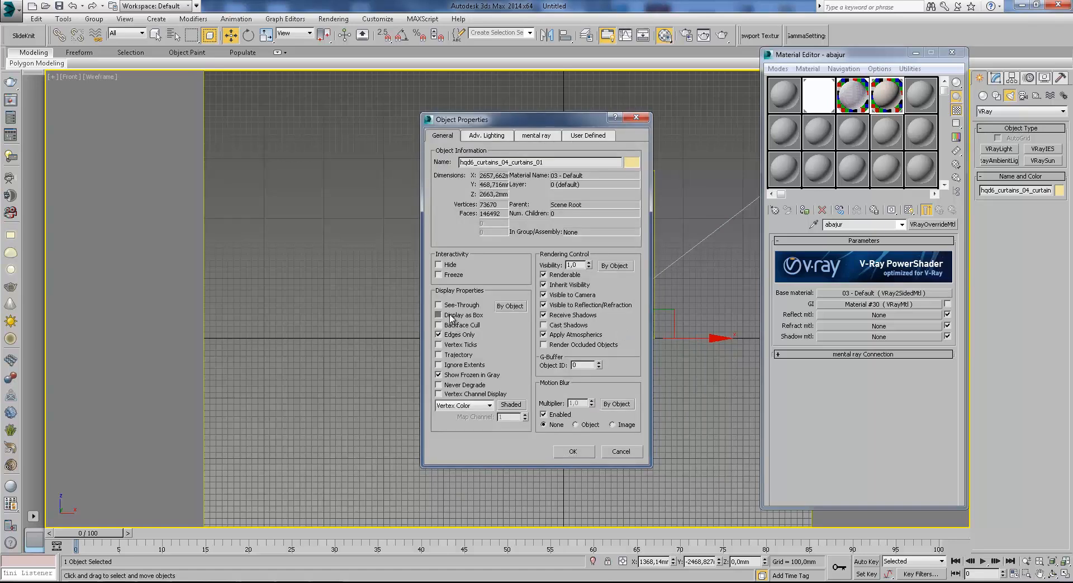
click(571, 451)
click(583, 371)
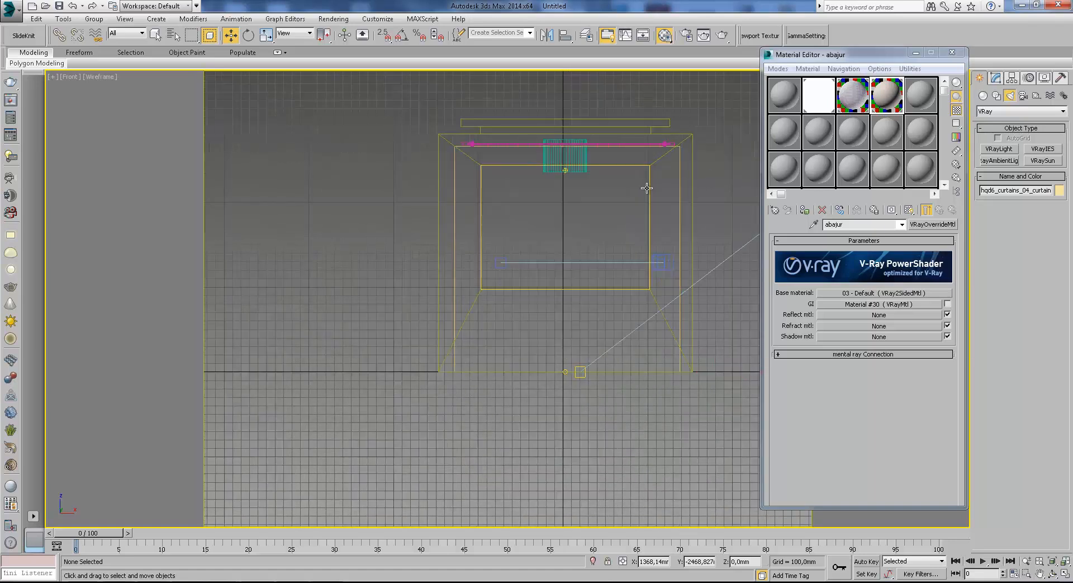
Select the sphere light and raise it inside the cylinder to a Z position of about 2550 mm.
scroll(552, 162, up, 6)
click(513, 217)
scroll(572, 321, down, 2)
drag(572, 321, 559, 268)
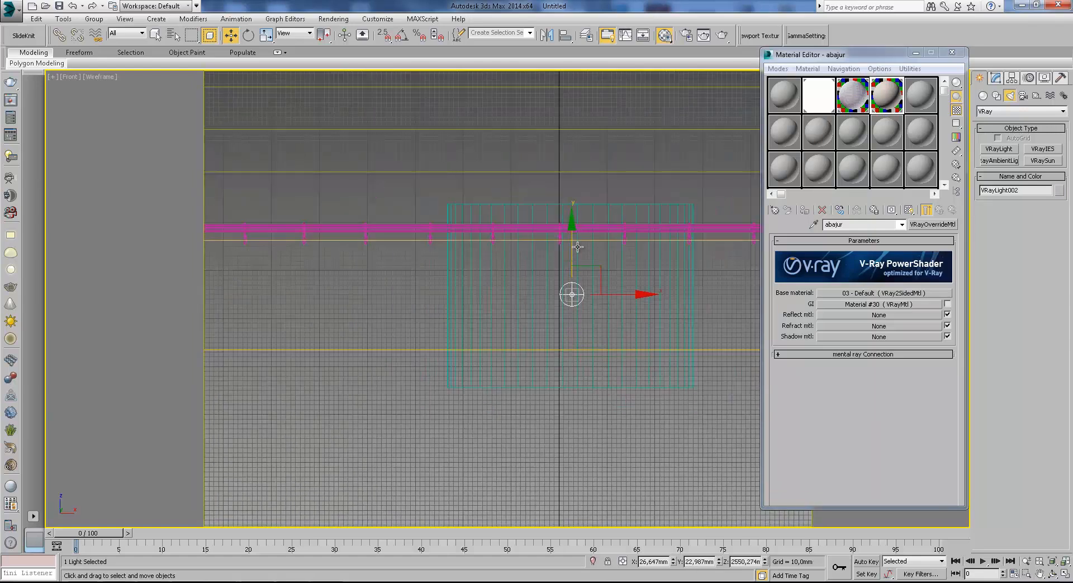
Lower the sphere light slightly to a Z position of about 2543 mm in the shaded camera view.
key(c)
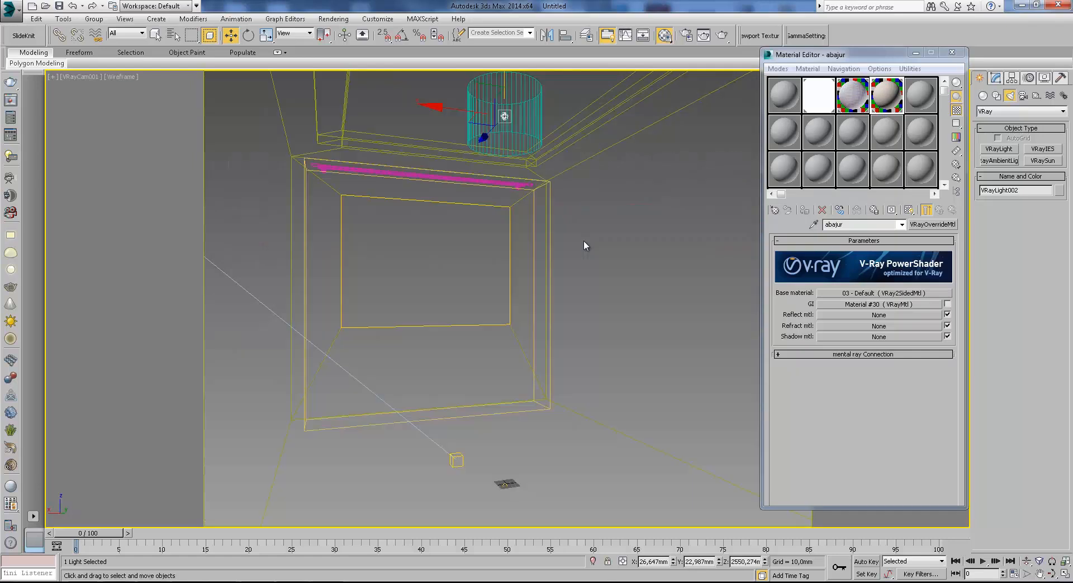
key(F3)
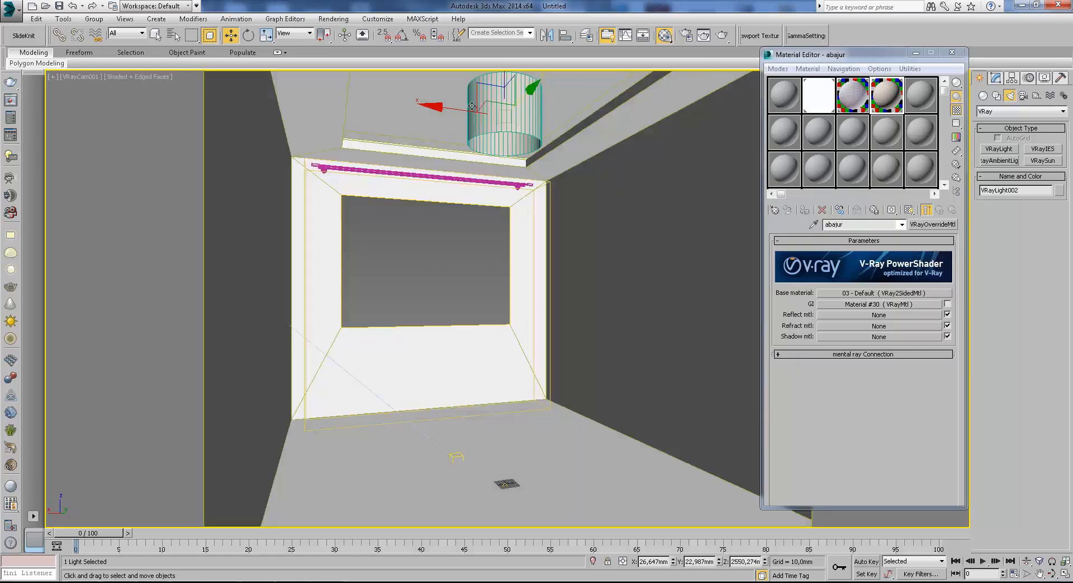
click(996, 77)
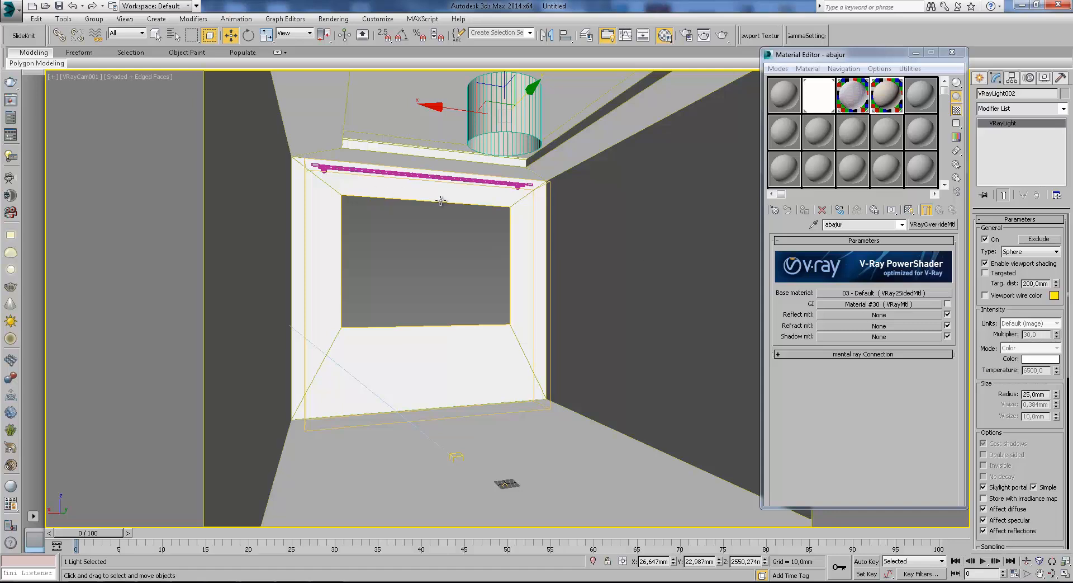
drag(504, 76, 504, 77)
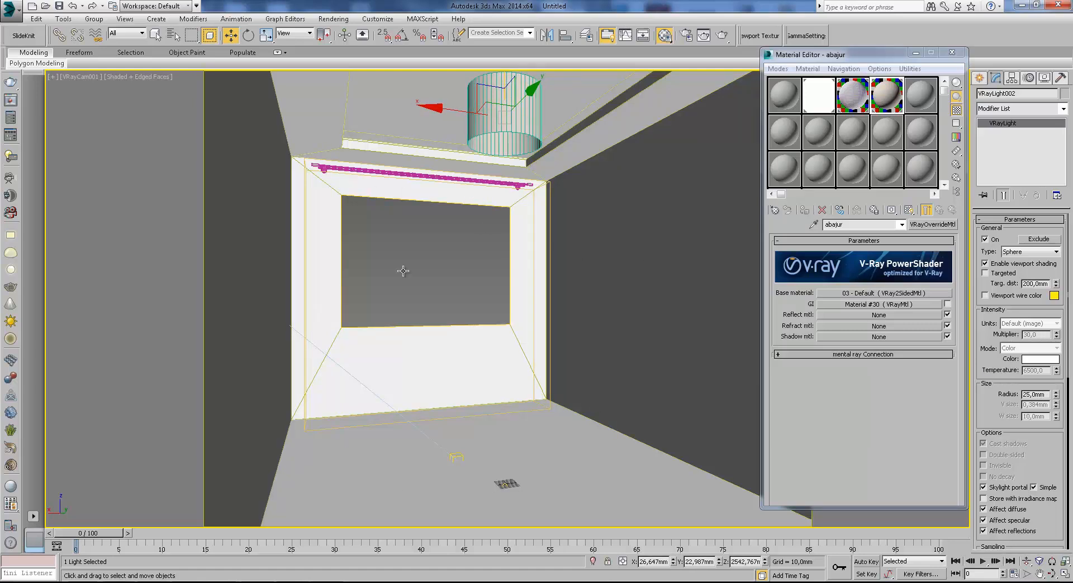
Turn off the curtain's box display and return the camera view to shaded mode.
key(F3)
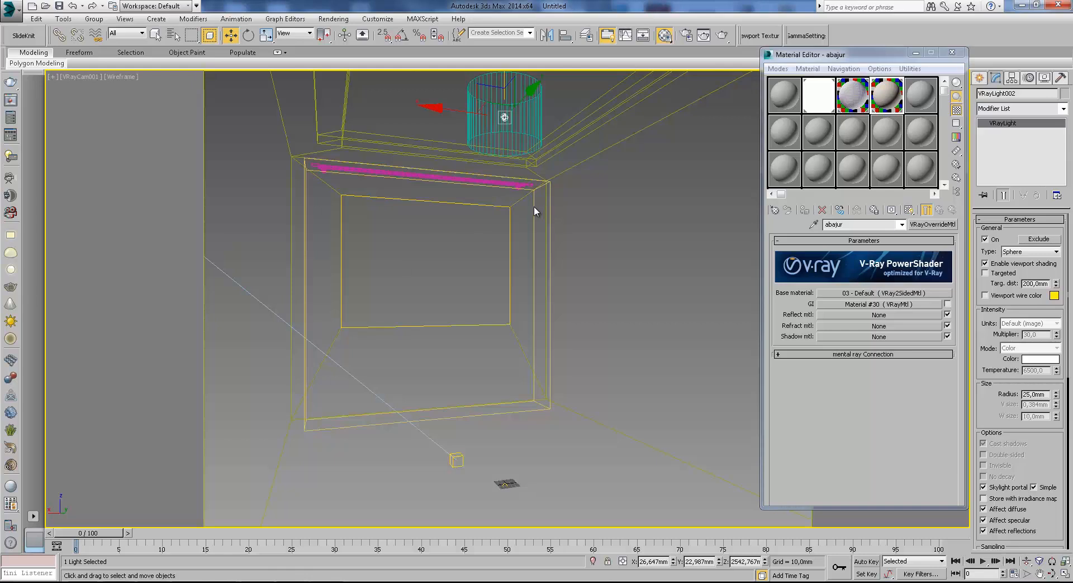
click(535, 206)
right_click(497, 223)
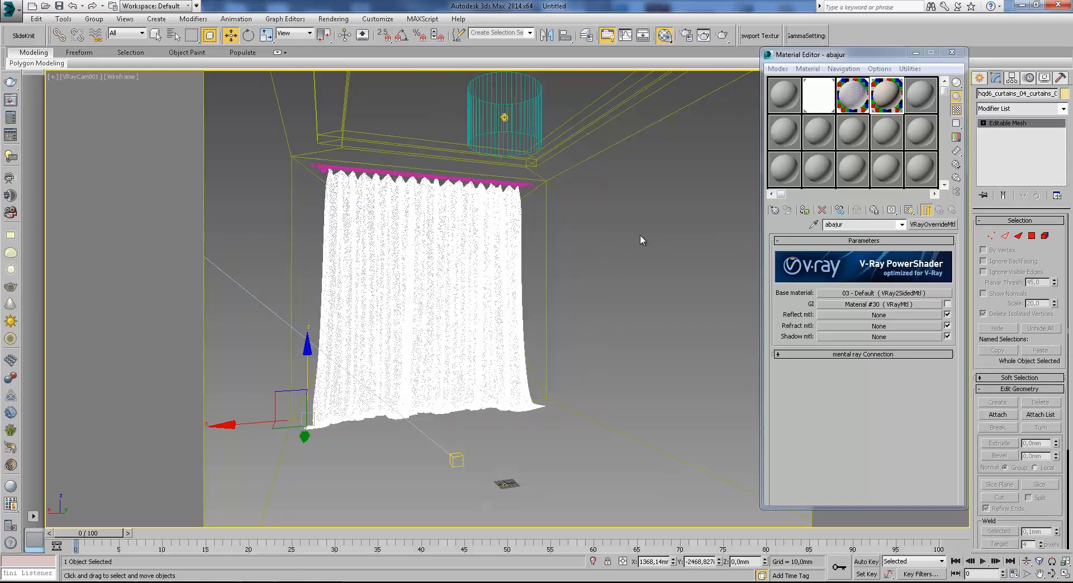
key(Delete)
key(F3)
key(ctrl+z)
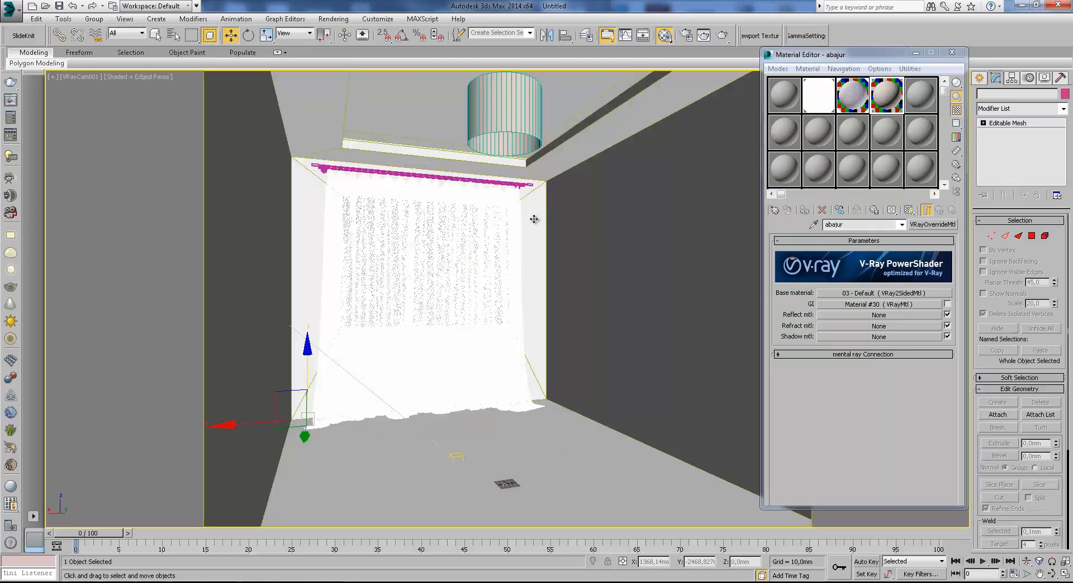
Select the sphere light inside the lampshade cylinder and turn off its skylight portal option.
key(F3)
click(511, 225)
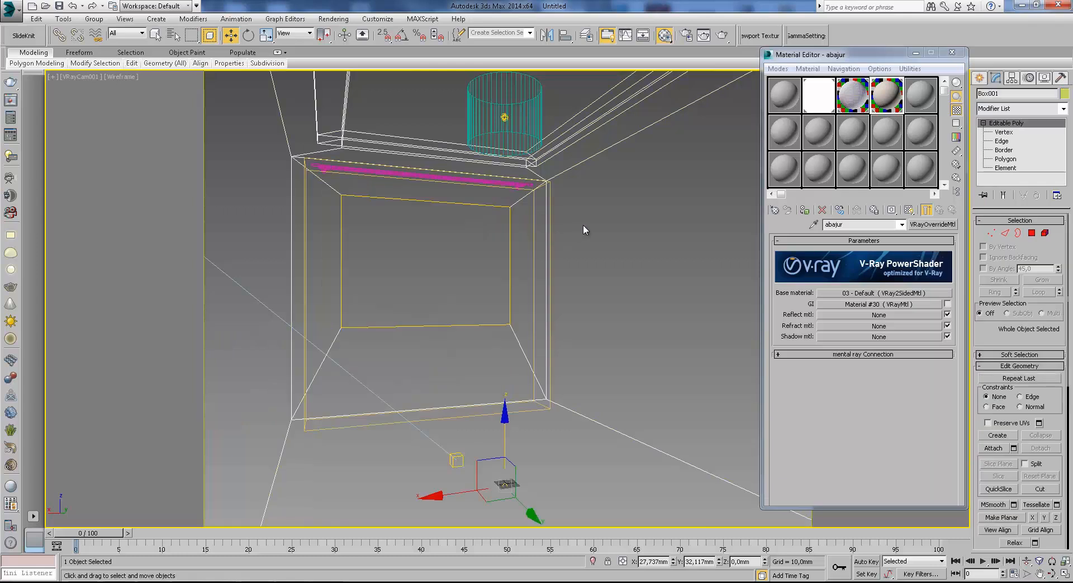
click(535, 216)
click(568, 222)
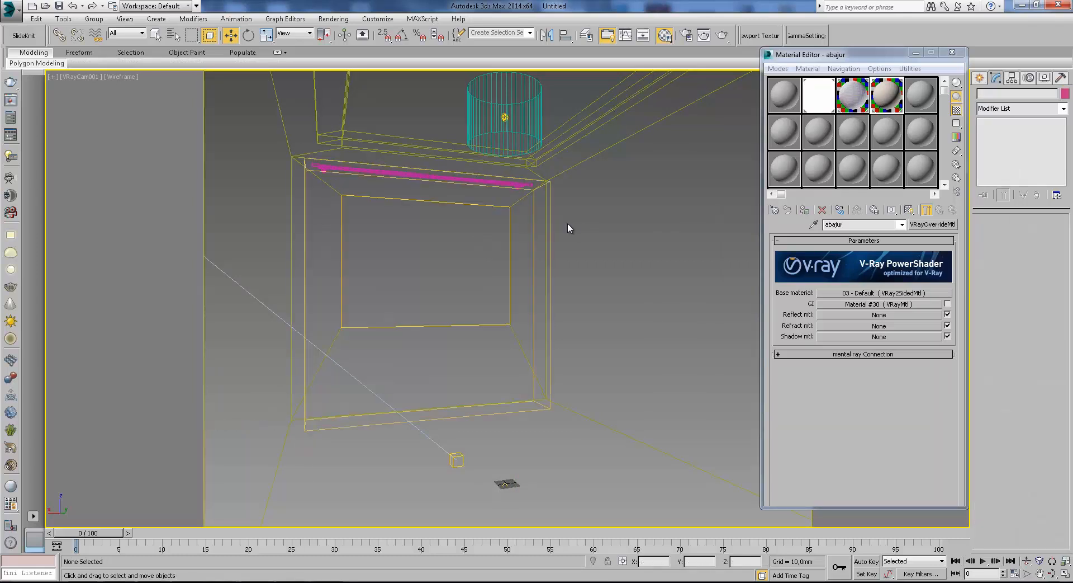
click(535, 225)
click(555, 219)
click(508, 121)
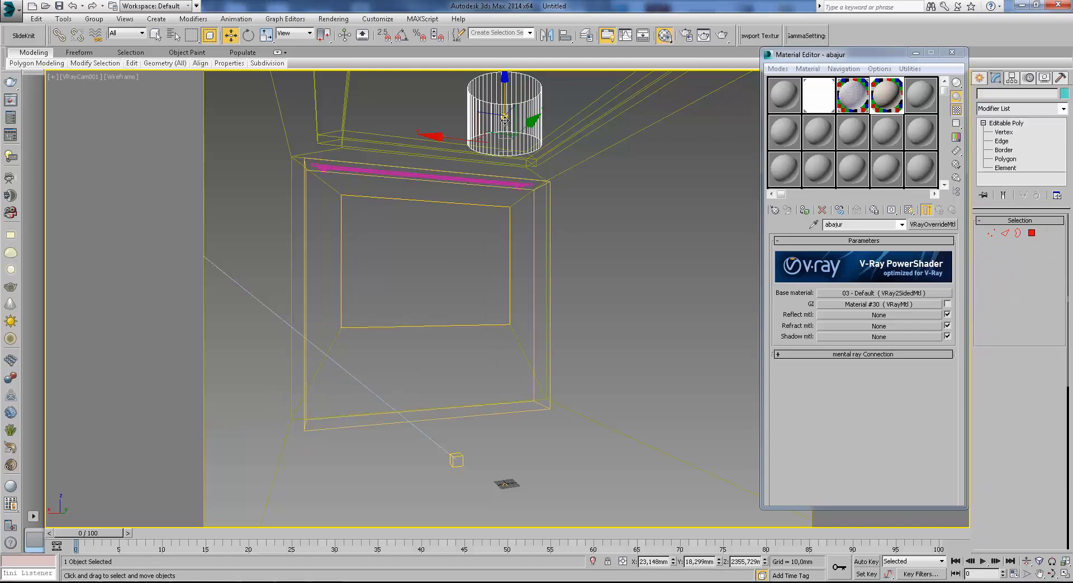
click(503, 117)
key(F3)
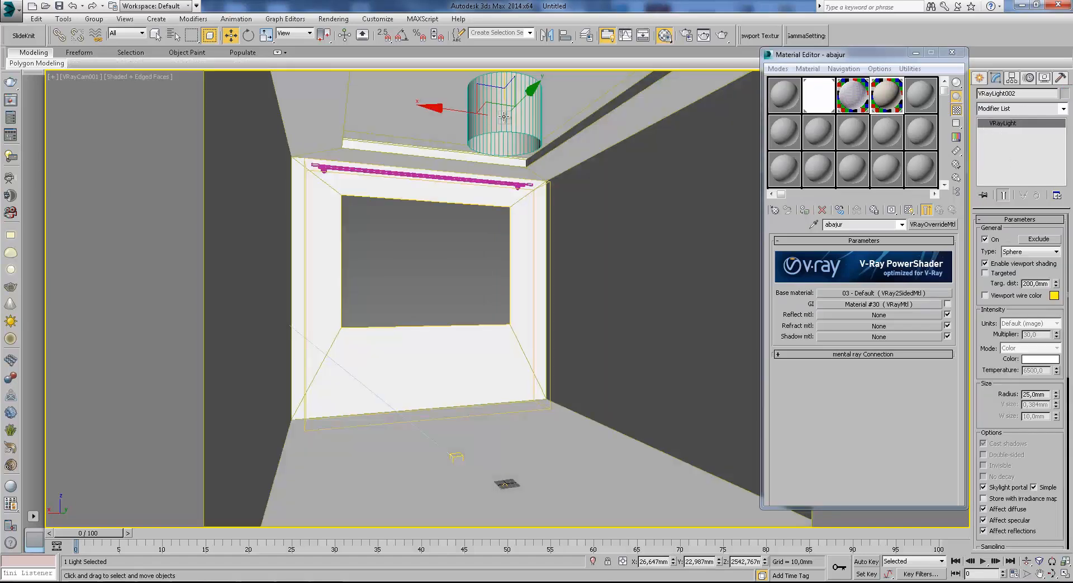
click(996, 487)
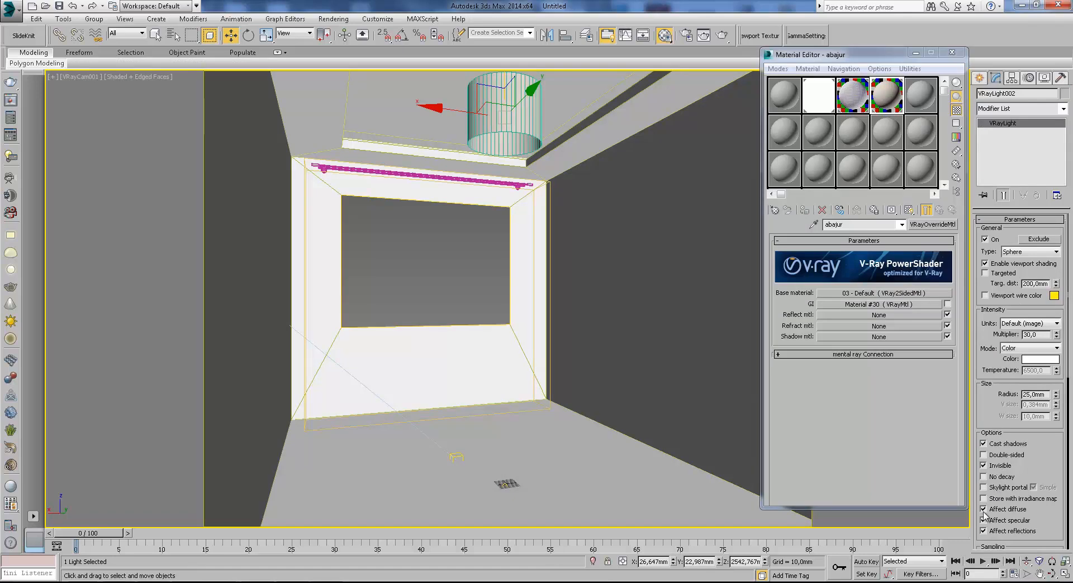
drag(1037, 474, 1024, 434)
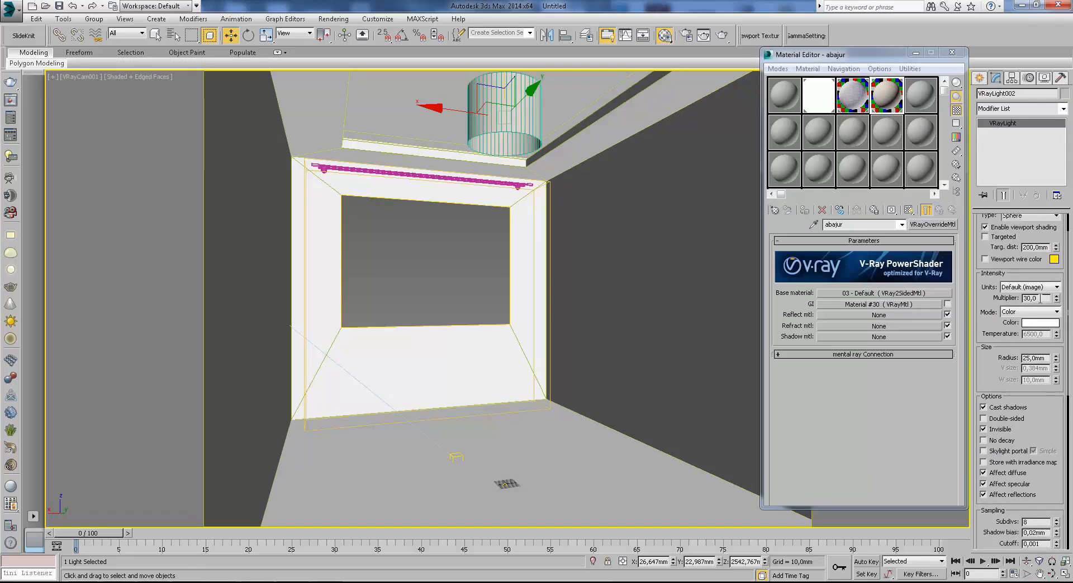
Set the sphere light's color to a warm cream with RGB 255, 219, 161.
click(1046, 323)
drag(242, 75, 234, 69)
drag(329, 155, 329, 124)
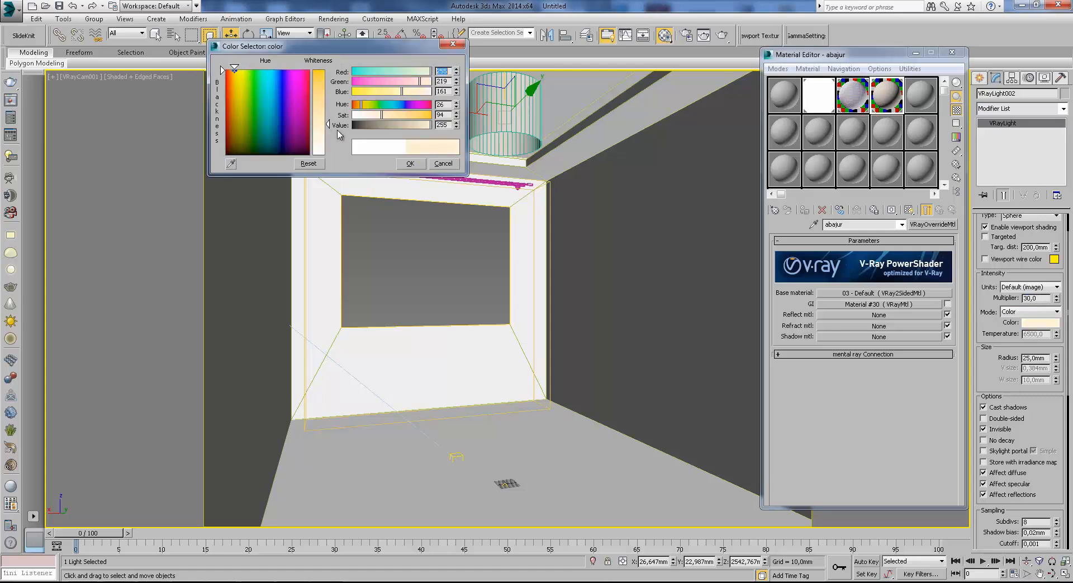
click(411, 164)
Render the camera view limited to a region around the lampshade, inspect the result and close the frame buffer.
click(979, 78)
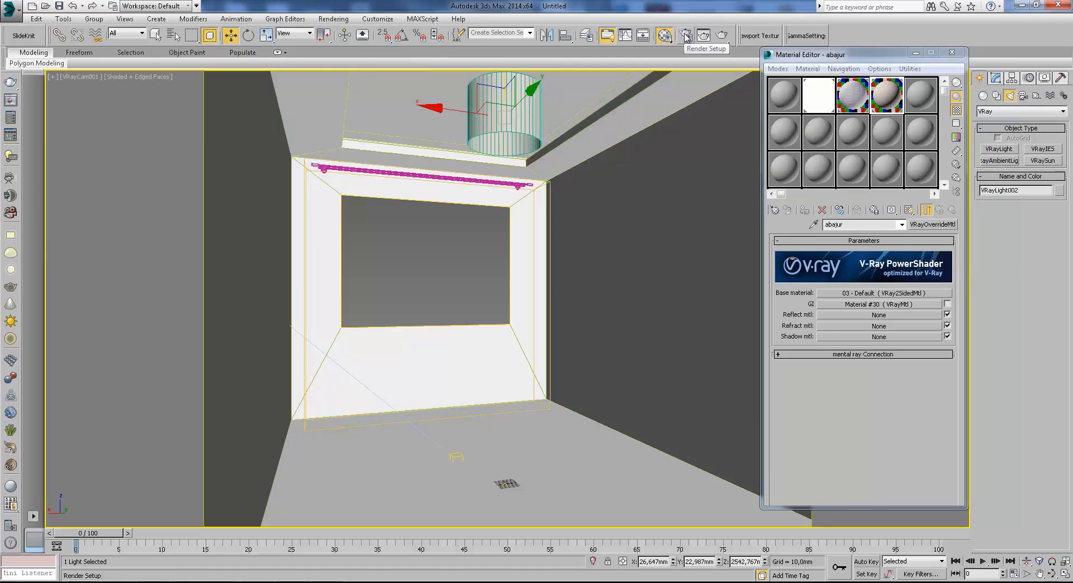
click(557, 218)
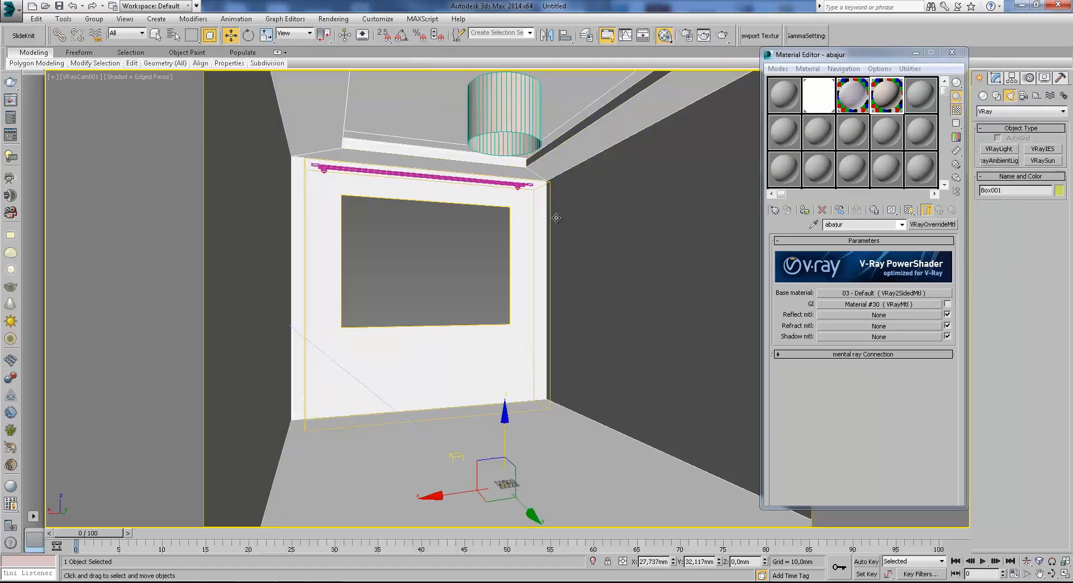
click(727, 35)
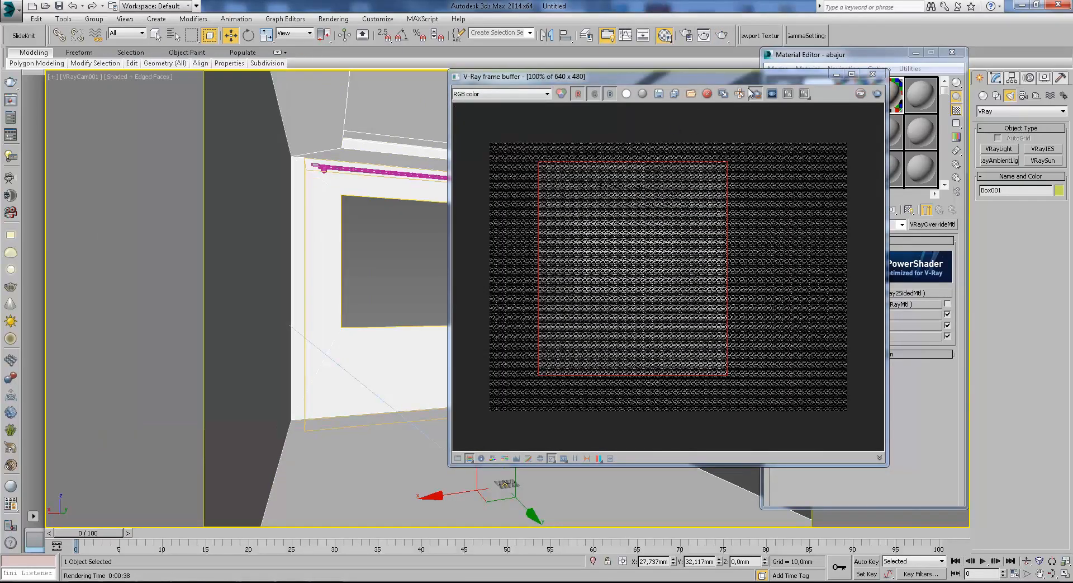
drag(742, 77, 753, 196)
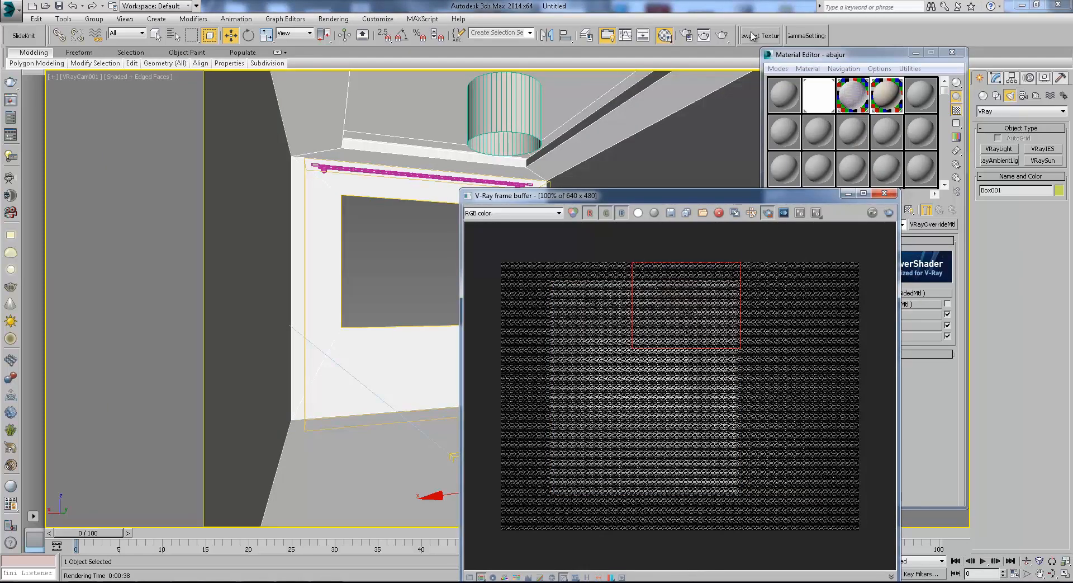
key(shift+q)
drag(697, 195, 683, 125)
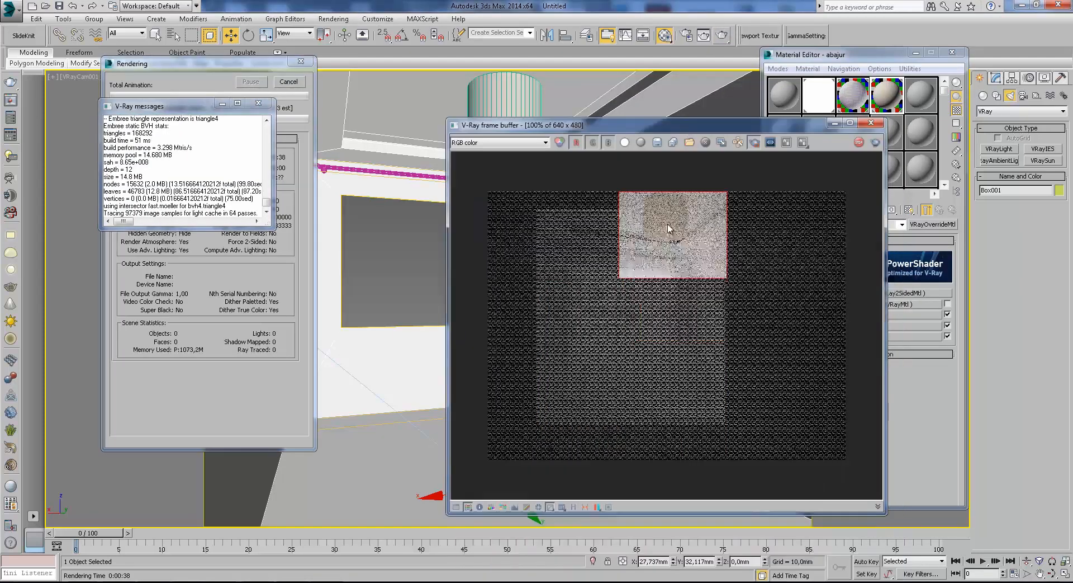
scroll(665, 226, up, 1)
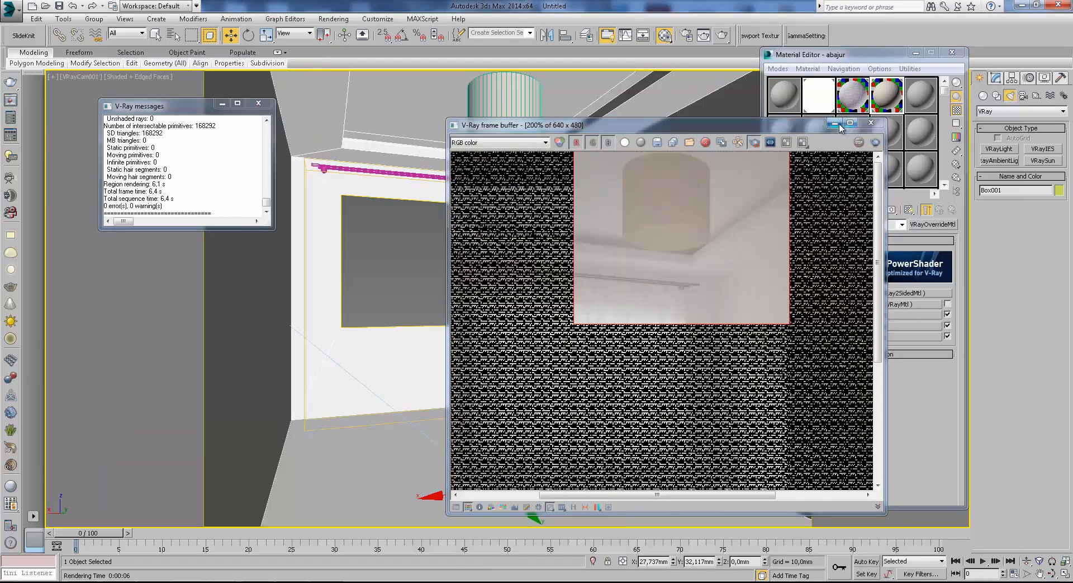
click(871, 122)
Restrict the selection filter to lights and select the sphere light inside the lampshade in wireframe view.
click(995, 78)
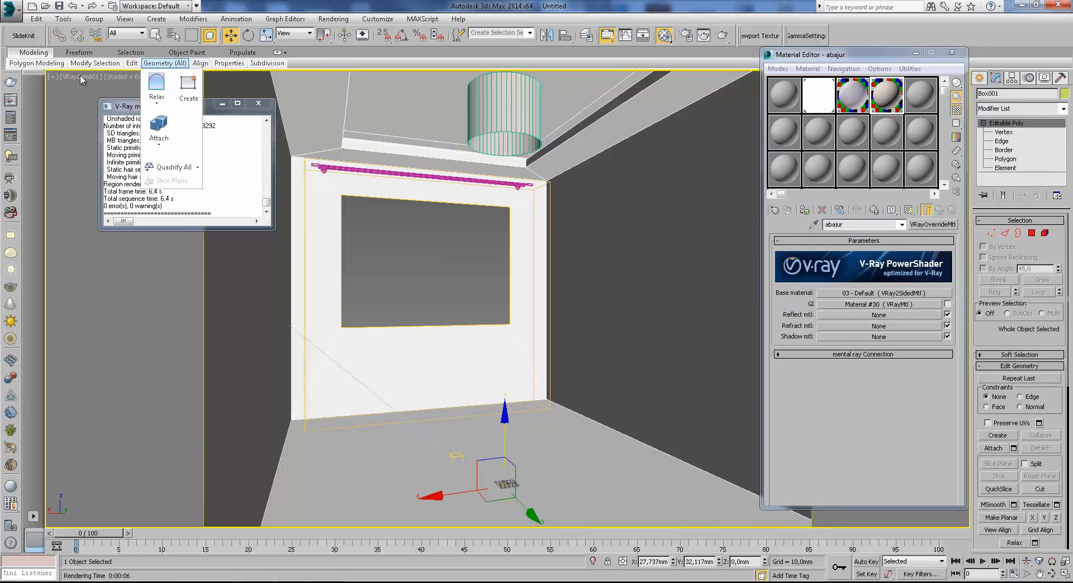
click(128, 33)
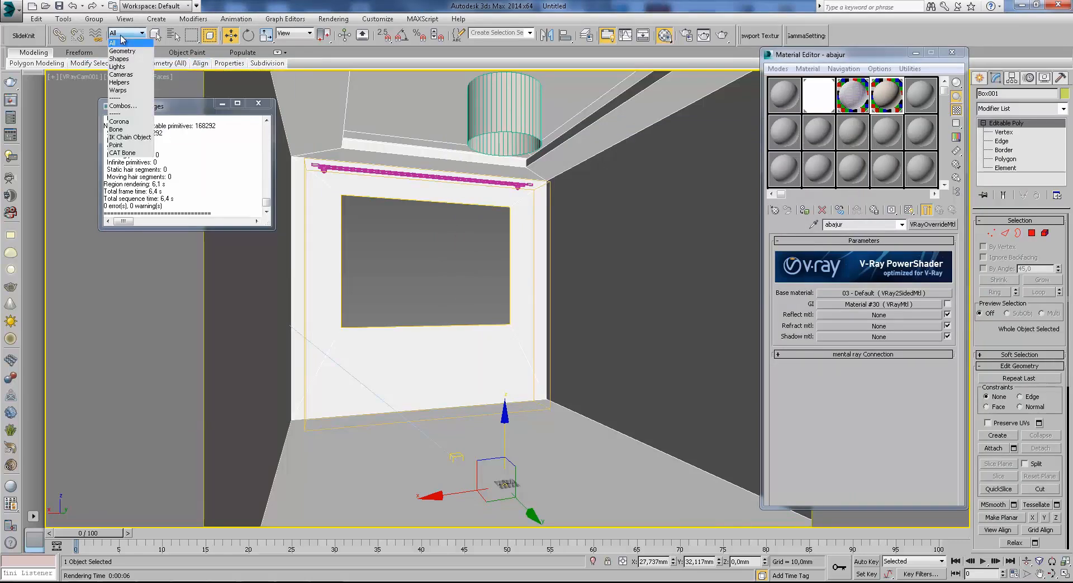
click(119, 63)
key(F3)
click(504, 119)
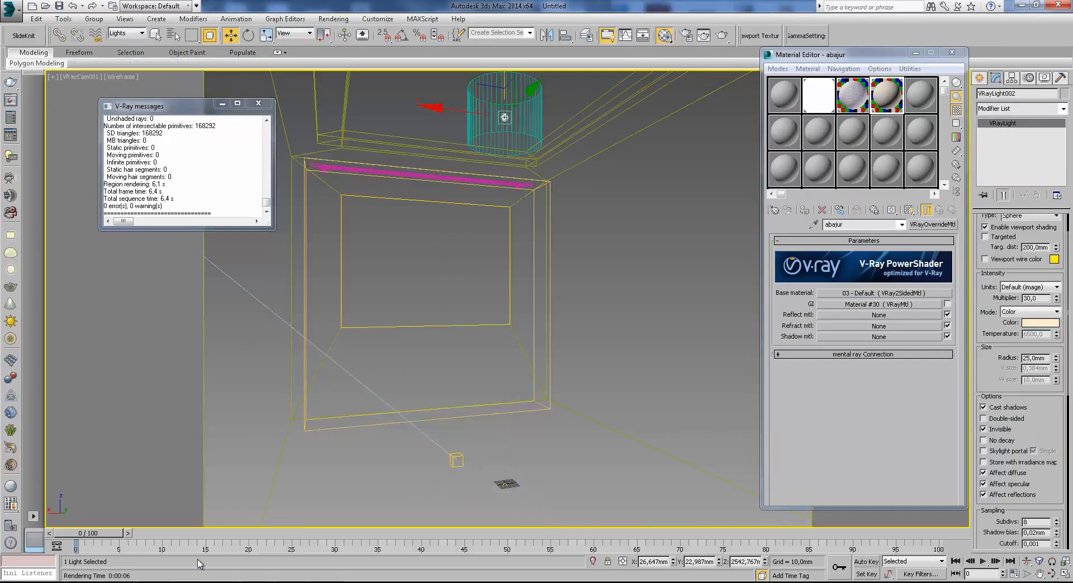
Select the view's V-Ray camera and examine its exposure settings, including f-number, shutter speed and film speed.
click(81, 76)
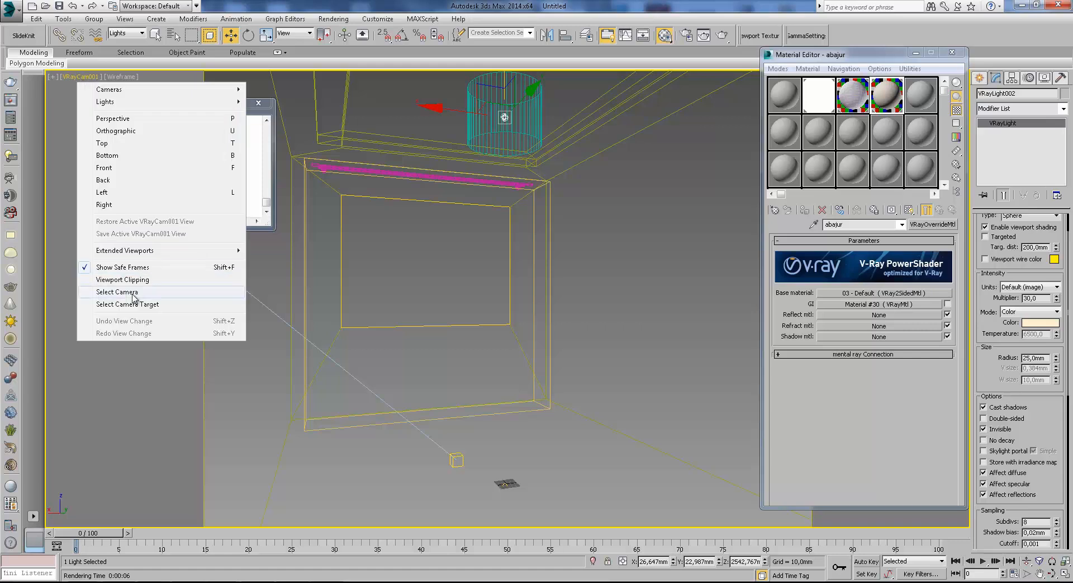
click(117, 294)
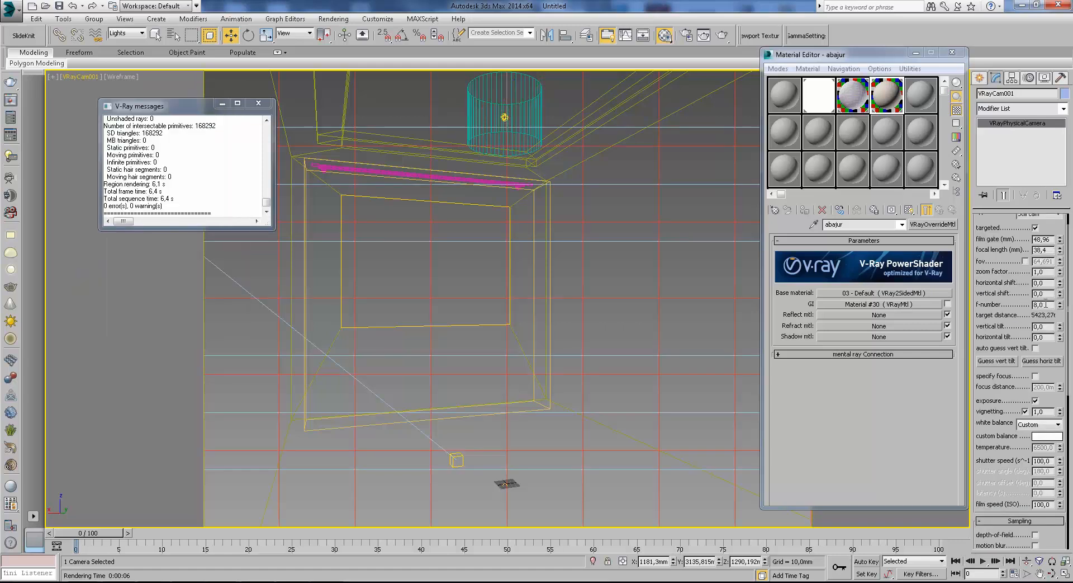
scroll(1051, 364, down, 5)
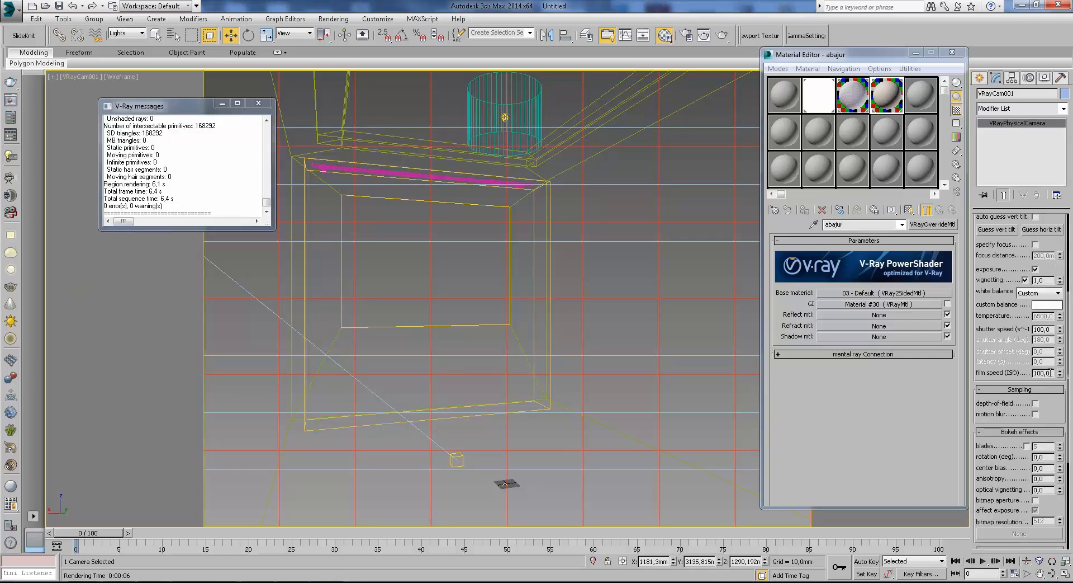
scroll(1045, 318, up, 6)
drag(1053, 368, 1054, 366)
scroll(1040, 336, down, 3)
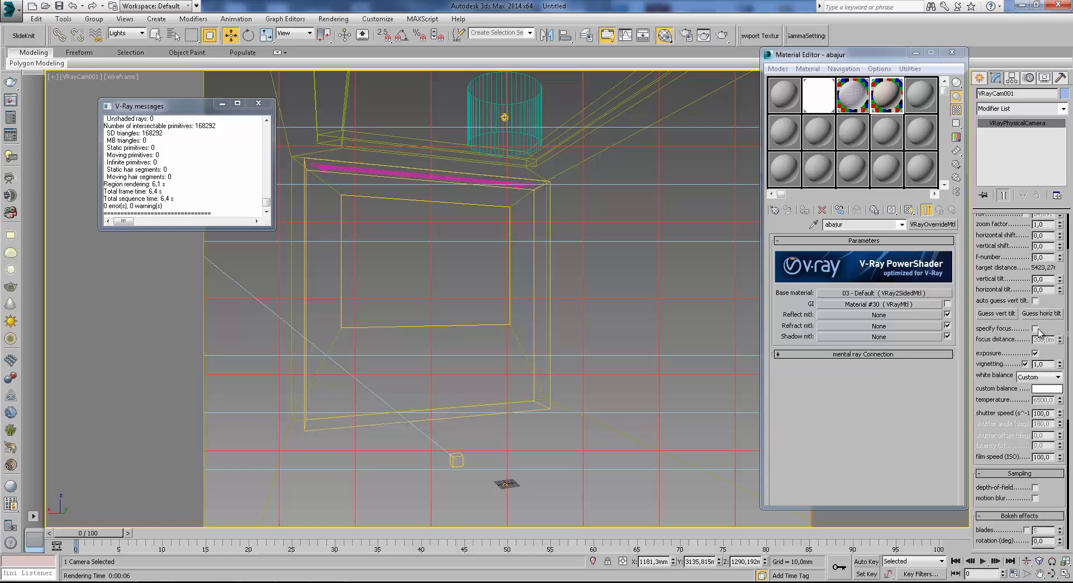
scroll(1050, 328, up, 3)
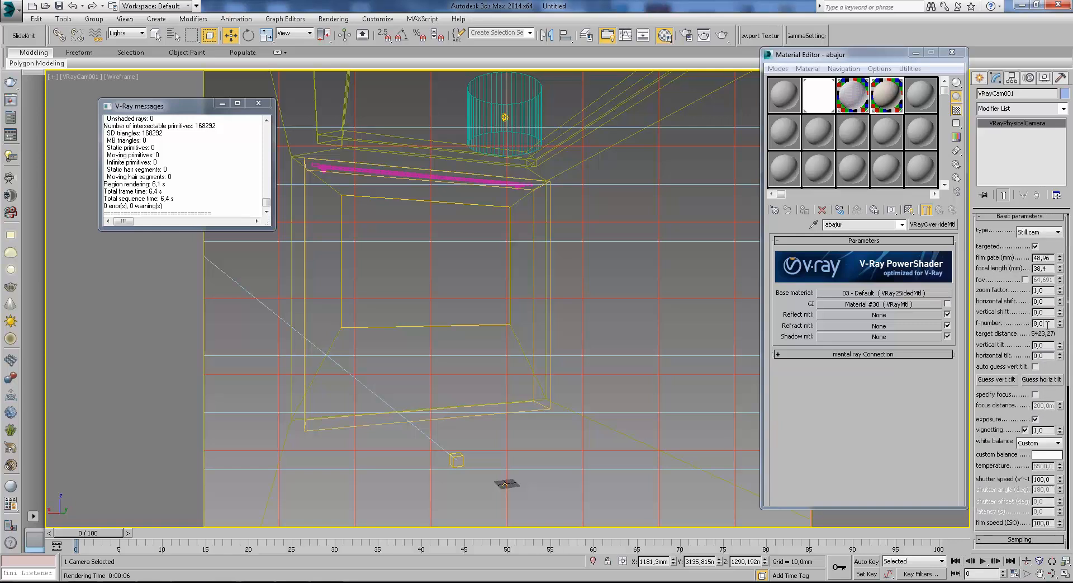
Reselect the sphere light, set its multiplier to 200 and test-render the lampshade region.
click(502, 116)
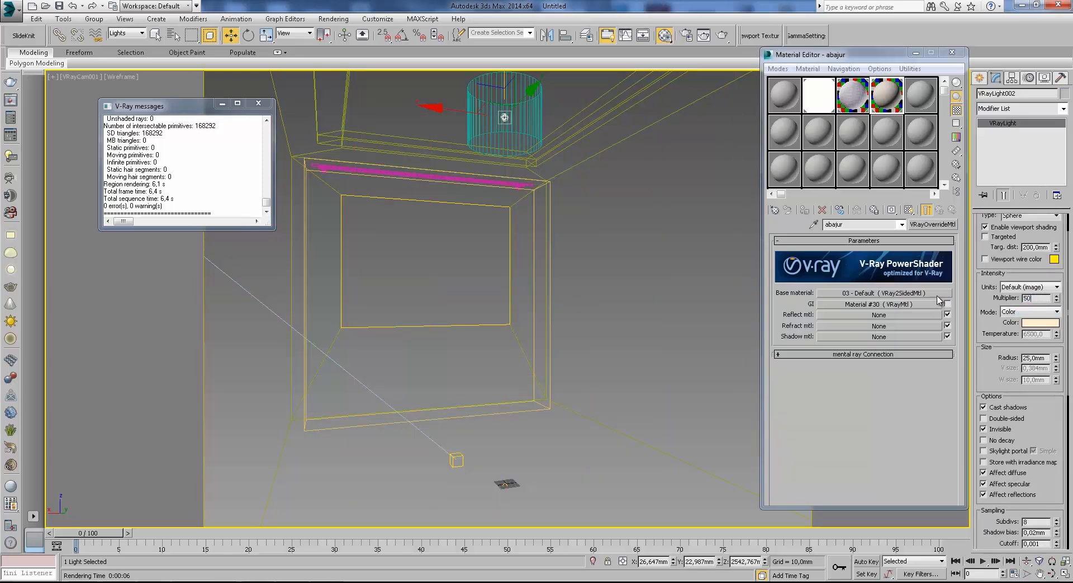
text(200)
key(Return)
click(721, 33)
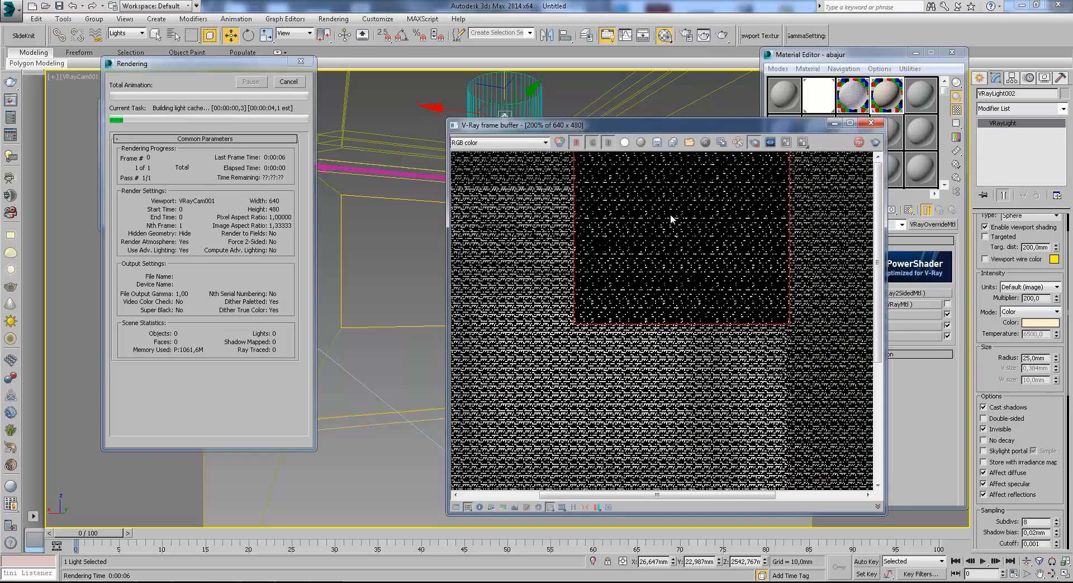
scroll(671, 217, down, 1)
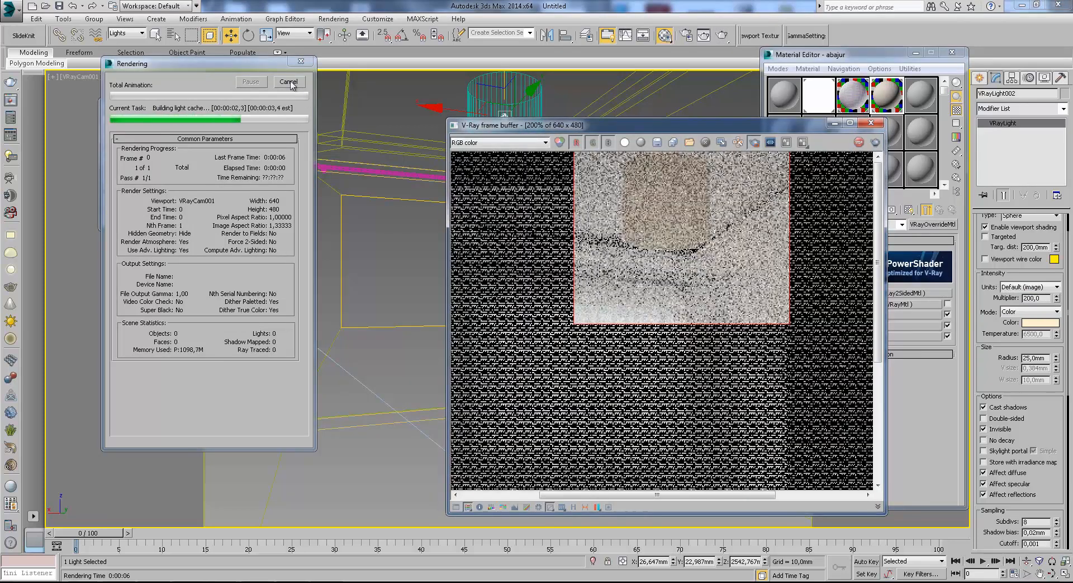
click(870, 123)
Set the sphere light's units to Radiant power (W) with a multiplier of 10 and render the lampshade region.
click(1057, 286)
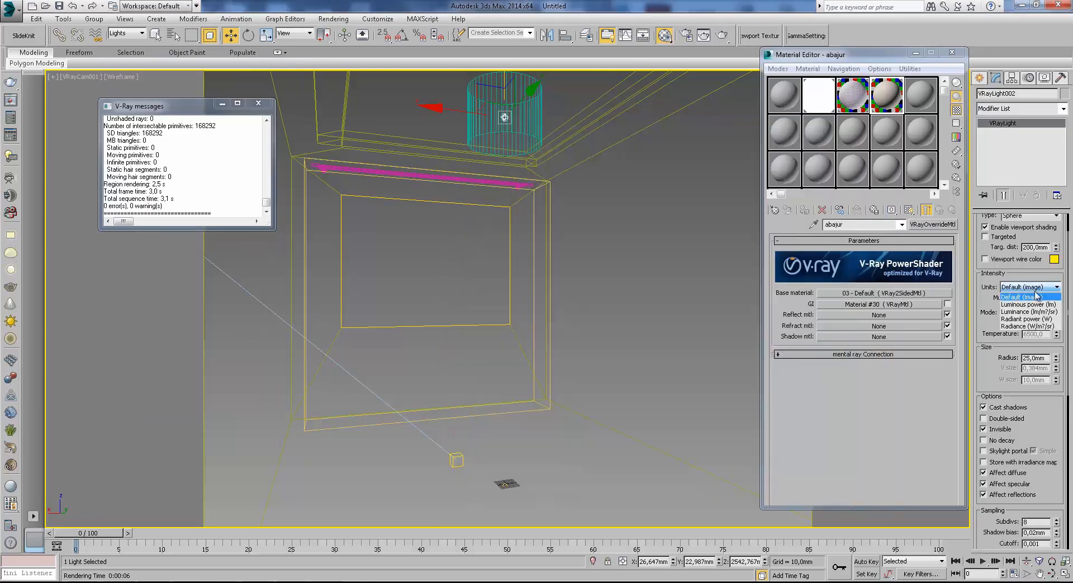
click(1029, 319)
text(10)
click(722, 35)
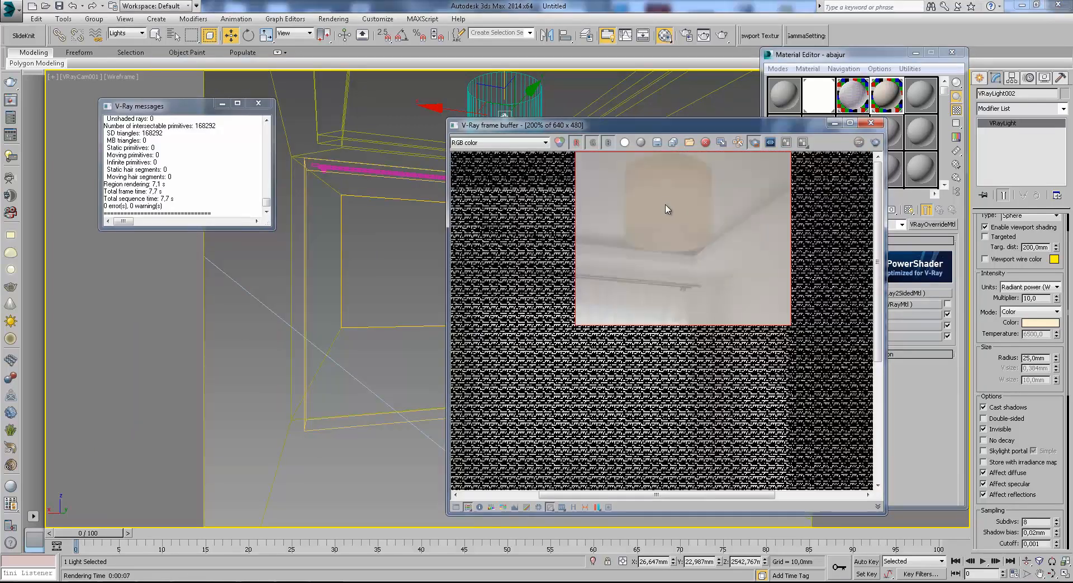
click(871, 122)
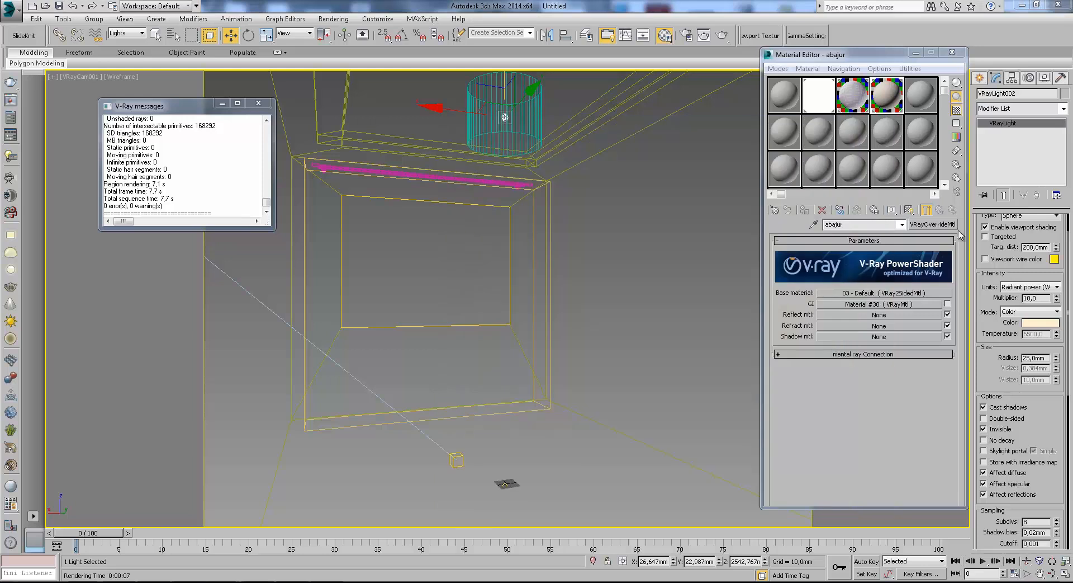
Open the abajur base material and set its translucency color to a gray of about 151.
click(917, 293)
click(821, 317)
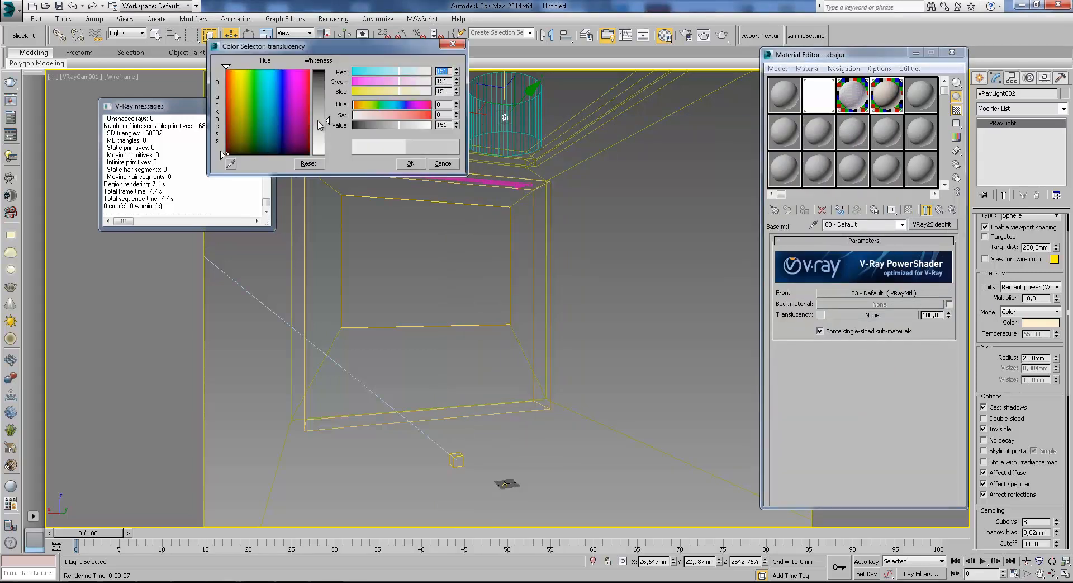
click(412, 164)
Set the sphere light's multiplier to 50, render the lampshade region and inspect the lampshade up close.
click(1036, 298)
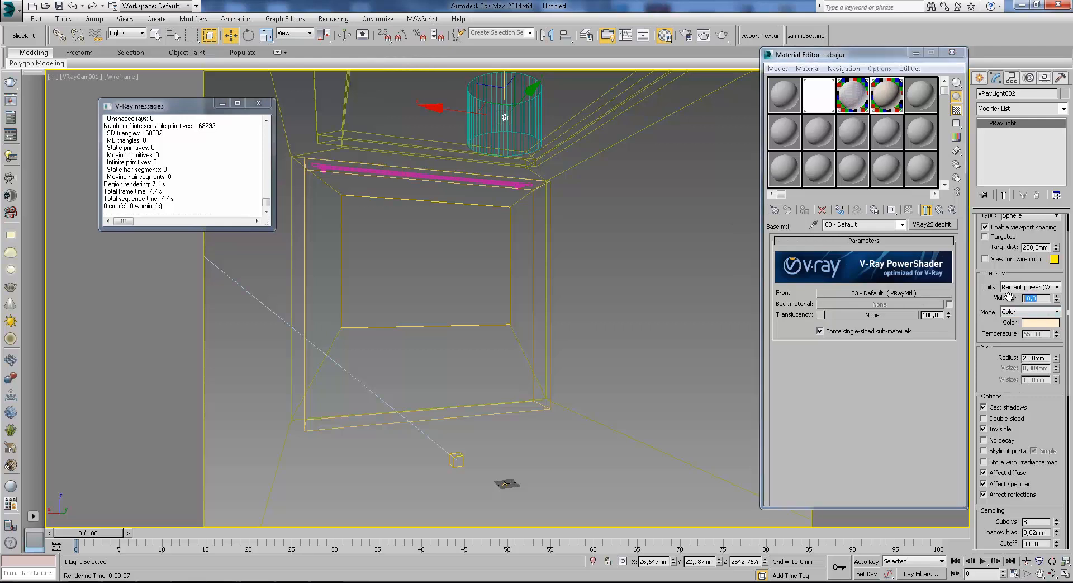
key(Return)
click(723, 35)
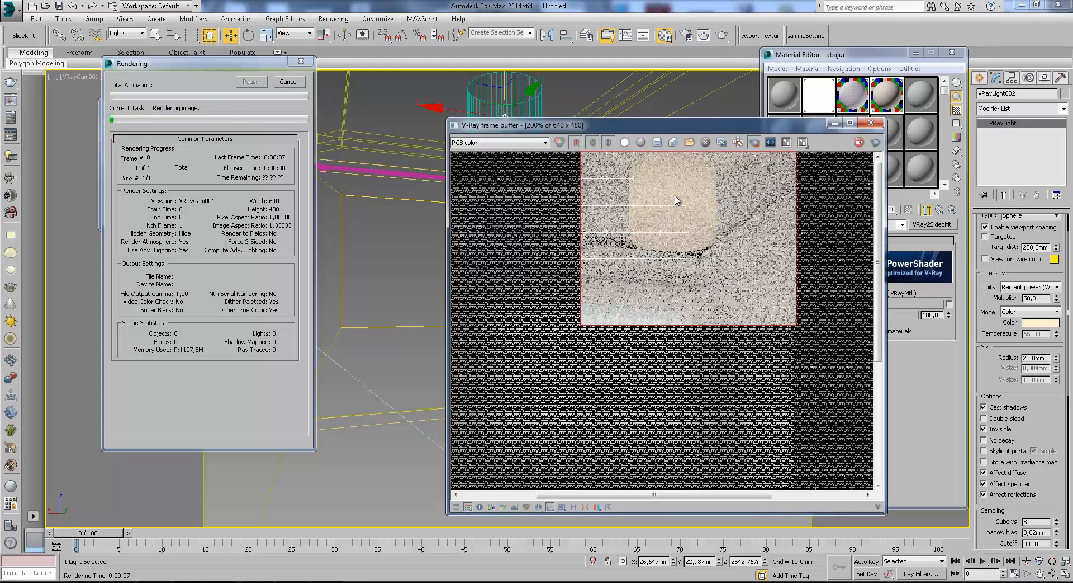
scroll(667, 200, up, 1)
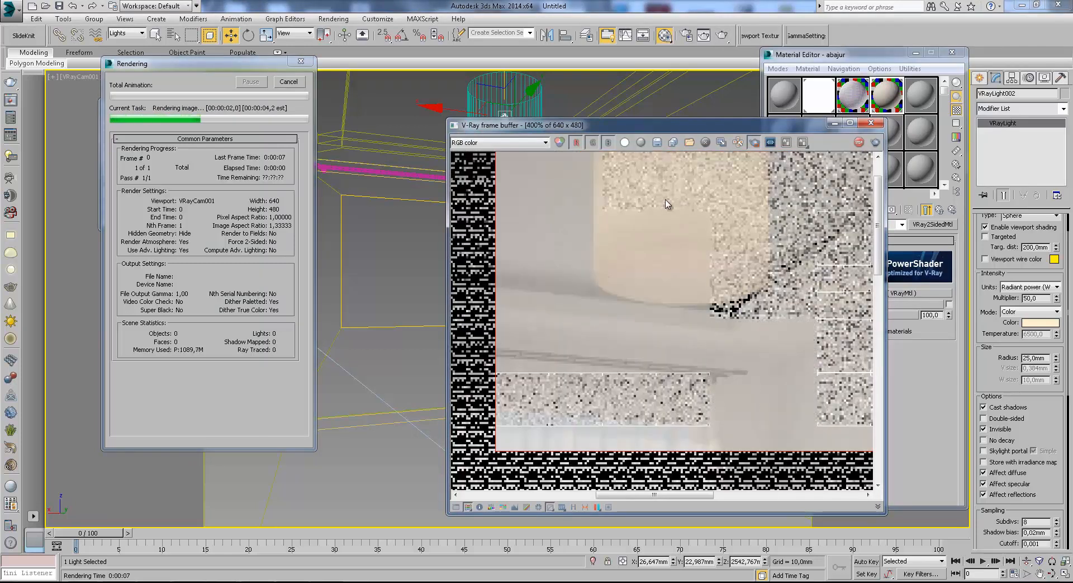
middle_drag(687, 220, 692, 267)
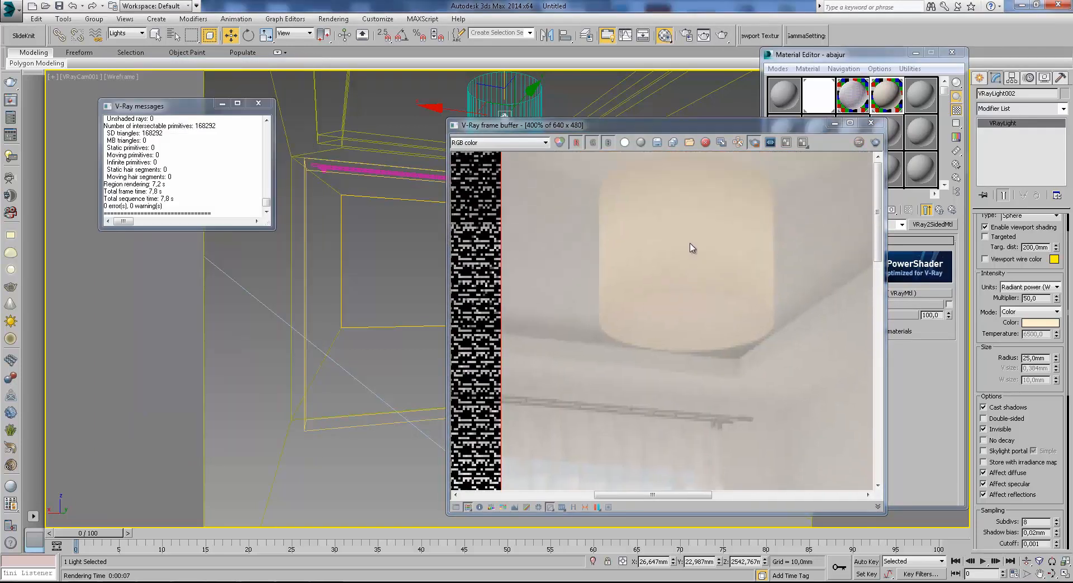
scroll(691, 245, down, 1)
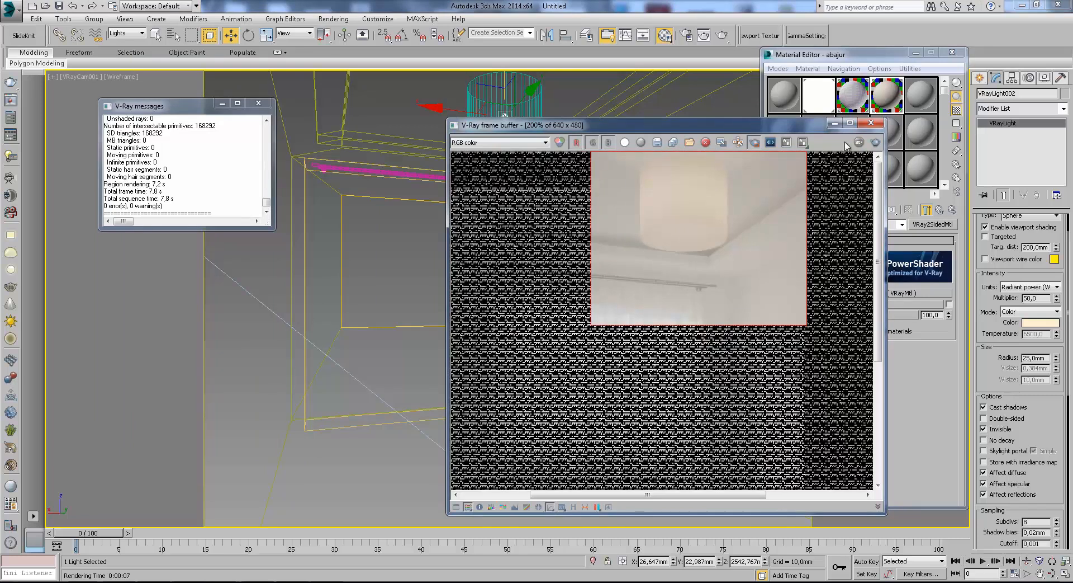
click(835, 122)
Change the sphere light's color to a more saturated warm tone.
click(1041, 323)
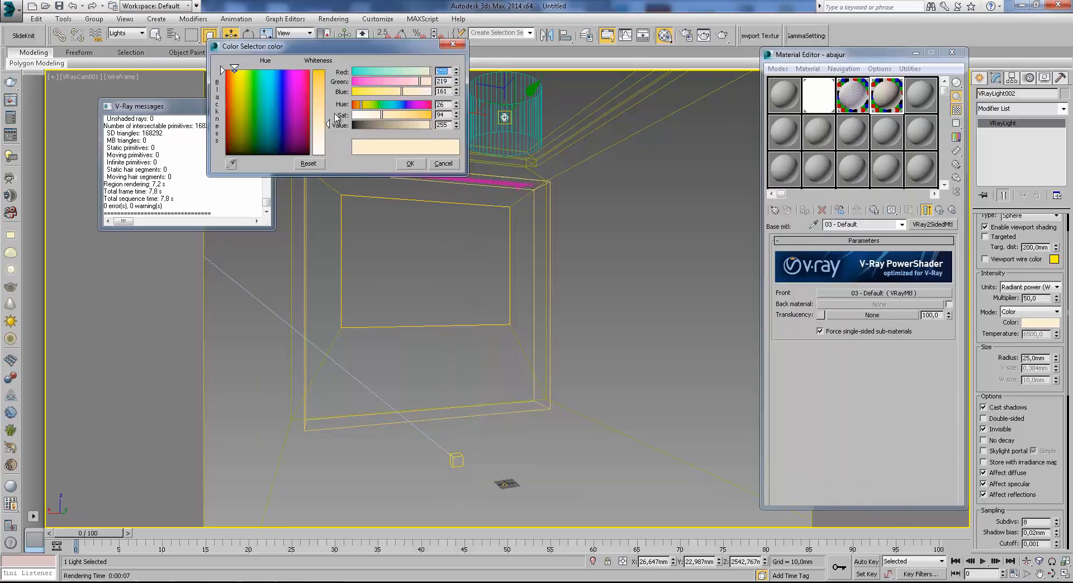
click(410, 163)
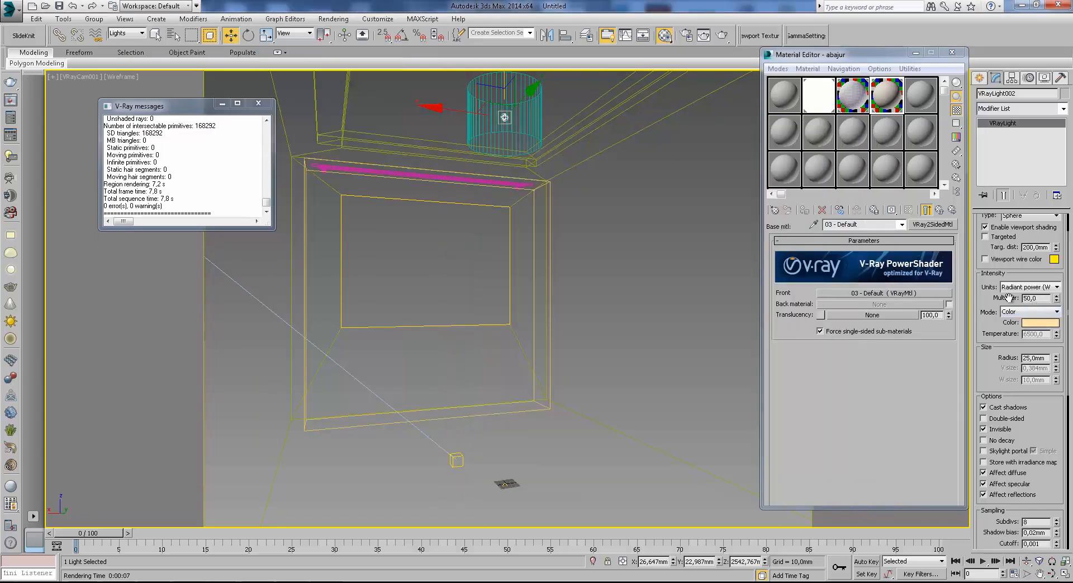
Set the sphere light's multiplier to 80, render the lampshade region and inspect the lampshade up close.
text(80)
key(Return)
click(723, 34)
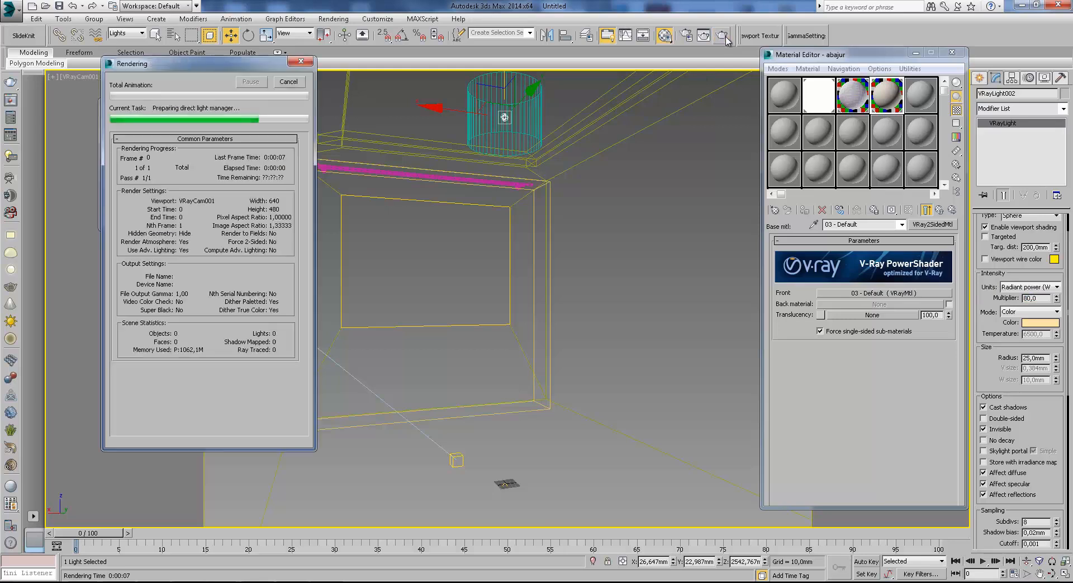
scroll(689, 206, up, 1)
scroll(668, 241, down, 1)
middle_drag(689, 205, 670, 298)
scroll(664, 217, up, 1)
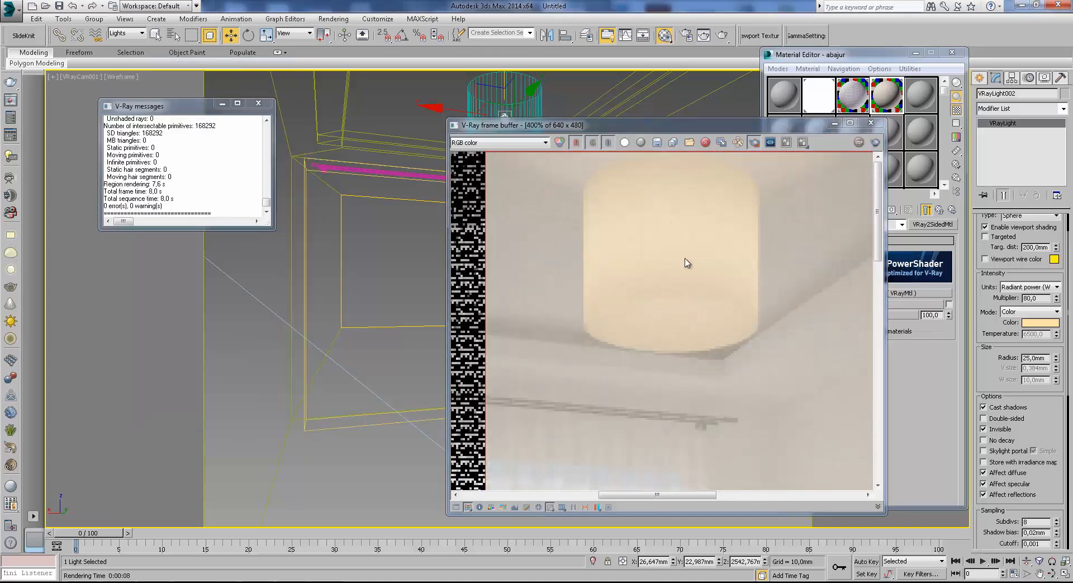
scroll(685, 249, down, 1)
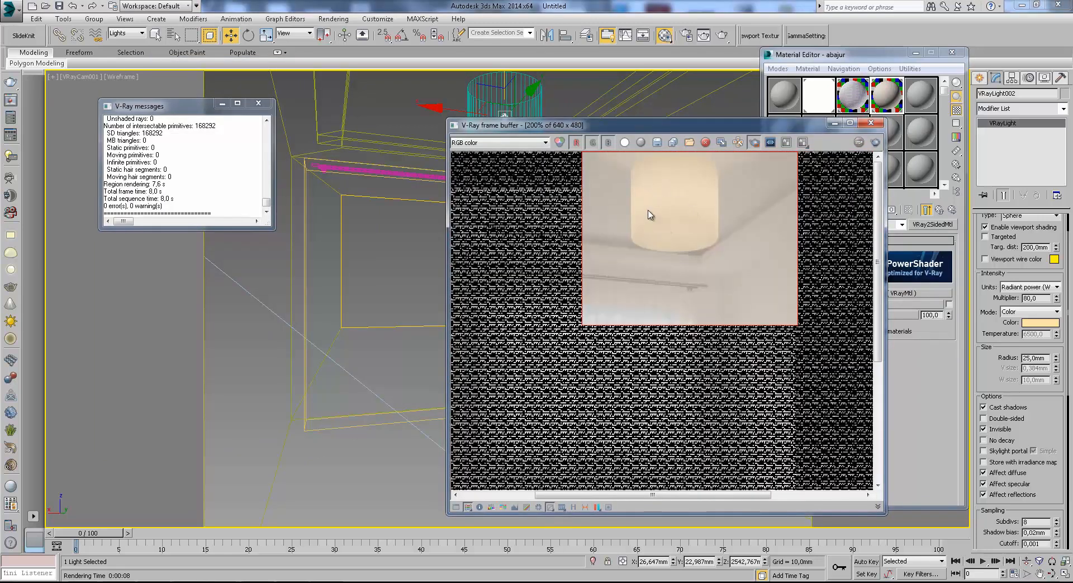
scroll(670, 208, up, 1)
middle_drag(659, 216, 640, 331)
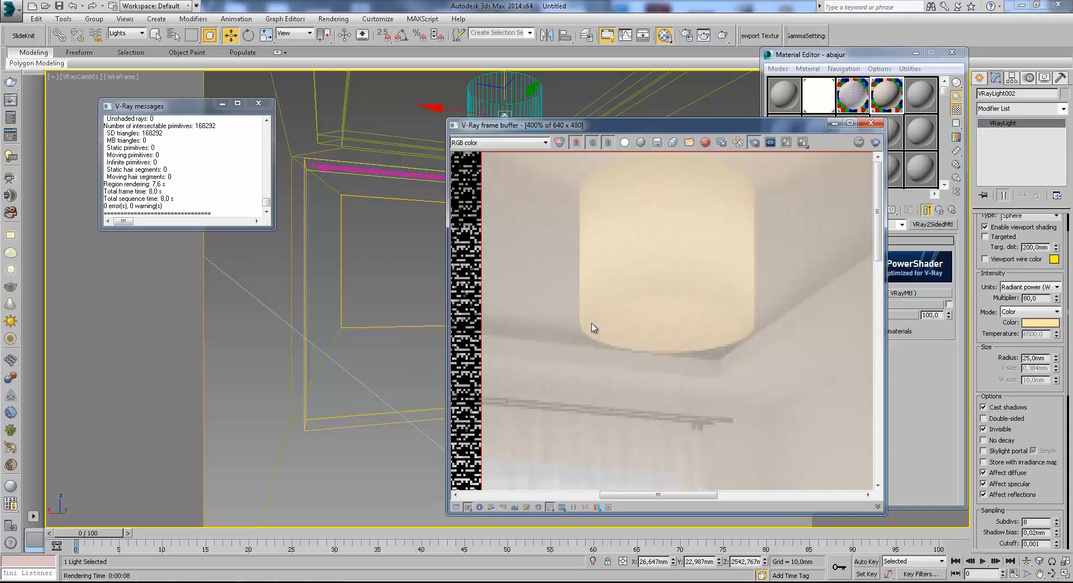
drag(800, 131, 677, 61)
scroll(587, 224, down, 2)
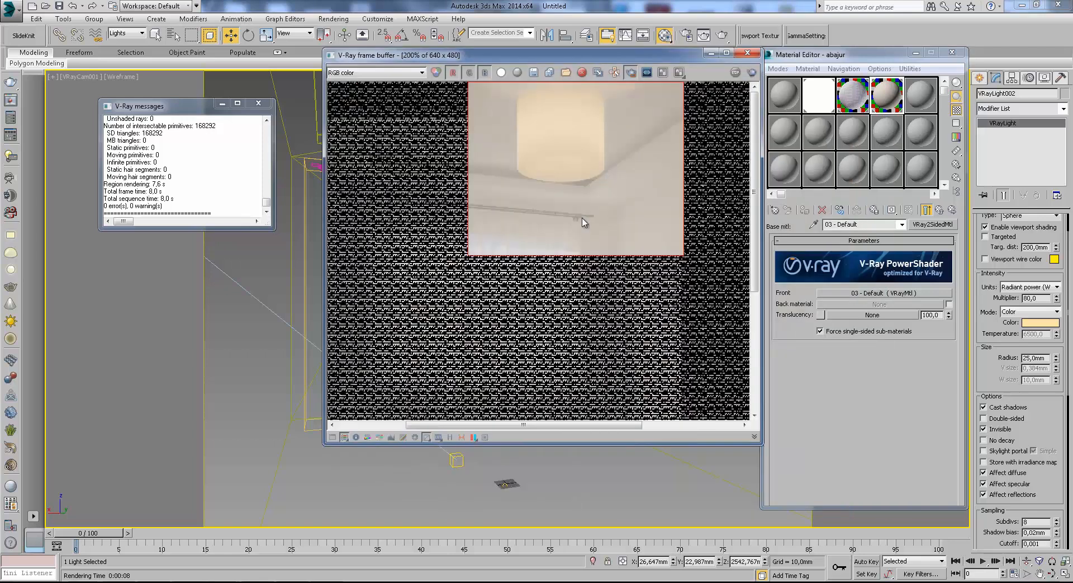
click(712, 53)
Set the selection filter to All and select the lampshade cylinder.
click(913, 61)
click(517, 124)
click(128, 33)
click(120, 41)
click(535, 139)
Select both open borders of the lampshade cylinder and create a separate shape from them.
click(1004, 150)
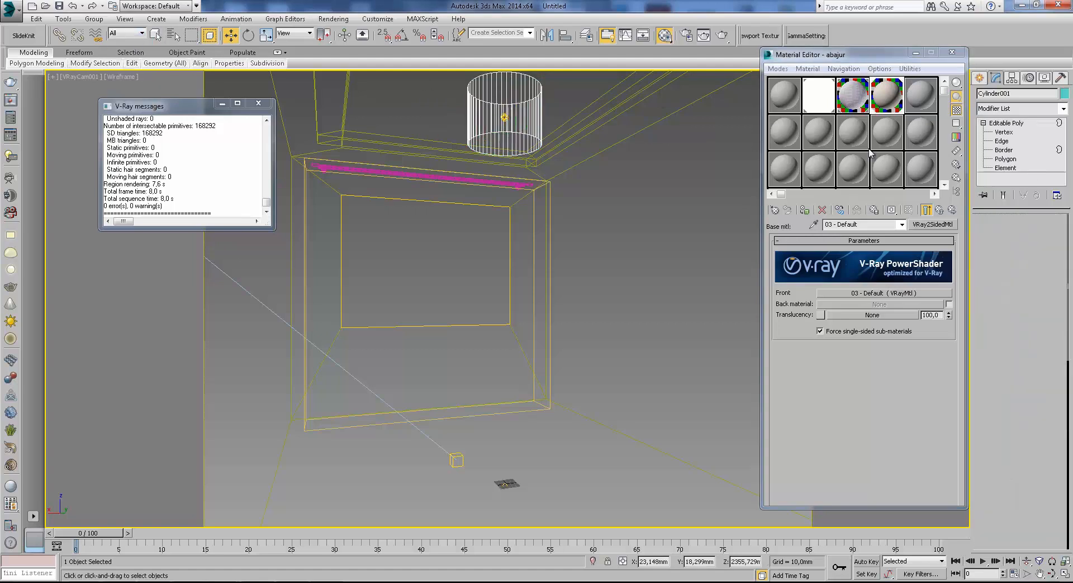
click(515, 147)
ctrl+click(533, 85)
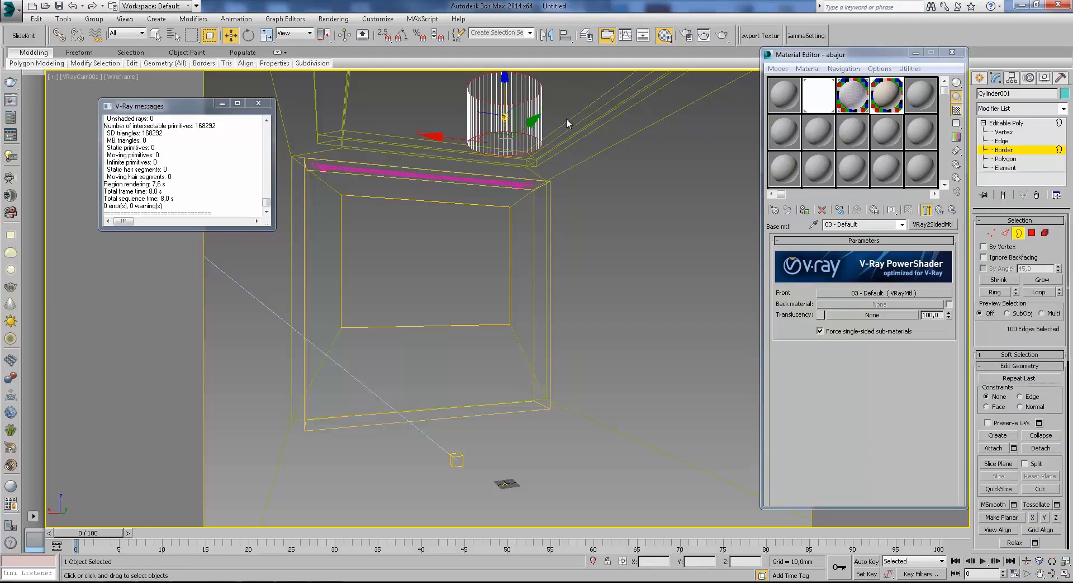
right_click(575, 127)
right_click(532, 149)
right_click(527, 149)
click(499, 214)
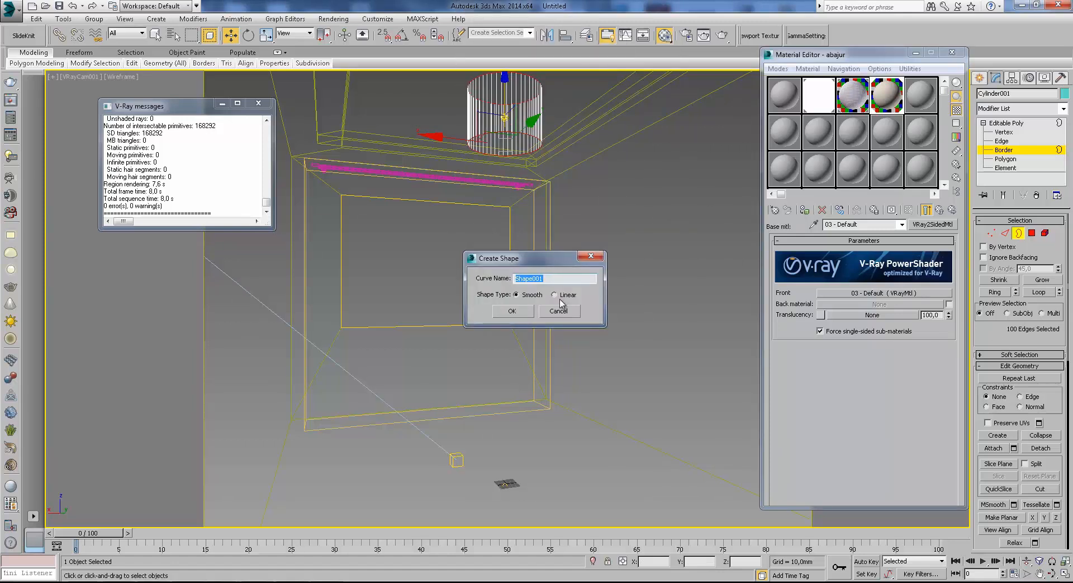
click(515, 312)
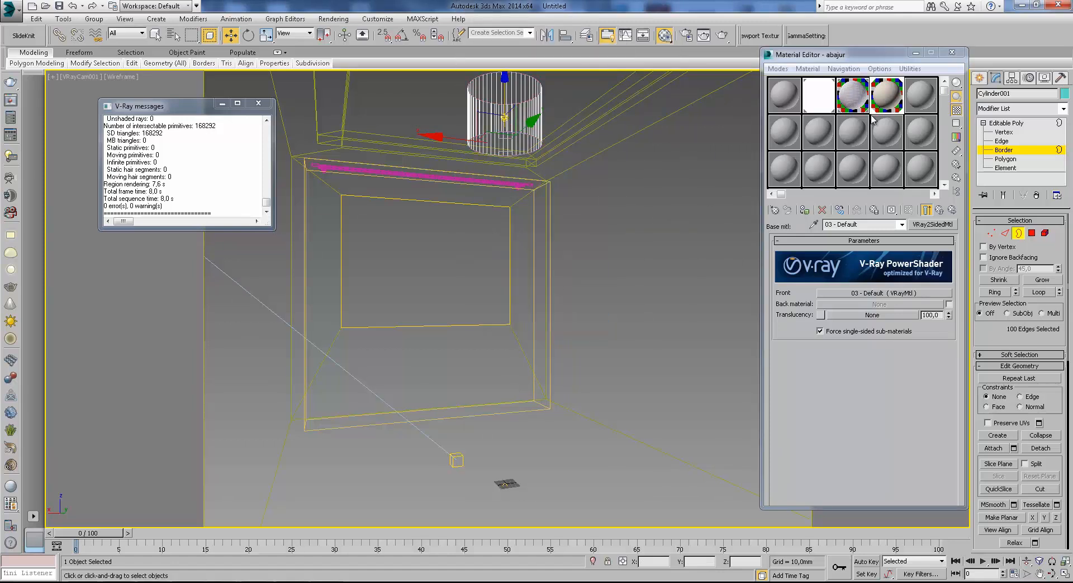
Select the rim shape extracted from the lampshade and bring up its spline rendering settings.
click(524, 135)
click(997, 78)
click(1021, 108)
click(1022, 110)
click(1008, 221)
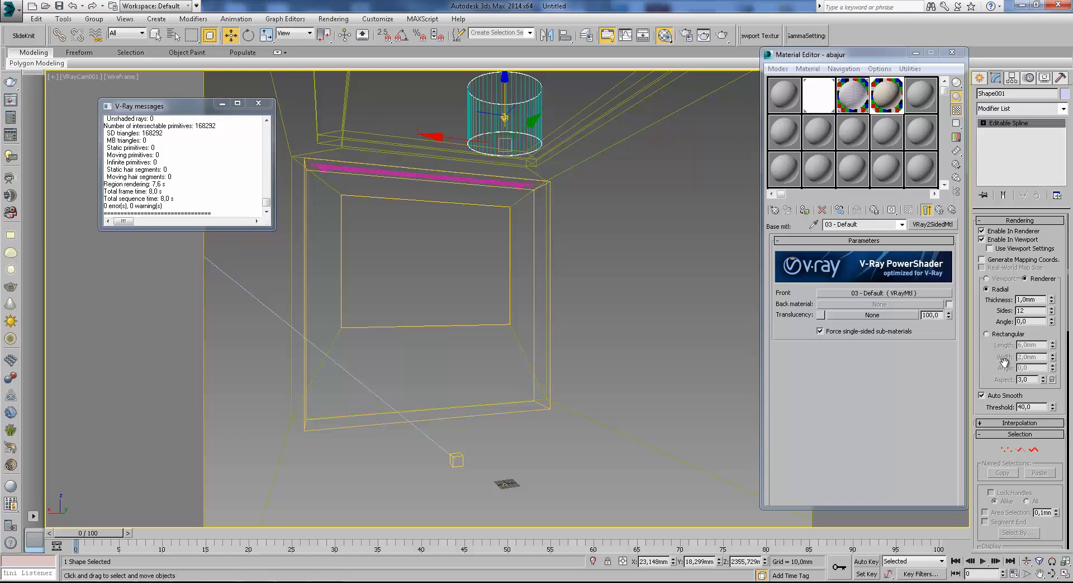
drag(987, 368, 986, 357)
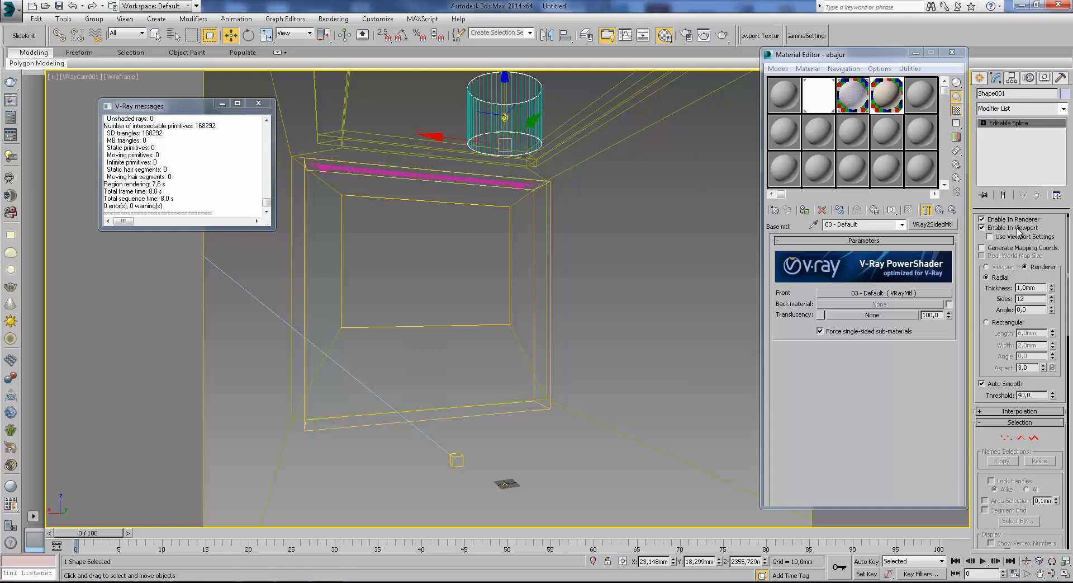
scroll(991, 324, down, 1)
click(924, 98)
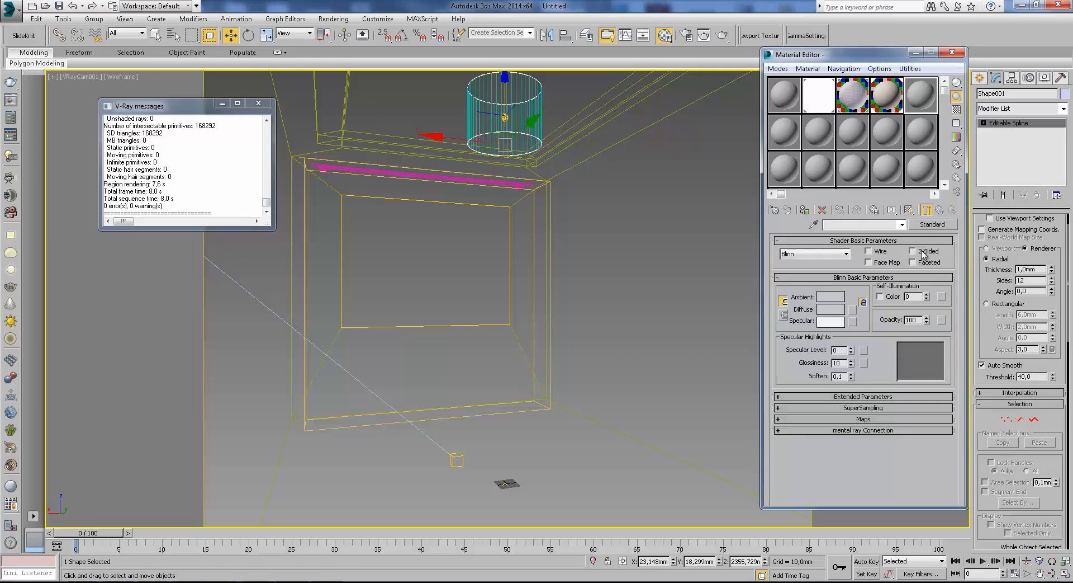
click(939, 223)
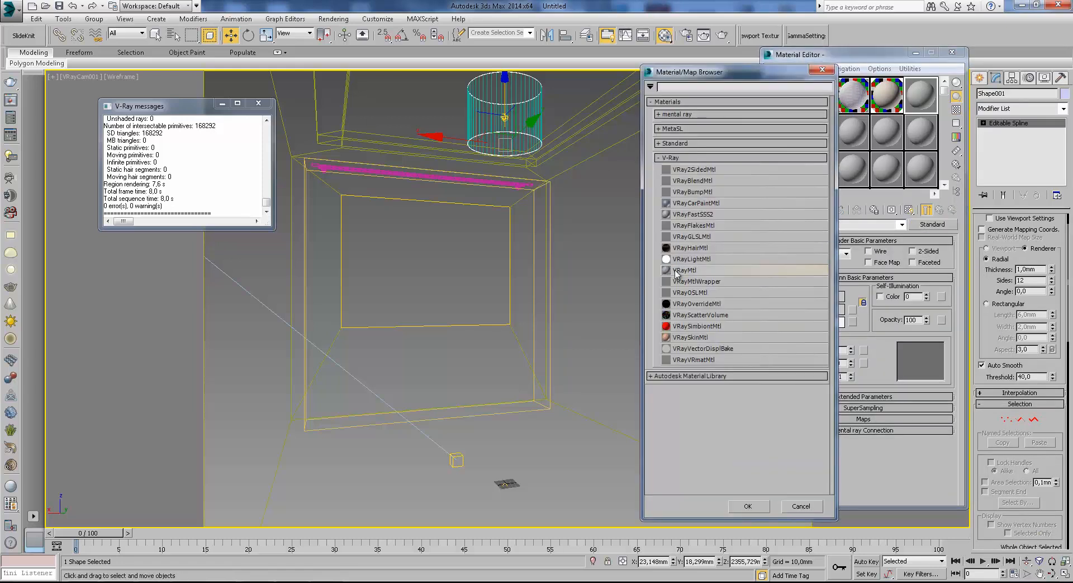
double_click(676, 270)
click(839, 298)
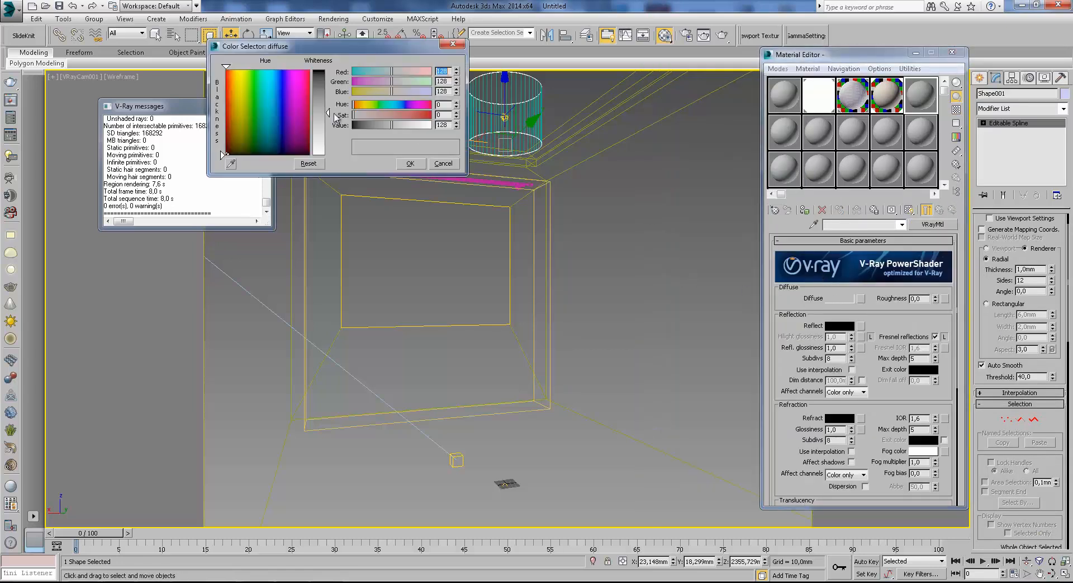
click(410, 163)
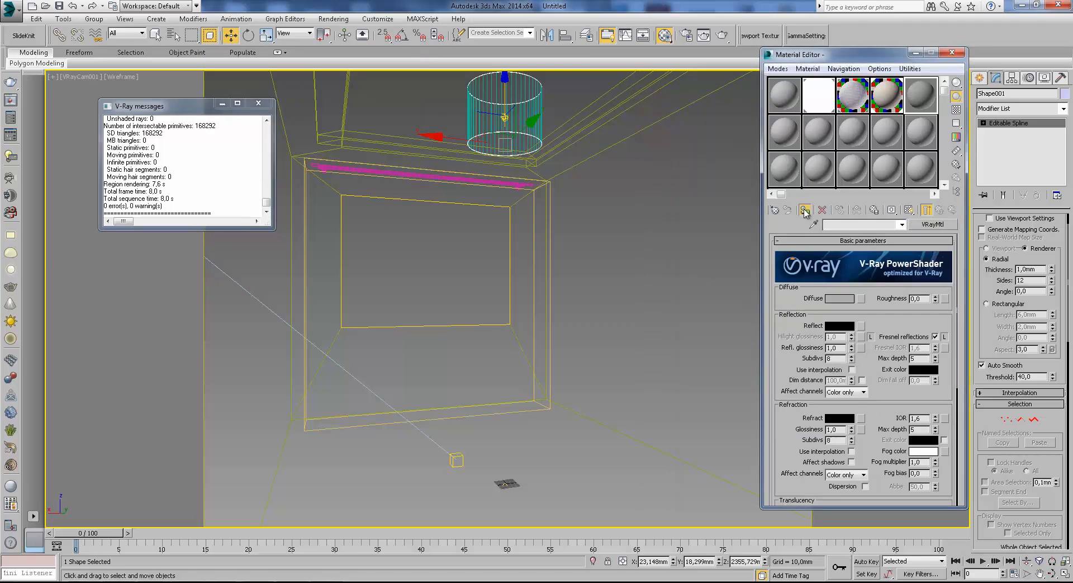
click(805, 209)
click(597, 314)
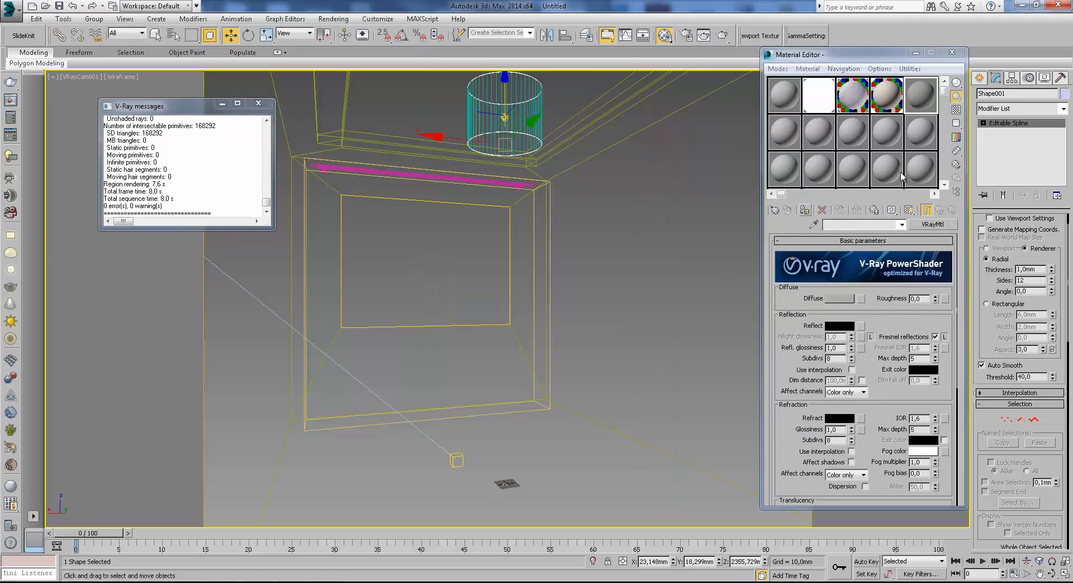
click(804, 211)
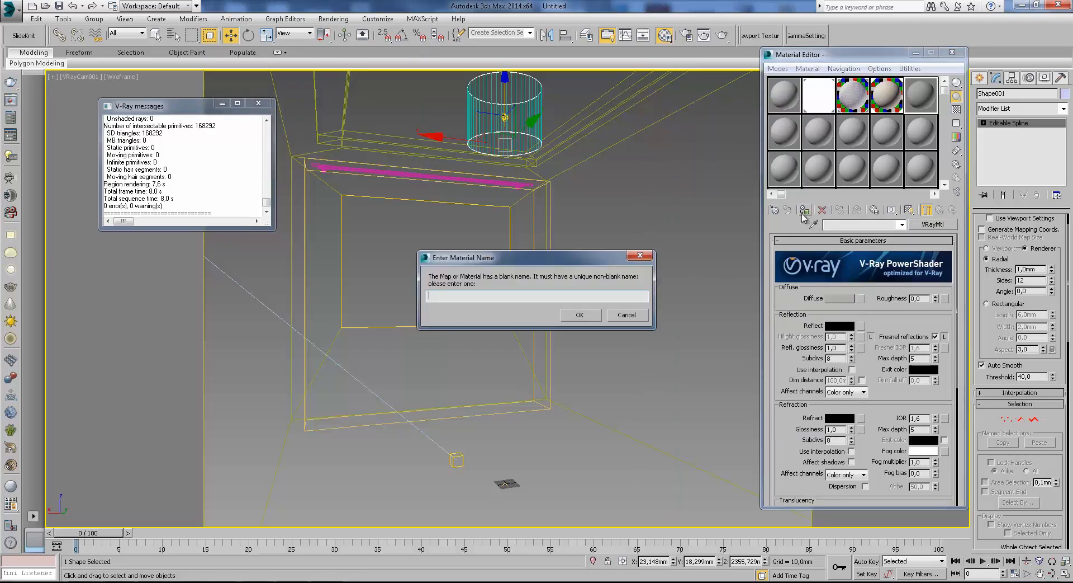
click(619, 316)
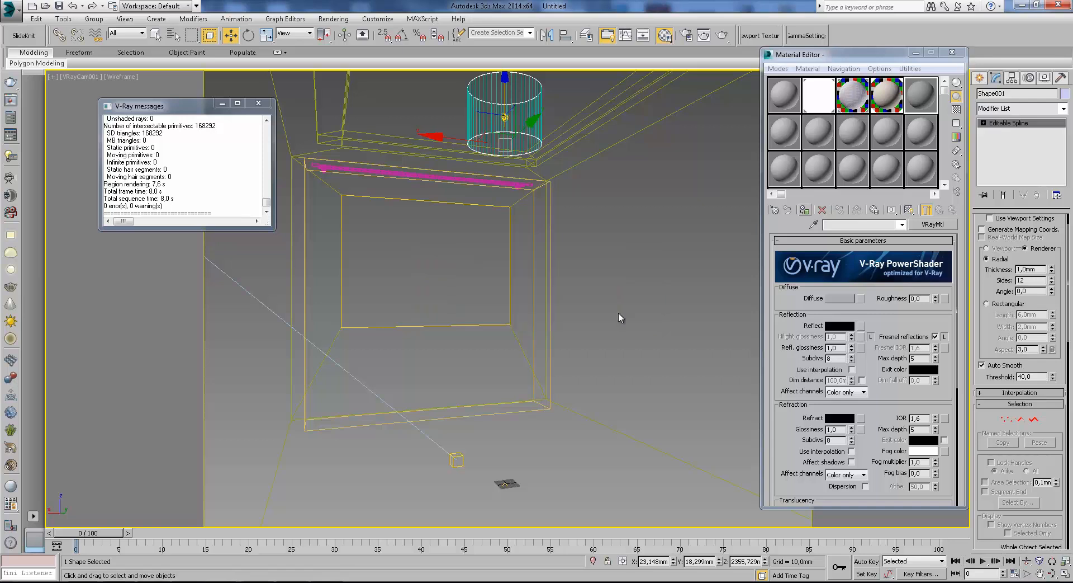
Convert the 11 - Default material to VRayMtl and set its diffuse color to a gray of 81.
click(927, 134)
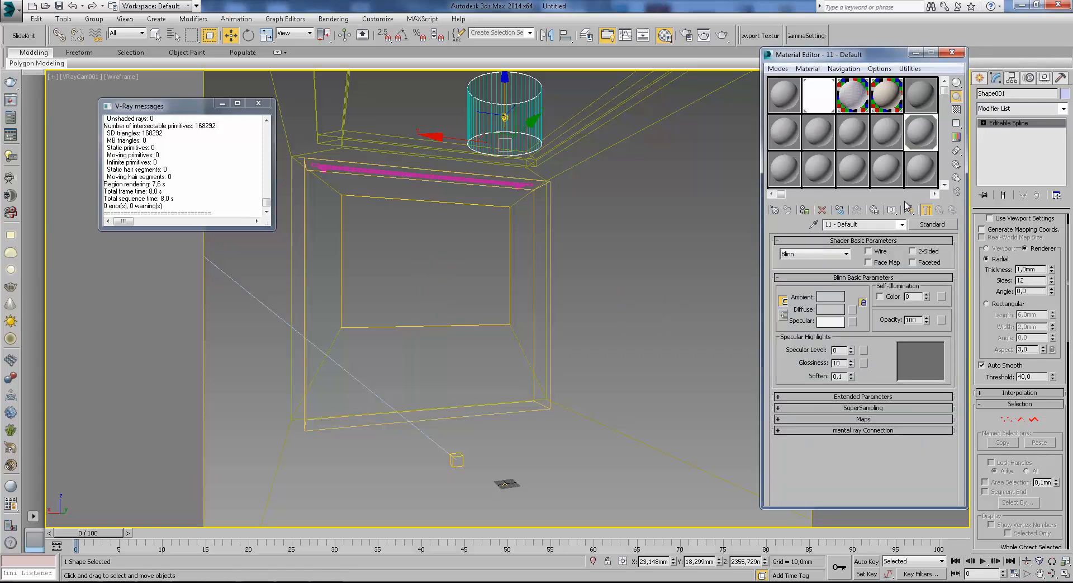
click(933, 223)
double_click(692, 272)
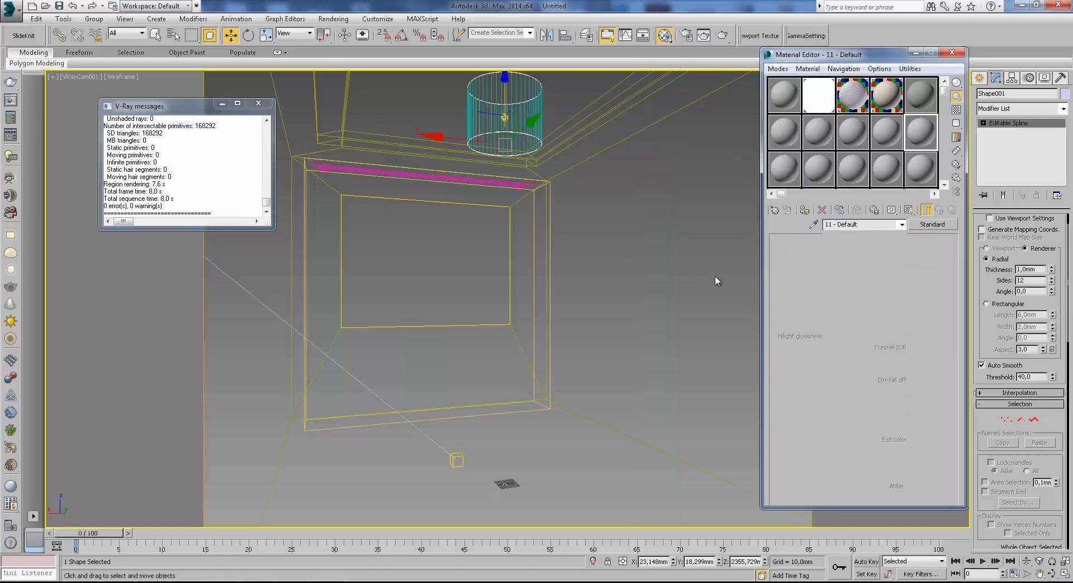
click(842, 299)
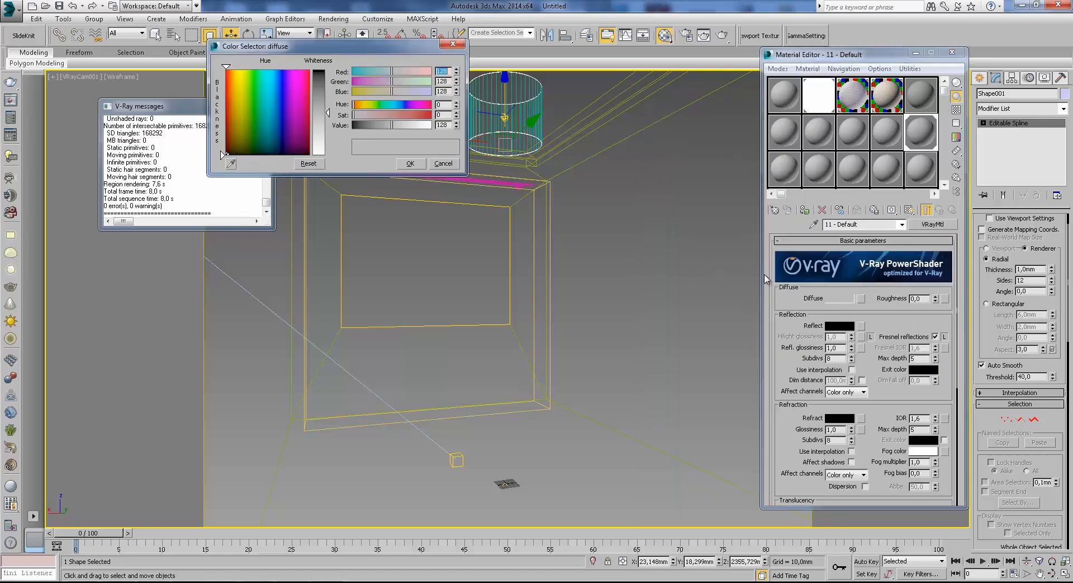
click(410, 163)
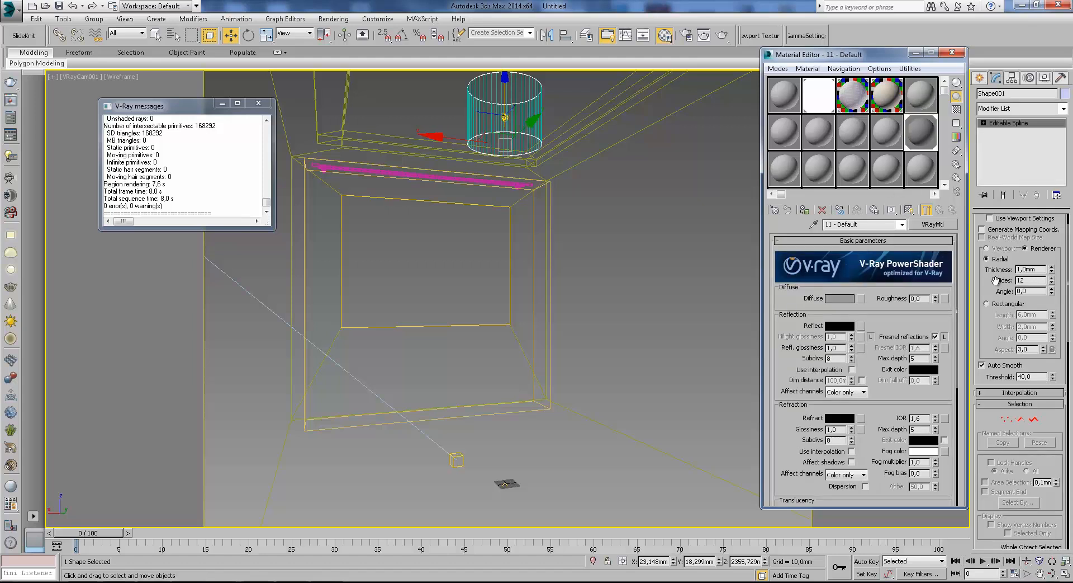
Set the rim shape's radial thickness to about 6.49 mm, render the lampshade region and inspect the rims.
scroll(1047, 280, up, 1)
drag(1052, 298, 996, 67)
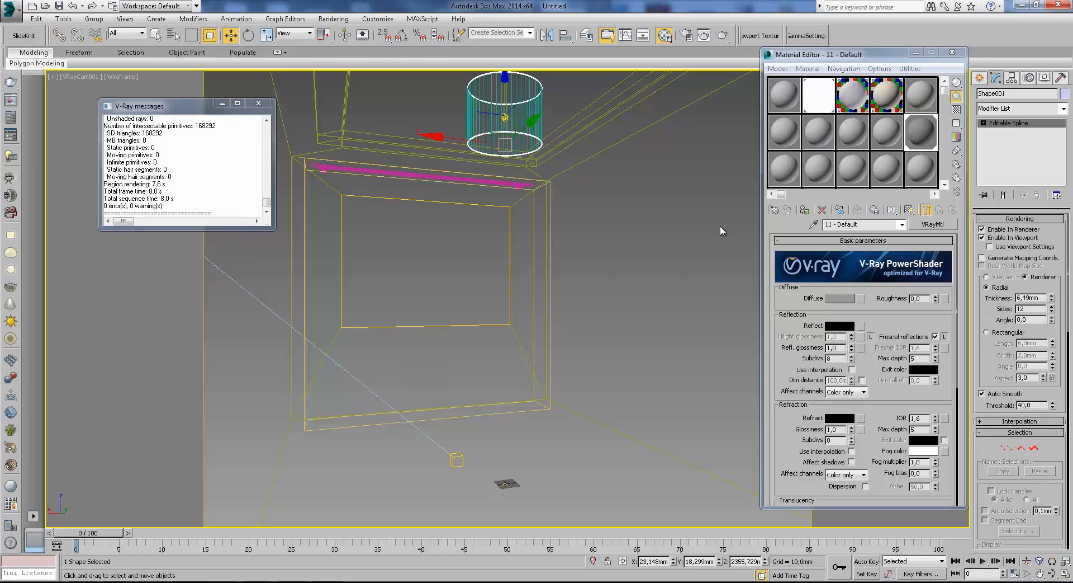
click(723, 34)
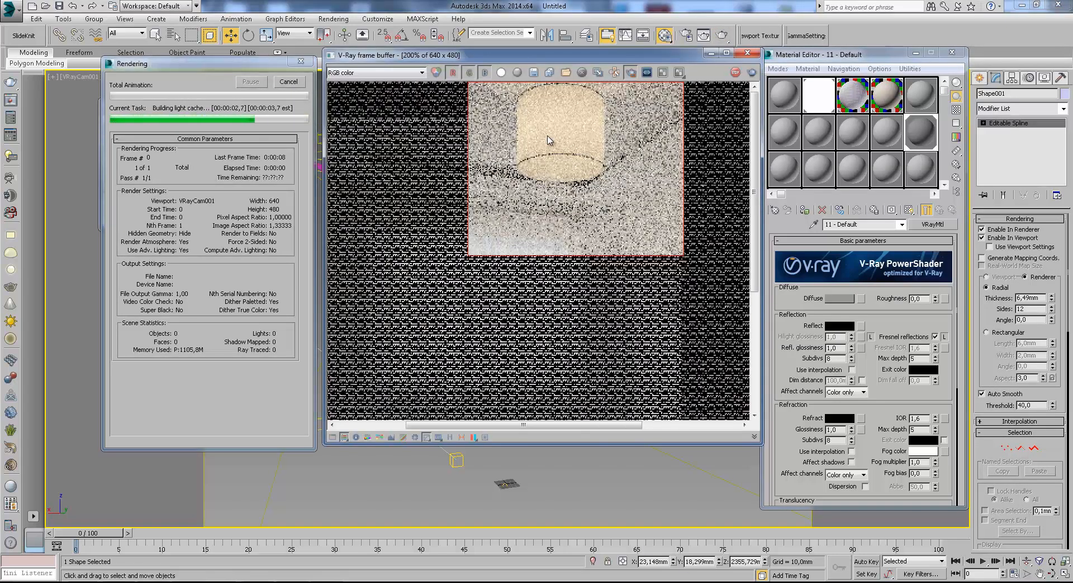
scroll(561, 150, up, 2)
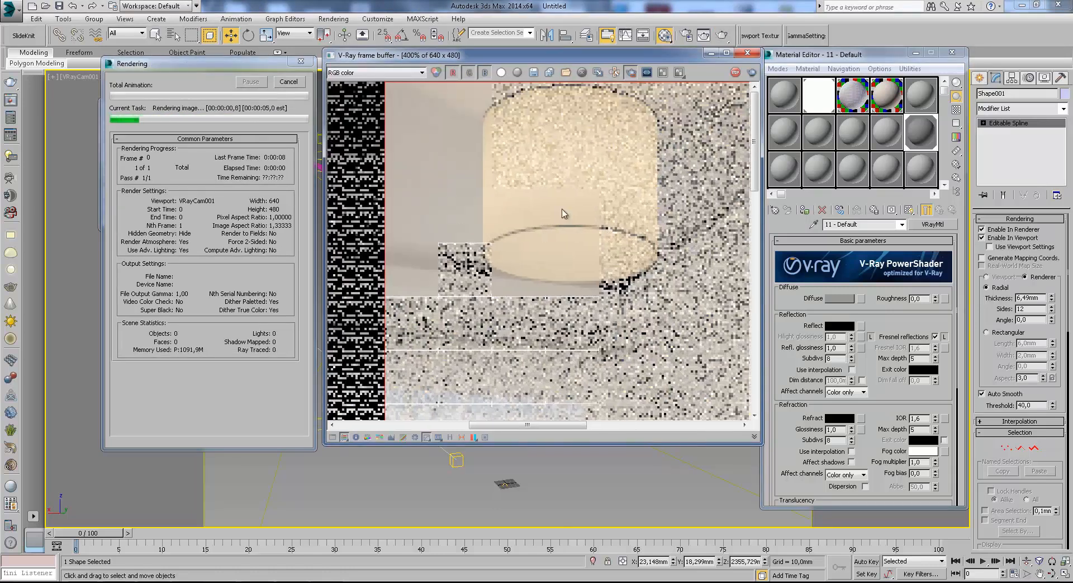
scroll(506, 262, down, 2)
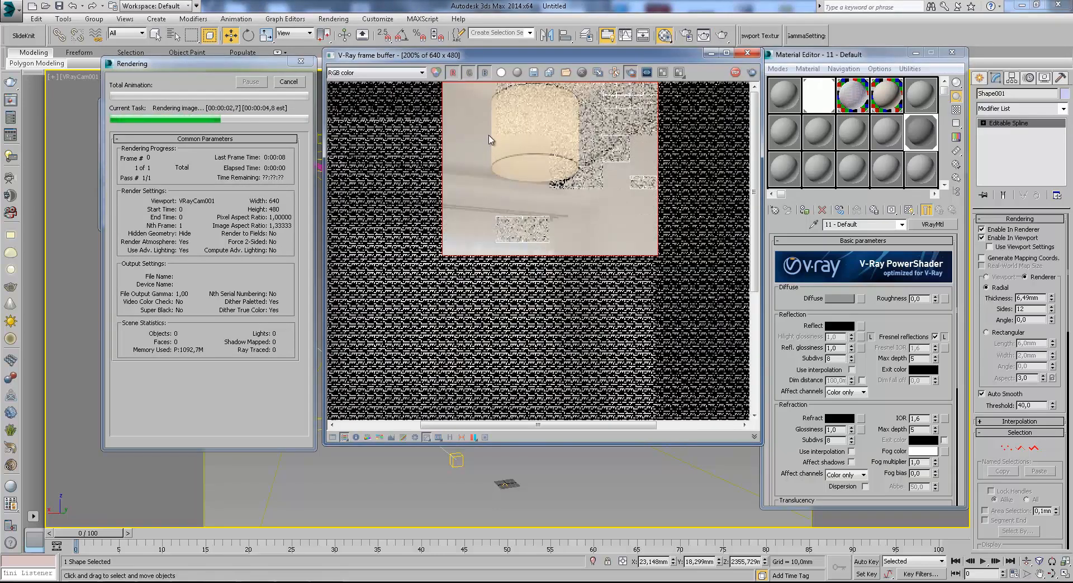
scroll(491, 124, up, 2)
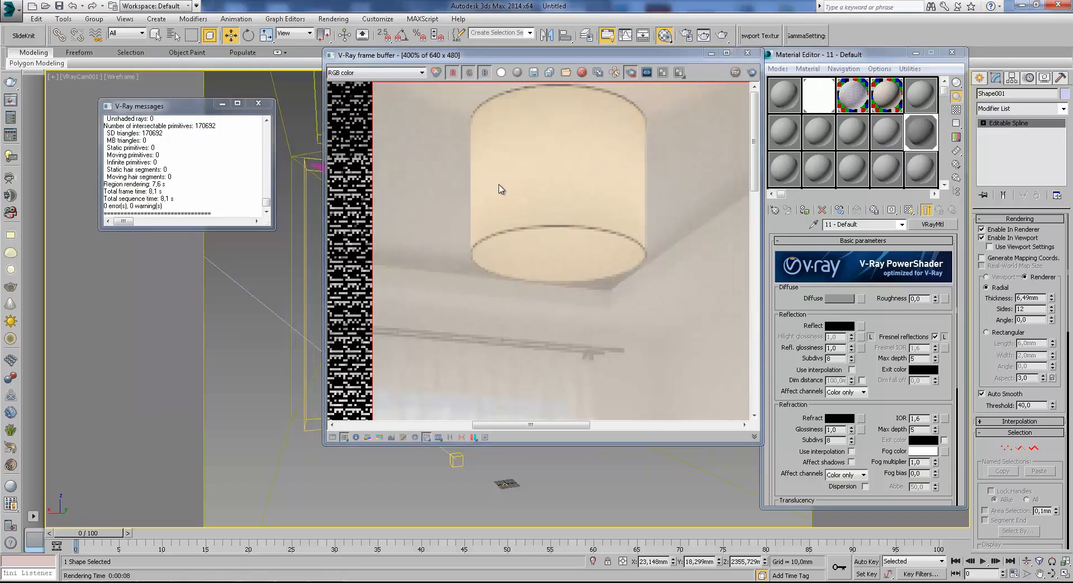
scroll(491, 215, down, 1)
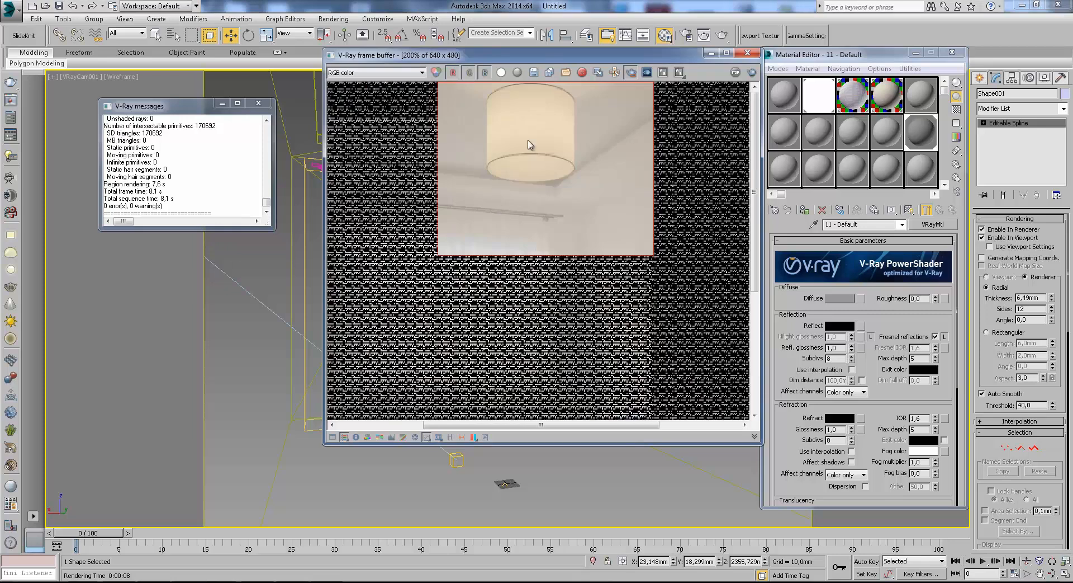
middle_drag(496, 166, 497, 185)
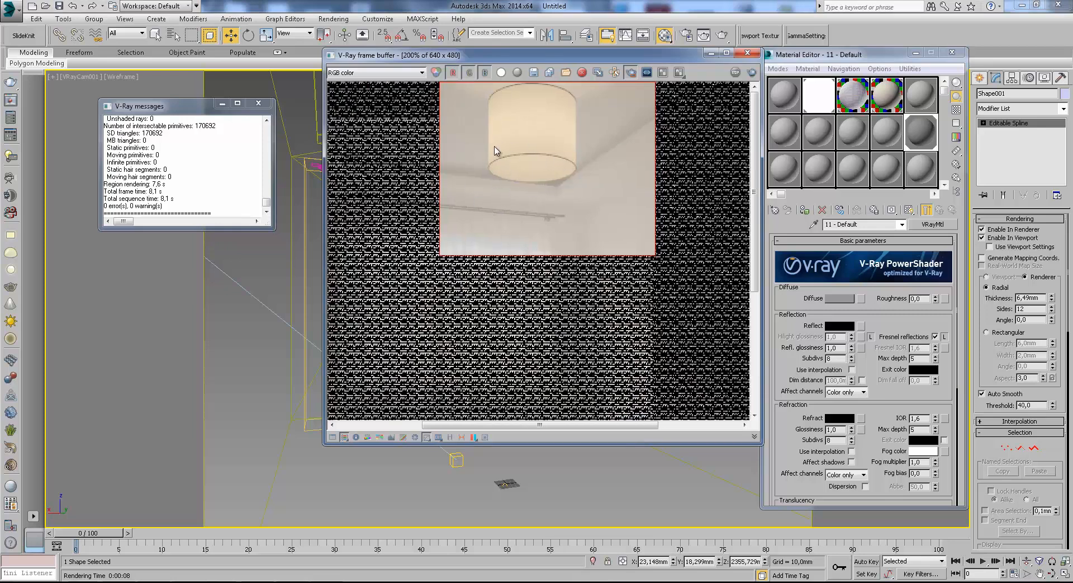
Lock the image aspect ratio in the render setup and set the output width to 1200.
click(687, 37)
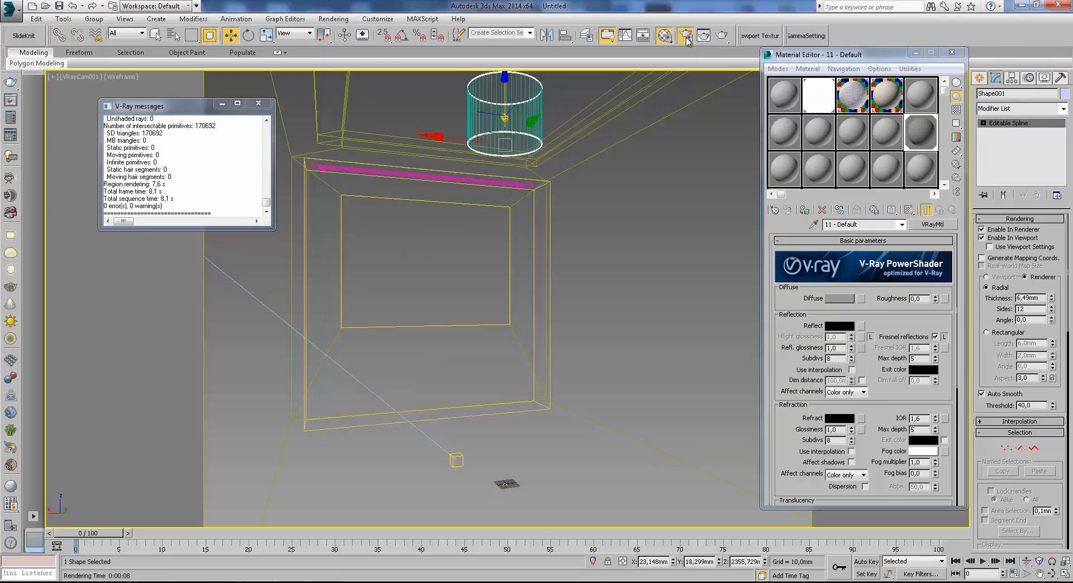
key(F10)
click(271, 58)
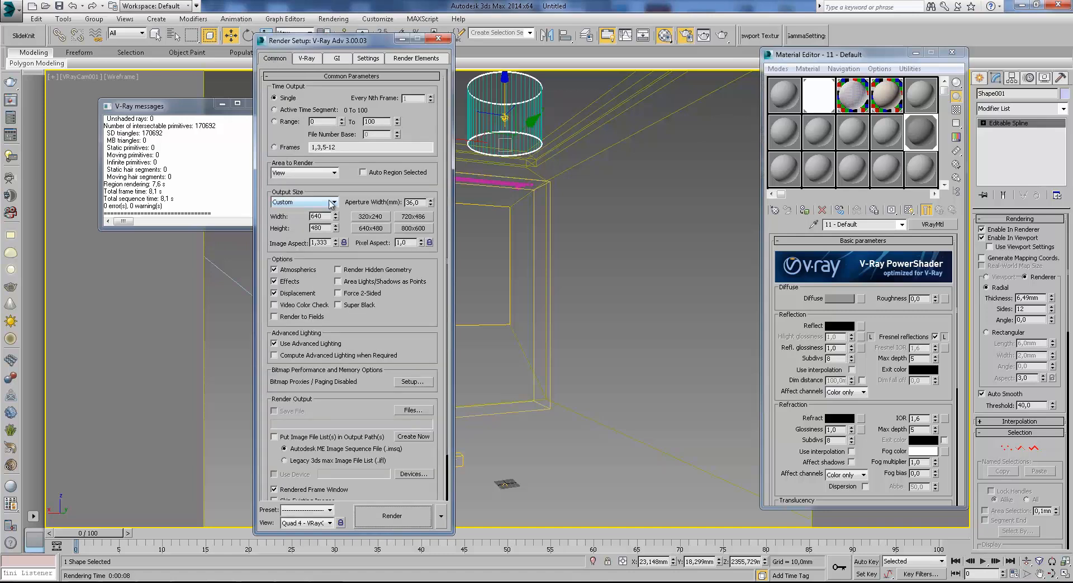
click(344, 243)
double_click(320, 216)
text(1)
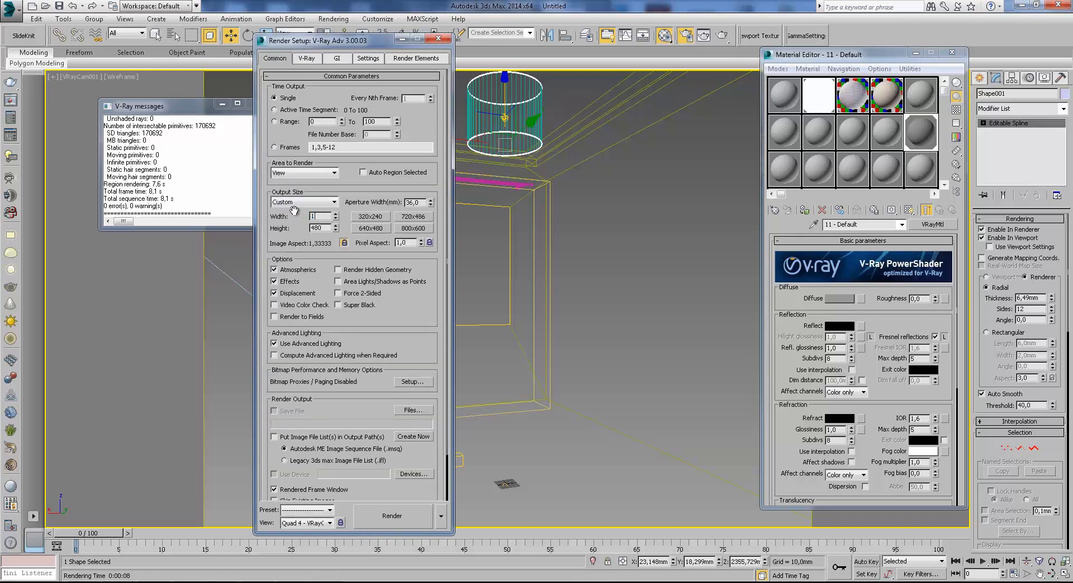
text(200)
key(Return)
click(403, 38)
Limit selection to Lights, select the sphere light in the lampshade and set its multiplier to 100.
click(142, 33)
click(144, 66)
click(502, 116)
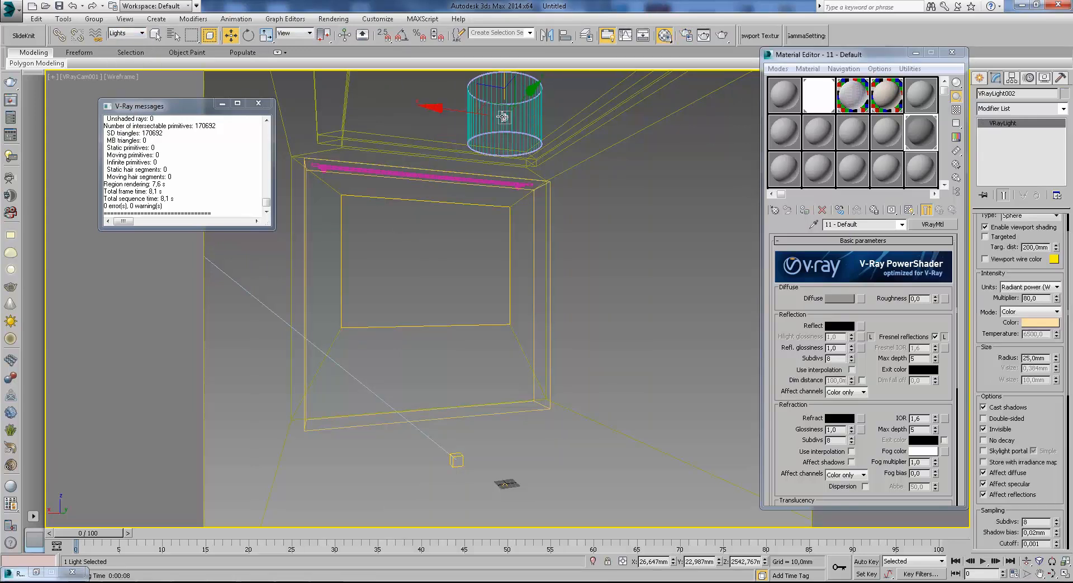
double_click(1033, 298)
text(100)
key(Return)
In the Top view, clone the sphere light as one instance offset toward the lampshade's upper-right side.
click(980, 78)
key(t)
scroll(512, 274, down, 8)
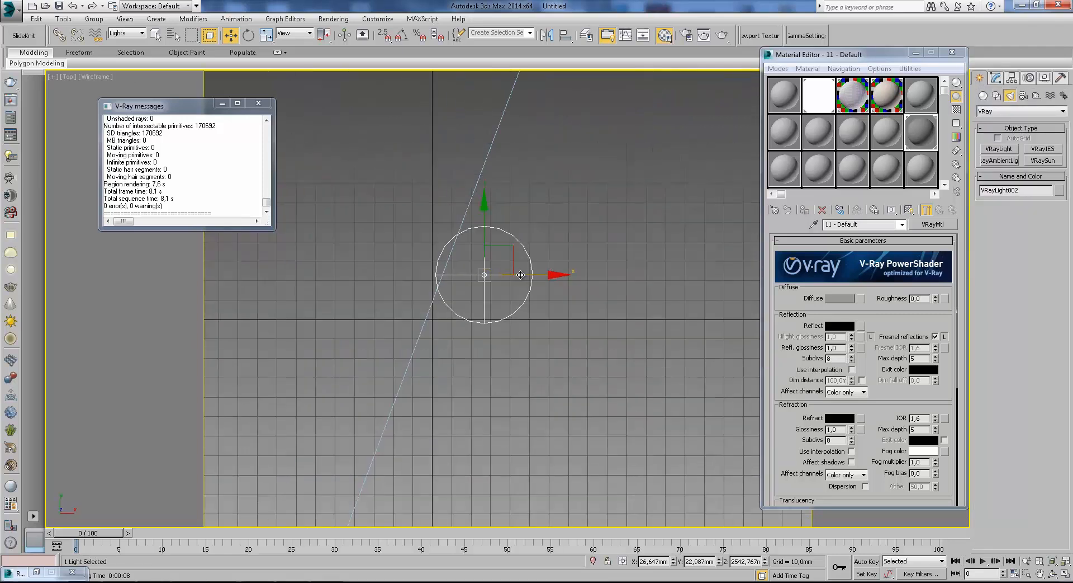
mouse_move(529, 255)
shift+mouse_down()
mouse_move(523, 285)
mouse_move(511, 221)
mouse_move(497, 225)
mouse_move(571, 246)
shift+mouse_up()
click(535, 343)
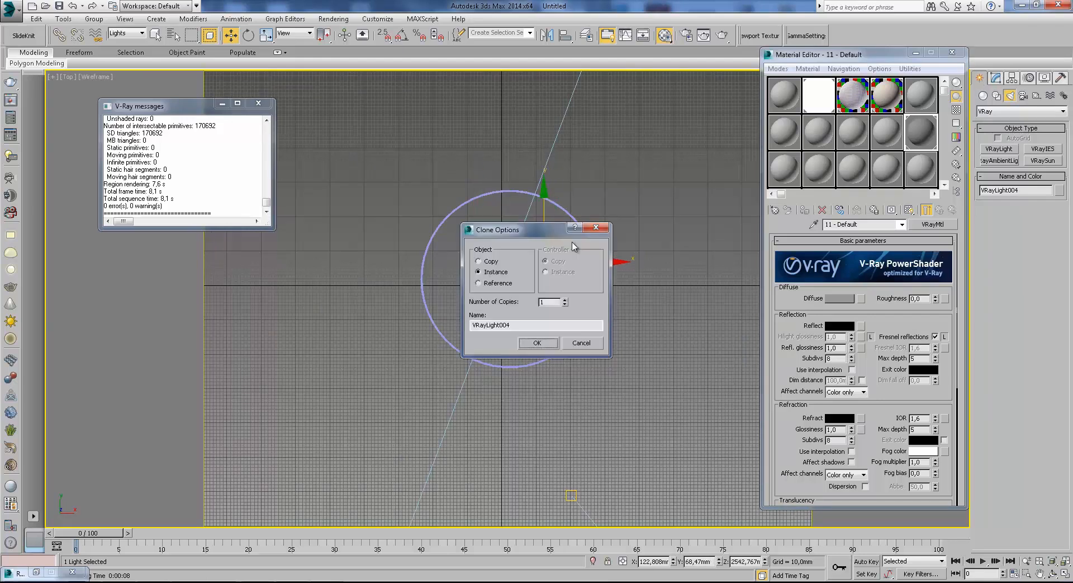
Confirm the single instance clone of the sphere light, clear the selection and return the viewport to the camera view.
click(536, 343)
click(501, 321)
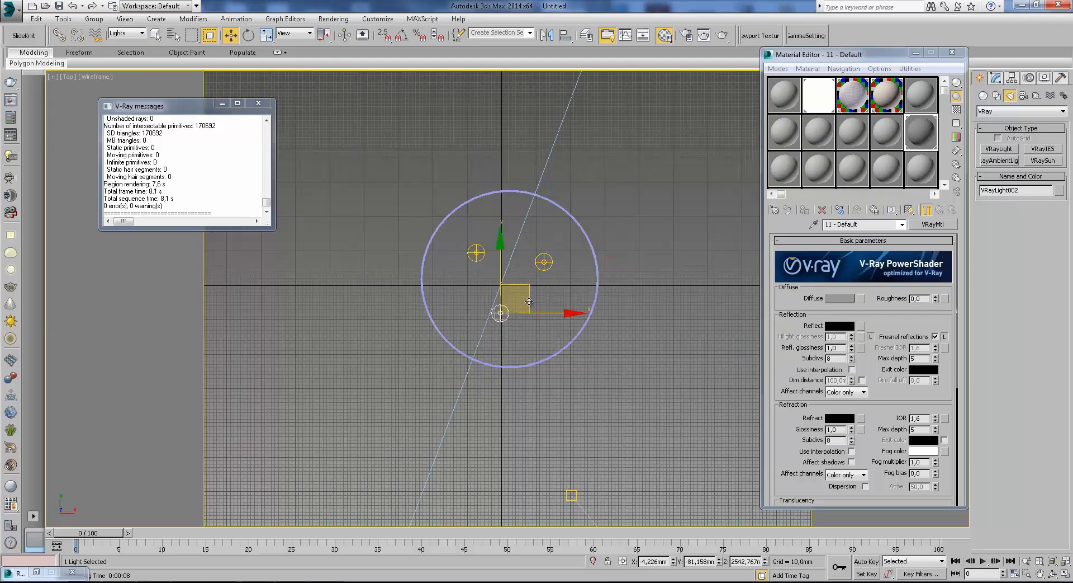
click(552, 298)
key(c)
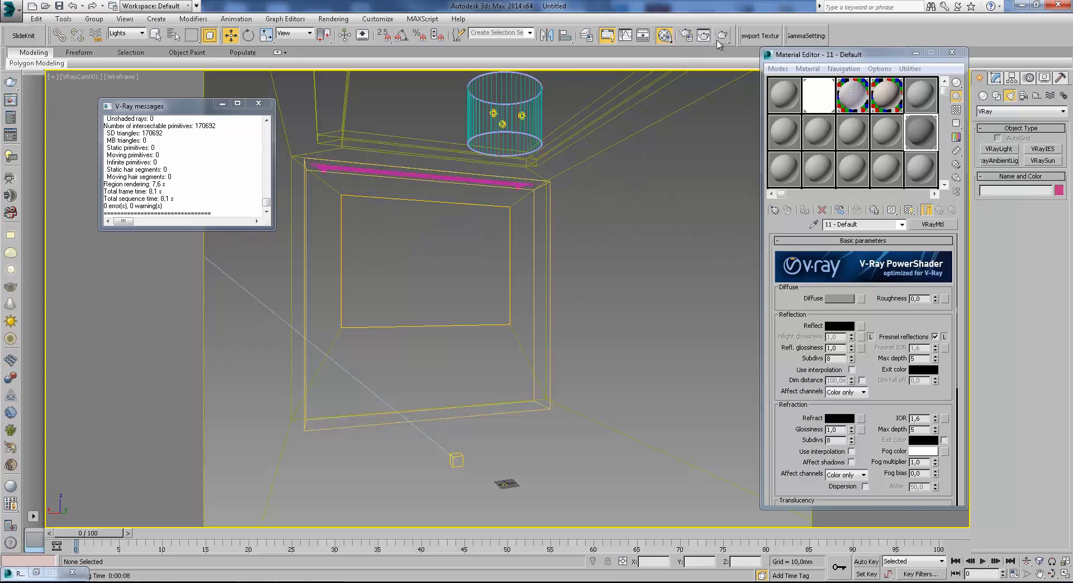
click(723, 36)
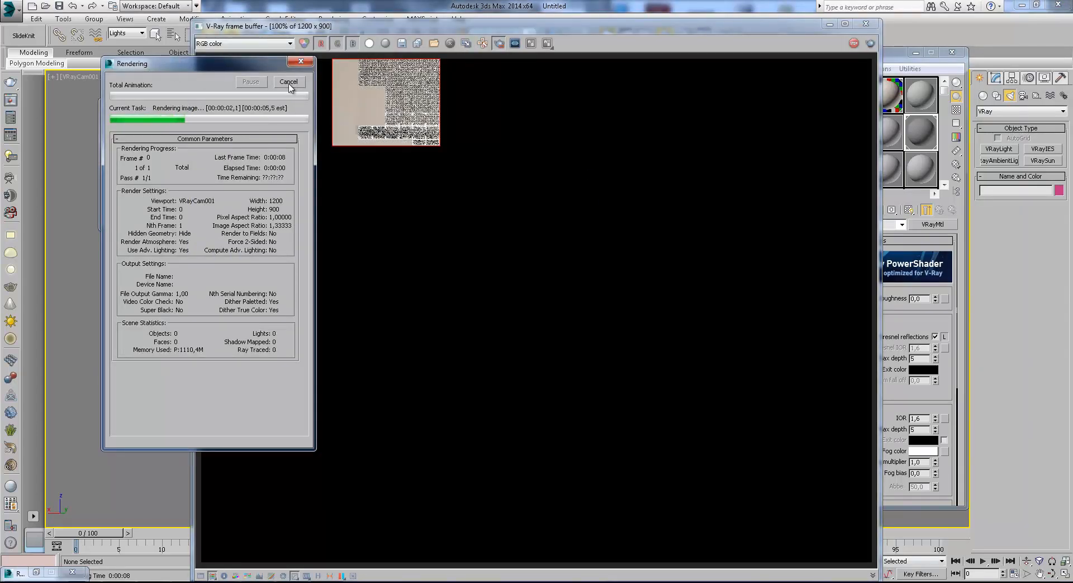
click(291, 84)
click(830, 24)
Set the render setup's area to render to Region and fit the region rectangle around the ceiling lampshade in the camera view.
click(685, 36)
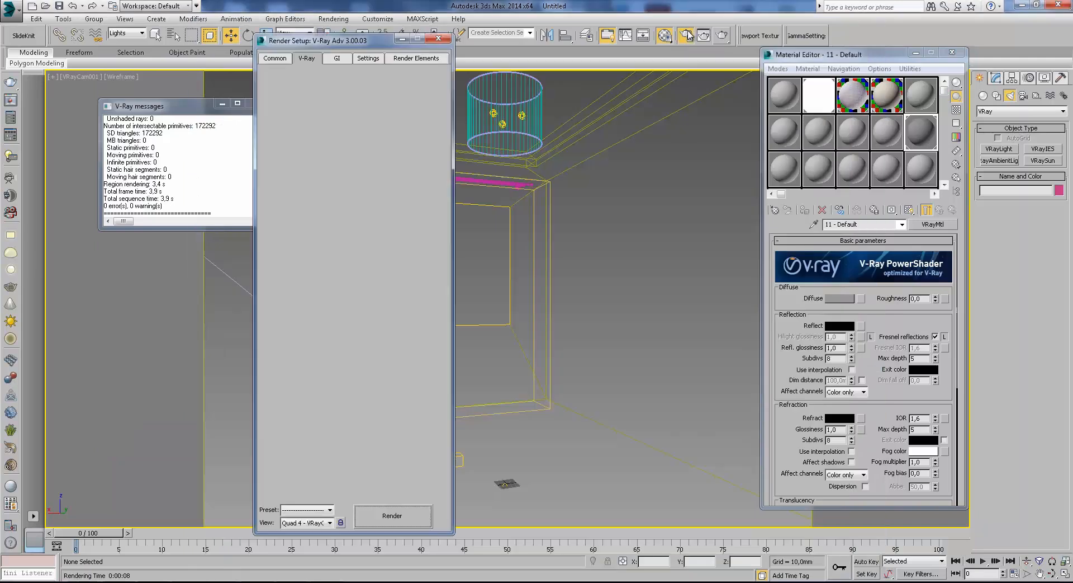
click(276, 58)
click(305, 172)
click(302, 200)
drag(728, 435, 654, 190)
click(439, 39)
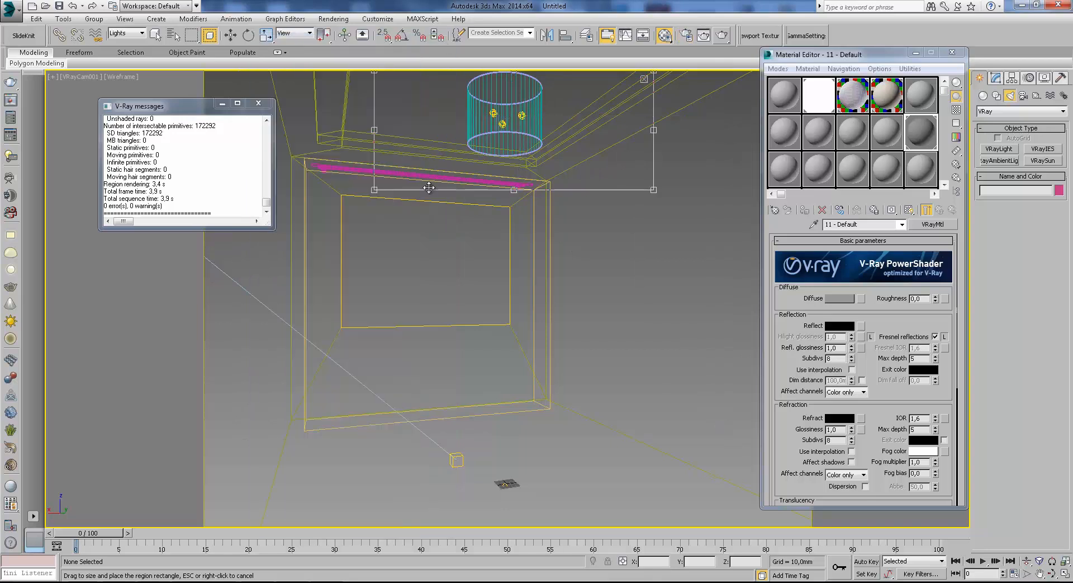
drag(376, 190, 401, 233)
drag(654, 231, 593, 232)
Render the lampshade region with the frame buffer's own region turned off, restarting the render as needed, and zoom in on the image.
click(723, 35)
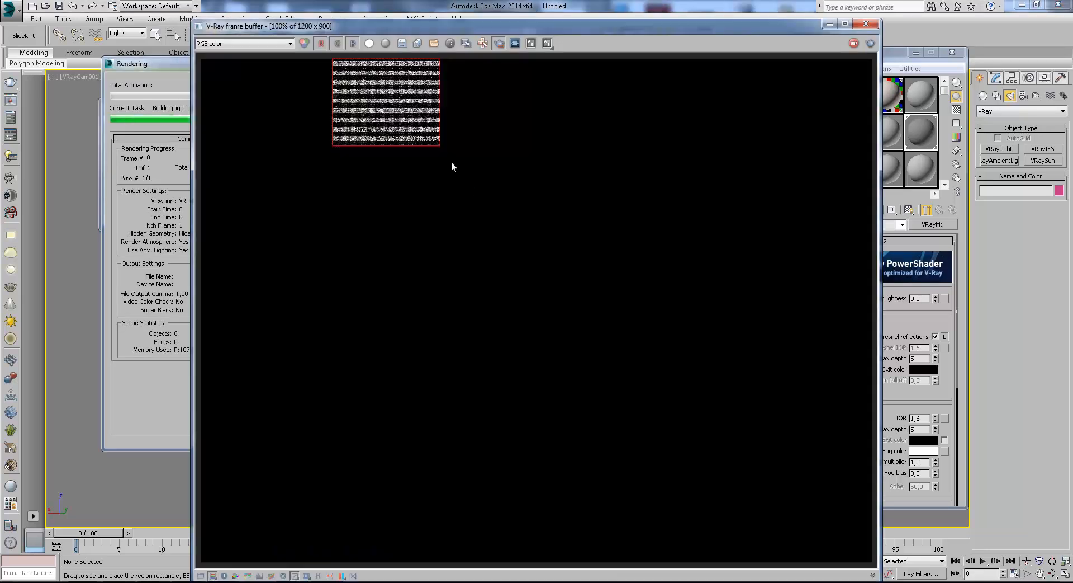
click(289, 82)
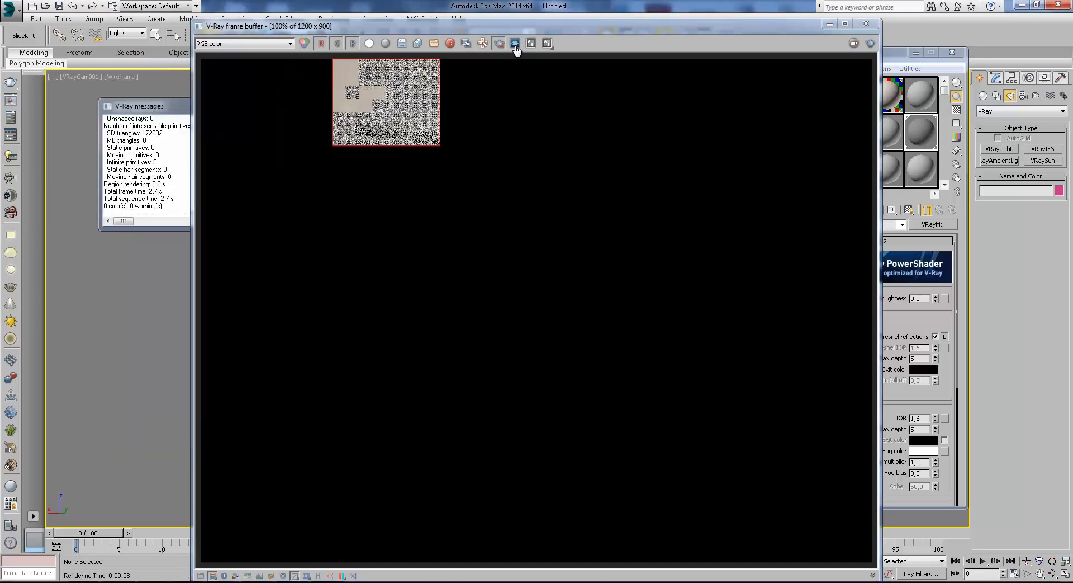
click(870, 44)
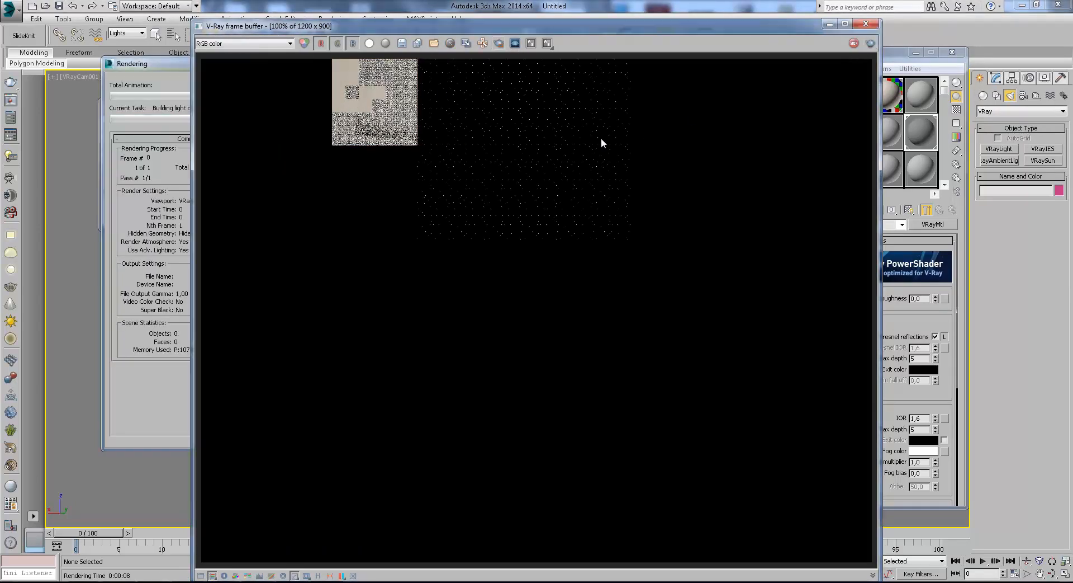
scroll(541, 129, up, 1)
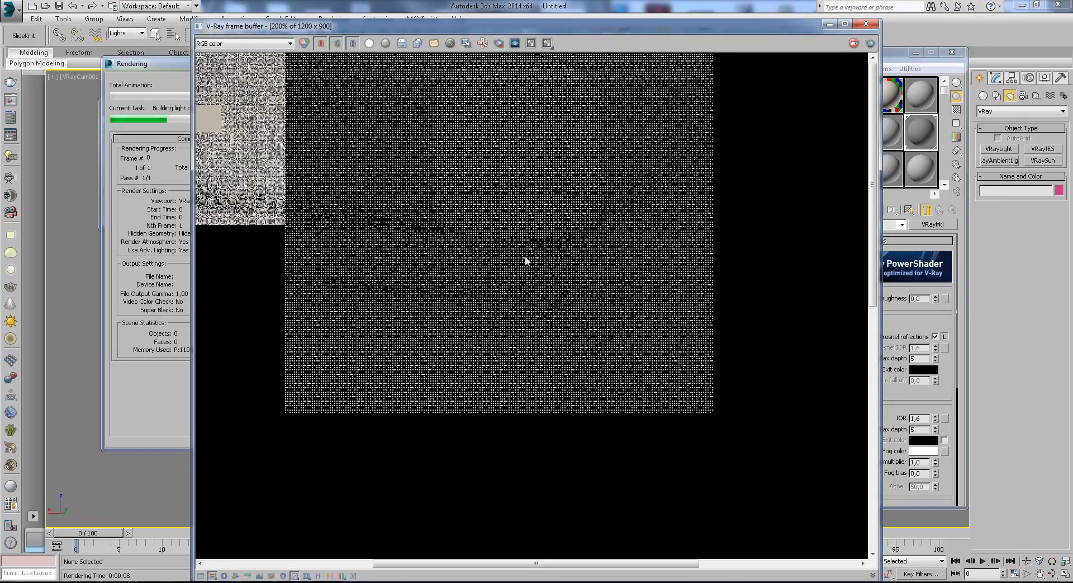
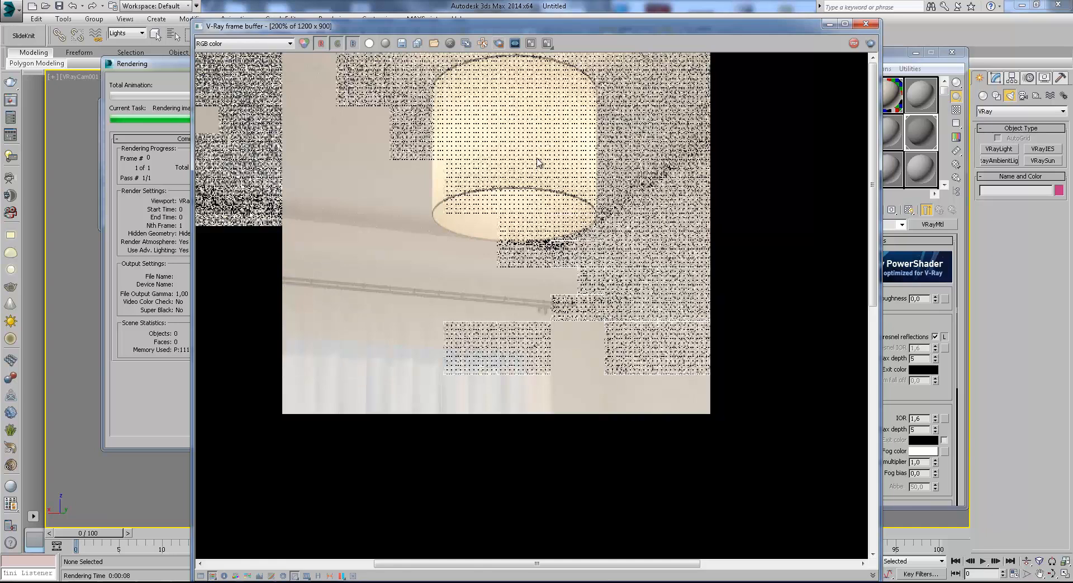
Examine the lampshade and curtain rail in the region render, then minimise the frame buffer.
click(482, 43)
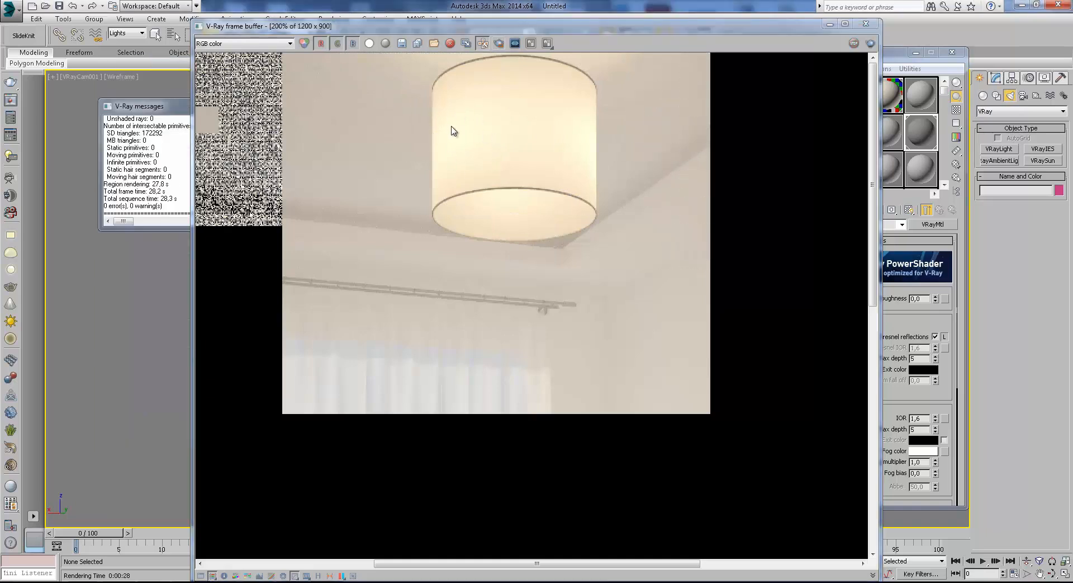
scroll(453, 131, up, 1)
scroll(483, 116, down, 4)
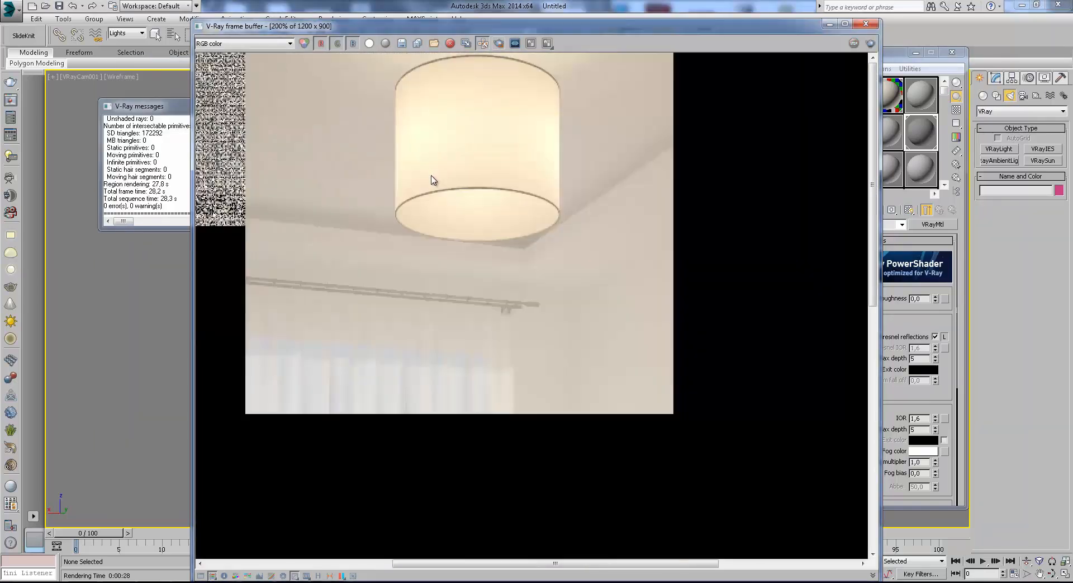
scroll(547, 206, up, 2)
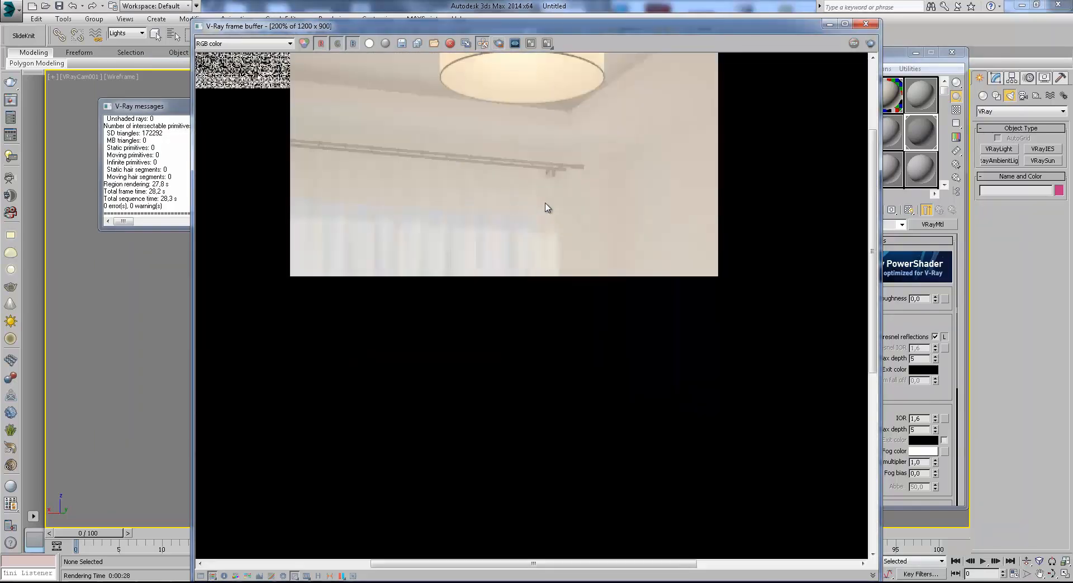
click(829, 24)
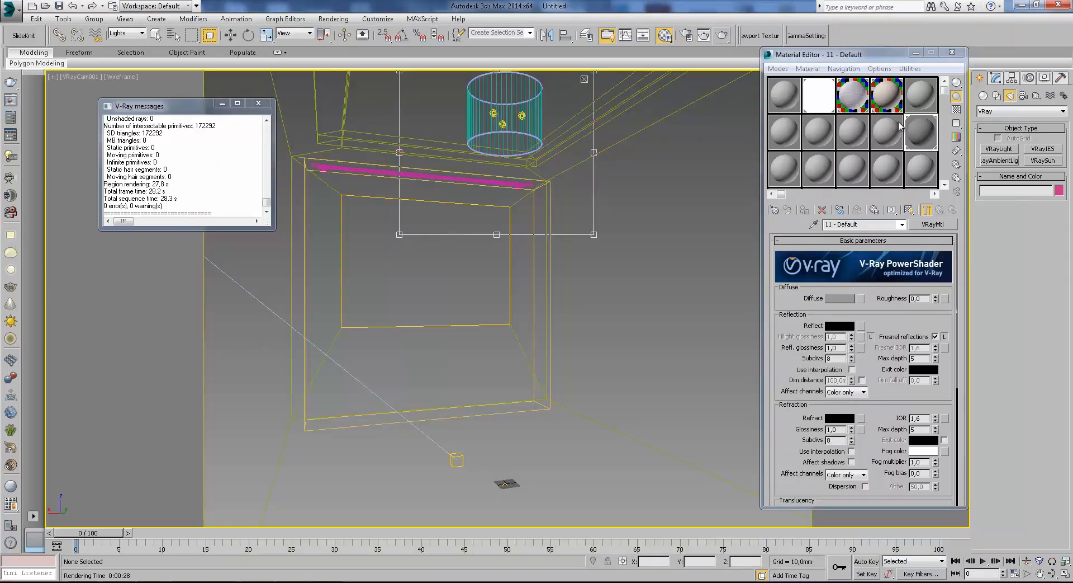
Open the front material of the two-sided abajur material and assign a Bitmap map to its diffuse channel.
click(920, 92)
click(870, 295)
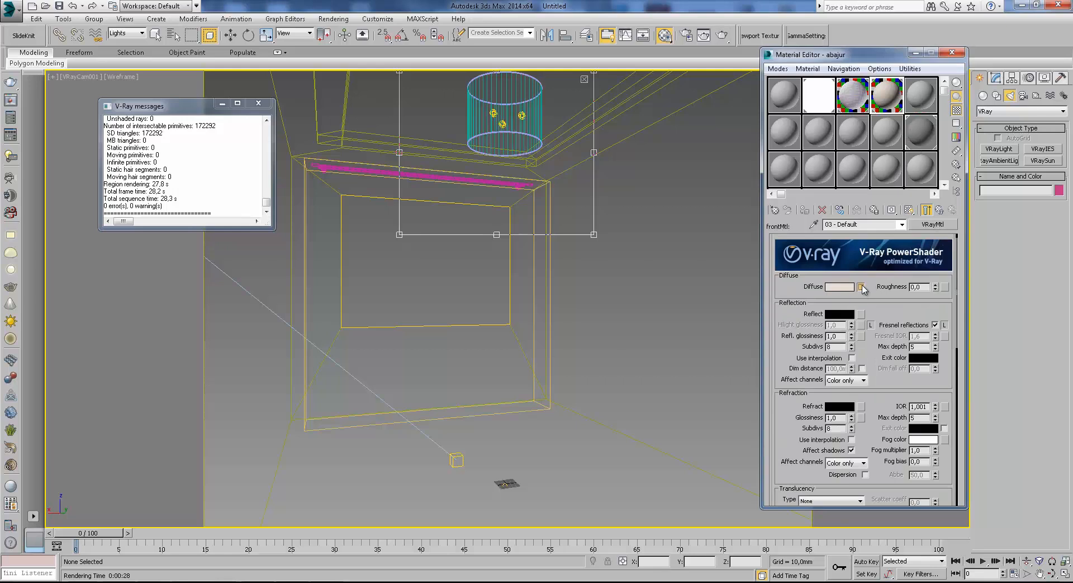
click(862, 287)
double_click(689, 152)
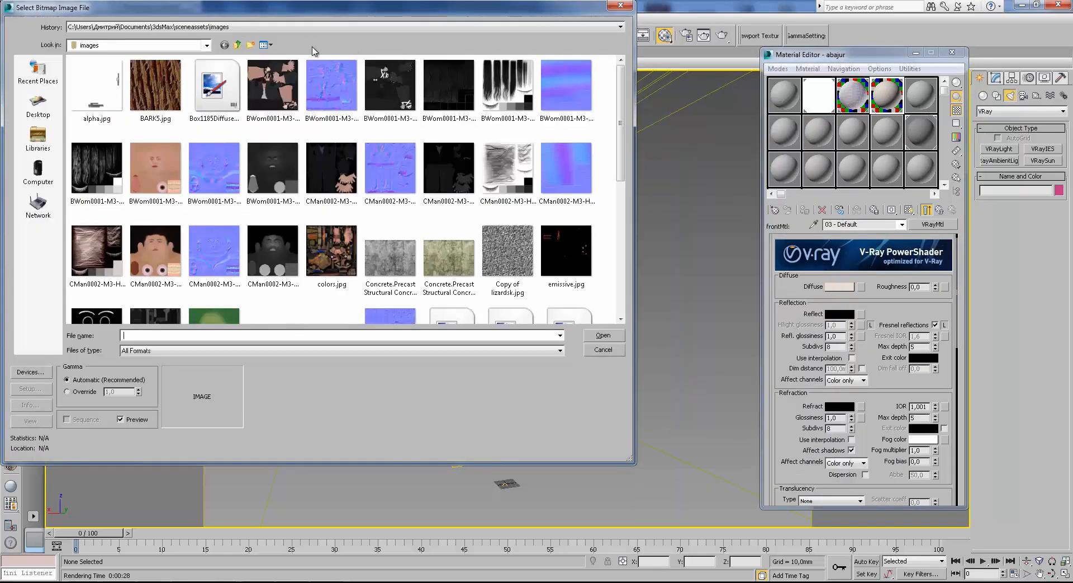
Load Fabric 9.jpg from the CONTEMPORARY FABRIC folder inside TEXTURES\FABRIC as the diffuse bitmap.
click(197, 27)
click(198, 48)
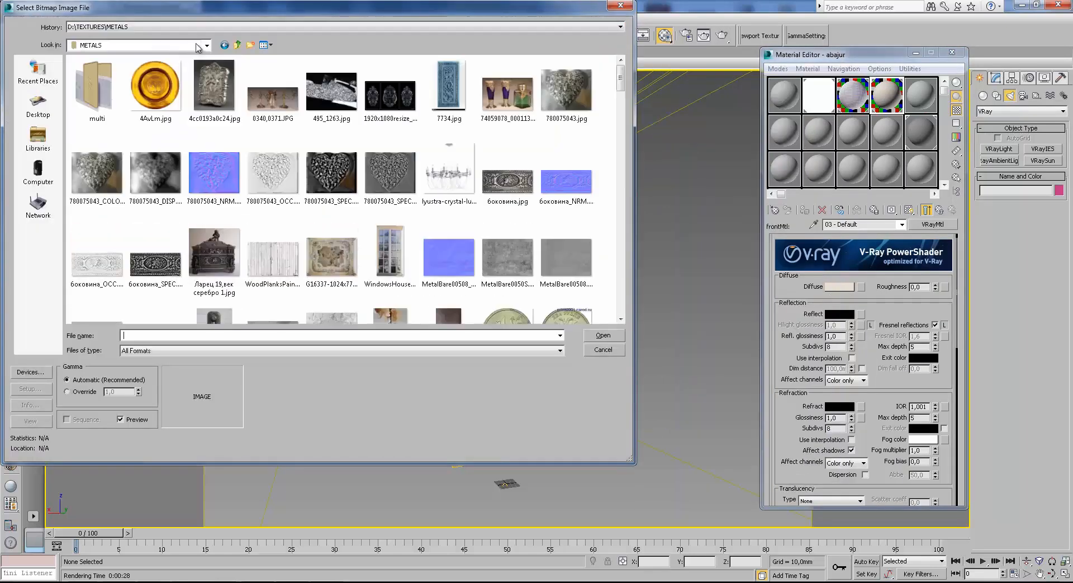
click(234, 46)
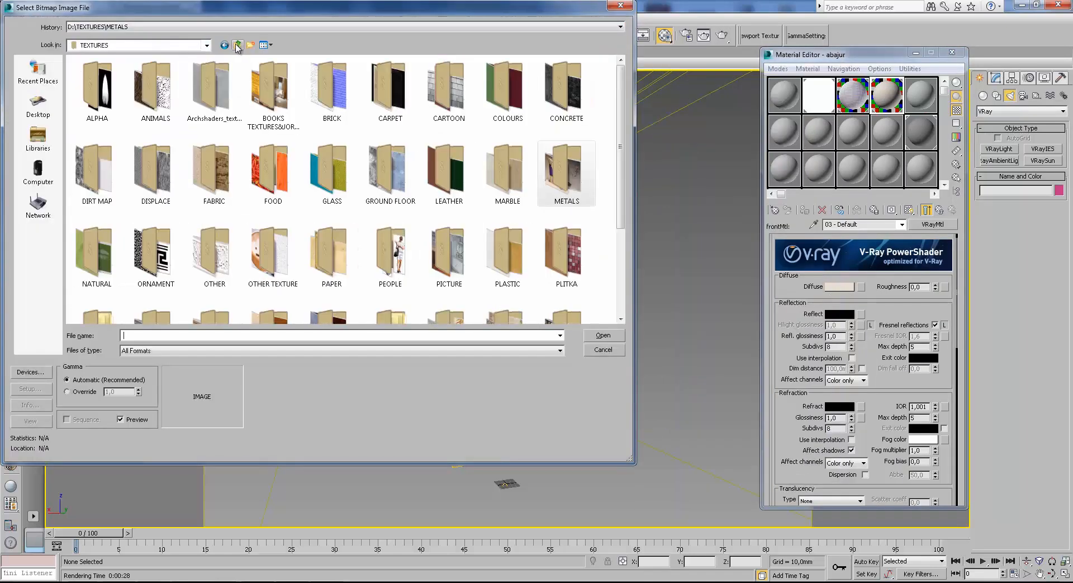
double_click(222, 179)
double_click(213, 90)
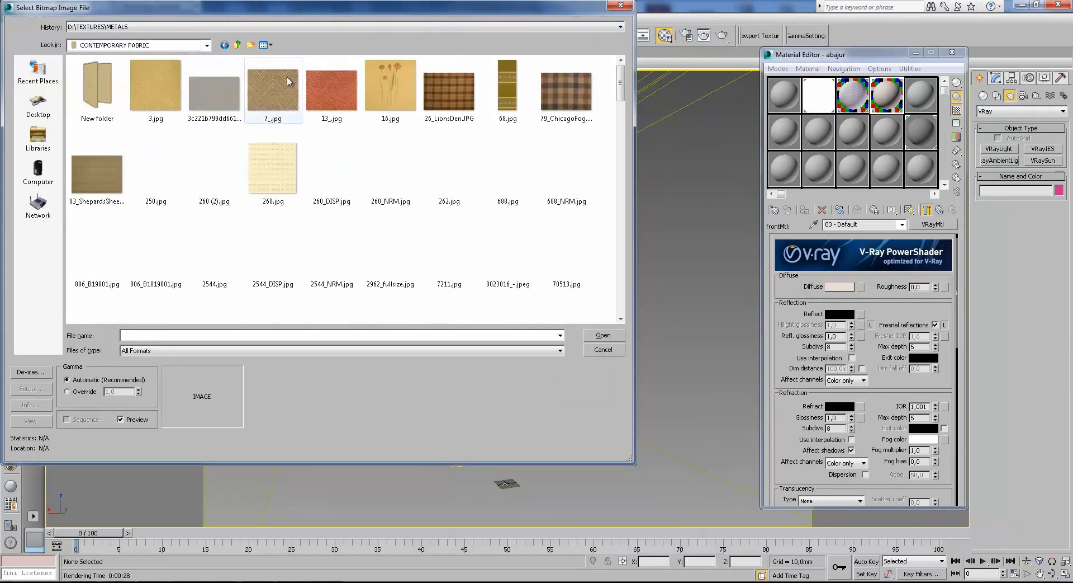
drag(619, 87, 616, 125)
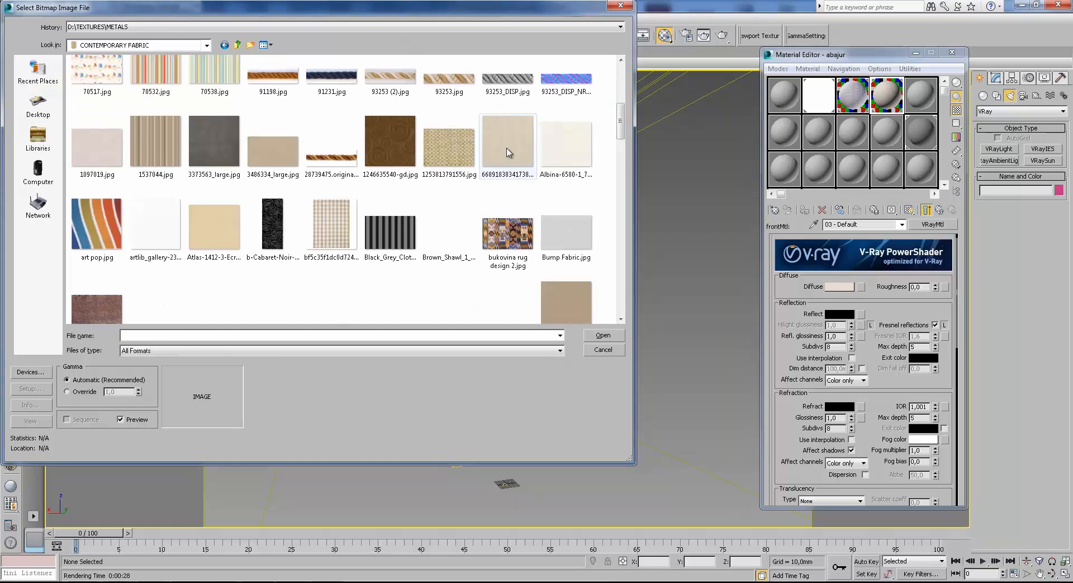
scroll(615, 145, down, 3)
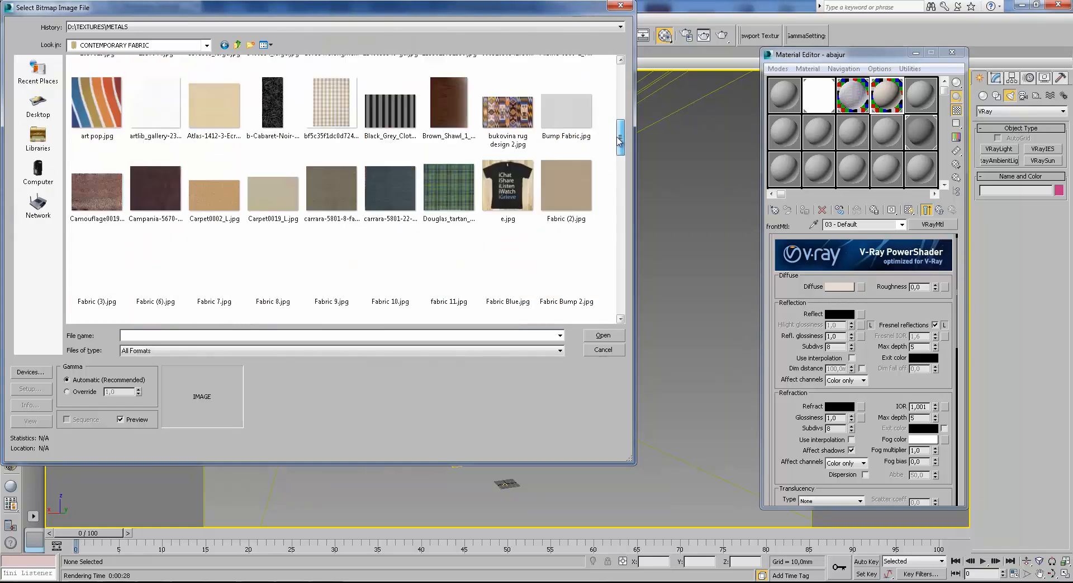
click(331, 249)
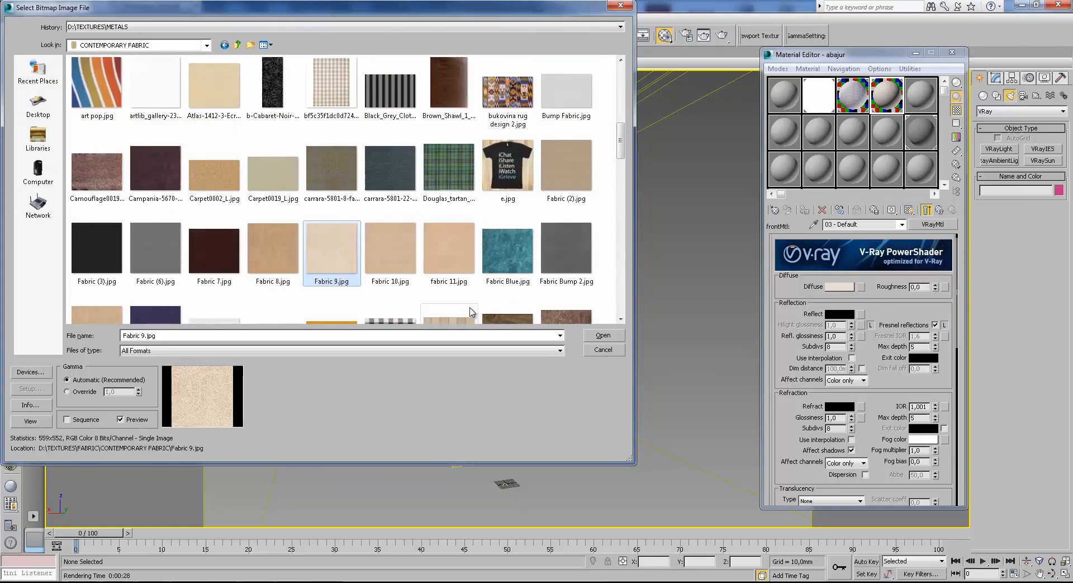
click(610, 335)
Show the camera view shaded with edged faces, open the fabric bitmap's U tiling for editing, and return to the two-sided material.
key(F3)
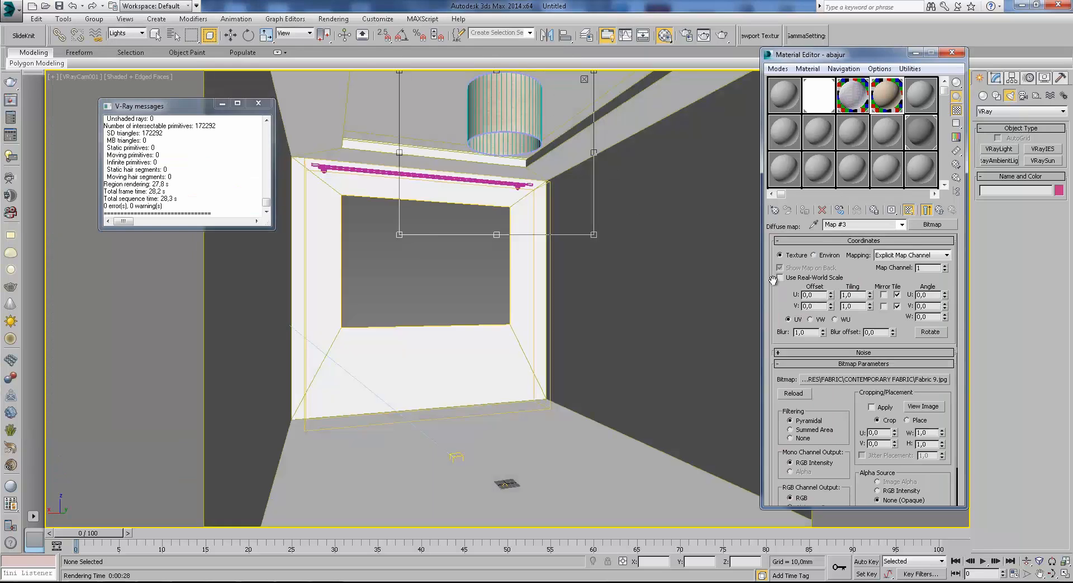
double_click(848, 295)
click(941, 210)
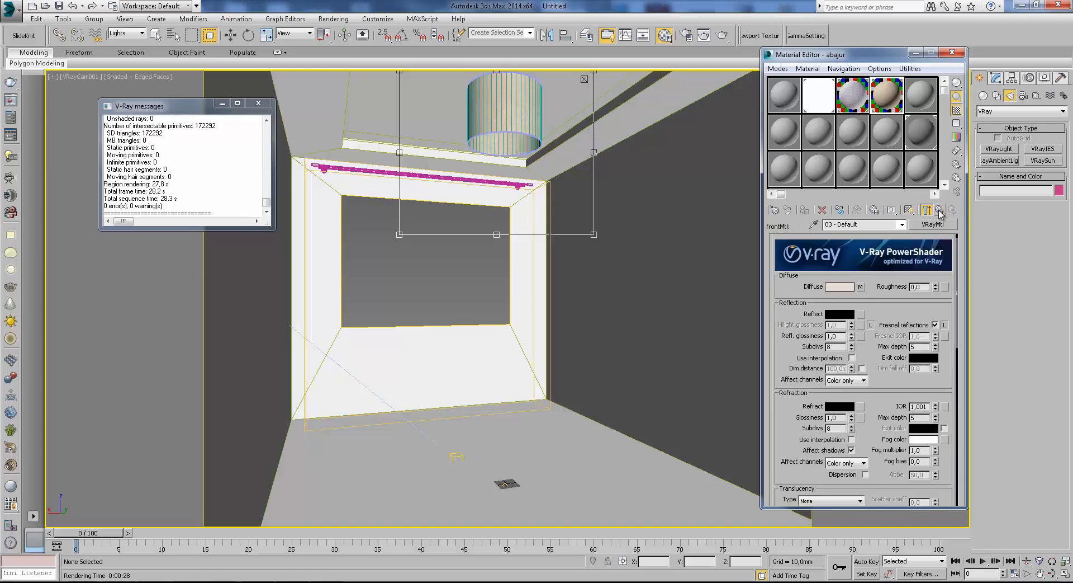
click(941, 210)
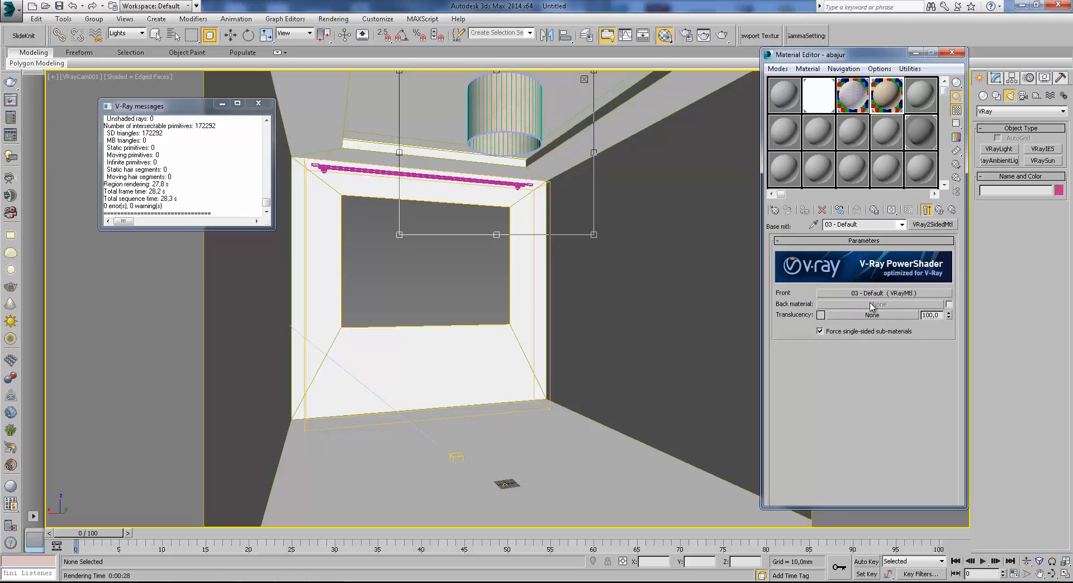
Enable the back material of the two-sided material and copy the front material into it.
click(949, 304)
drag(890, 296, 888, 306)
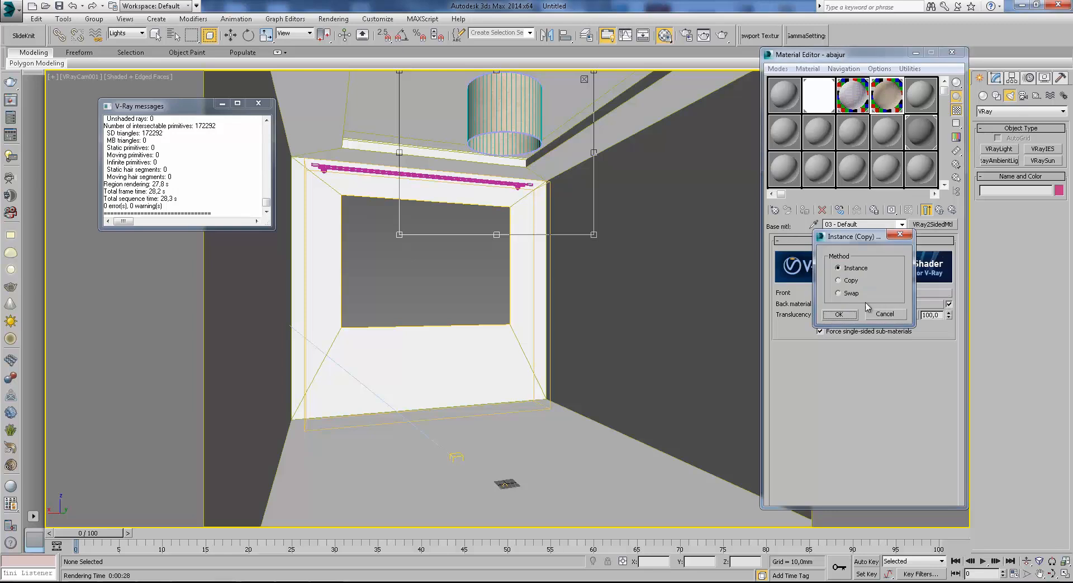
click(840, 314)
Clear the back material's diffuse map, set its diffuse colour to near-white (236, 230, 223), and return to the two-sided material.
click(868, 307)
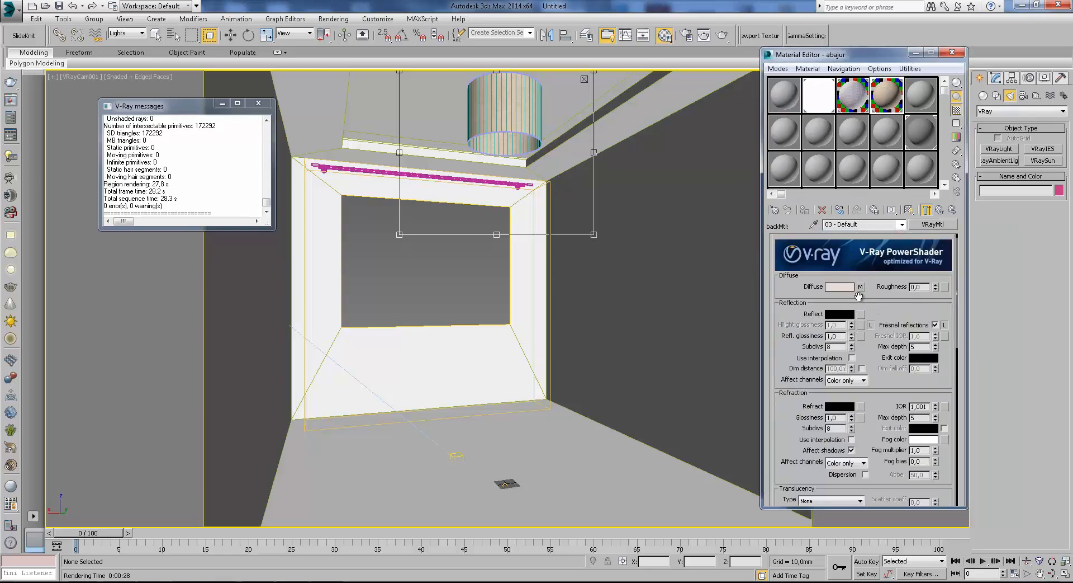
right_click(864, 286)
click(889, 321)
click(840, 287)
drag(317, 134, 317, 153)
click(407, 163)
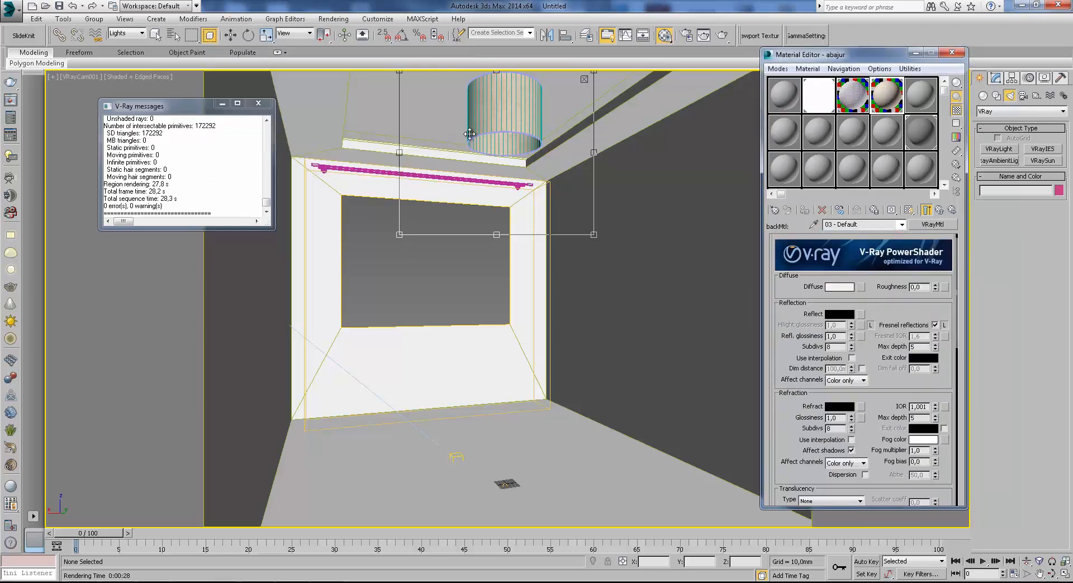
click(939, 209)
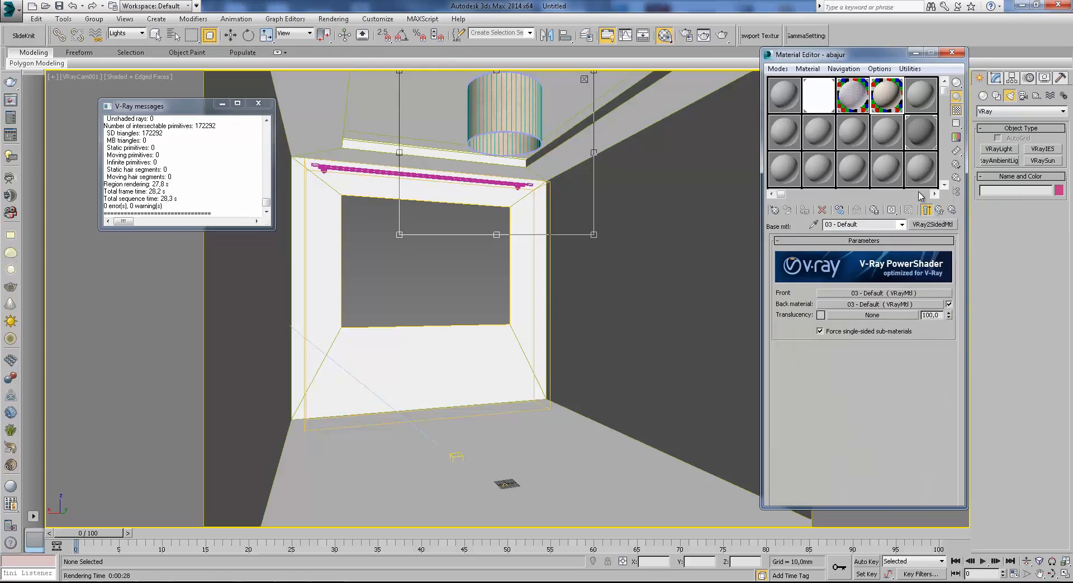
Render the lampshade region, inspect the shade up close with its light back material, then stop the render and hide the frame buffer.
click(722, 34)
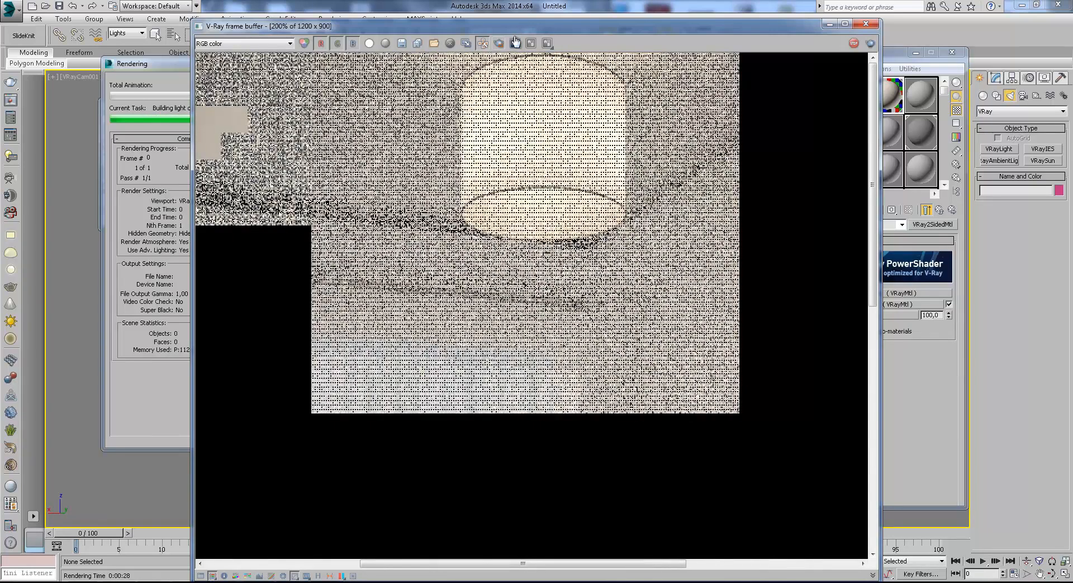
scroll(538, 101, up, 1)
middle_drag(537, 94, 544, 220)
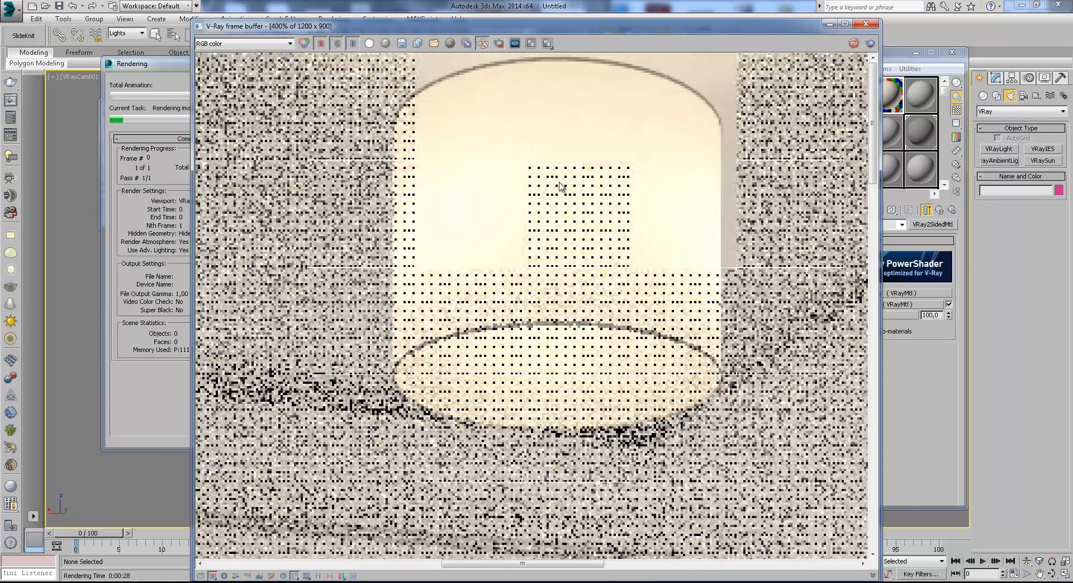
scroll(576, 128, down, 1)
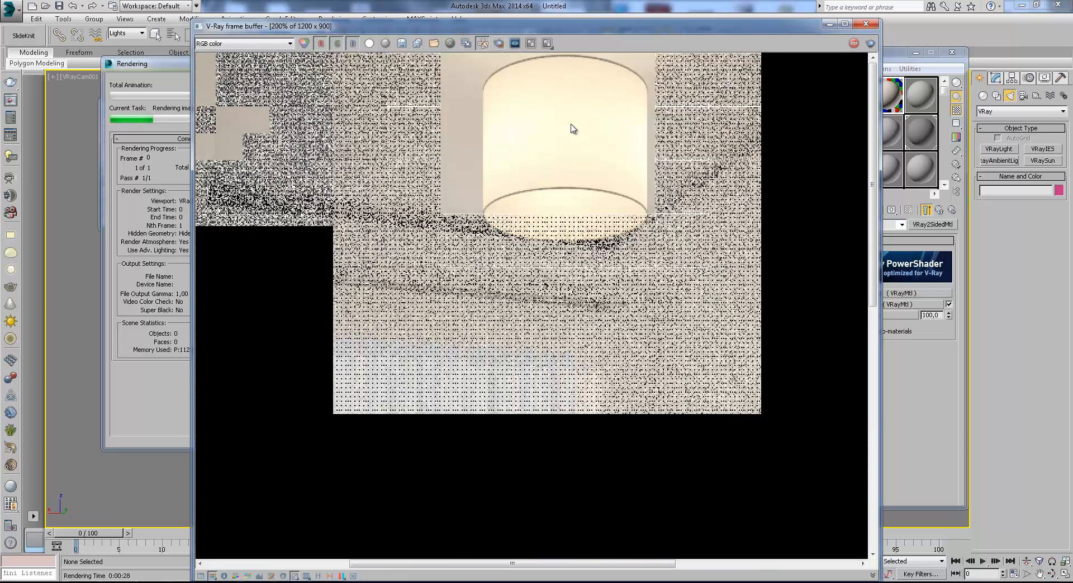
scroll(570, 90, up, 1)
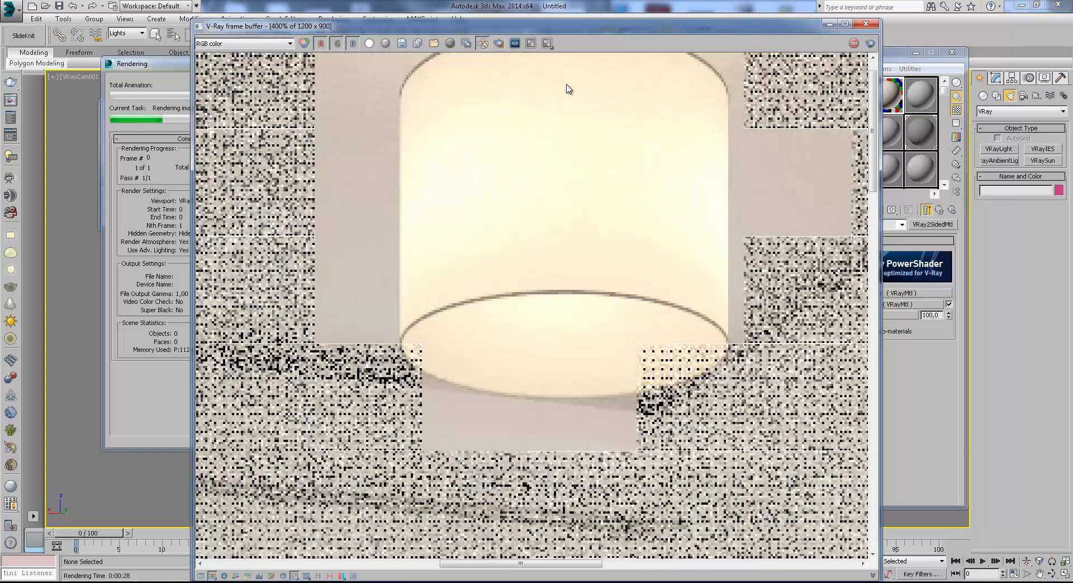
scroll(547, 393, down, 1)
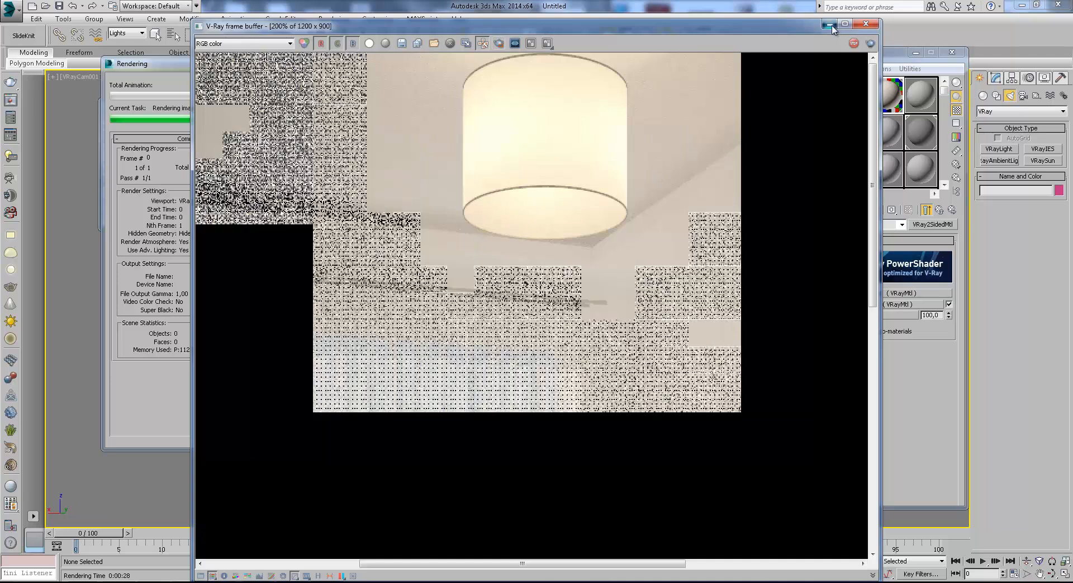
click(866, 24)
click(290, 84)
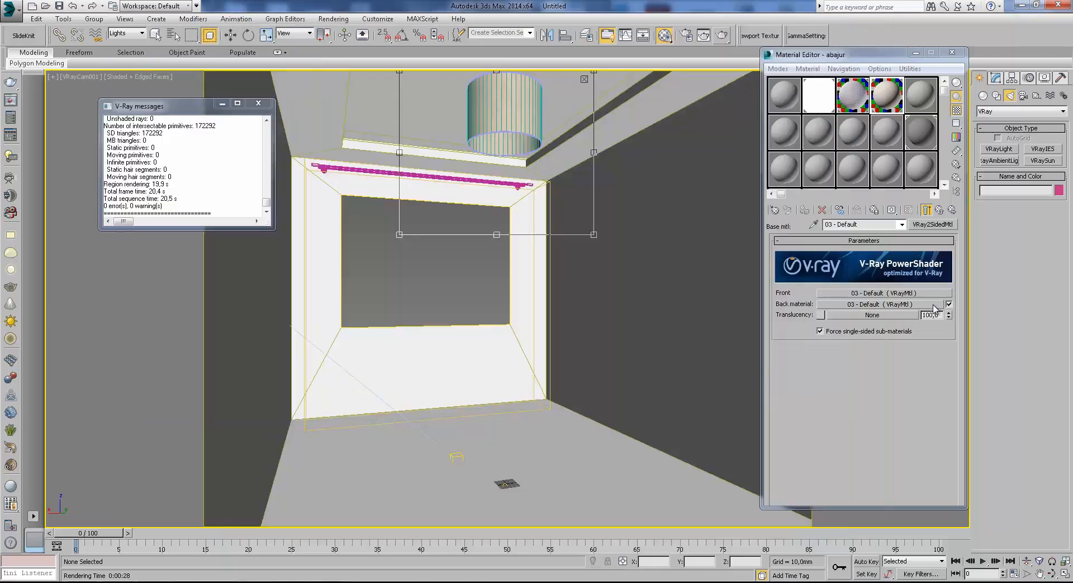
Set the back material's diffuse colour to black and reopen the front material of the two-sided material.
click(898, 303)
click(841, 286)
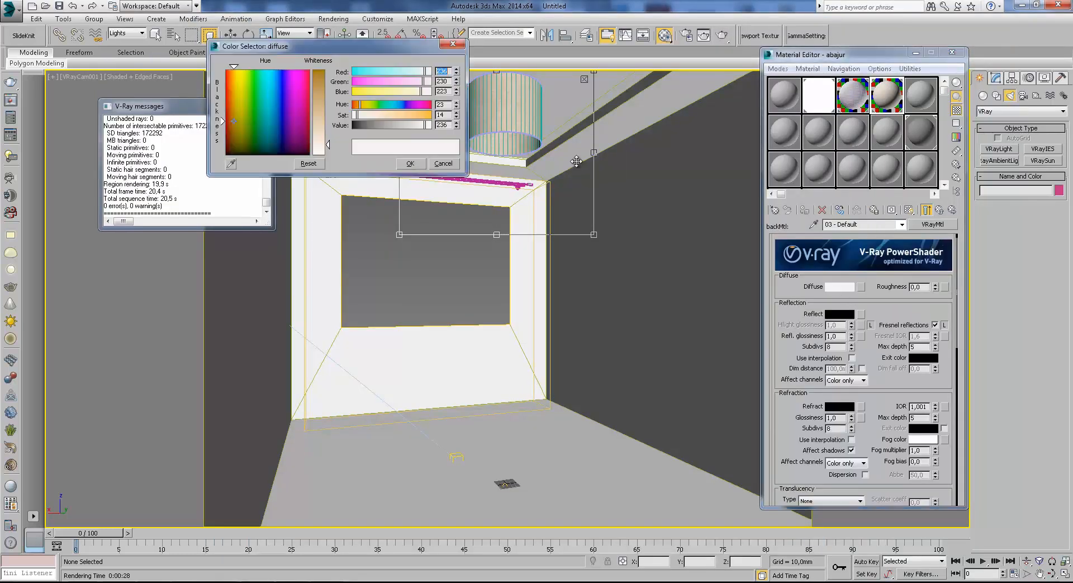
drag(363, 127, 342, 135)
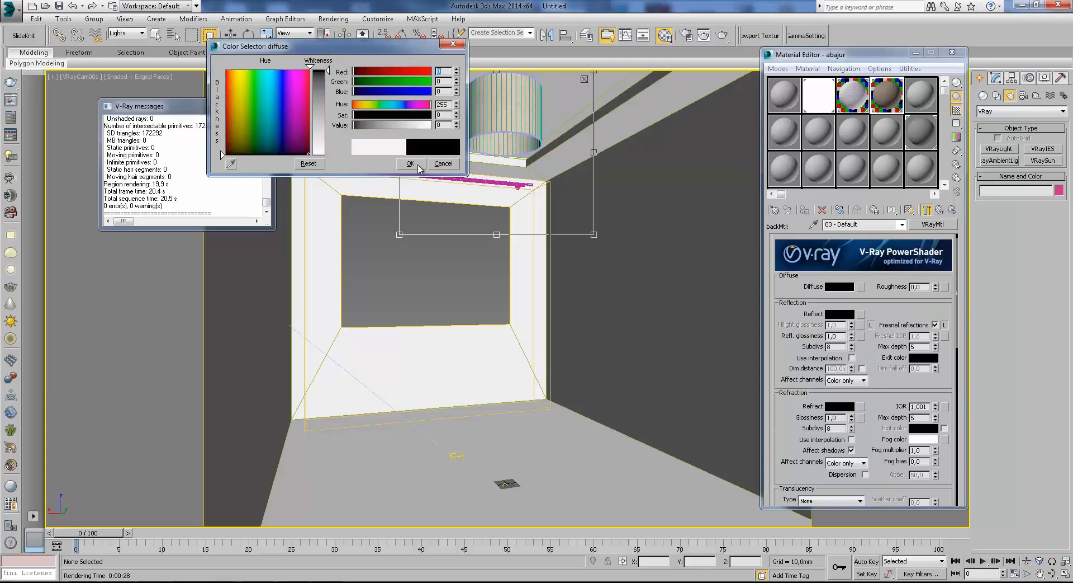
click(412, 163)
click(940, 210)
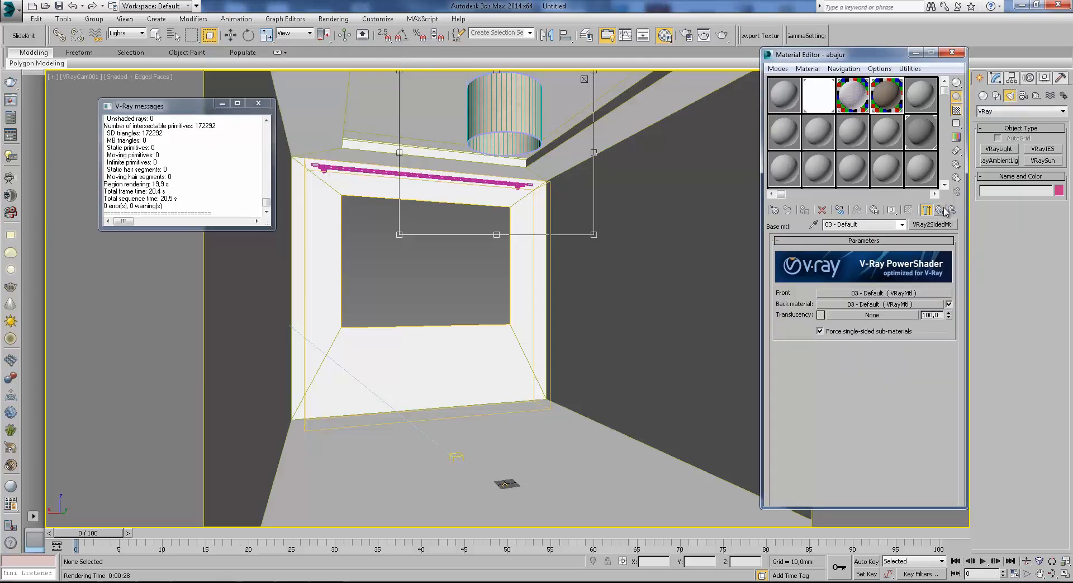
click(909, 293)
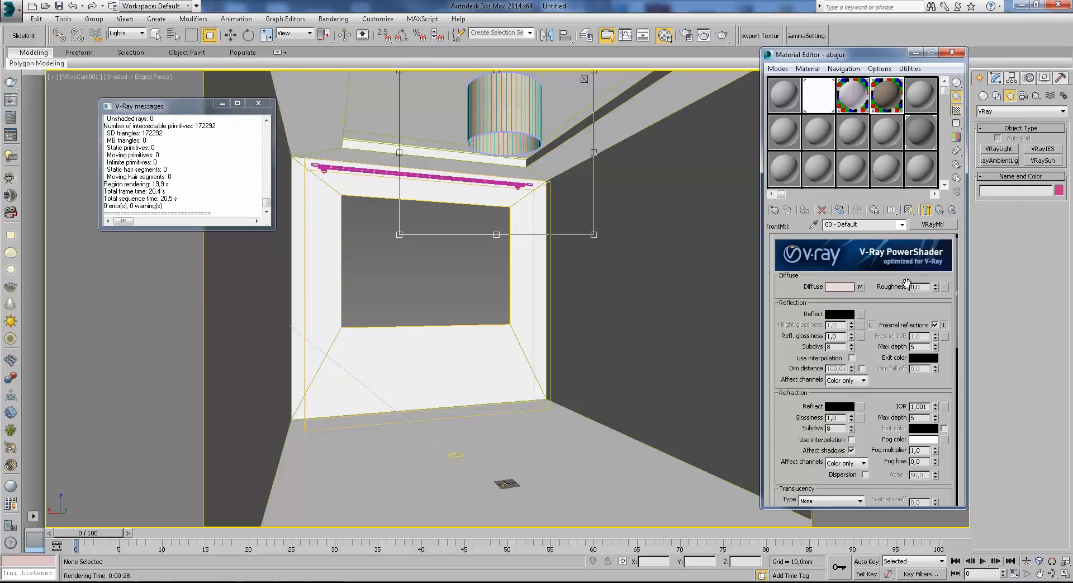
Render the lampshade region with the black back material, inspect the shade's surface up close, then stop and minimise the render.
click(722, 35)
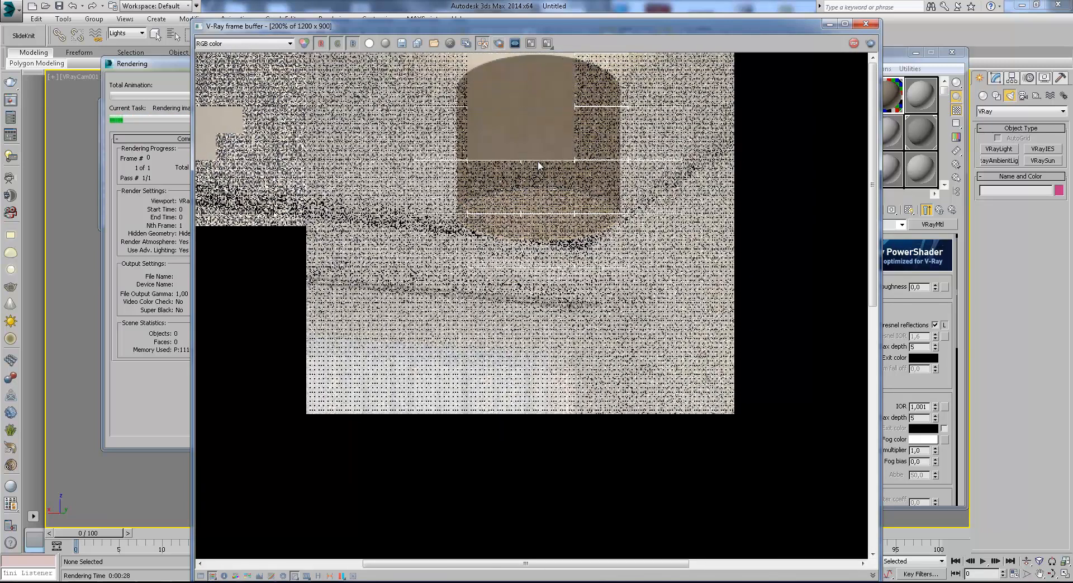
scroll(538, 160, up, 1)
scroll(538, 168, down, 1)
scroll(529, 169, up, 1)
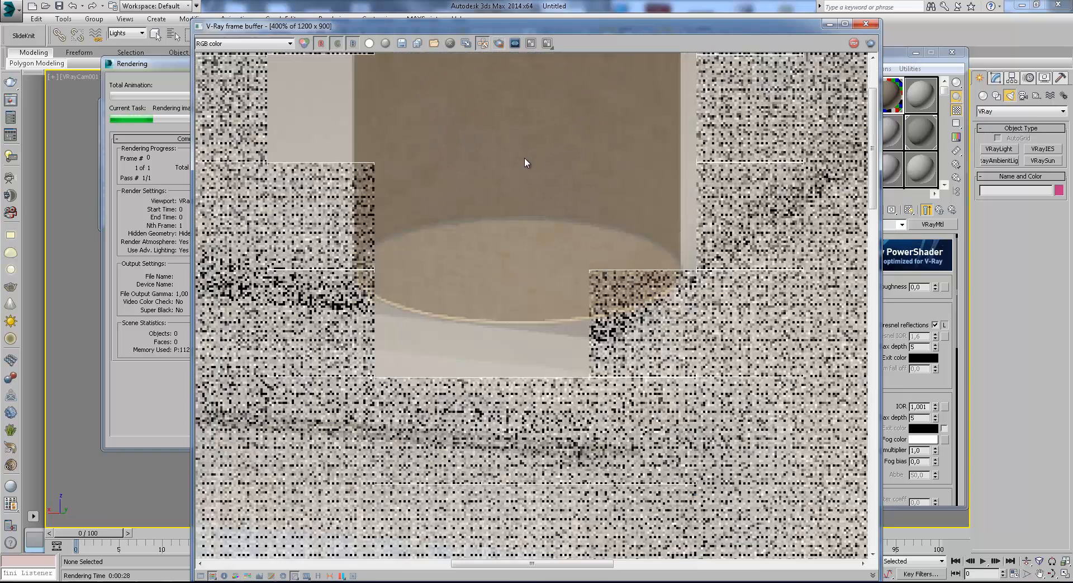
middle_drag(519, 139, 539, 236)
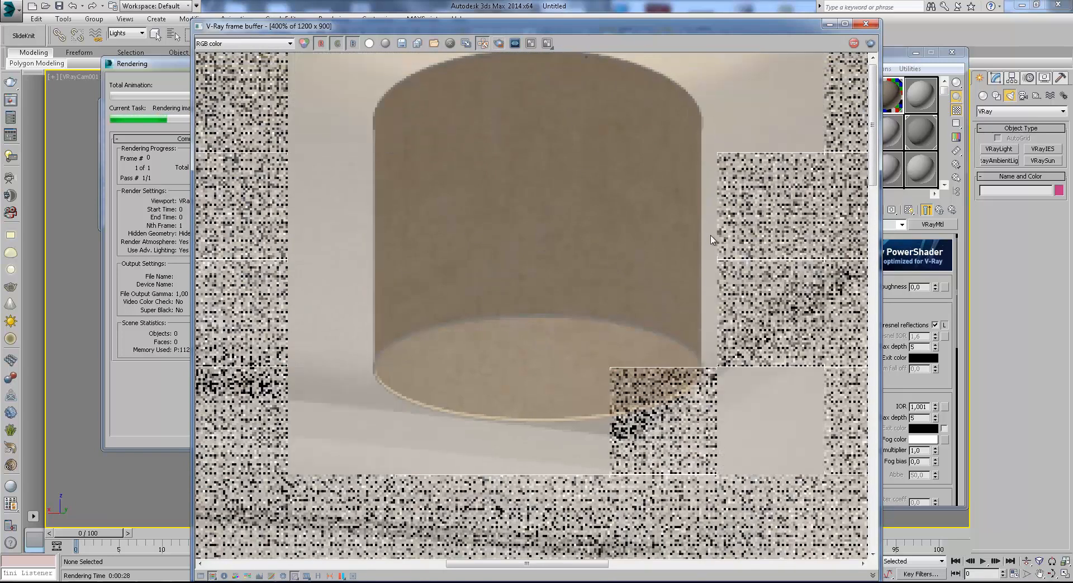
click(169, 73)
click(295, 86)
click(831, 25)
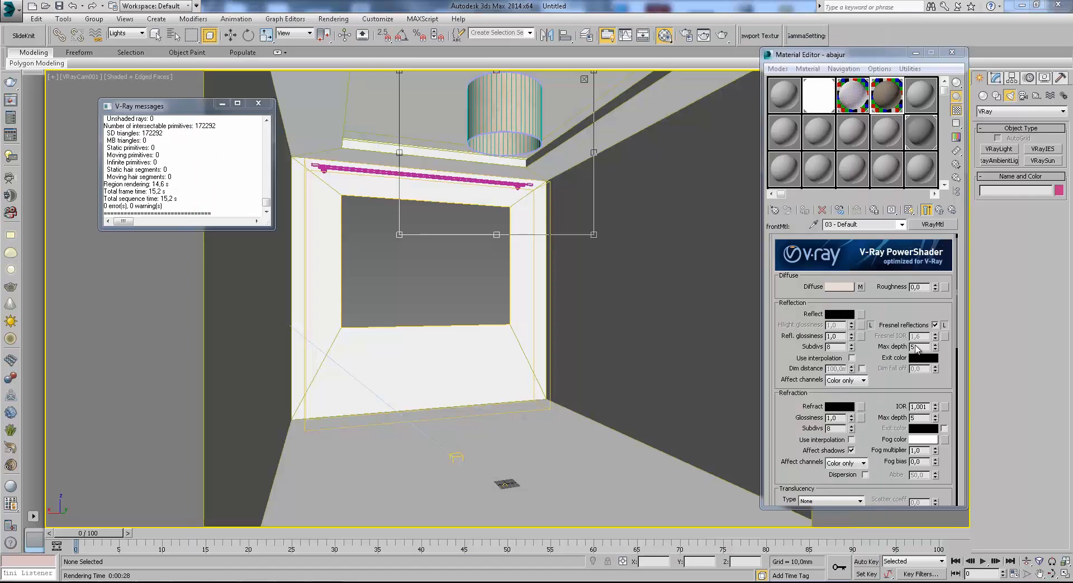
Set the two-sided abajur material's translucency colour to black.
click(940, 210)
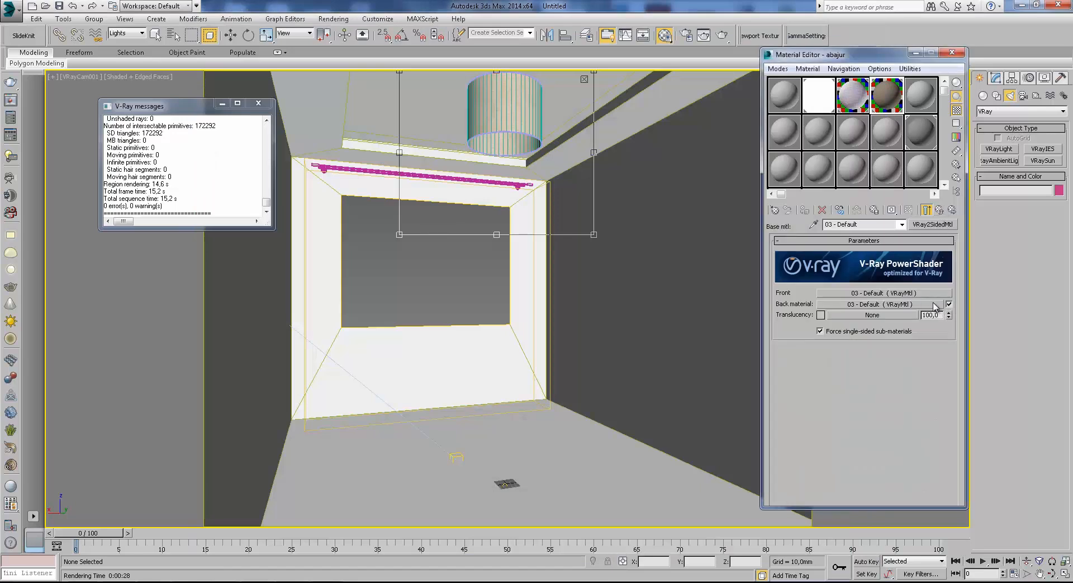
click(821, 314)
drag(322, 92, 323, 67)
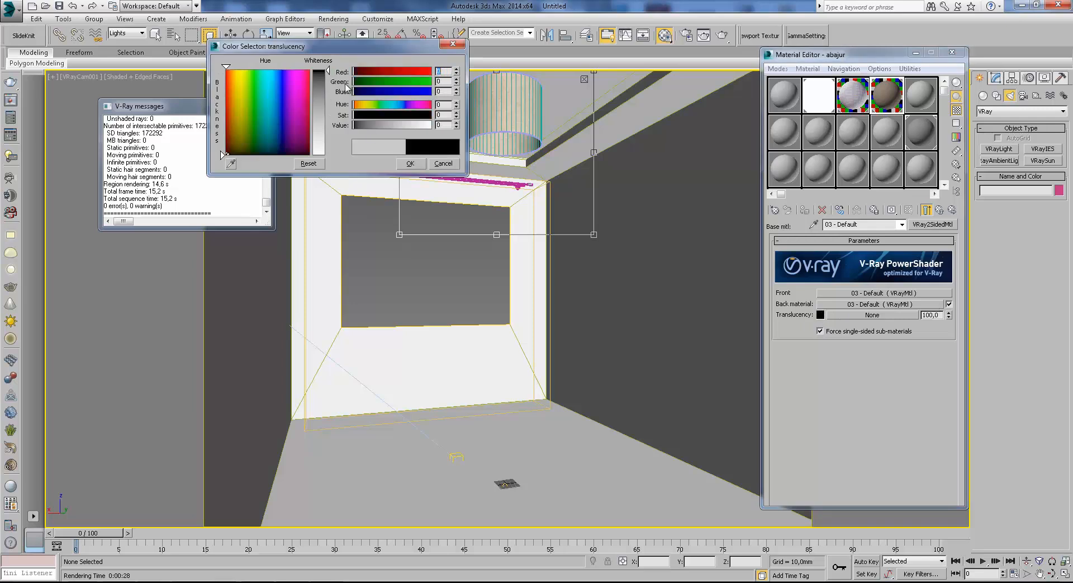
click(415, 165)
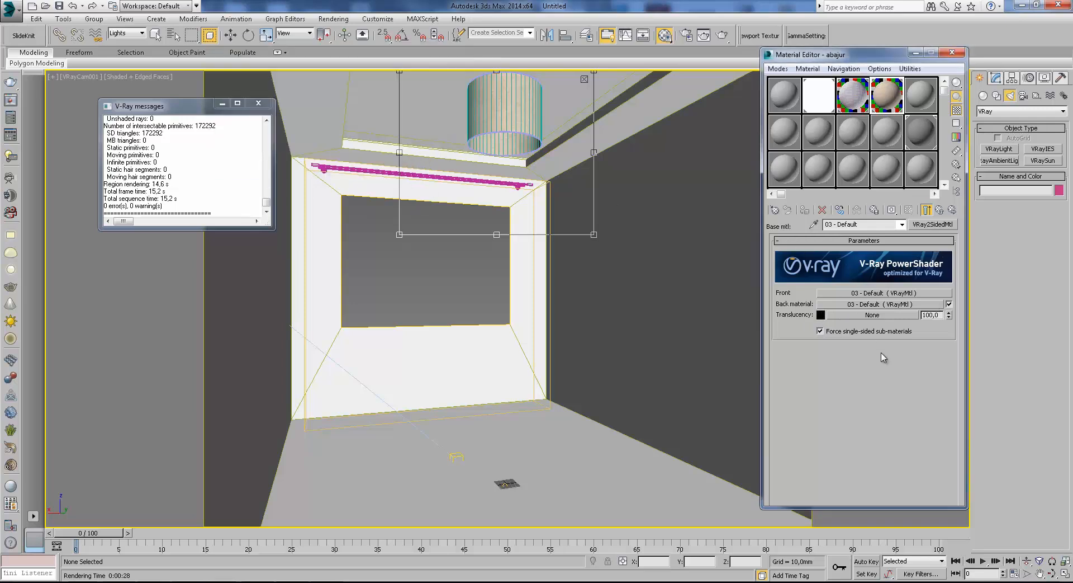
Render the lampshade region with black translucency, inspect the shade up close, stop the render and move the frame buffer clear of the Material Editor.
click(722, 35)
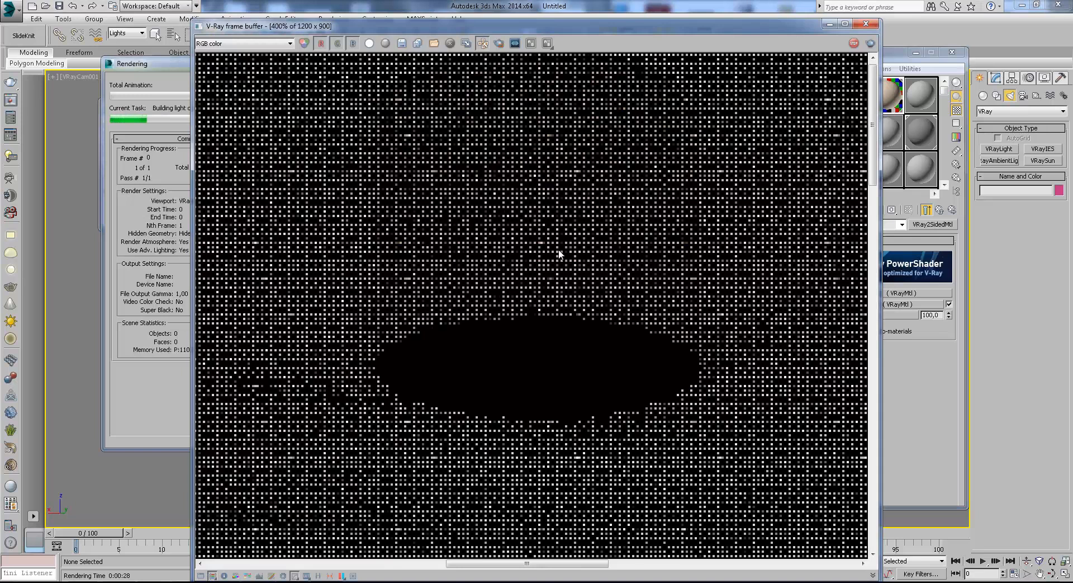
scroll(557, 224, down, 2)
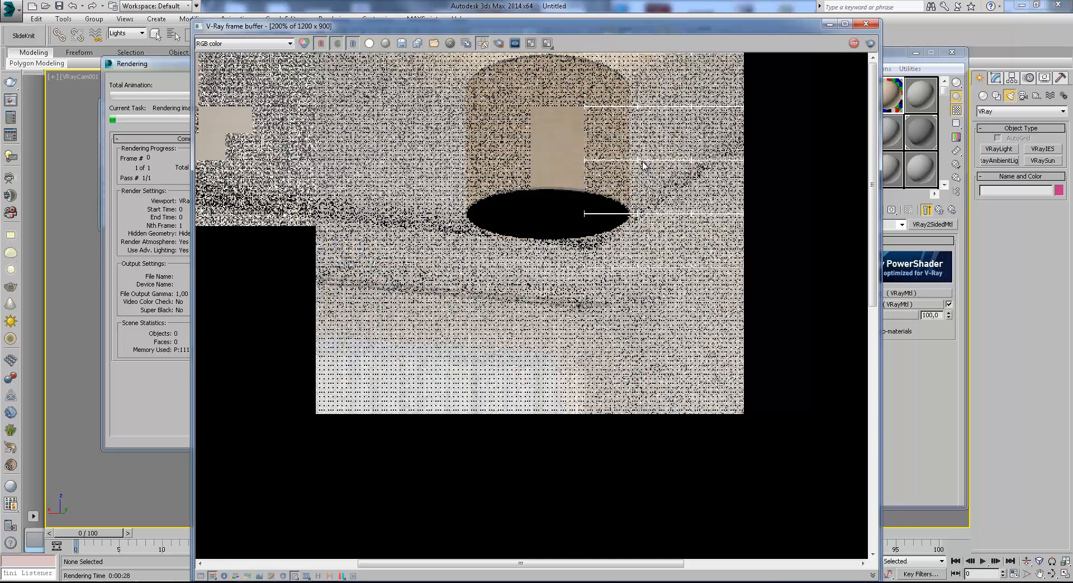
click(188, 91)
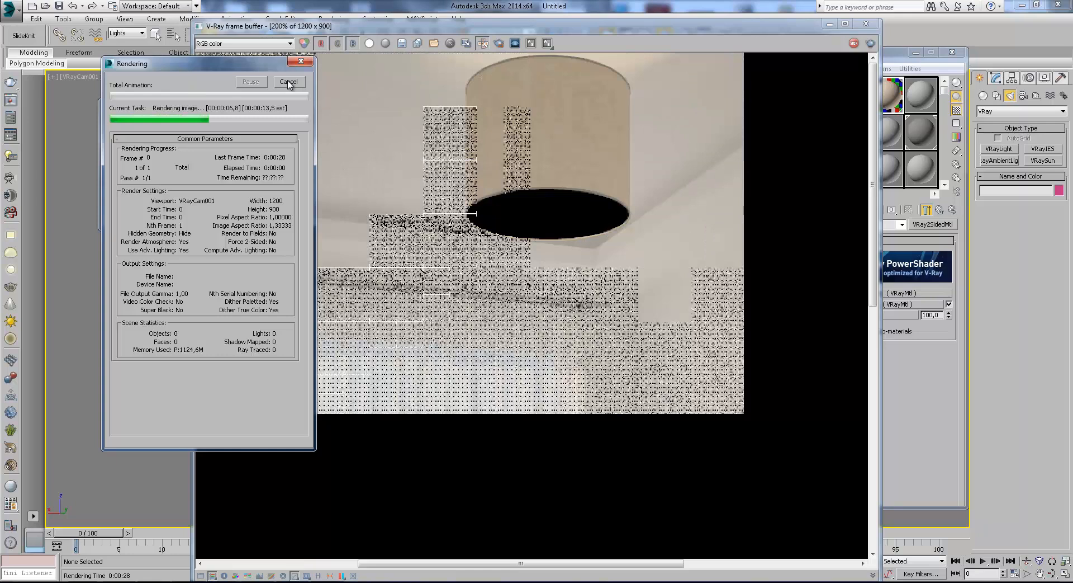
click(289, 83)
scroll(535, 158, up, 1)
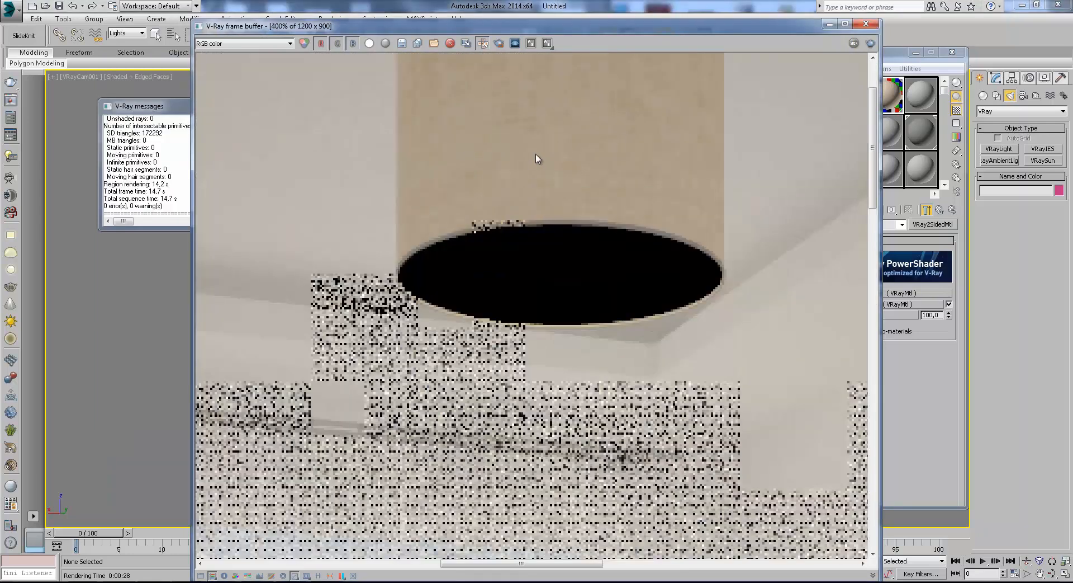
drag(727, 26, 613, 23)
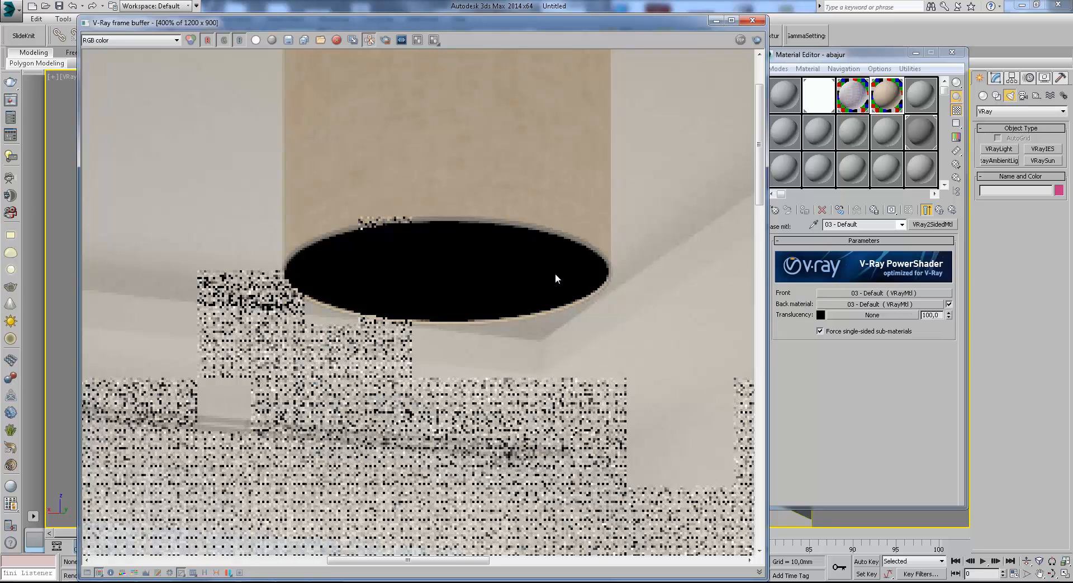
Review the settings of the two-sided material's back and front sub-materials against the partial lampshade render, then return to the two-sided material.
click(948, 303)
click(948, 304)
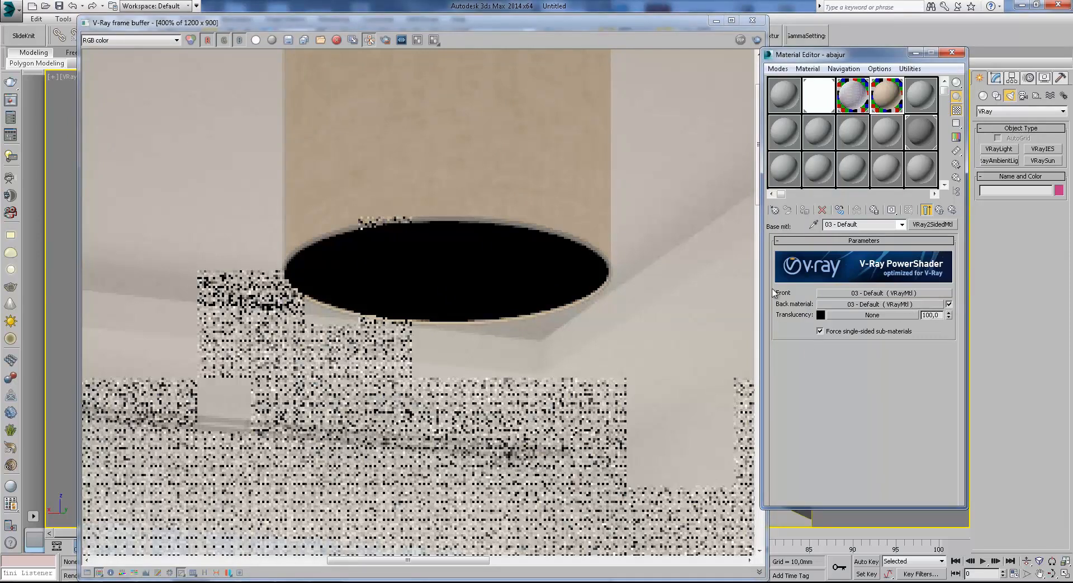
click(854, 305)
drag(872, 428, 879, 242)
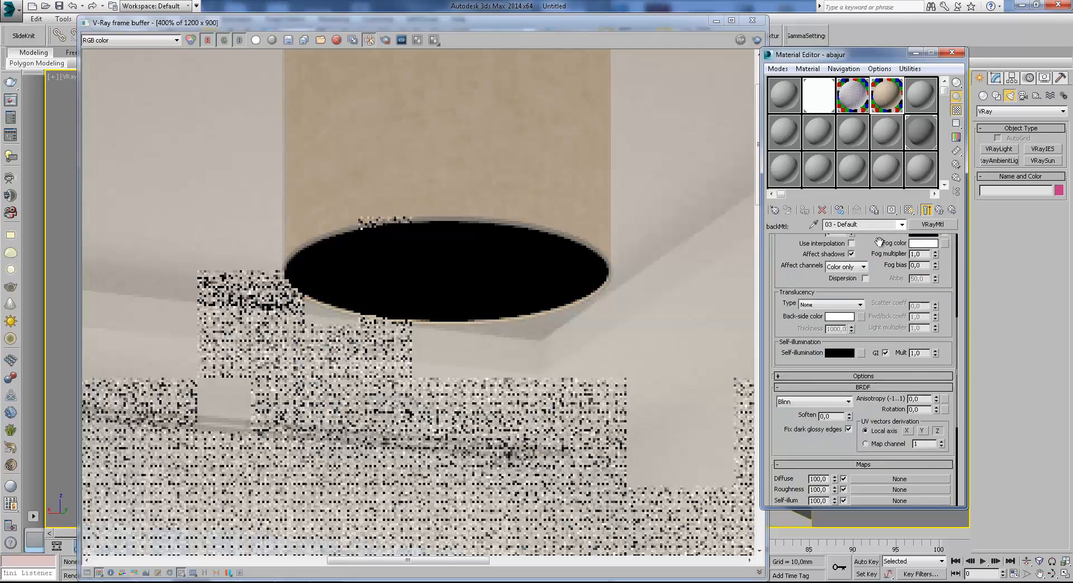
scroll(879, 242, up, 6)
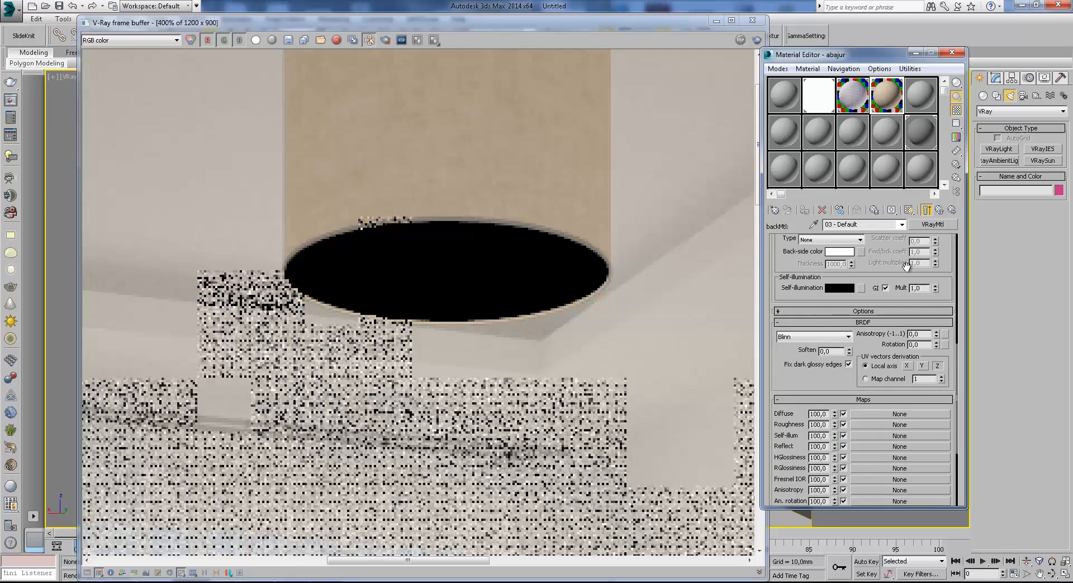
click(940, 209)
click(848, 303)
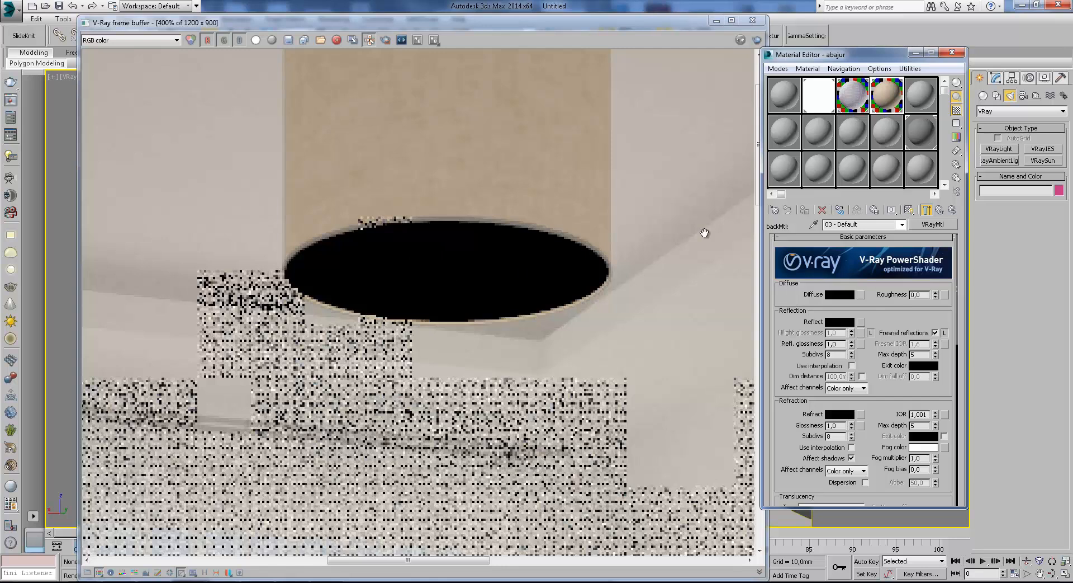
click(939, 210)
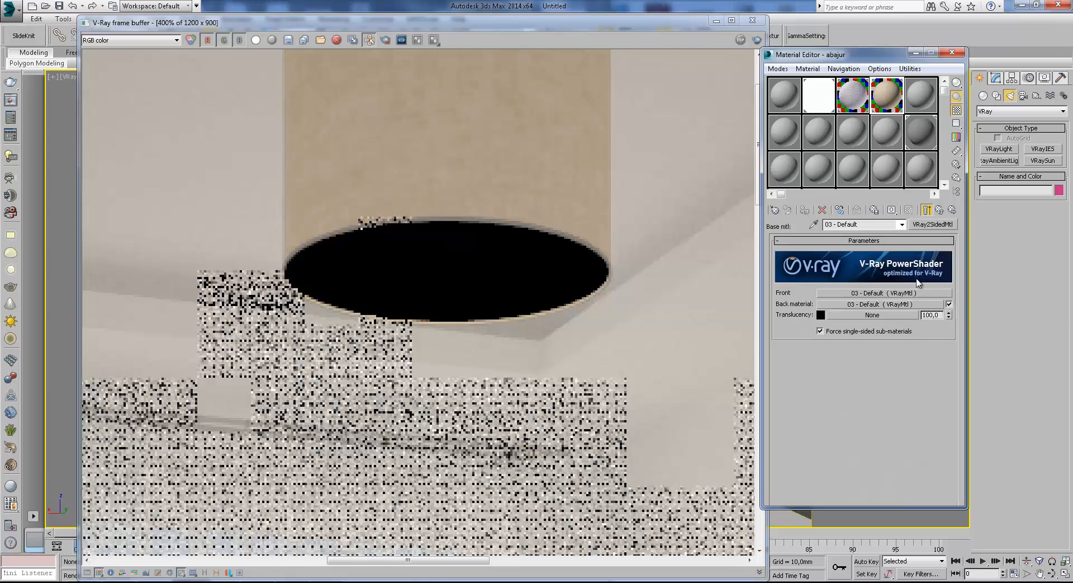
click(853, 293)
click(531, 199)
scroll(529, 193, down, 1)
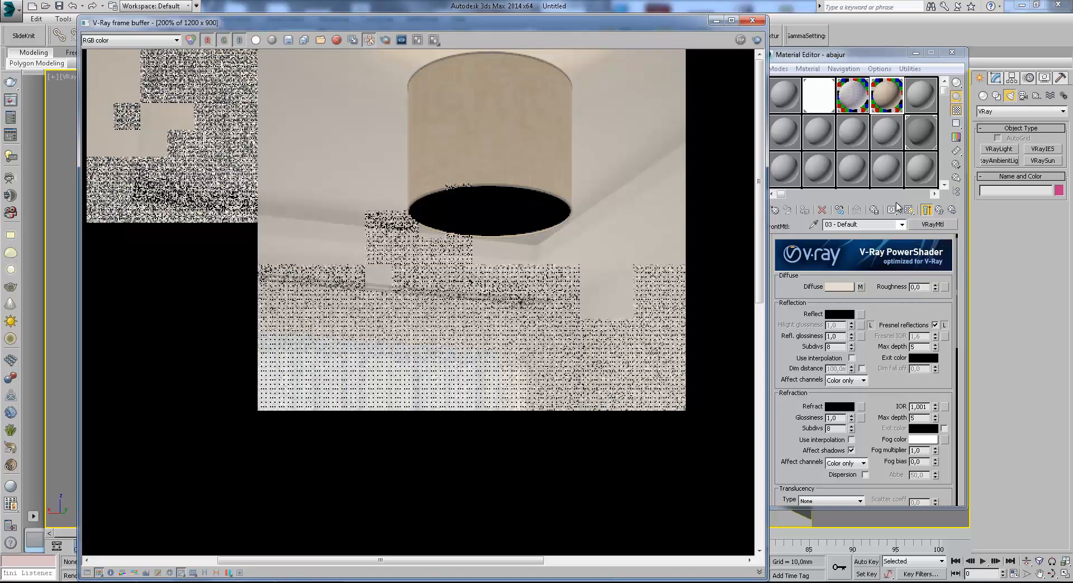
click(939, 210)
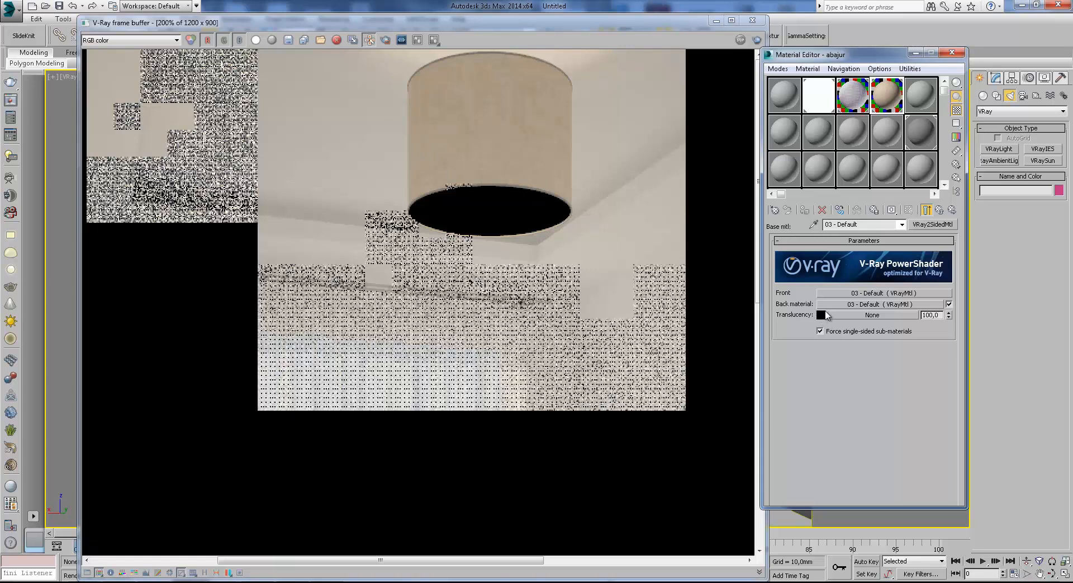
Disable the two-sided material's back material and check the coordinates and blur of the front material's Fabric 9.jpg diffuse map.
click(948, 303)
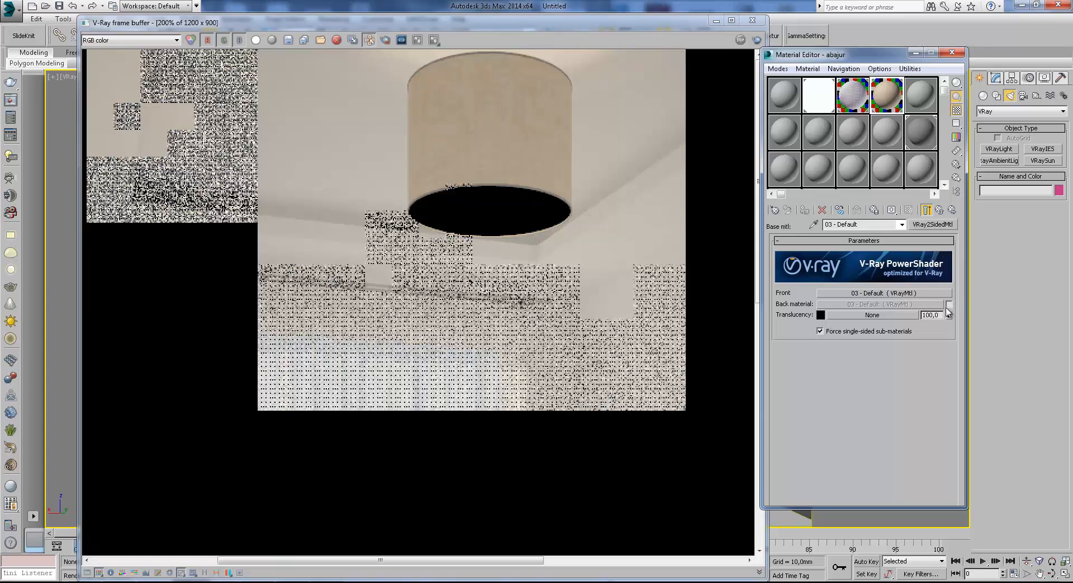
click(877, 294)
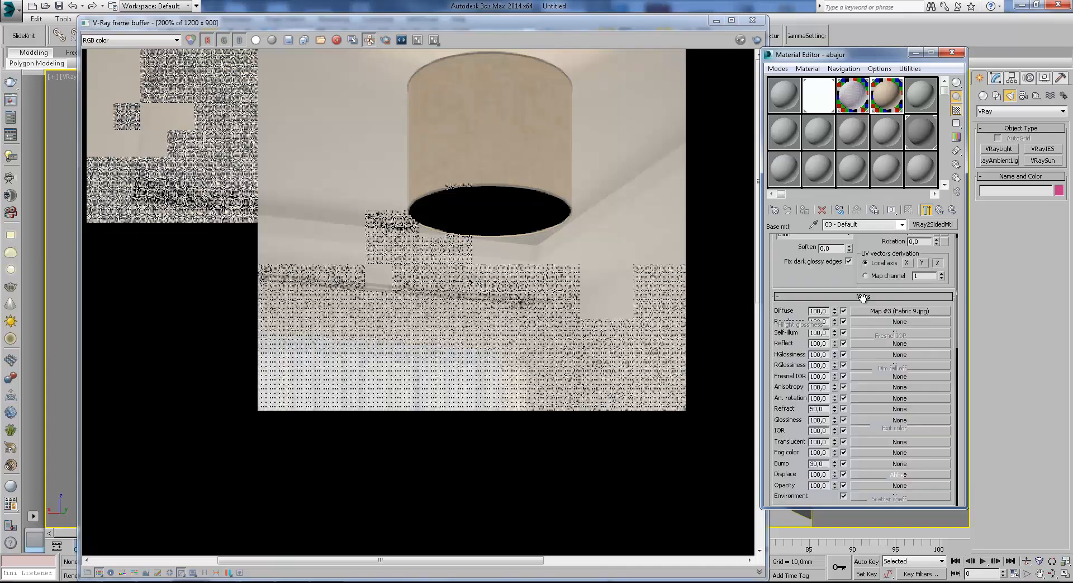
click(863, 280)
right_click(823, 332)
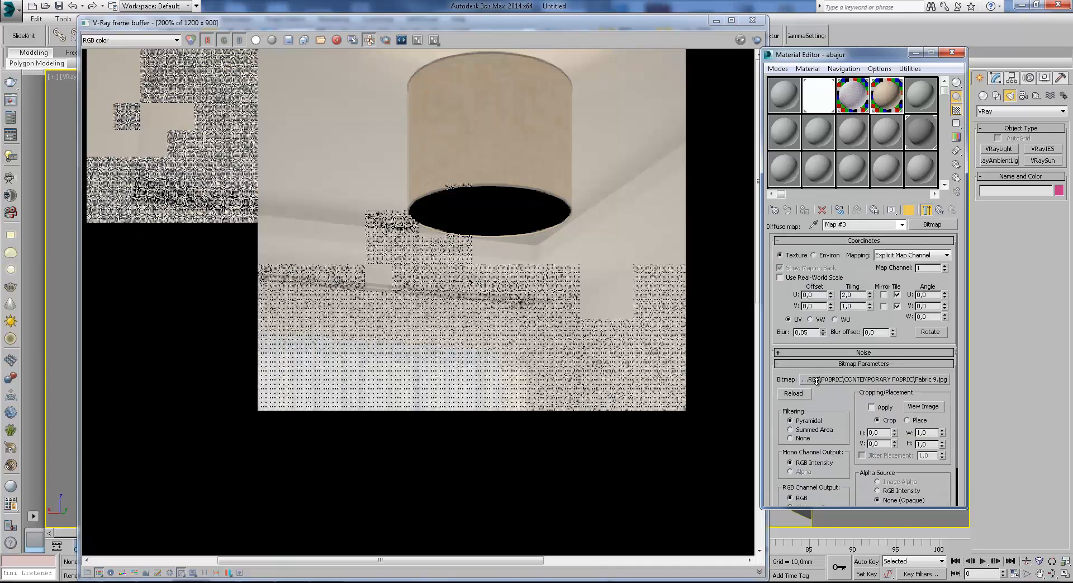
click(940, 210)
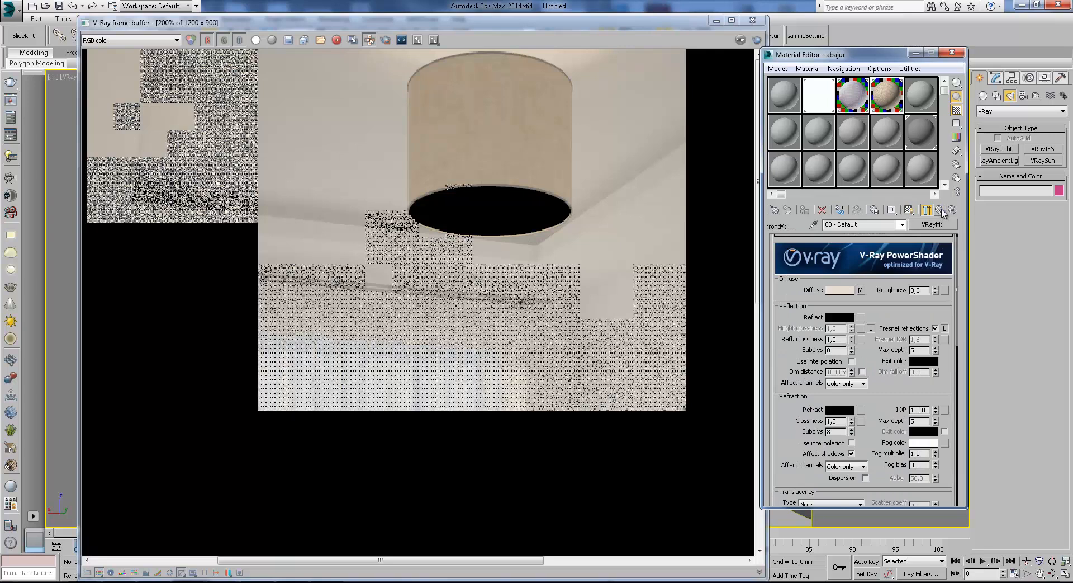
Review the front material's map slots and basic parameters.
scroll(880, 329, down, 5)
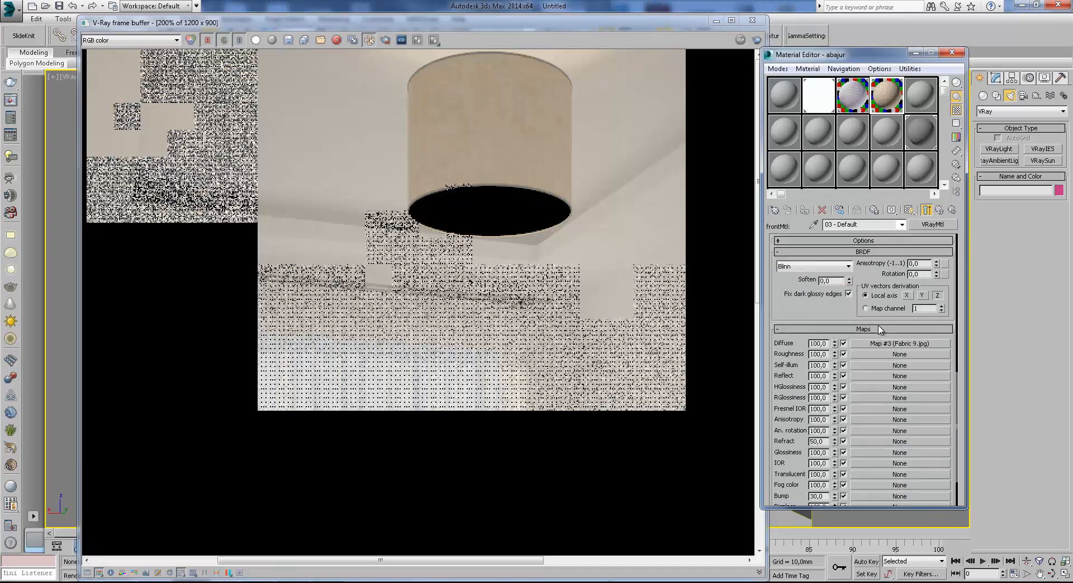
scroll(879, 361, down, 3)
drag(880, 287, 859, 444)
click(831, 317)
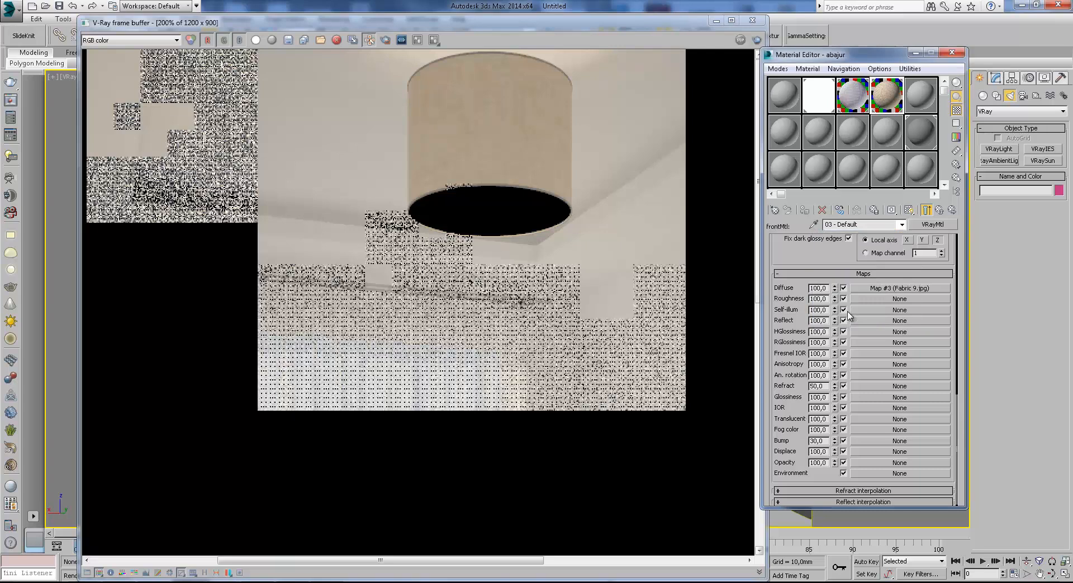
text(2)
scroll(844, 263, up, 10)
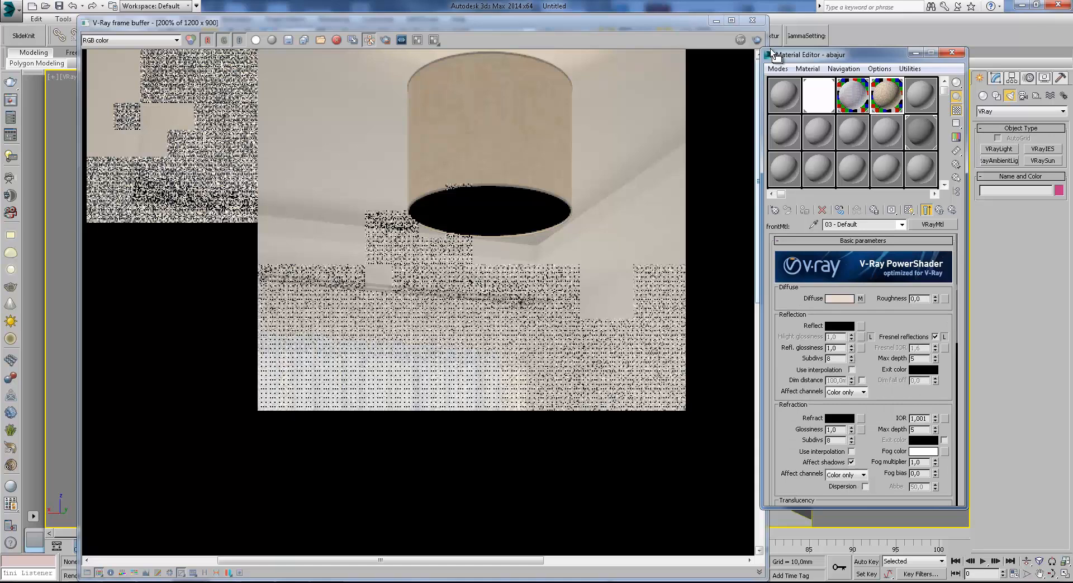
Render the lampshade region with the back material disabled and move the frame buffer away from the main toolbar.
click(753, 20)
click(703, 37)
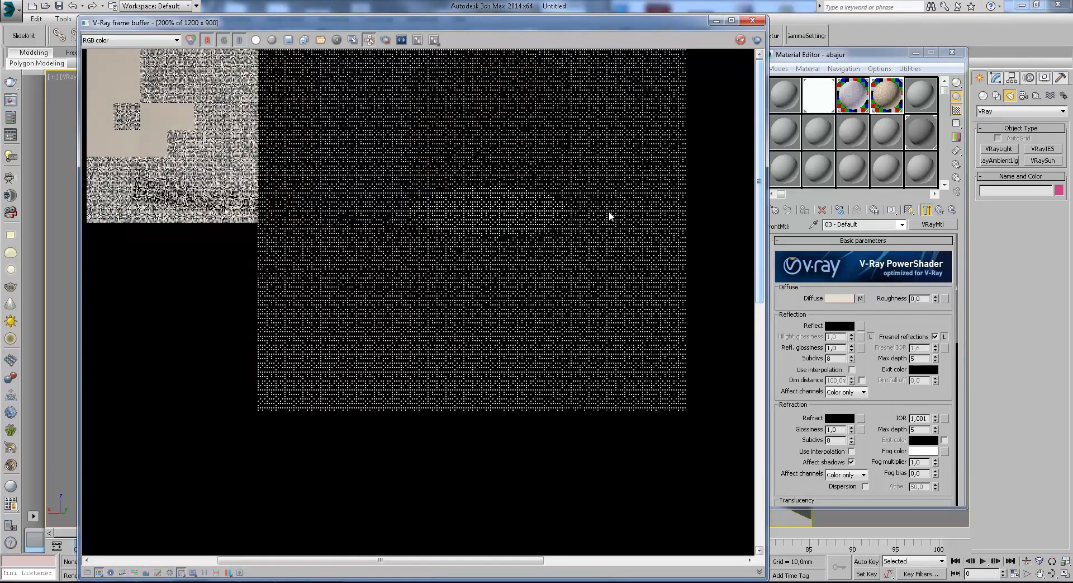
drag(167, 22, 210, 113)
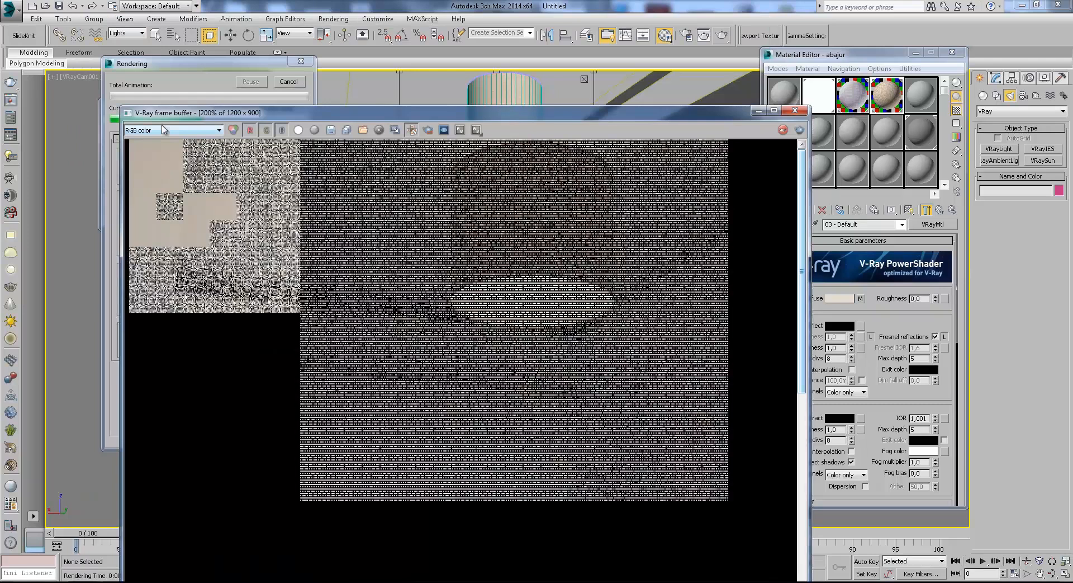
Stop the render, return to the two-sided material and set its translucency to a light colour.
click(933, 224)
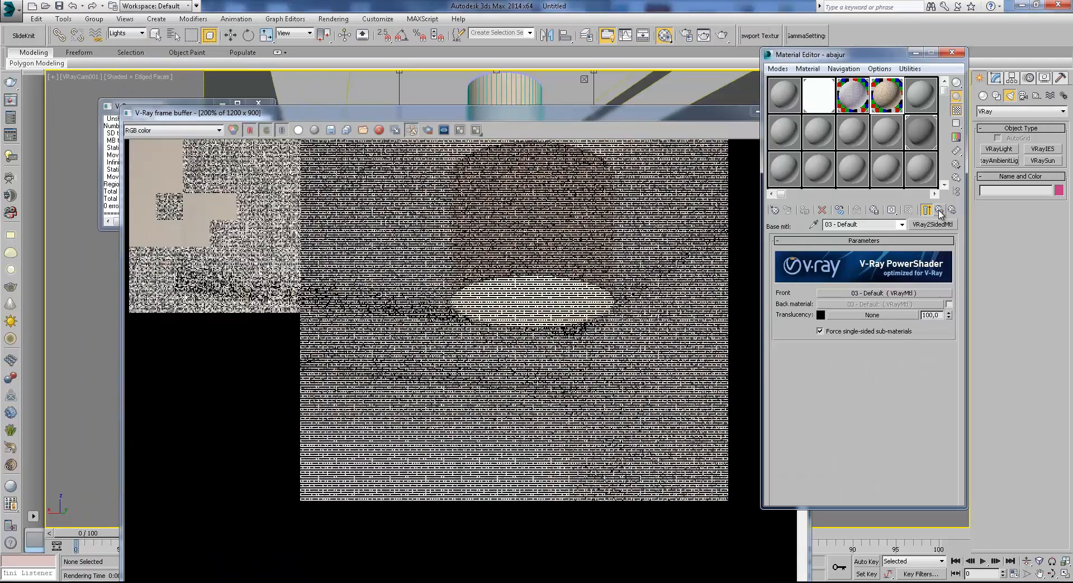
click(820, 315)
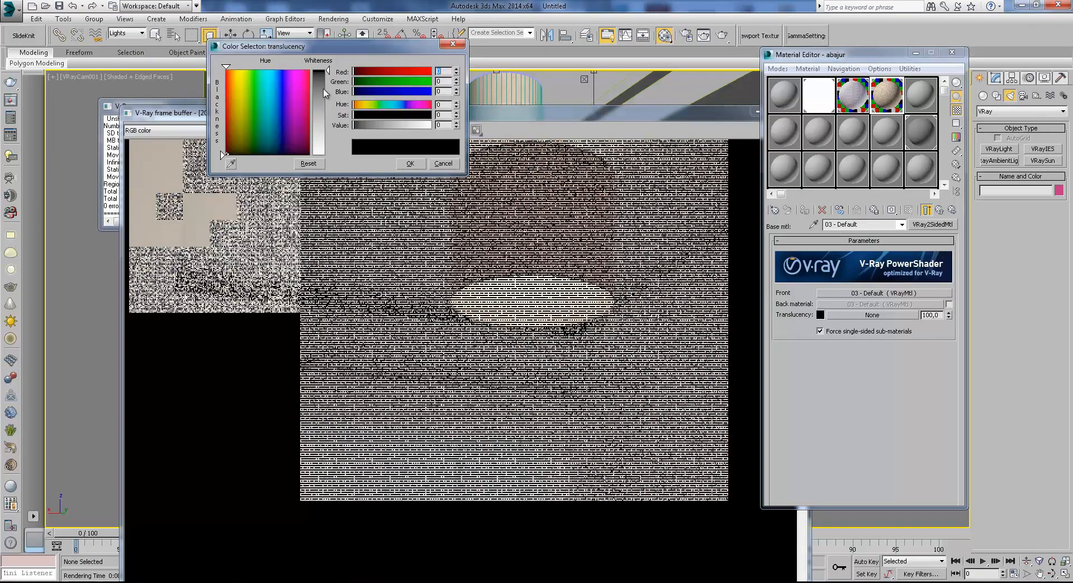
click(410, 163)
Render the lampshade region with the lighter translucency and examine the shade's glow and fabric while the image resolves.
click(720, 33)
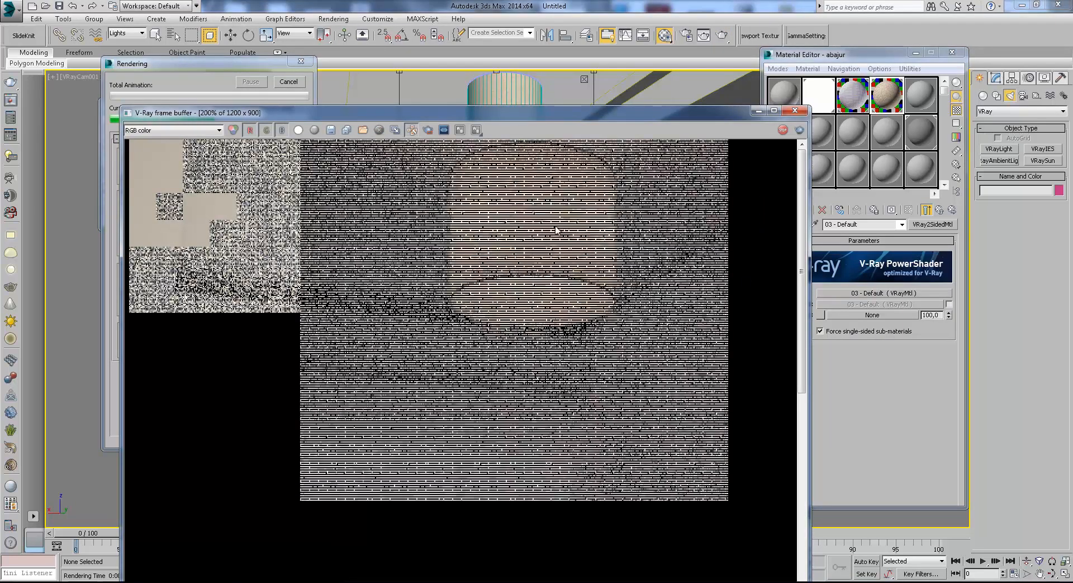
drag(558, 112, 752, 51)
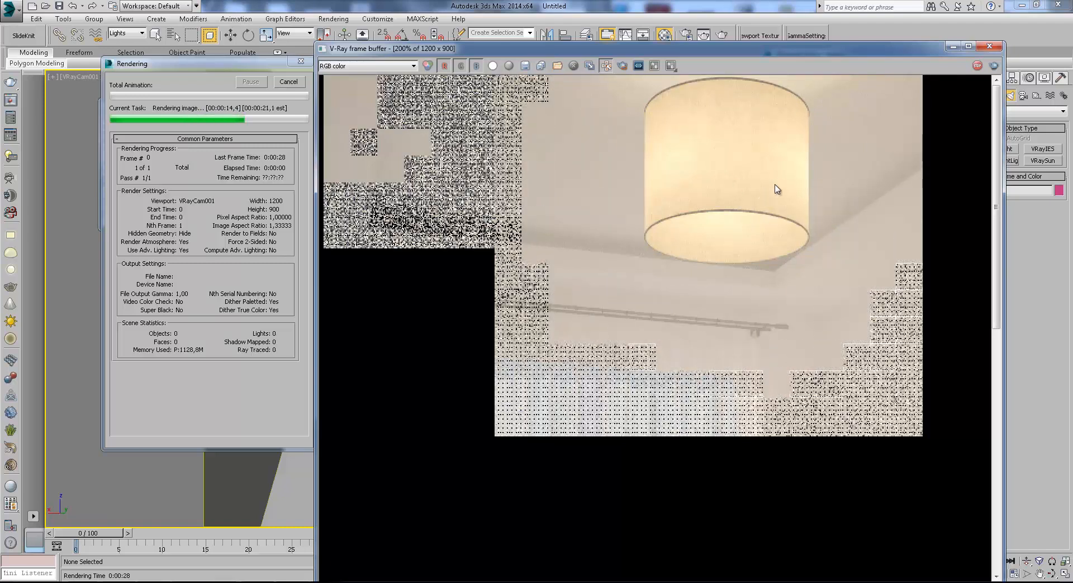
middle_drag(775, 185, 724, 229)
scroll(721, 230, down, 1)
scroll(660, 101, up, 1)
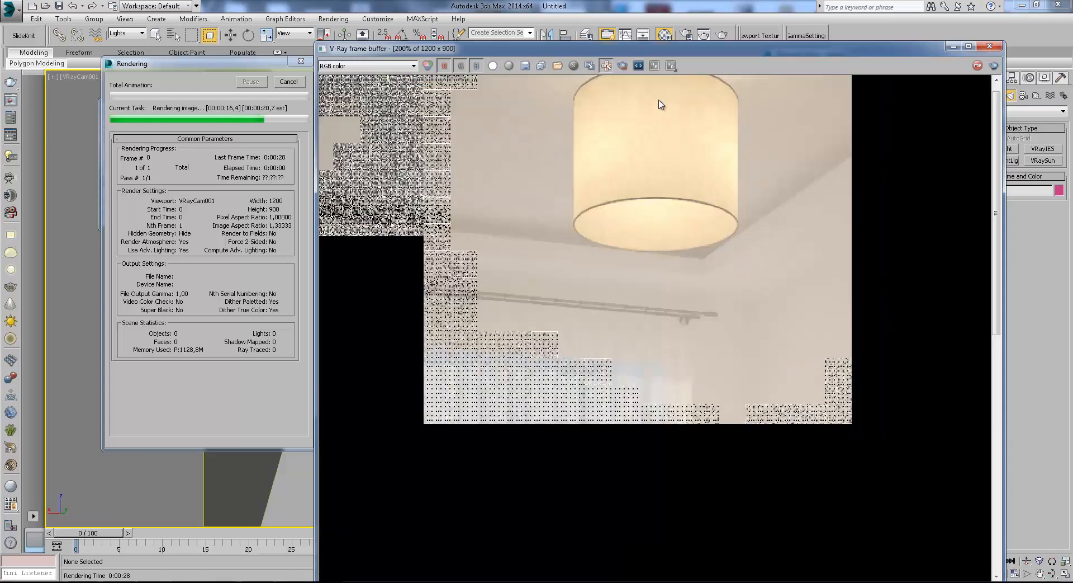
scroll(660, 99, up, 1)
middle_drag(665, 99, 634, 221)
scroll(619, 170, down, 1)
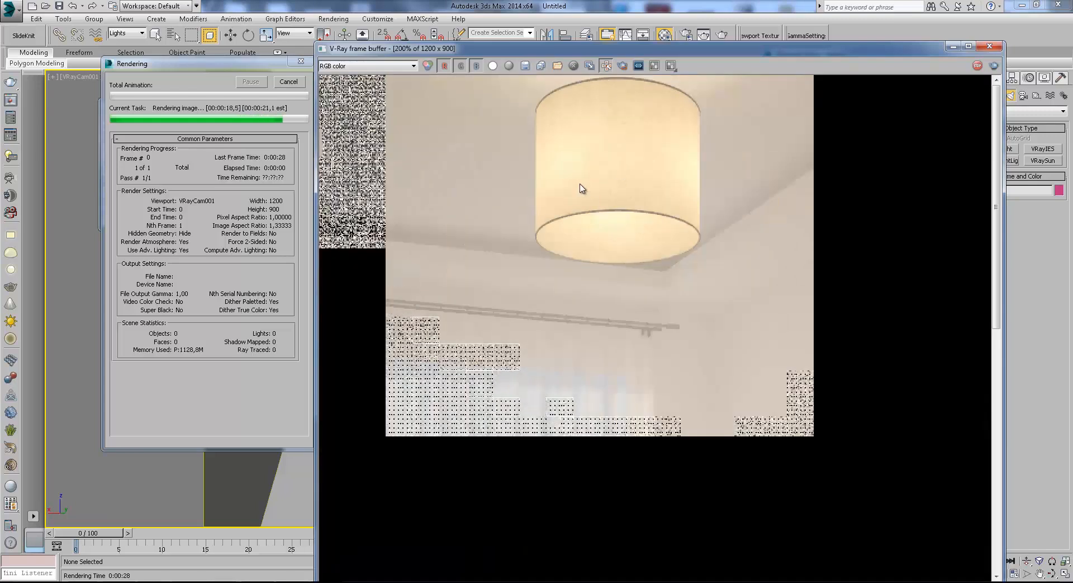
scroll(622, 161, up, 1)
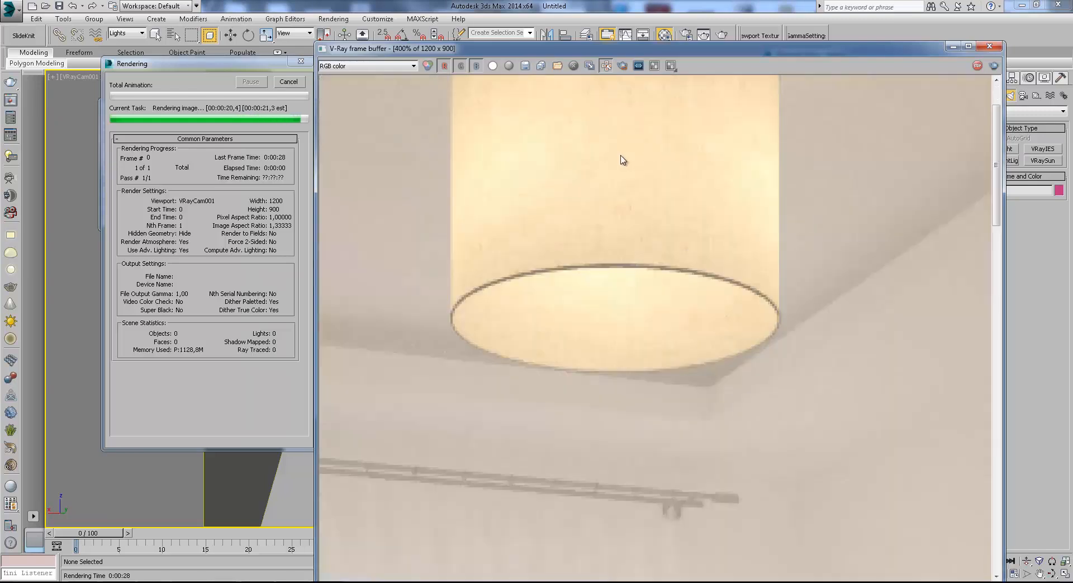
Examine the finished lampshade render both up close and as a whole, then minimise the frame buffer.
middle_drag(624, 161, 630, 302)
scroll(630, 302, down, 1)
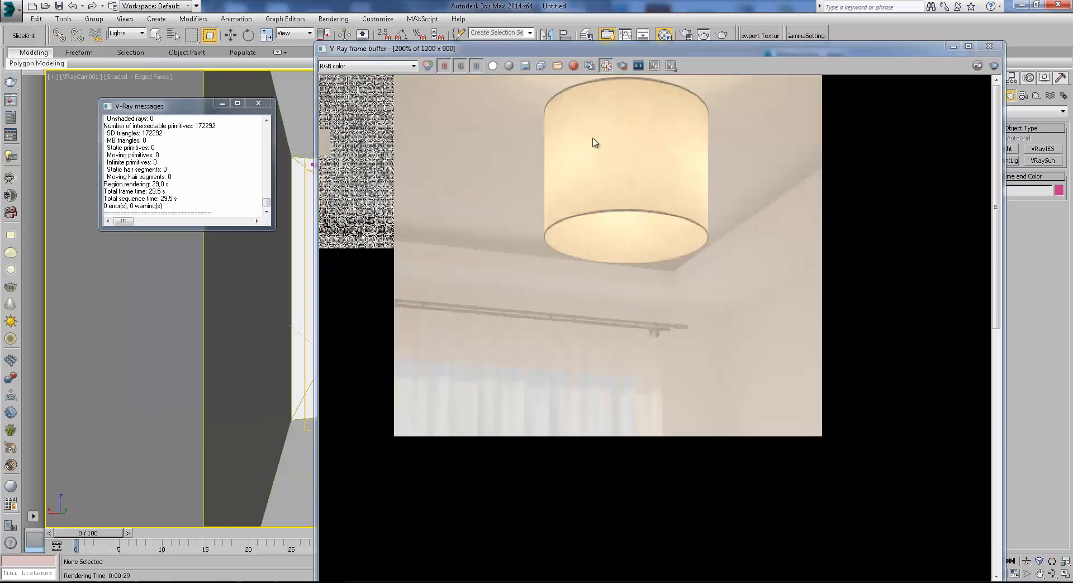
scroll(630, 246, down, 1)
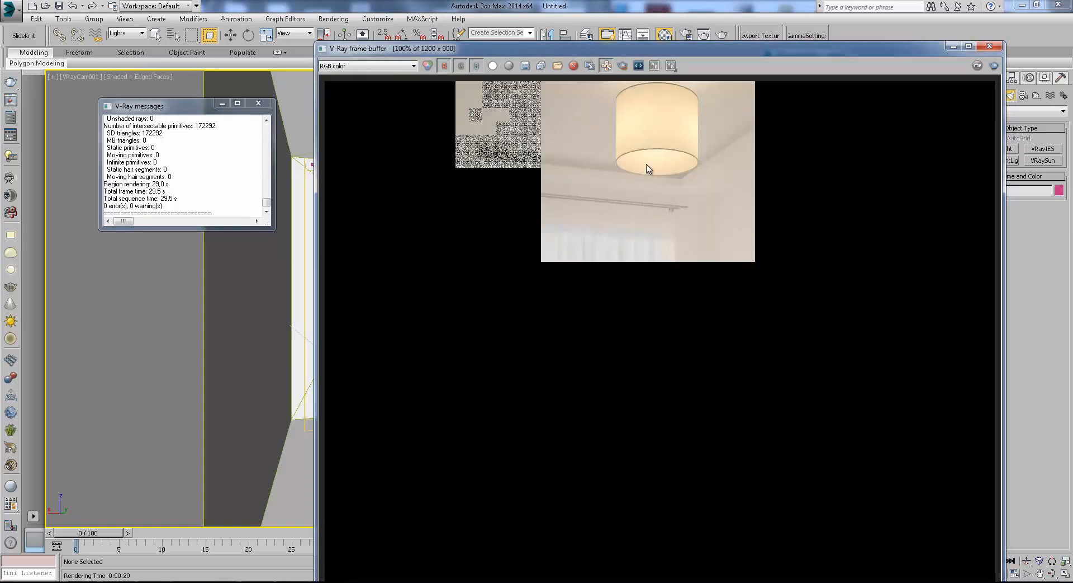
scroll(636, 132, up, 1)
scroll(643, 240, down, 1)
scroll(704, 101, up, 1)
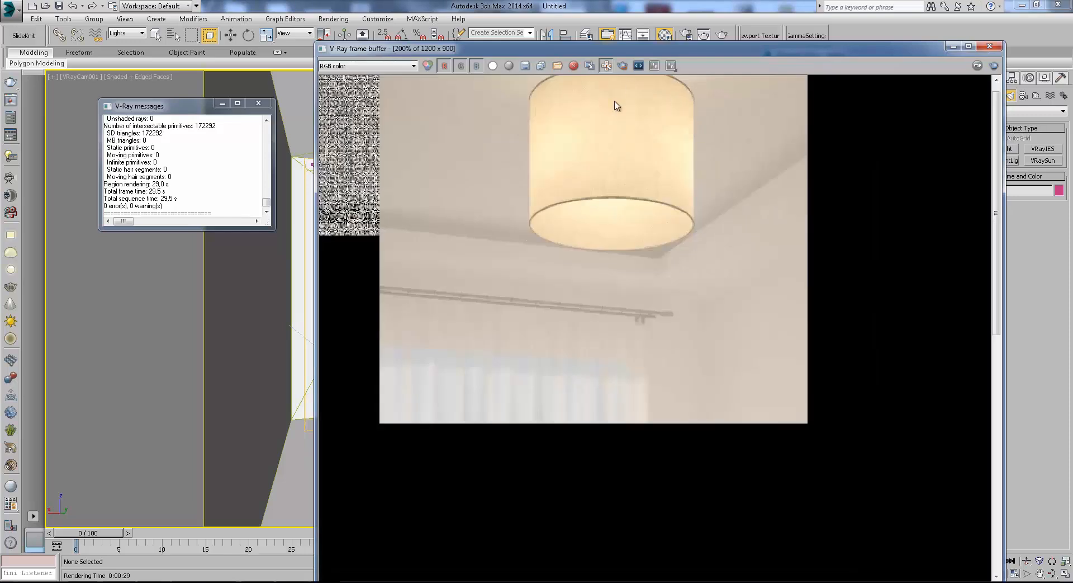
middle_drag(615, 102, 542, 278)
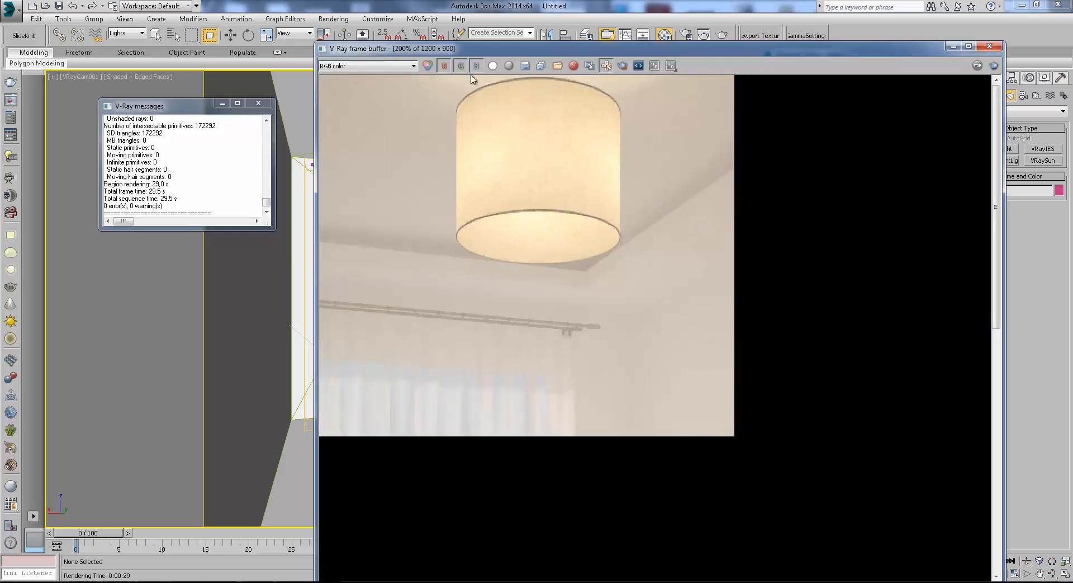
click(954, 48)
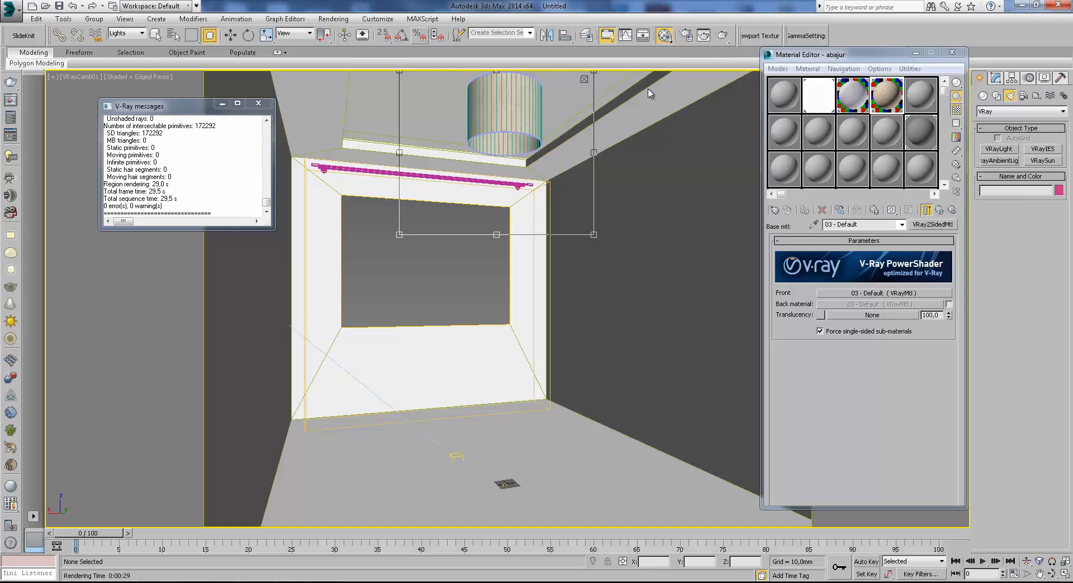
Inspect the opacity colour map of the lampshade's GI override material and leave its colour as set.
click(927, 210)
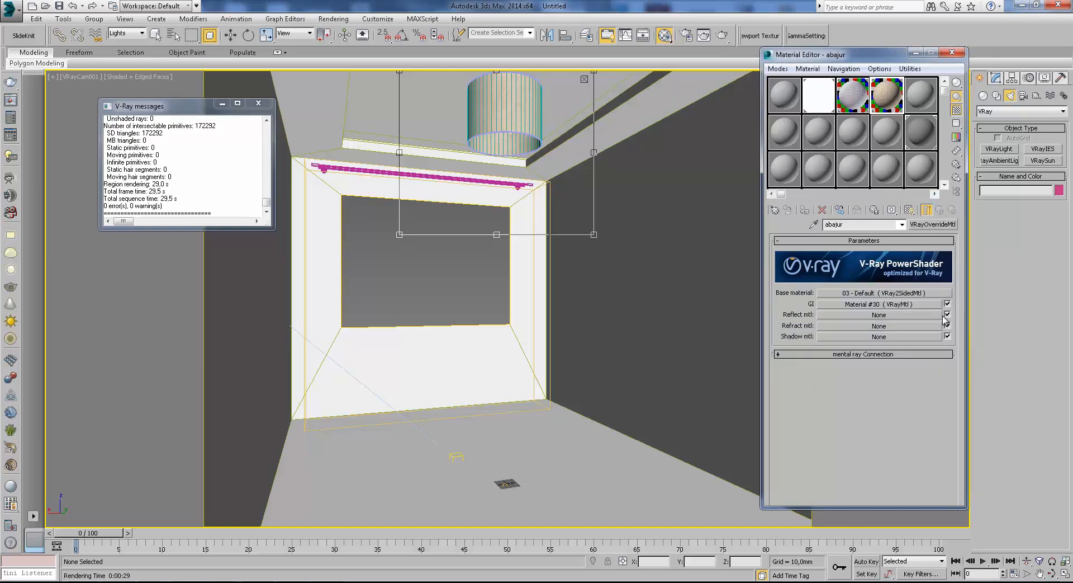
click(859, 305)
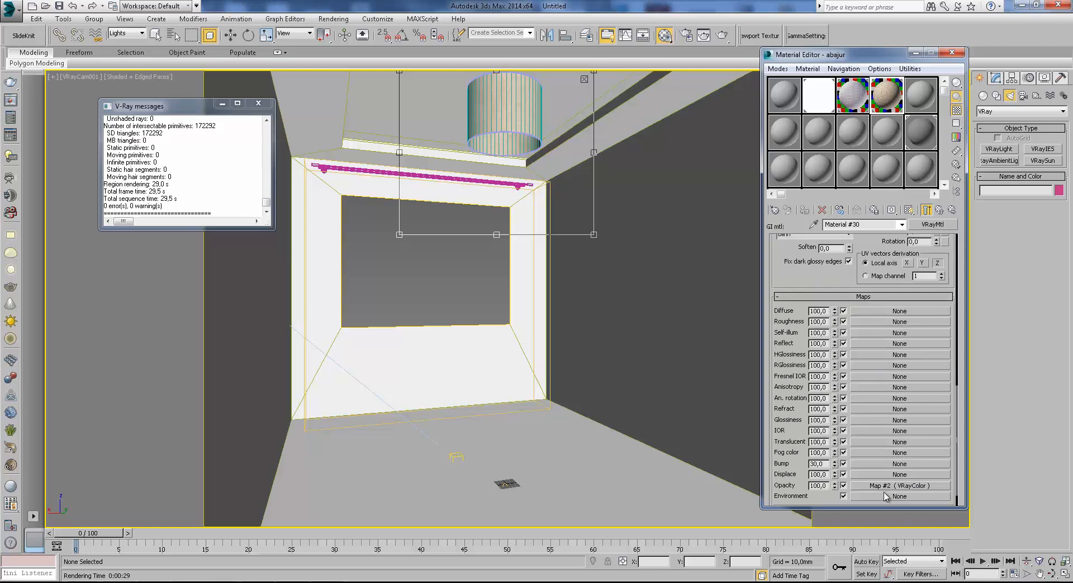
click(899, 485)
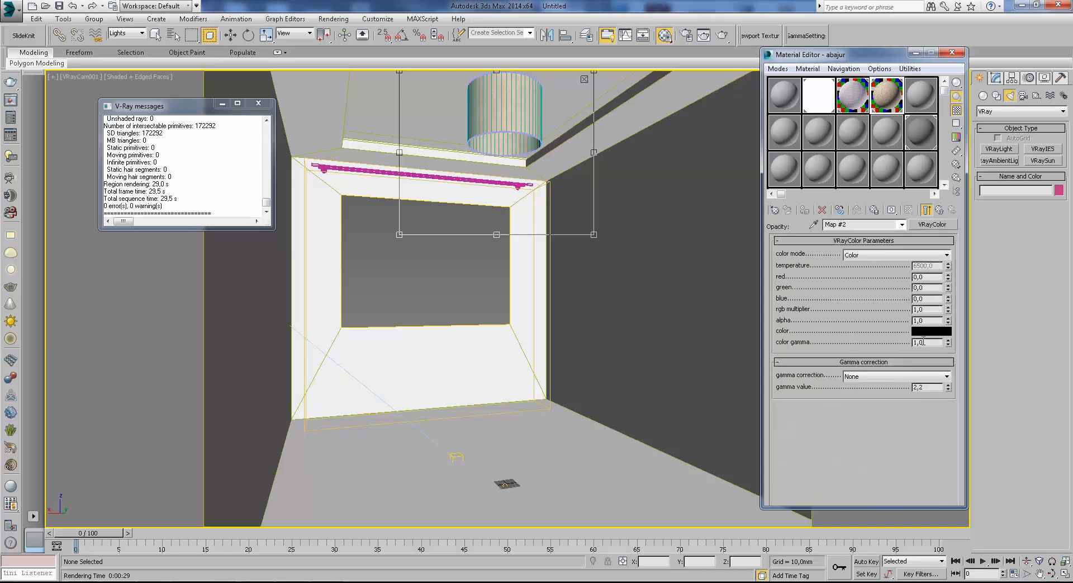
click(932, 332)
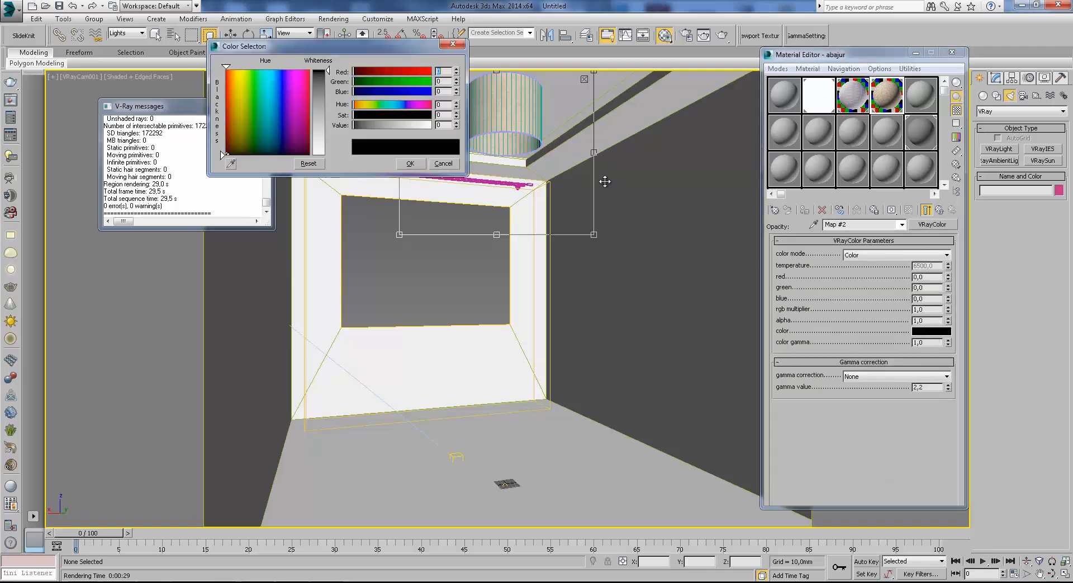
mouse_move(328, 72)
mouse_down()
mouse_move(327, 134)
mouse_move(315, 148)
mouse_move(324, 159)
mouse_move(327, 70)
mouse_up()
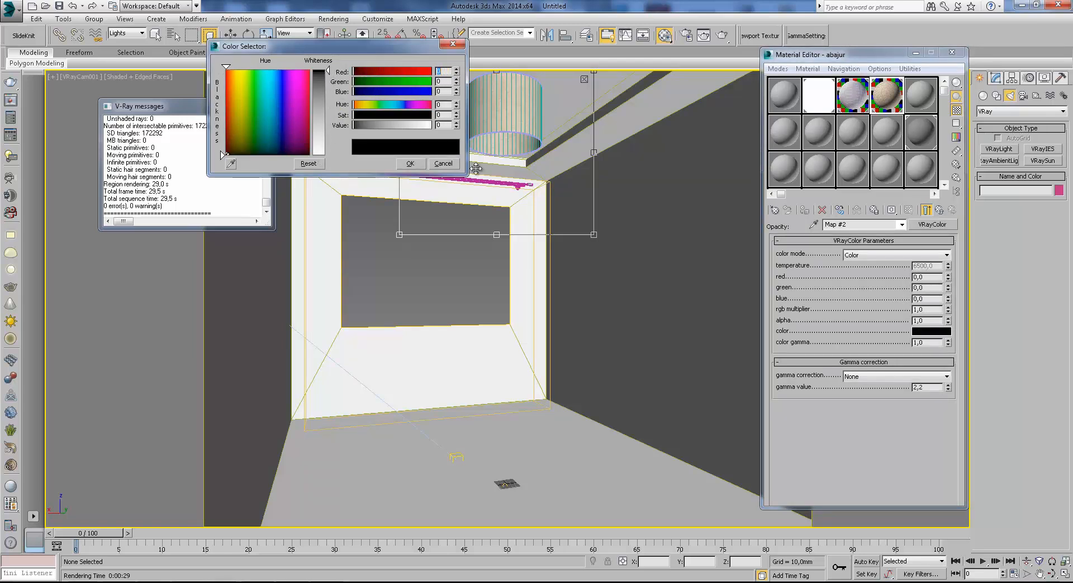
click(438, 163)
Render the lampshade region, examine the shade up close, stop the render and close the frame buffer.
click(723, 35)
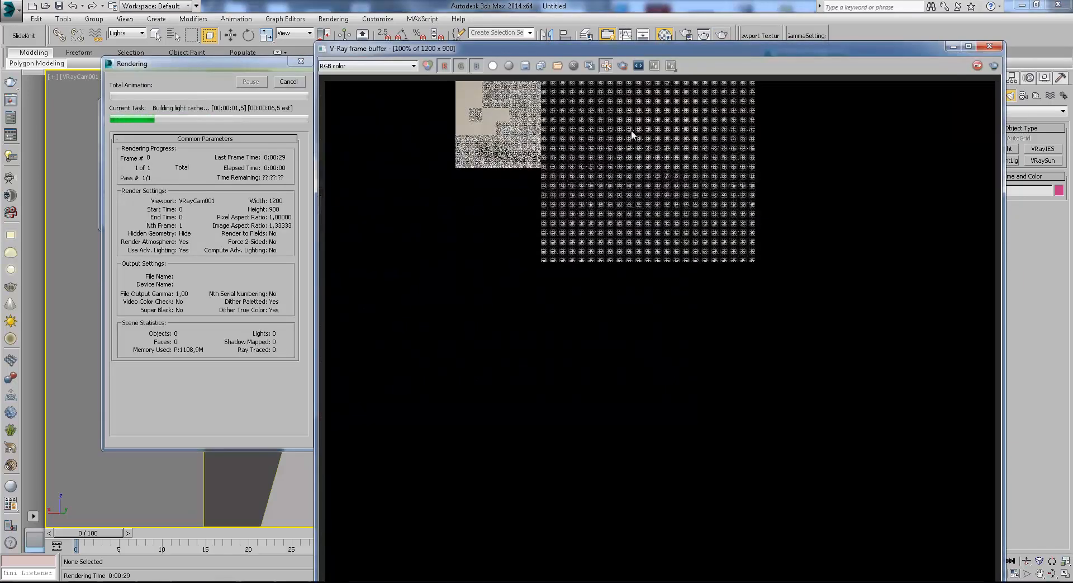
scroll(652, 156, down, 2)
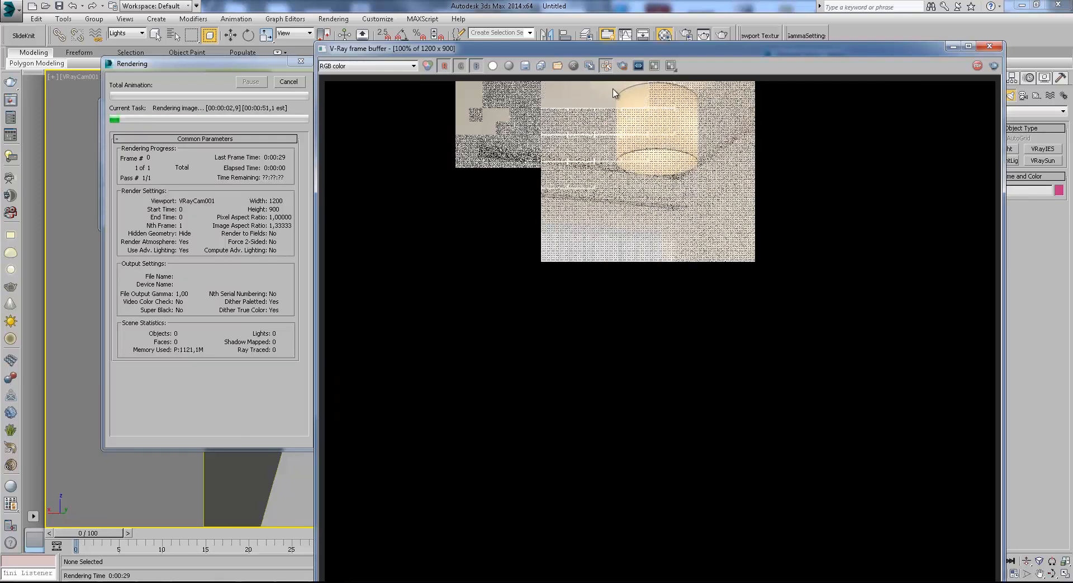
scroll(616, 95, up, 1)
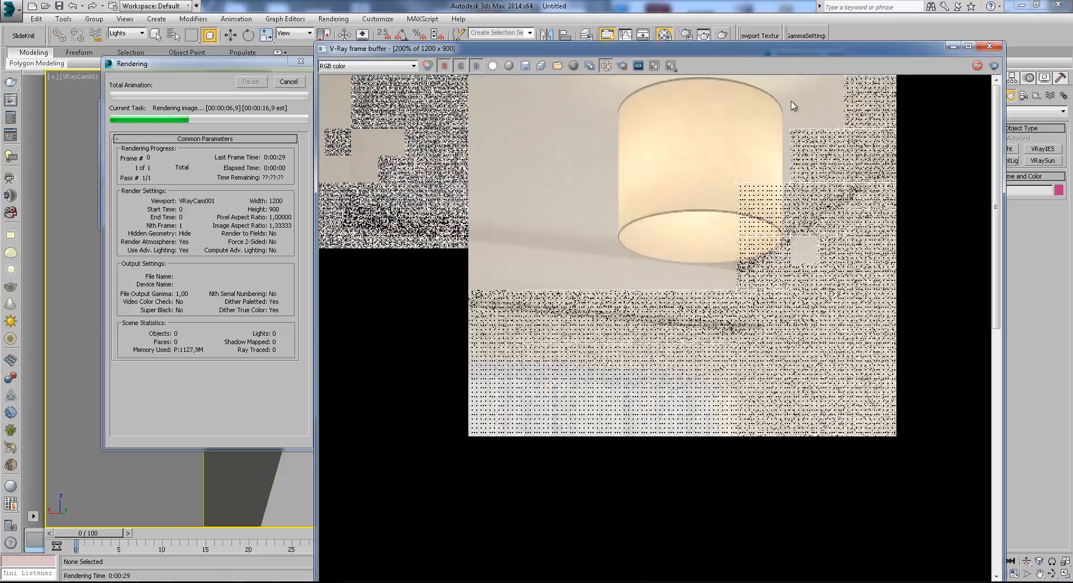
middle_drag(621, 230, 528, 257)
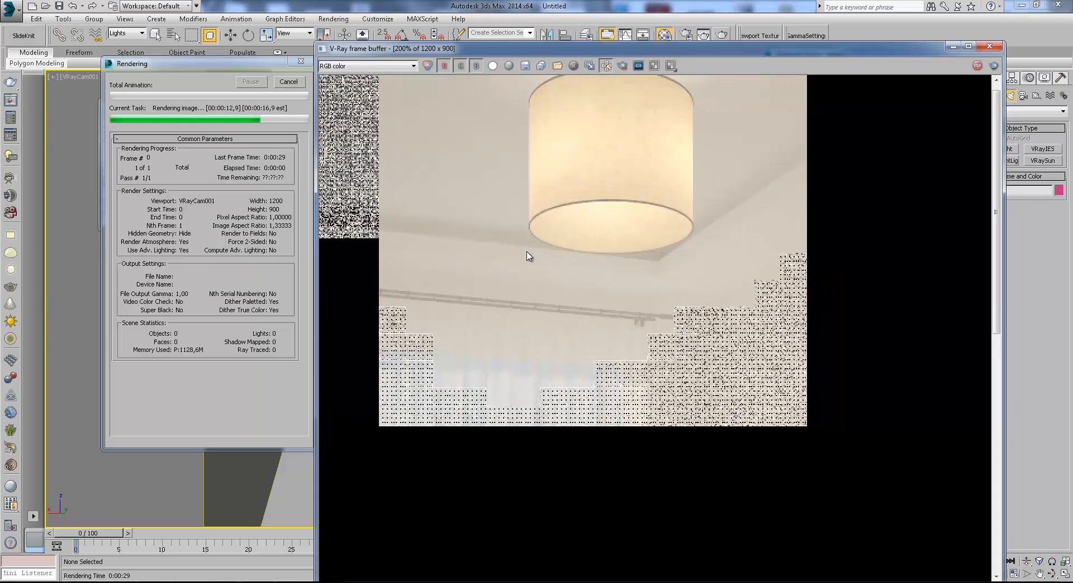
click(289, 82)
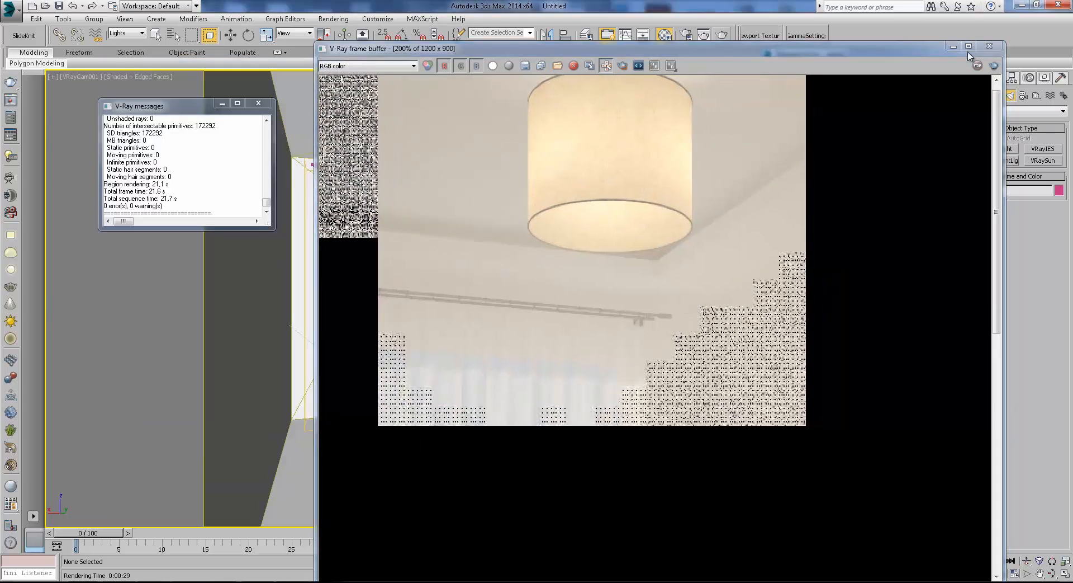
click(990, 47)
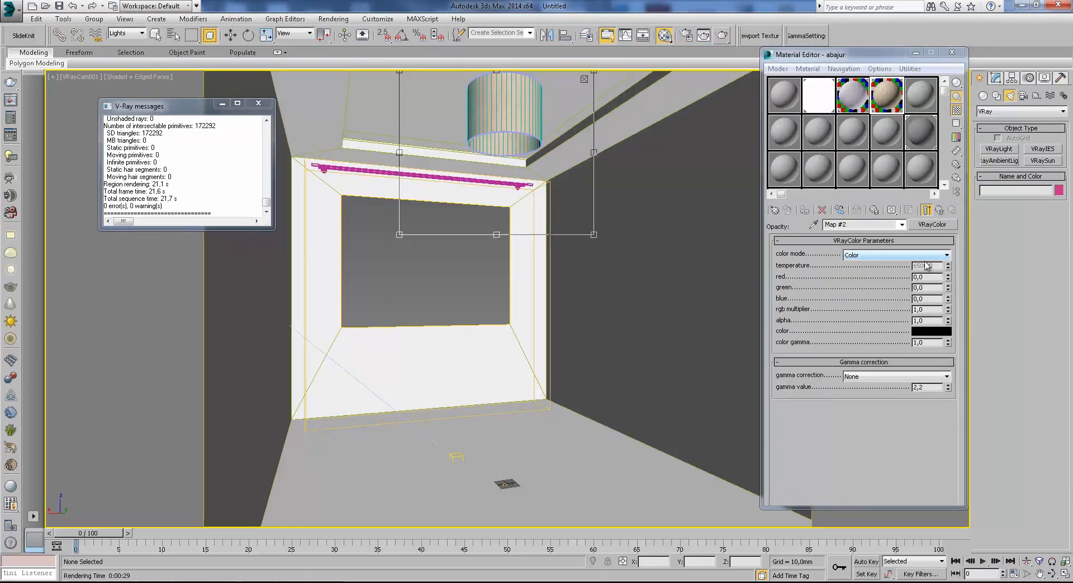
Replace the abajur override material with a copy of its two-sided base material.
click(940, 209)
scroll(841, 280, up, 5)
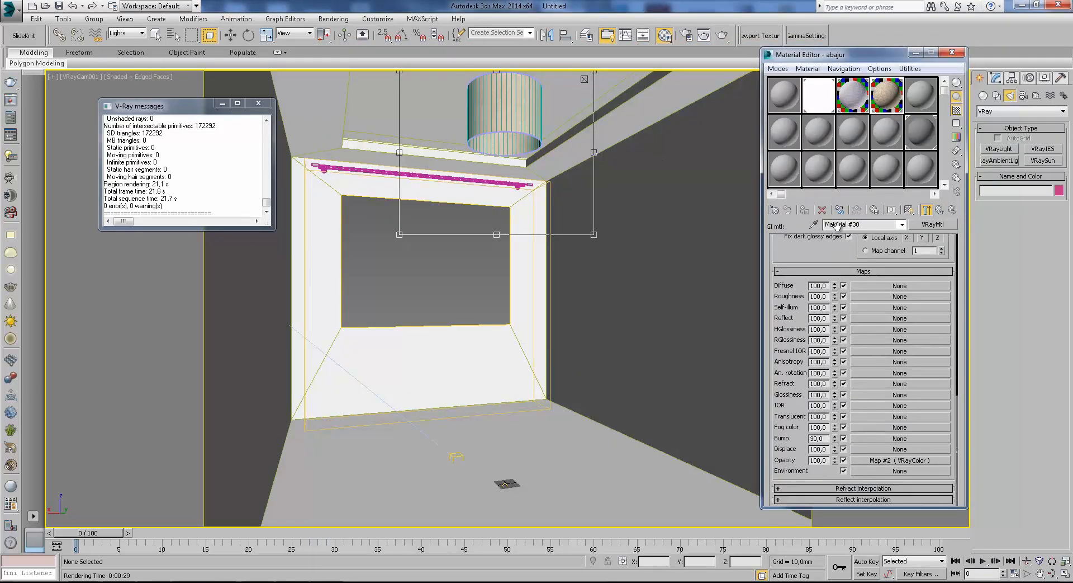
click(941, 210)
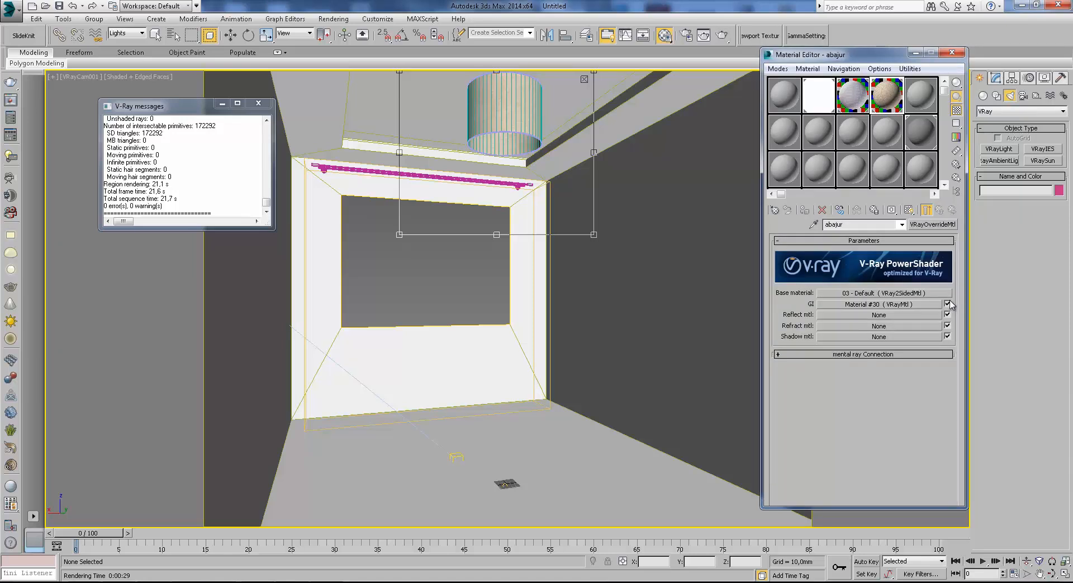
drag(912, 293, 934, 224)
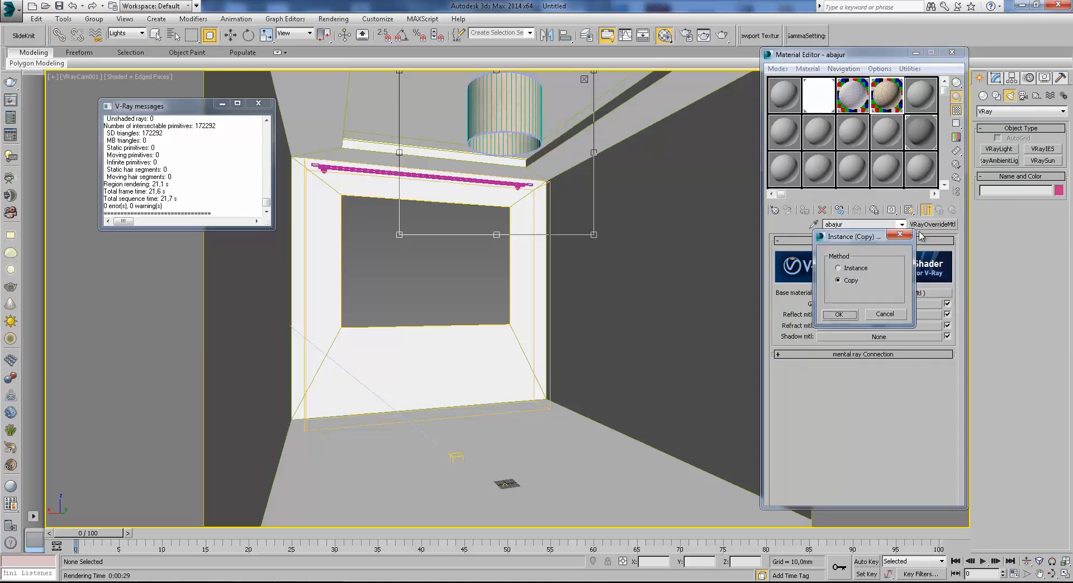
click(840, 315)
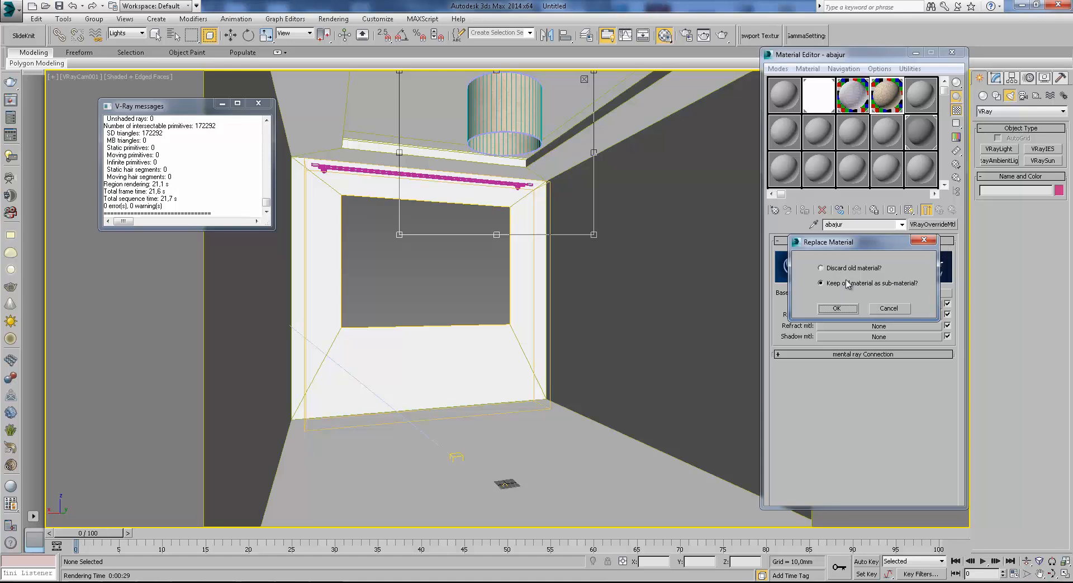
click(837, 308)
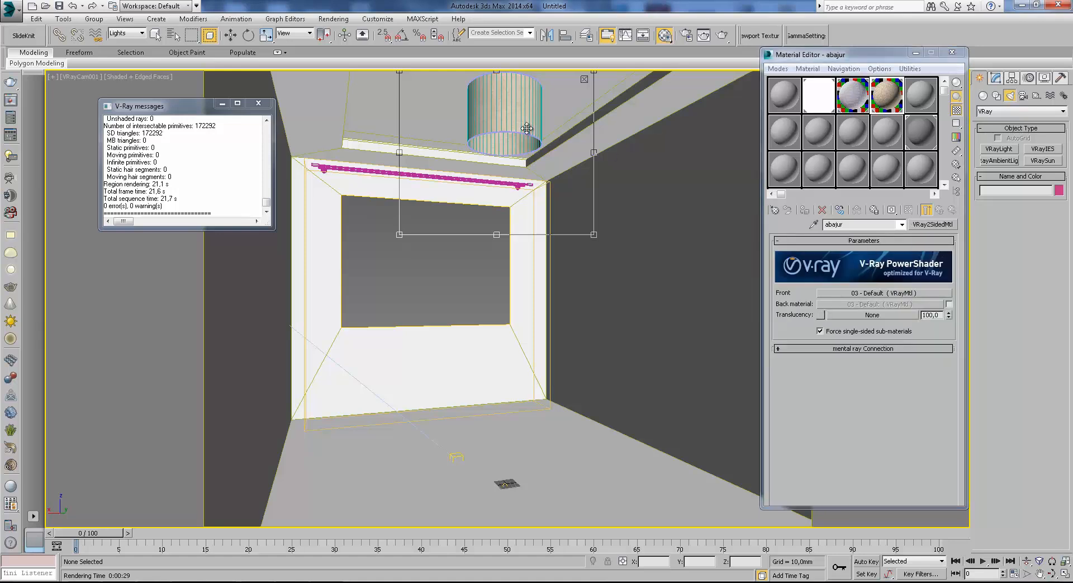
key(w)
click(934, 224)
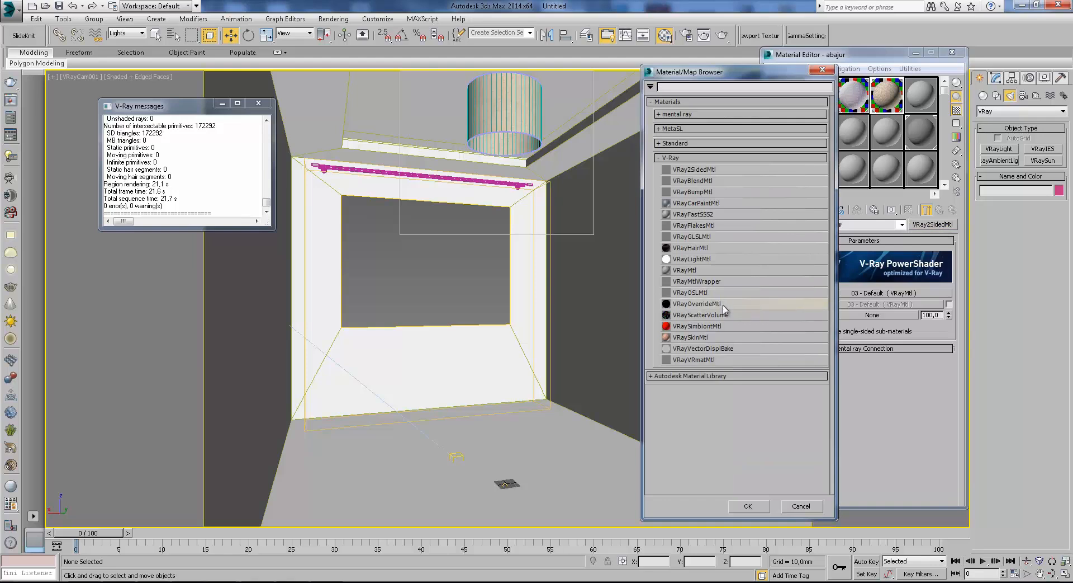
click(822, 71)
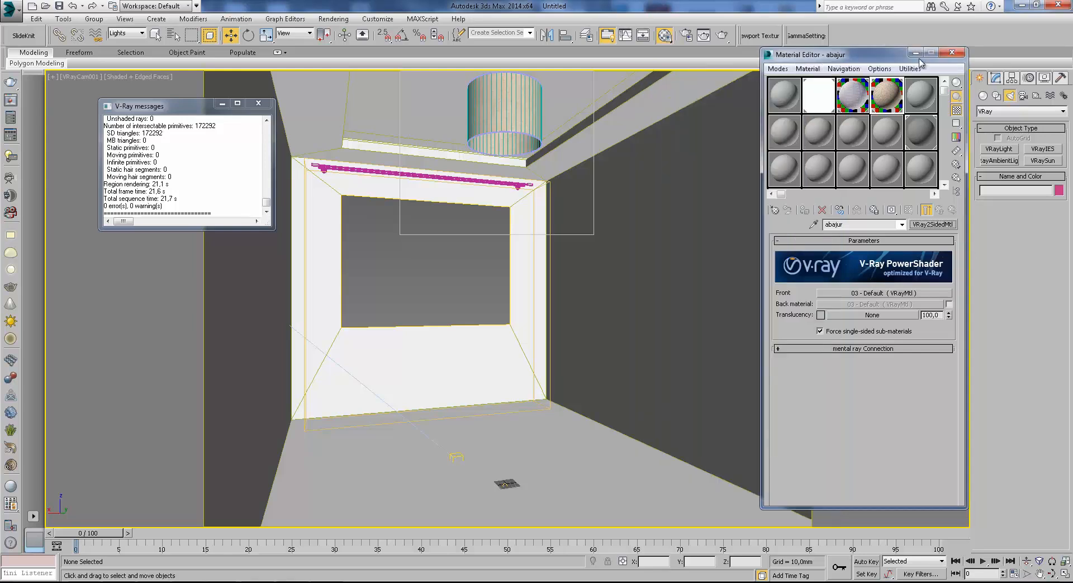
Create a sphere with a radius of about 679 mm in front of the window and raise it to a height of about 625 mm.
click(985, 111)
click(1000, 120)
click(1000, 160)
drag(521, 465, 526, 440)
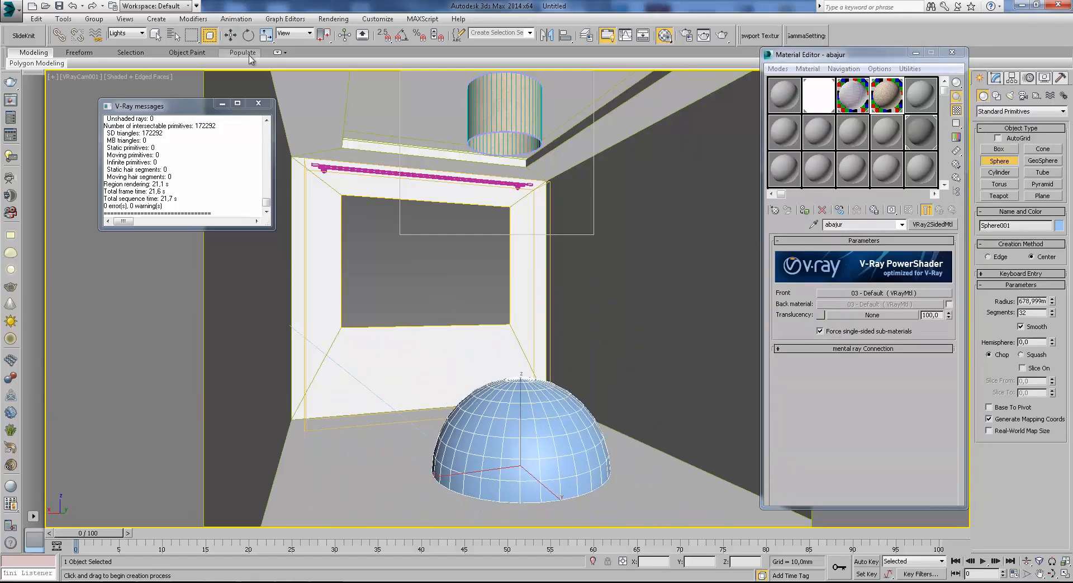
key(w)
drag(538, 381, 538, 300)
Convert the unused 10 - Default material to VRayMtl, give it a red diffuse colour and assign it to the sphere.
click(928, 100)
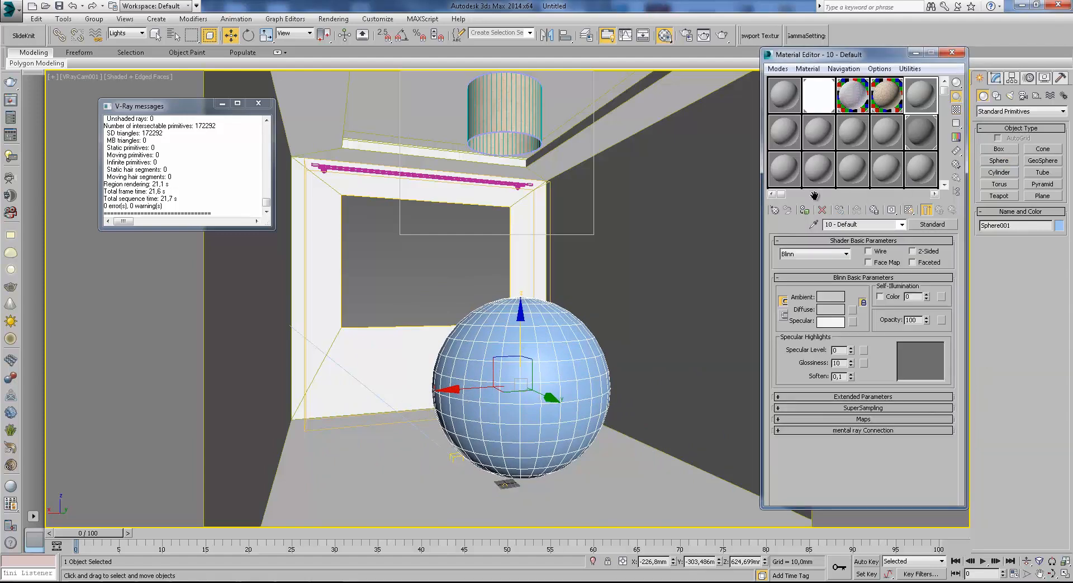
click(943, 227)
double_click(702, 270)
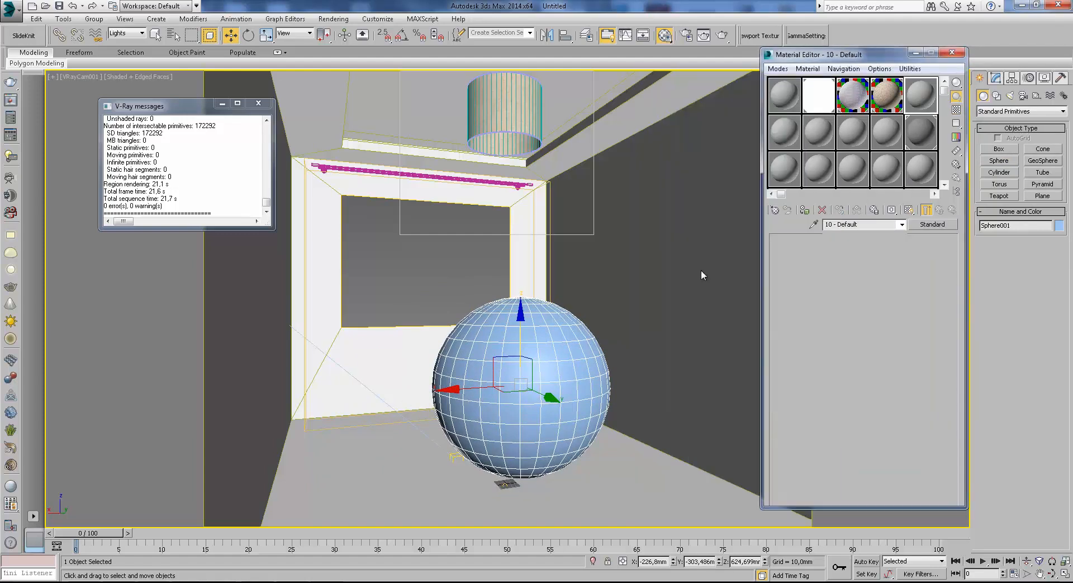
click(841, 303)
click(309, 72)
drag(321, 113, 320, 70)
click(411, 163)
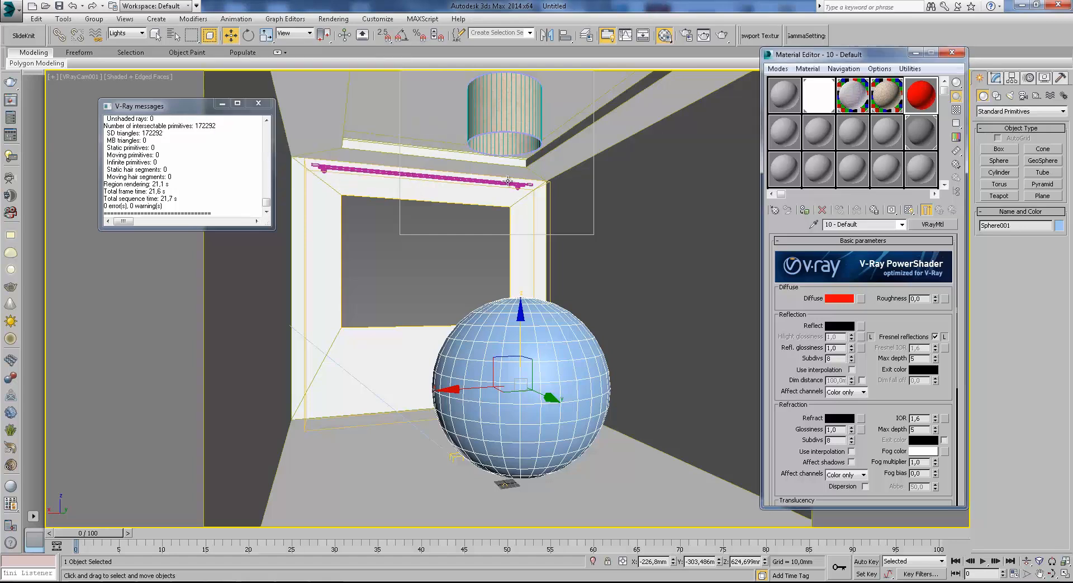
click(805, 209)
Set the area to render to Region and reposition and enlarge the region frame around the red sphere.
click(687, 36)
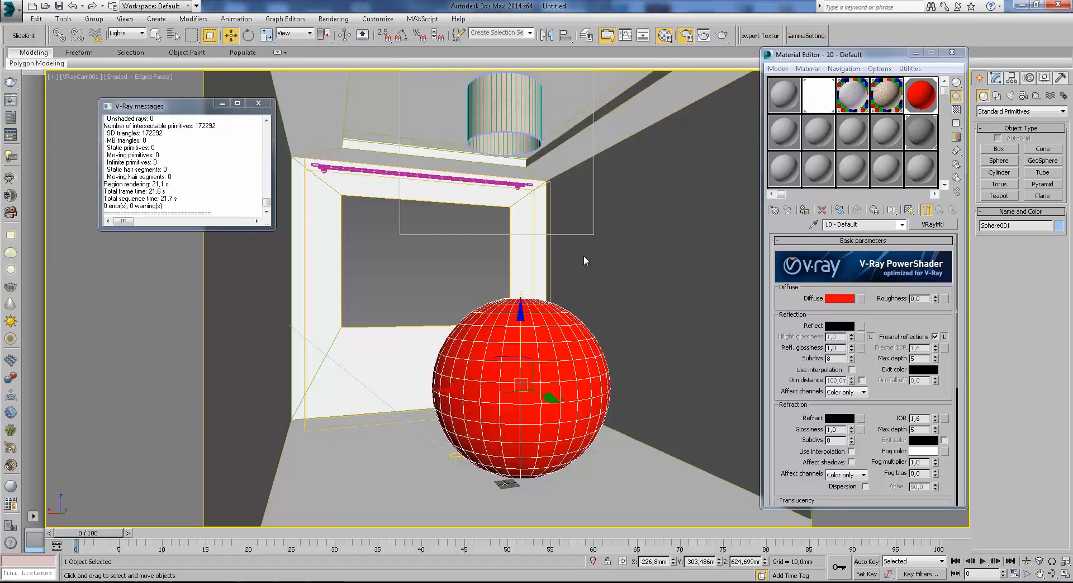
click(292, 173)
click(292, 196)
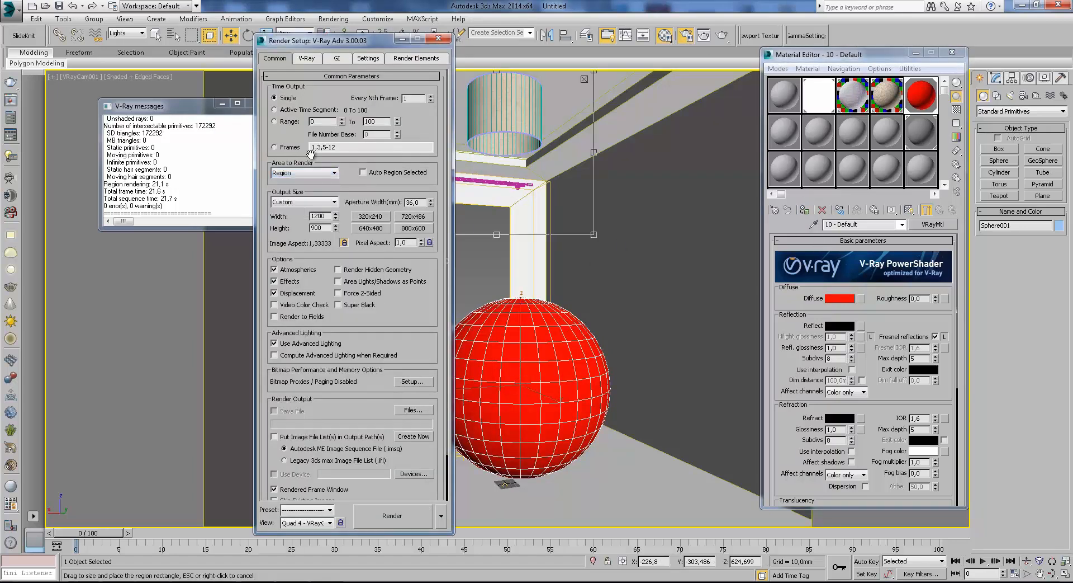
click(403, 39)
drag(581, 229, 586, 493)
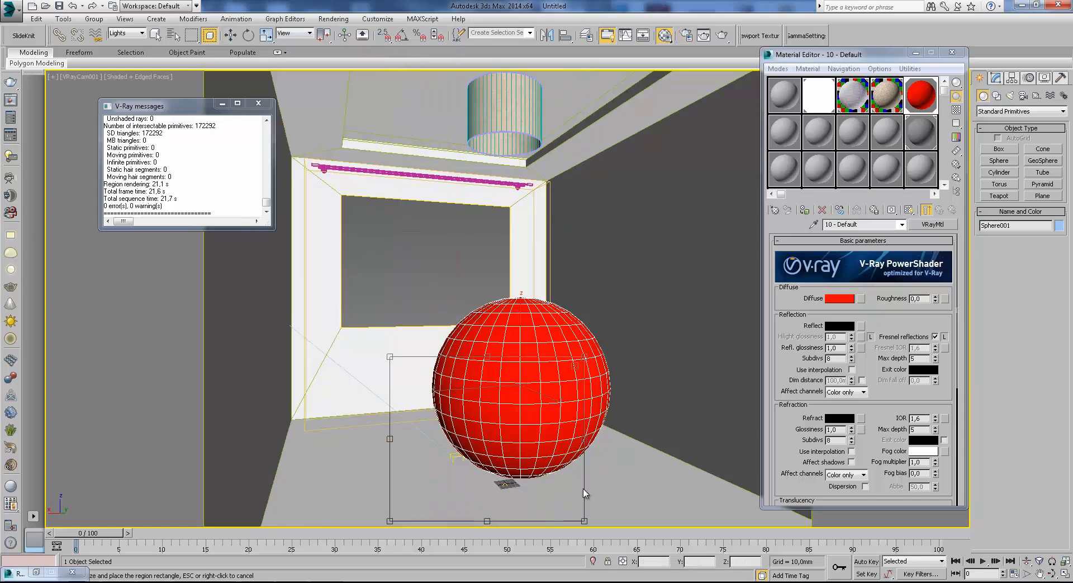
drag(585, 354, 667, 247)
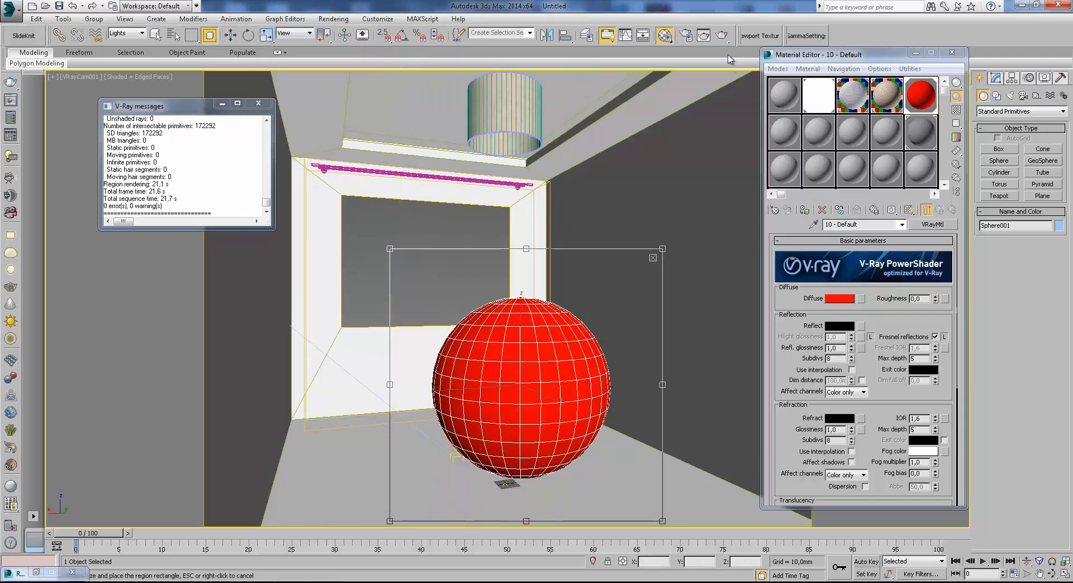
Render the sphere region, move the frame buffer up and examine the red colour bleed on the wall.
click(722, 36)
scroll(636, 419, down, 2)
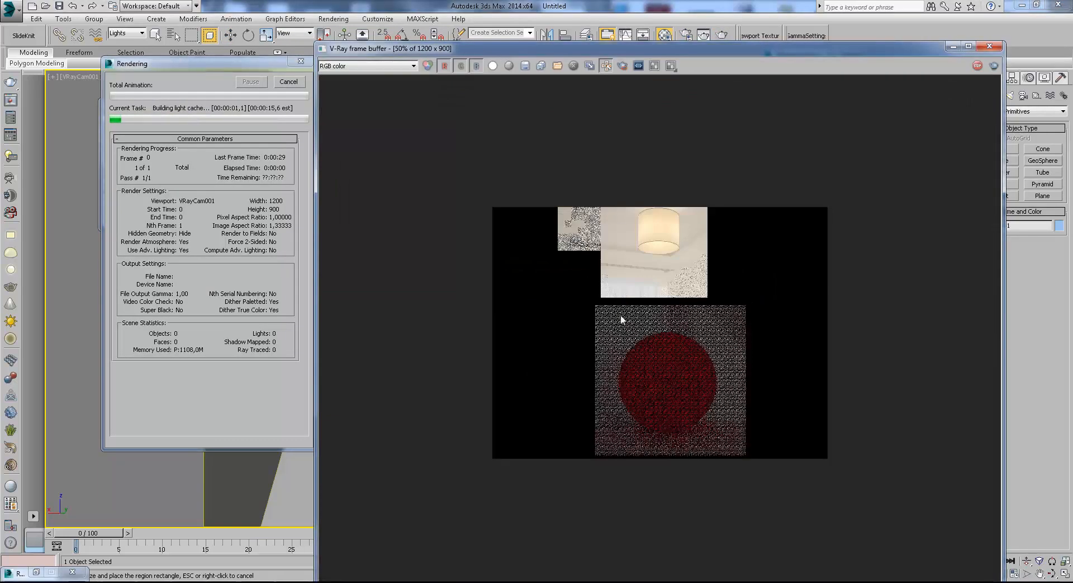
scroll(666, 405, up, 1)
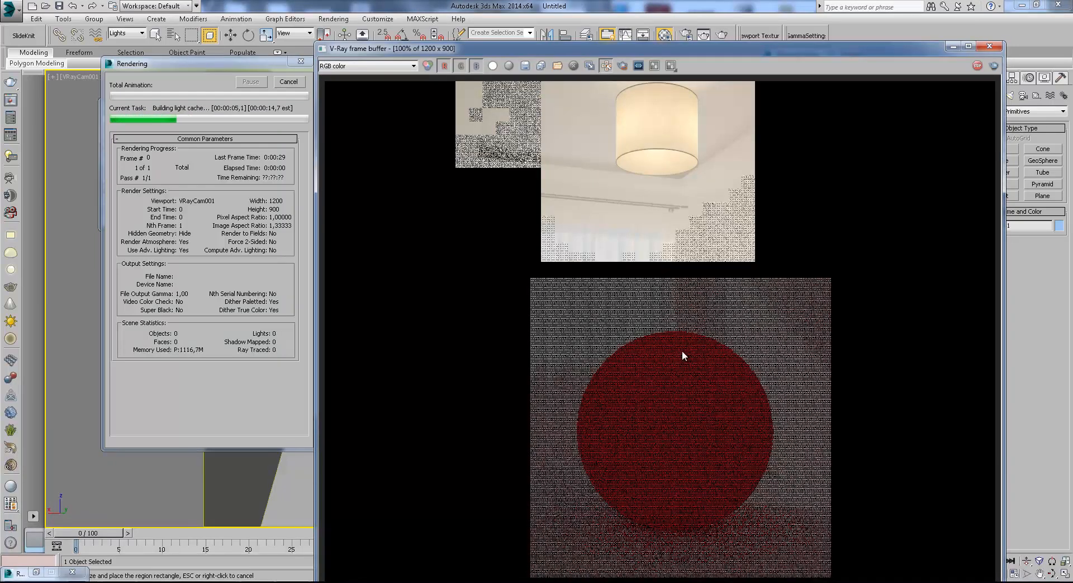
drag(604, 53, 593, 24)
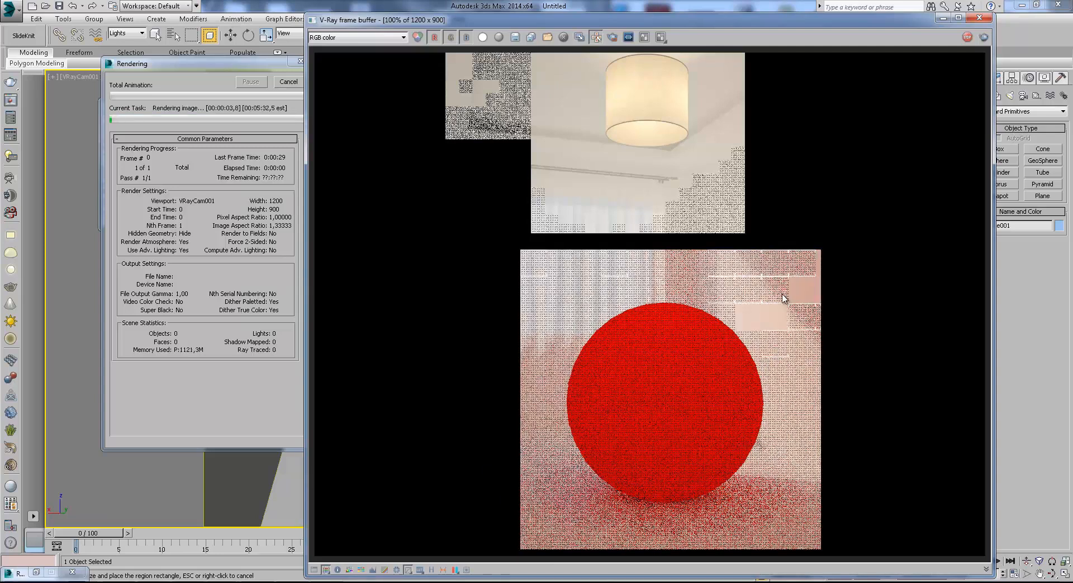
scroll(803, 282, up, 2)
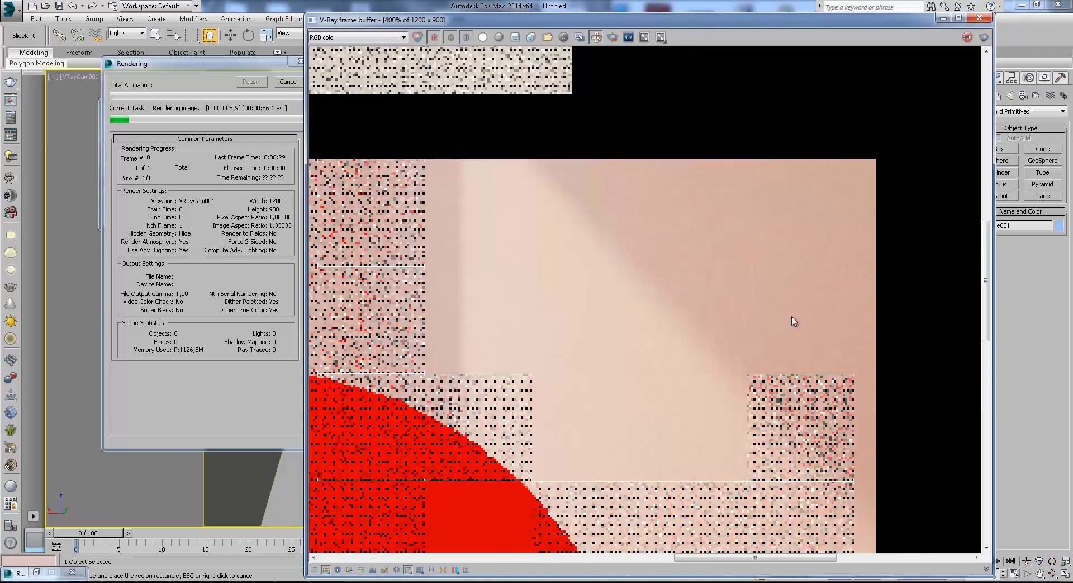
scroll(635, 338, down, 1)
scroll(475, 213, down, 1)
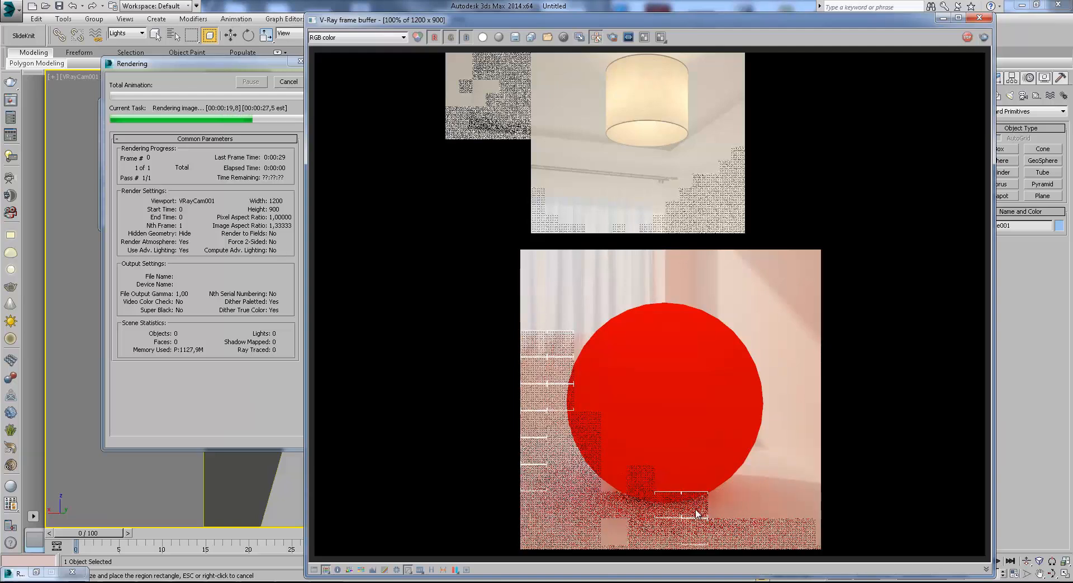
Examine the colour bleed on the floor beneath the sphere, stop the render and close the frame buffer.
scroll(693, 509, up, 2)
middle_drag(694, 508, 698, 477)
scroll(699, 475, down, 1)
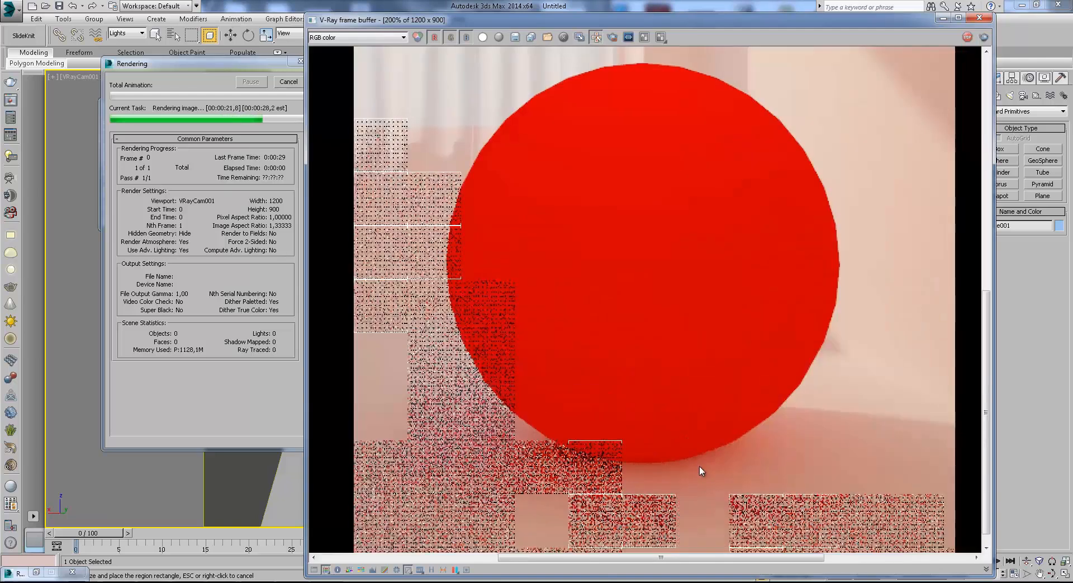
scroll(704, 490, down, 1)
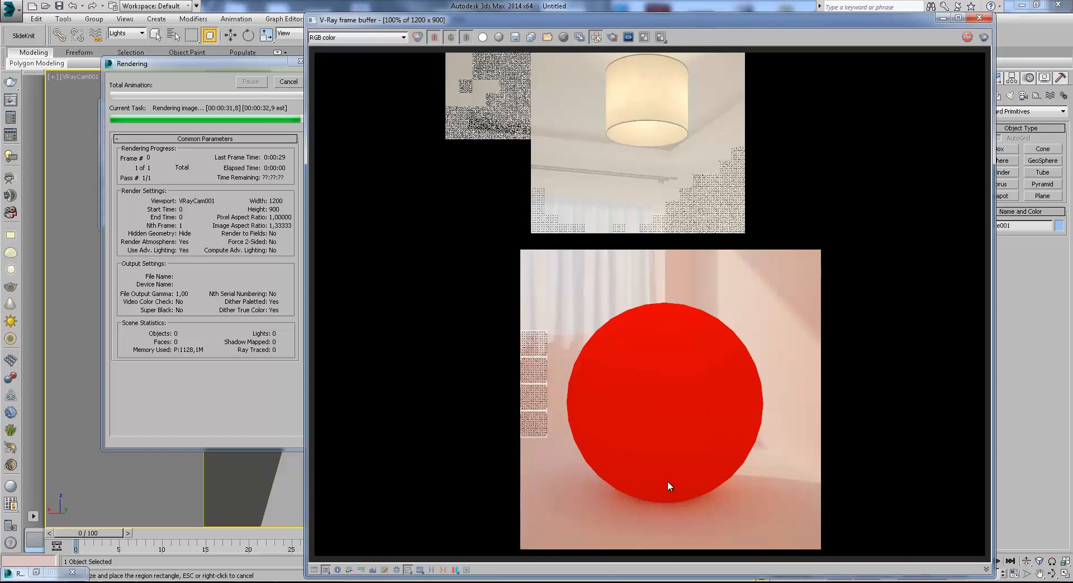
click(287, 83)
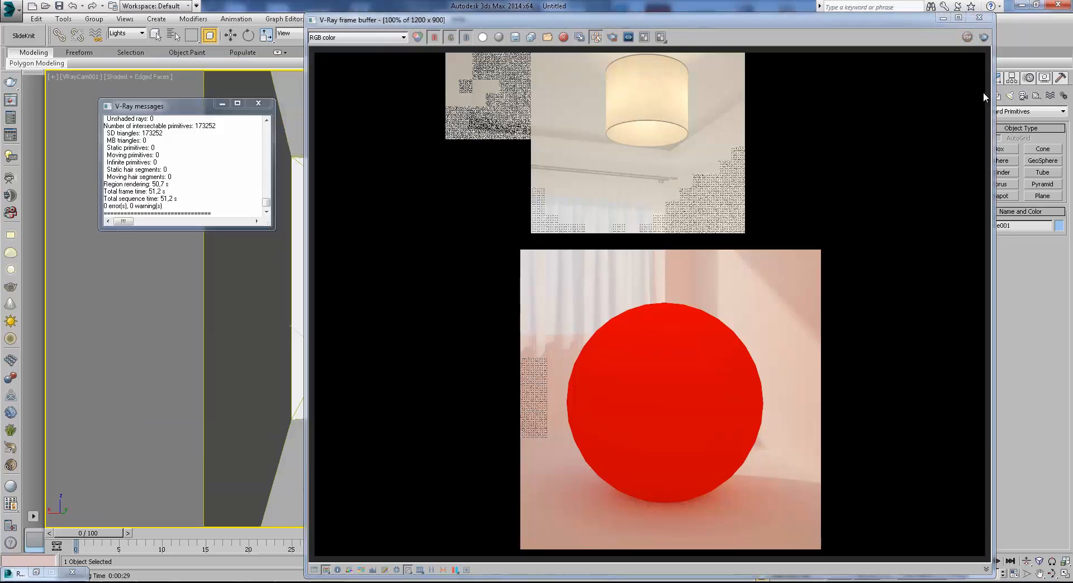
click(978, 19)
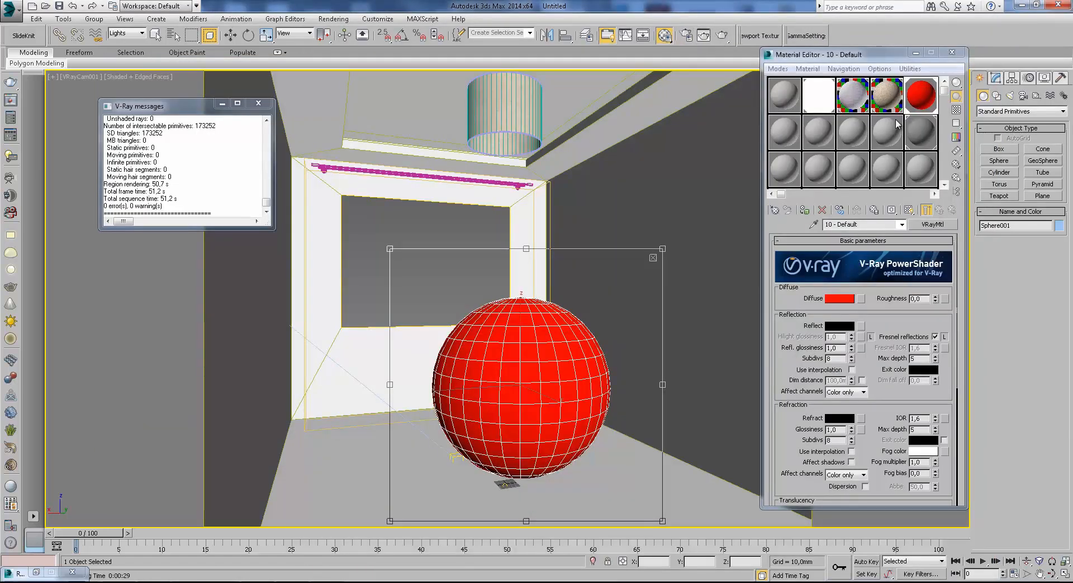
Convert the sphere's red 10 - Default material to a VRayOverrideMtl, keeping the old material as sub-material.
click(949, 224)
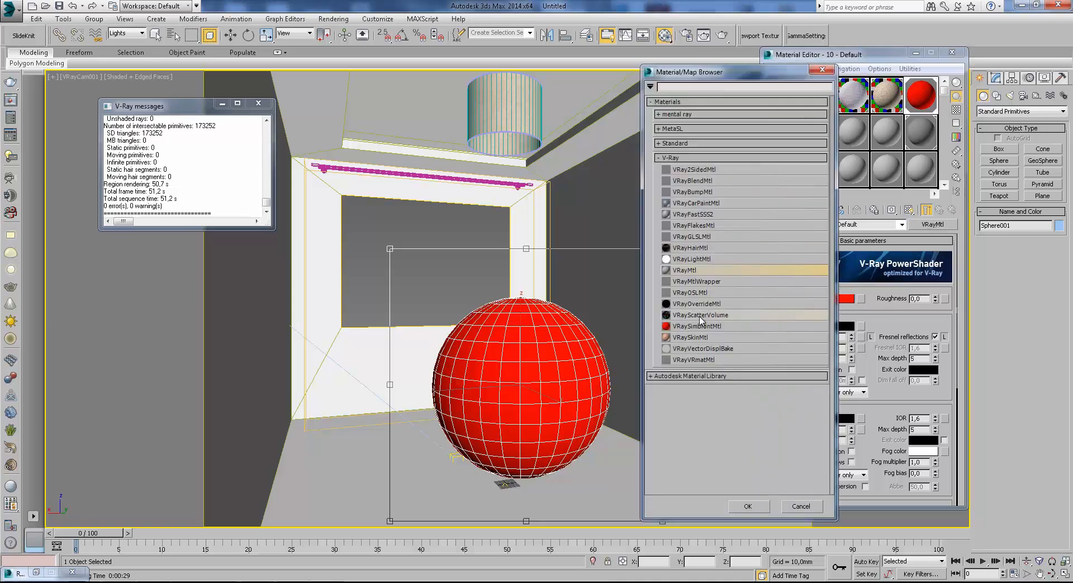
double_click(766, 303)
click(847, 284)
drag(851, 245, 836, 223)
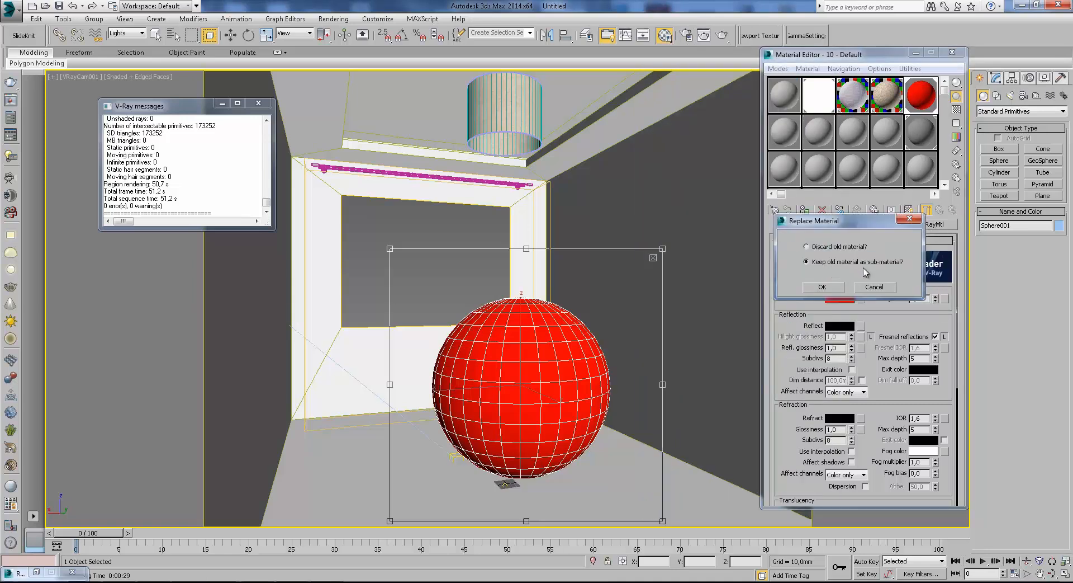
click(822, 286)
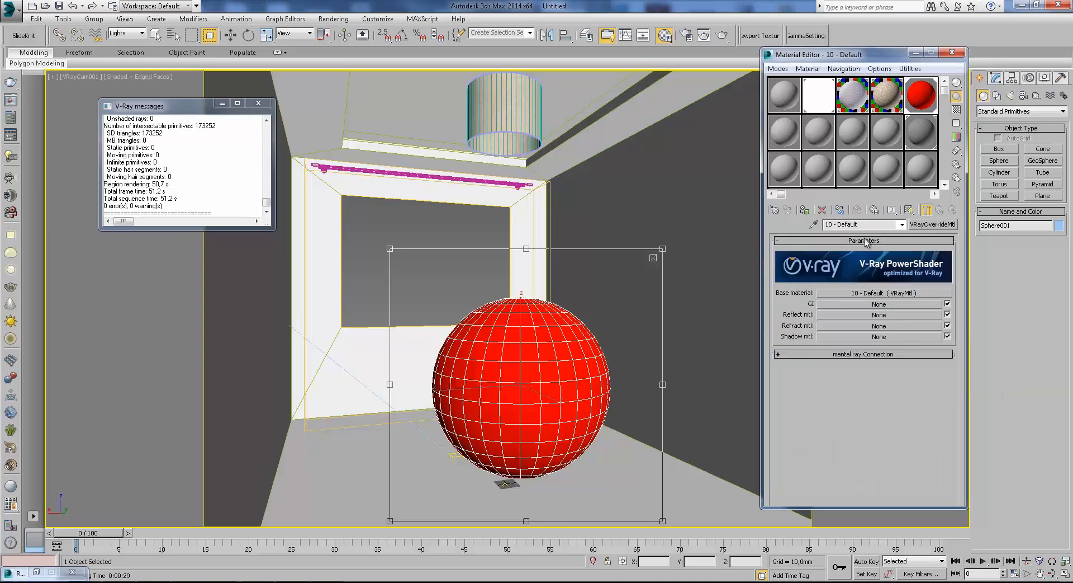
Add a VRayMtl as the override's GI material and give it a bright cyan diffuse colour at value 255.
click(874, 305)
double_click(693, 270)
click(840, 298)
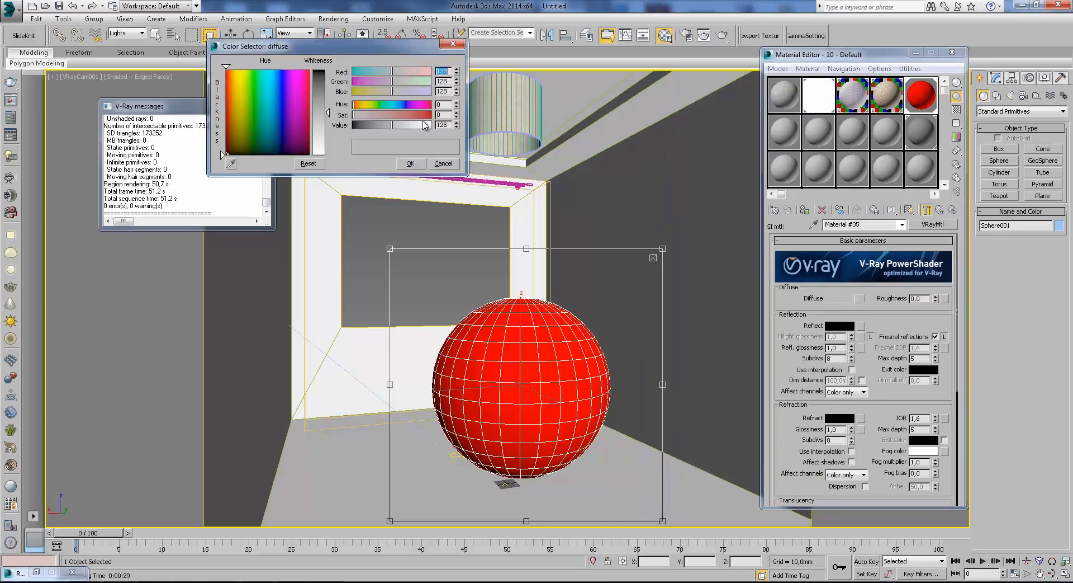
drag(390, 74, 323, 70)
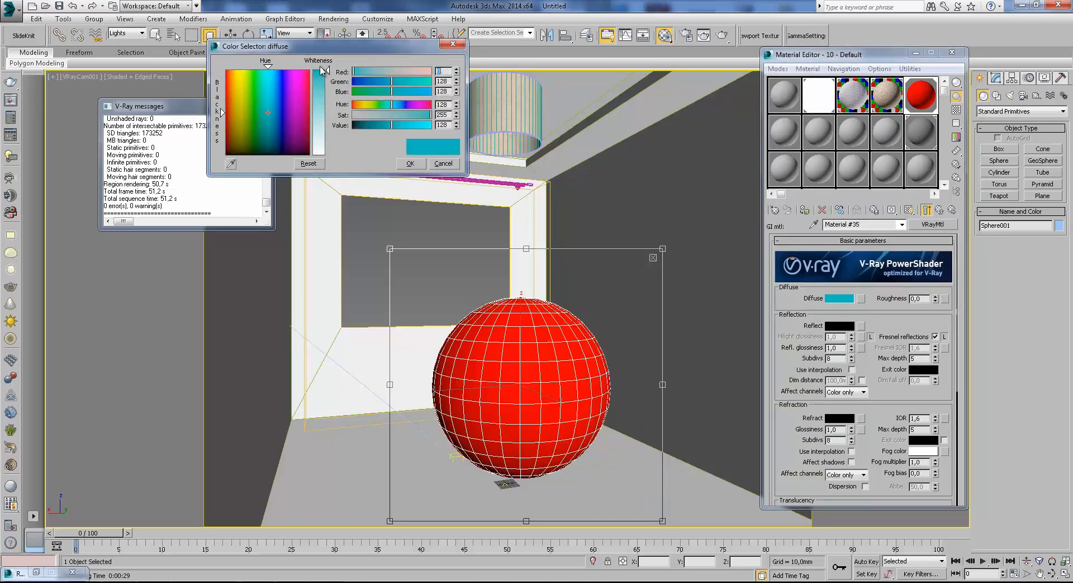
drag(407, 126, 441, 126)
click(409, 163)
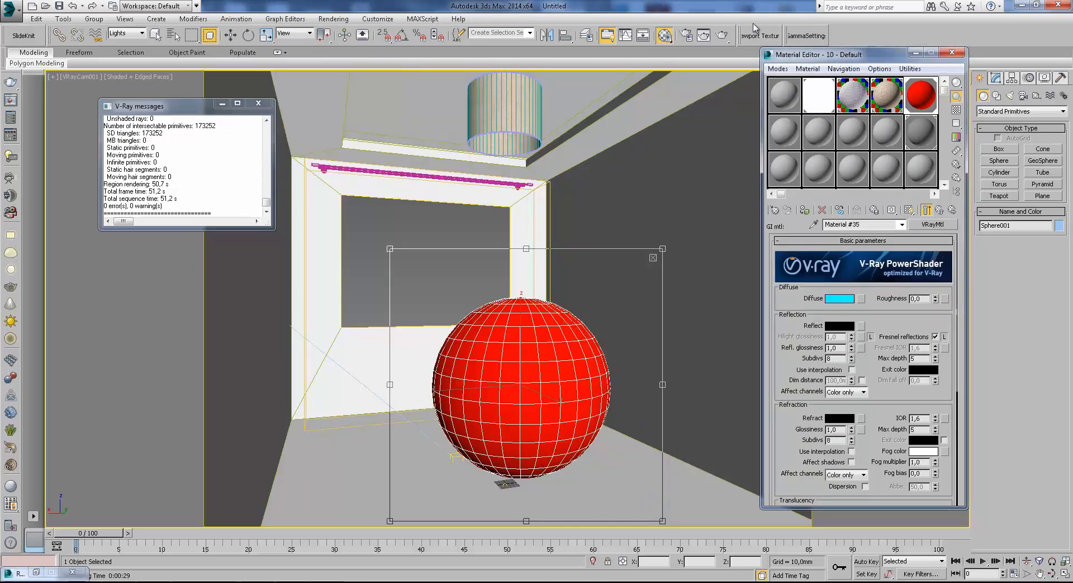
click(940, 209)
Render the sphere region, examine the colour bleed on the floor and walls, stop the render and hide the frame buffer.
click(723, 35)
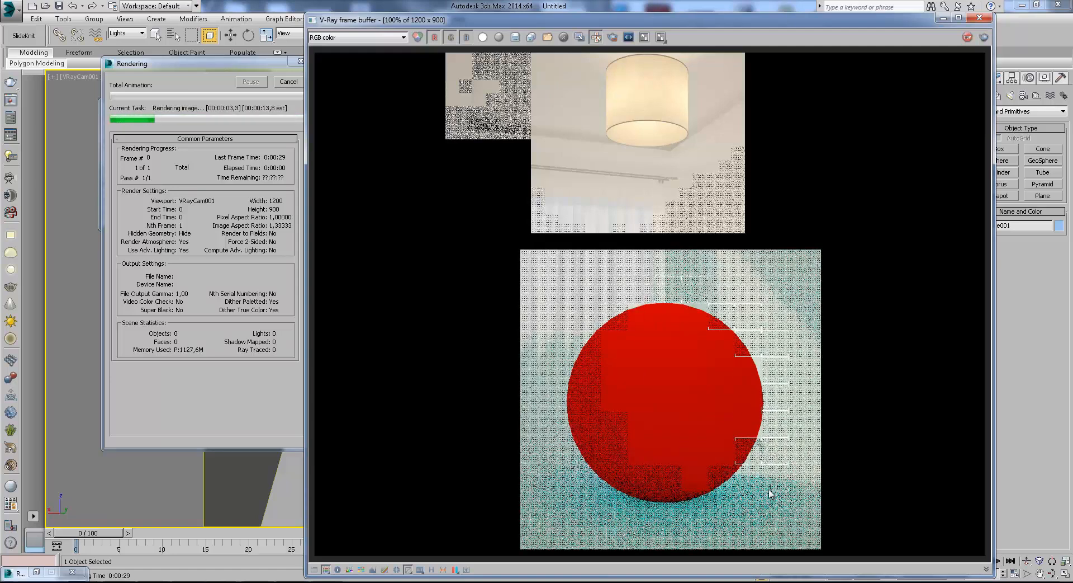
scroll(762, 485, up, 1)
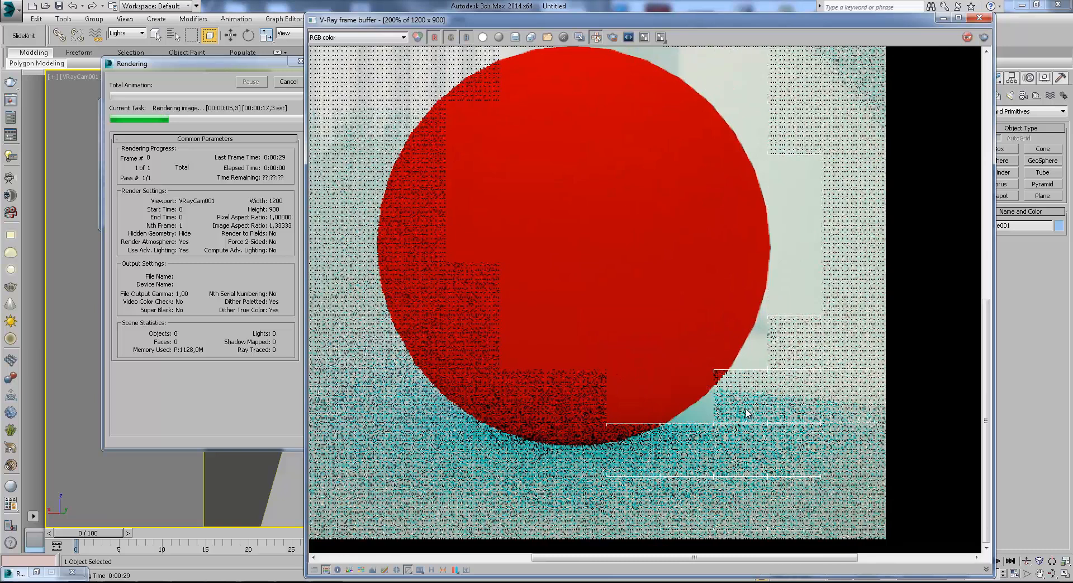
scroll(636, 425, down, 2)
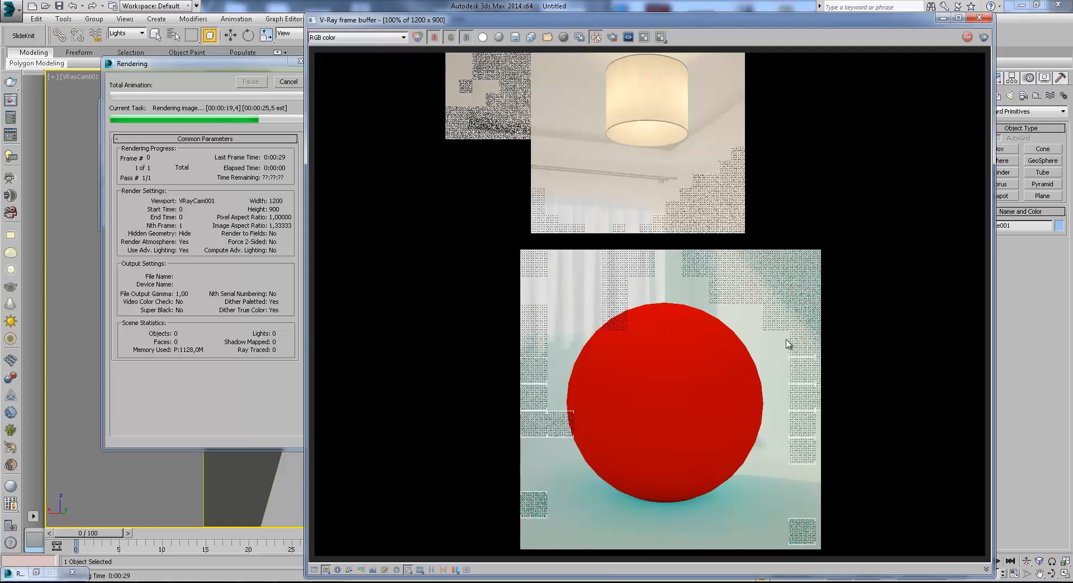
scroll(688, 519, up, 1)
scroll(691, 499, down, 1)
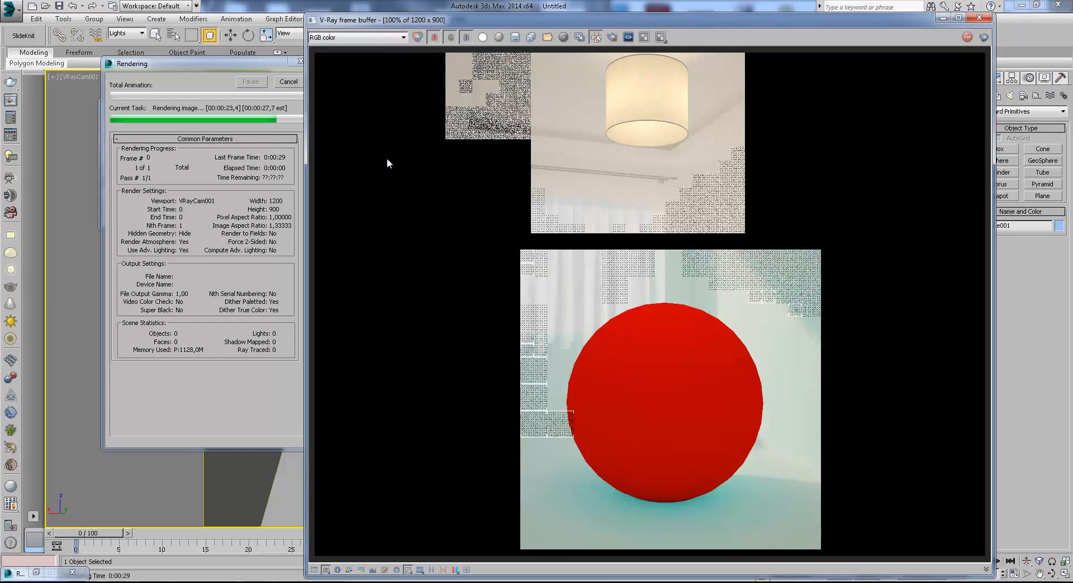
click(294, 82)
click(943, 18)
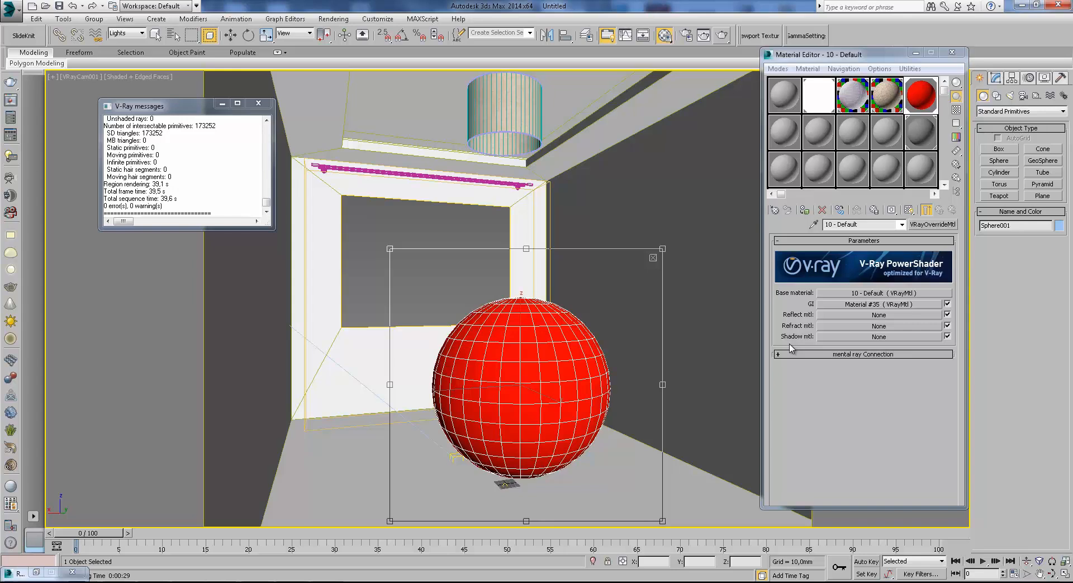
Change the GI material's diffuse colour to pure white and put the material editor away.
click(914, 305)
click(839, 298)
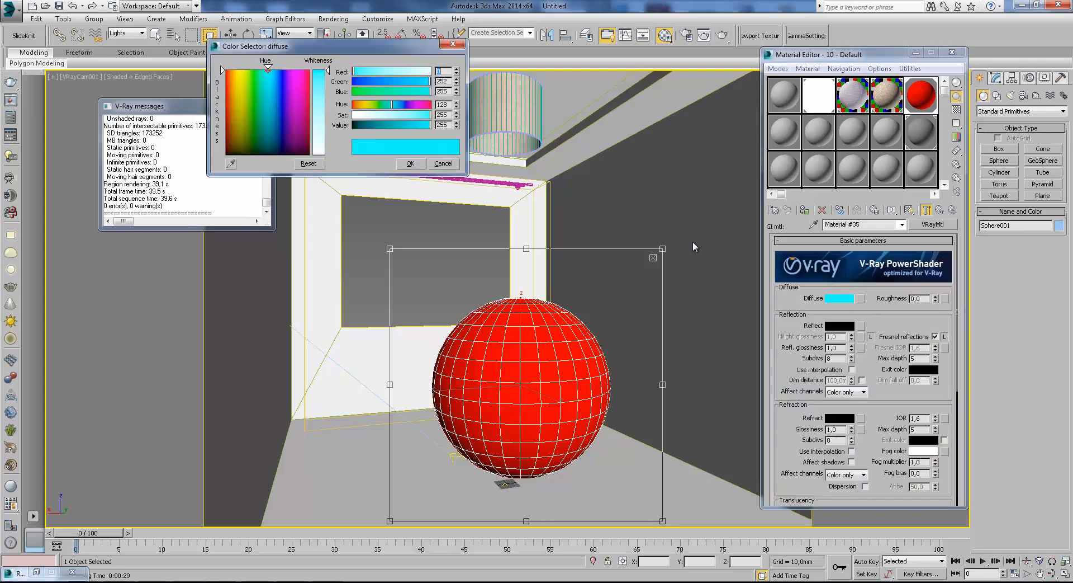
mouse_move(323, 147)
mouse_down()
mouse_move(323, 156)
mouse_move(287, 140)
mouse_move(309, 156)
mouse_up()
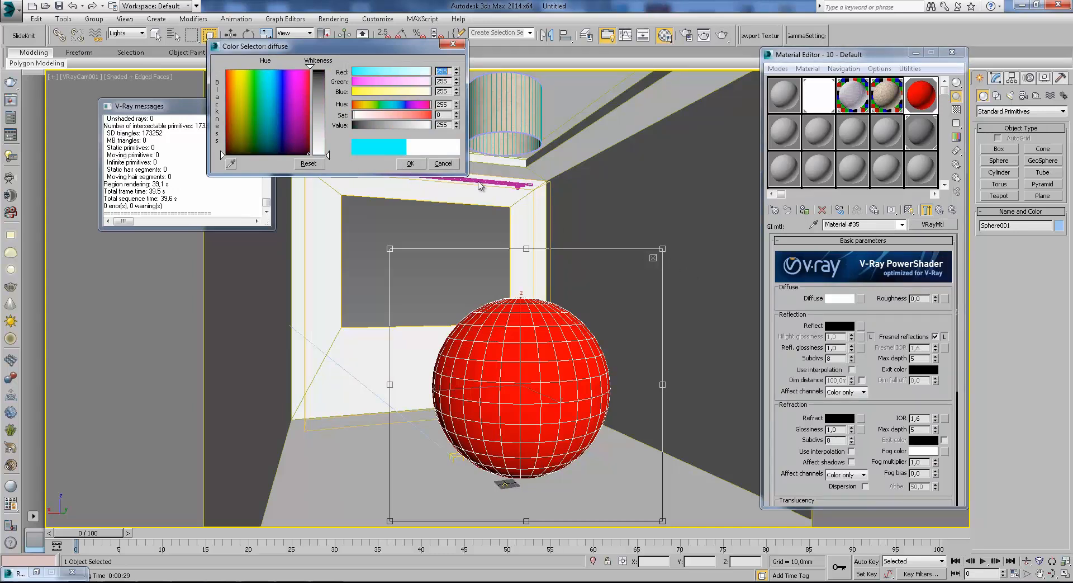
click(410, 163)
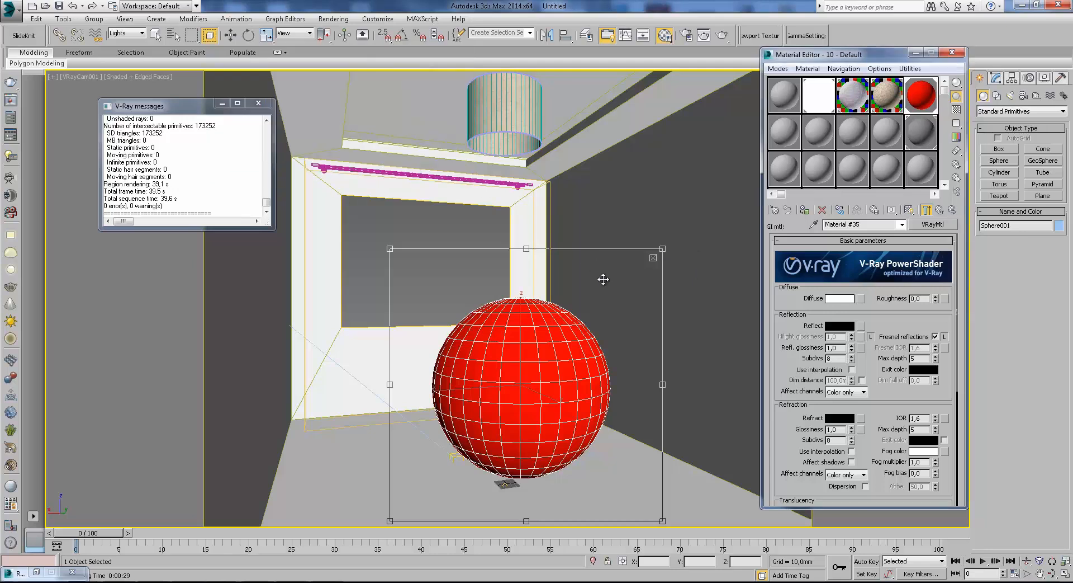
key(w)
click(915, 52)
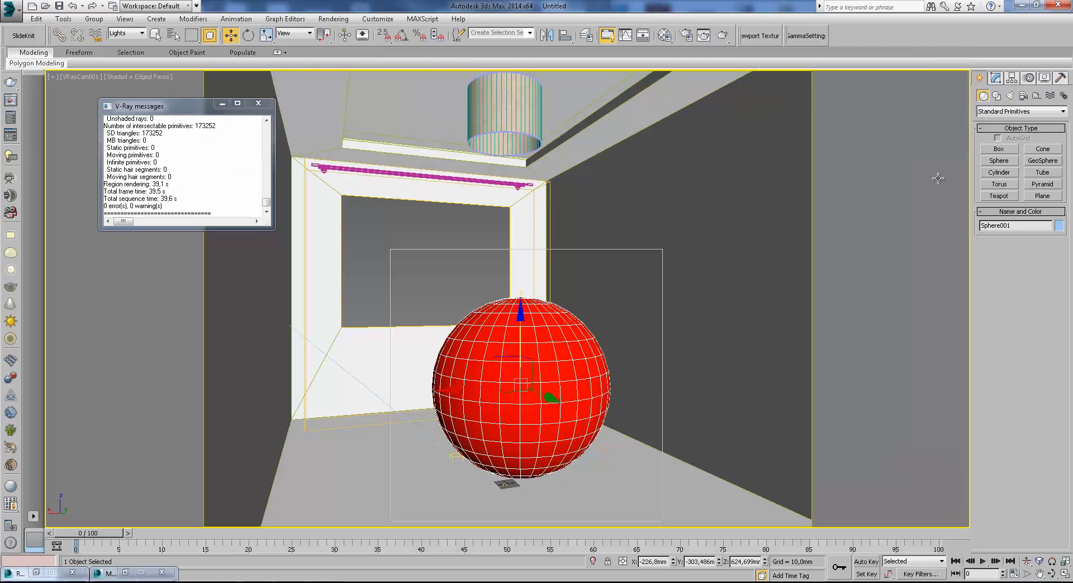
Draw a thin box along the side wall in the top view, about 1437 mm long, 11.5 mm wide and 4088 mm high.
click(1000, 150)
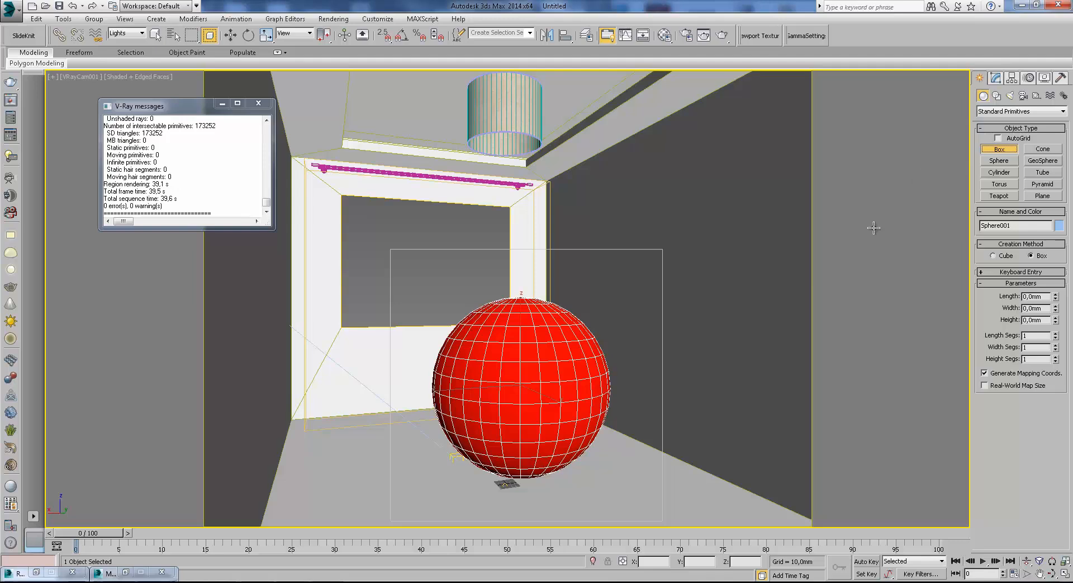
key(t)
key(z)
key(F3)
scroll(546, 320, down, 10)
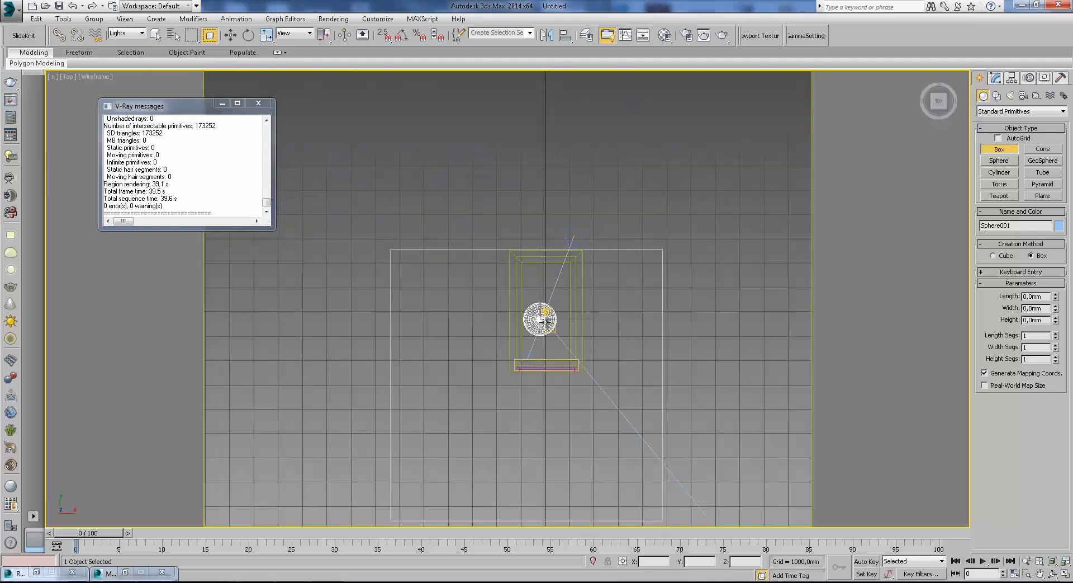
scroll(545, 321, up, 3)
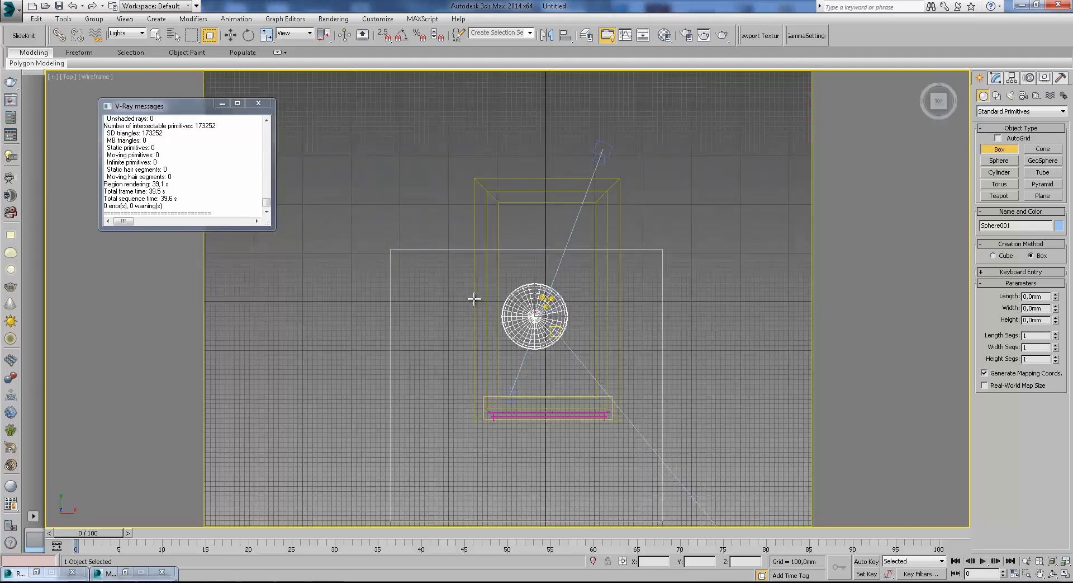
drag(475, 280, 475, 351)
click(437, 126)
key(f)
key(c)
click(231, 35)
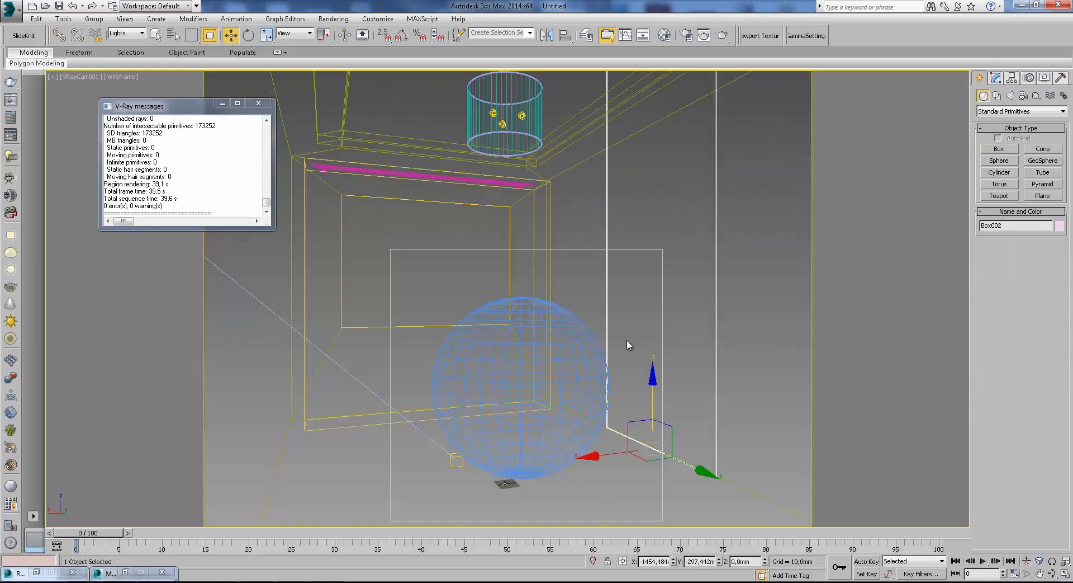
Set the selection filter to All, select the new wall box and reduce its height to about 2416 mm.
click(721, 374)
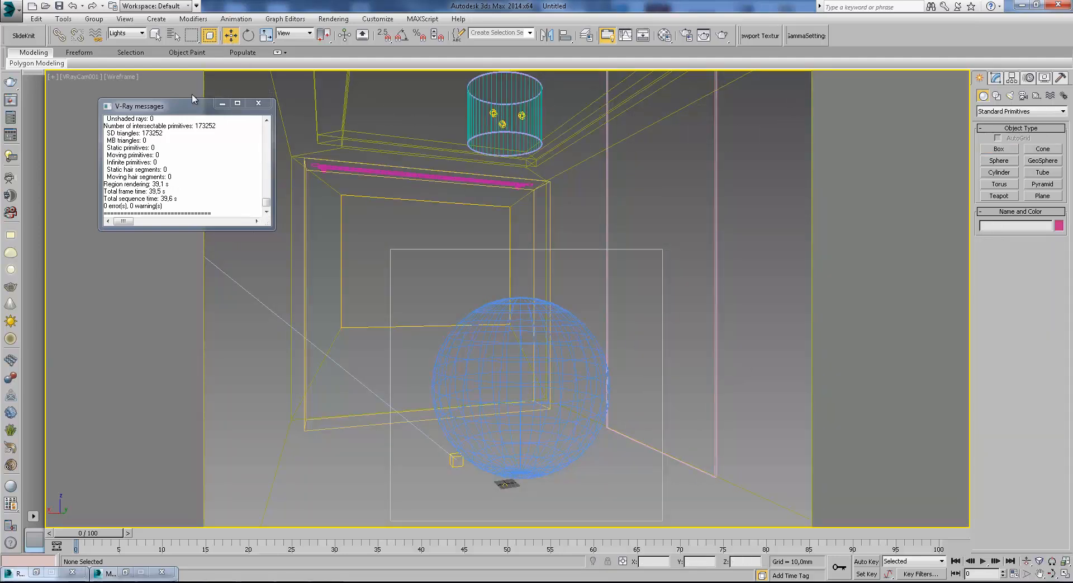
click(123, 77)
click(134, 98)
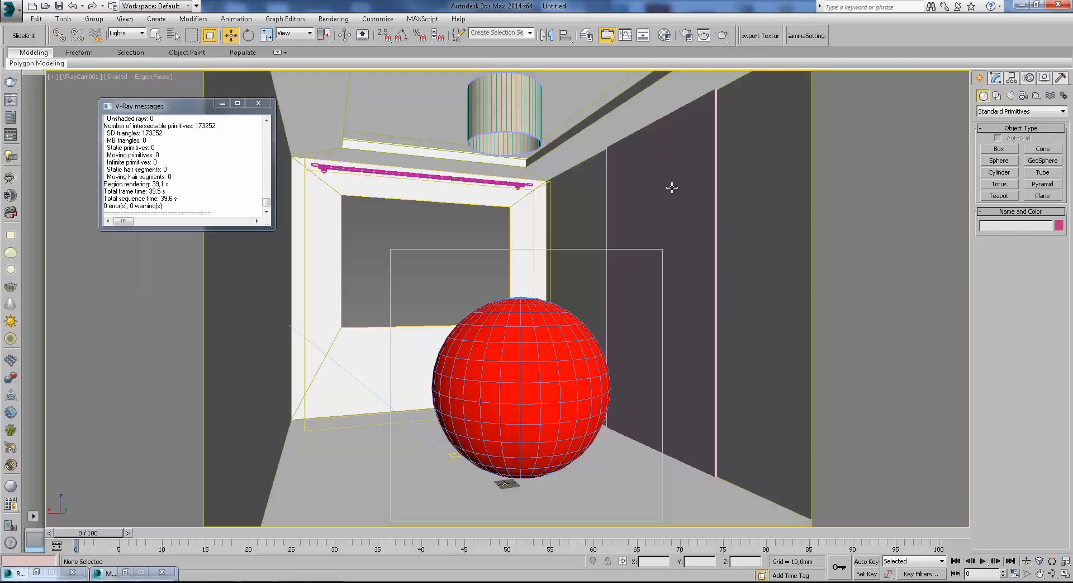
key(F3)
click(129, 33)
click(119, 43)
click(713, 181)
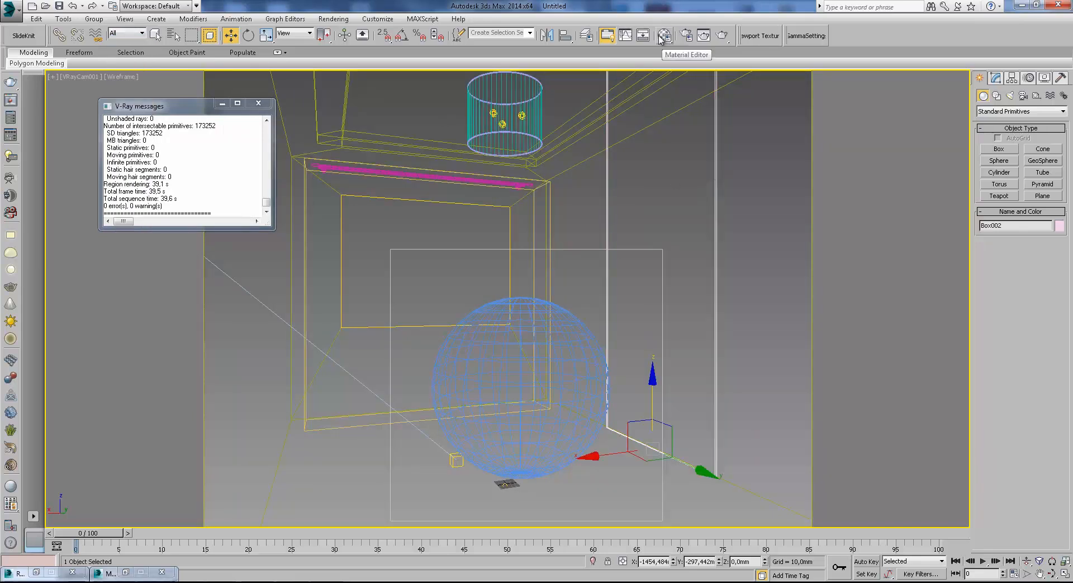
click(998, 77)
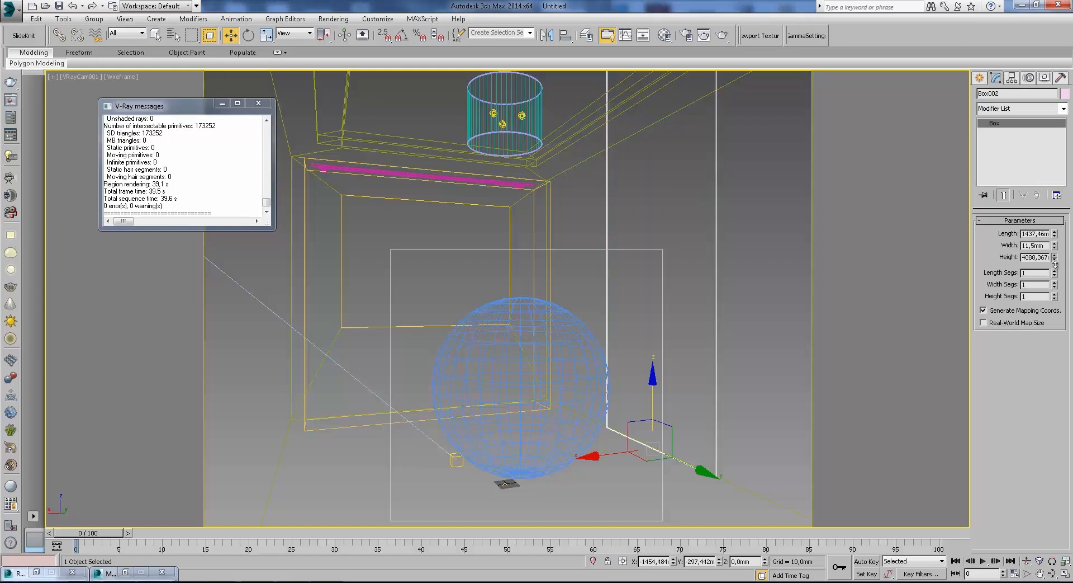
key(F3)
Turn 07 - Default into a mirror VRayMtl with white reflection and Fresnel reflections off, and assign it to the wall box.
click(665, 35)
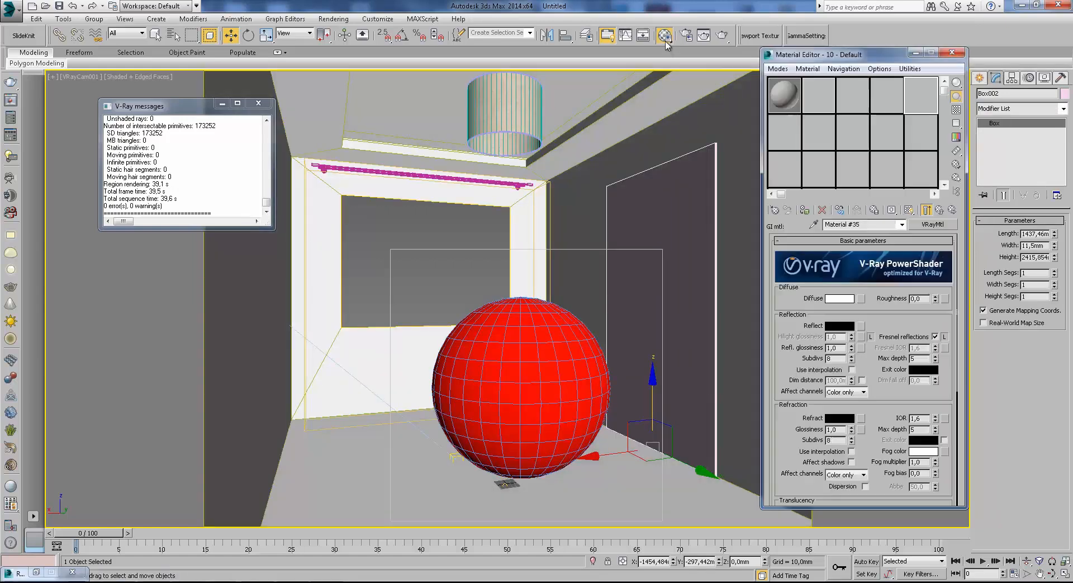
click(785, 131)
click(933, 225)
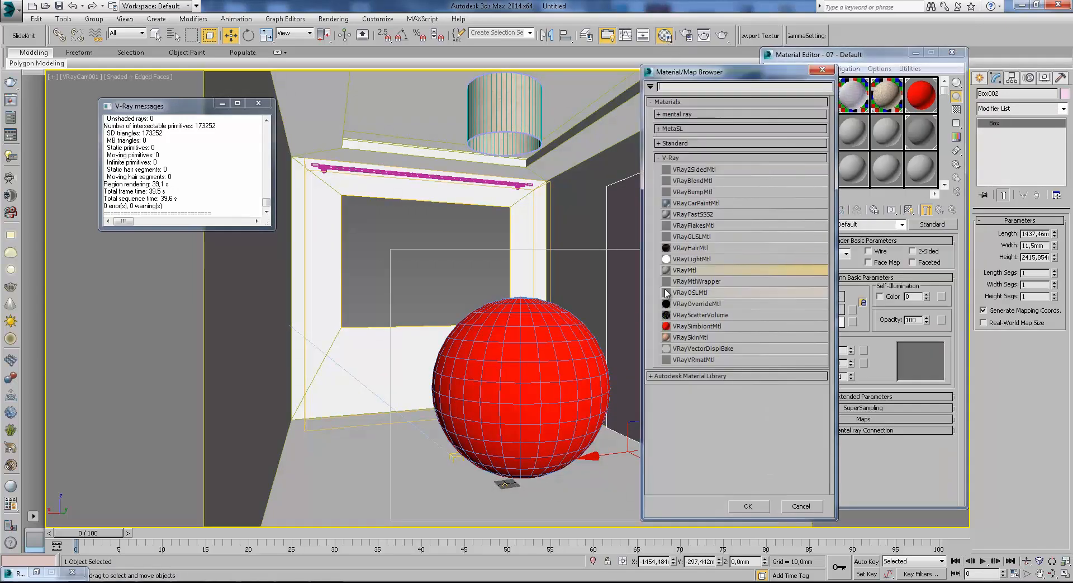
double_click(688, 274)
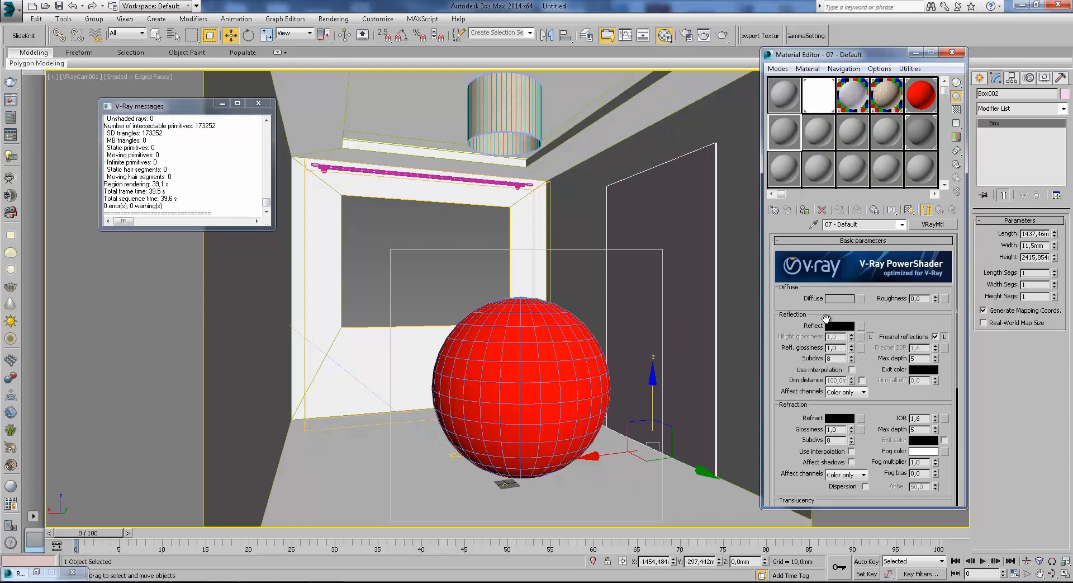
click(845, 329)
drag(327, 137, 332, 156)
click(409, 168)
click(935, 337)
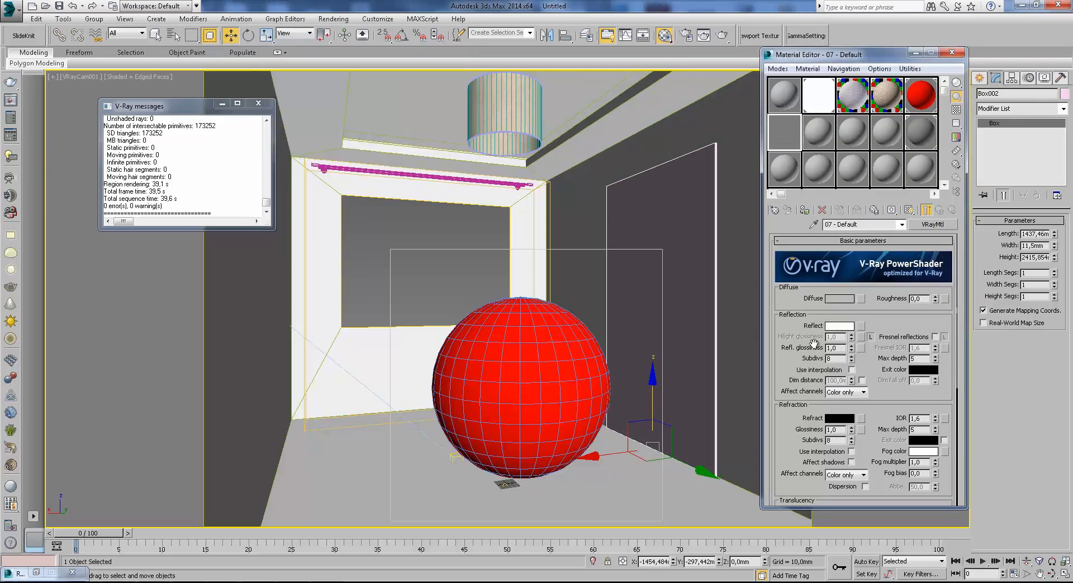
click(958, 111)
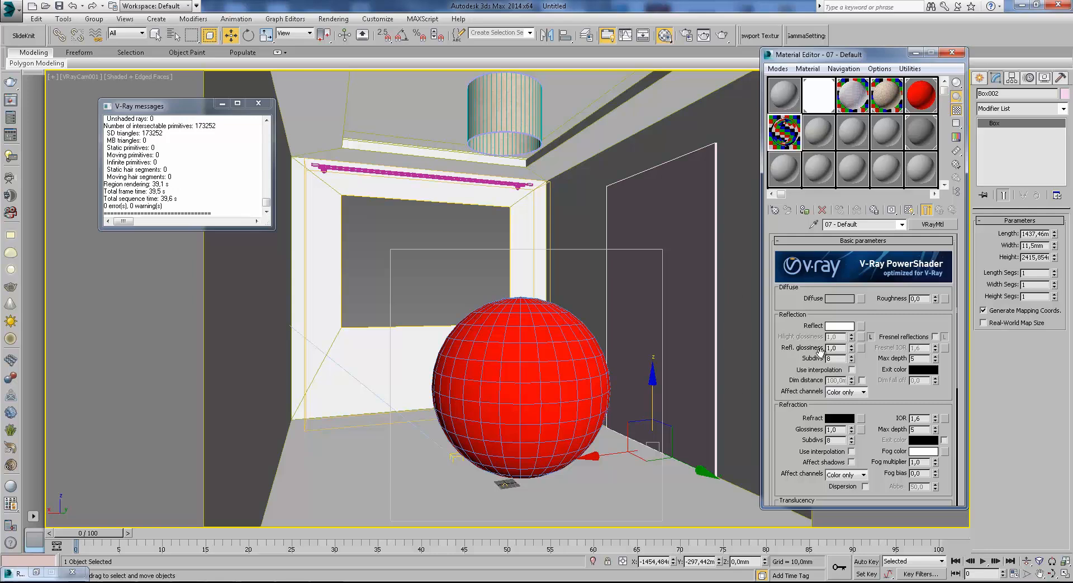
click(802, 210)
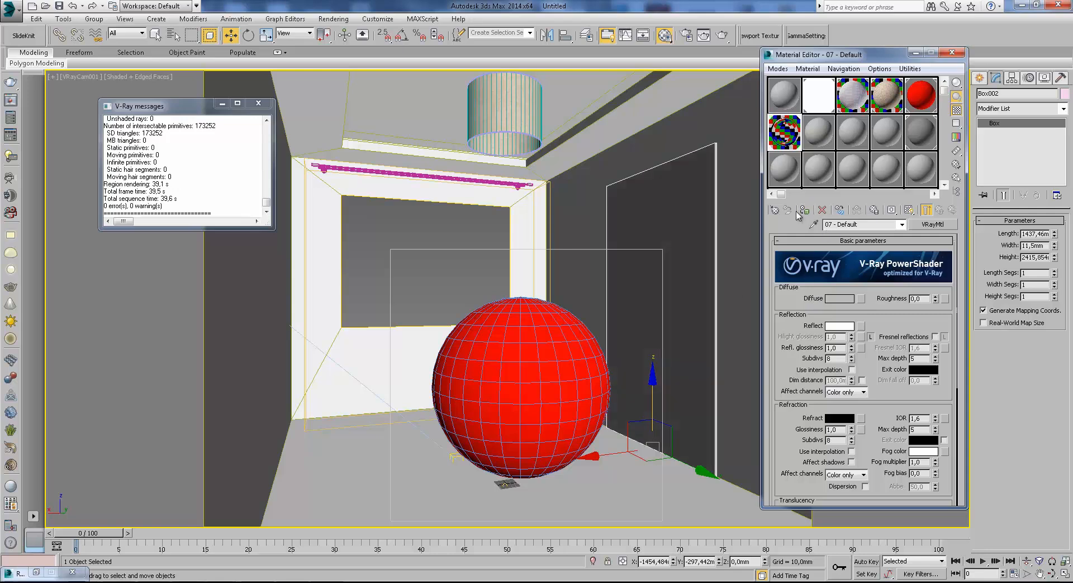
Start a test render of the current region to check its coverage, then hide the frame buffer.
click(915, 52)
key(shift+q)
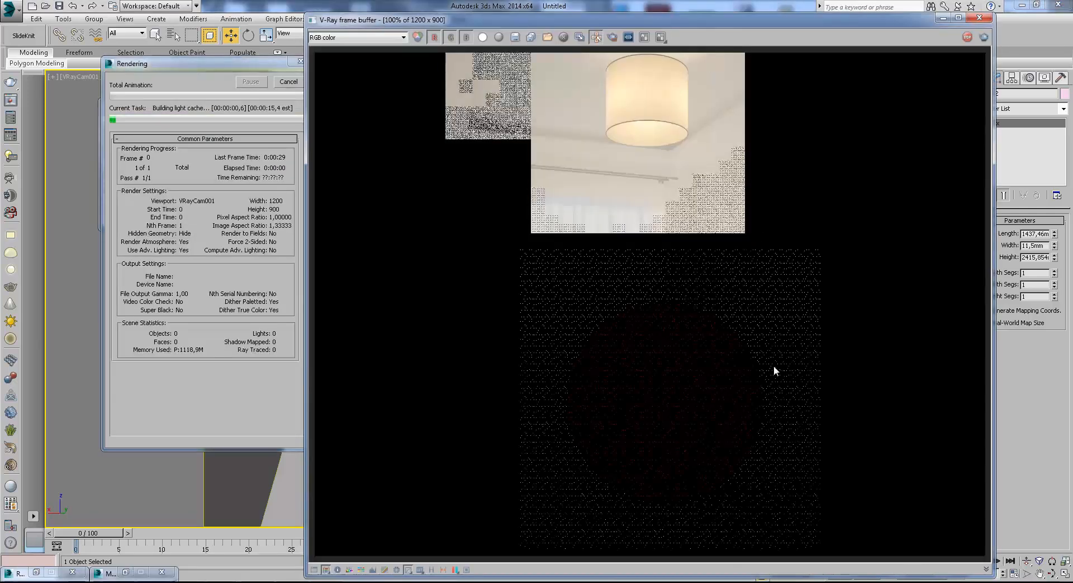
click(943, 19)
Shift and widen the render region to include the mirror box, run a brief test render and cancel it.
click(686, 36)
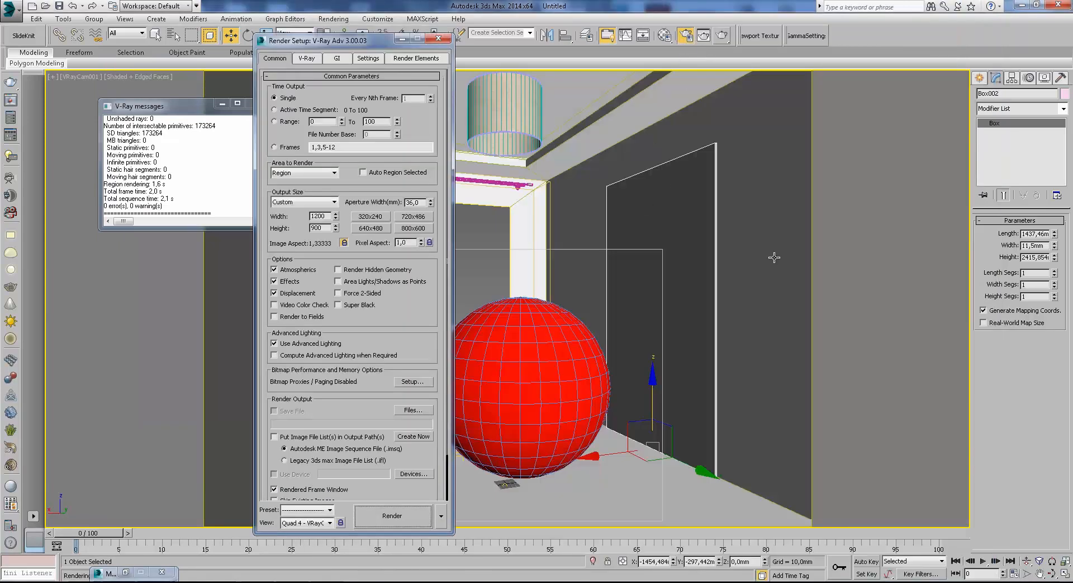
click(312, 174)
click(315, 197)
drag(665, 372, 749, 372)
click(722, 35)
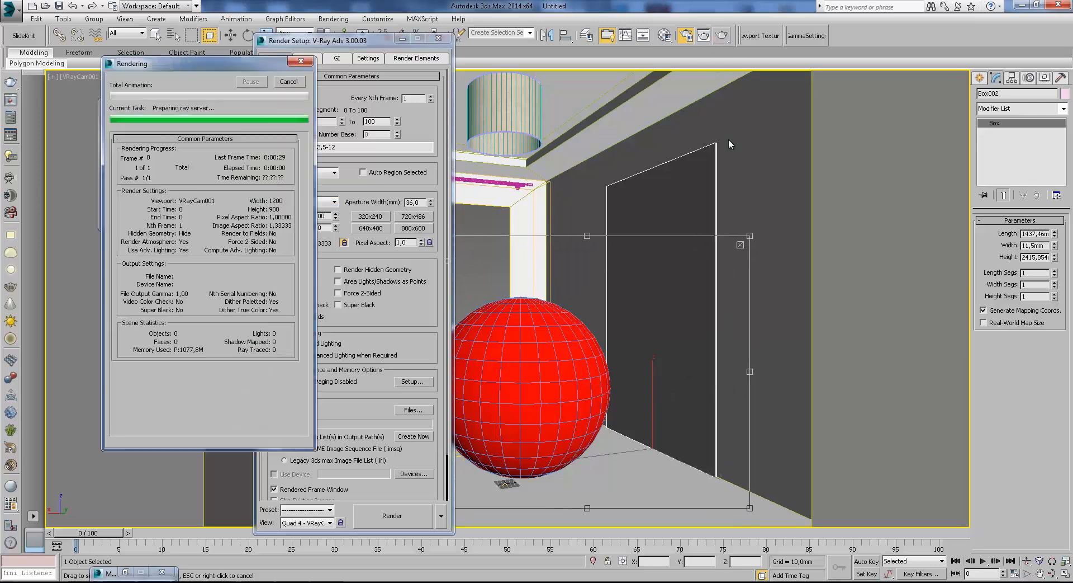
click(289, 82)
click(941, 17)
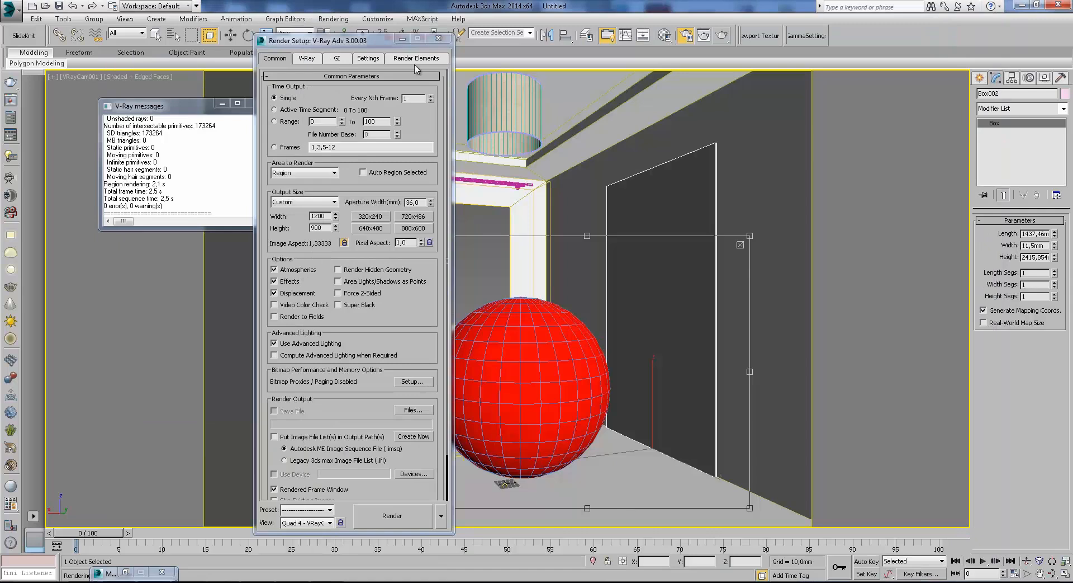
click(448, 41)
Move the mirror box along the side wall toward the camera to a Y position of about 252 mm.
click(229, 38)
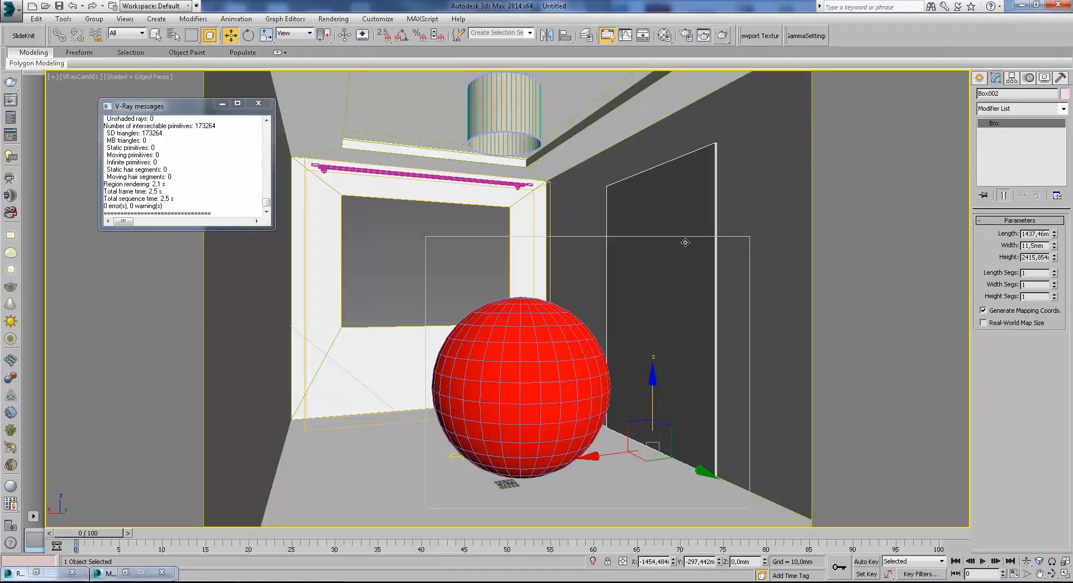
key(F3)
drag(681, 461, 729, 482)
key(F3)
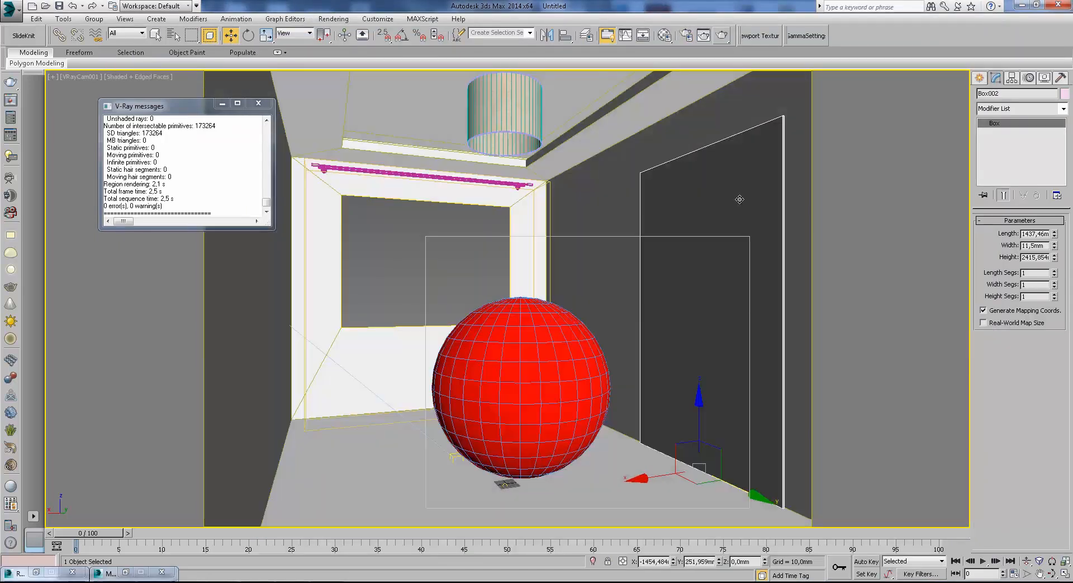
Set the render area to Region and widen the region toward the side wall so it covers the whole mirror box.
click(685, 37)
click(307, 174)
click(304, 198)
click(402, 39)
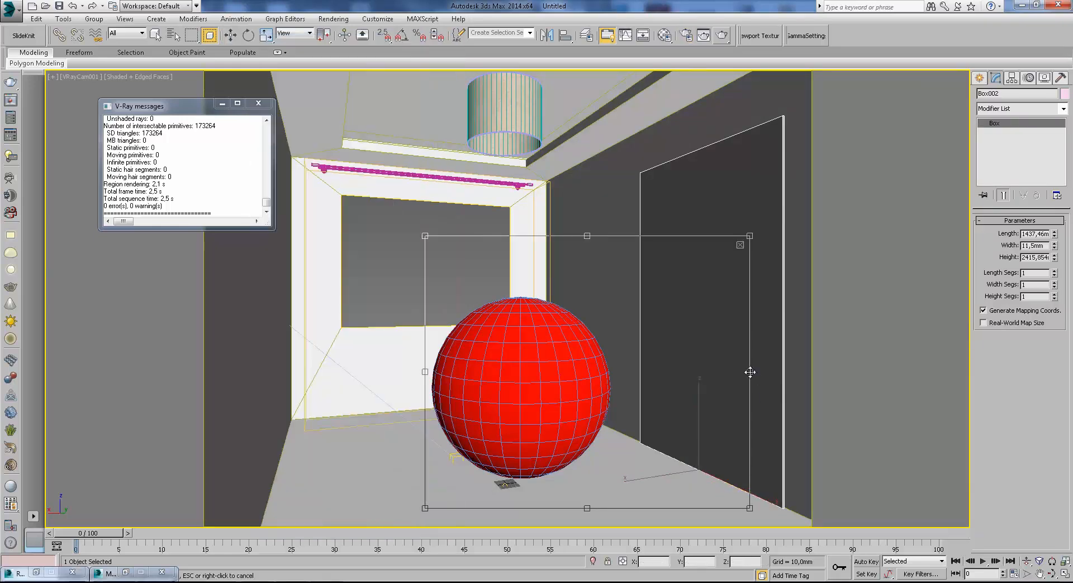
drag(748, 371, 810, 372)
drag(722, 437, 714, 438)
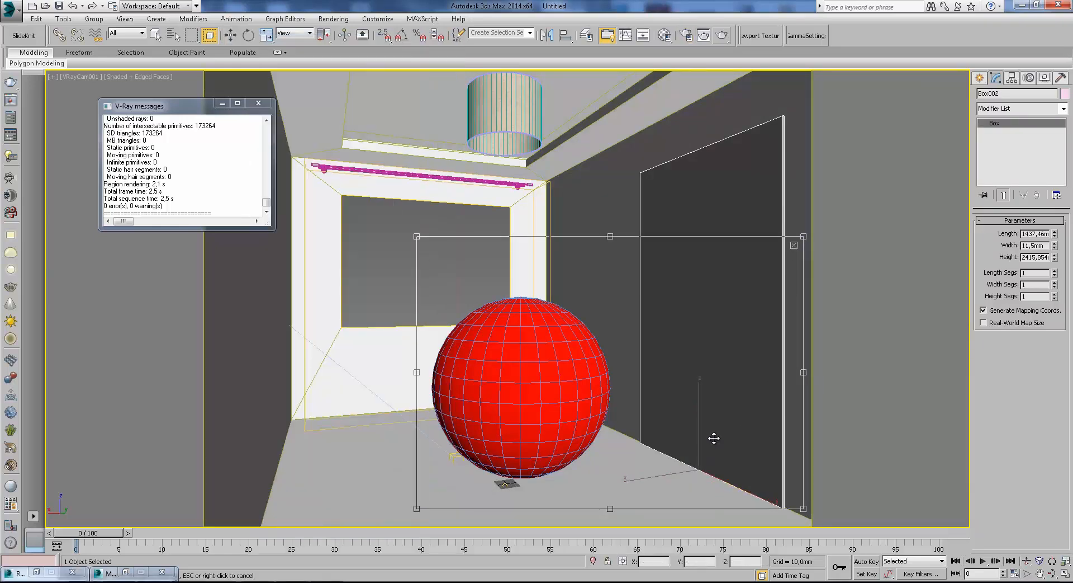
Run a partial test render of the region to check the sphere's mirror reflection, then cancel it and close the frame buffer.
click(722, 36)
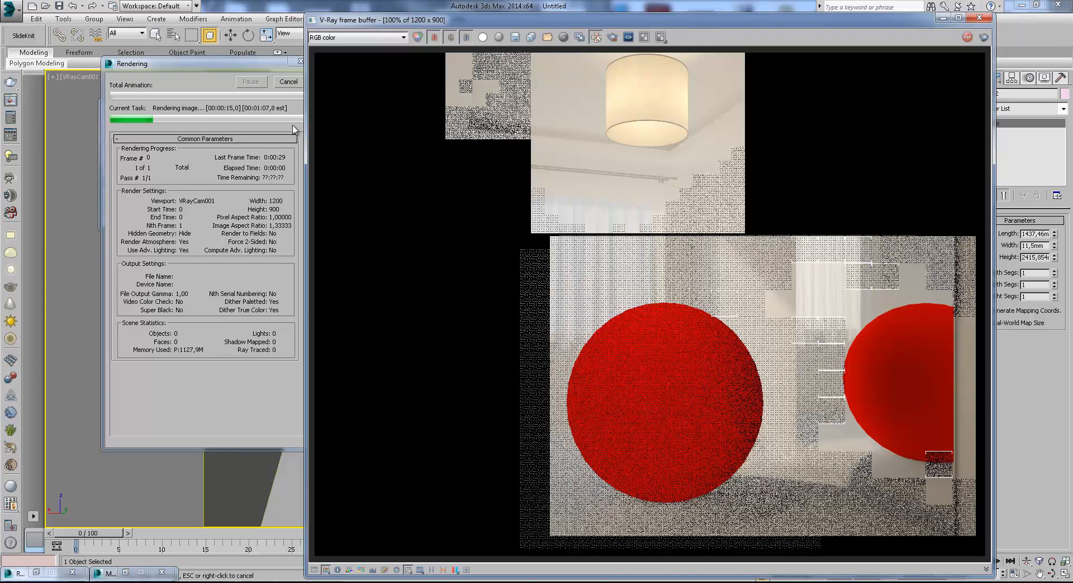
click(290, 82)
click(290, 82)
click(980, 17)
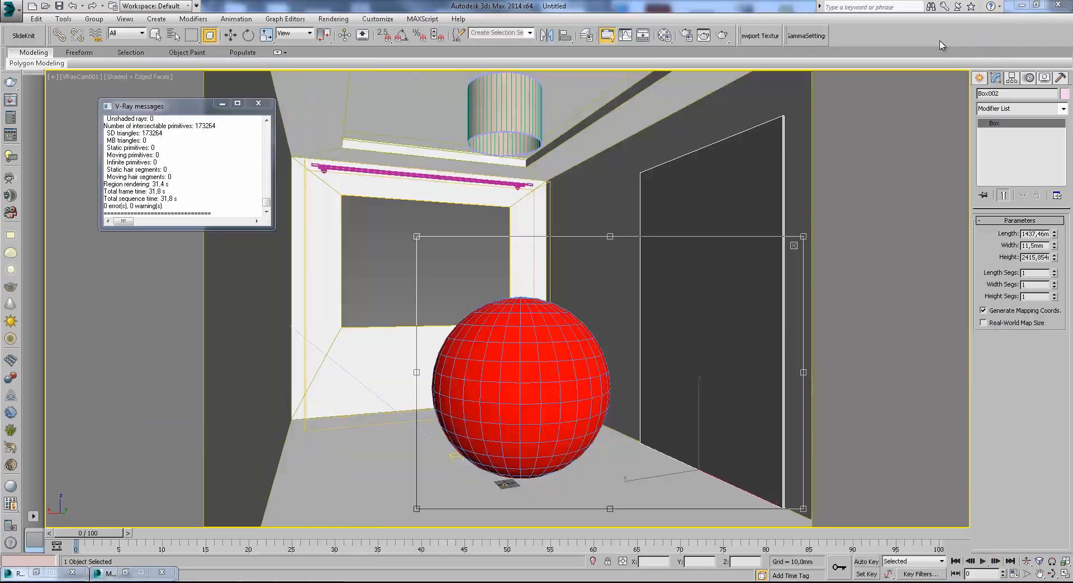
click(686, 35)
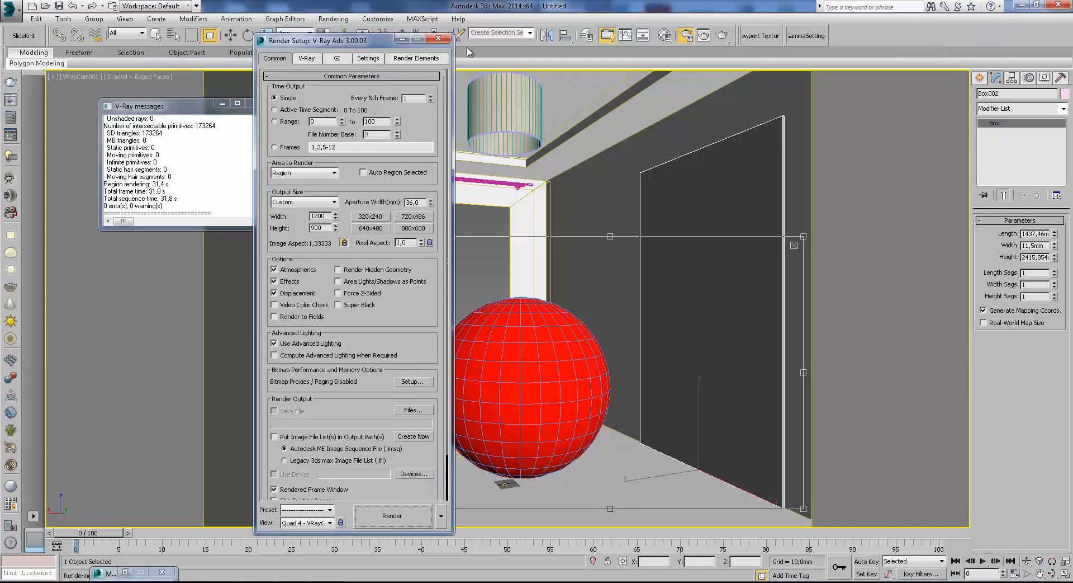
click(439, 38)
Add a VRayMtl as the Reflect mtl of the sphere's 10 - Default override material and give it a saturated green diffuse colour.
click(665, 35)
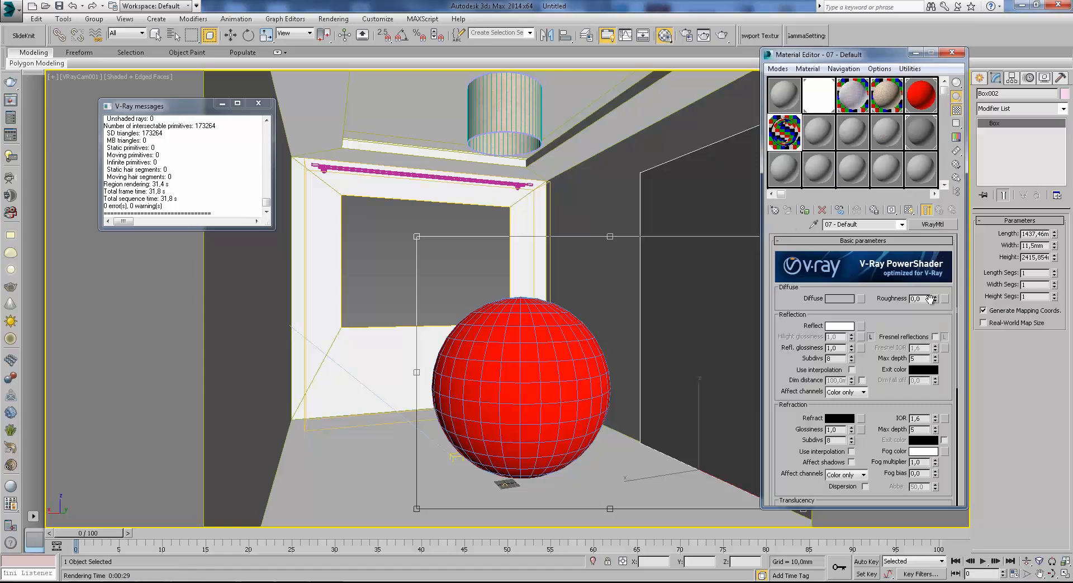
click(920, 100)
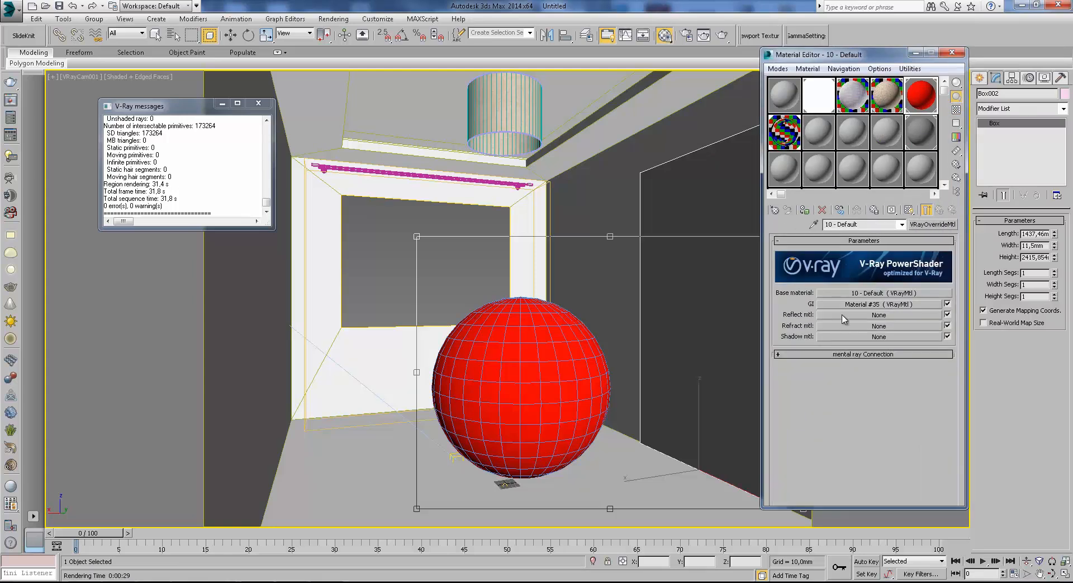
click(844, 319)
double_click(688, 273)
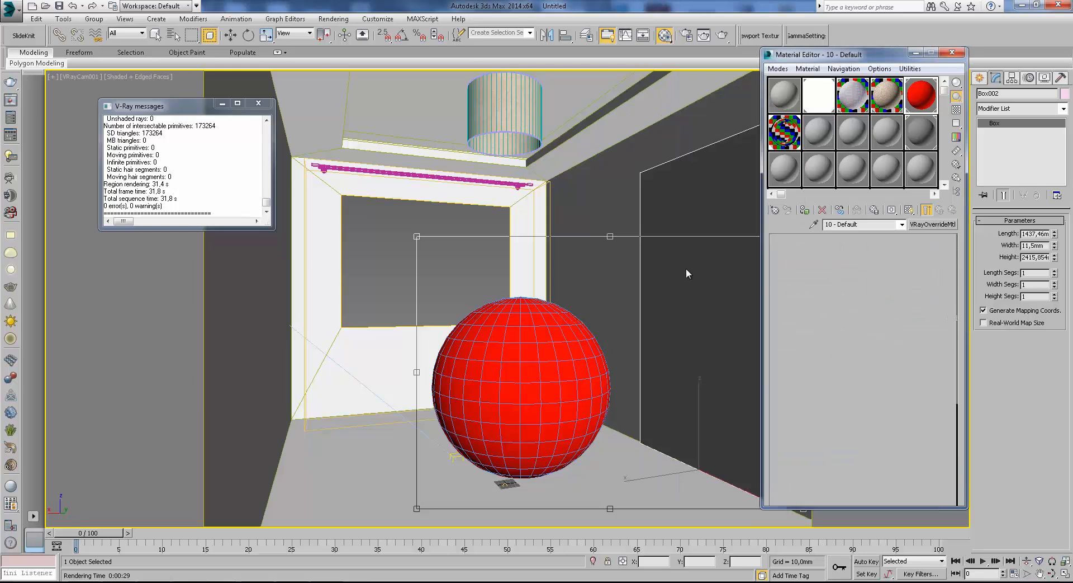
click(847, 299)
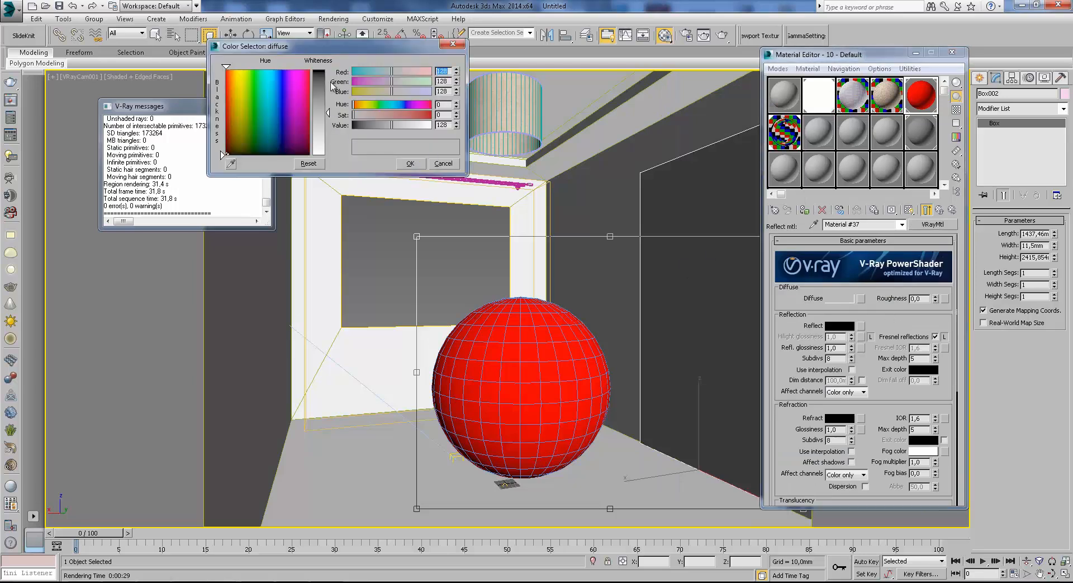
drag(410, 83, 442, 101)
drag(357, 115, 431, 114)
click(410, 163)
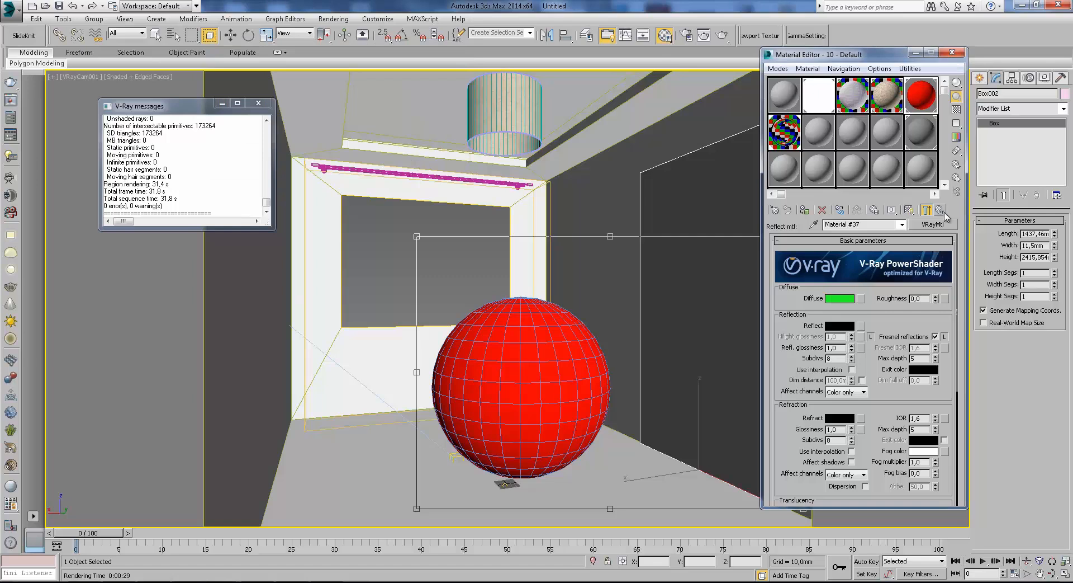
Test render the region to check the overridden sphere colour in the mirror, then cancel it and close the frame buffer.
click(722, 35)
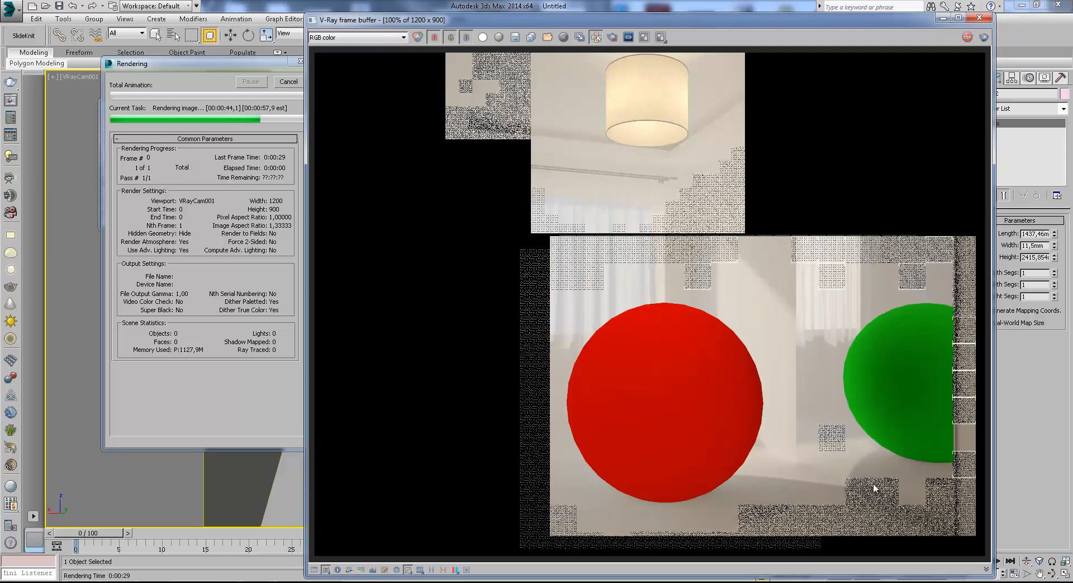
click(287, 82)
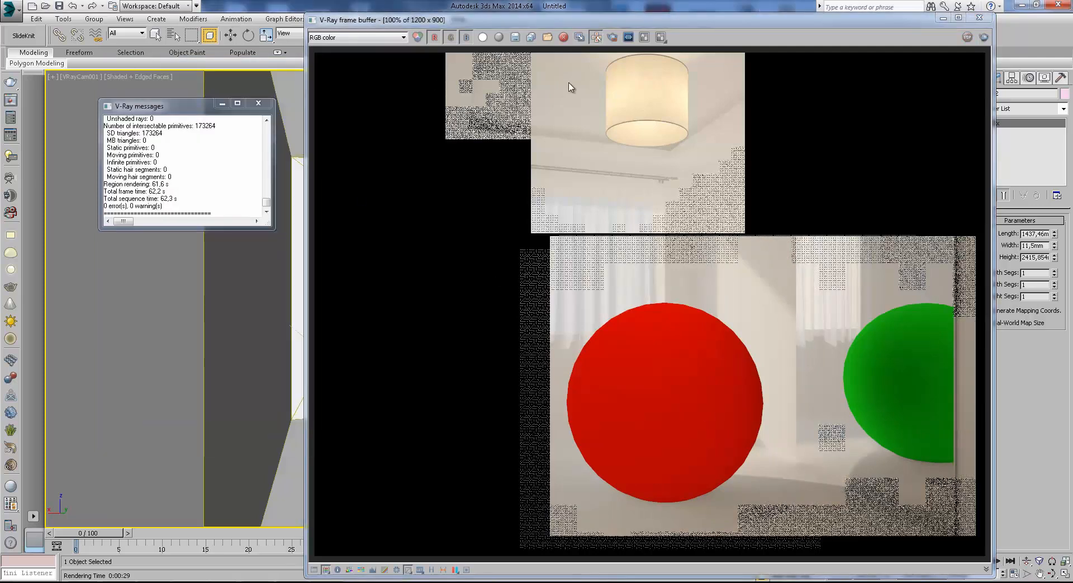
click(979, 18)
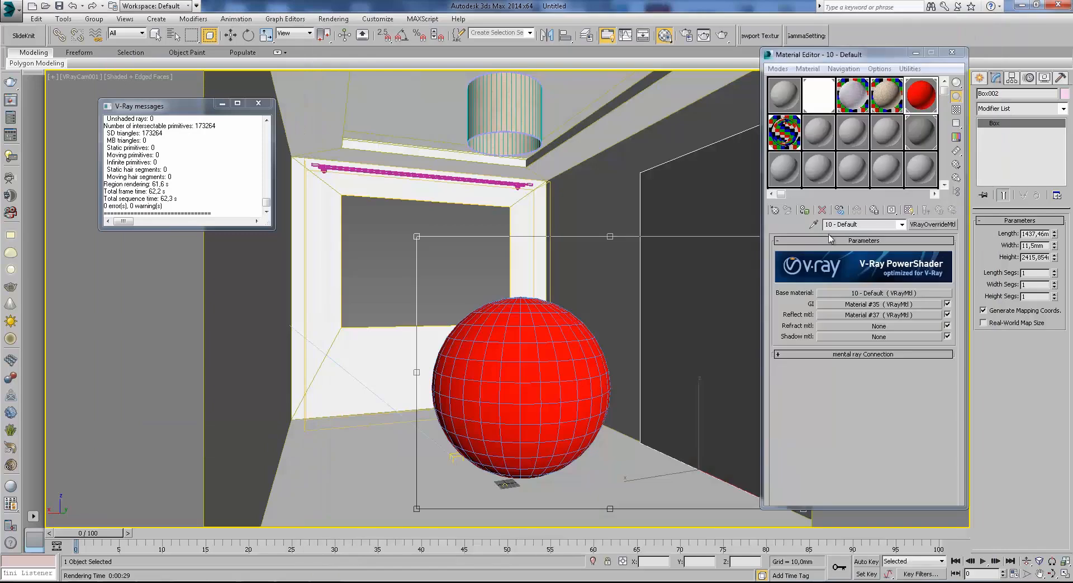
In the Top wireframe view, clone the mirror box as one independent copy and place it behind the sphere's lamp area at about X -28 mm, Y 791 mm.
click(953, 53)
key(t)
key(F3)
click(231, 35)
scroll(554, 318, down, 4)
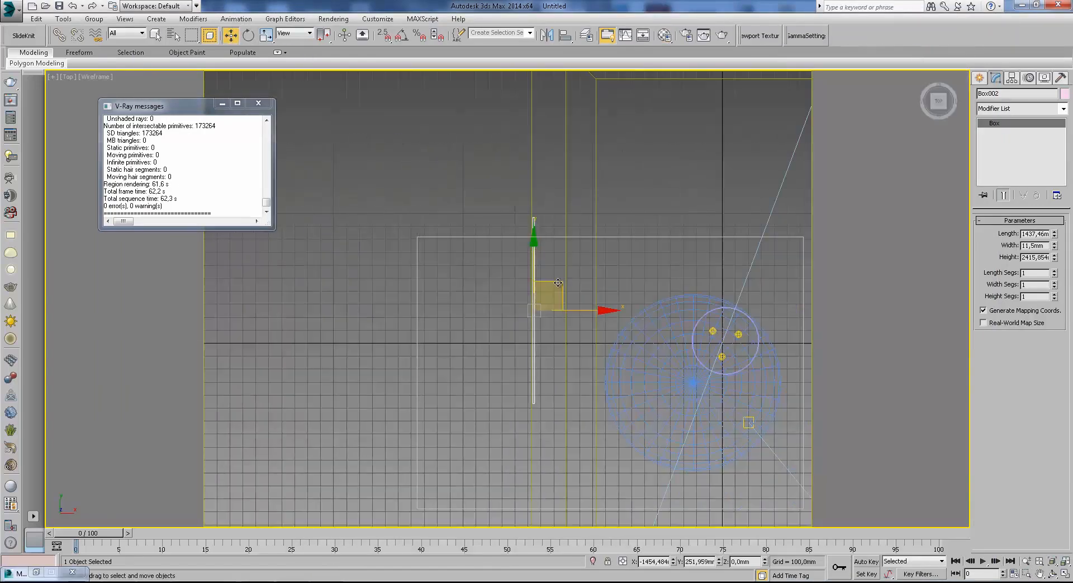
shift+drag(557, 288, 741, 225)
click(478, 261)
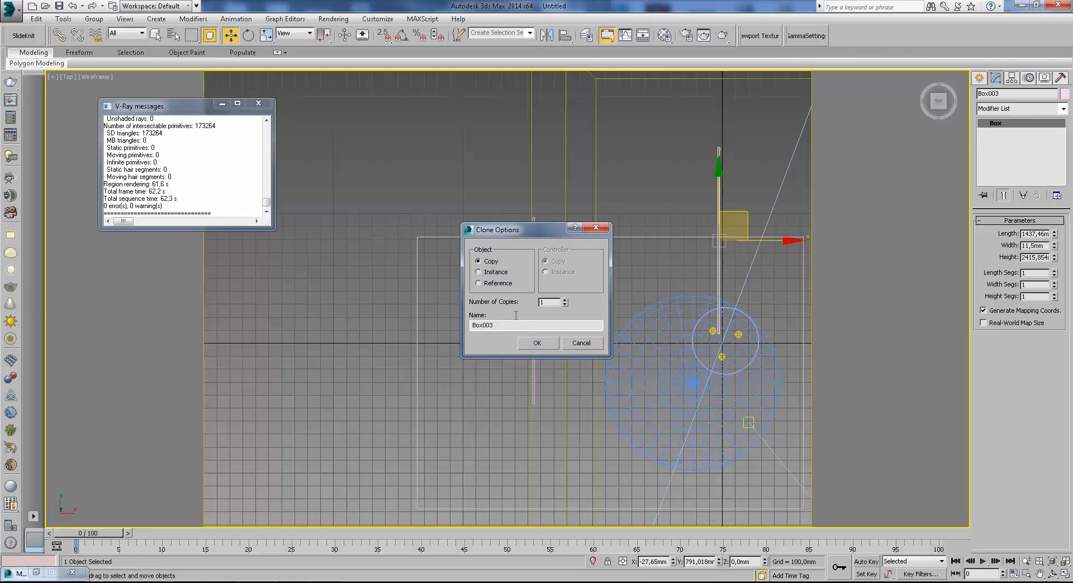
click(537, 342)
Rotate the box copy to face the camera and shift it sideways in front of the sphere in the camera view.
key(e)
drag(751, 184, 807, 400)
key(c)
key(F3)
key(w)
key(F3)
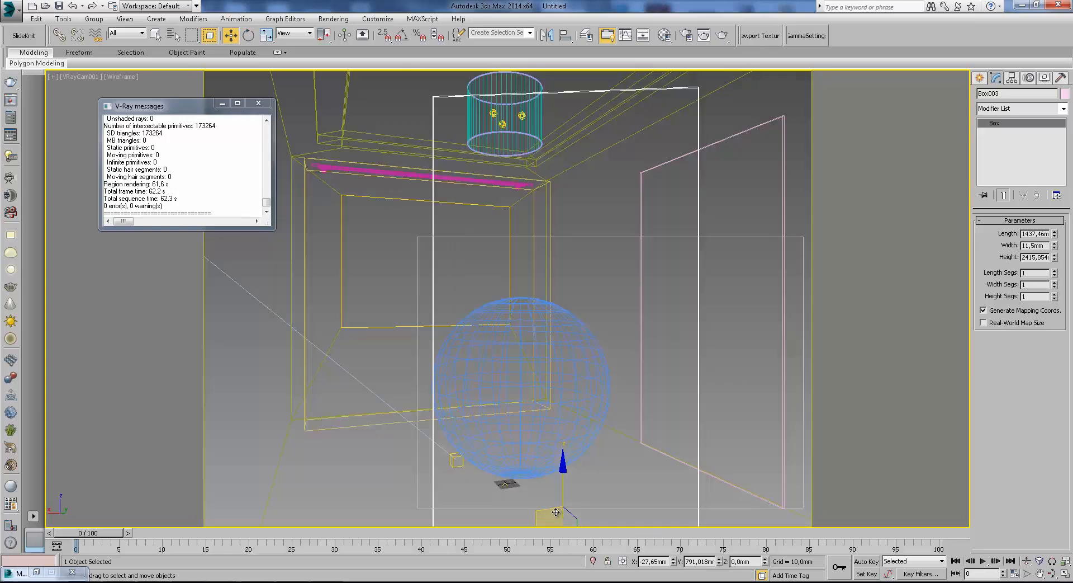
drag(556, 511, 637, 493)
Shorten the box copy's length to about 790.6 mm and position it over half of the sphere at about X -205 mm, Z 78 mm.
key(F3)
drag(1055, 235, 1051, 254)
mouse_move(613, 488)
mouse_down()
mouse_move(566, 491)
mouse_move(575, 489)
mouse_up()
key(F3)
key(F3)
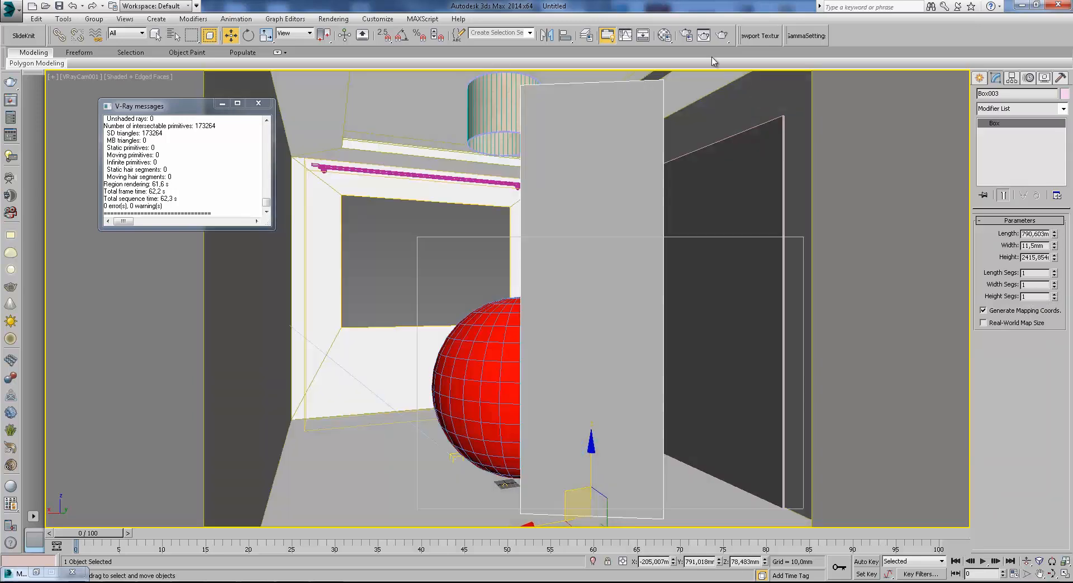
Copy mirror material 07 - Default into the next sample slot, set its refraction colour to 233, and enable Fresnel reflections.
click(665, 36)
click(829, 132)
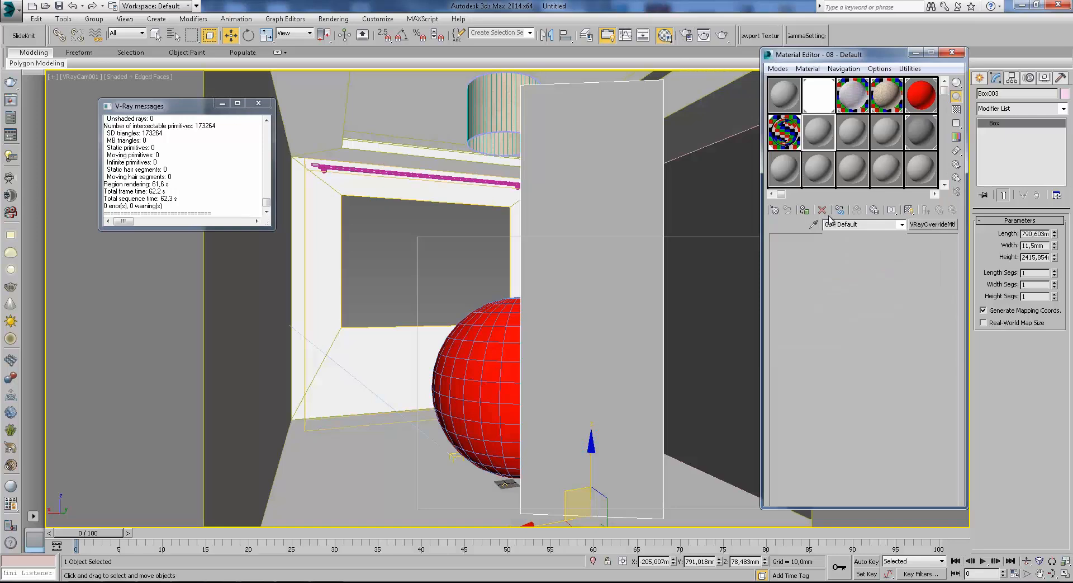
click(835, 422)
mouse_move(320, 148)
mouse_down()
mouse_move(376, 167)
mouse_move(327, 148)
mouse_up()
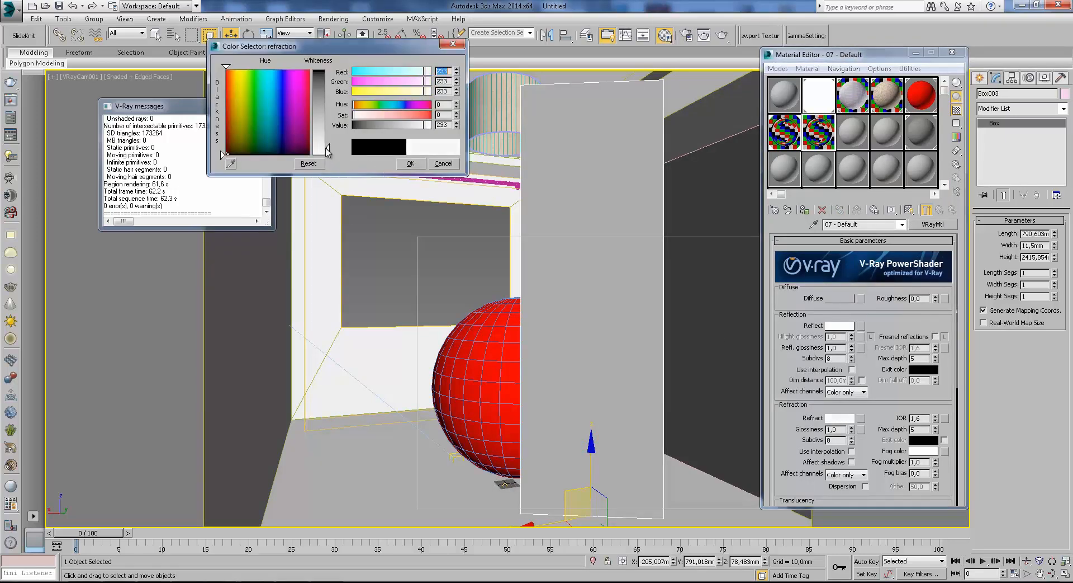
click(410, 163)
click(935, 336)
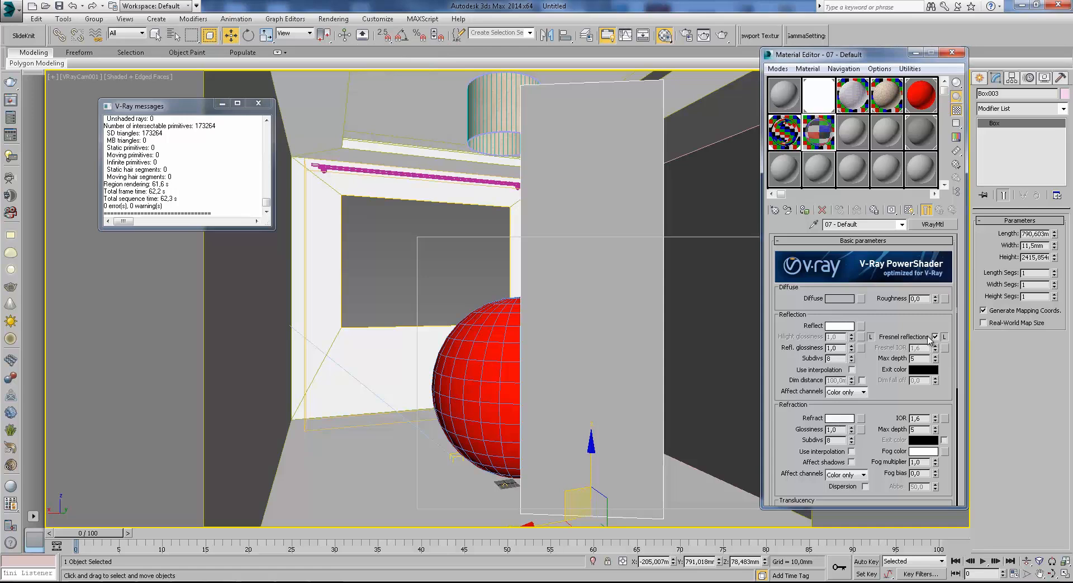
Assign the glass material to the box copy under a new name, and reduce the box height to about 1667 mm.
click(805, 211)
click(507, 288)
click(538, 337)
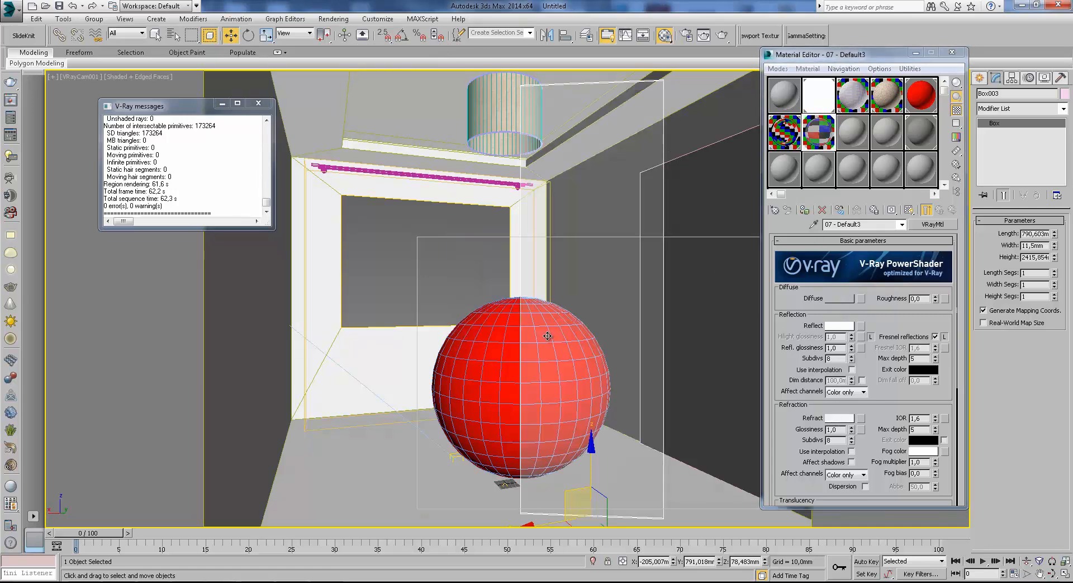
drag(1054, 258, 1054, 273)
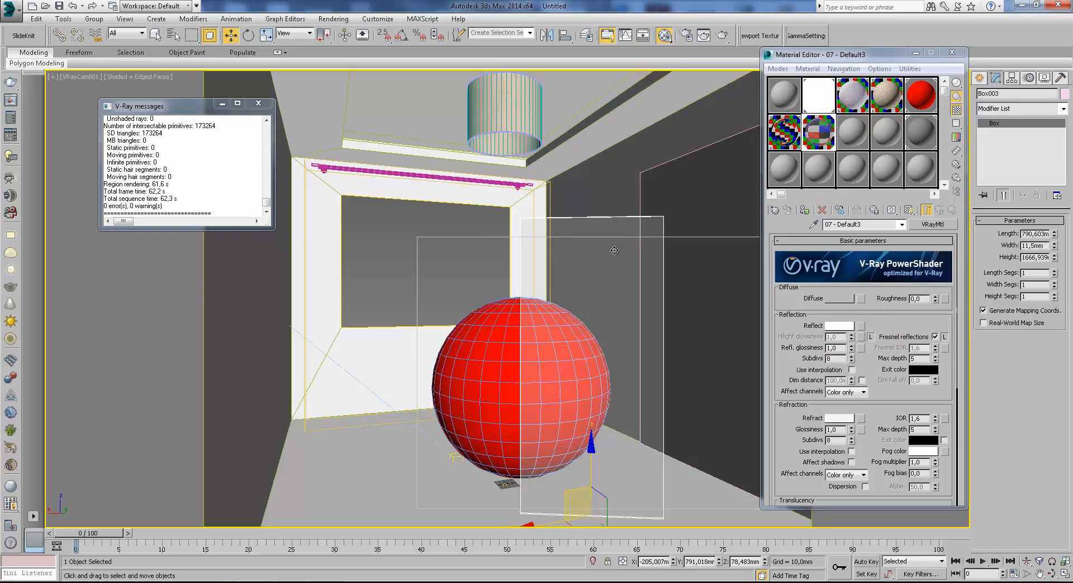
click(259, 103)
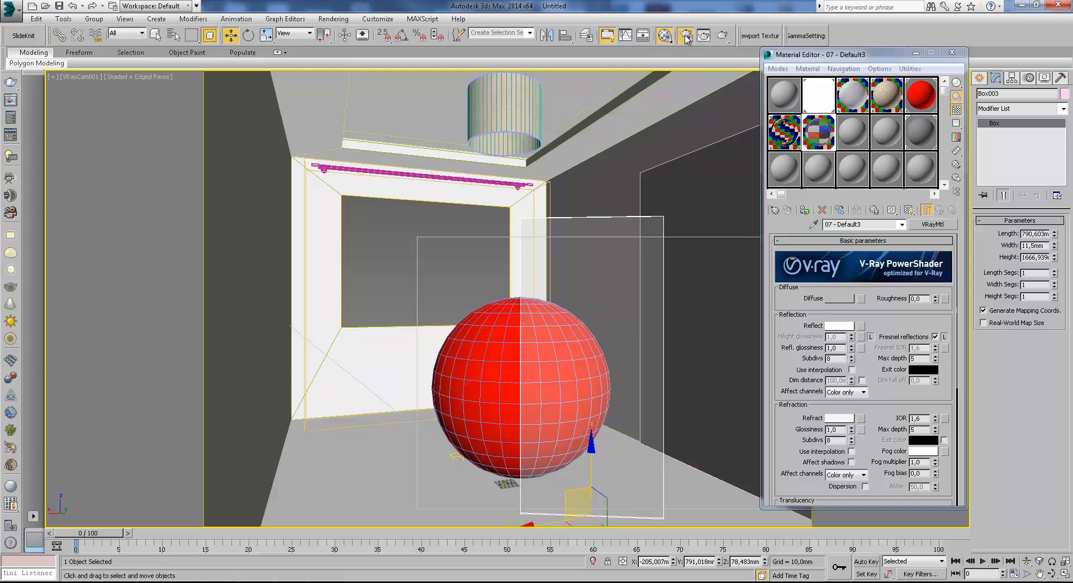
click(297, 175)
click(309, 188)
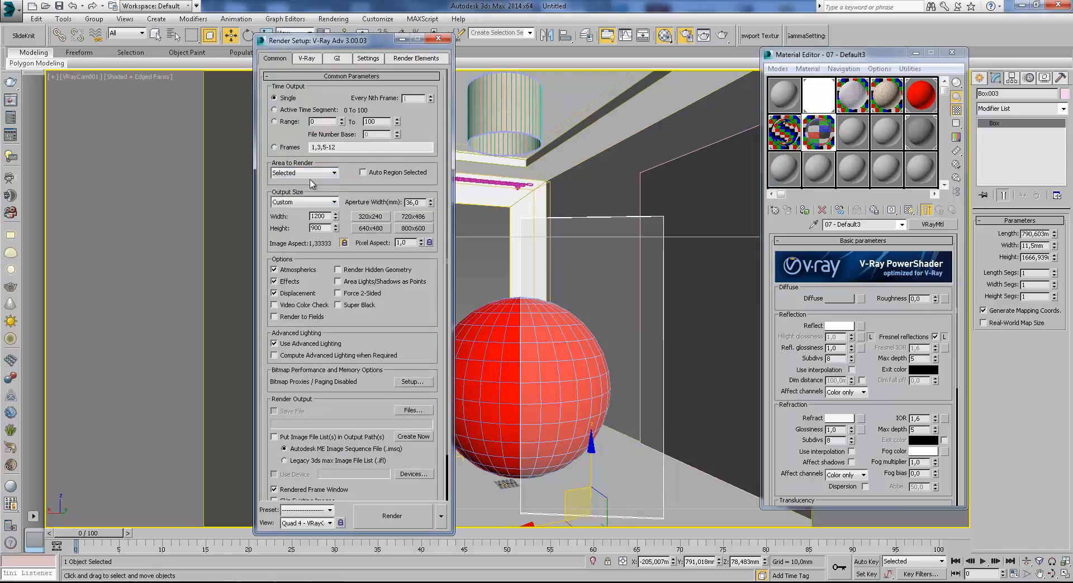
click(399, 39)
drag(839, 54, 953, 61)
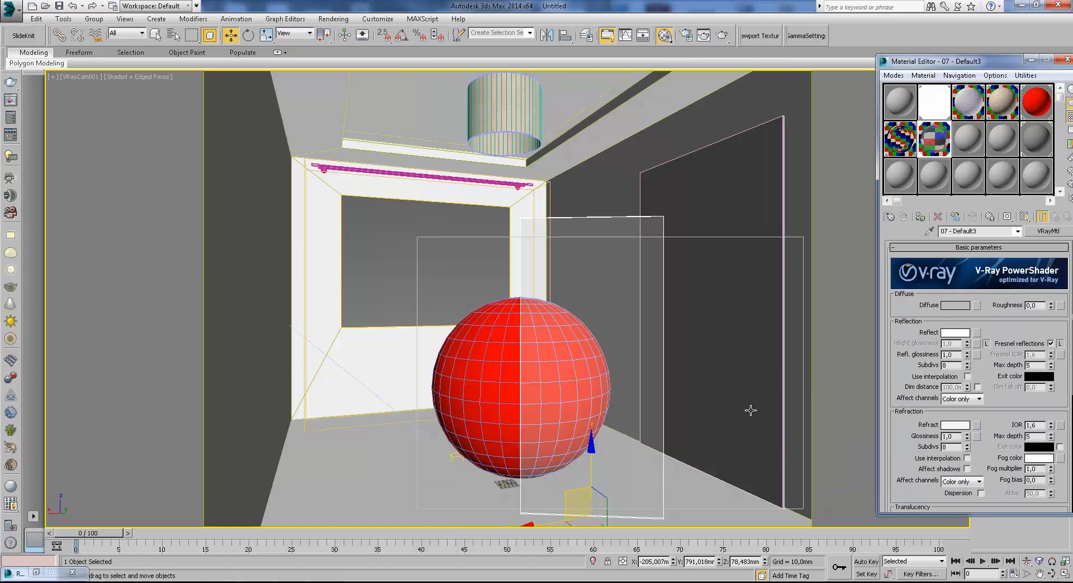
Set the render area to Region and narrow the region so it ends just past the glass panel, leaving out the mirror.
click(686, 36)
click(304, 172)
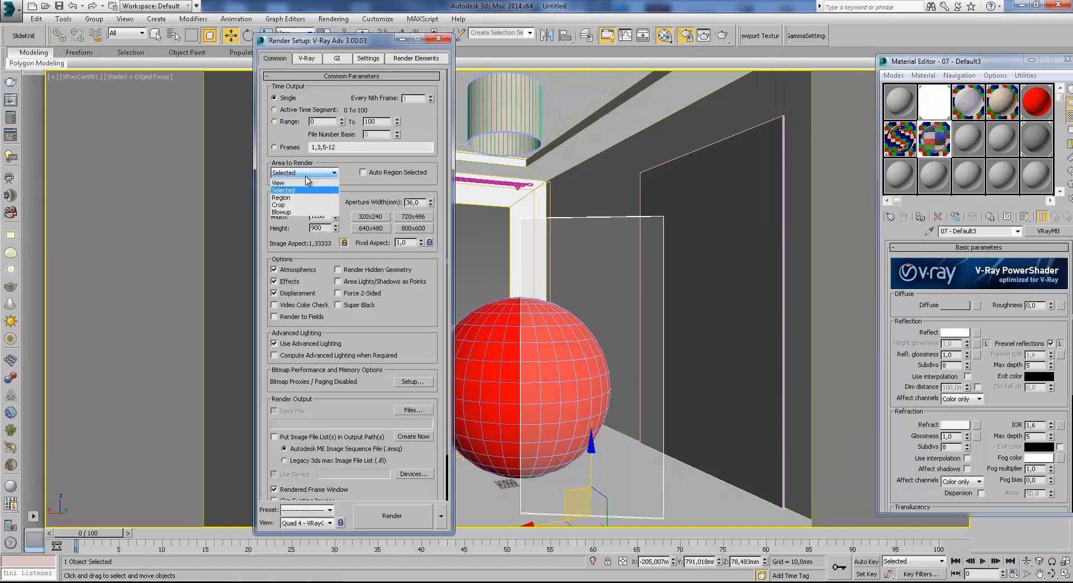
click(309, 197)
click(403, 39)
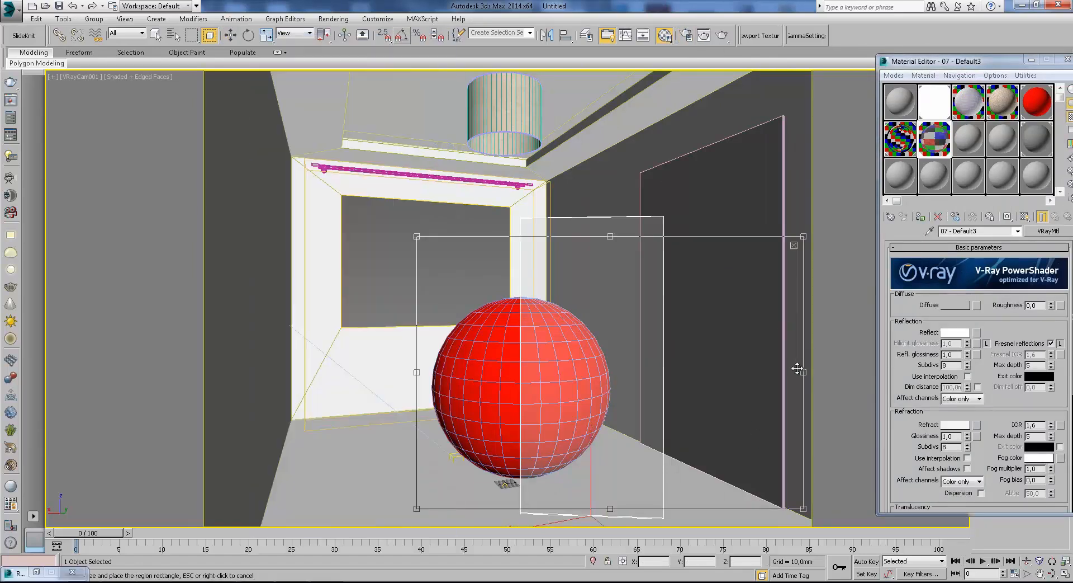
drag(803, 372, 675, 361)
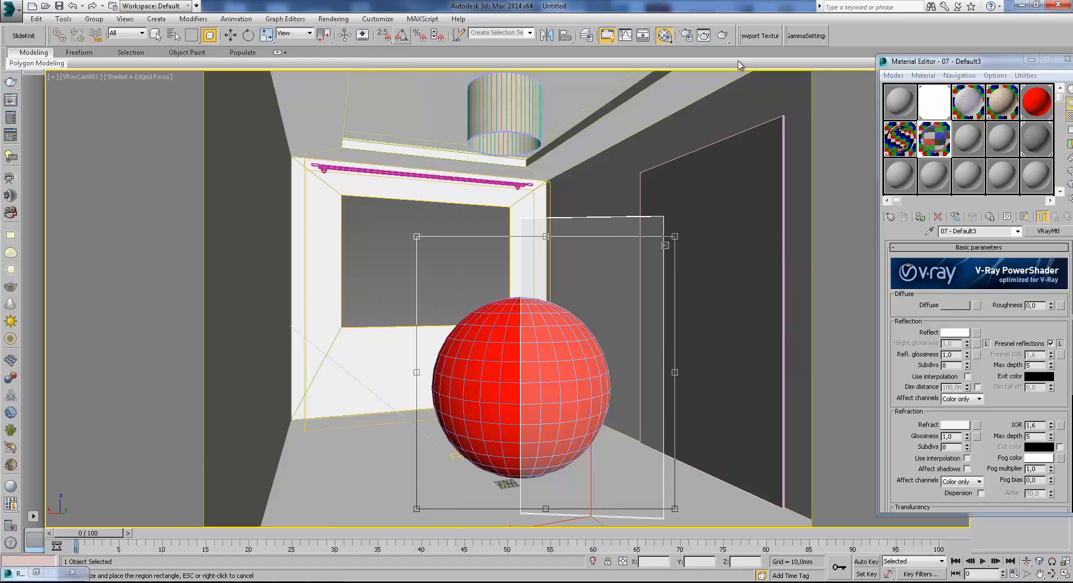
Start a test render of the sphere behind the glass panel, cancel it during the light cache, and hide the frame buffer.
click(722, 35)
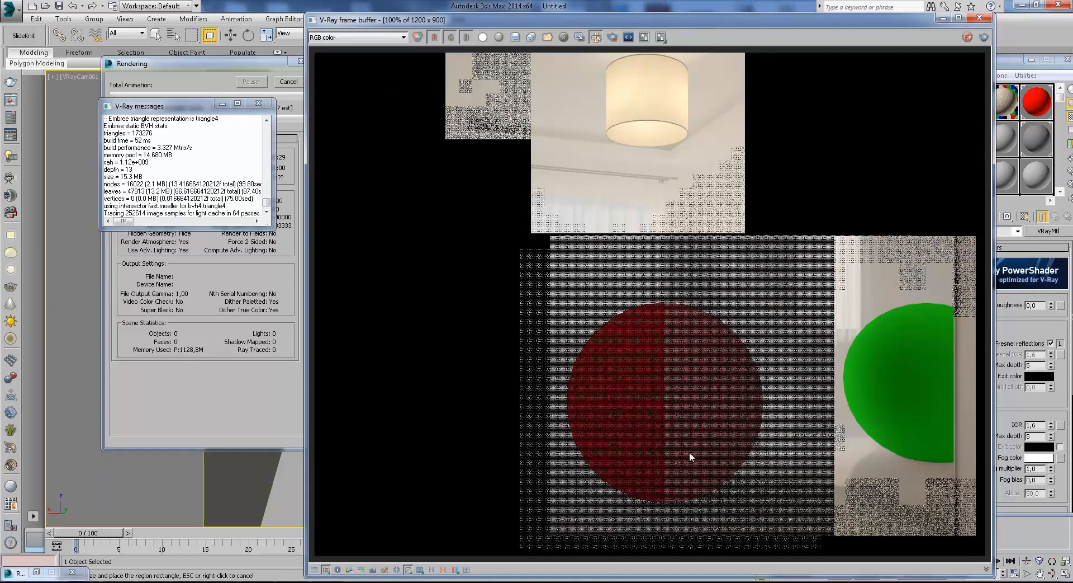
click(258, 104)
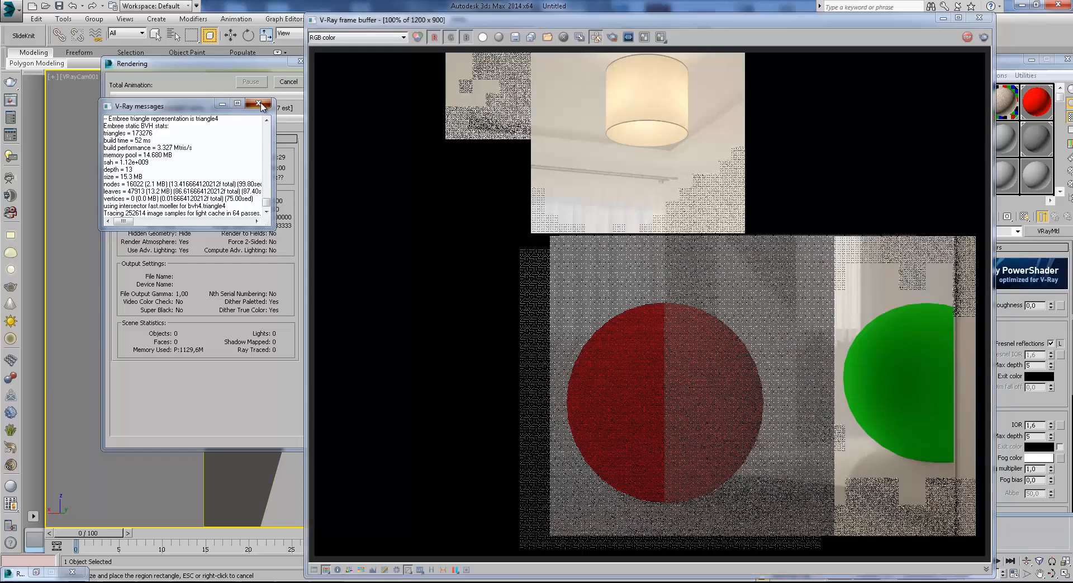
click(289, 83)
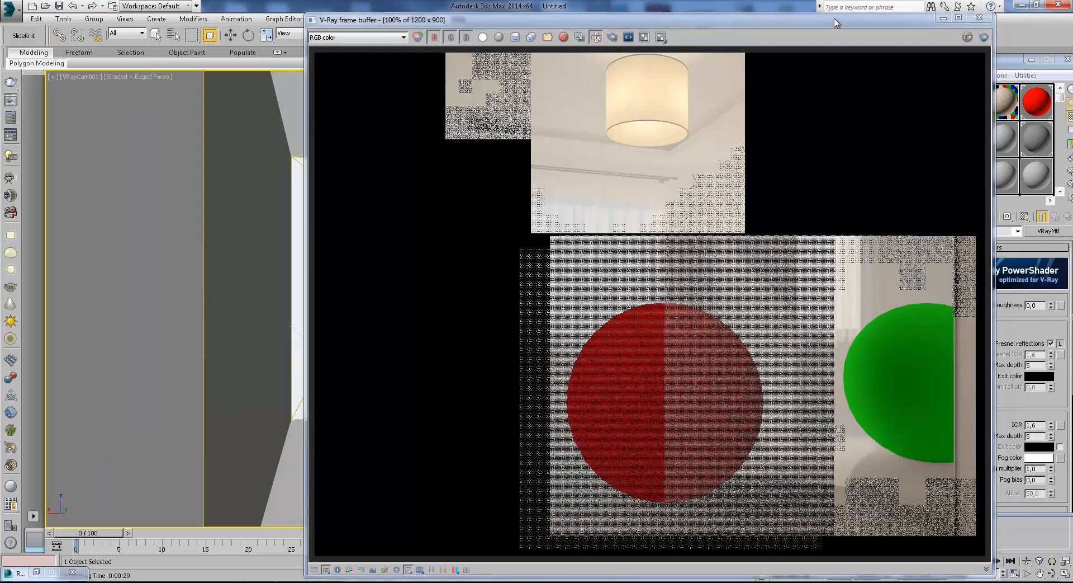
click(943, 18)
Copy the green Reflect mtl of the 10 - Default override material into its Refract mtl slot as an independent copy.
drag(963, 61, 820, 57)
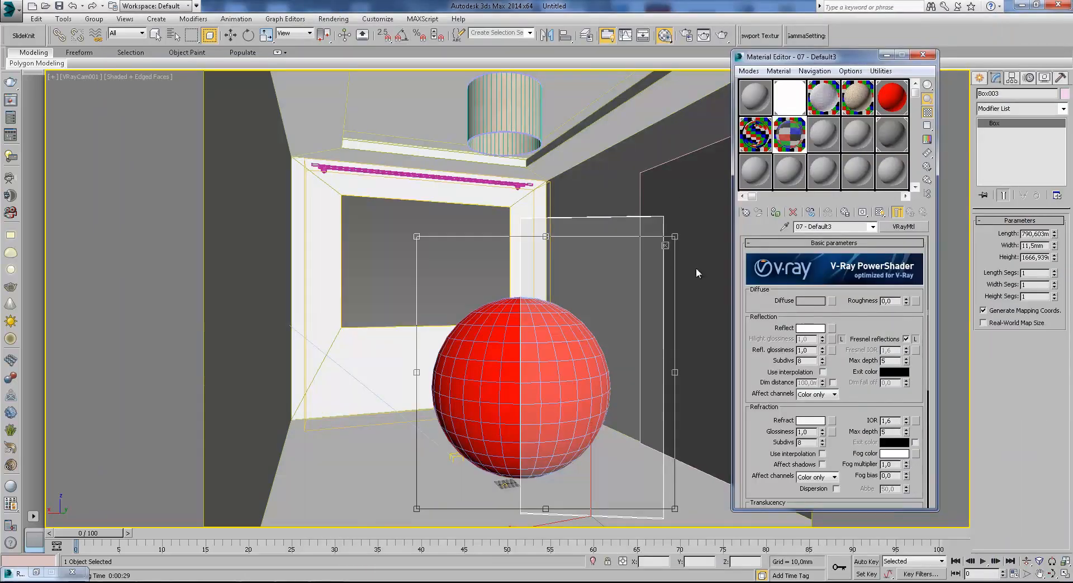
click(891, 100)
drag(850, 317, 852, 329)
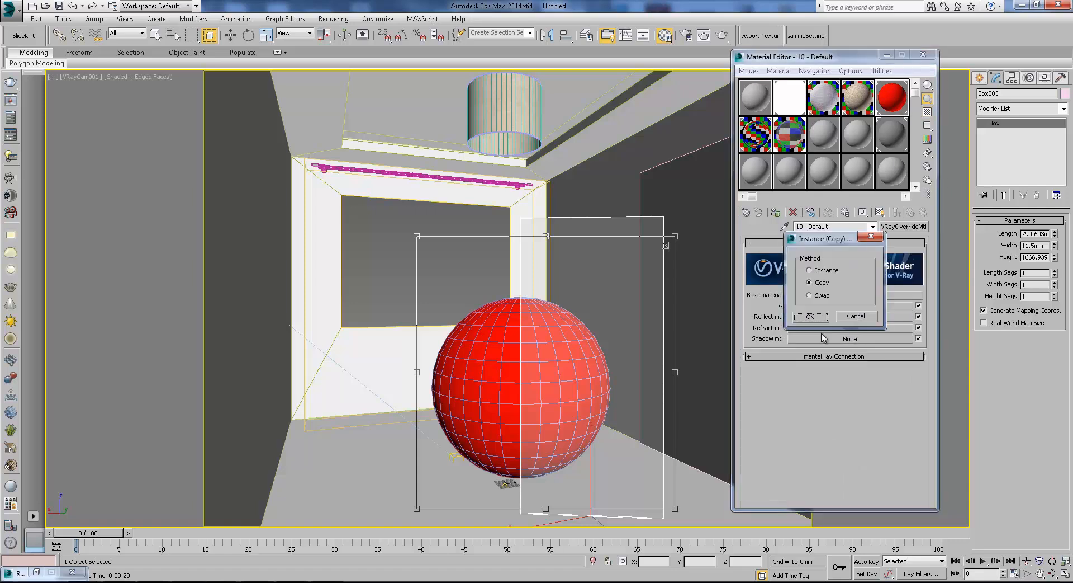
click(812, 317)
Set the diffuse colour of the copied material in the Refract mtl slot to yellow and return to the override material.
click(850, 327)
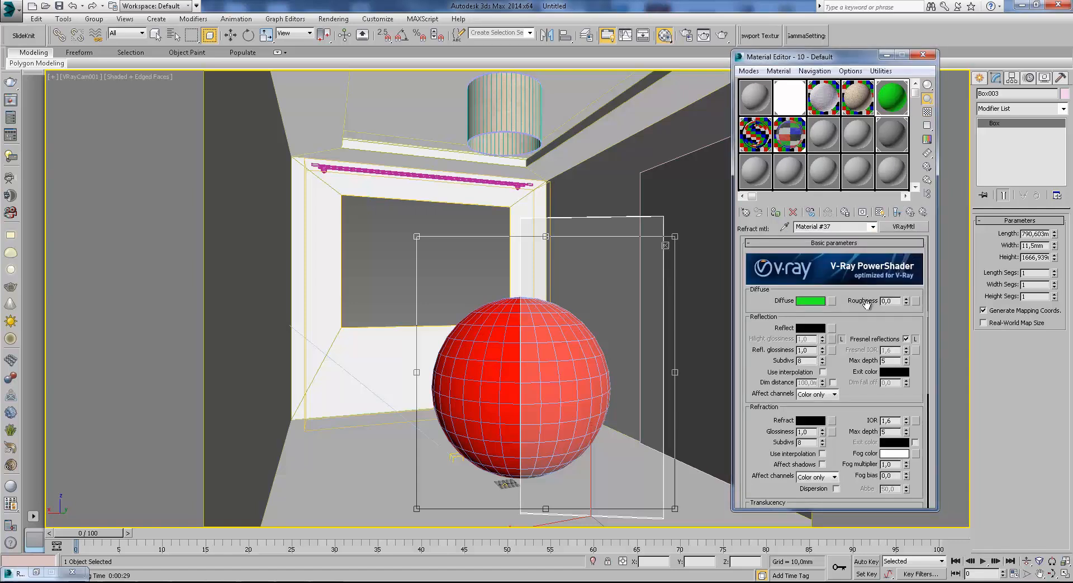
click(810, 300)
mouse_move(260, 67)
mouse_down()
mouse_move(299, 68)
mouse_move(325, 102)
mouse_up()
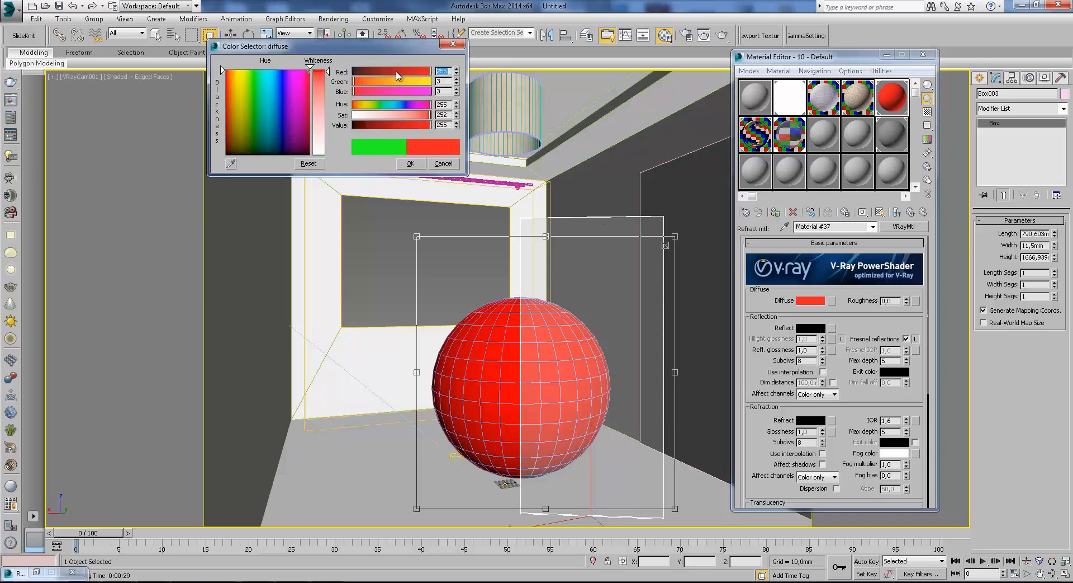
drag(394, 105, 379, 105)
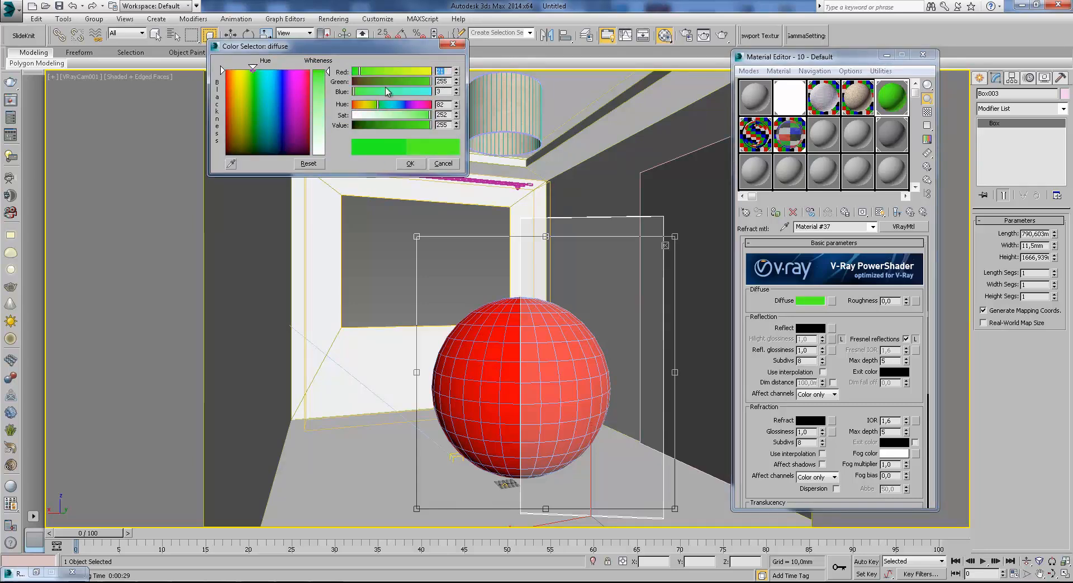
drag(412, 74, 442, 74)
click(409, 166)
click(911, 212)
click(911, 212)
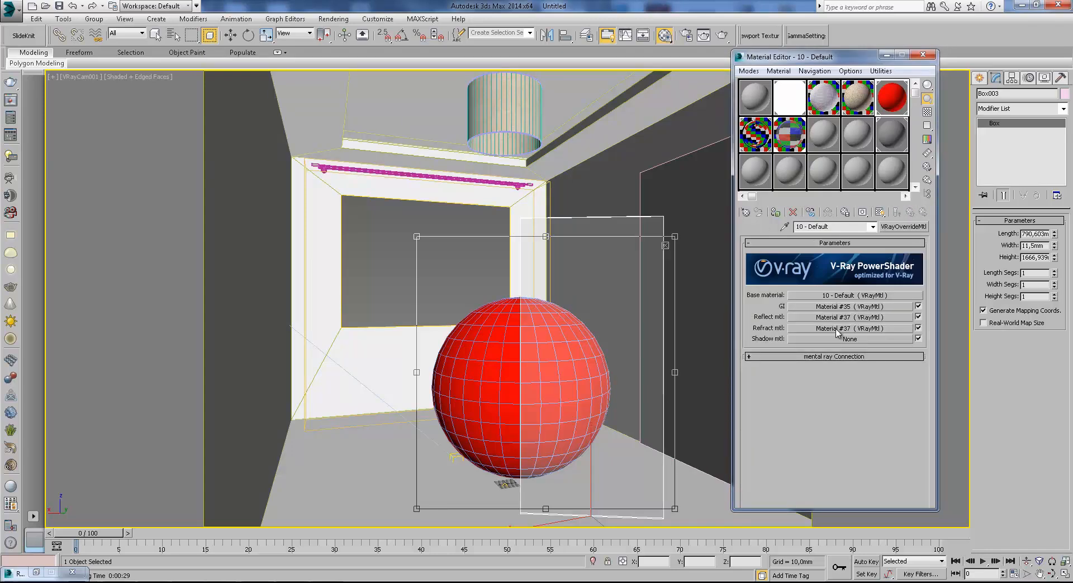
click(816, 329)
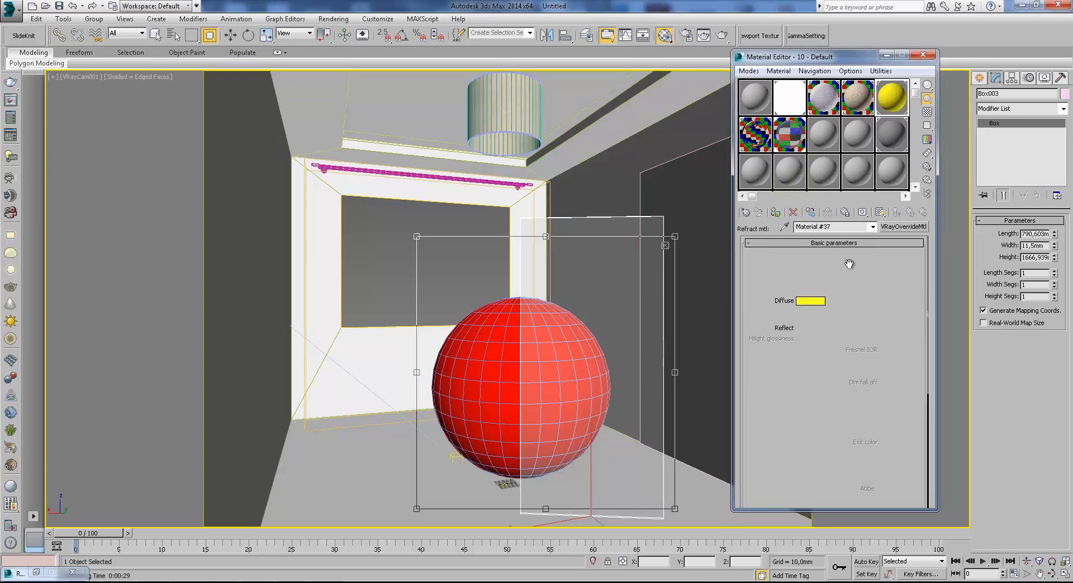
click(911, 212)
Test-render the region to compare the sphere's direct, refracted and mirrored colours, cancel the render and hide the frame buffer.
click(721, 38)
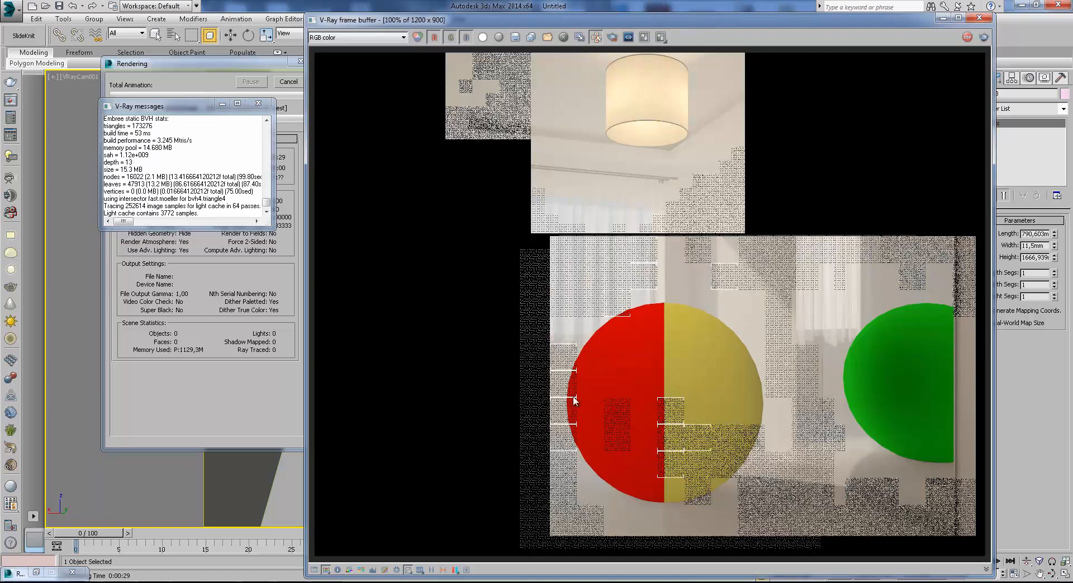
click(258, 103)
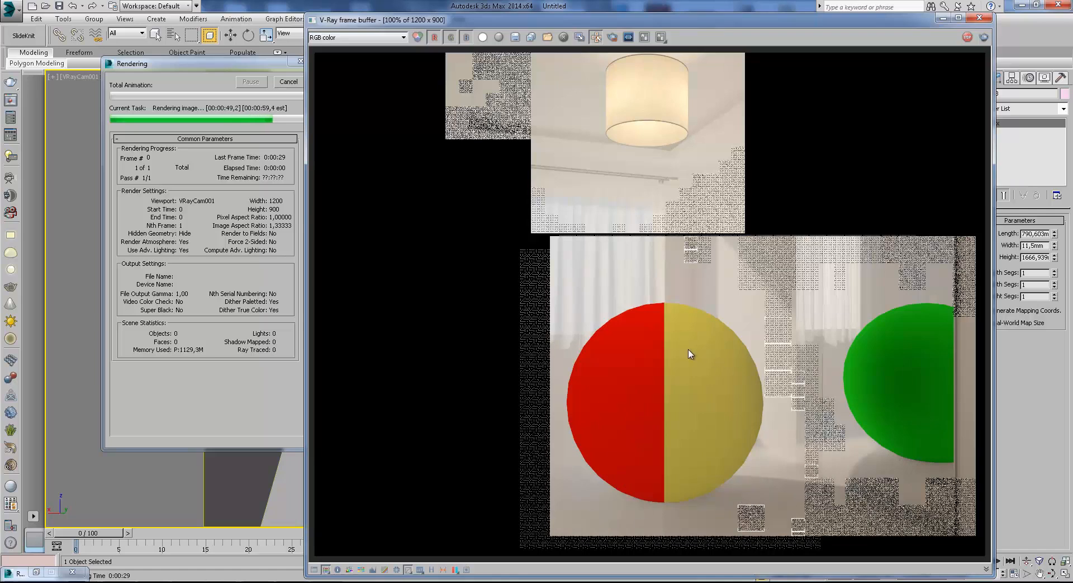
click(297, 84)
click(297, 82)
click(943, 17)
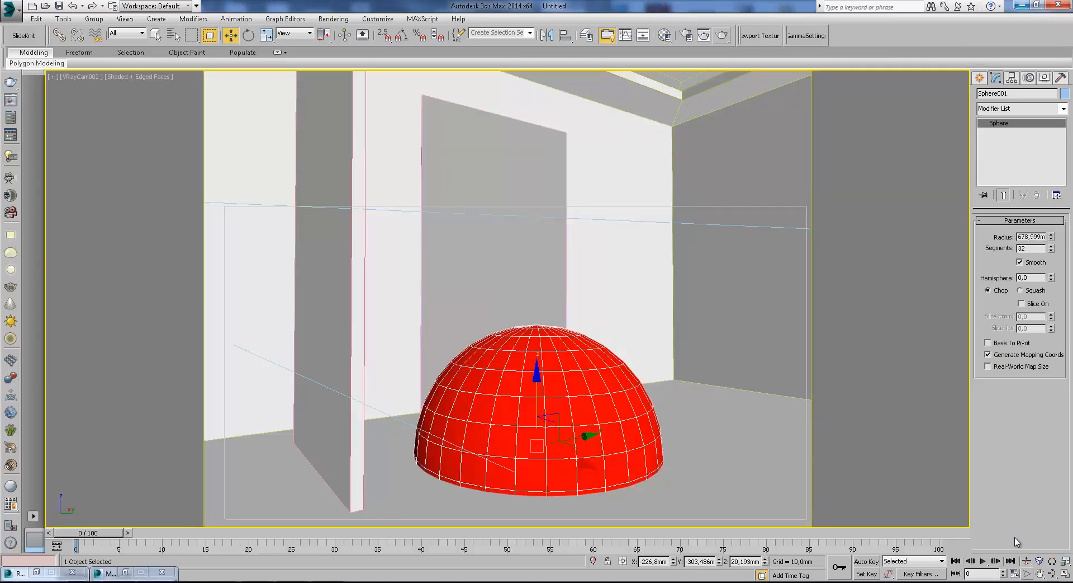
Lower the sphere slightly to about Z 12 mm and test-render the VRayCam002 view, cancelling it and closing the frame buffer.
mouse_move(539, 403)
mouse_down()
mouse_move(528, 278)
mouse_move(545, 390)
mouse_up()
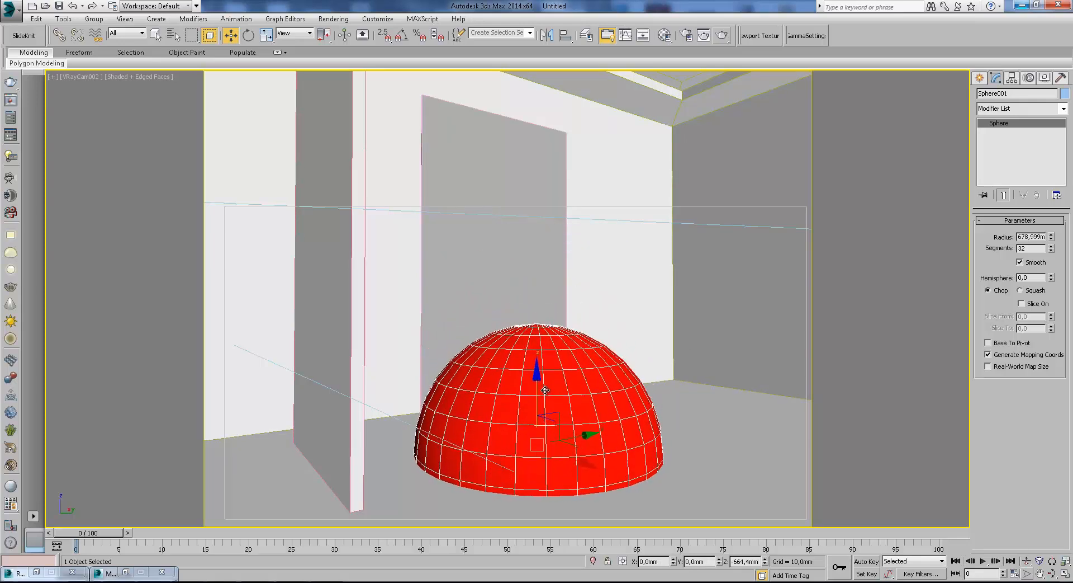
click(723, 35)
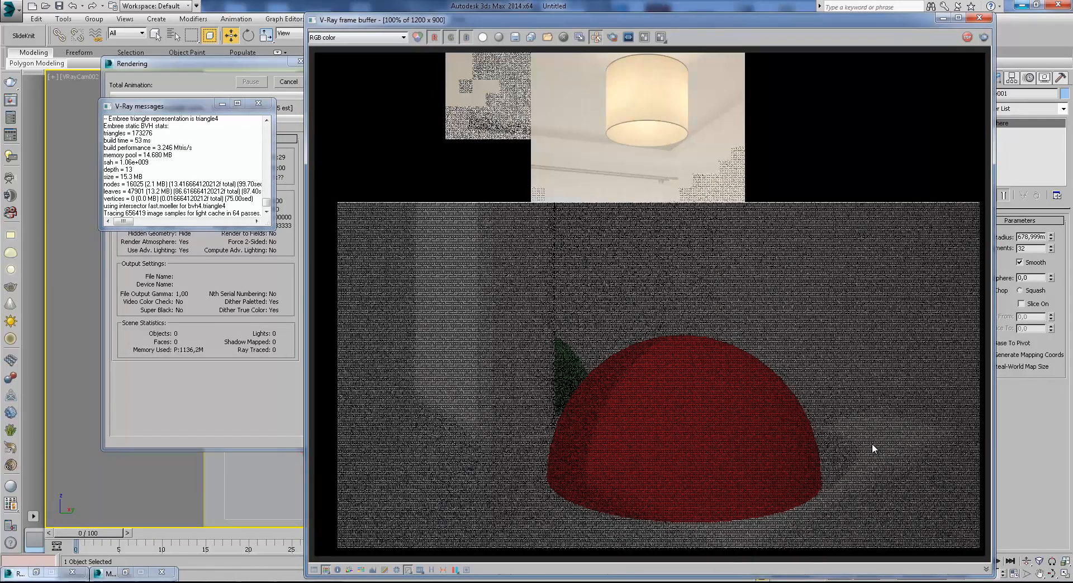
click(259, 103)
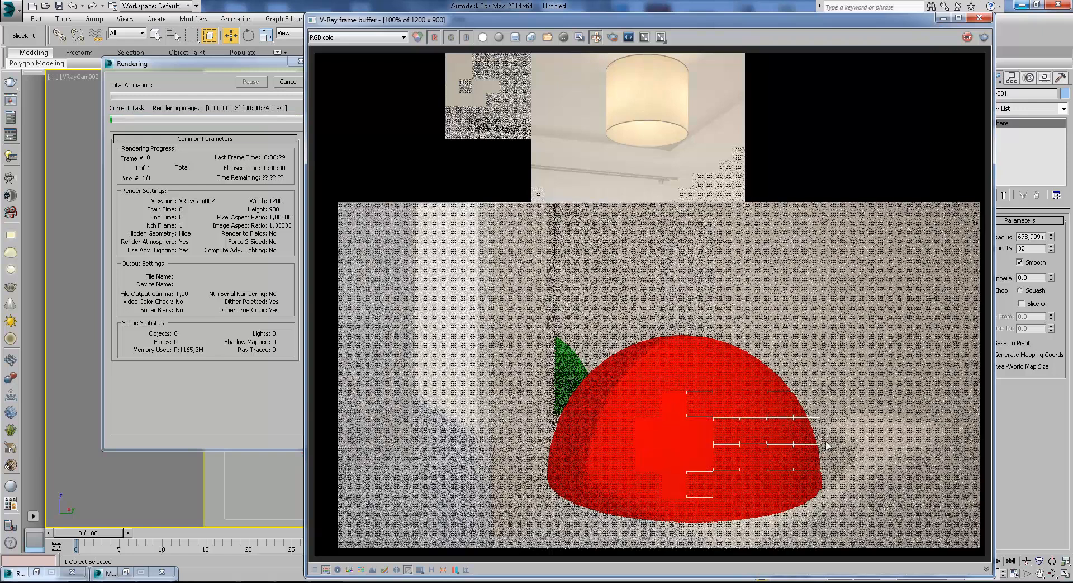
scroll(833, 466, up, 1)
scroll(834, 466, down, 1)
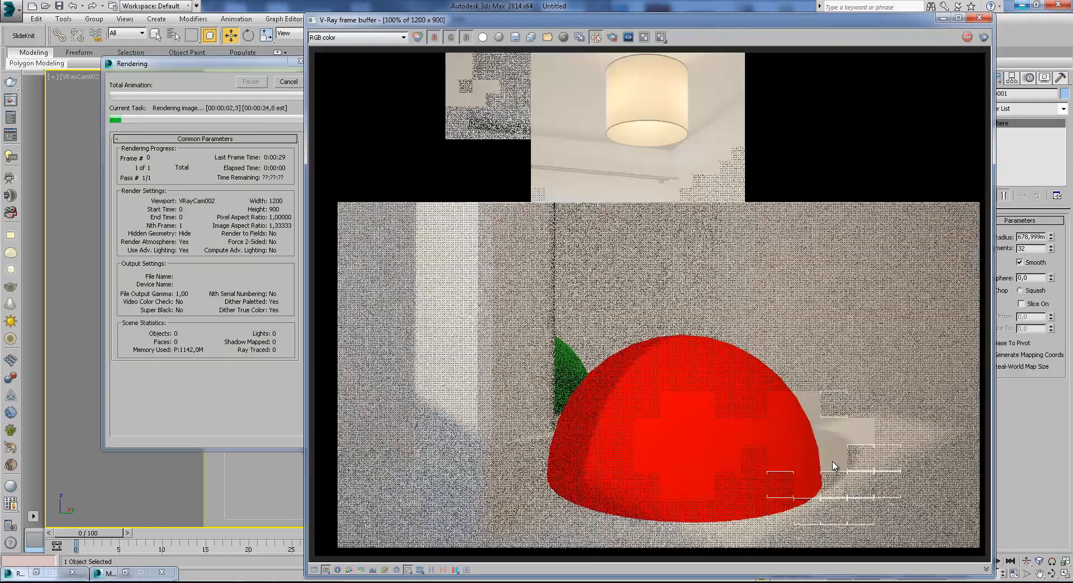
click(240, 109)
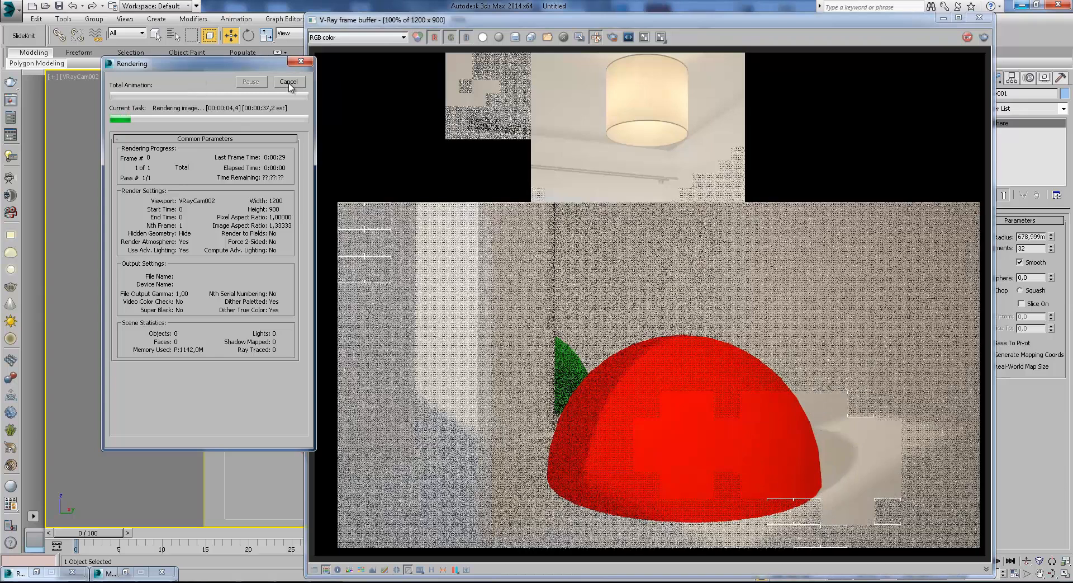
click(289, 82)
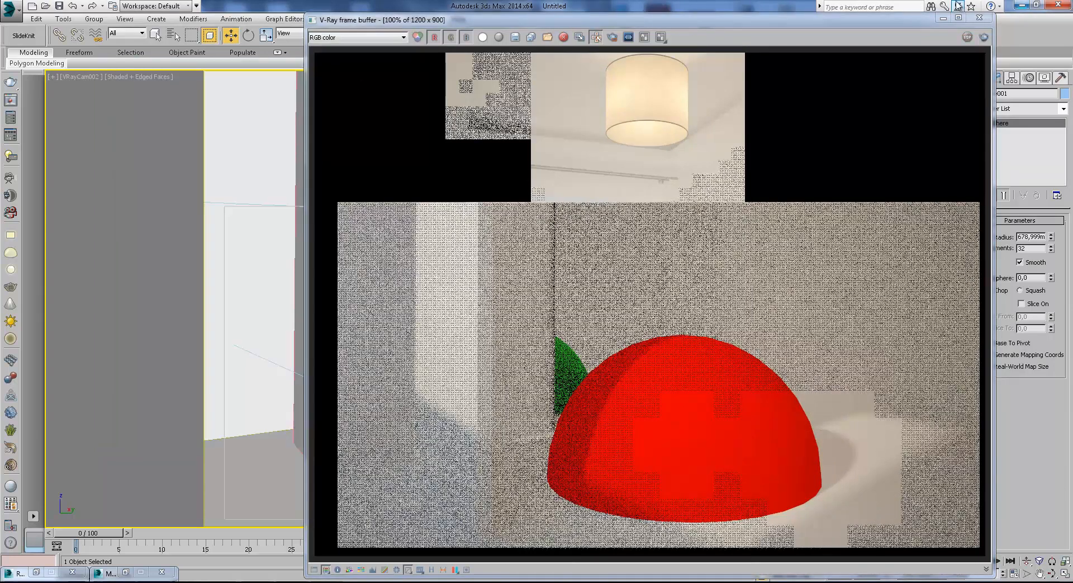
click(979, 17)
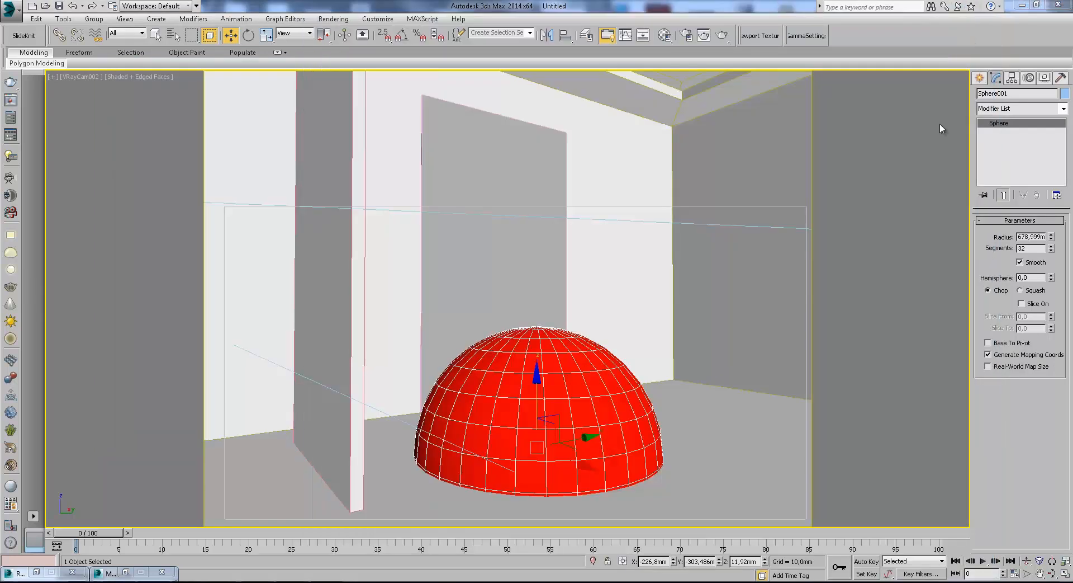
Set the diffuse colour of the material in the override material's Shadow mtl slot to light green.
click(664, 35)
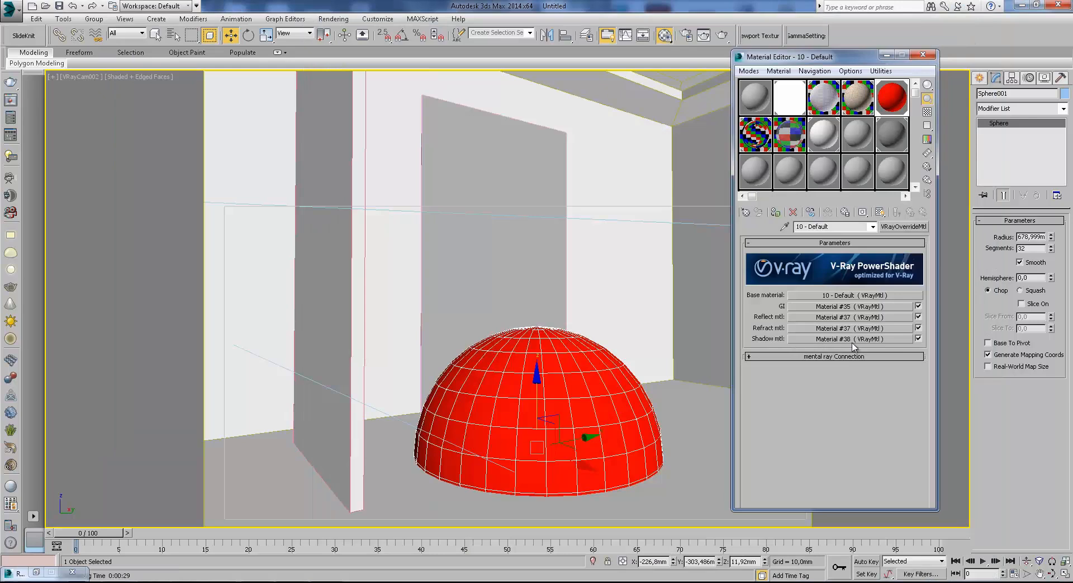
click(904, 339)
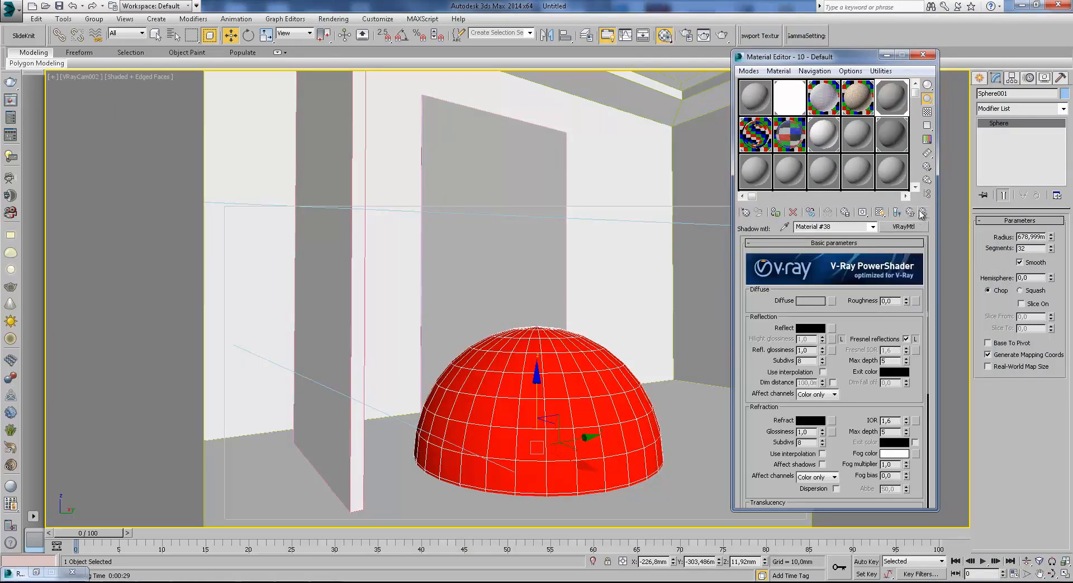
click(811, 300)
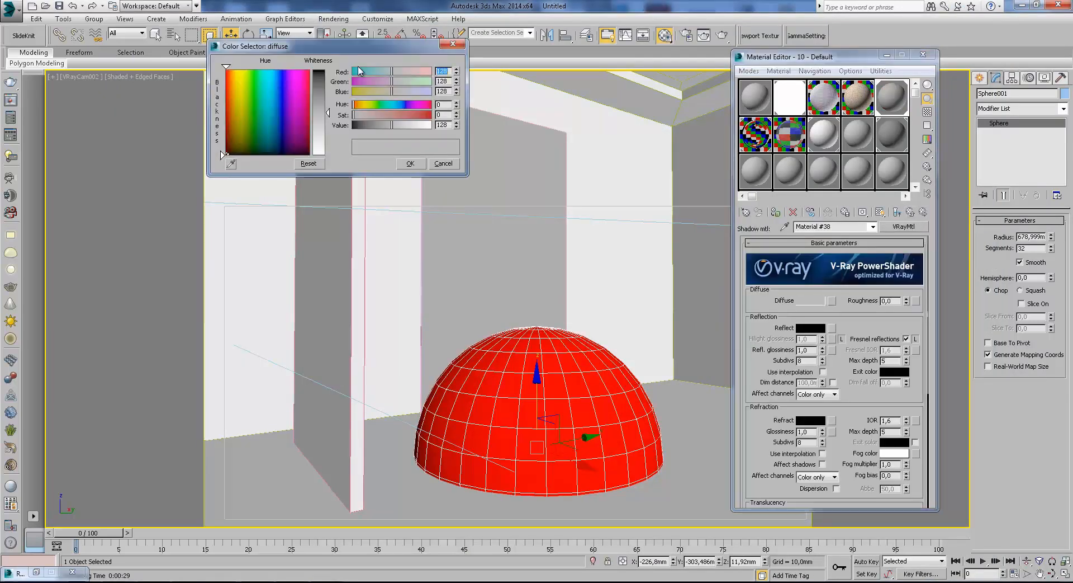
click(418, 81)
click(412, 163)
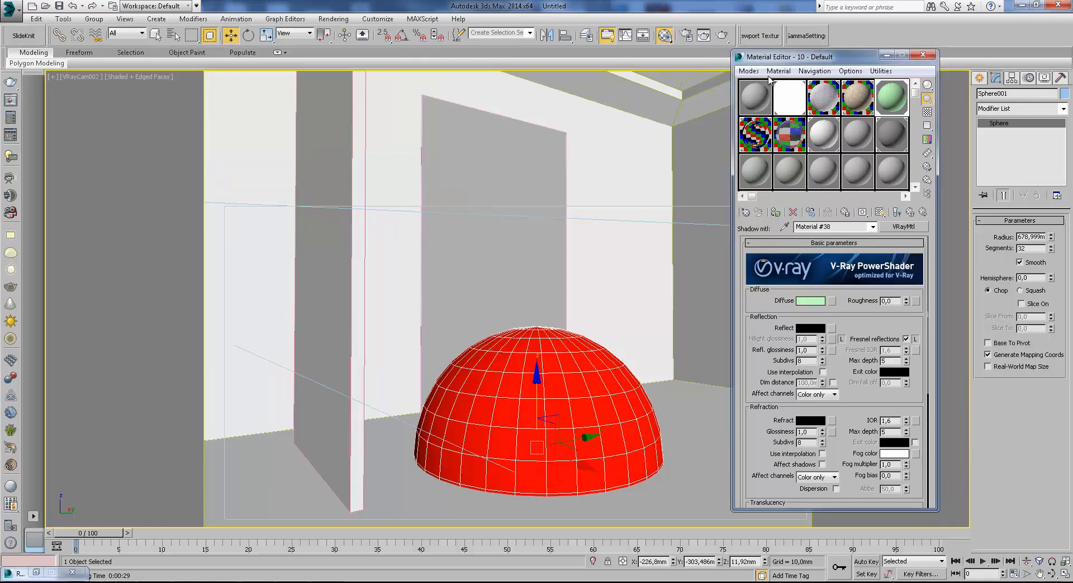
Start a test render with the green shadow override, cancel it during the light cache and close the frame buffer.
click(723, 36)
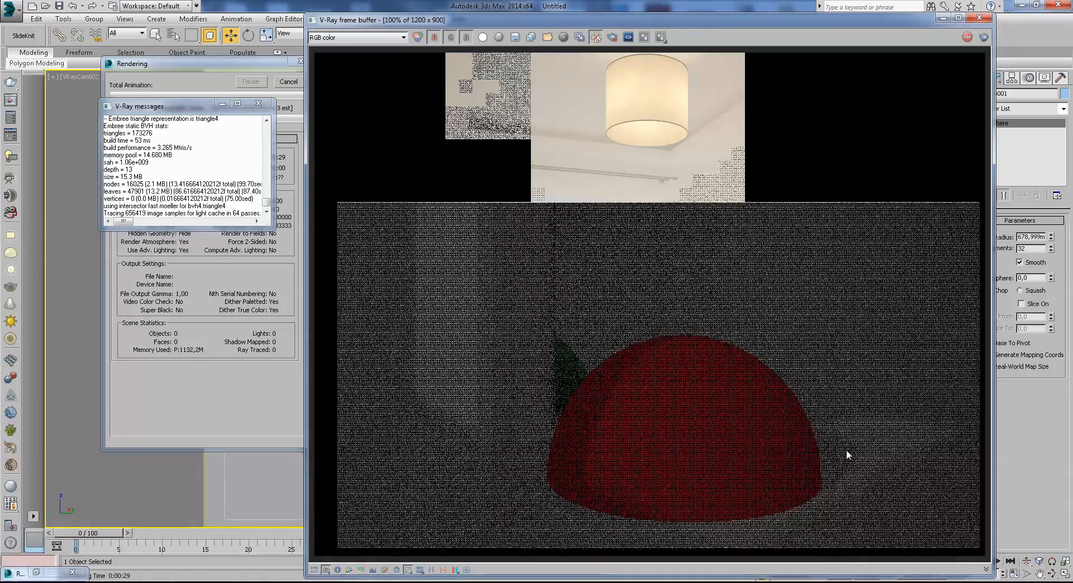
click(259, 103)
click(289, 82)
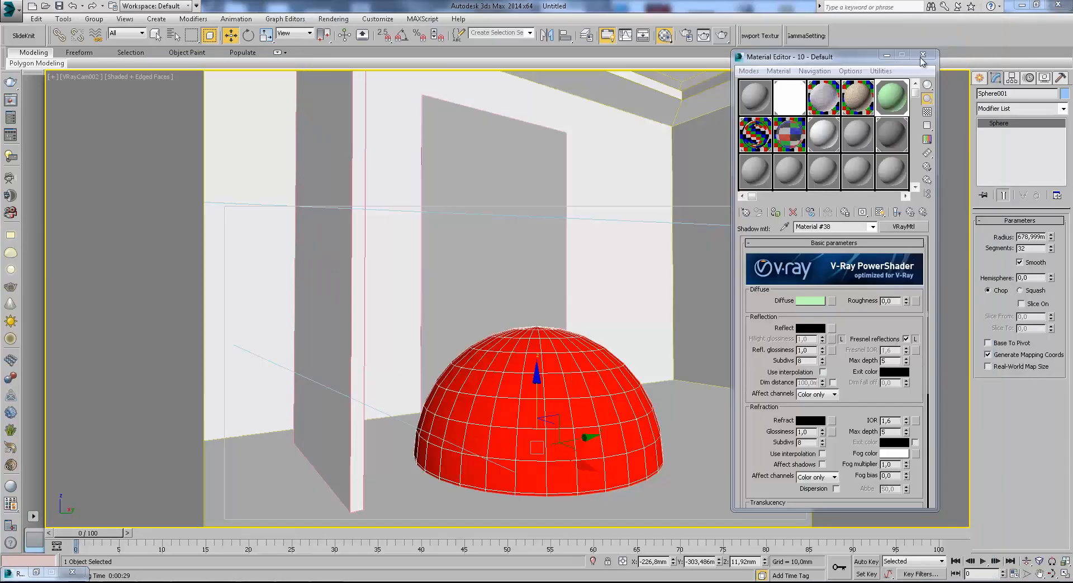
click(979, 17)
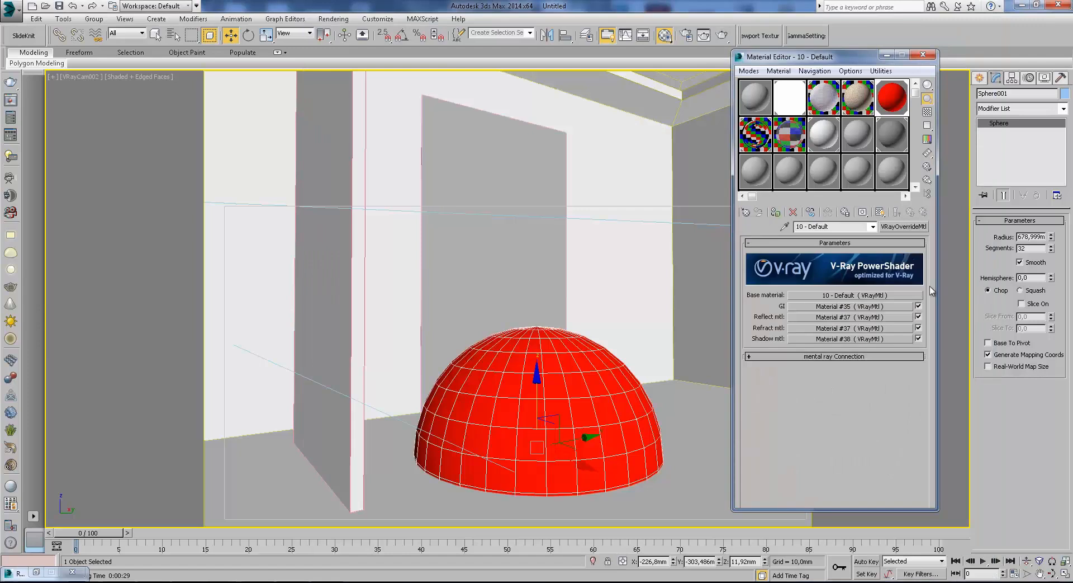
Review the Base material, GI and Reflect mtl sub-materials of the 10 - Default override material in turn.
click(820, 294)
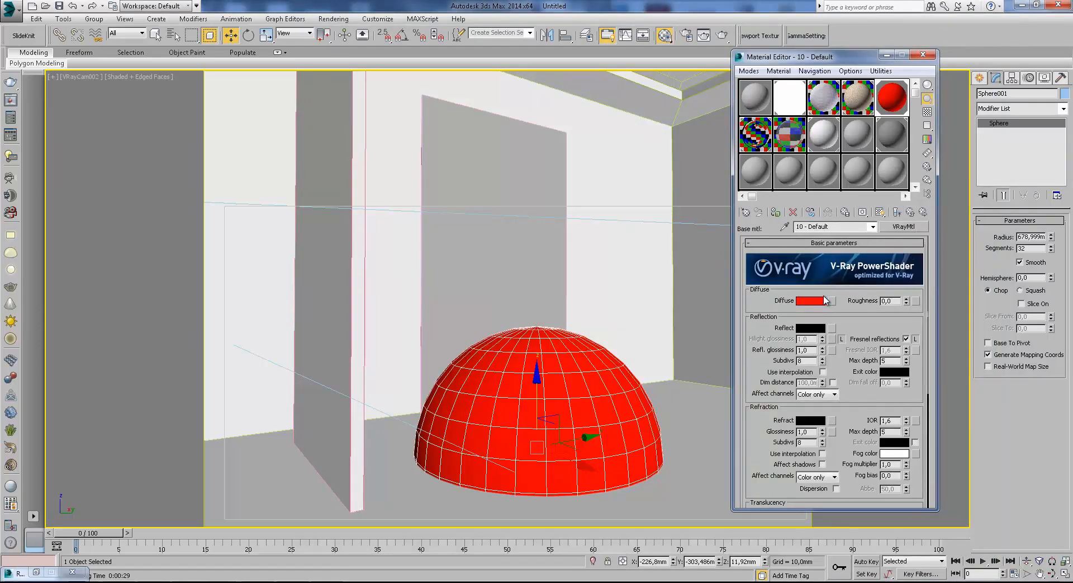
click(911, 212)
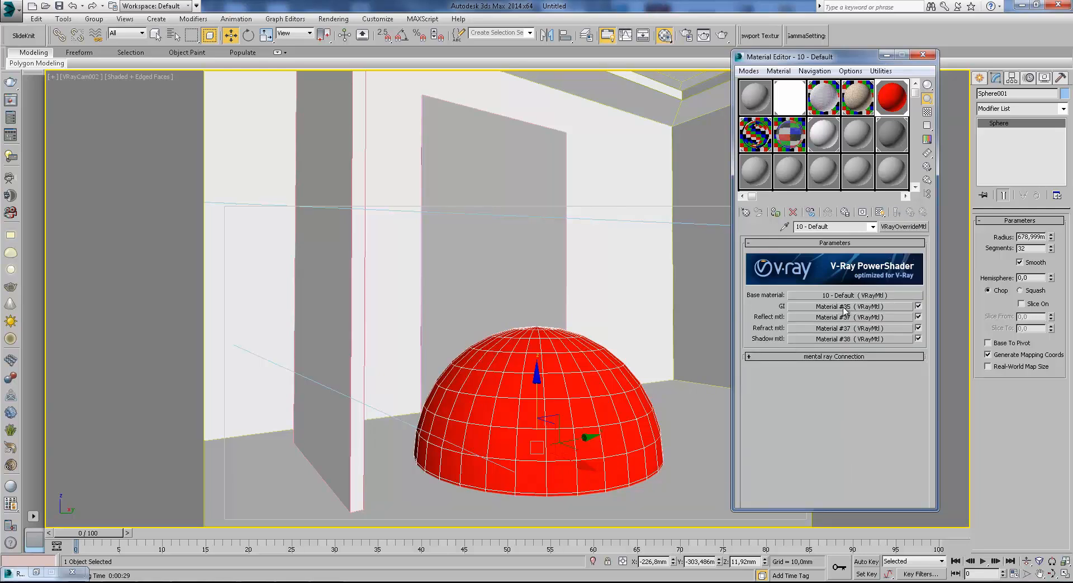
click(845, 307)
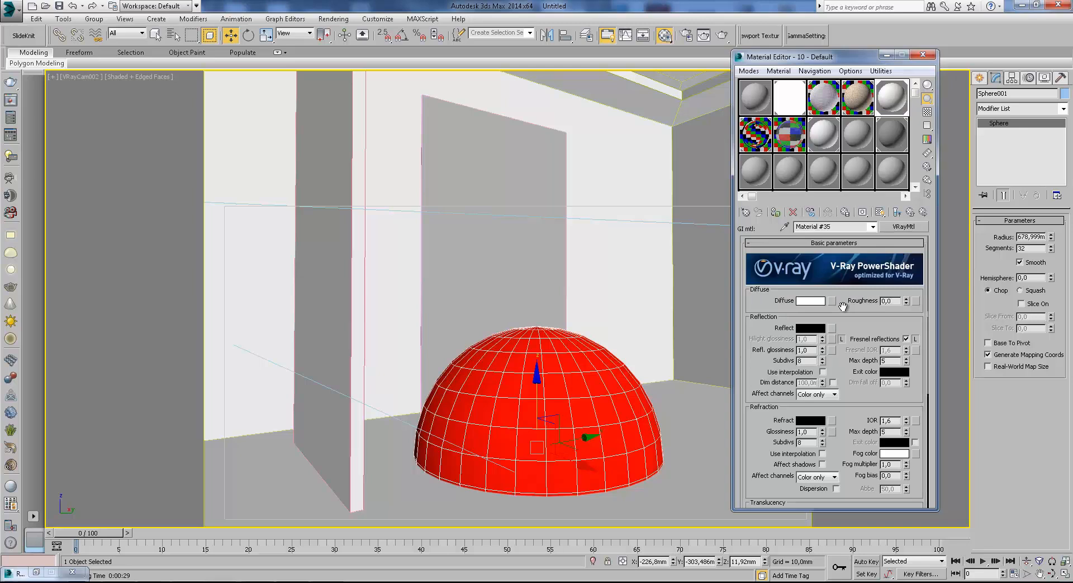
click(910, 213)
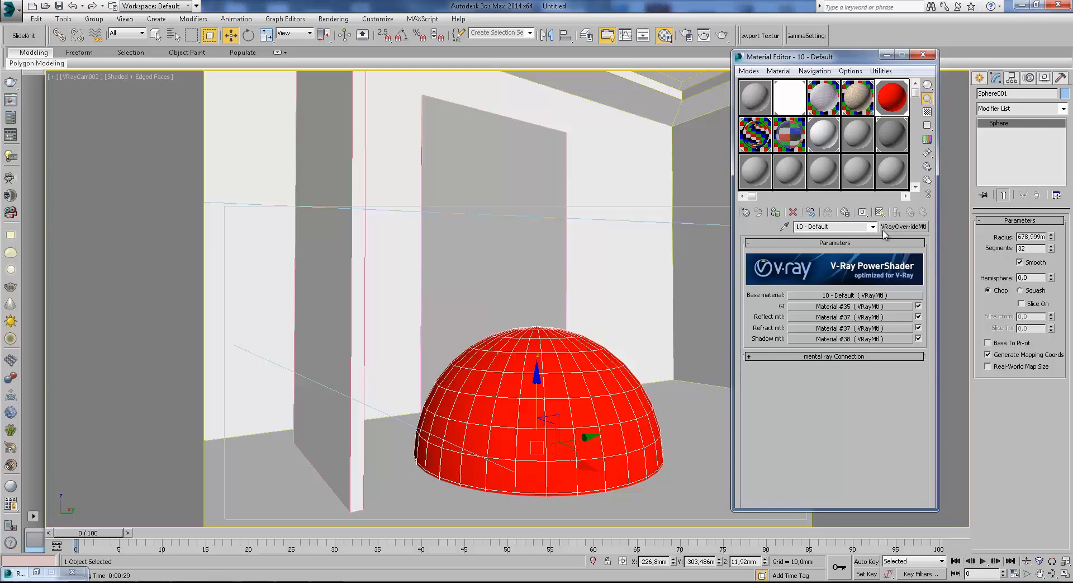
click(830, 317)
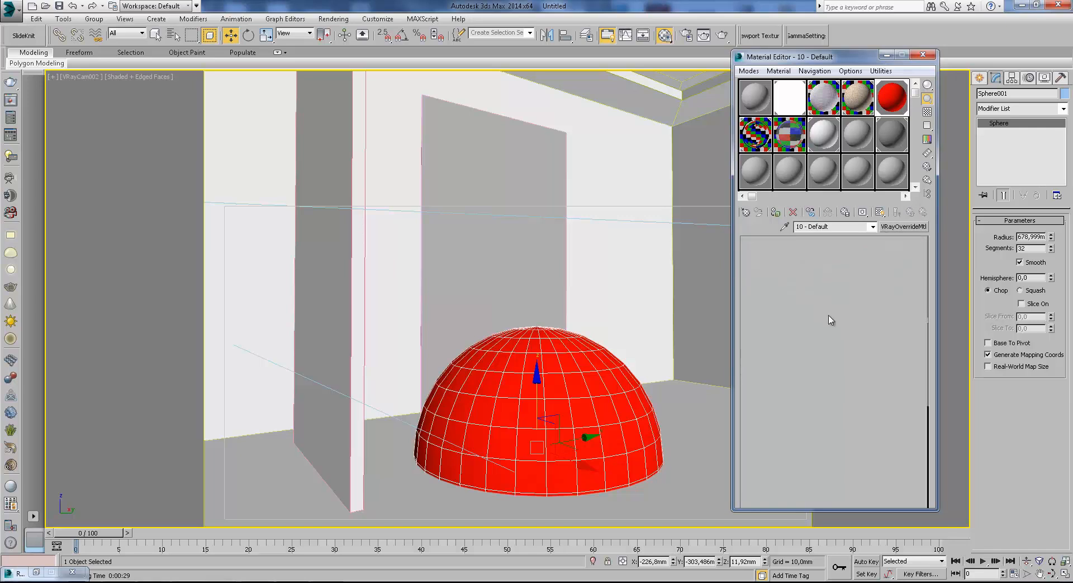
Shift the mirror box along its wall to about Y -98 mm, and check the override material's Refract mtl sub-material.
click(465, 274)
drag(539, 400, 514, 445)
click(911, 211)
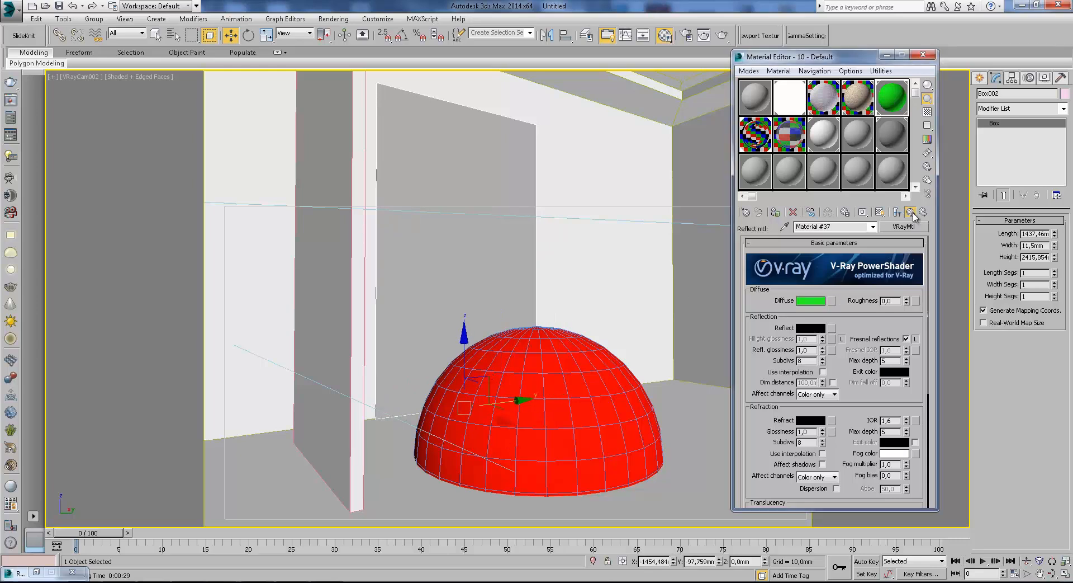
click(832, 328)
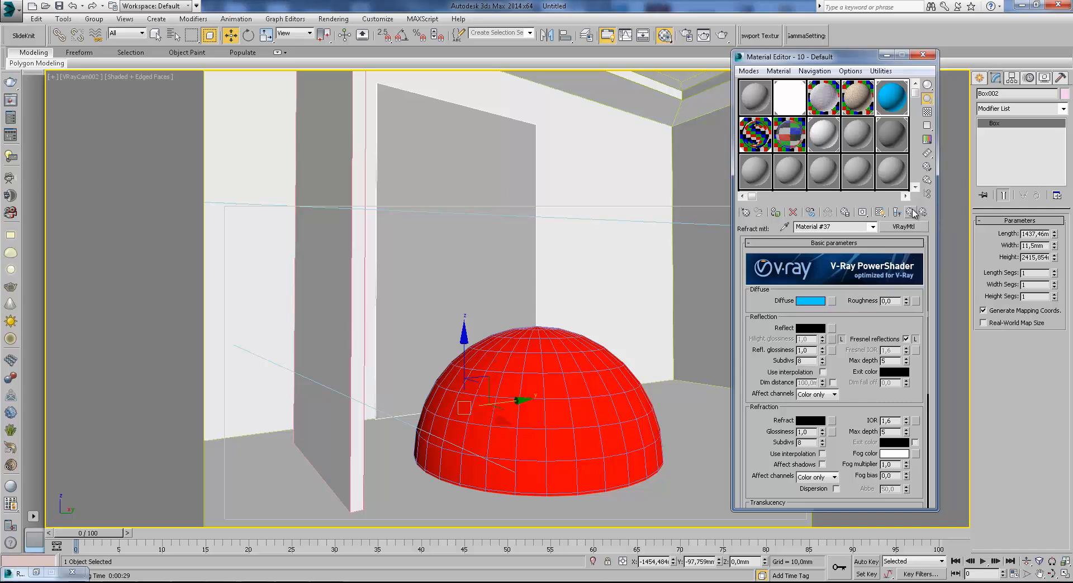
click(913, 214)
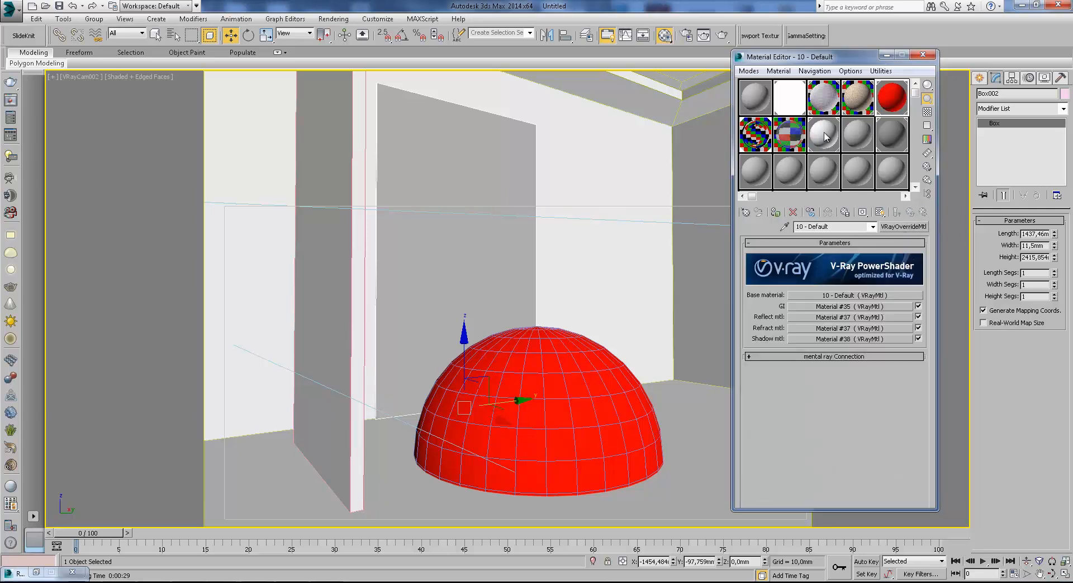
Delete the red sphere and the glass panel from the room.
click(528, 361)
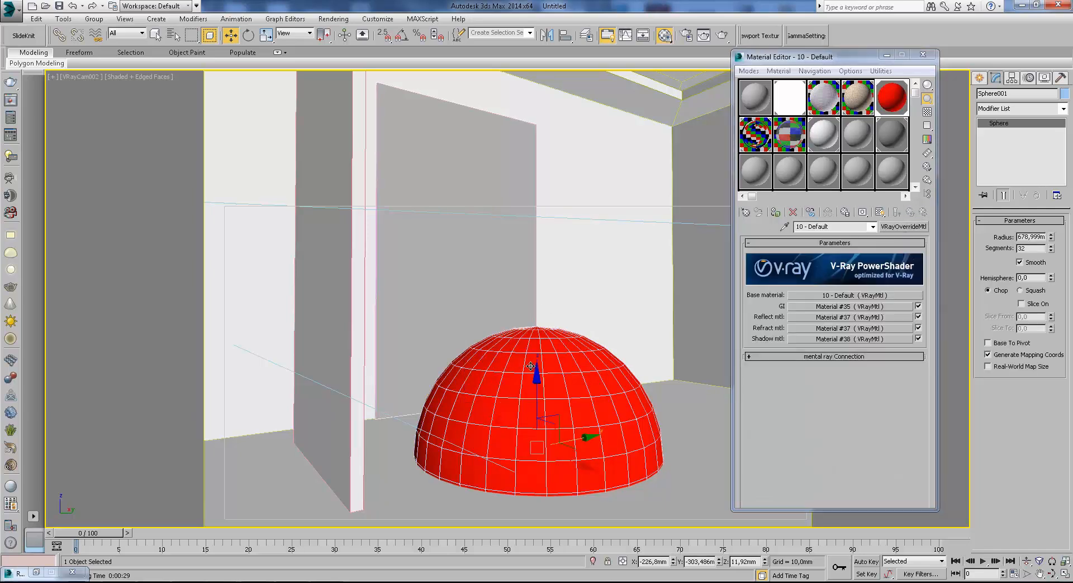
key(Delete)
click(361, 316)
key(Delete)
Select the mirror box and switch the viewport to the VRayCam001 camera.
click(484, 294)
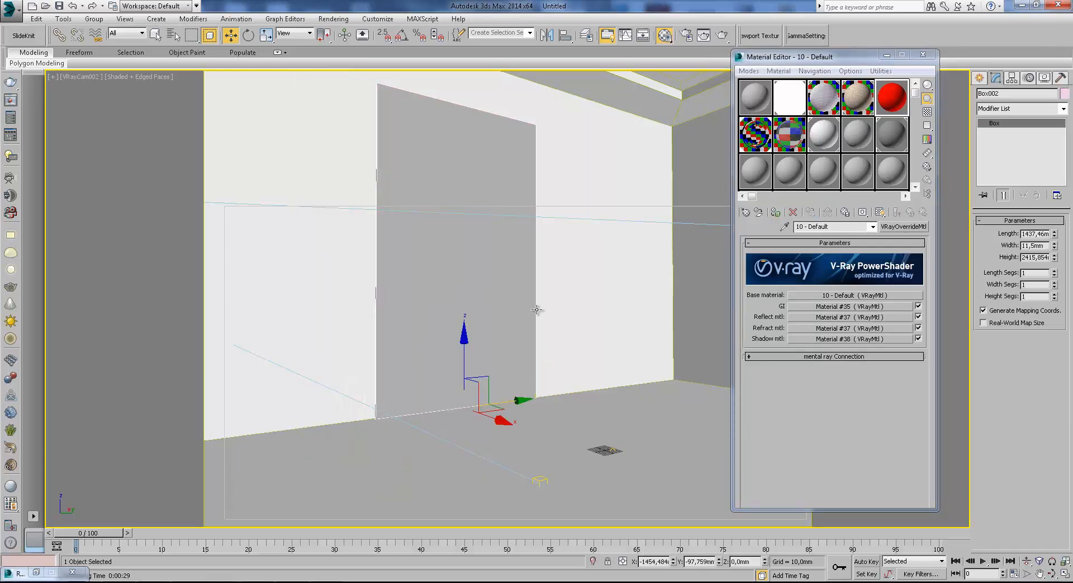
key(c)
double_click(497, 214)
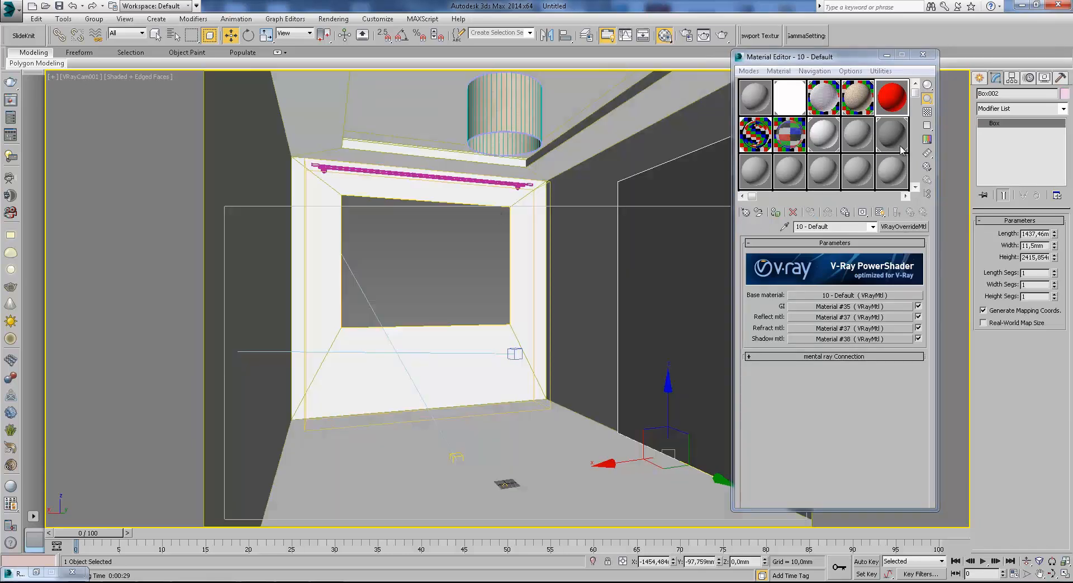
Change the unused sample material 13 - Default from Standard to the VRayMtl type.
click(752, 183)
click(903, 226)
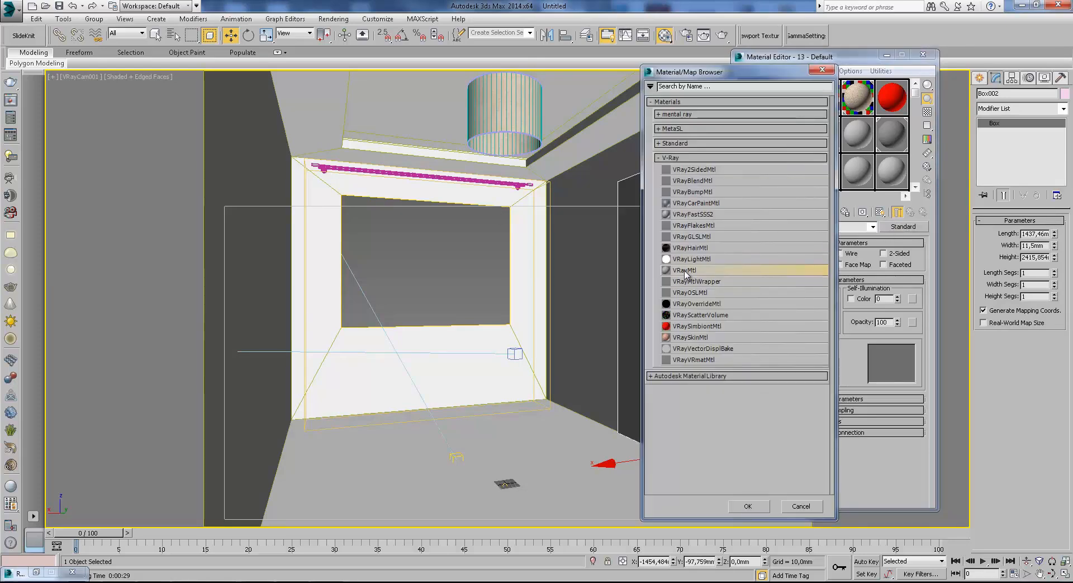
double_click(724, 272)
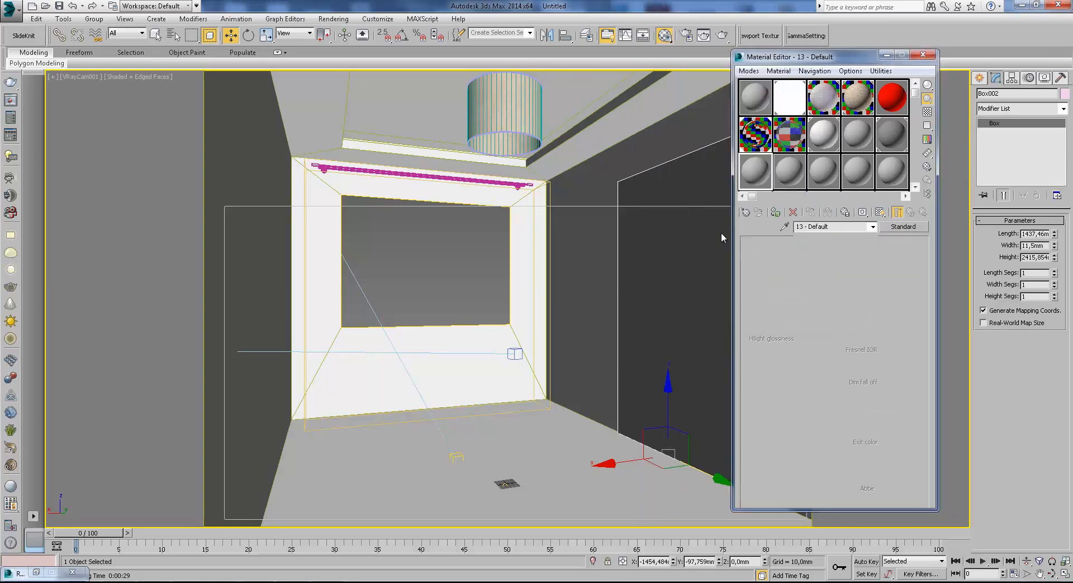
Change the unused sample material 14 - Default from Standard to the VRayLightMtl type.
click(788, 175)
click(903, 226)
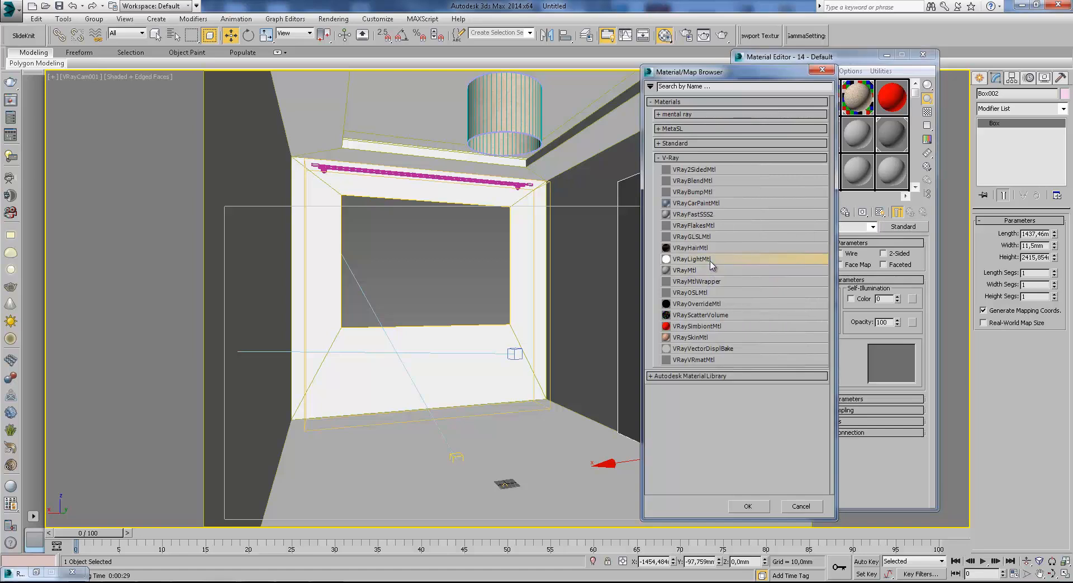
double_click(692, 259)
In the Top wireframe view, draw a rectangle spline about 4259 by 2285 mm inside the ceiling niche outline.
click(980, 78)
click(887, 56)
key(t)
key(F3)
click(996, 96)
click(1043, 158)
scroll(709, 305, down, 5)
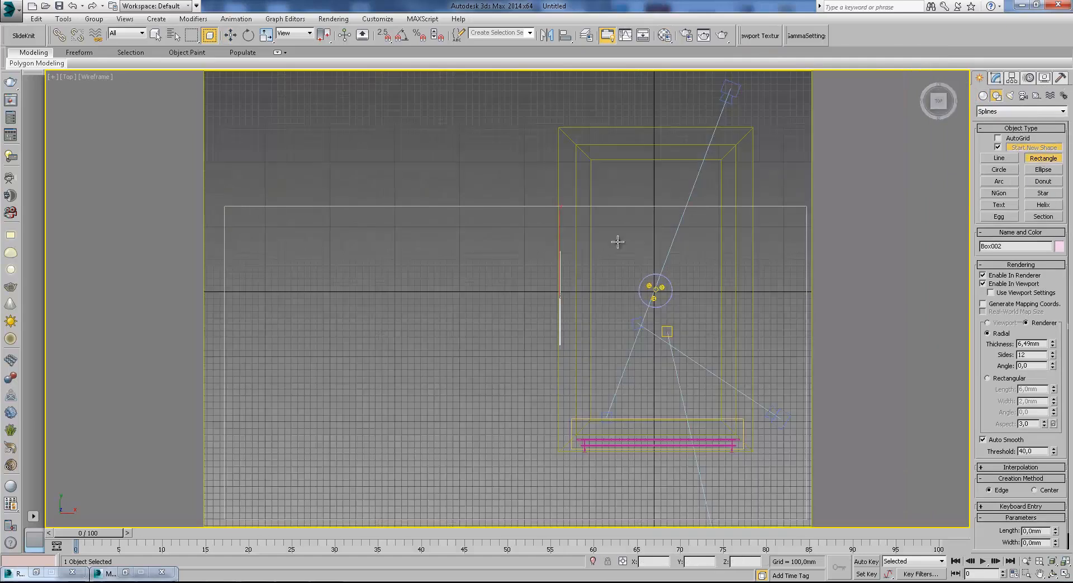
drag(583, 151, 728, 428)
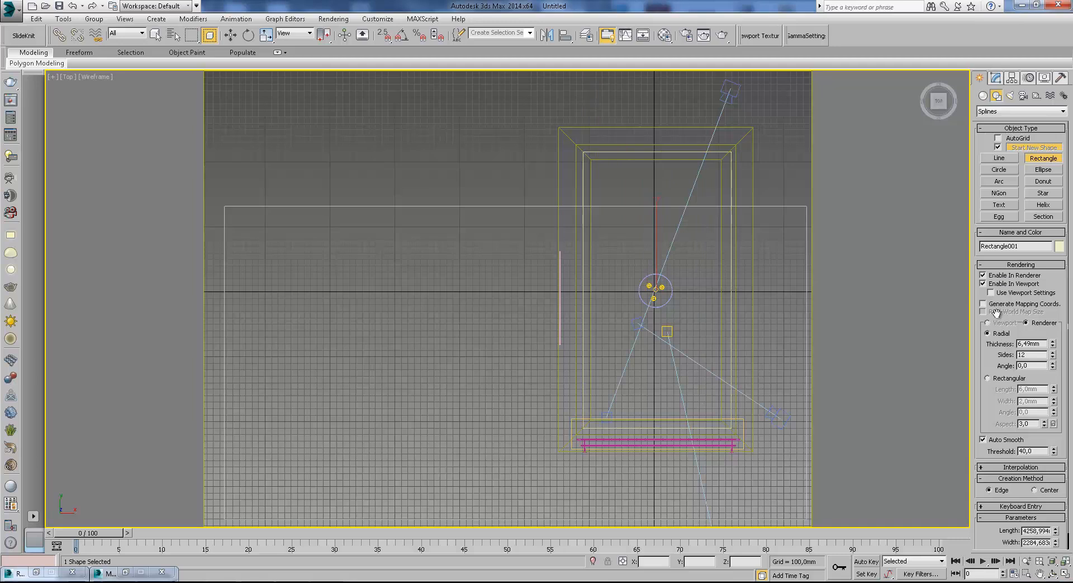
Set the rectangle spline's radial rendering to 20 mm thickness and 20 sides.
scroll(705, 257, up, 6)
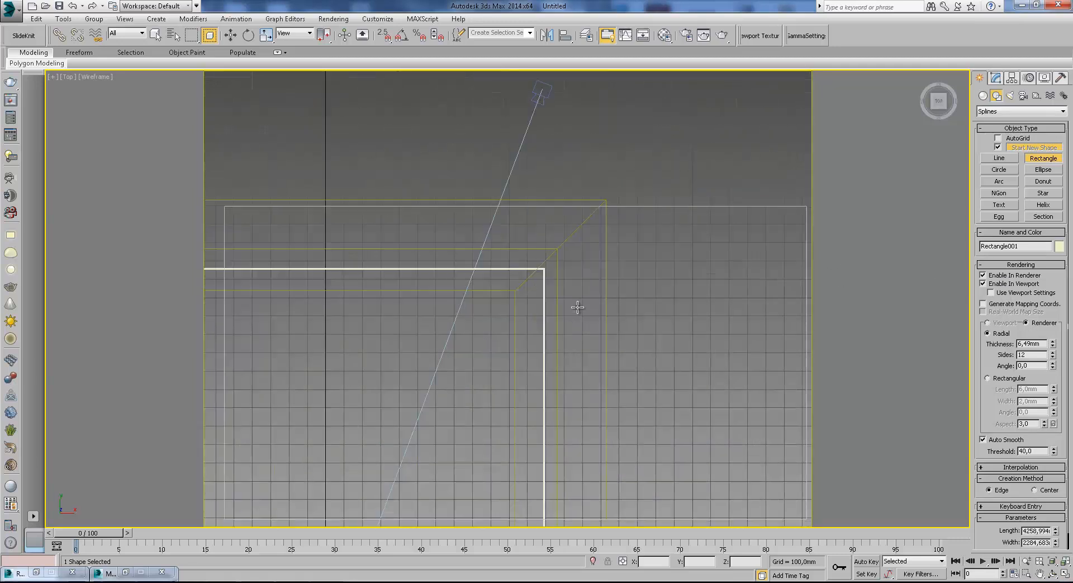
click(1053, 351)
drag(1065, 131, 1056, 305)
text(20)
key(shift+Tab)
text(20)
key(Return)
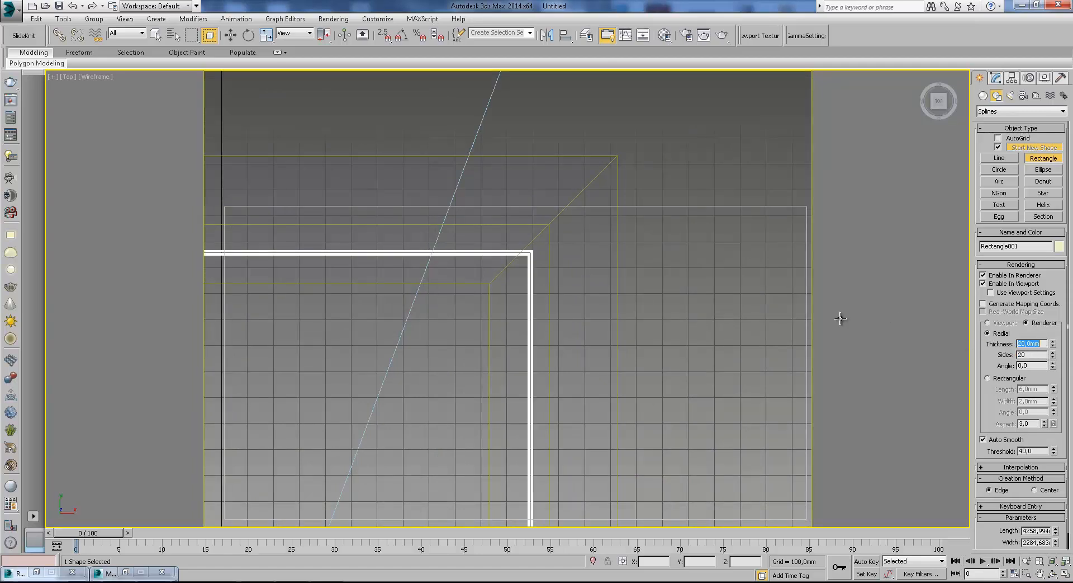
In the Front view, raise the rectangle spline into the ceiling niche to about Z 2922 mm.
middle_drag(572, 254, 600, 185)
click(231, 36)
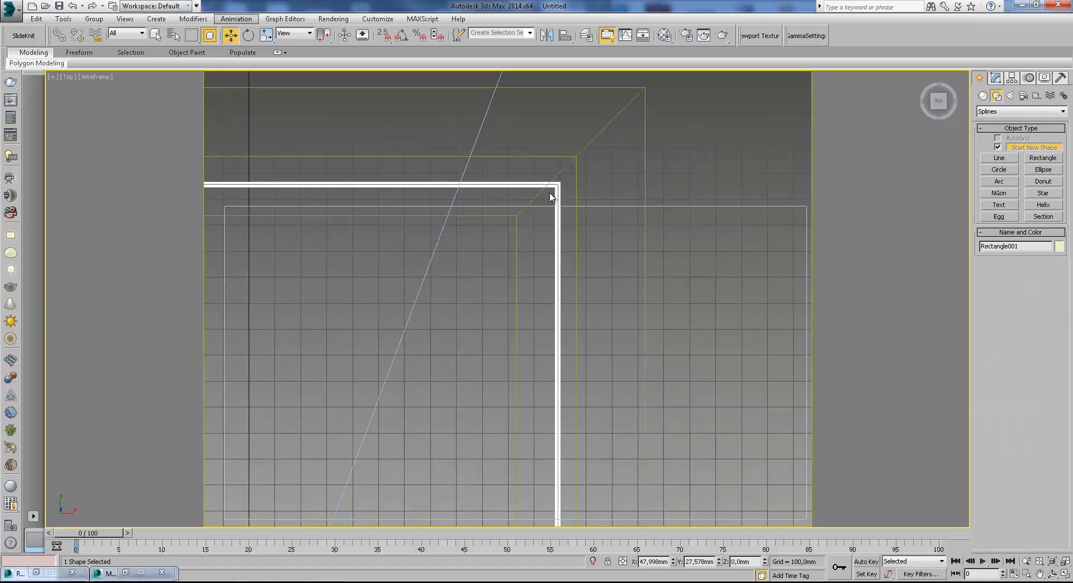
key(f)
scroll(588, 104, down, 5)
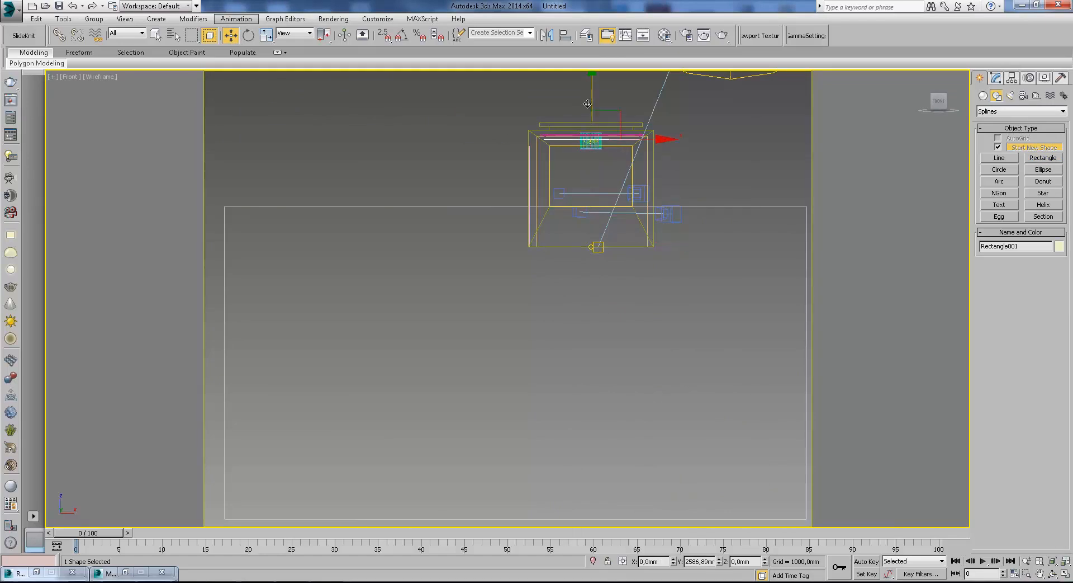
scroll(593, 98, up, 5)
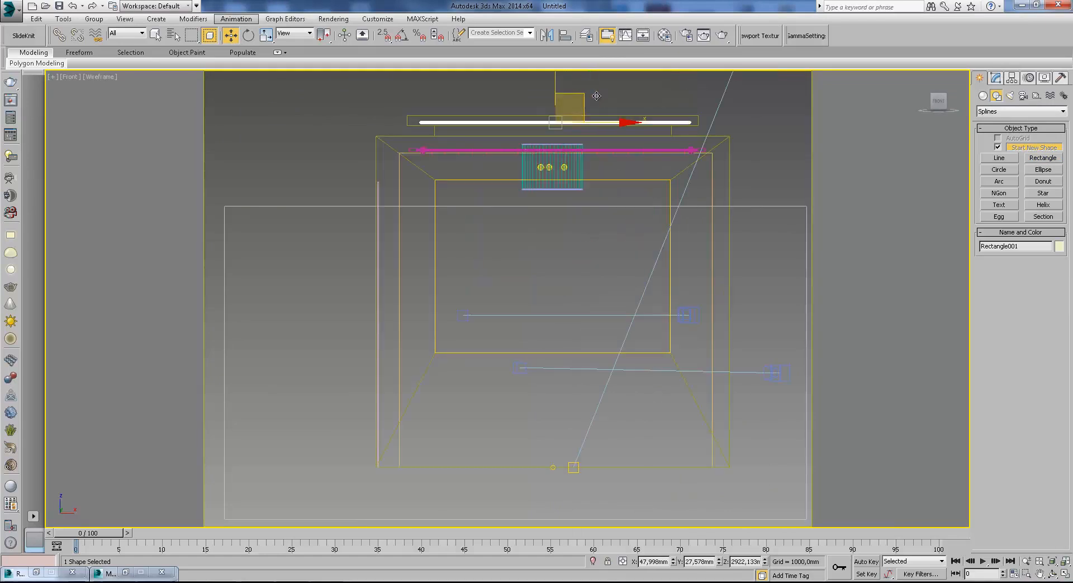
scroll(597, 95, up, 2)
Switch the viewport to the VRayCam001 camera and display it in wireframe.
key(c)
double_click(496, 214)
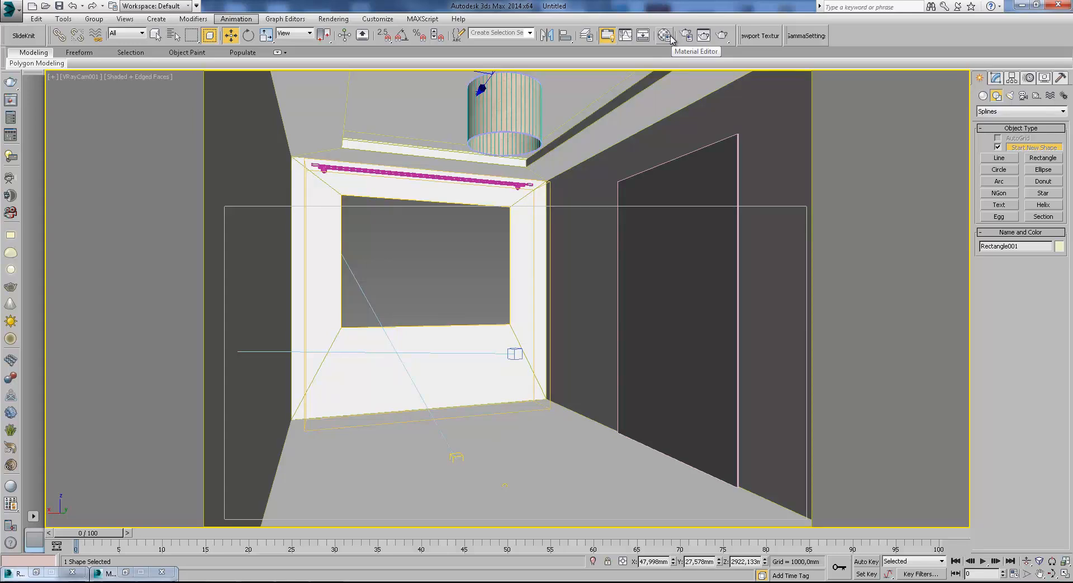
key(F3)
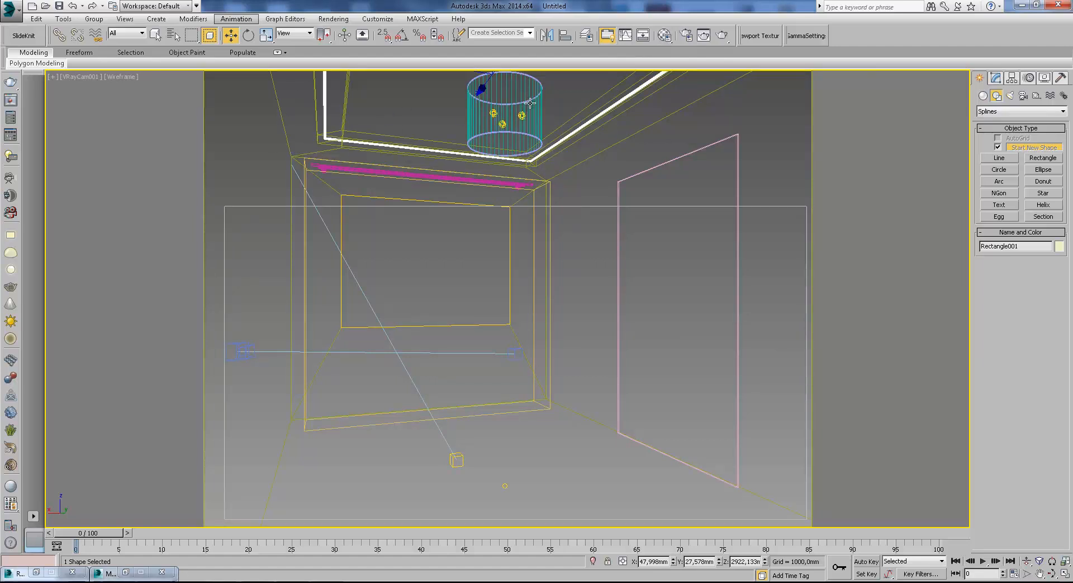
Assign the 14 - Default light material to the selected rectangle spline.
click(1011, 96)
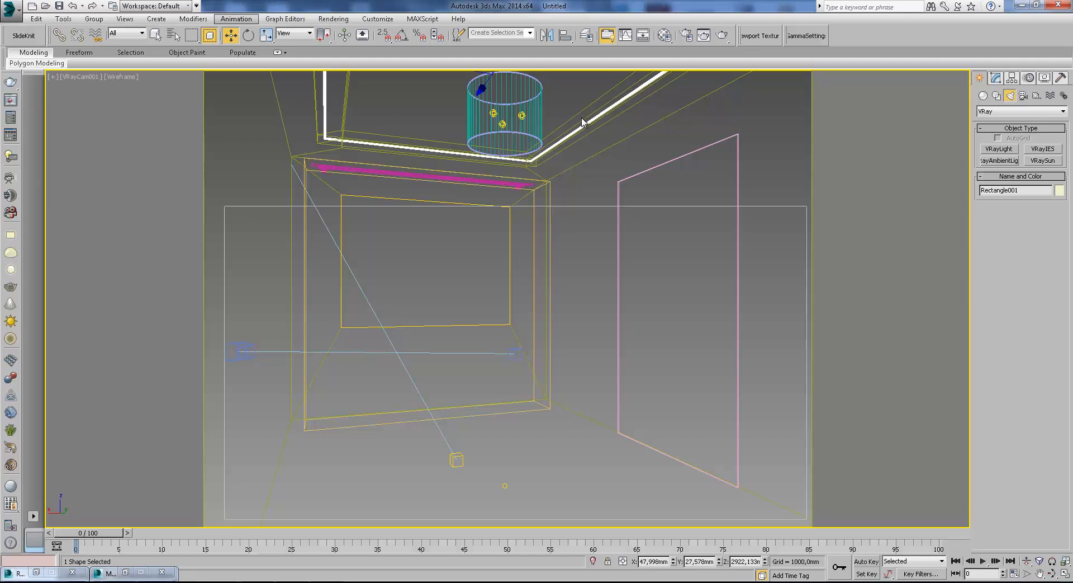
click(665, 35)
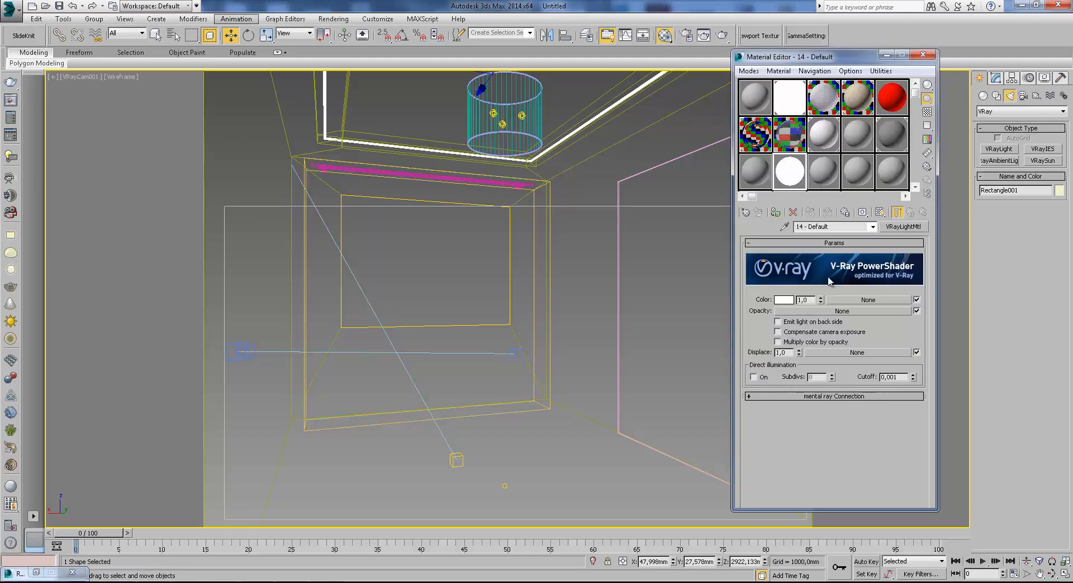
click(775, 212)
click(505, 117)
key(Delete)
click(505, 128)
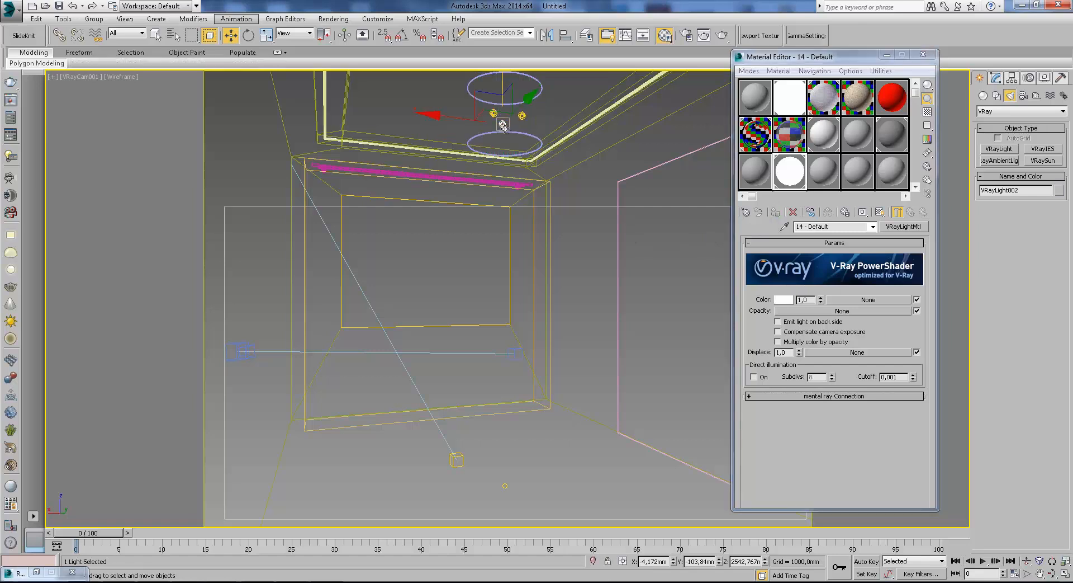
click(516, 105)
key(Delete)
click(501, 124)
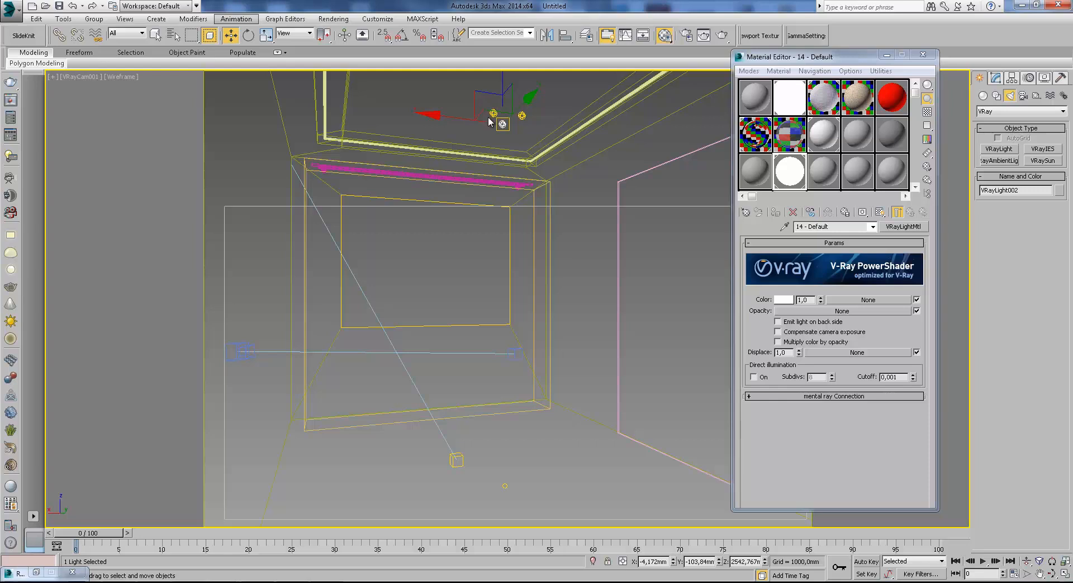
key(ctrl+z)
key(ctrl+z)
key(ctrl+z)
key(ctrl+z)
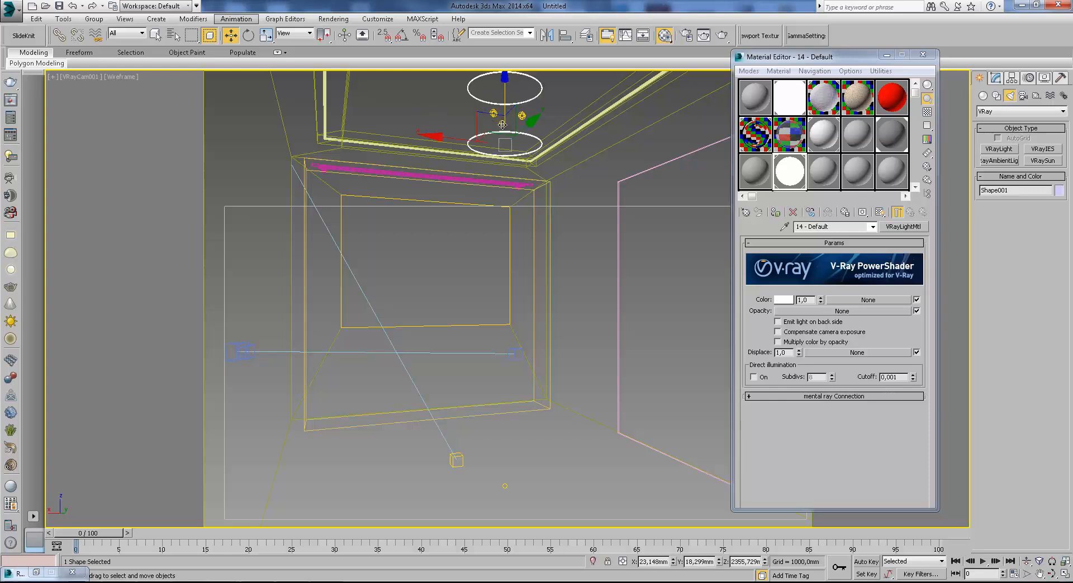
key(ctrl+z)
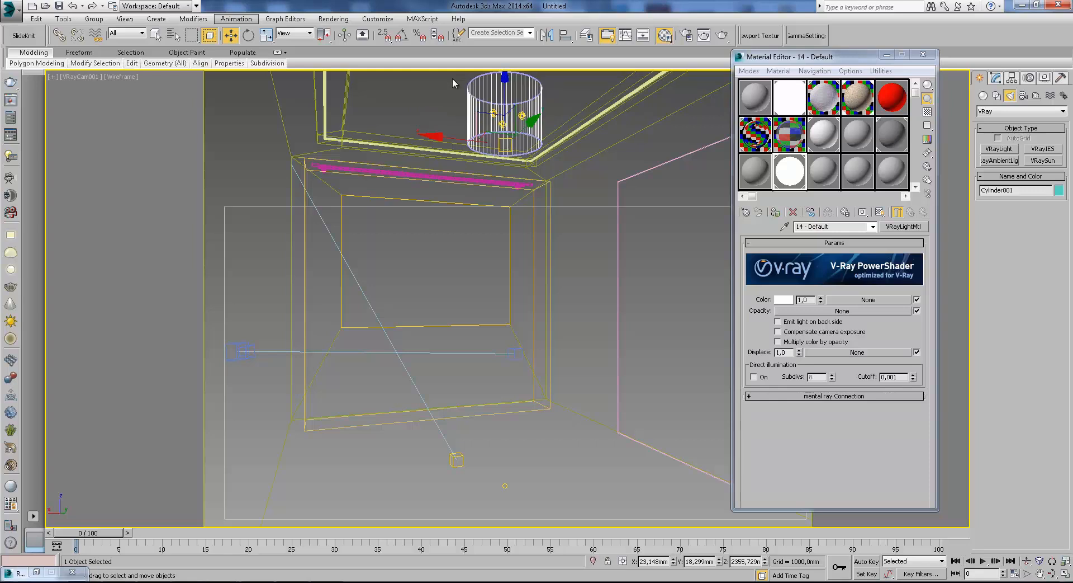
Group the ceiling lamp's cylinder, rings and lights, hide the group, and return the camera view to shaded display.
click(153, 36)
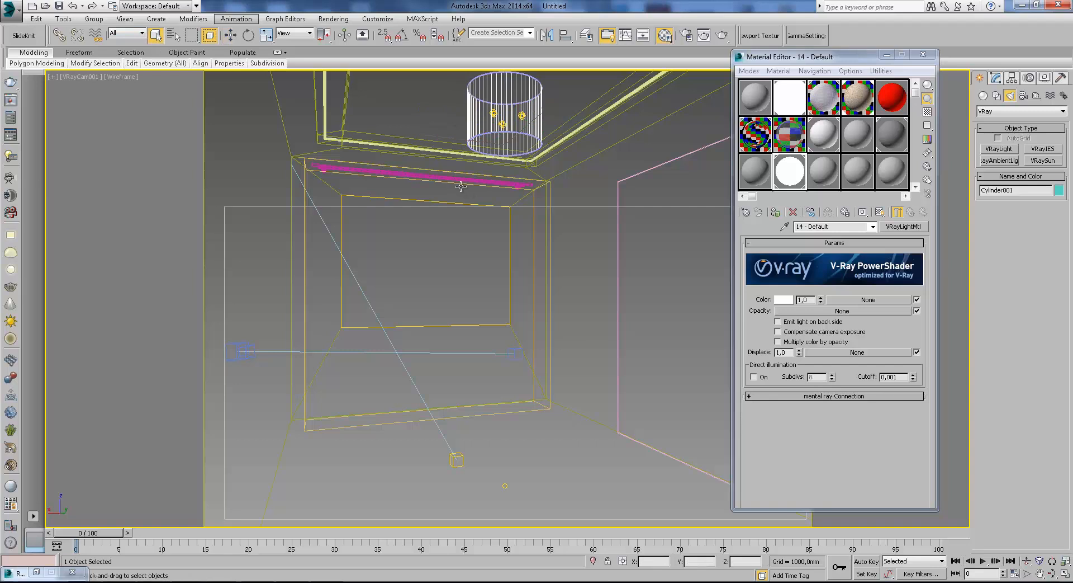
drag(588, 89, 587, 90)
click(94, 18)
click(98, 30)
click(544, 313)
right_click(506, 106)
click(532, 79)
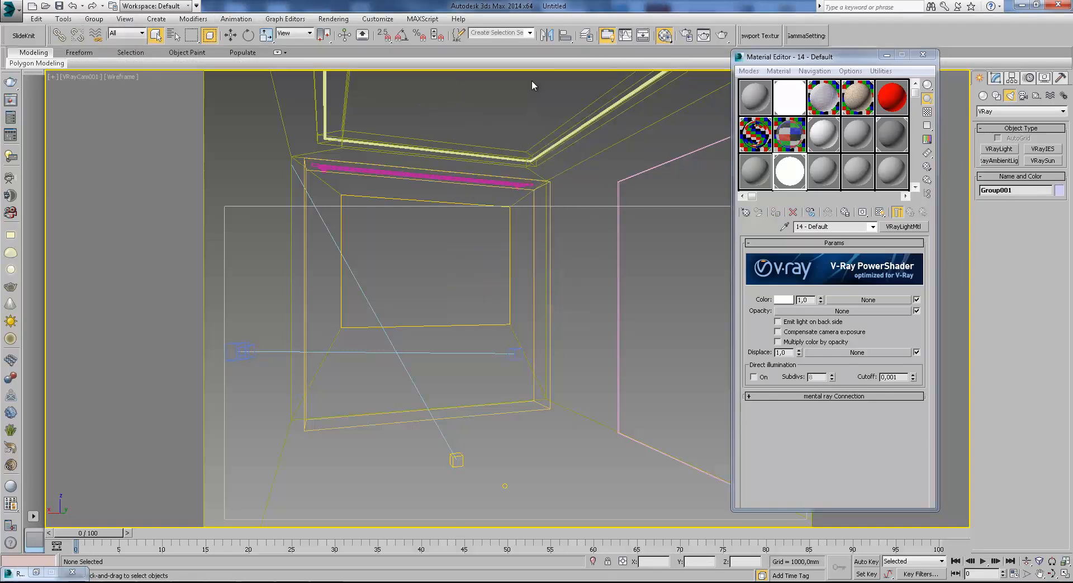
key(F3)
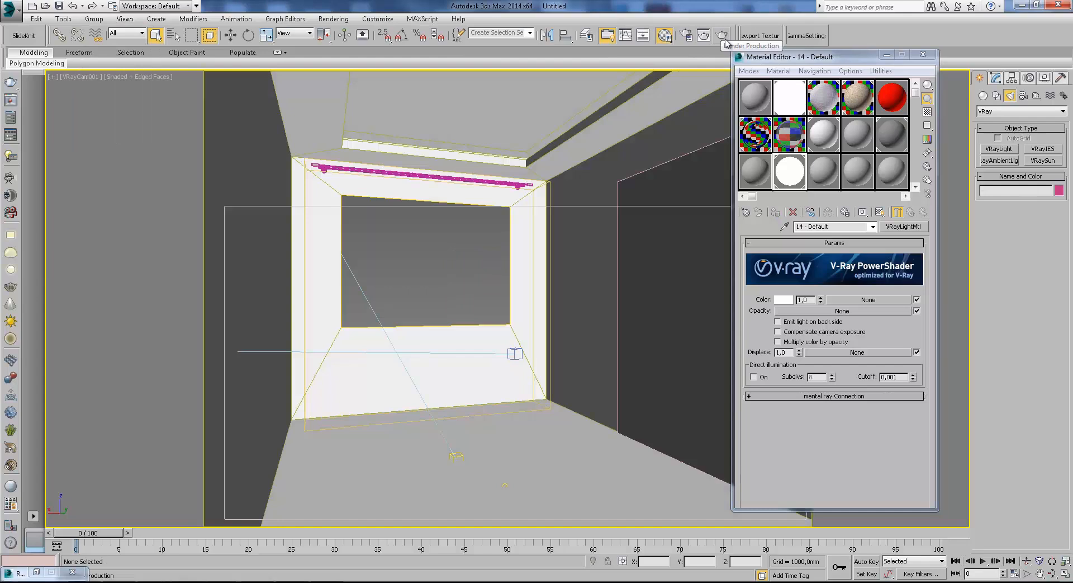
Resize and move the render region so it covers the ceiling niche above the curtain rod.
click(687, 36)
click(304, 173)
click(296, 194)
click(402, 38)
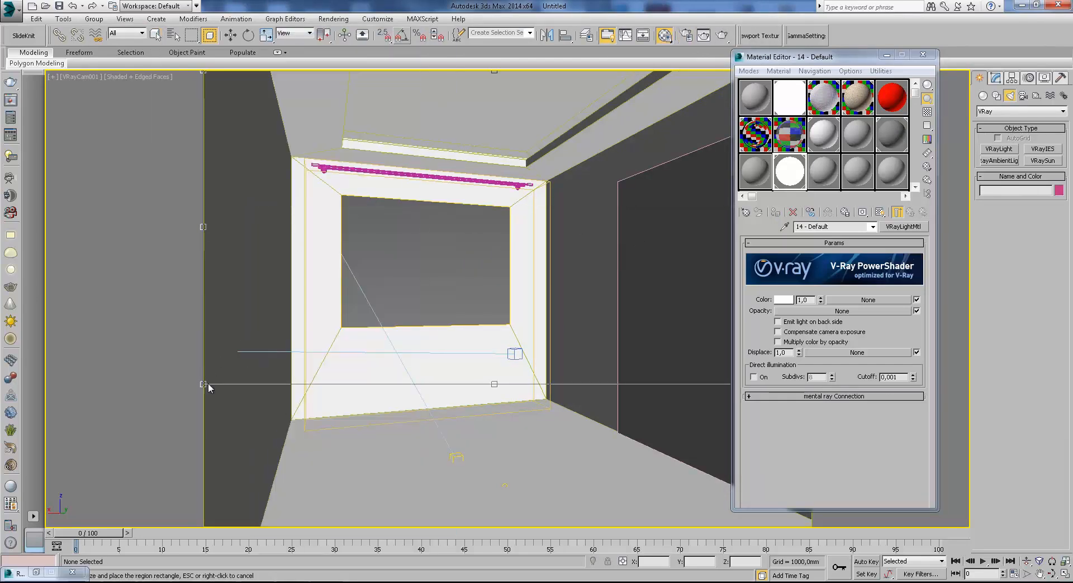
drag(203, 384, 534, 217)
drag(647, 147, 449, 143)
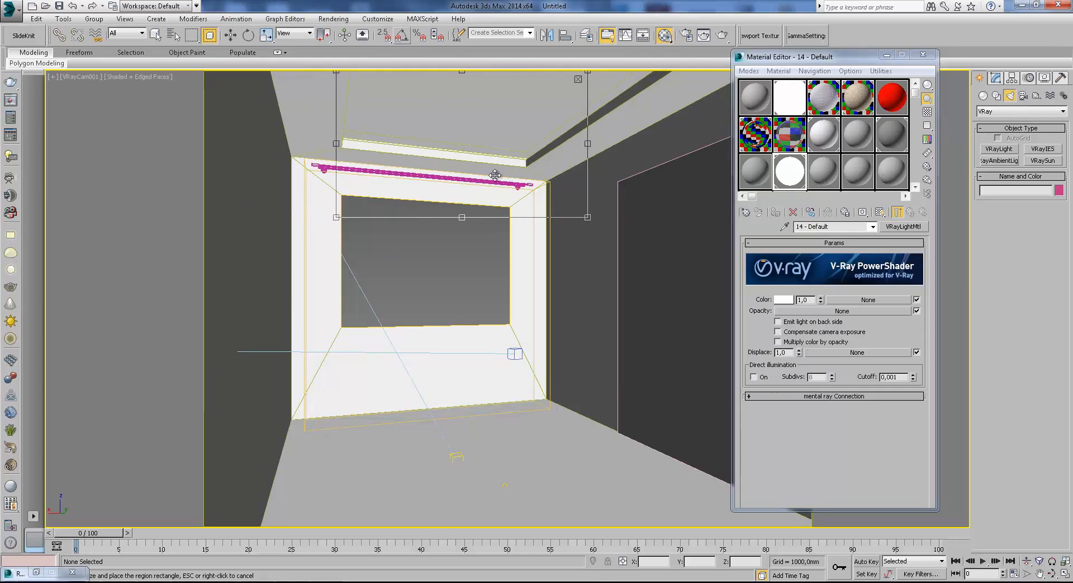
drag(588, 218, 682, 181)
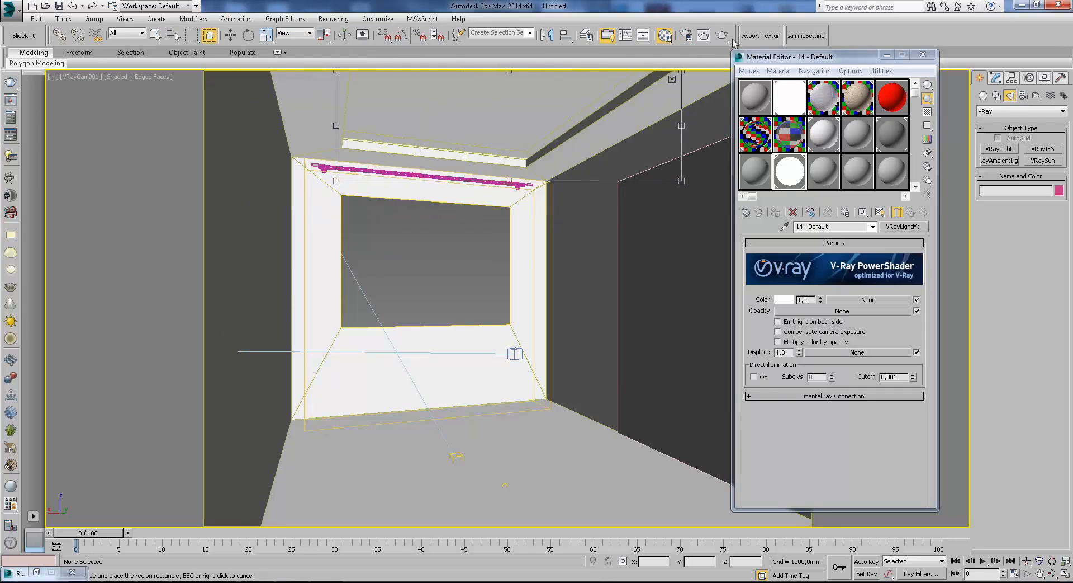
Start test renders of the ceiling region, cancel the last one, and put the frame buffer away.
click(723, 35)
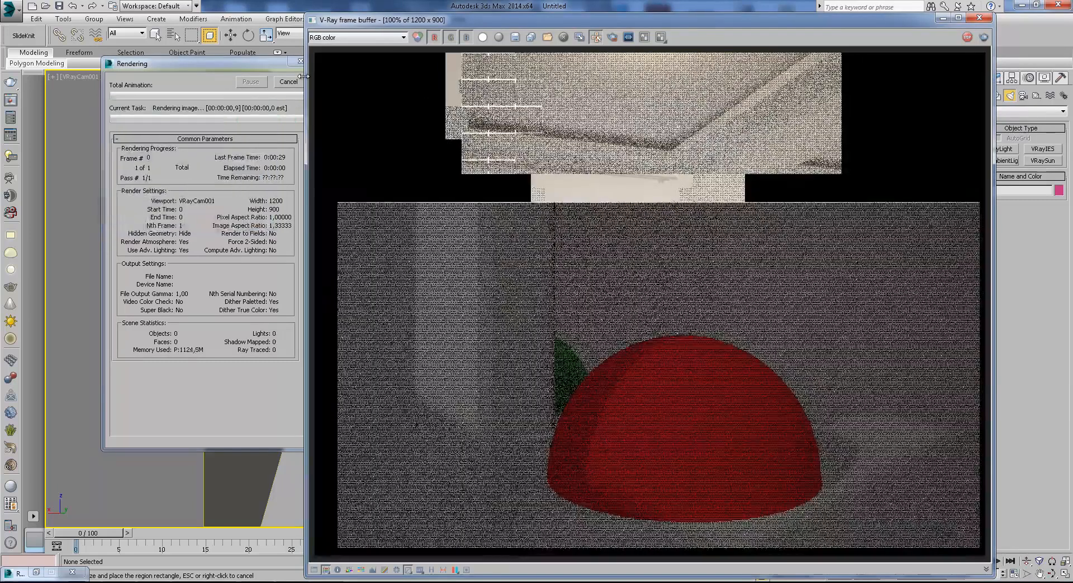
click(943, 18)
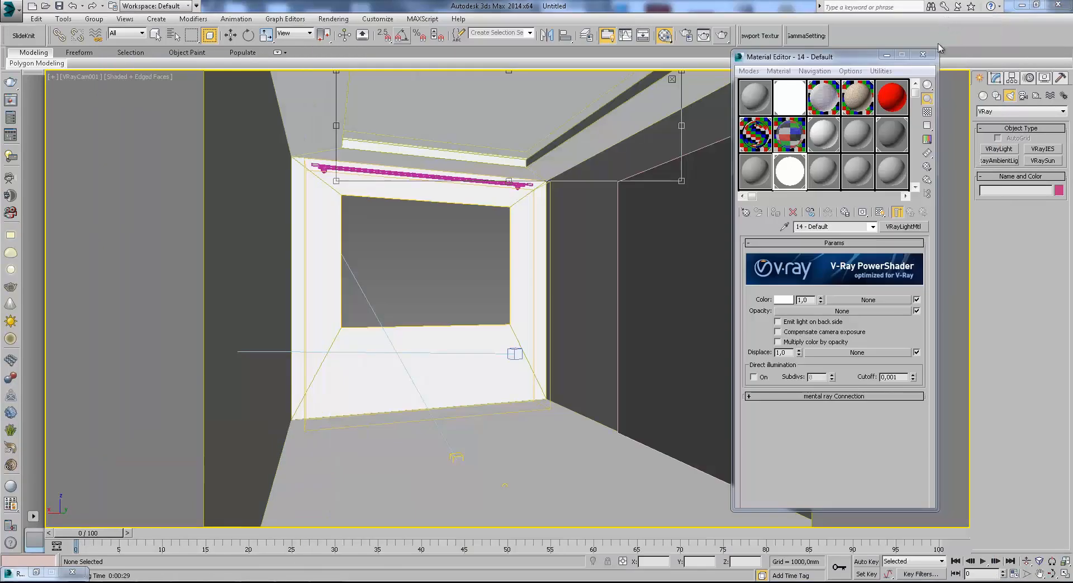
click(722, 35)
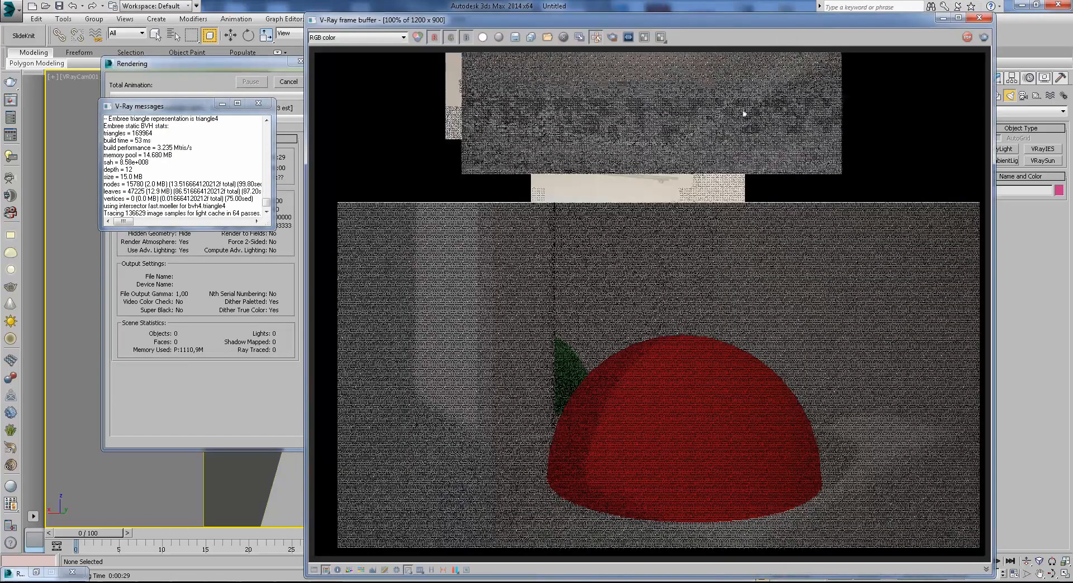
click(263, 105)
click(289, 82)
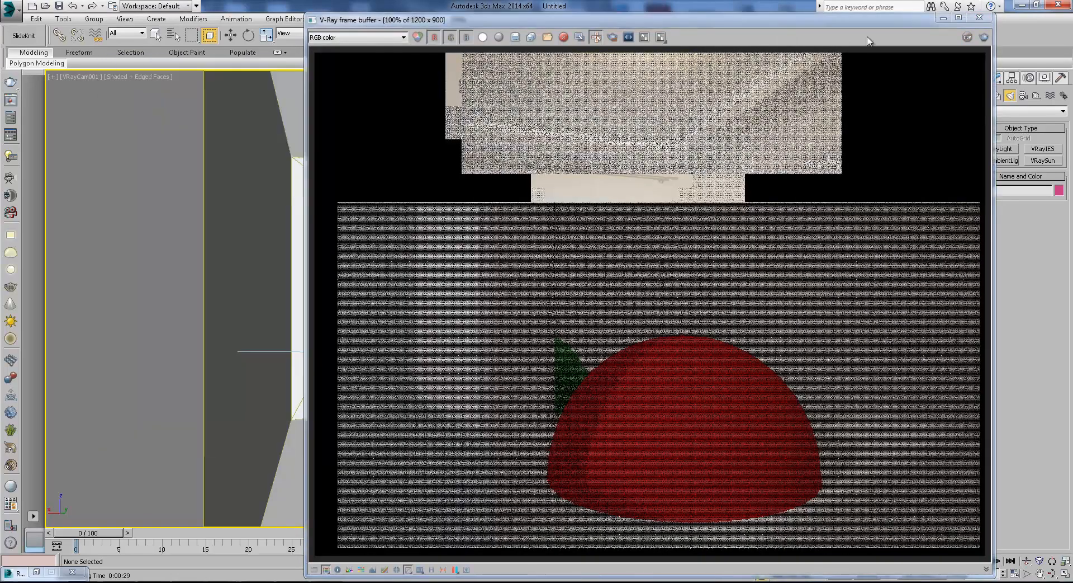
click(943, 18)
Set the light material's multiplier to 50 and its color to pale cyan with red 194, green 255 and blue 255.
click(787, 296)
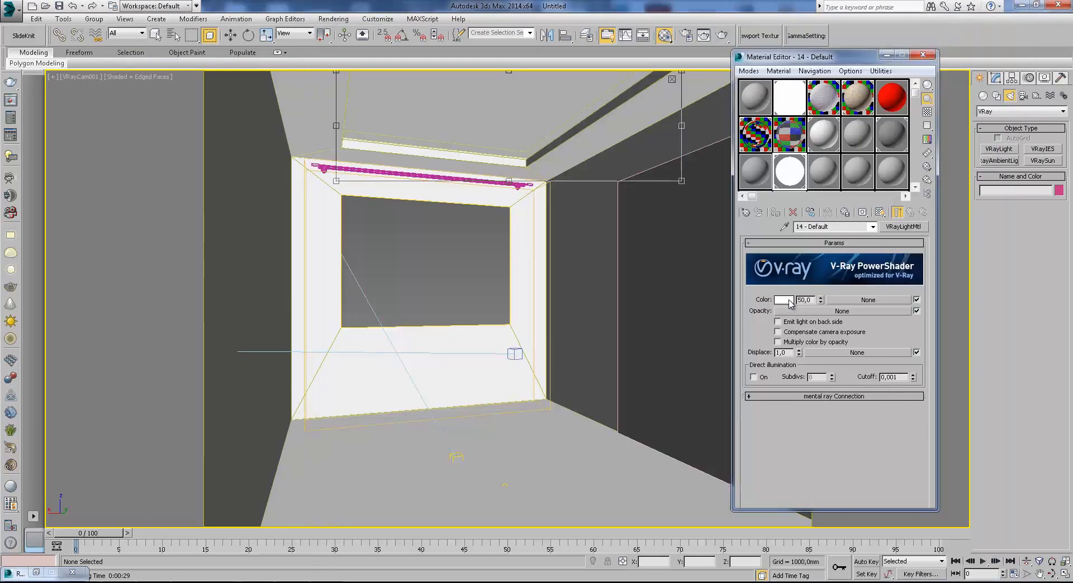
click(788, 300)
click(413, 72)
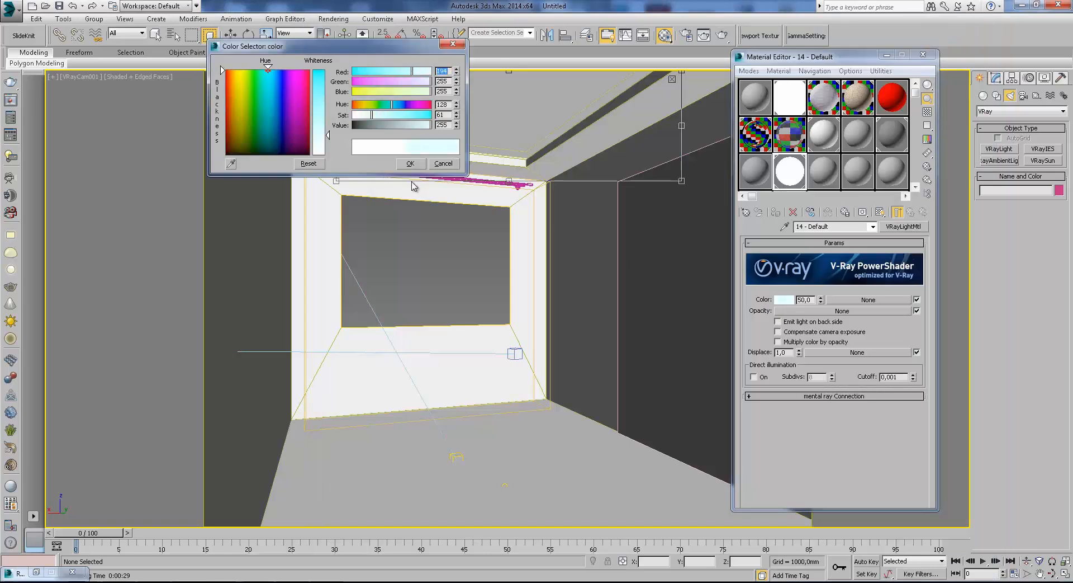
click(412, 164)
Render the ceiling region with the tinted light material and inspect the niche lighting up close.
click(722, 35)
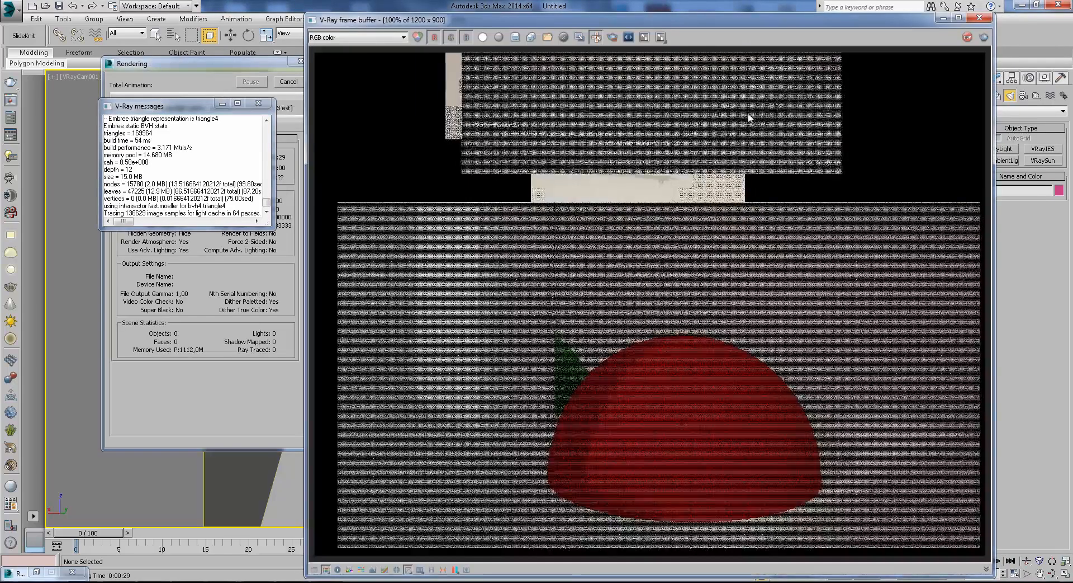
scroll(750, 117, up, 1)
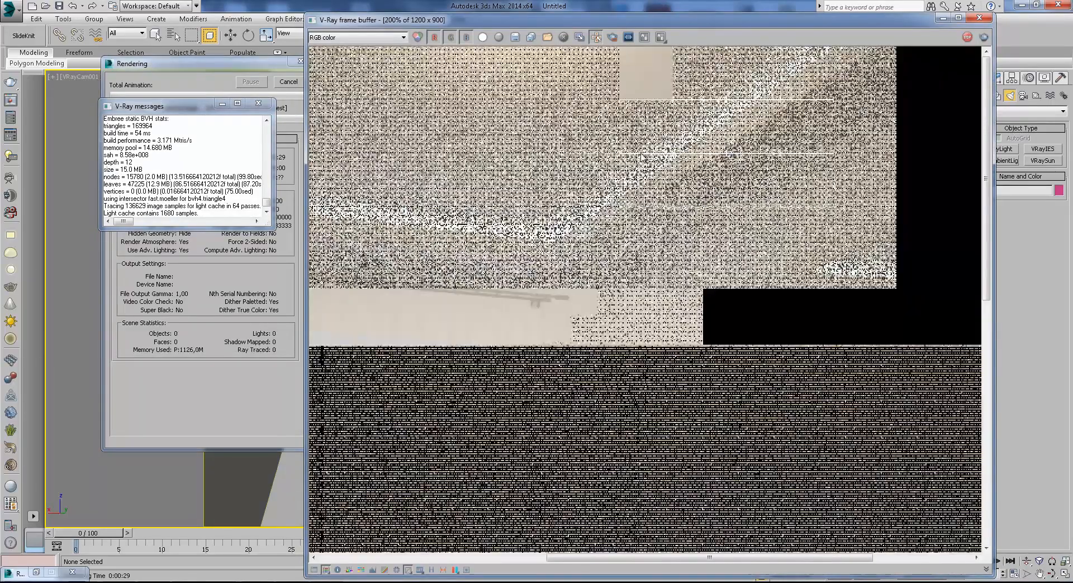
scroll(643, 156, down, 1)
click(259, 105)
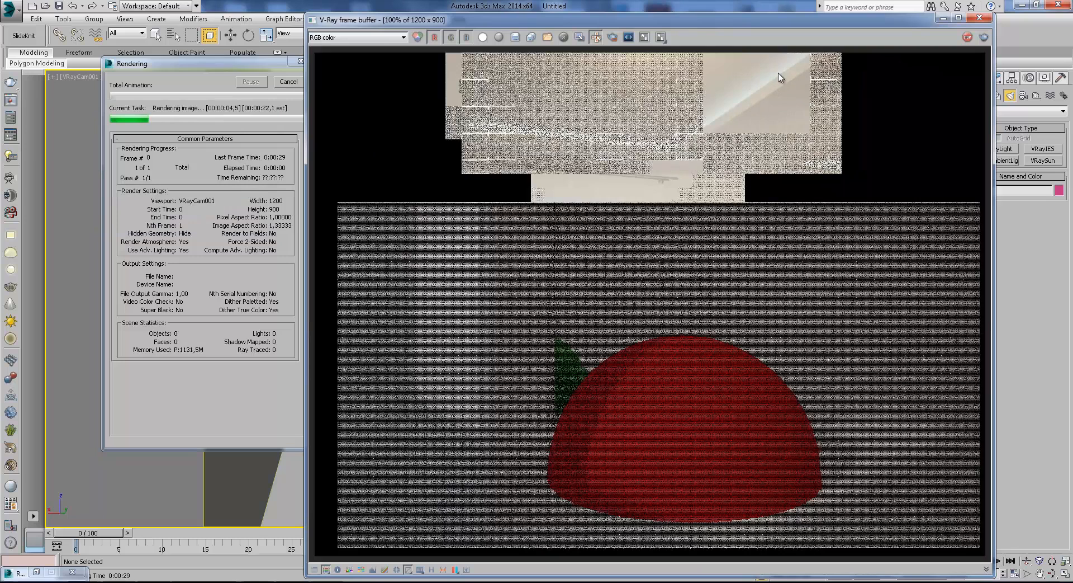
scroll(779, 78, up, 1)
scroll(780, 78, down, 1)
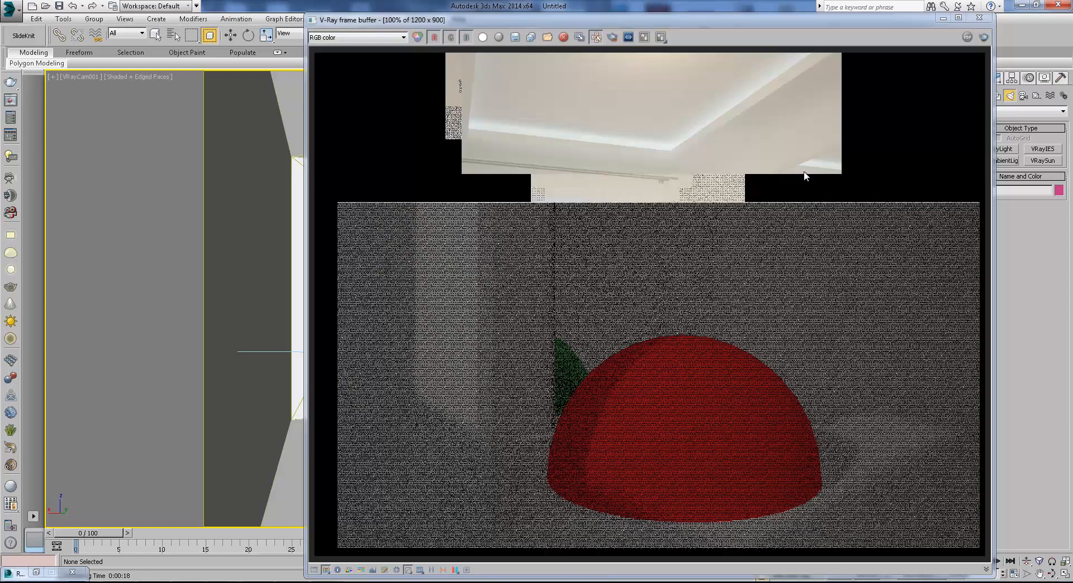
Set the light material's multiplier to 80 and turn on its direct illumination.
click(943, 17)
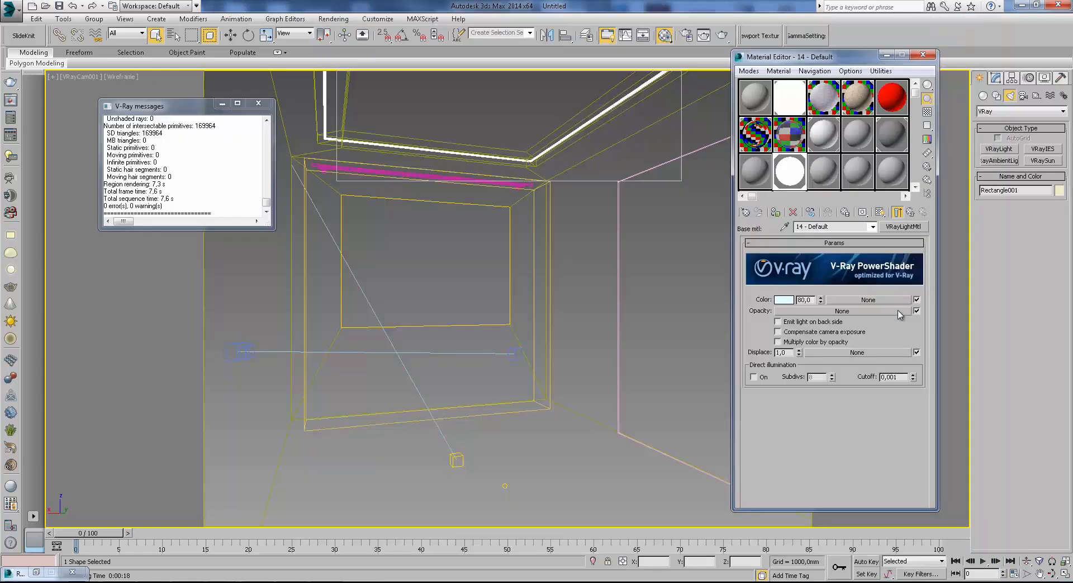
click(761, 377)
Render the ceiling region with the directly illuminating light material and examine the niche up close as it resolves.
click(723, 35)
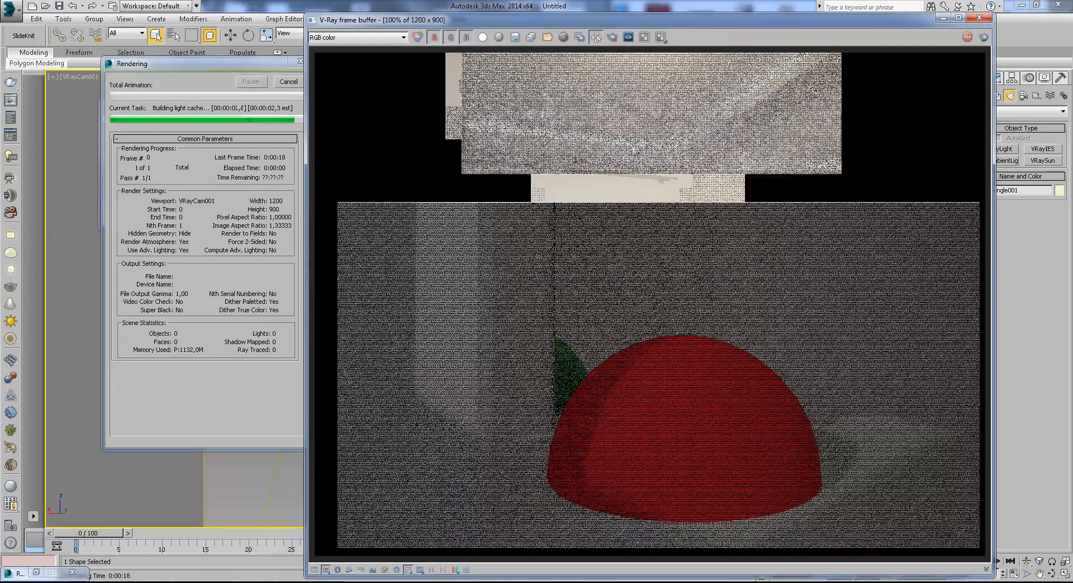
scroll(553, 130, up, 1)
scroll(595, 202, down, 1)
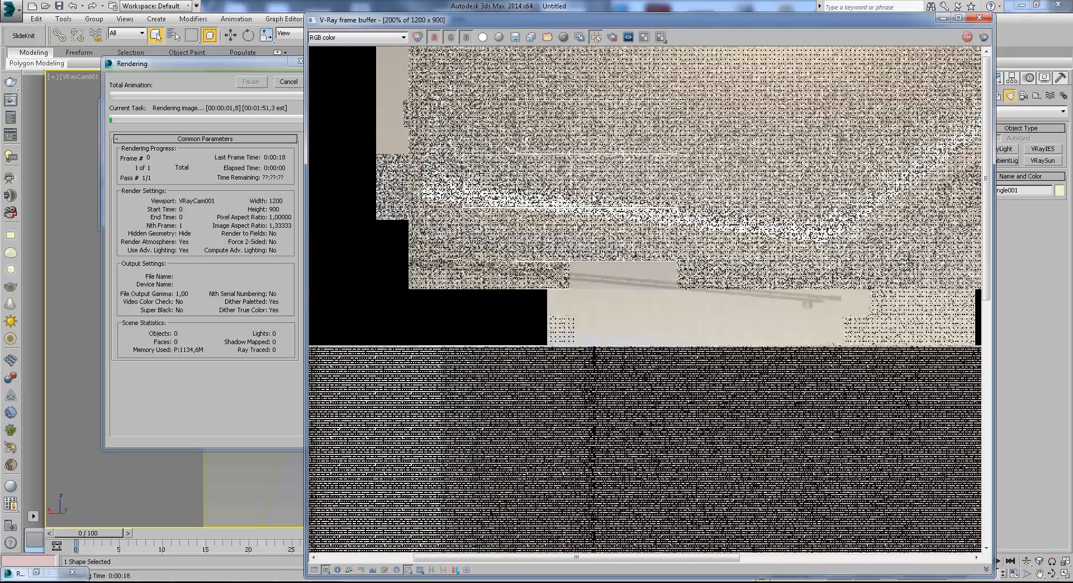
middle_drag(689, 229, 585, 236)
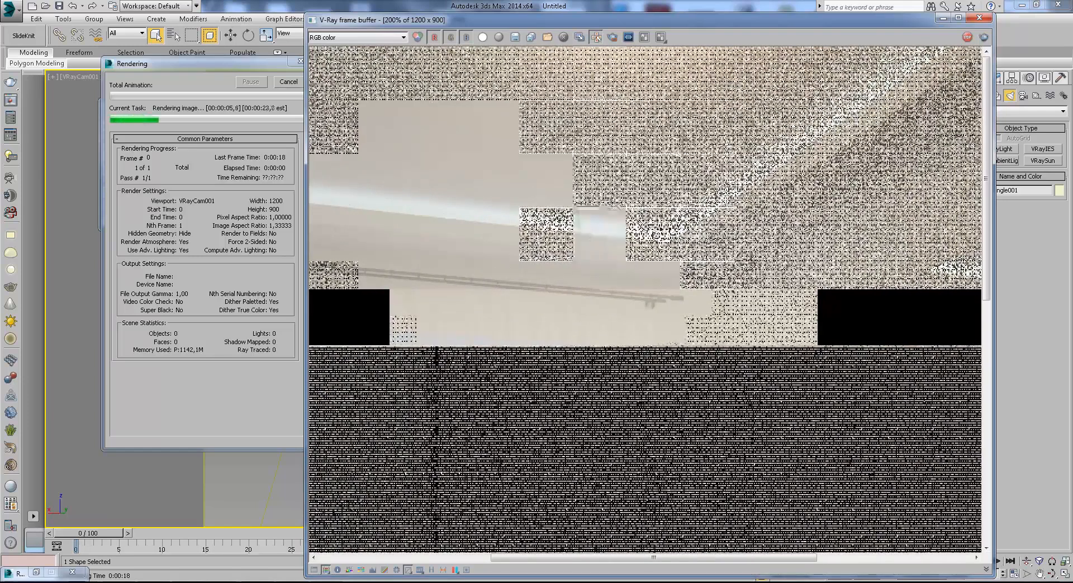
middle_drag(783, 219, 688, 278)
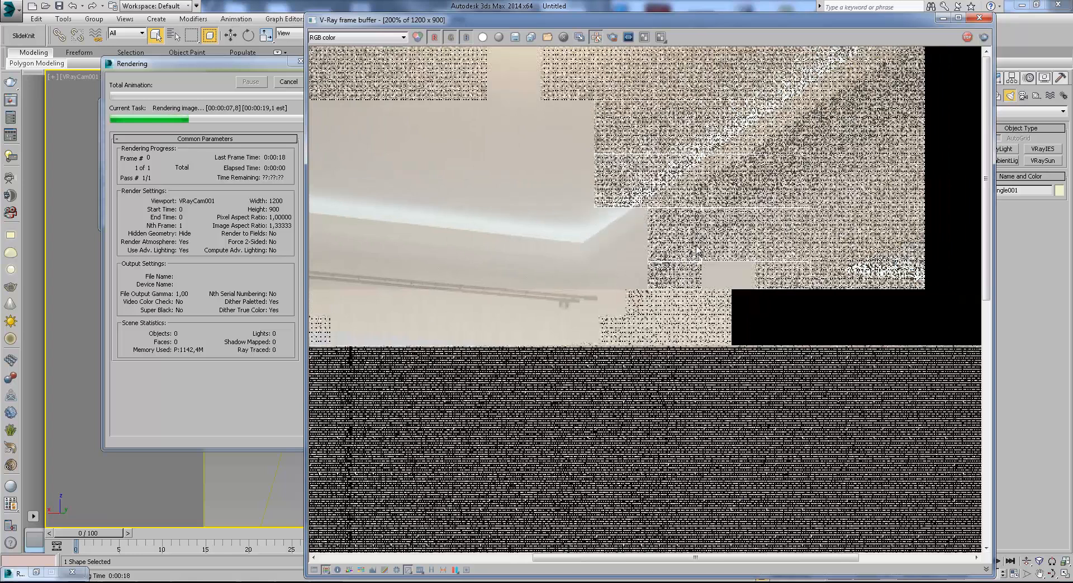
middle_drag(755, 274, 713, 276)
middle_drag(590, 232, 709, 276)
scroll(632, 139, down, 1)
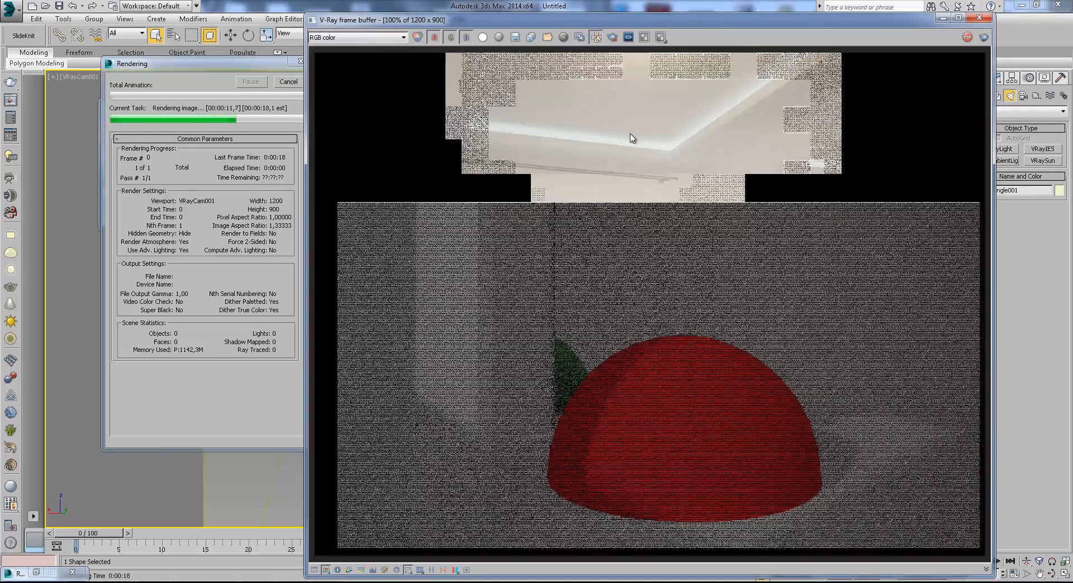
Examine the glow along the niche edges and corner in the finished render, and put the frame buffer away.
scroll(548, 120, up, 1)
middle_drag(531, 116, 546, 261)
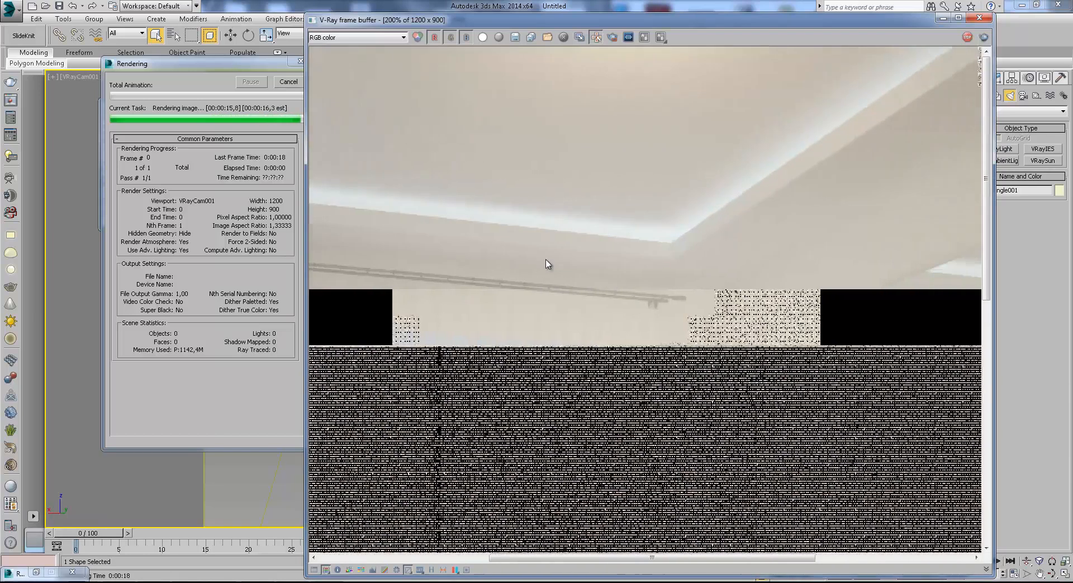
middle_drag(750, 170, 619, 293)
scroll(641, 224, down, 1)
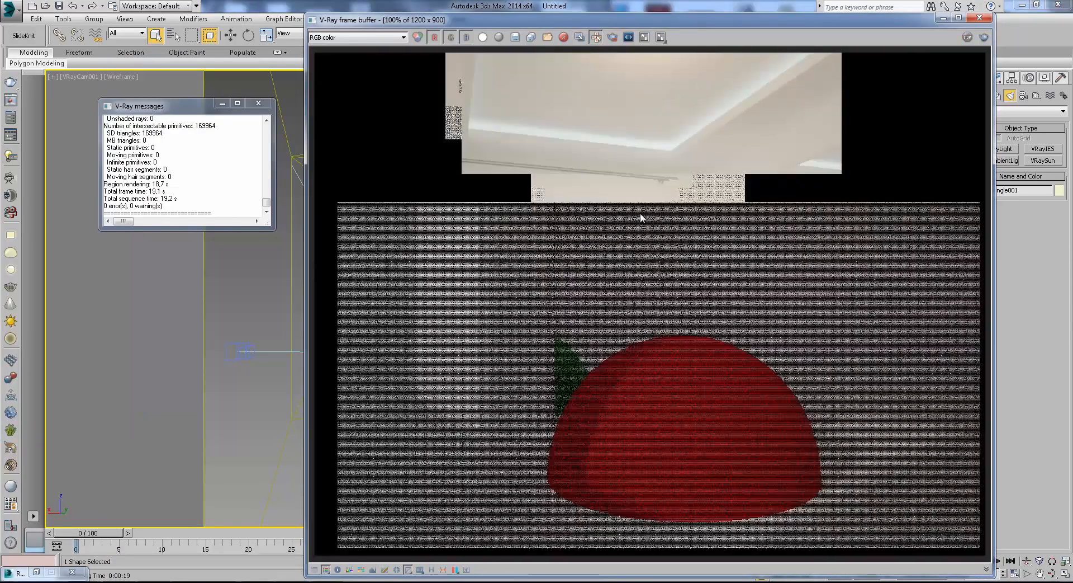
scroll(560, 175, down, 1)
scroll(612, 192, up, 3)
scroll(632, 168, down, 1)
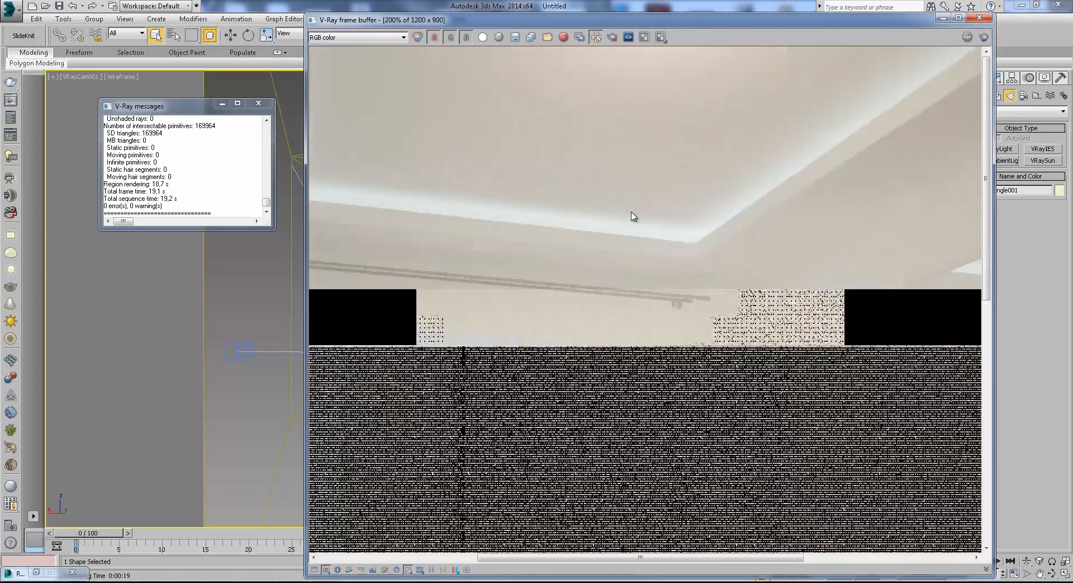
click(943, 21)
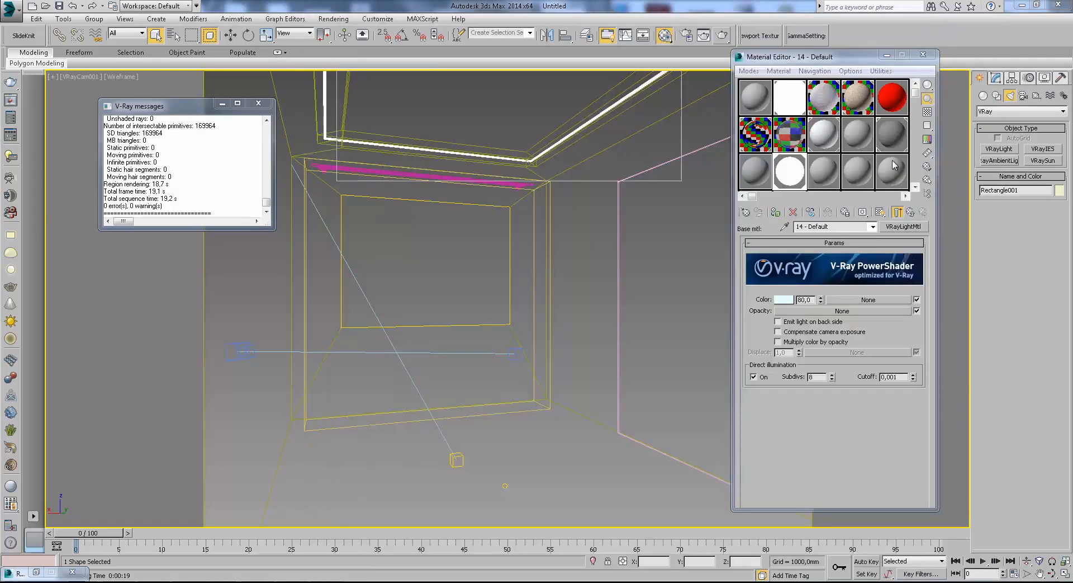
Review the GI settings in the V-Ray object properties of the ceiling-niche spline.
click(230, 36)
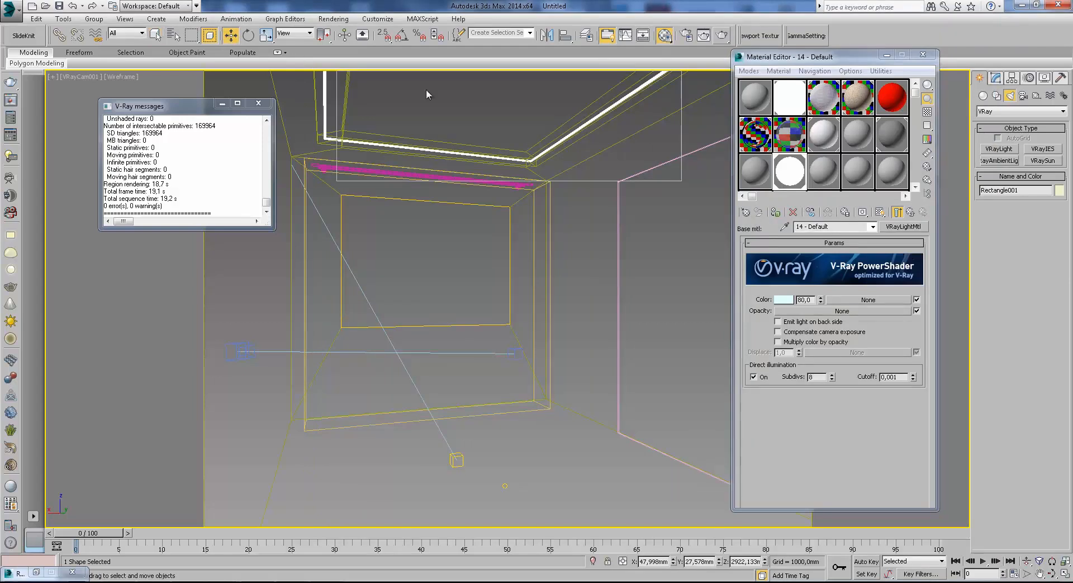
right_click(563, 142)
click(605, 247)
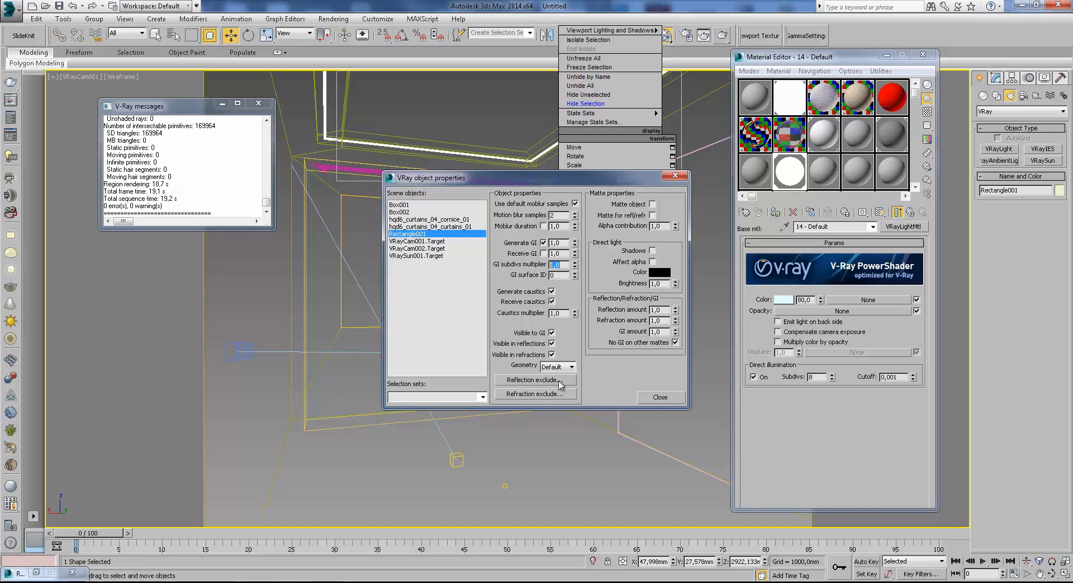
click(675, 177)
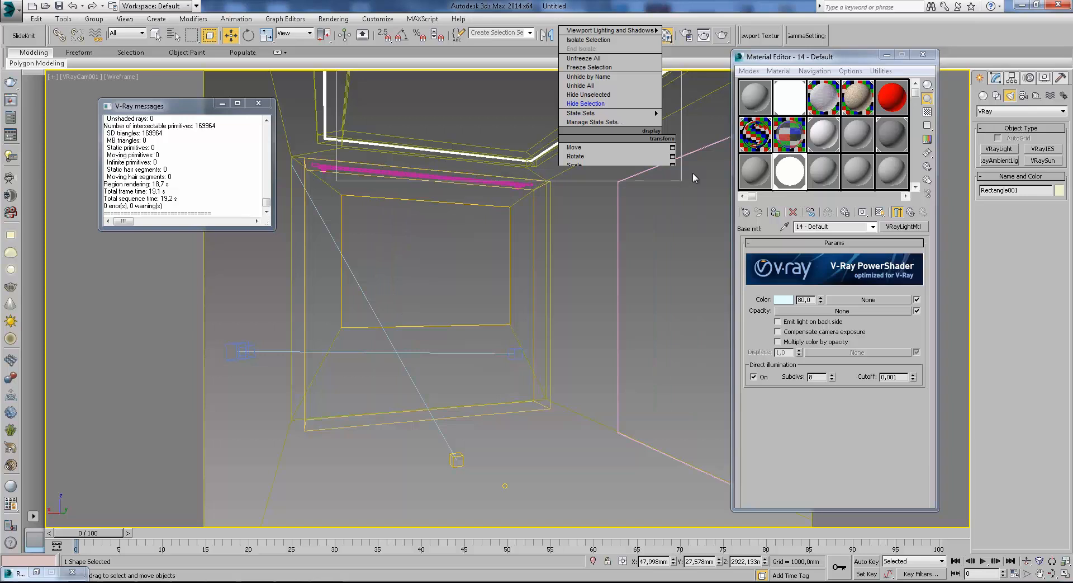
Render the ceiling region again, inspect the niche lighting, and put away the V-Ray messages and frame buffer.
click(723, 36)
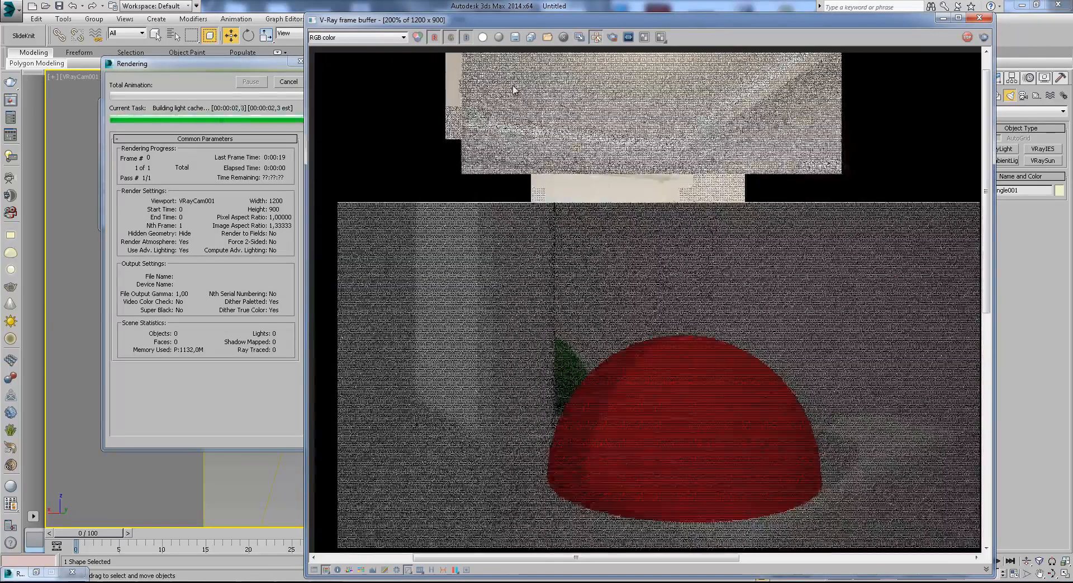
middle_drag(515, 88, 483, 195)
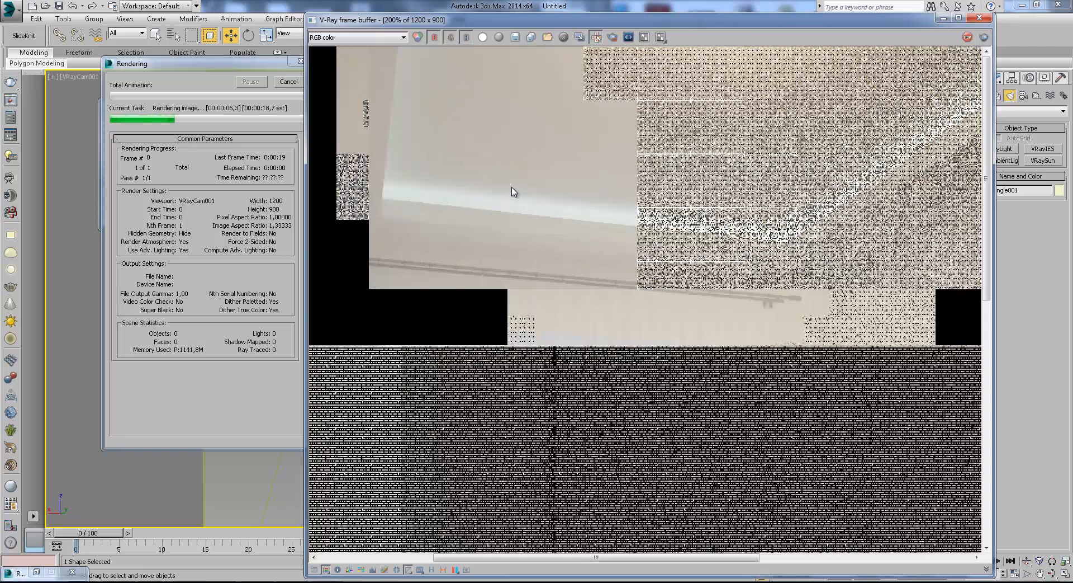
middle_drag(726, 216, 681, 216)
middle_drag(797, 197, 725, 201)
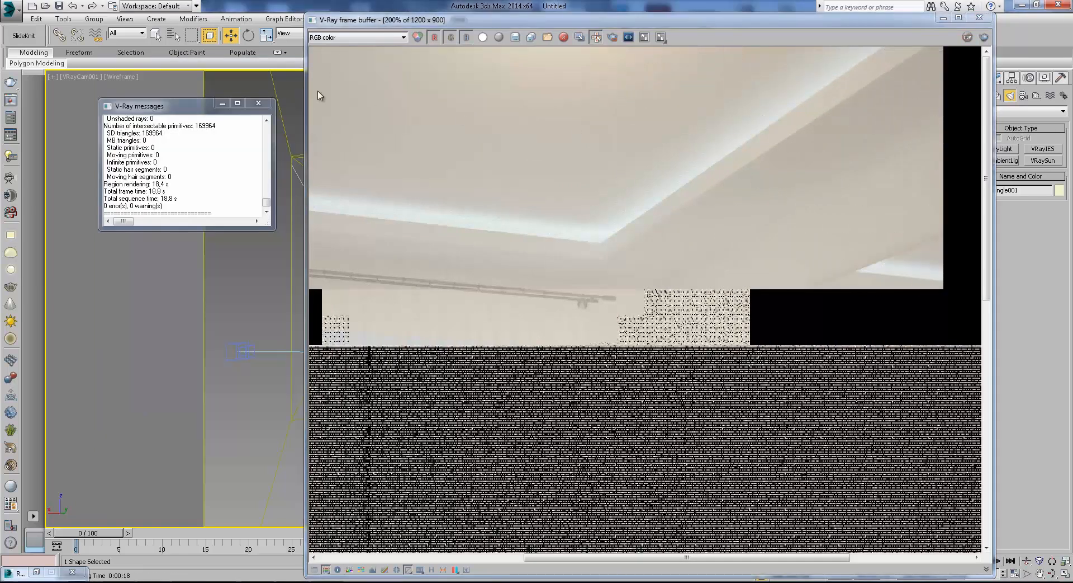
click(268, 107)
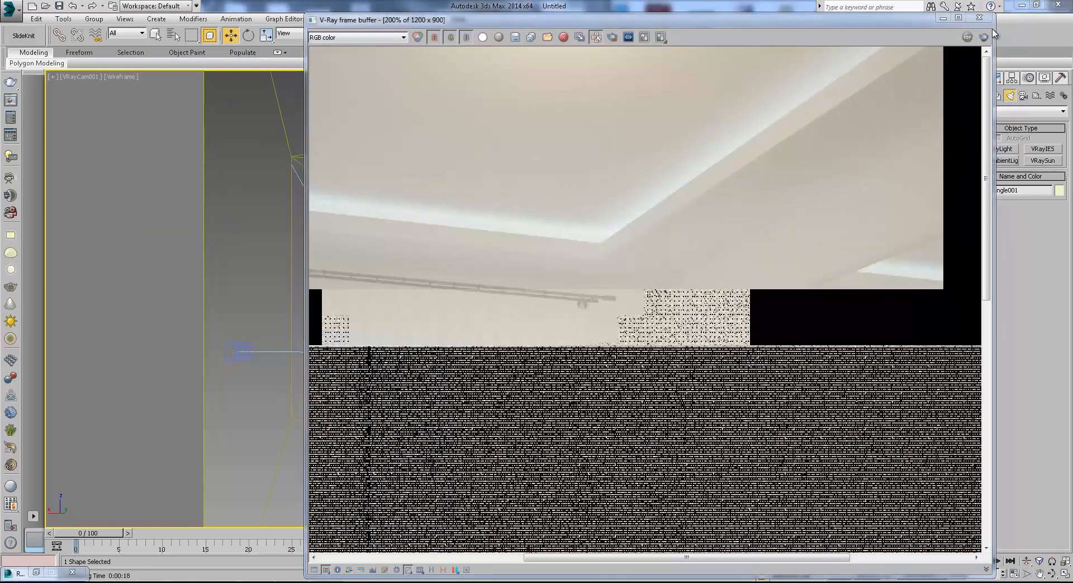
click(945, 18)
Hide everything except the niche spline, test-render the spline alone, and put the frame buffer away.
right_click(626, 119)
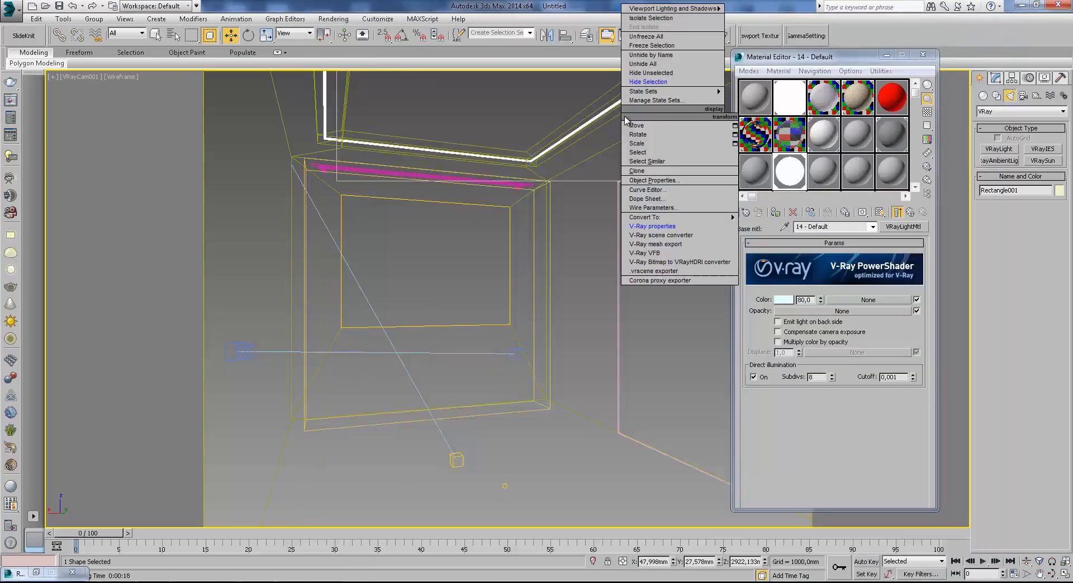
click(664, 76)
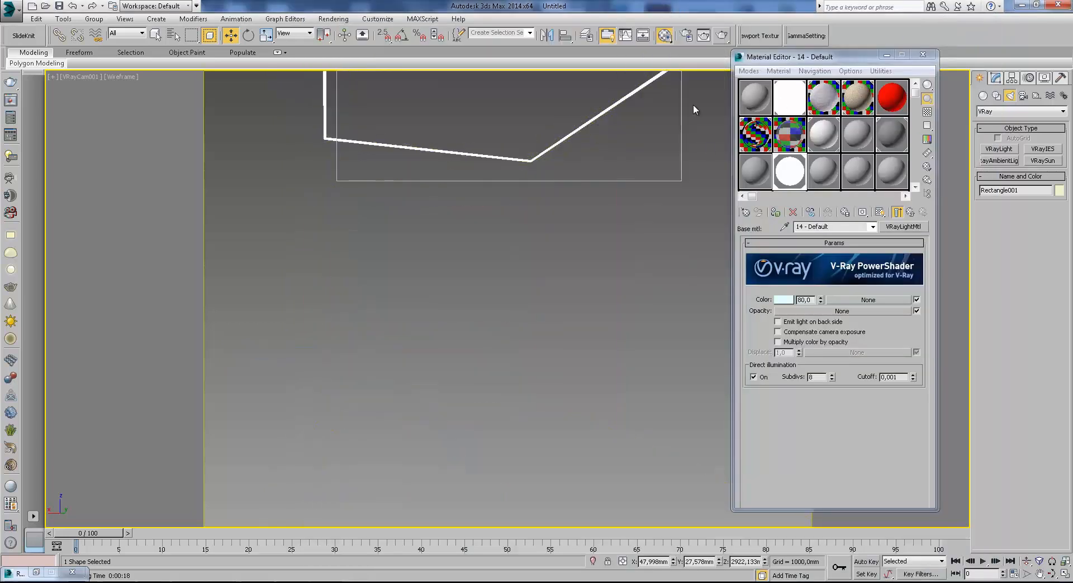
click(721, 35)
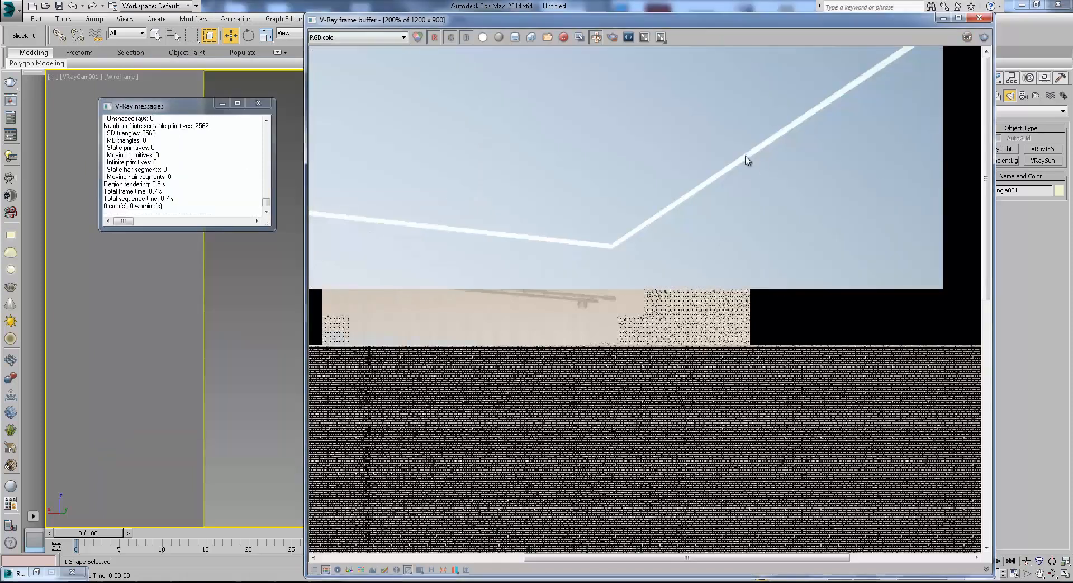
click(944, 18)
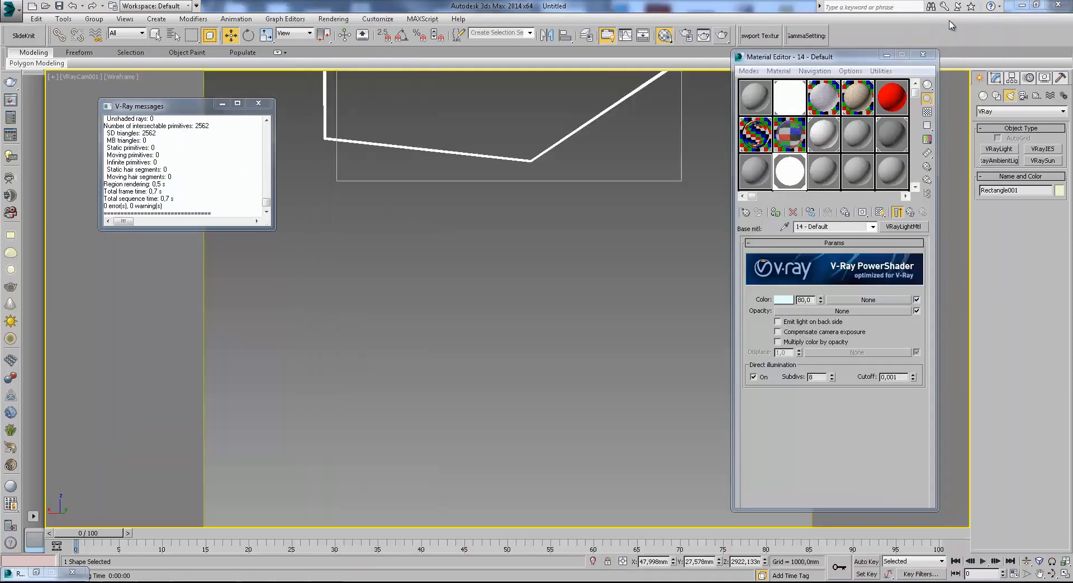
Check Generate GI and Receive GI in the isolated spline's V-Ray object properties.
right_click(601, 118)
click(626, 222)
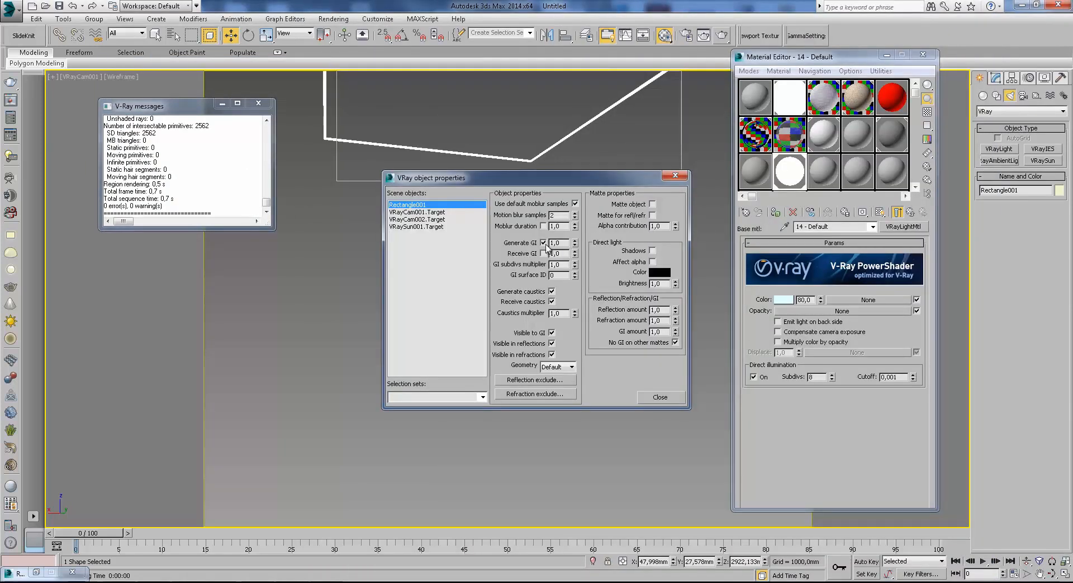
click(660, 397)
Render the region again with only the spline visible and examine the glowing line up close.
click(721, 36)
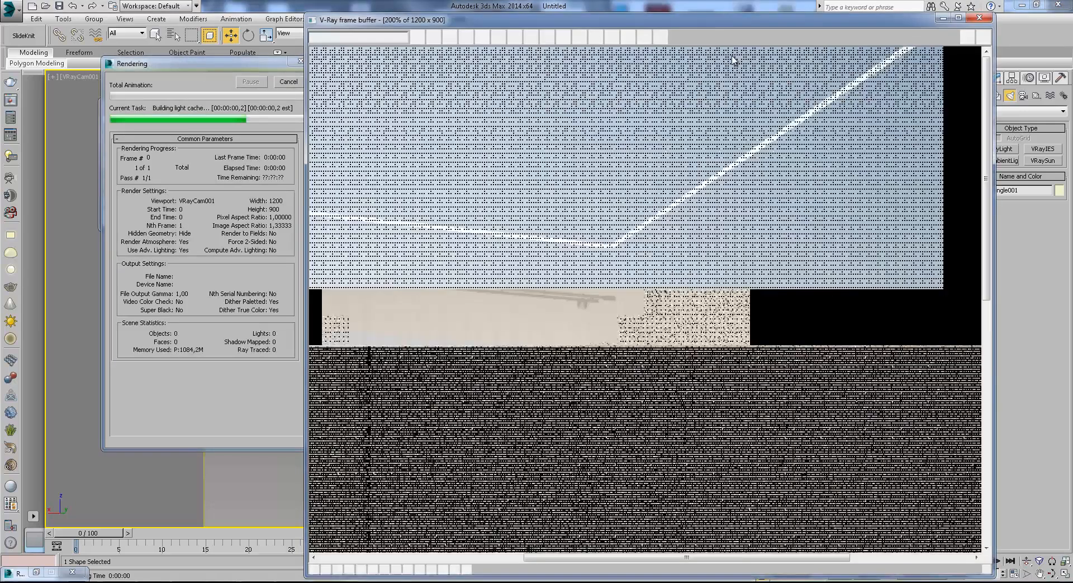
scroll(590, 241, up, 2)
scroll(585, 215, down, 2)
middle_drag(433, 168, 726, 238)
scroll(727, 238, down, 1)
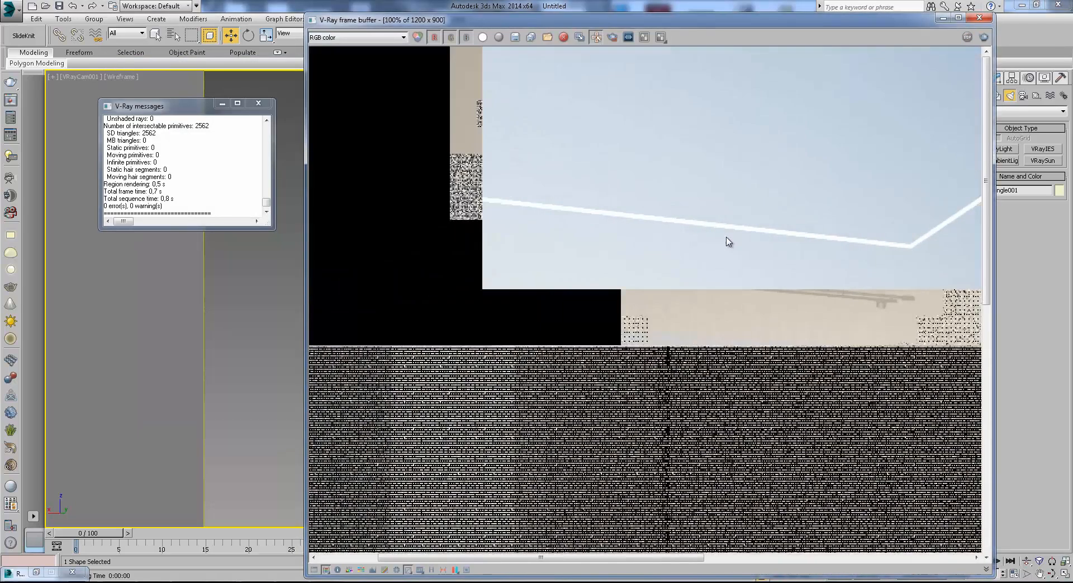
scroll(747, 150, up, 1)
middle_drag(833, 53, 770, 105)
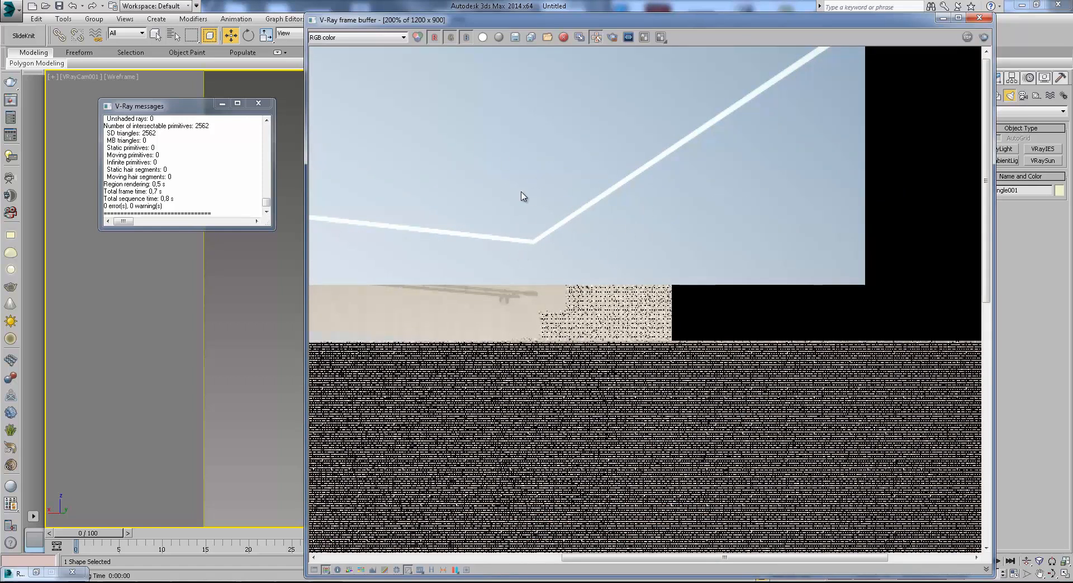
scroll(769, 115, down, 1)
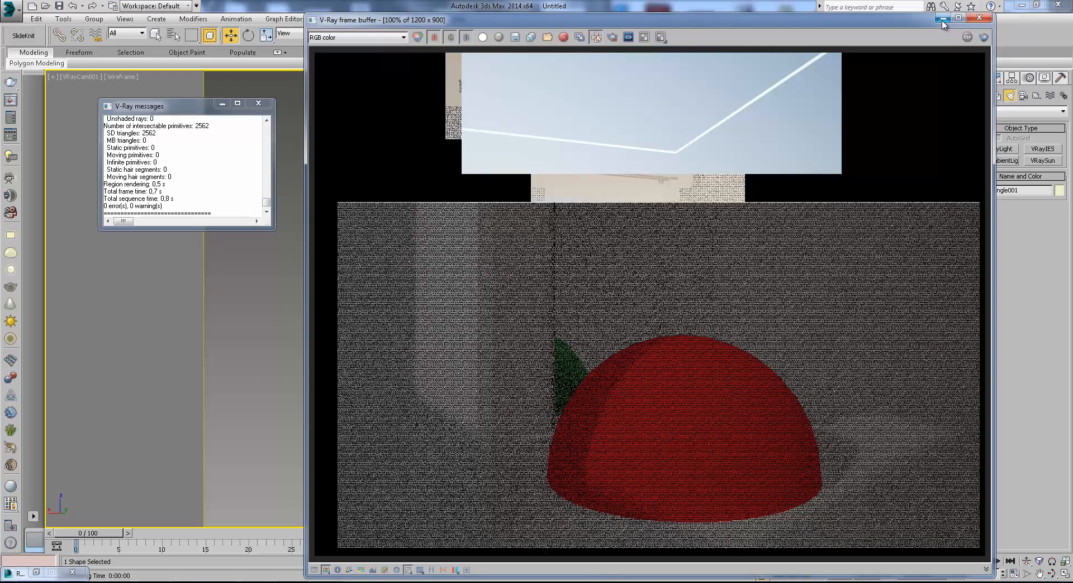
Put away the render windows and unhide all objects in the room scene.
click(943, 19)
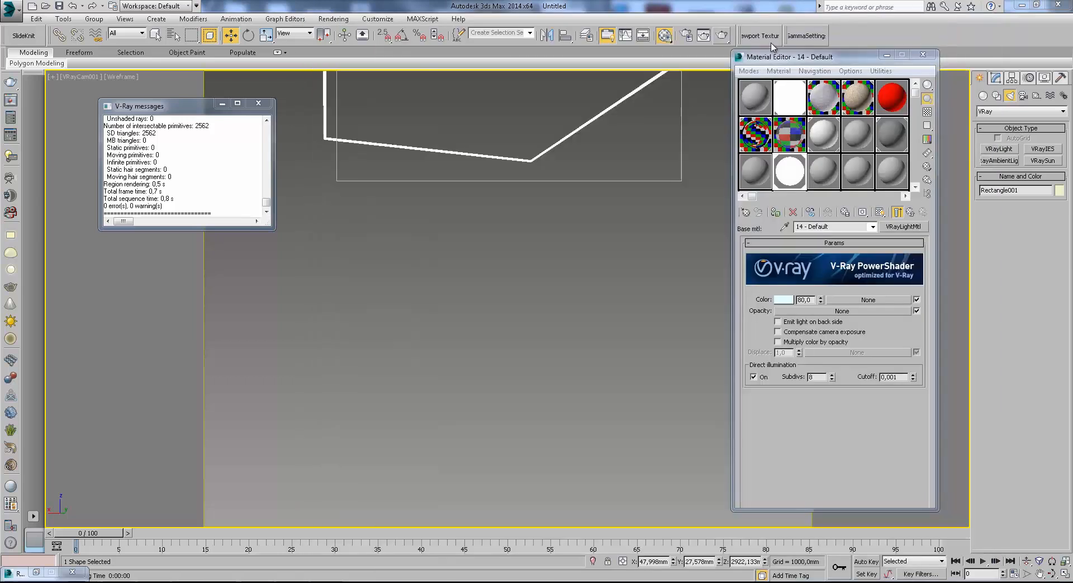
right_click(539, 144)
click(565, 98)
click(259, 103)
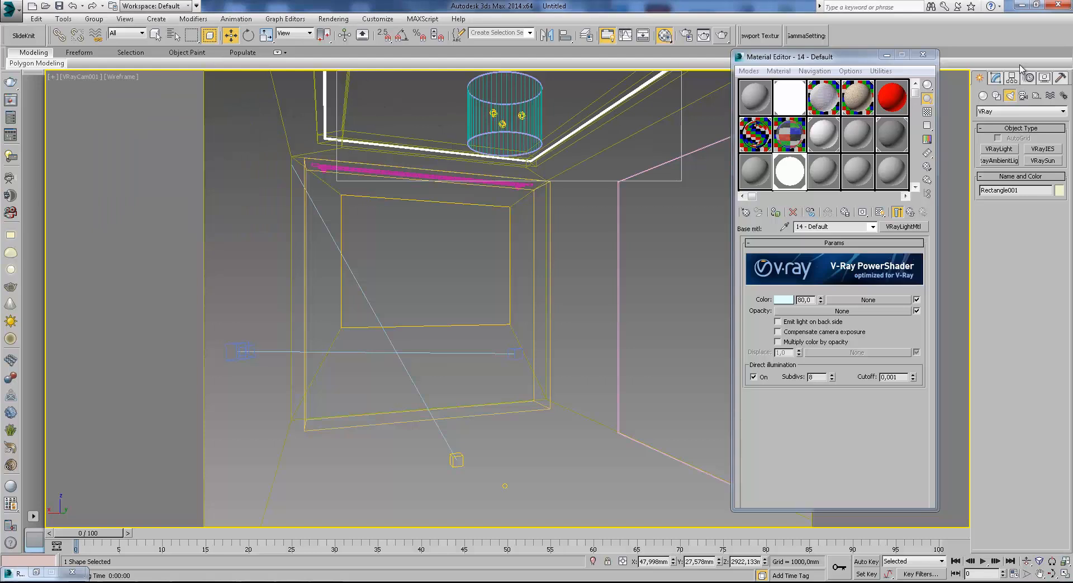
Create a sphere-type VRayLight with a radius of about 309 mm beside the room in the wireframe top view.
key(t)
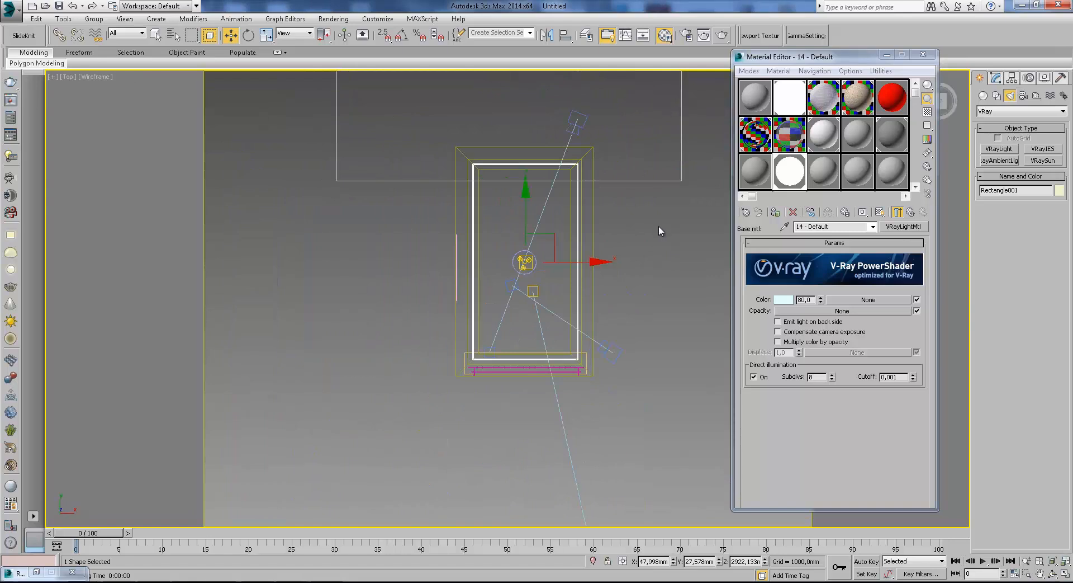
scroll(568, 187, up, 3)
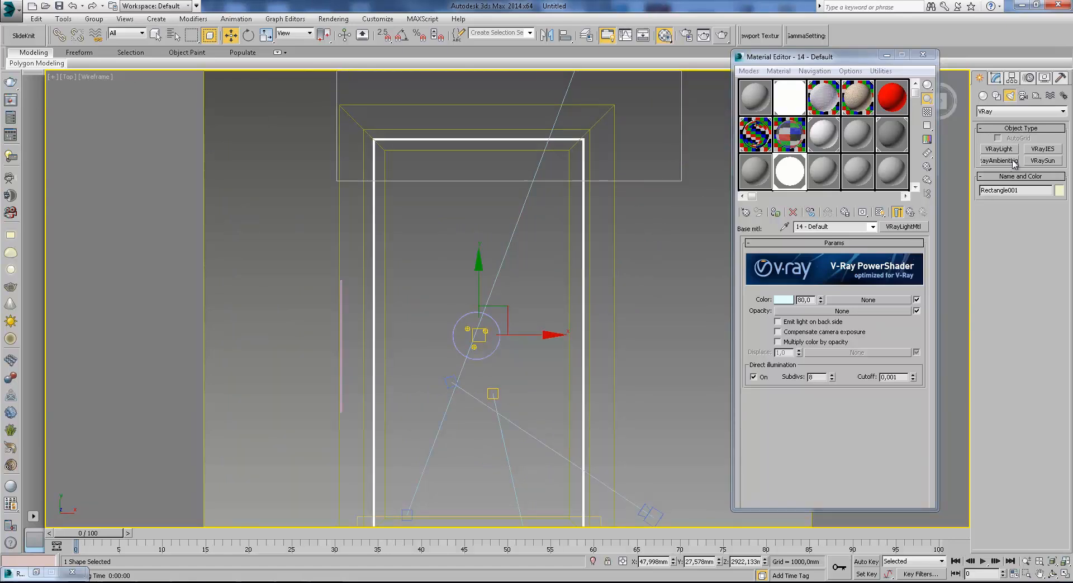
click(999, 148)
scroll(532, 224, down, 3)
key(c)
double_click(494, 215)
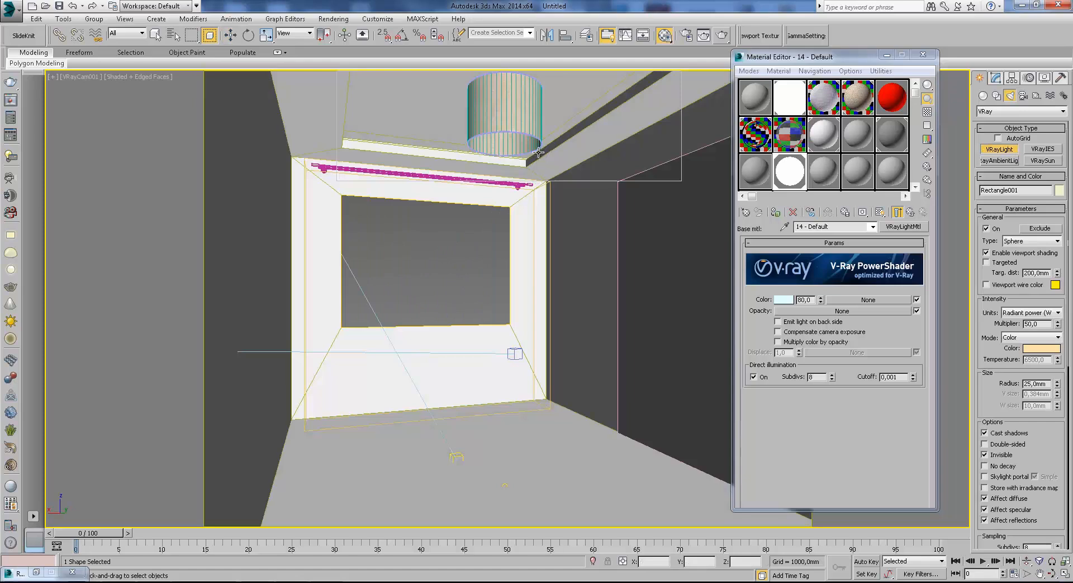
key(w)
key(t)
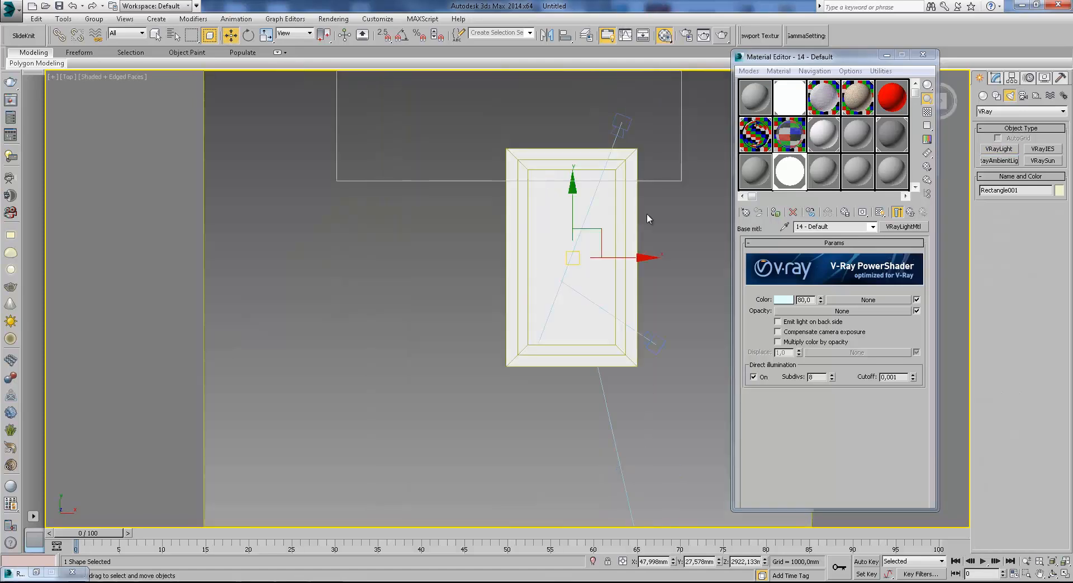
key(F3)
click(1000, 150)
middle_drag(657, 189, 516, 201)
mouse_move(532, 196)
mouse_down()
mouse_move(550, 235)
mouse_move(541, 205)
mouse_up()
click(998, 79)
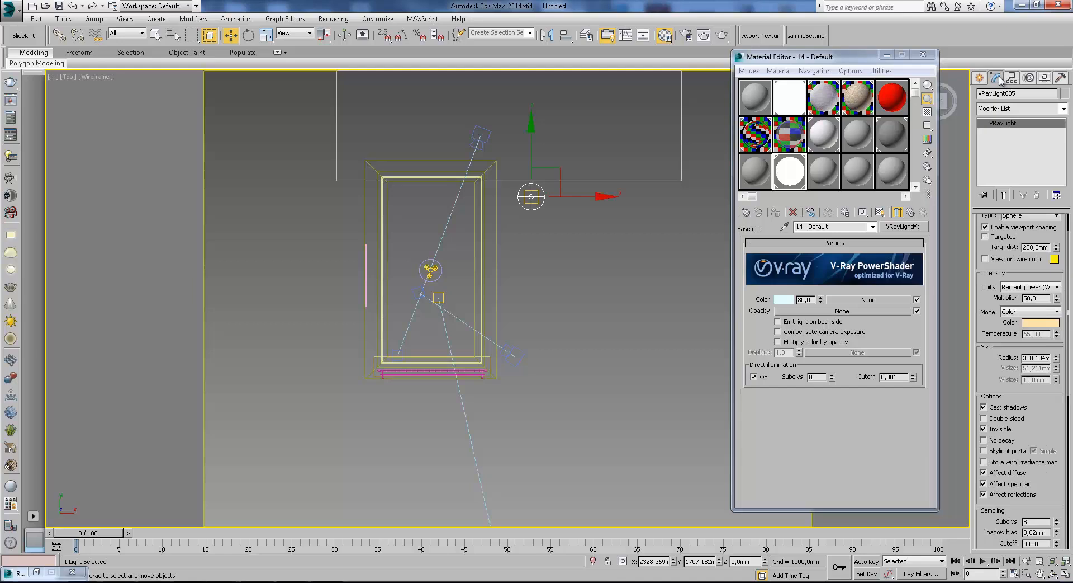
Change the new V-Ray light's type from Sphere to Mesh.
scroll(1030, 266, up, 3)
click(1031, 247)
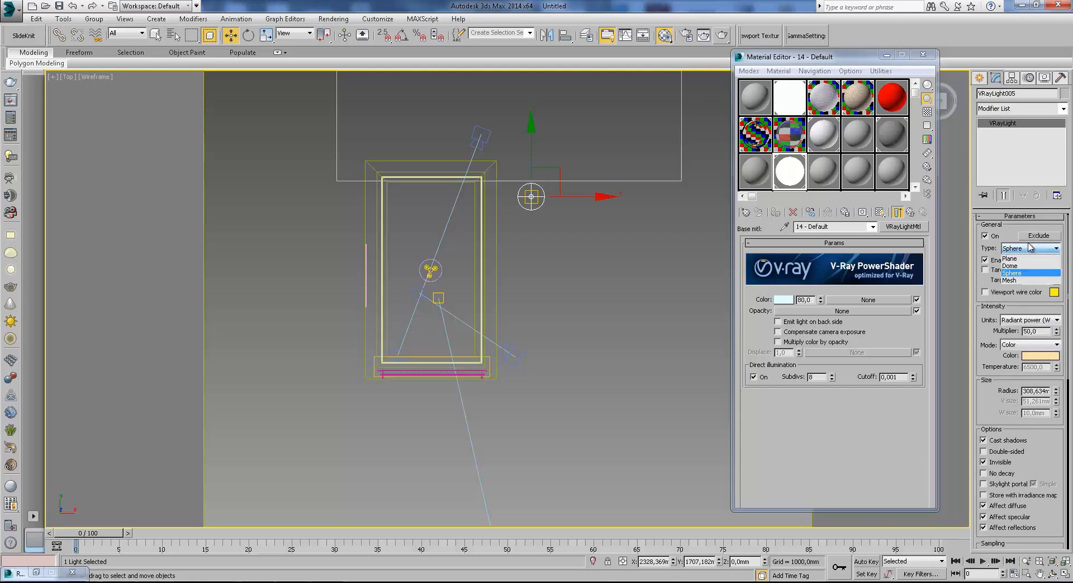
click(1026, 287)
scroll(1043, 432, down, 5)
scroll(1038, 426, up, 5)
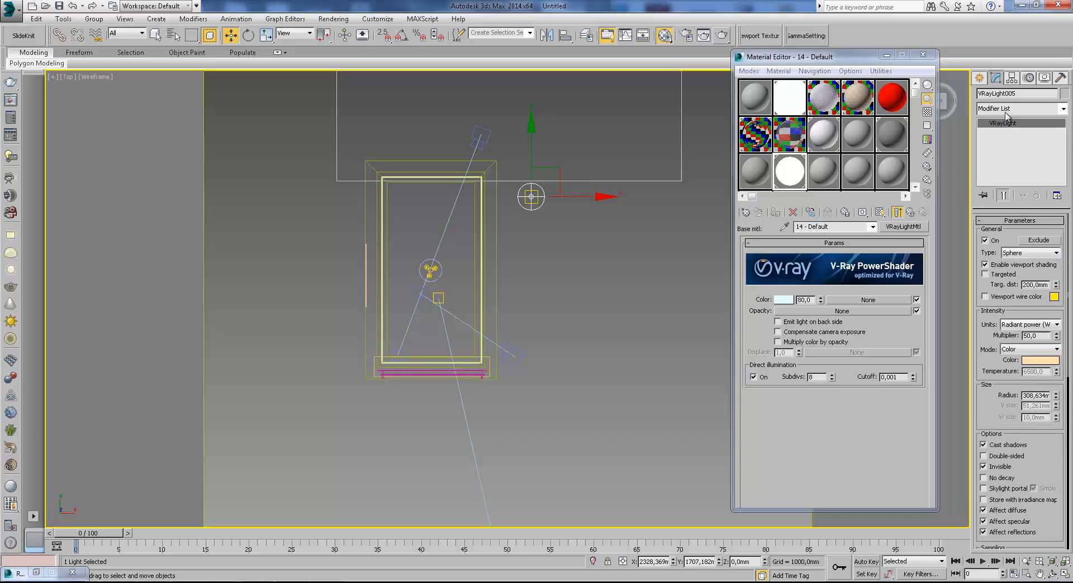
click(1031, 252)
click(1023, 284)
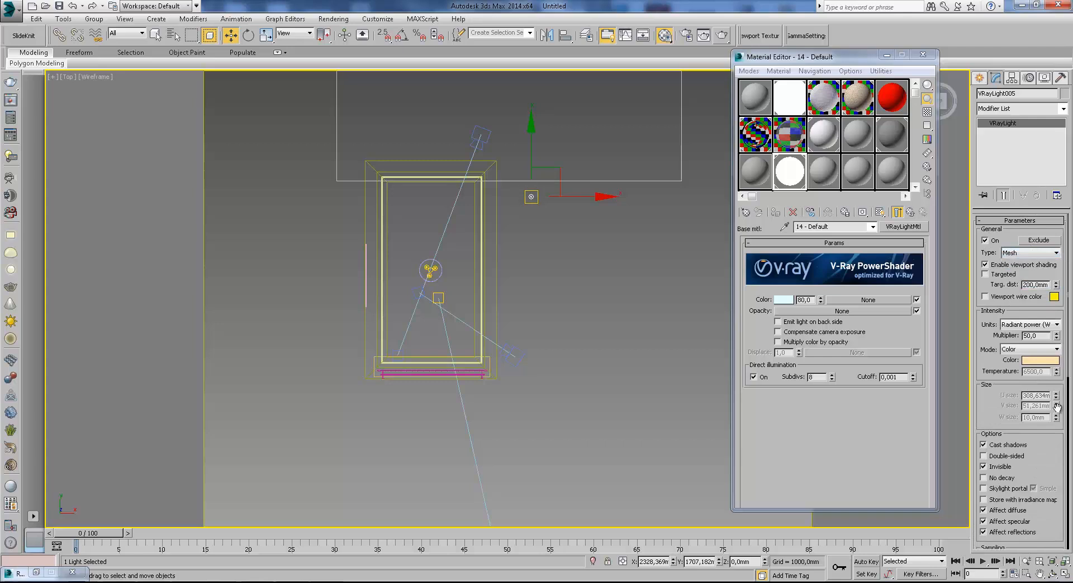
Try to pick the ceiling-niche spline as the light's mesh.
scroll(1029, 267, down, 5)
scroll(1029, 269, down, 2)
click(1020, 474)
scroll(569, 216, up, 5)
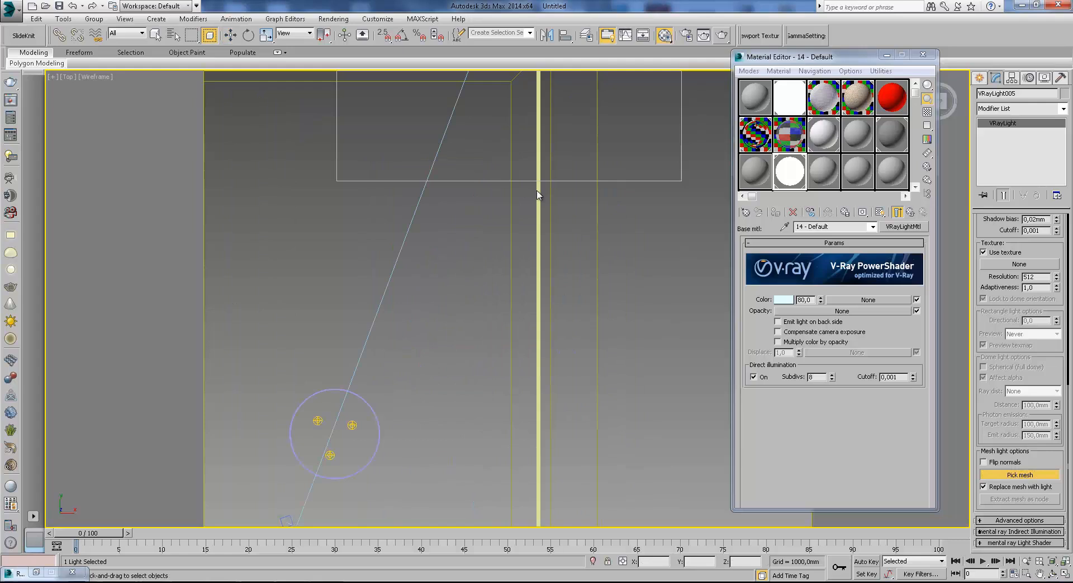
middle_drag(539, 196, 609, 336)
key(w)
Convert the ceiling-niche spline Rectangle001 to an Editable Poly.
click(563, 201)
scroll(562, 336, down, 2)
middle_drag(559, 495, 603, 416)
drag(553, 420, 550, 420)
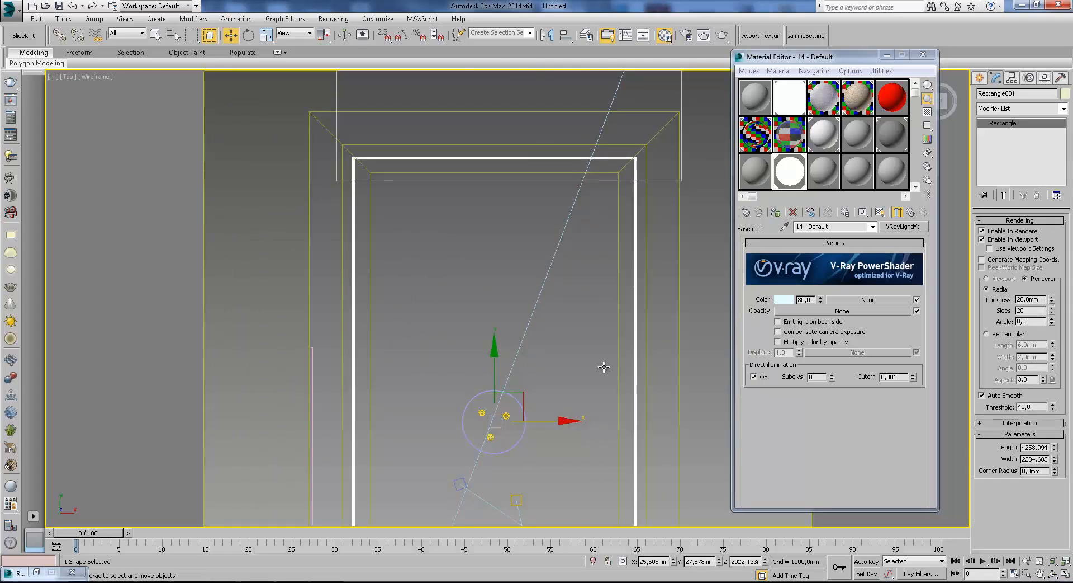
right_click(639, 278)
mouse_move(668, 386)
click(799, 401)
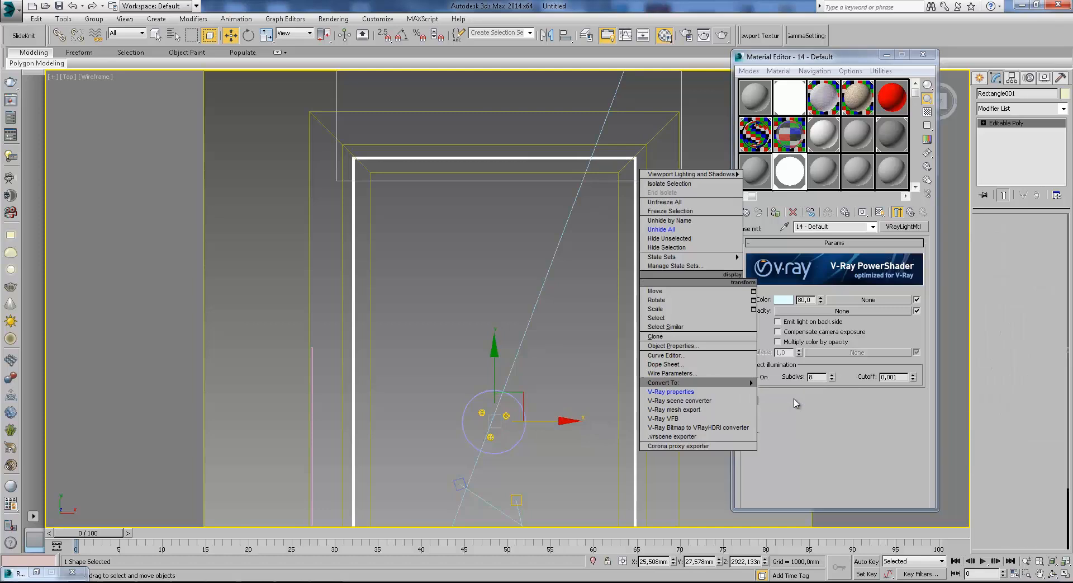
Reselect the V-Ray mesh light and pick the converted niche rectangle as its mesh.
scroll(464, 256, down, 3)
click(485, 217)
middle_drag(409, 229, 575, 305)
scroll(574, 305, up, 2)
click(583, 262)
middle_drag(618, 260, 652, 216)
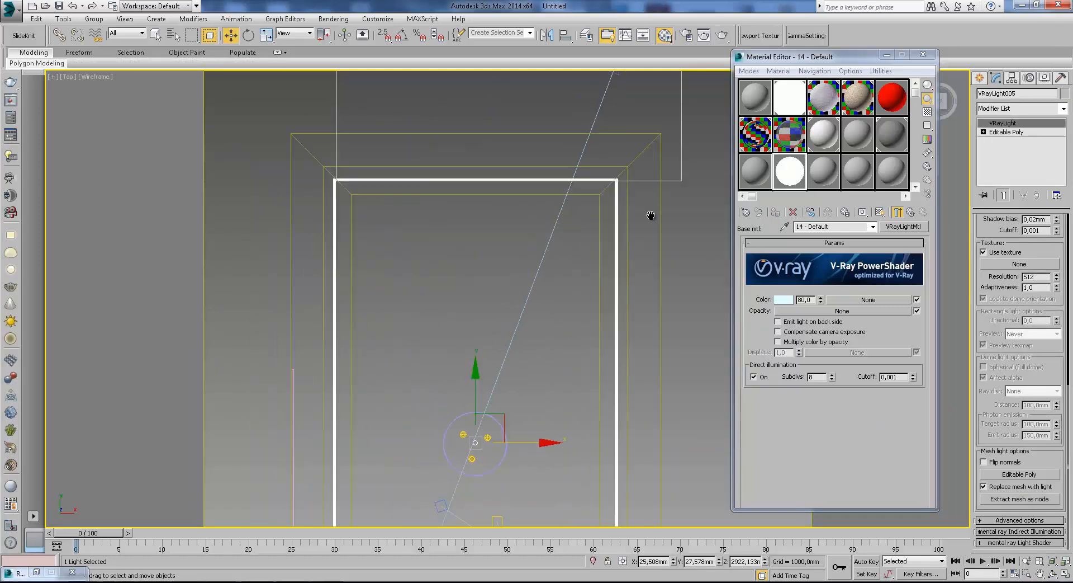
Start a region render from the VRayCam001 view, cancel it, and put away the render windows.
scroll(652, 215, down, 1)
key(c)
double_click(554, 213)
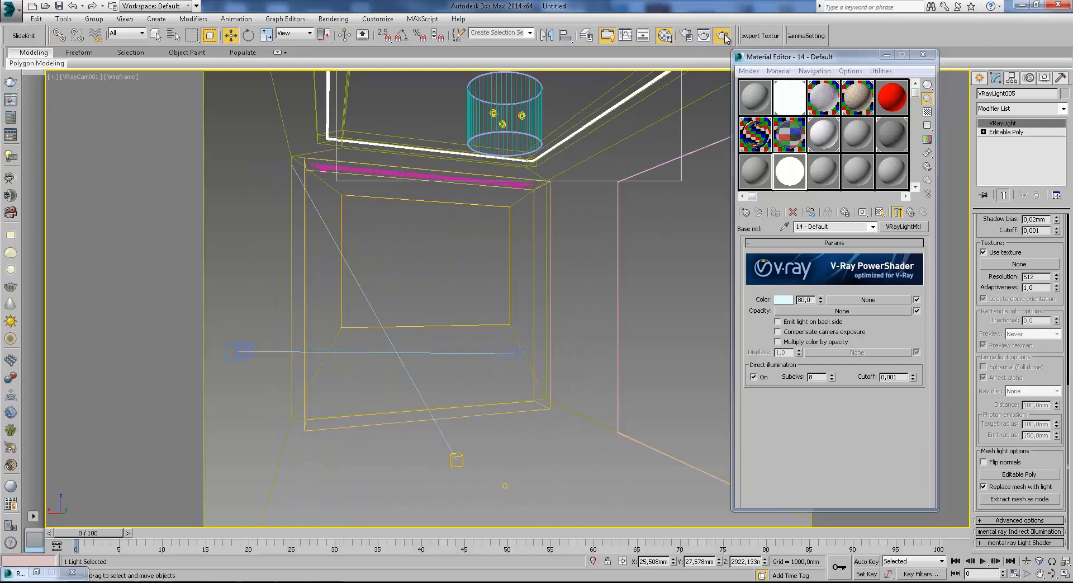
click(722, 35)
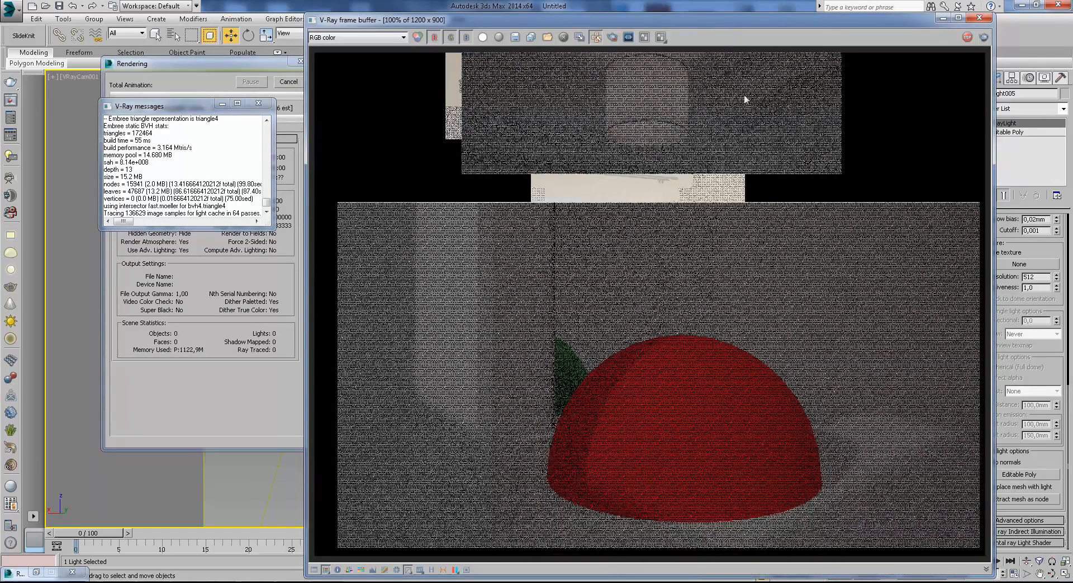
click(259, 104)
click(288, 81)
click(944, 19)
Set the mesh light's multiplier to 80 and its color to light blue with hue 143 and saturation 89.
drag(1041, 243, 1072, 416)
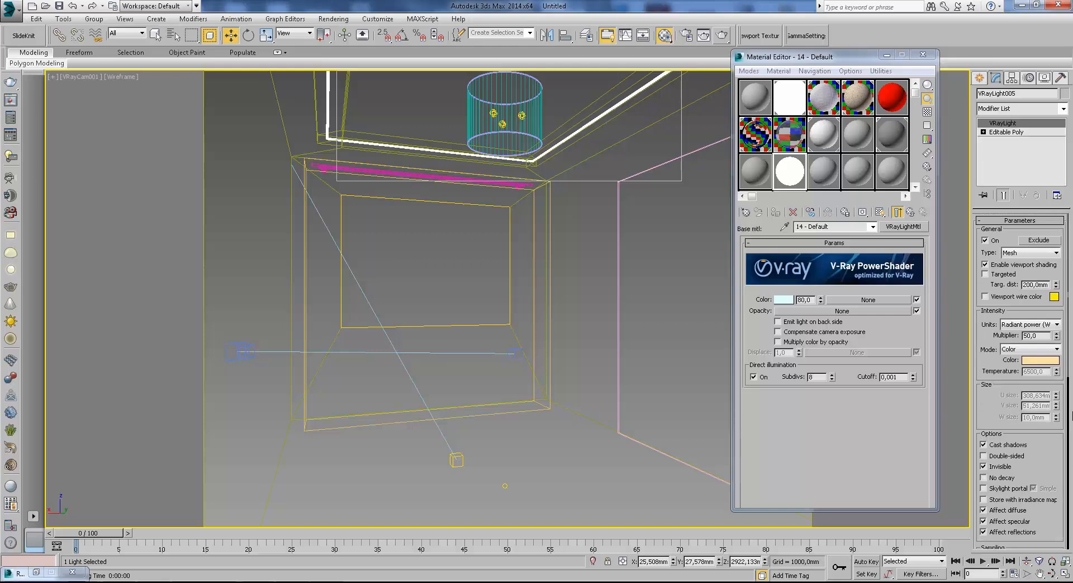
click(1041, 361)
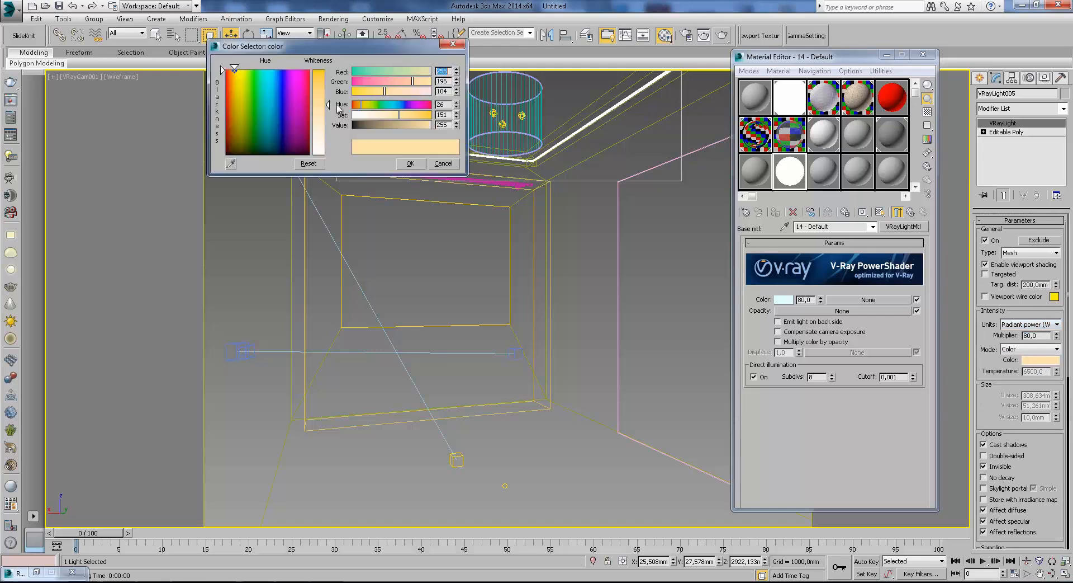
drag(270, 77, 273, 69)
click(317, 125)
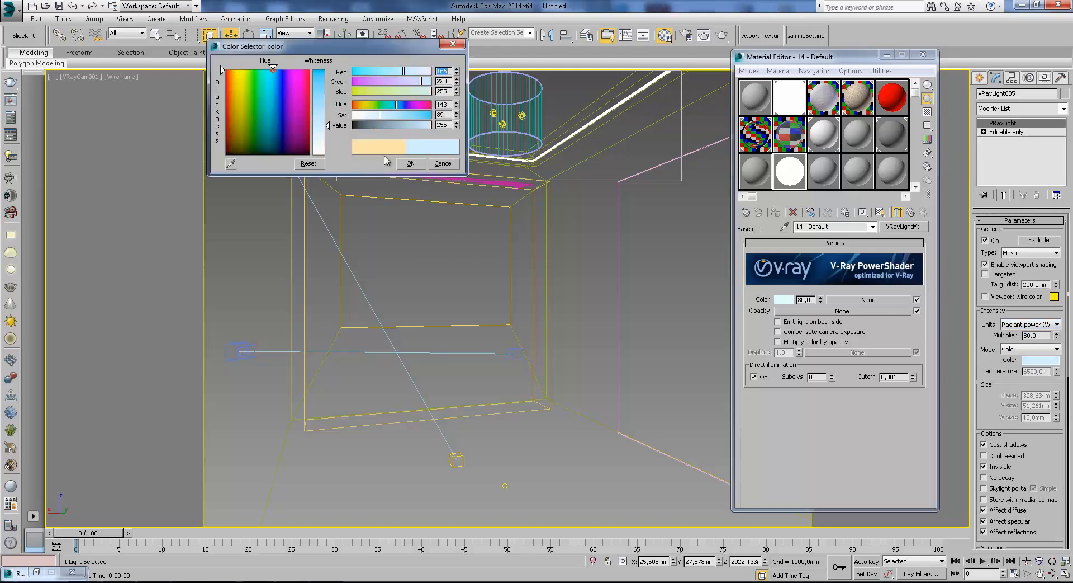
click(425, 163)
Render the ceiling region with the mesh light and examine the niche glow around the lamp up close.
click(721, 35)
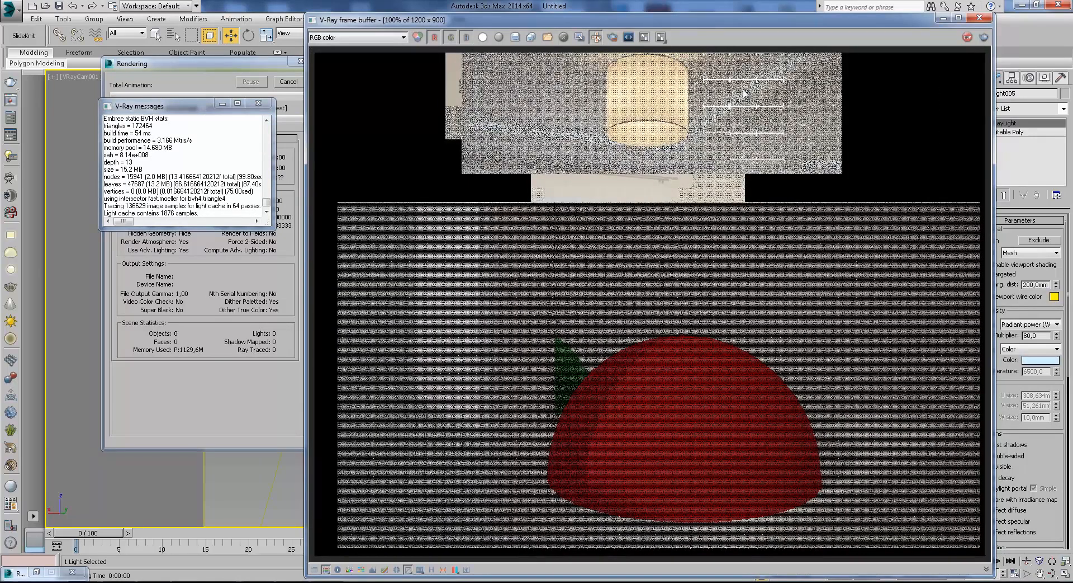
scroll(744, 93, up, 1)
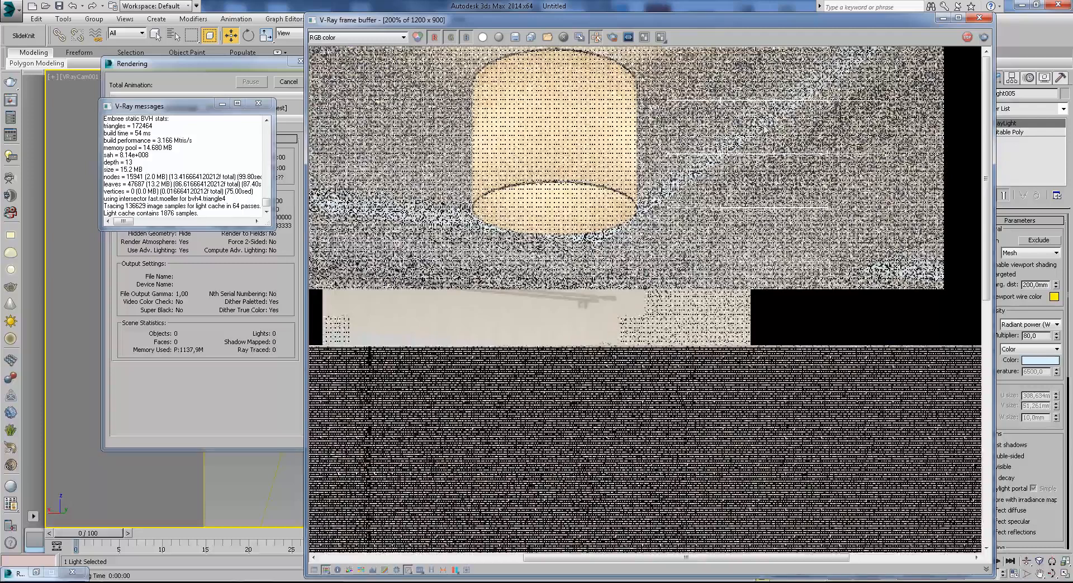
middle_drag(799, 100, 783, 137)
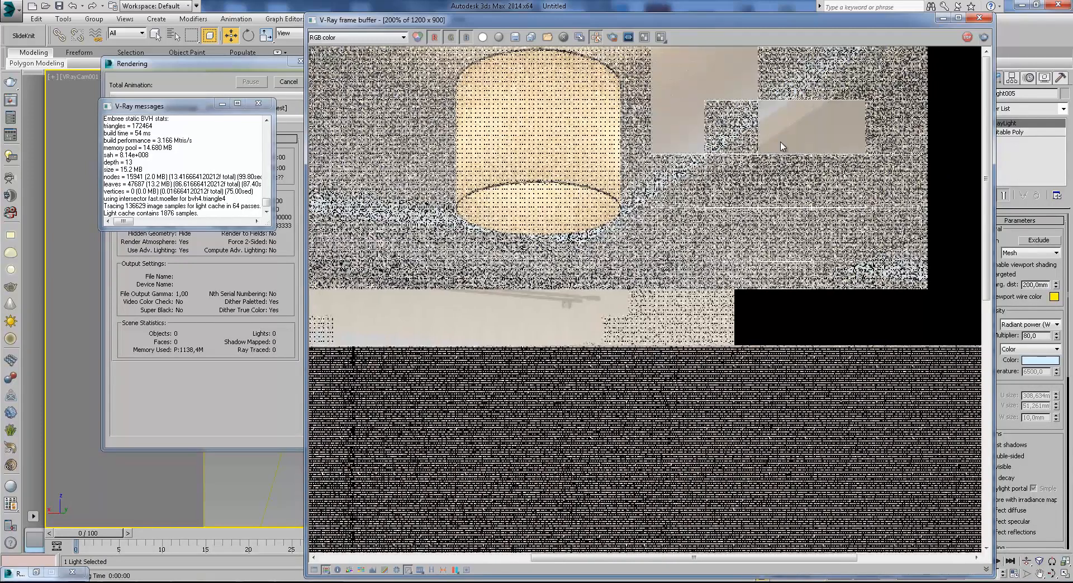
scroll(750, 93, up, 1)
scroll(750, 91, down, 1)
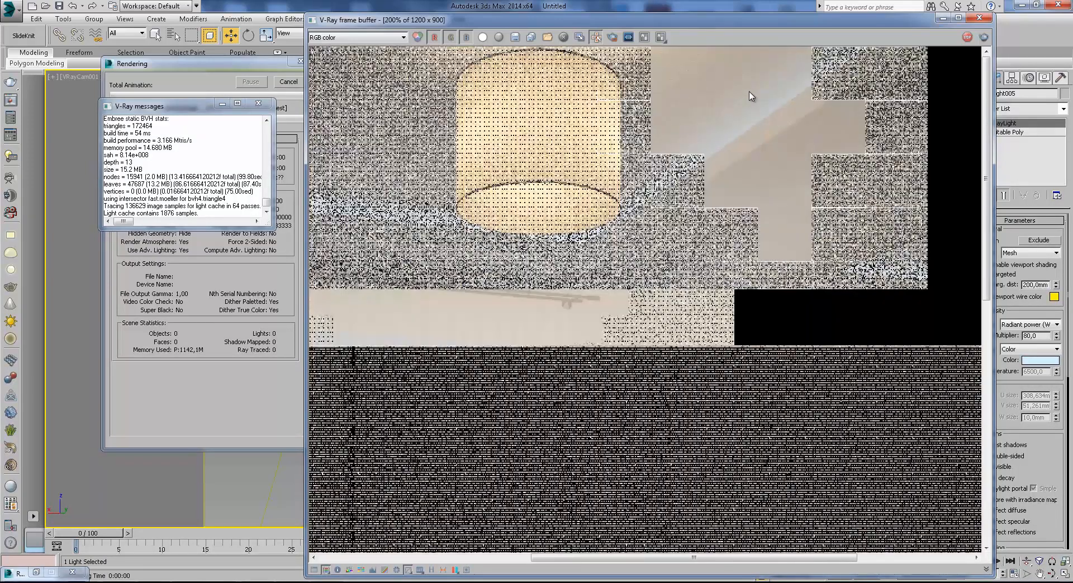
click(259, 103)
middle_drag(706, 136, 755, 155)
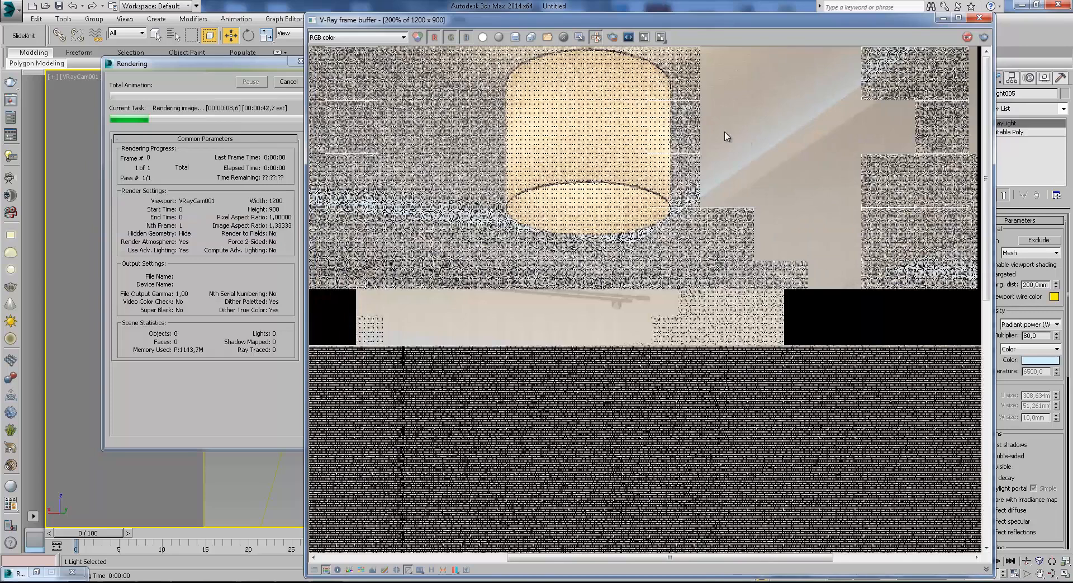
middle_drag(671, 159, 745, 188)
scroll(746, 189, down, 1)
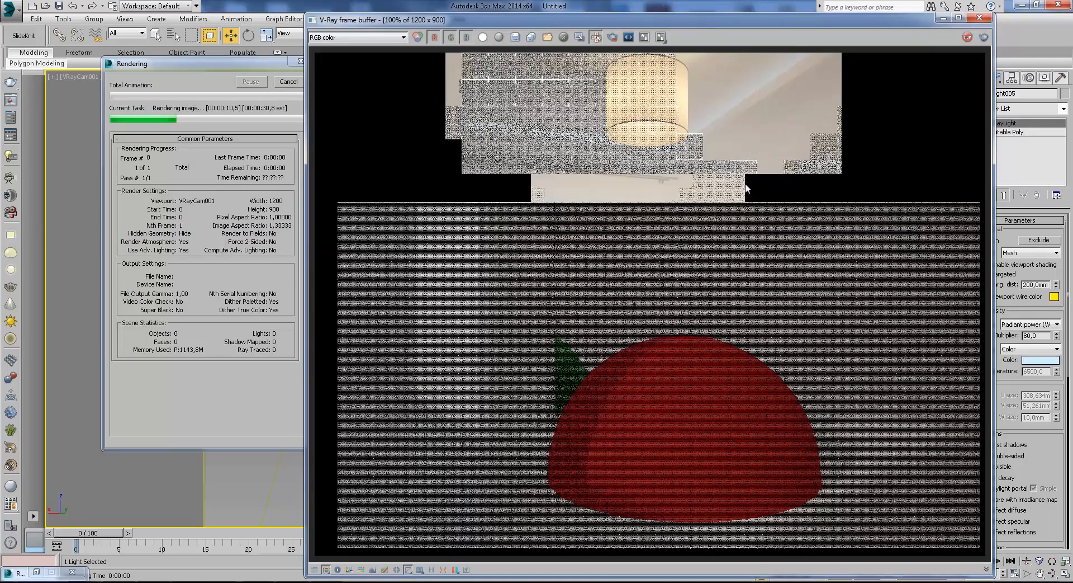
scroll(704, 112, up, 1)
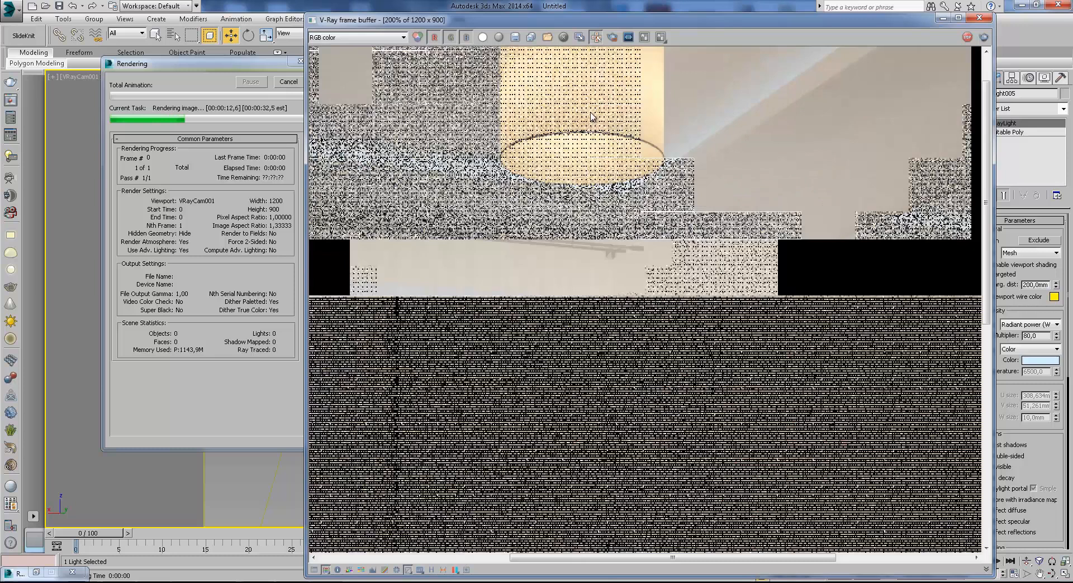
middle_drag(621, 120, 820, 191)
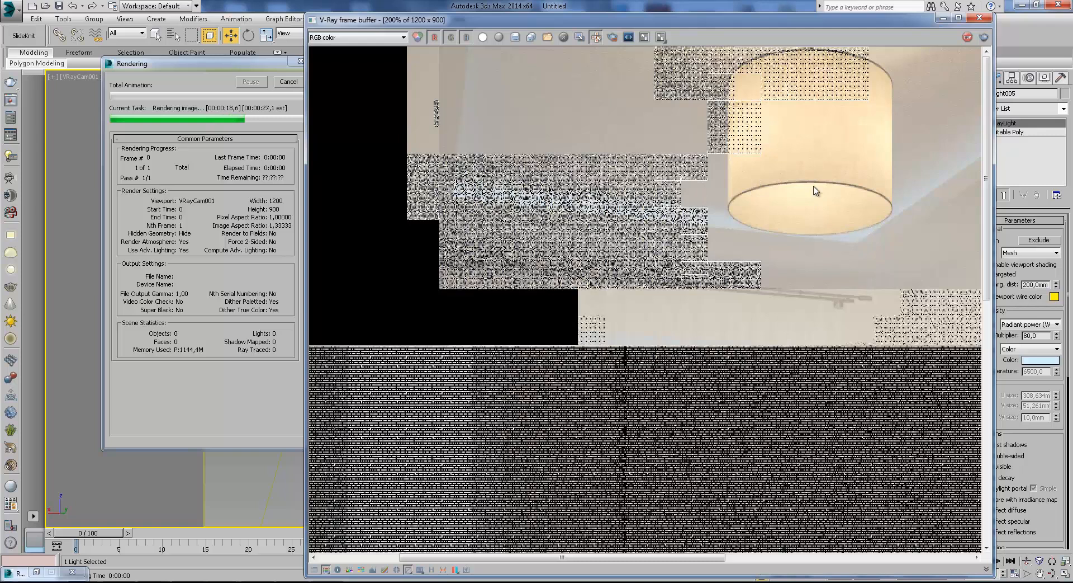
Stop the render, close the frame buffer, and put away the Material Editor.
click(290, 82)
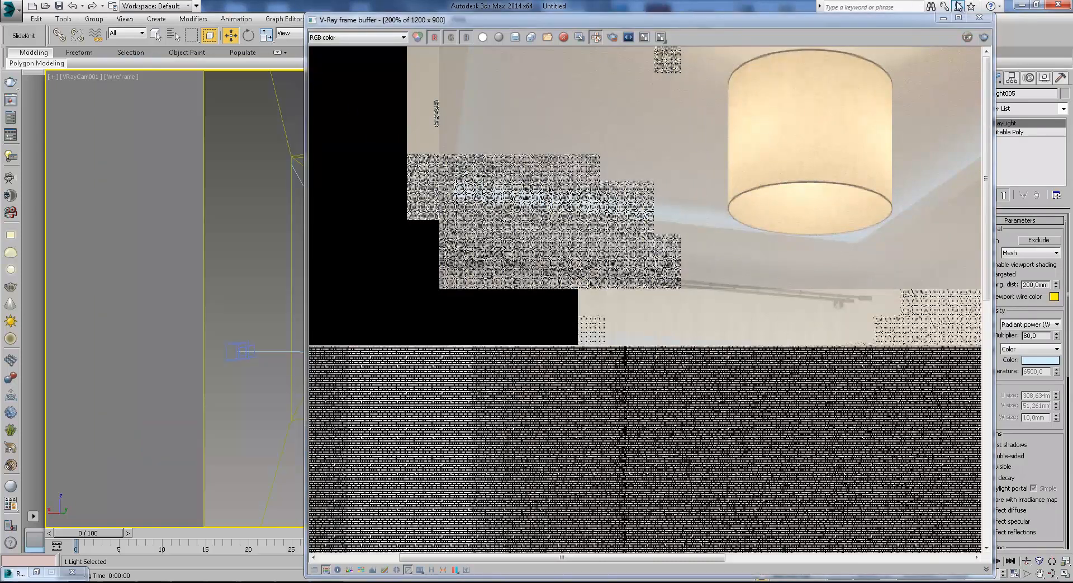
click(979, 17)
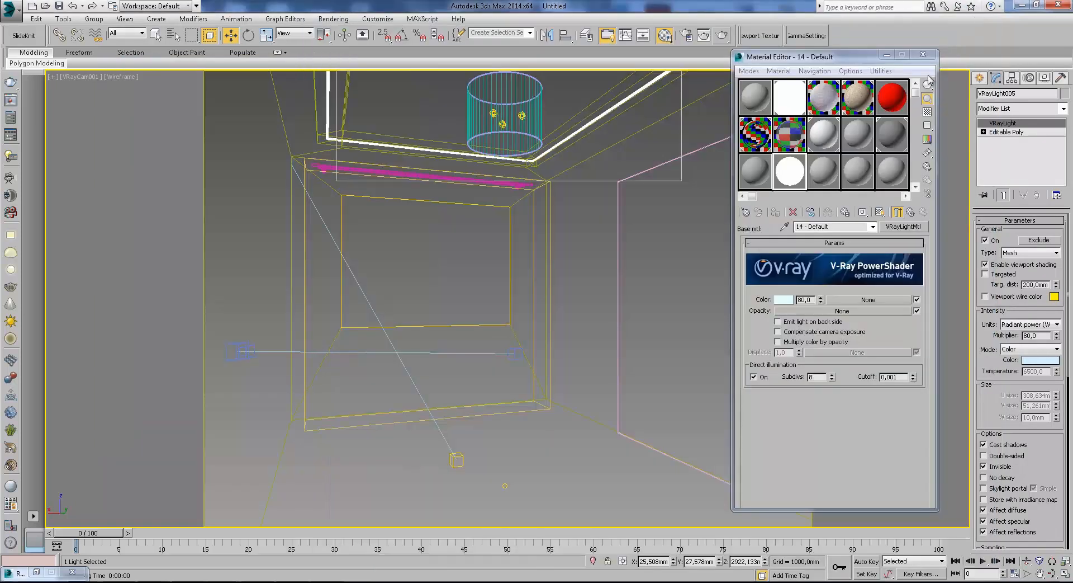
click(887, 54)
click(979, 79)
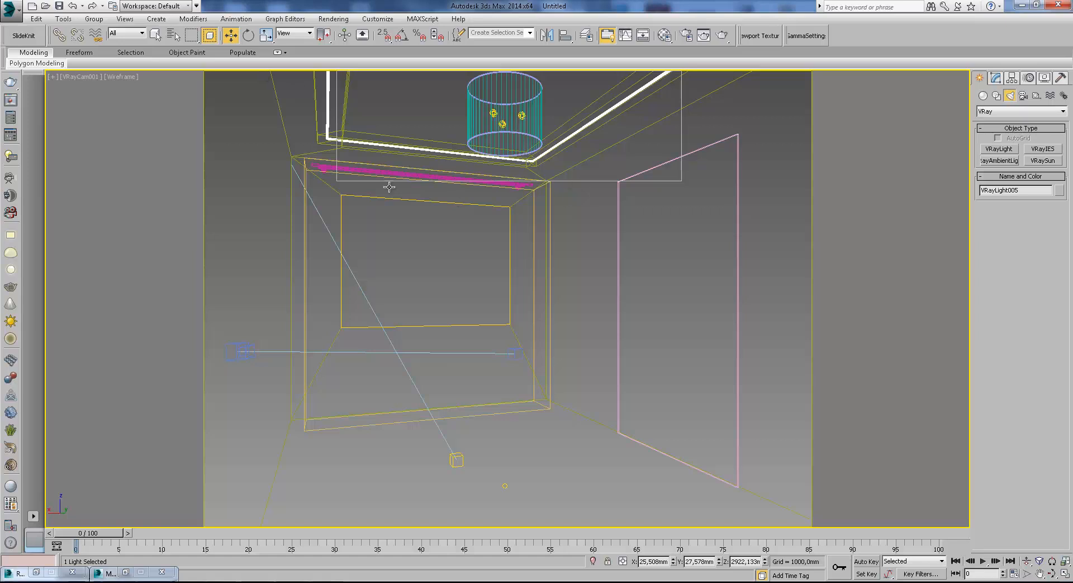
Change material 13 - Default to VRayBlendMtl, discarding the old material, and assign a VRayMtl as its base material.
click(664, 35)
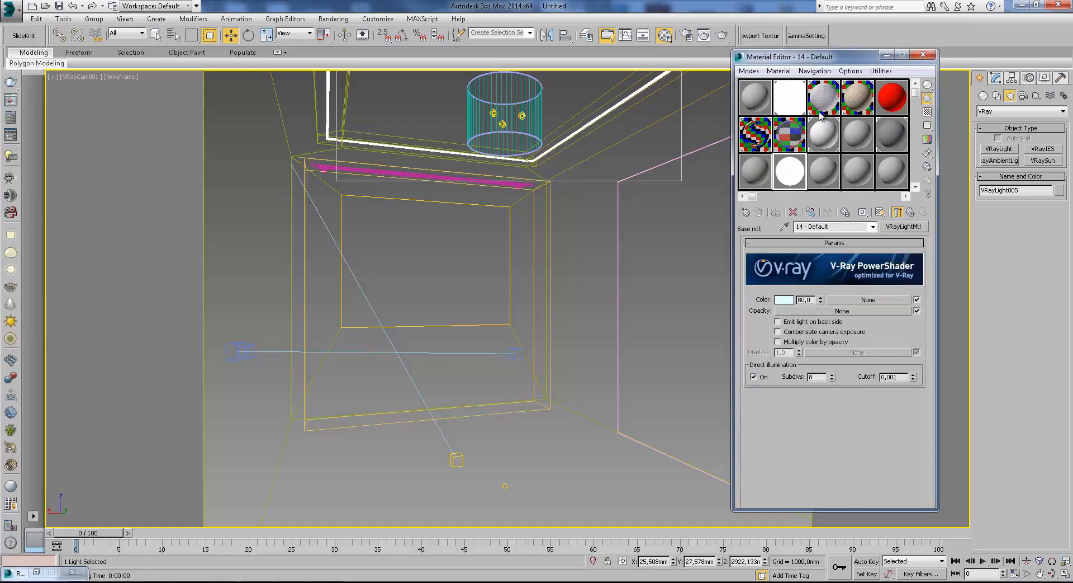
click(771, 181)
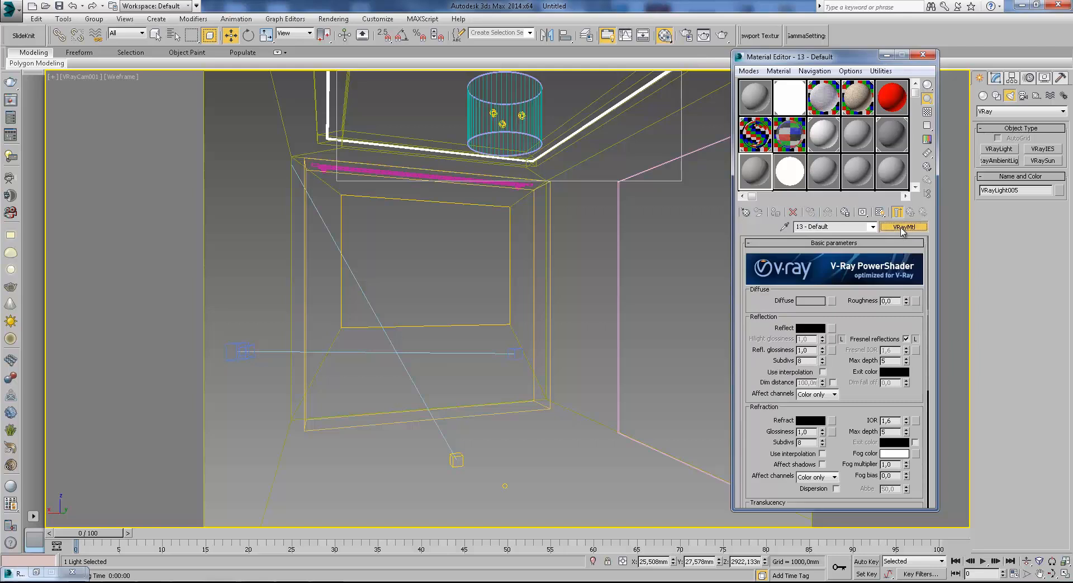
click(904, 226)
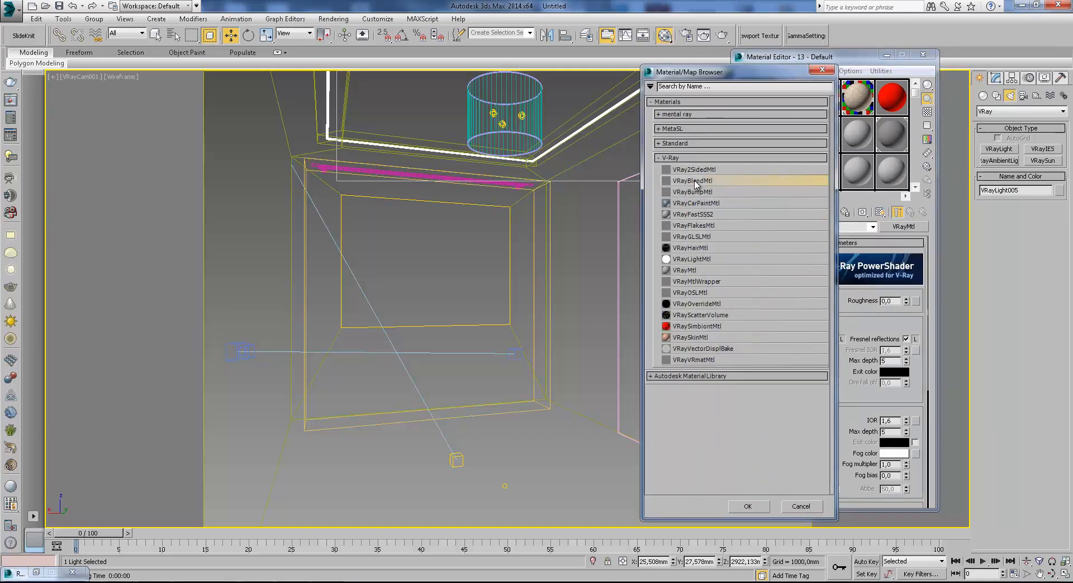
double_click(694, 180)
click(818, 270)
click(808, 310)
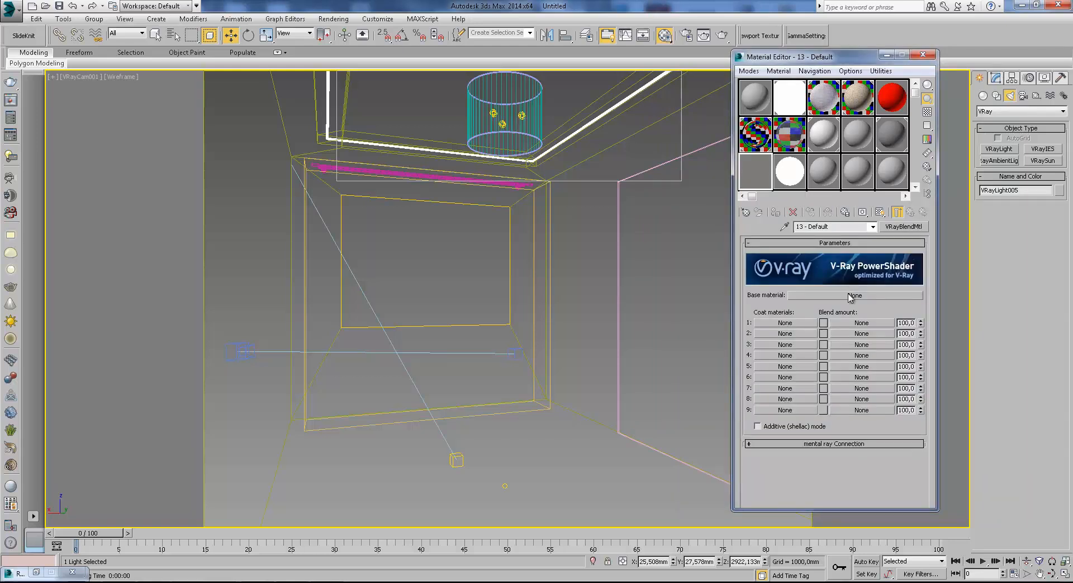
click(850, 296)
double_click(727, 270)
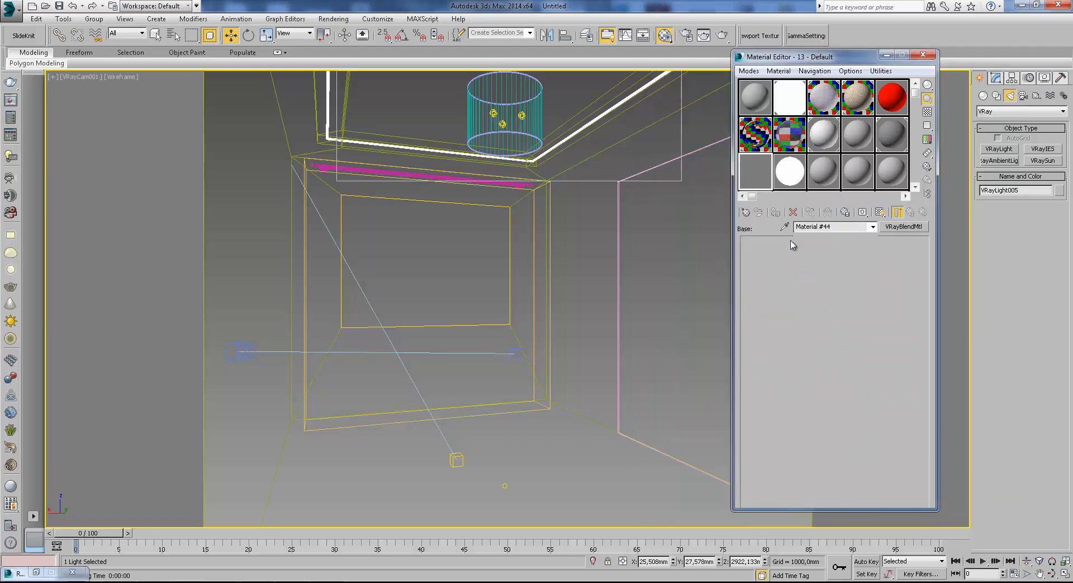
Assign a VRayMtl to the first coat material slot of the blend material.
click(911, 212)
click(791, 322)
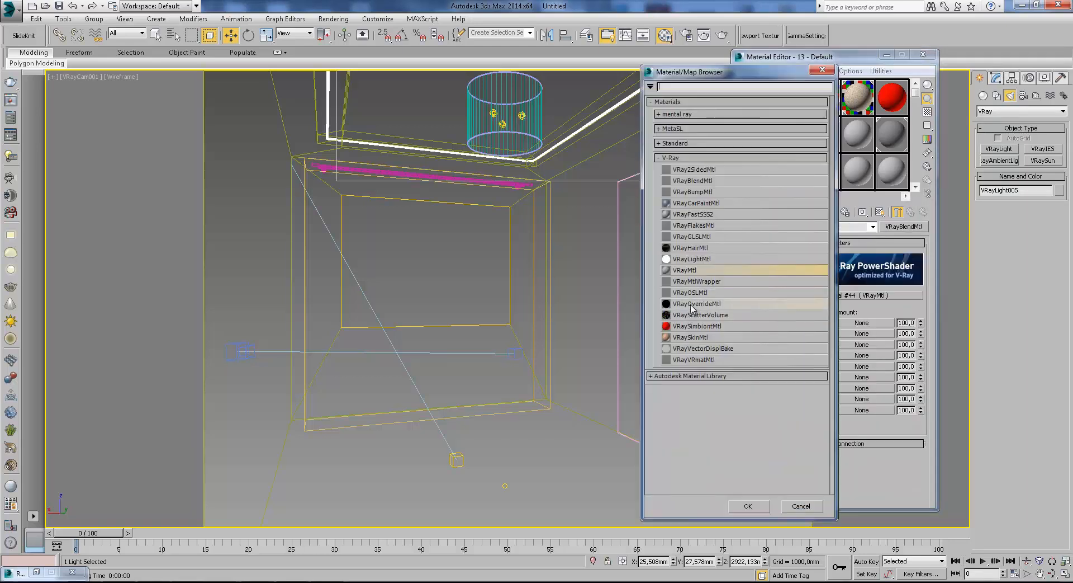
double_click(697, 271)
click(911, 212)
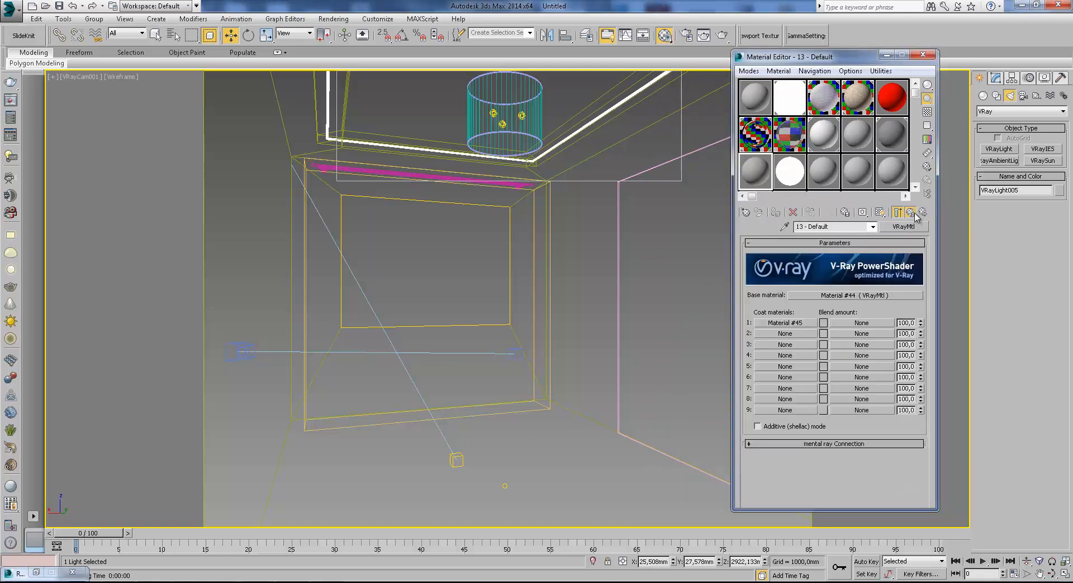
Set the base material's diffuse color to light beige, about red 188, green 165, blue 139.
click(835, 294)
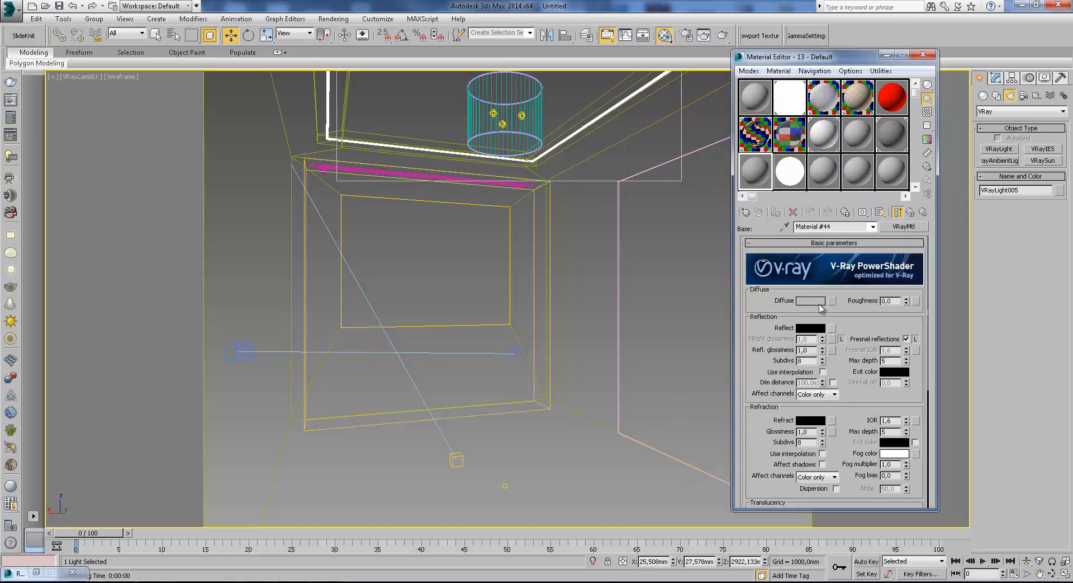
click(819, 303)
drag(246, 74, 238, 74)
drag(329, 136, 334, 146)
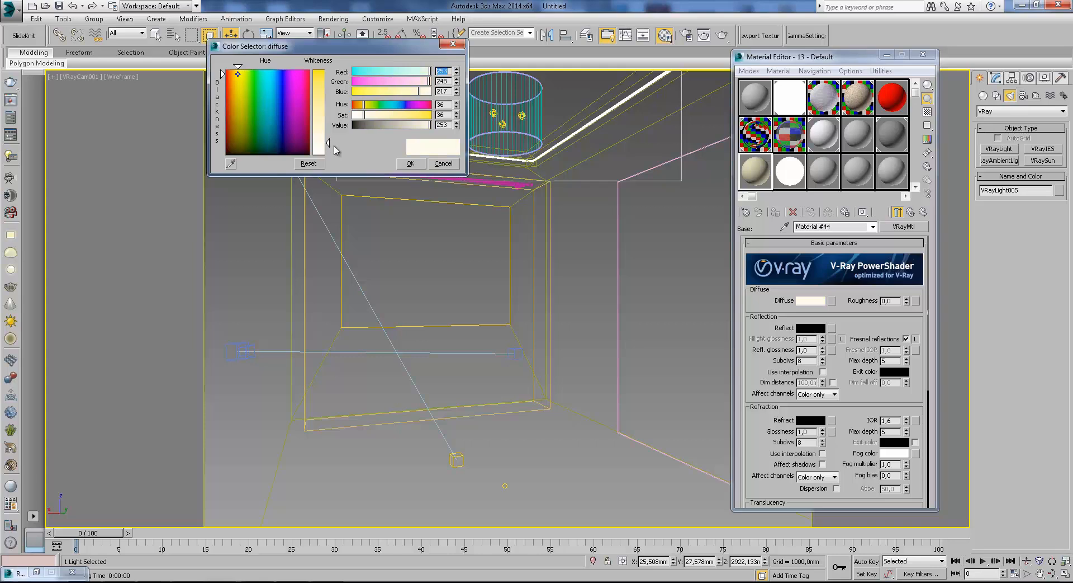
click(410, 124)
drag(410, 84, 403, 83)
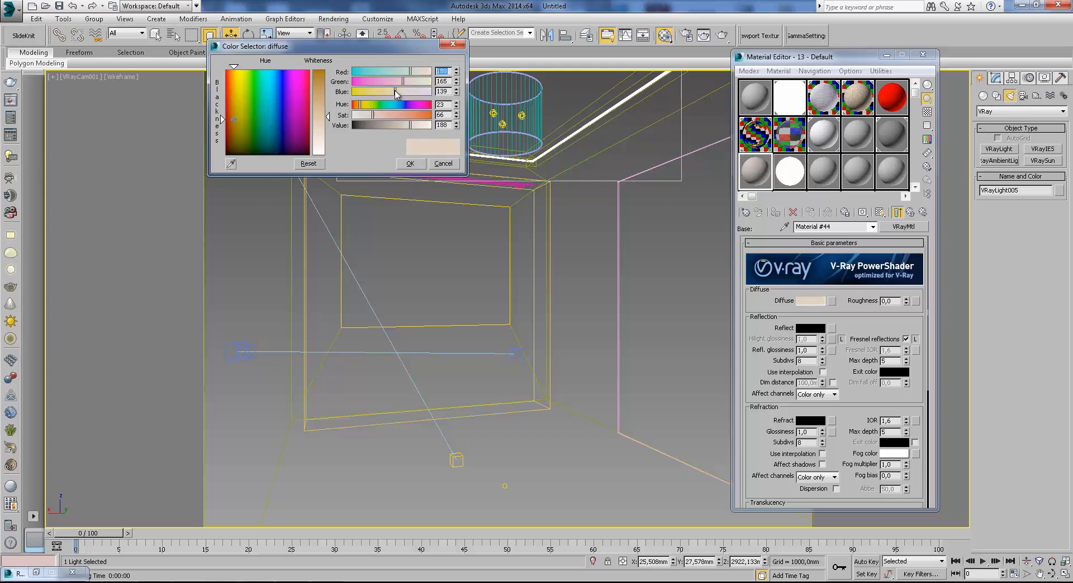
click(410, 163)
click(910, 213)
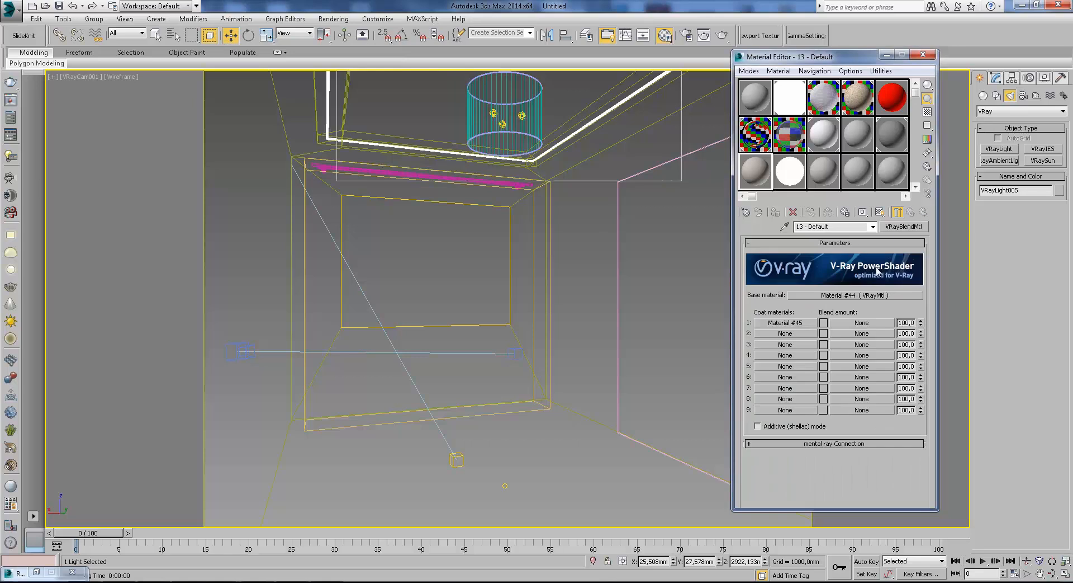
Set the first coat material's diffuse color to a darker brown, about red 144, green 110, blue 88.
click(801, 317)
click(811, 300)
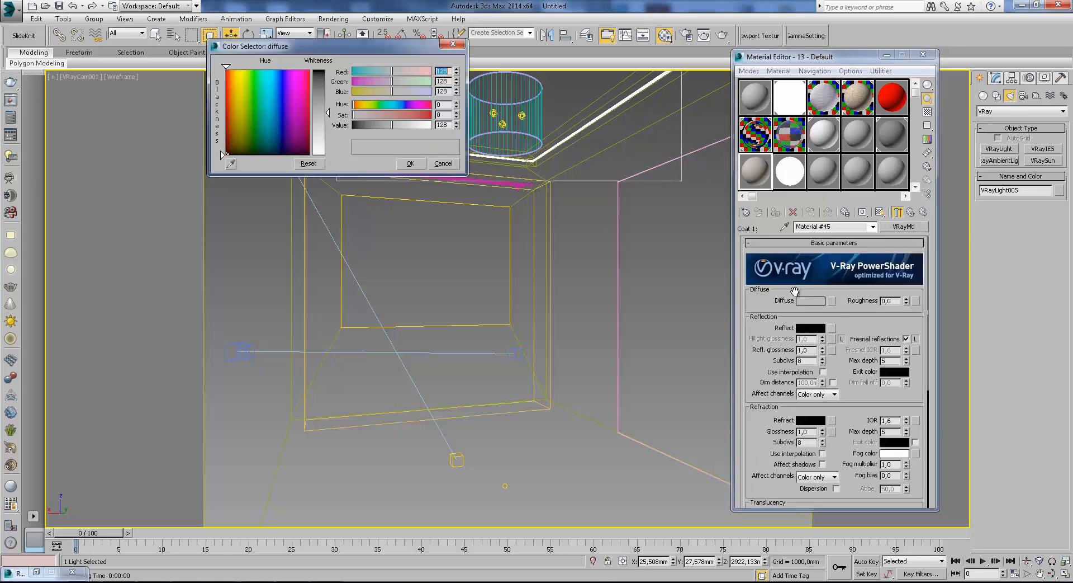
drag(246, 87, 236, 77)
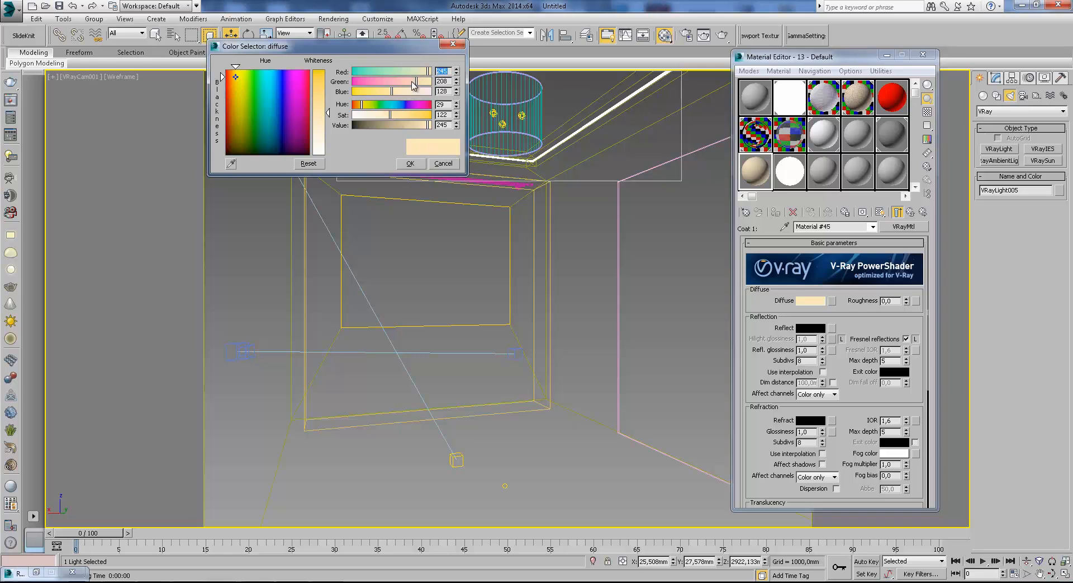
drag(413, 83, 393, 128)
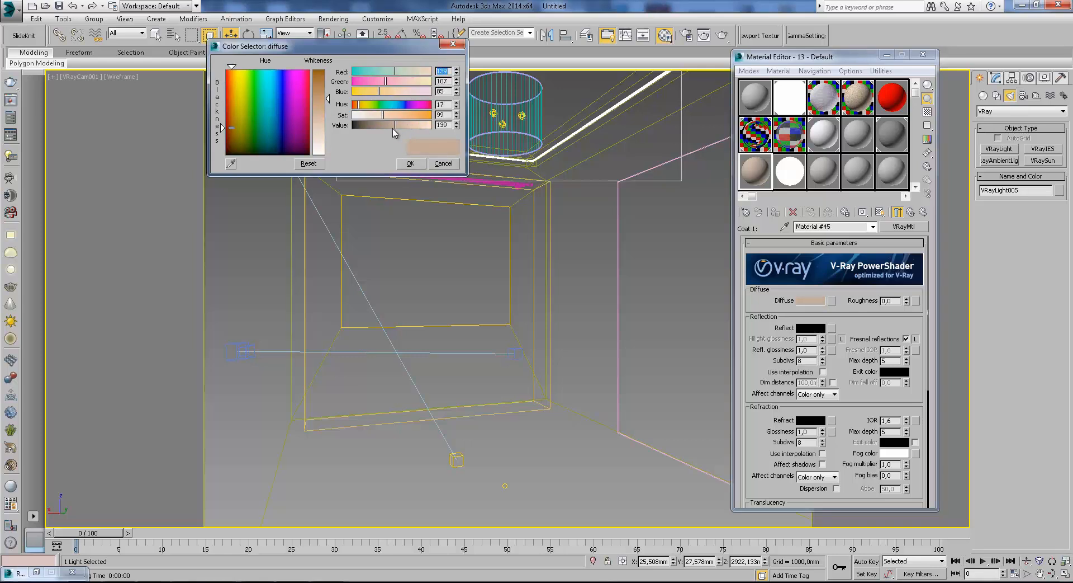
click(410, 164)
click(910, 212)
Load the bitmap Fabric Gold SPEC ew.jpg from the CLASSIC FABRIC folder as the first coat's blend amount map.
click(861, 323)
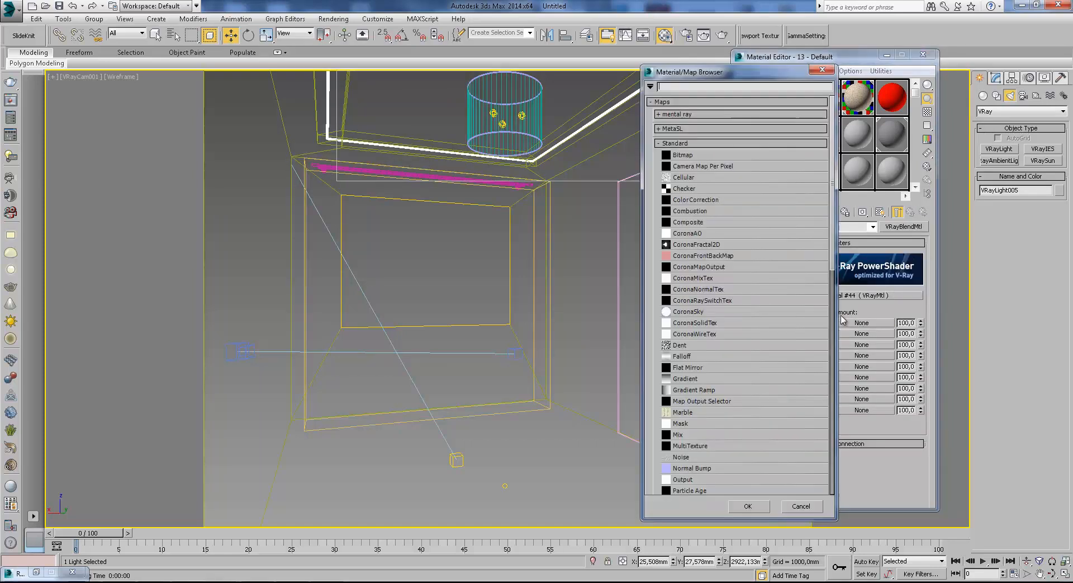
double_click(690, 157)
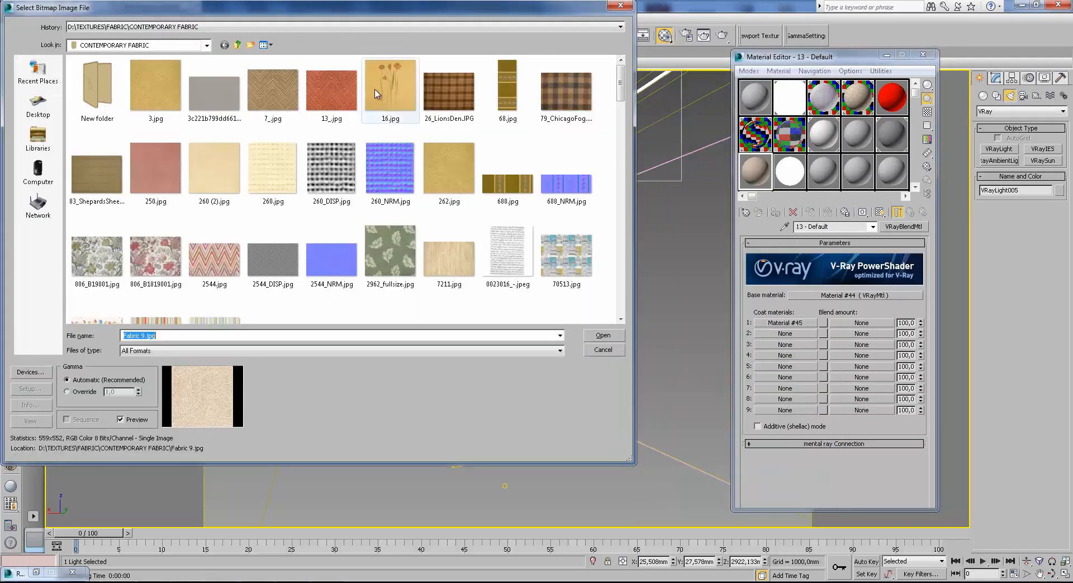
click(238, 45)
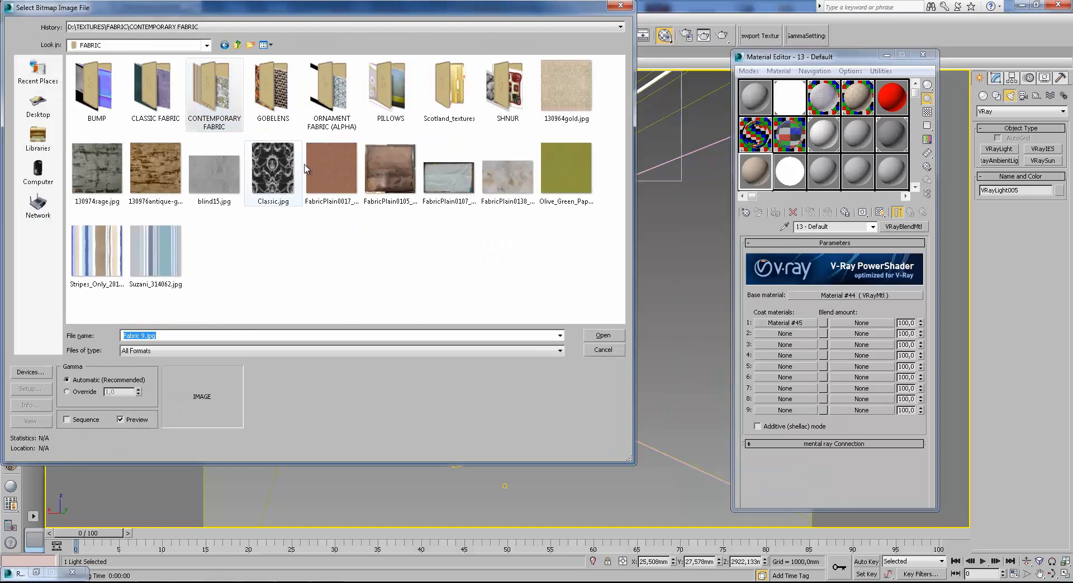
double_click(158, 92)
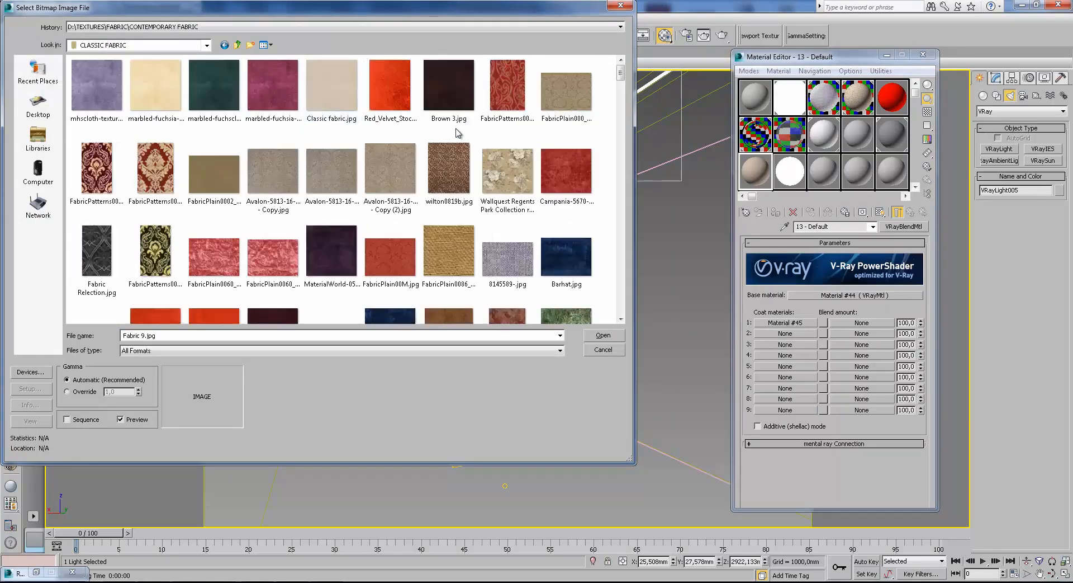
click(237, 45)
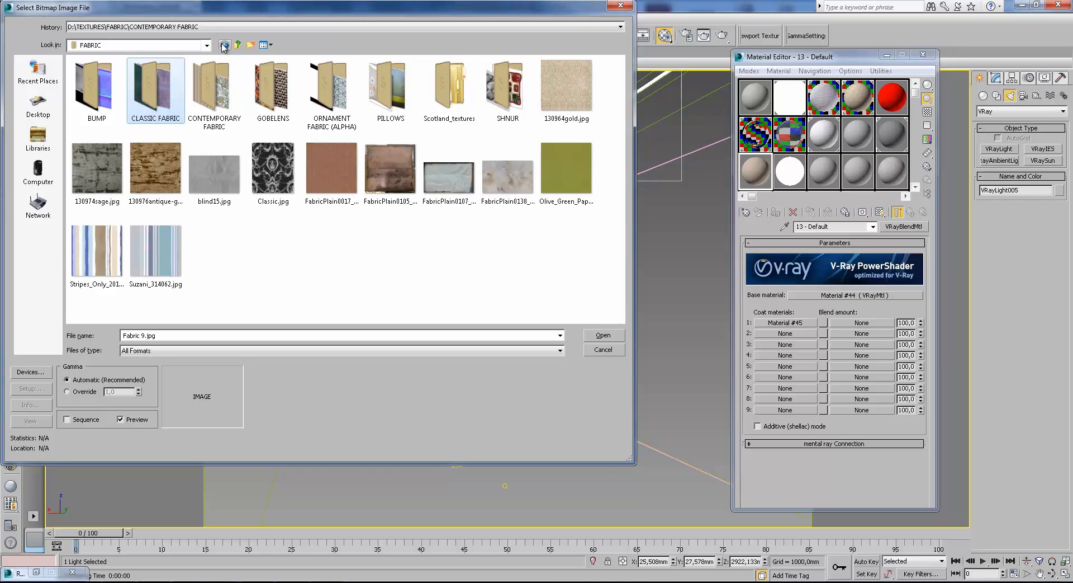
double_click(184, 78)
drag(622, 73, 576, 103)
scroll(575, 103, up, 2)
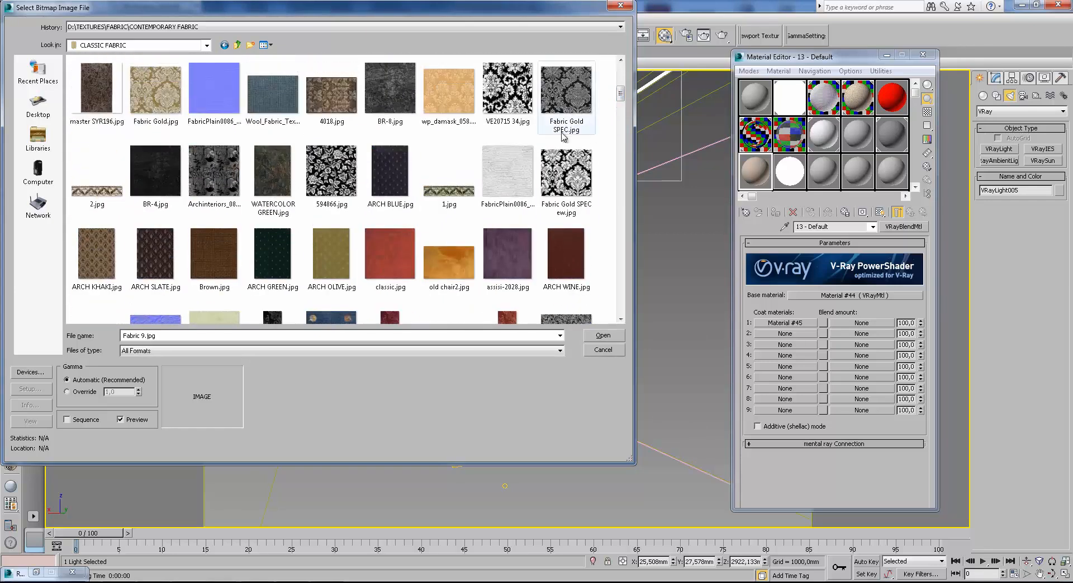
click(569, 178)
click(609, 335)
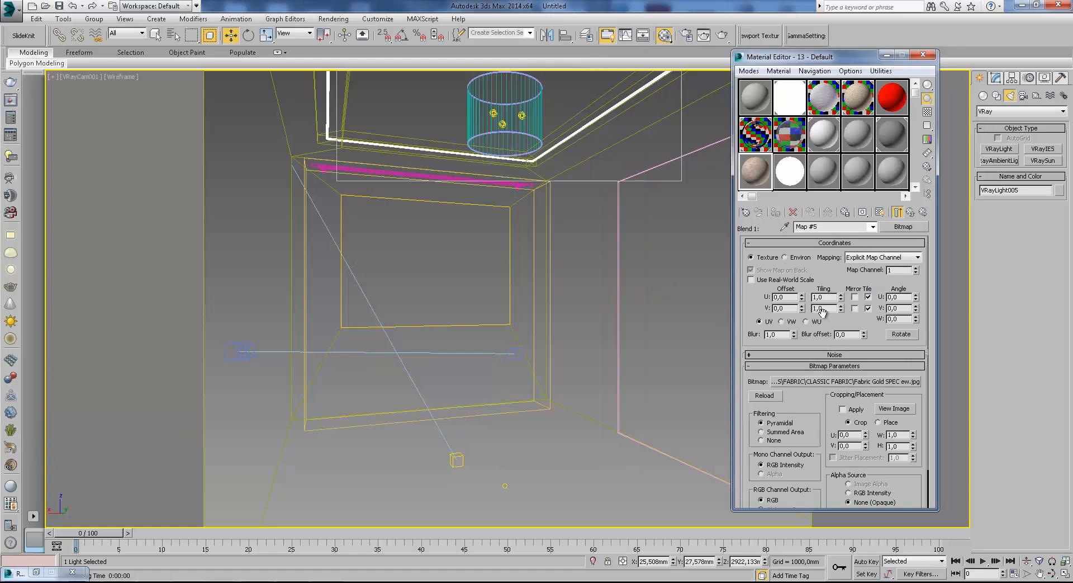
View the loaded blend bitmap at full size, close it, and go back to the blend material's parameters.
click(900, 412)
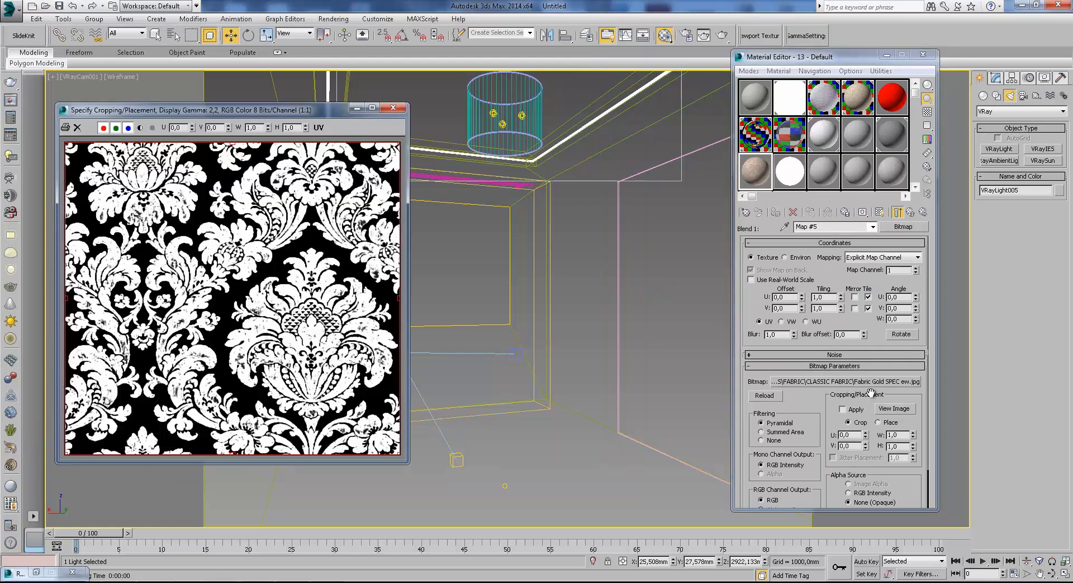
click(393, 107)
click(911, 213)
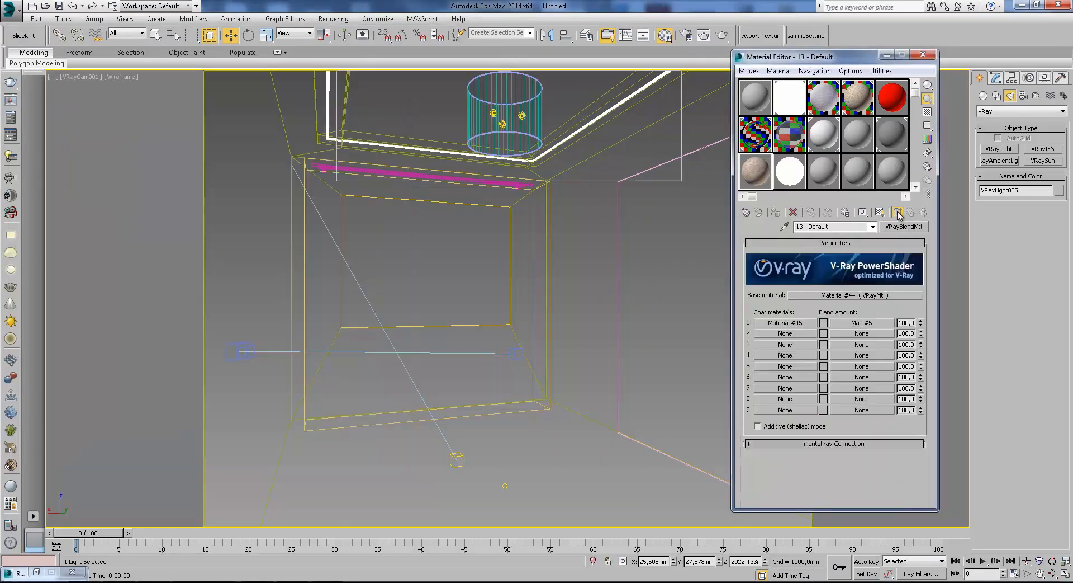
Open an enlarged preview of material 13 - Default and arrange it beside the Material Editor.
double_click(755, 171)
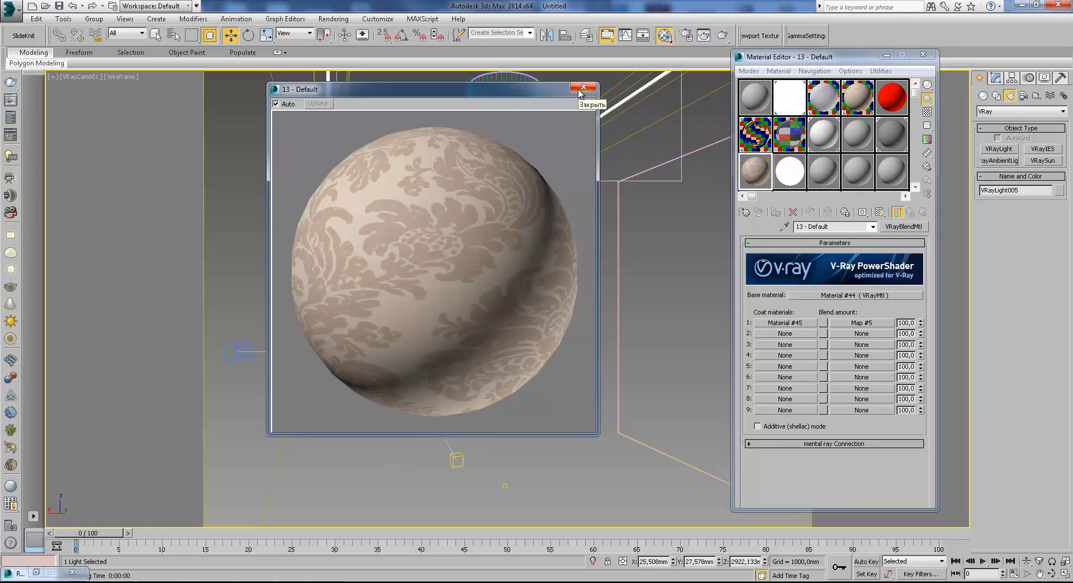
drag(671, 79, 676, 79)
drag(767, 58, 768, 79)
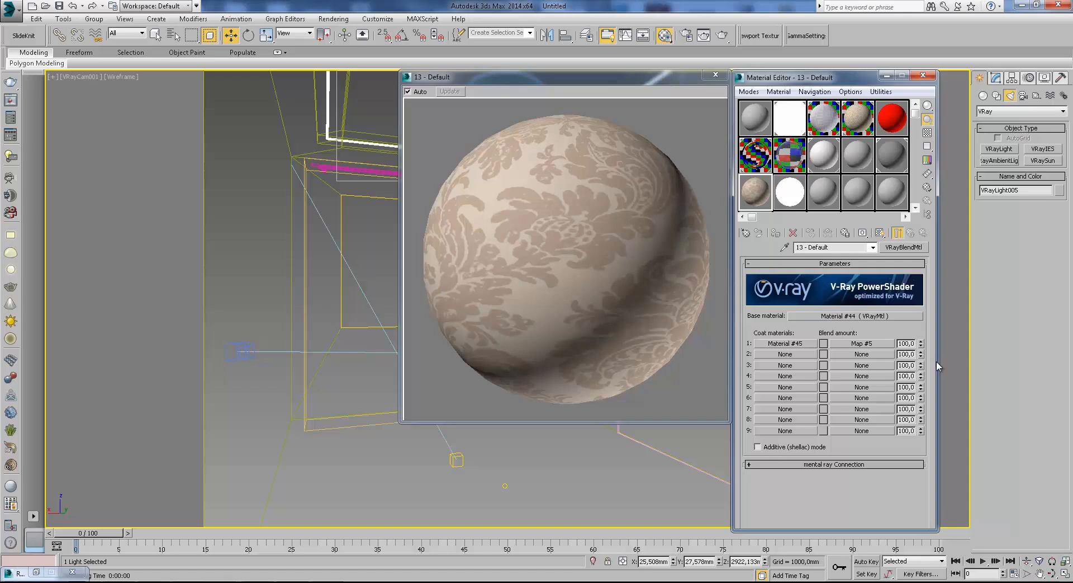
click(861, 316)
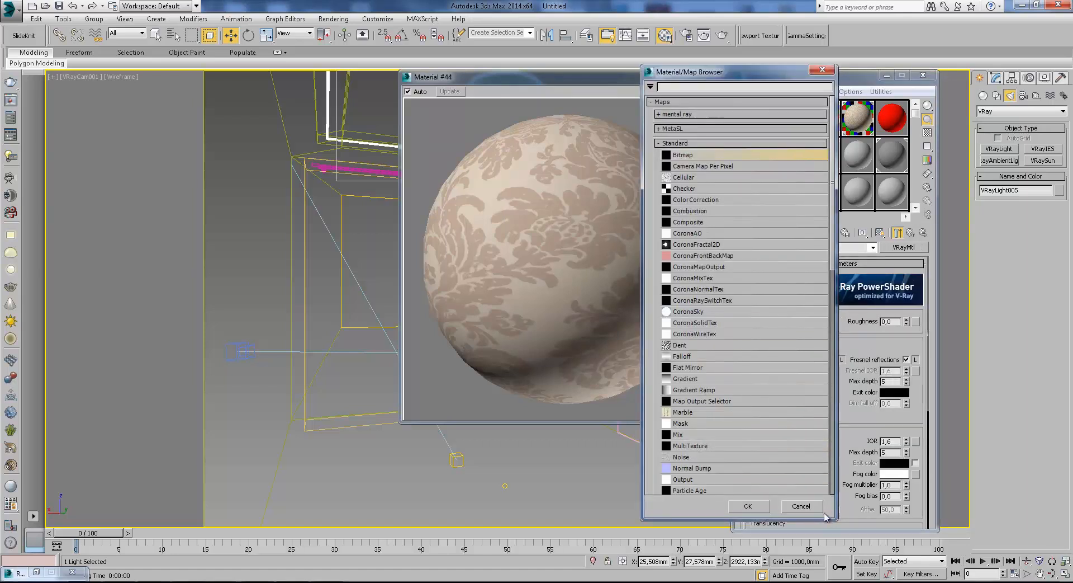
click(822, 509)
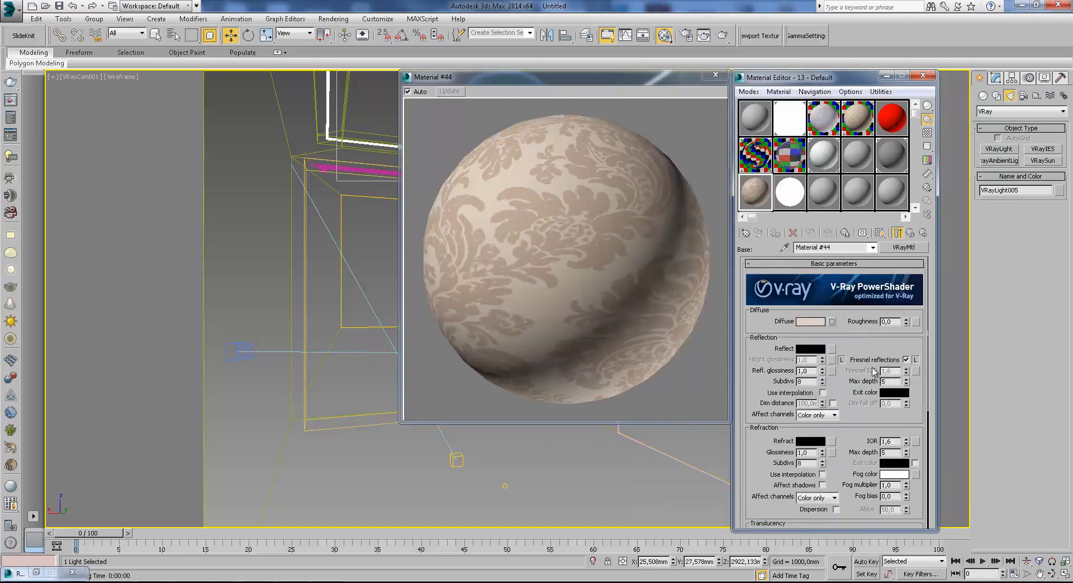
click(912, 233)
mouse_move(676, 81)
mouse_down()
mouse_move(661, 80)
mouse_move(674, 82)
mouse_up()
click(784, 80)
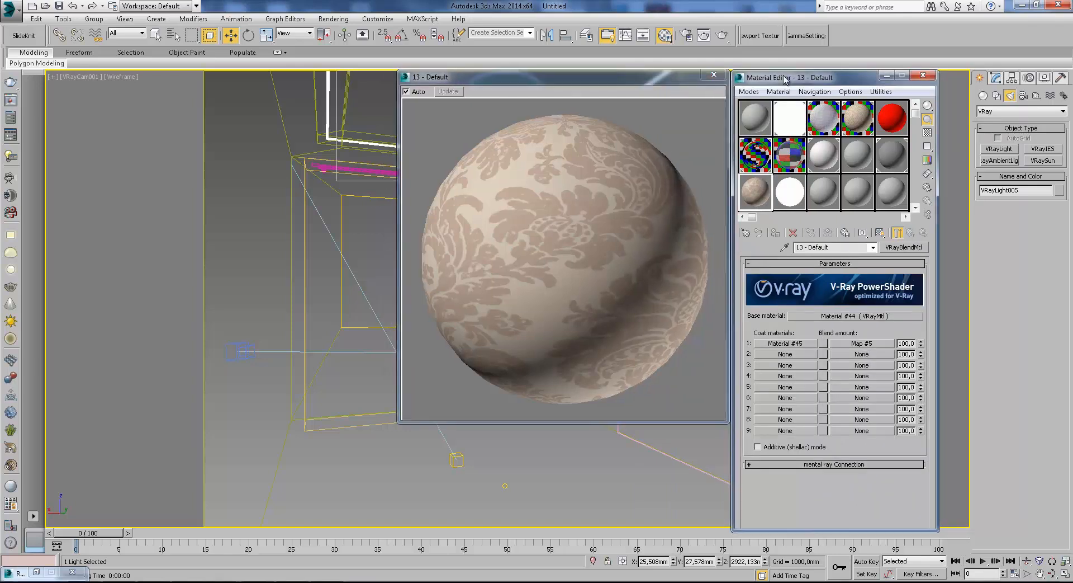
Set the first coat material's reflection color to medium gray and turn on the checkered sample background.
click(805, 343)
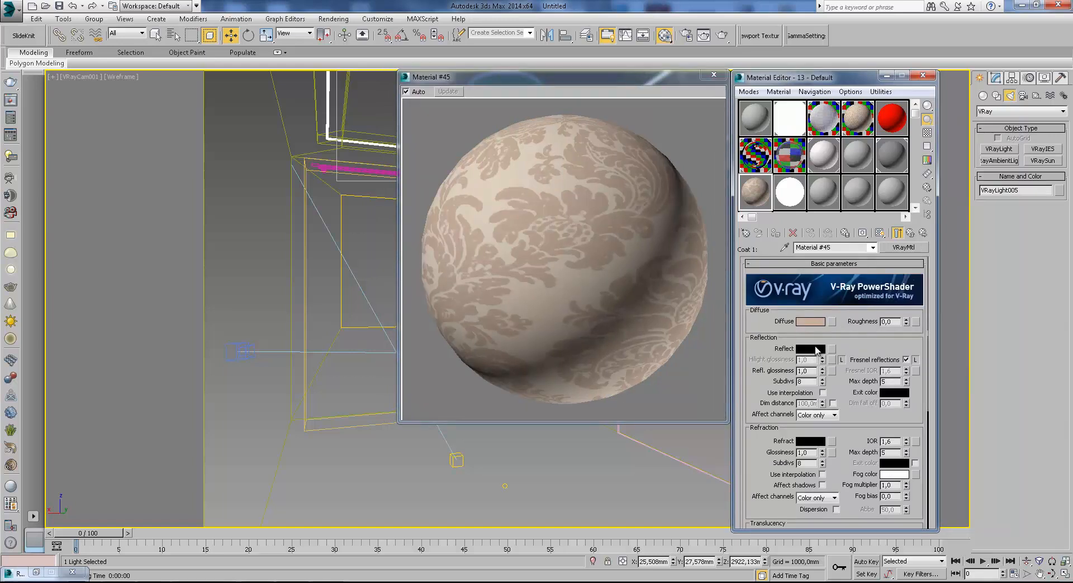
click(812, 348)
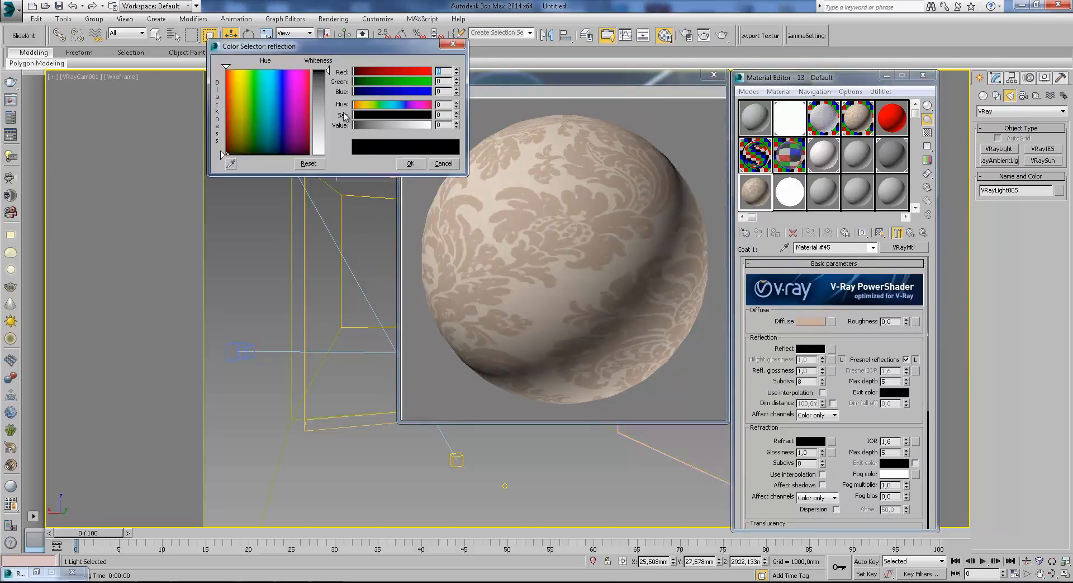
click(324, 90)
click(411, 162)
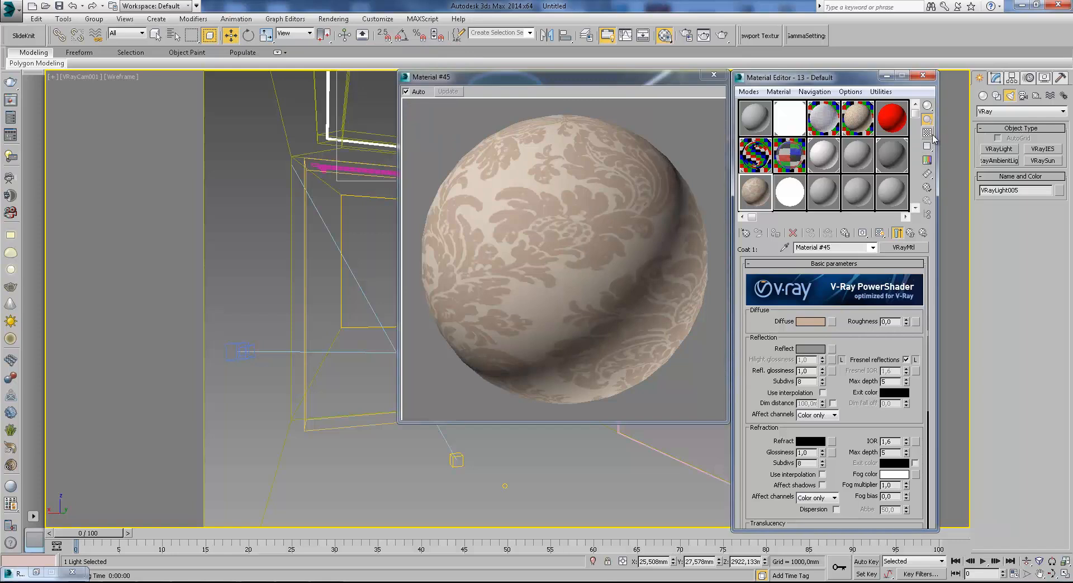
click(931, 136)
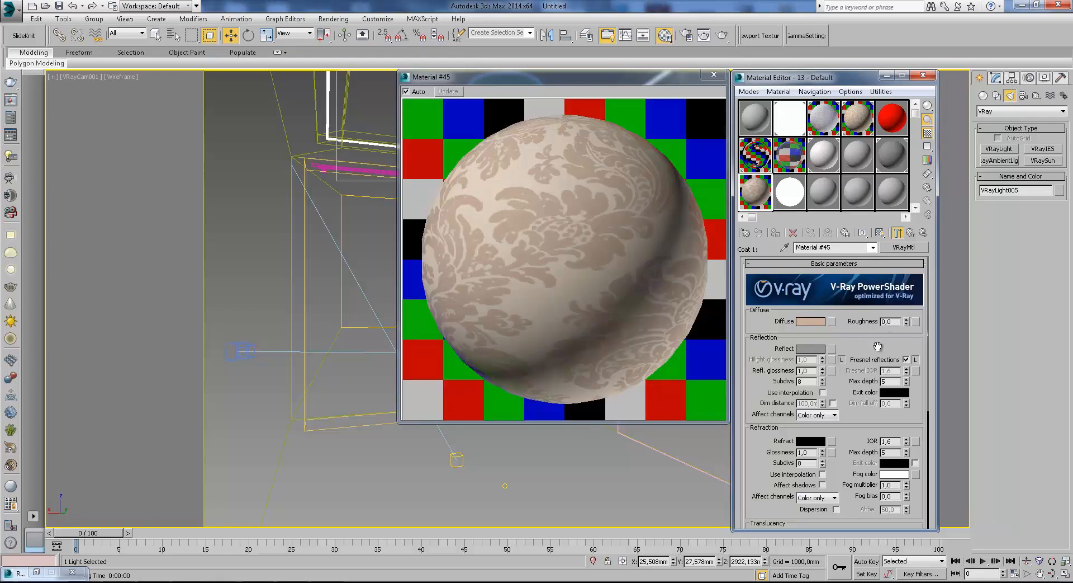
Set the coat material's reflection glossiness to 0.79 and its reflection color to a gray of value 104.
click(823, 373)
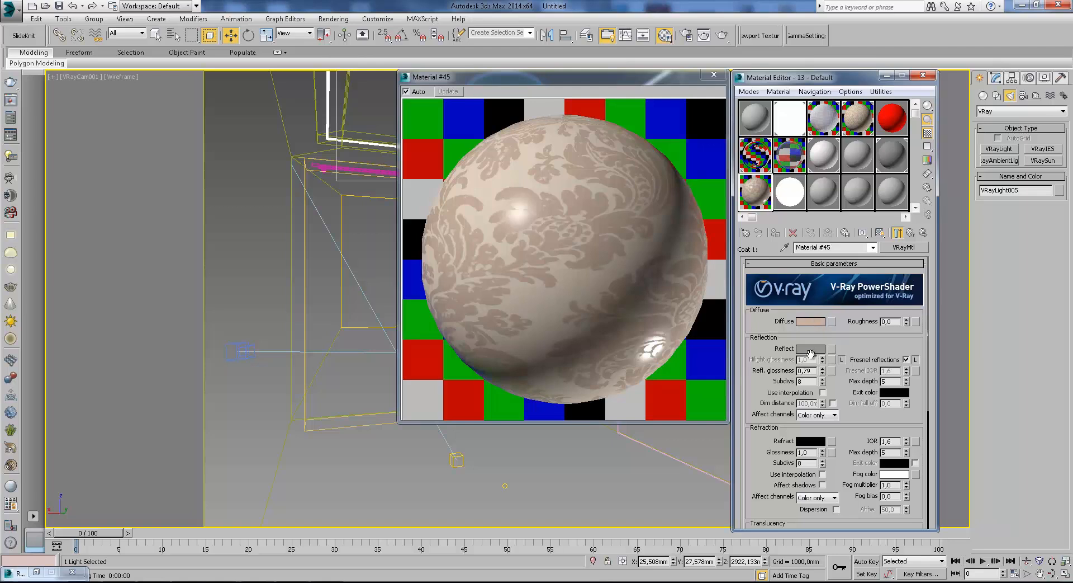
click(810, 348)
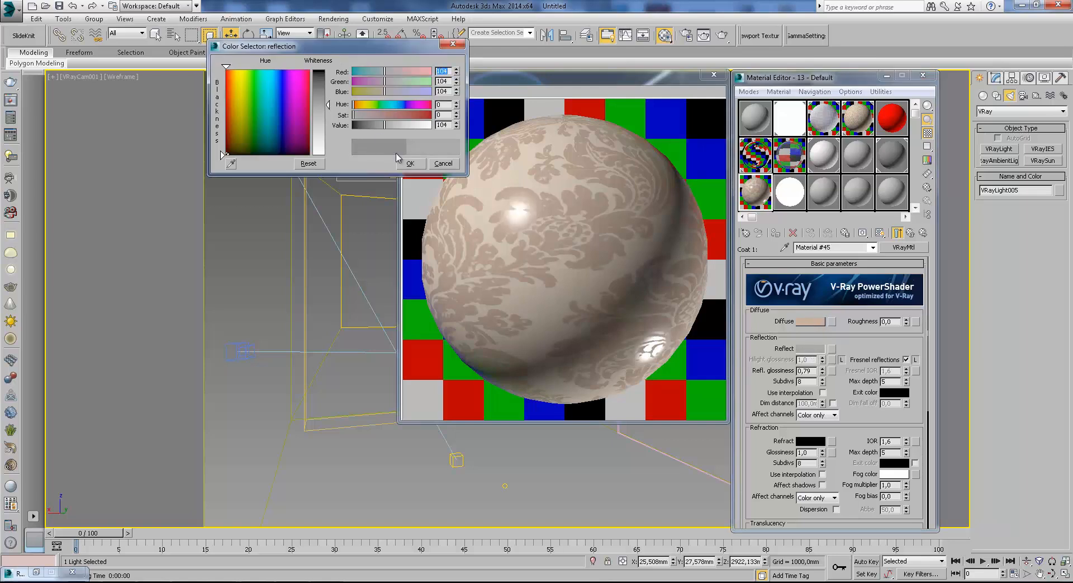
click(410, 163)
click(911, 232)
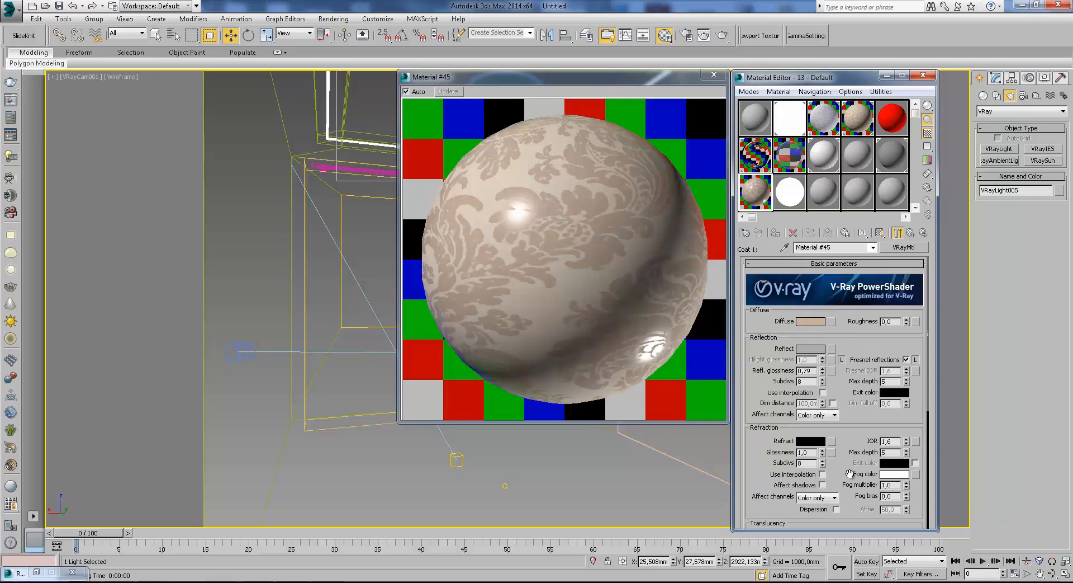
Assign a Noise map to the bump channel of the blend's base material.
click(839, 315)
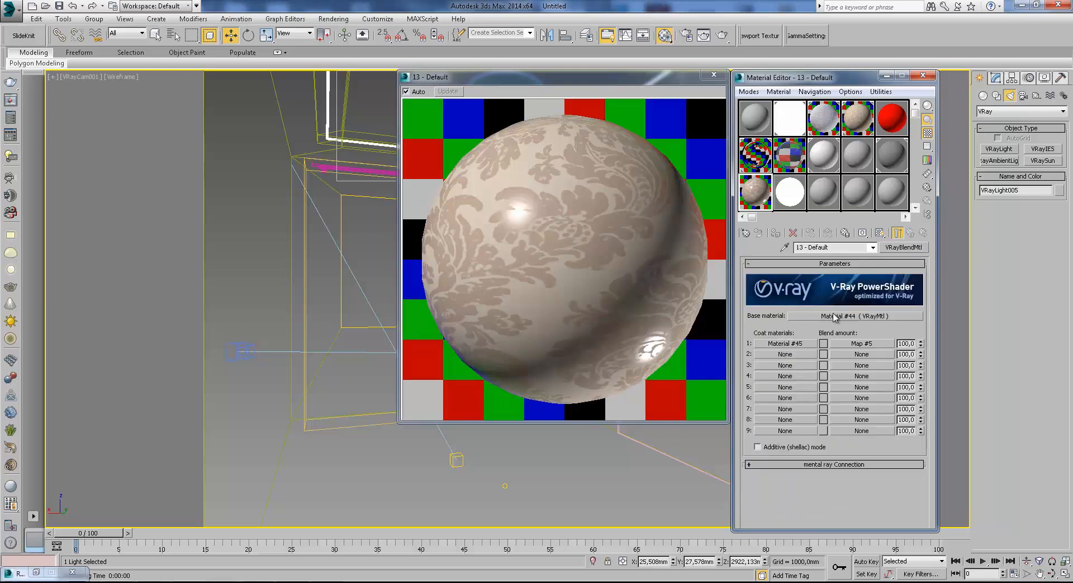
scroll(840, 439, down, 5)
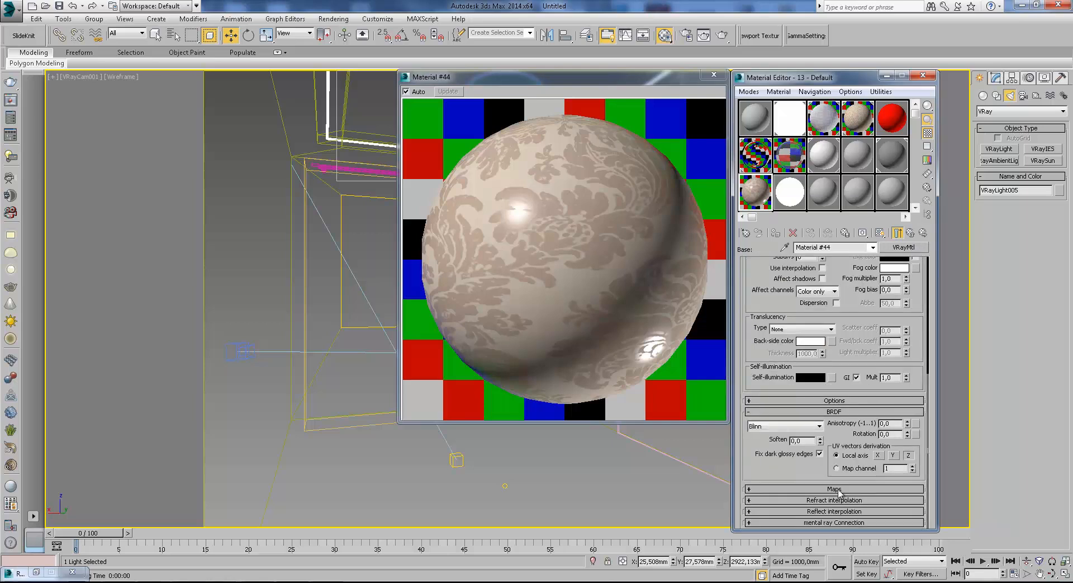
click(841, 489)
click(841, 486)
scroll(716, 436, down, 1)
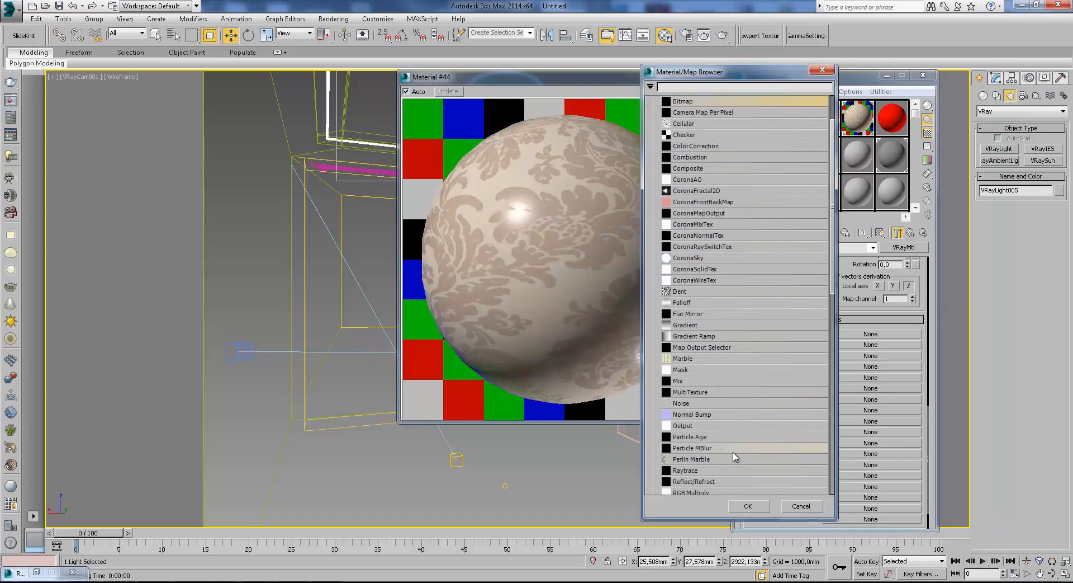
double_click(689, 405)
Set the Noise map's coordinate source to Explicit Map Channel and its size to 0.001, and return to the base material.
click(816, 284)
click(810, 305)
drag(785, 402, 704, 395)
text(0)
text(.00)
text(1)
key(Return)
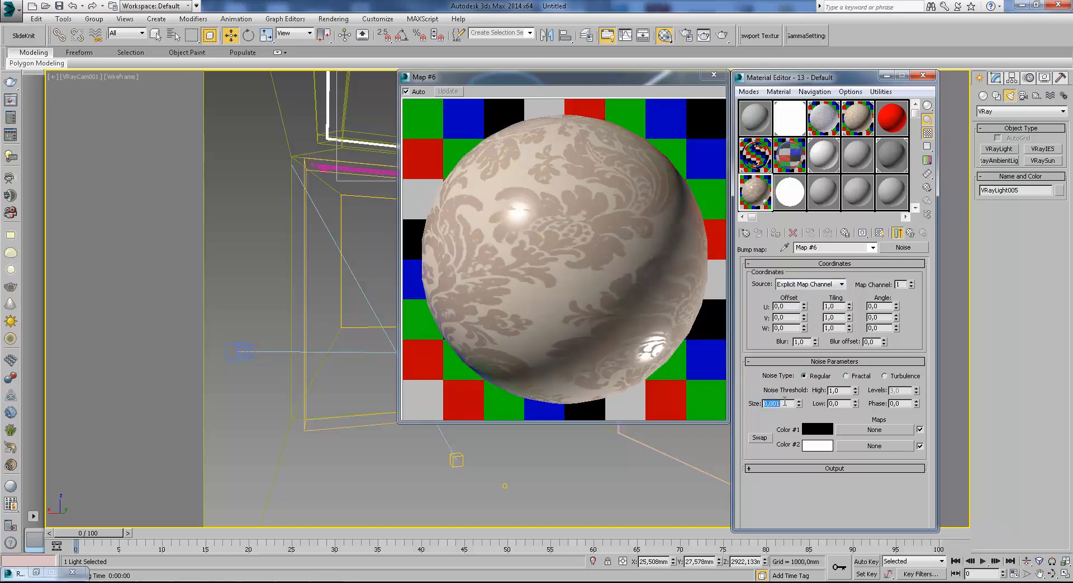
click(916, 231)
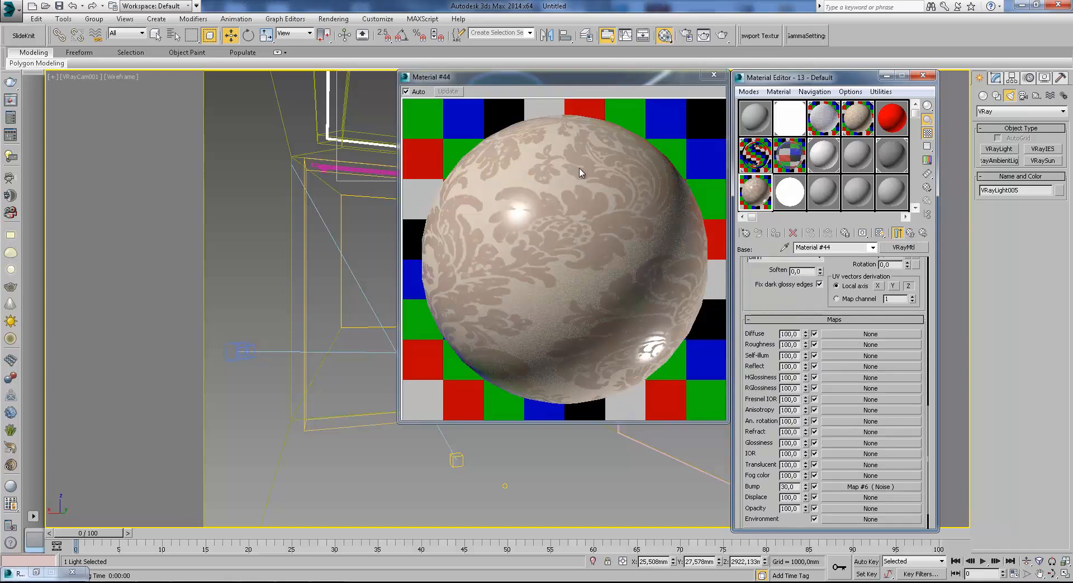
Review the blend's base material from its basic parameters down to the map channels, and return to the blend material.
scroll(827, 271, up, 15)
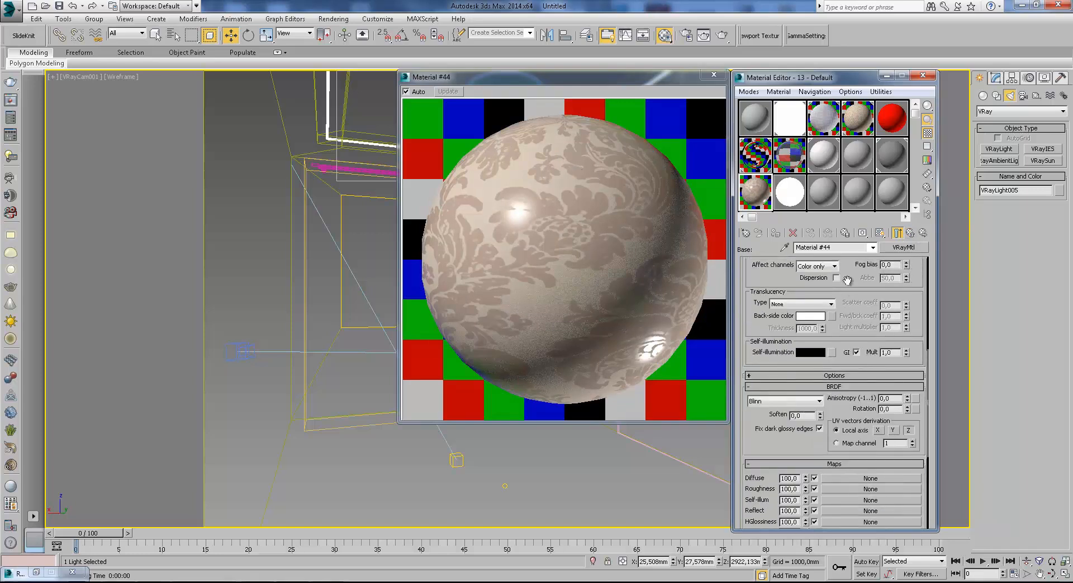
click(911, 233)
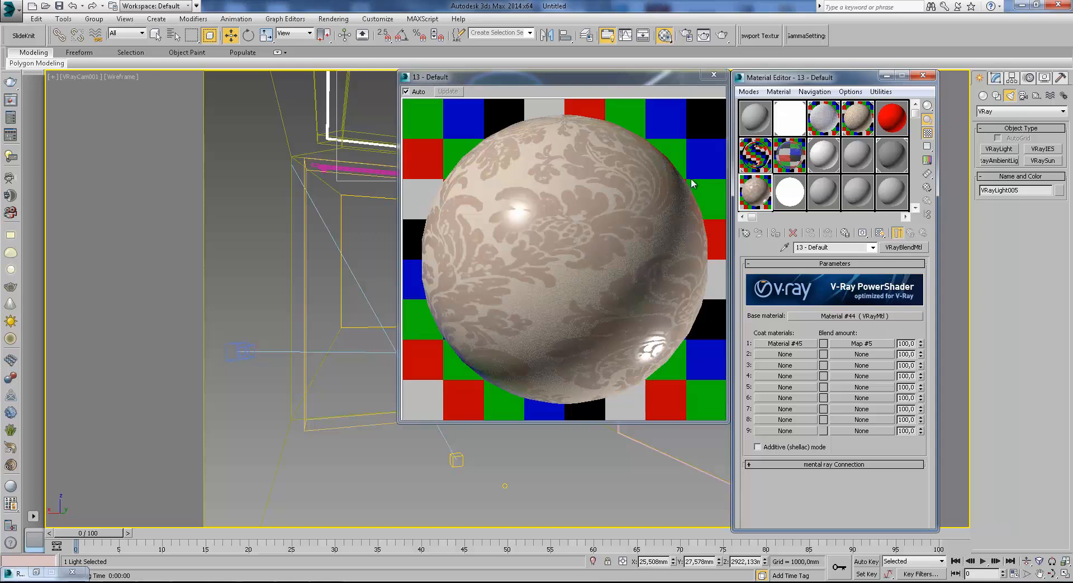
click(870, 316)
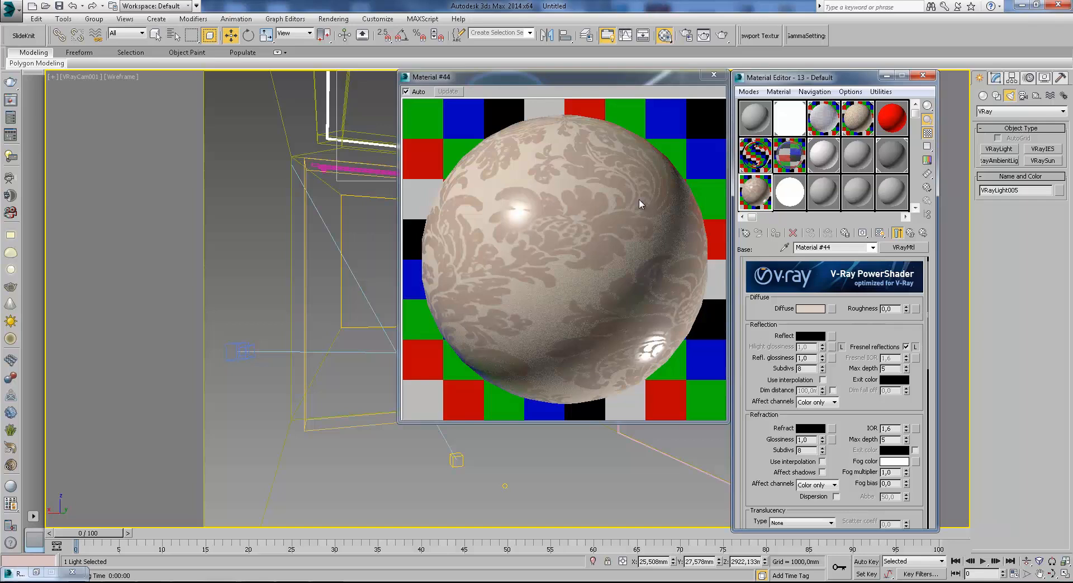
scroll(762, 358, down, 10)
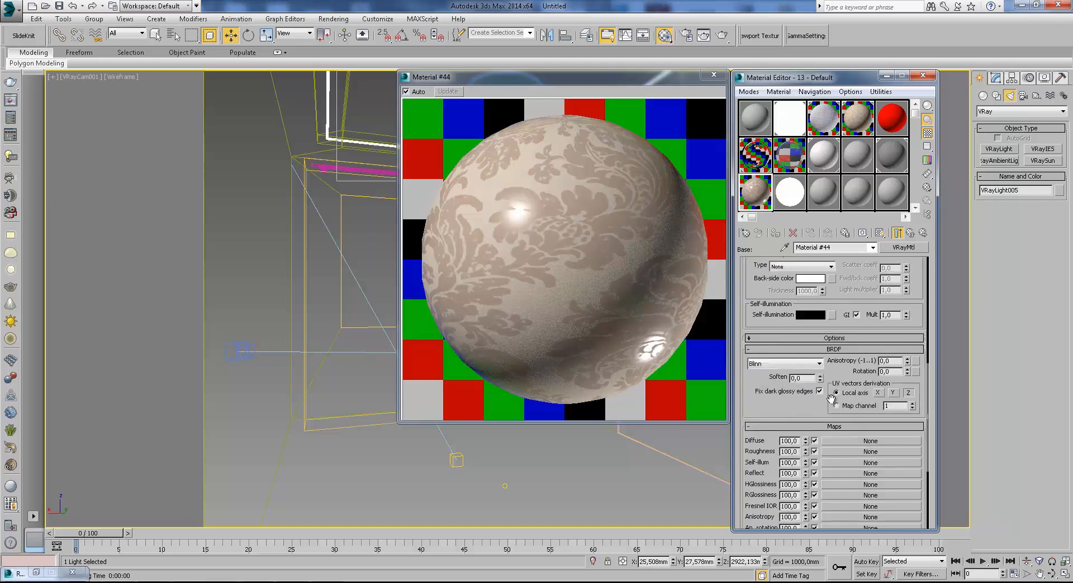
scroll(761, 358, down, 5)
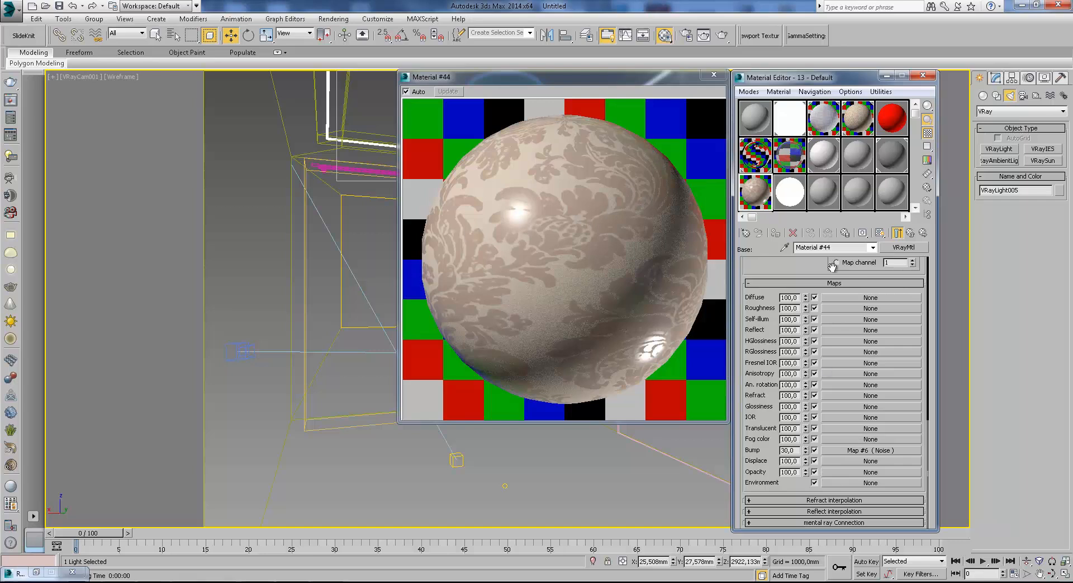
scroll(810, 266, up, 5)
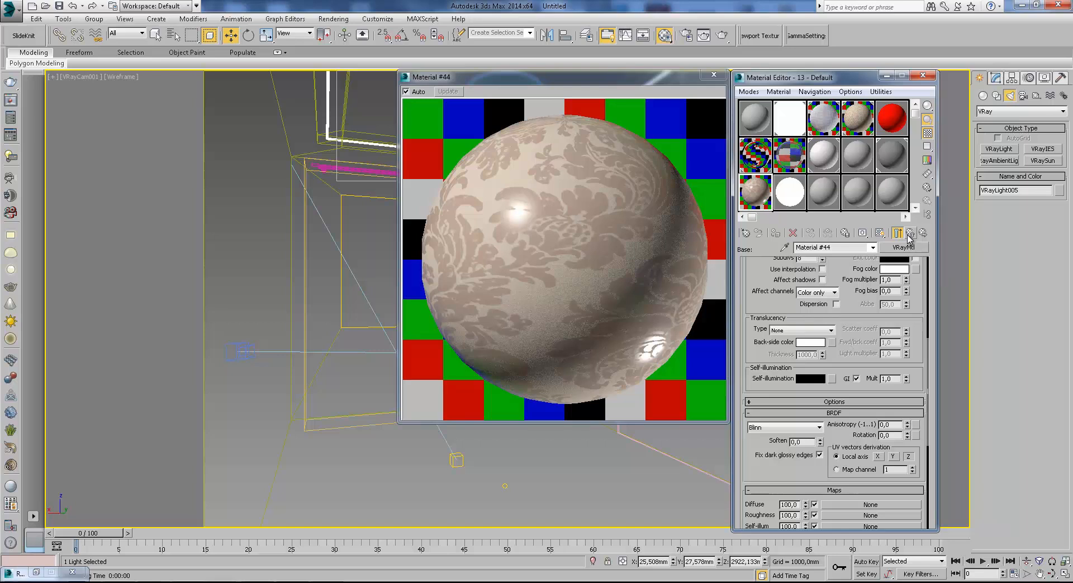
scroll(856, 304, up, 4)
drag(849, 473, 793, 174)
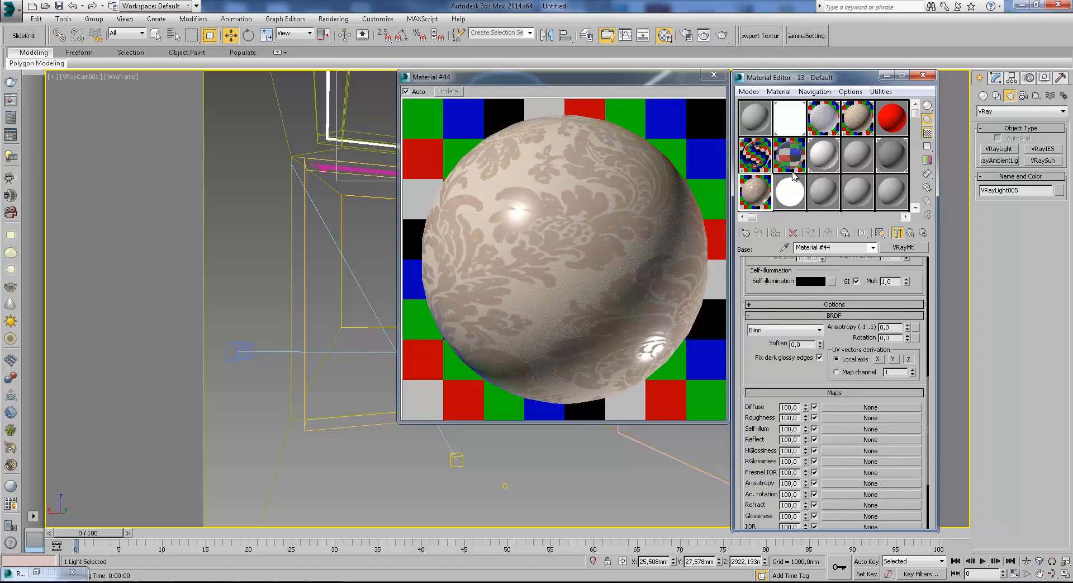
drag(843, 268, 883, 373)
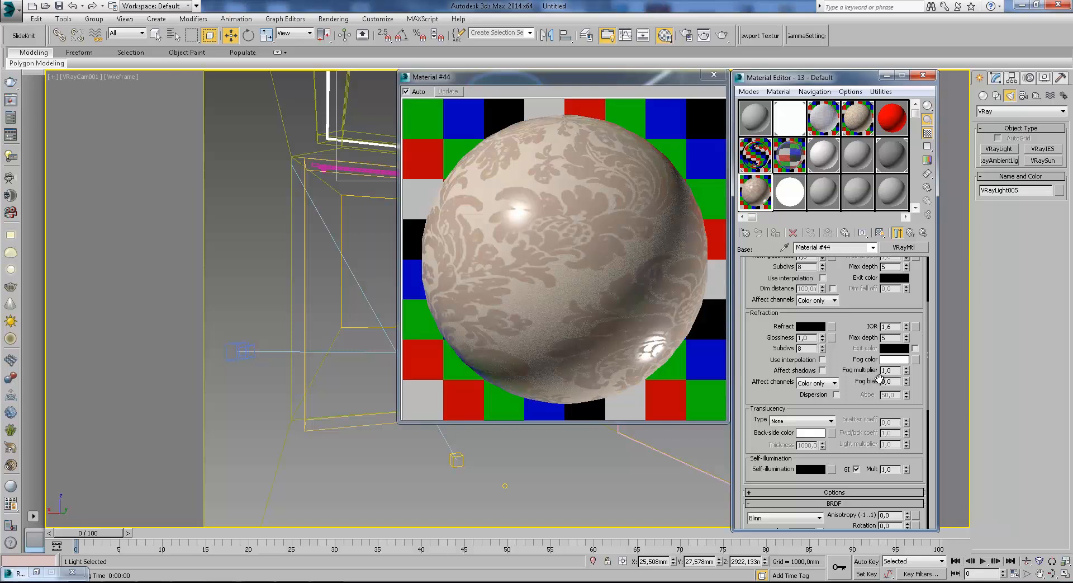
drag(861, 331, 865, 445)
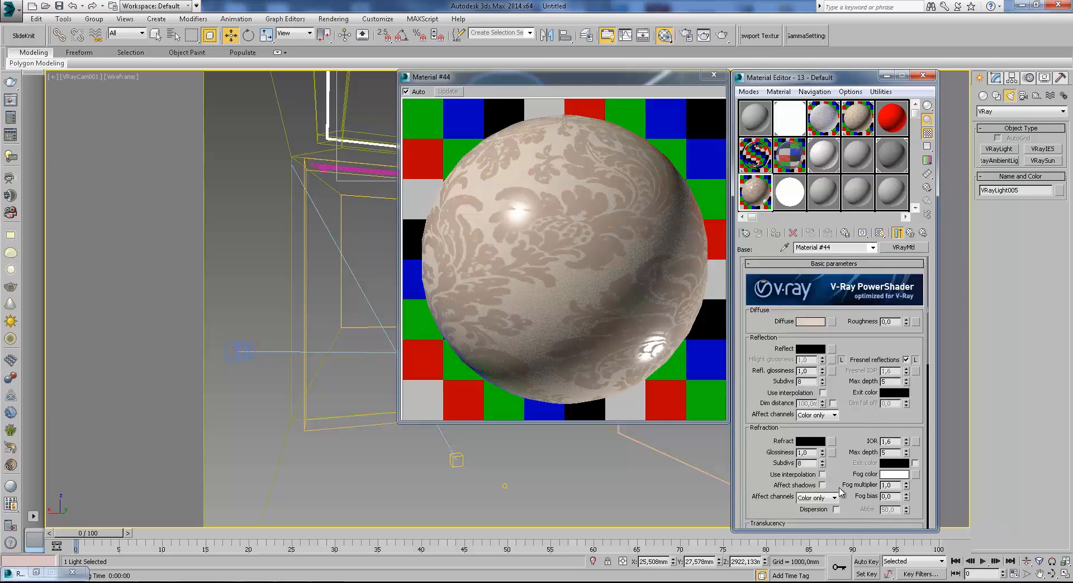
drag(856, 510, 851, 254)
drag(853, 317, 839, 140)
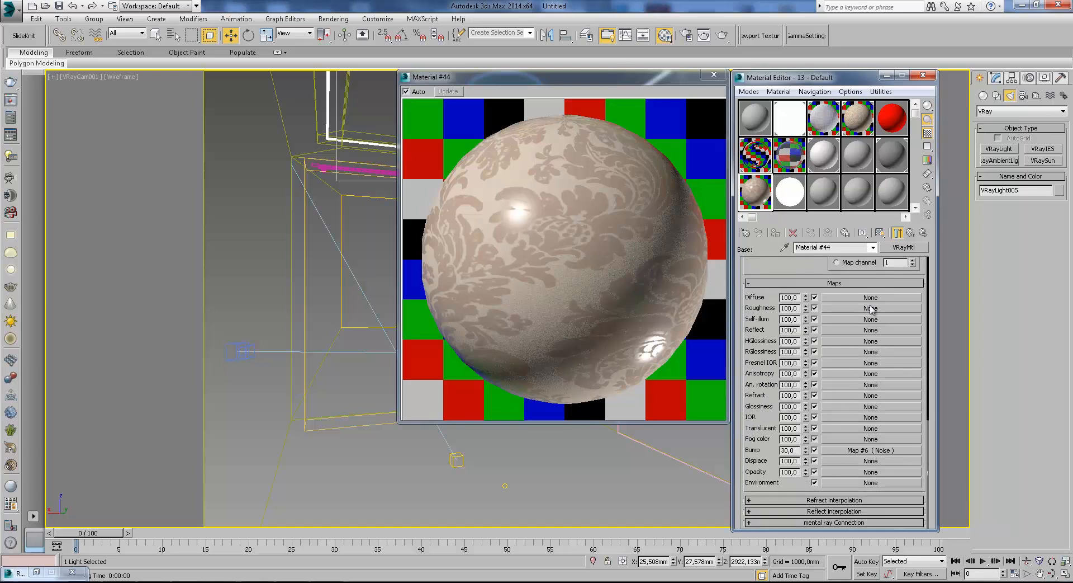
click(910, 234)
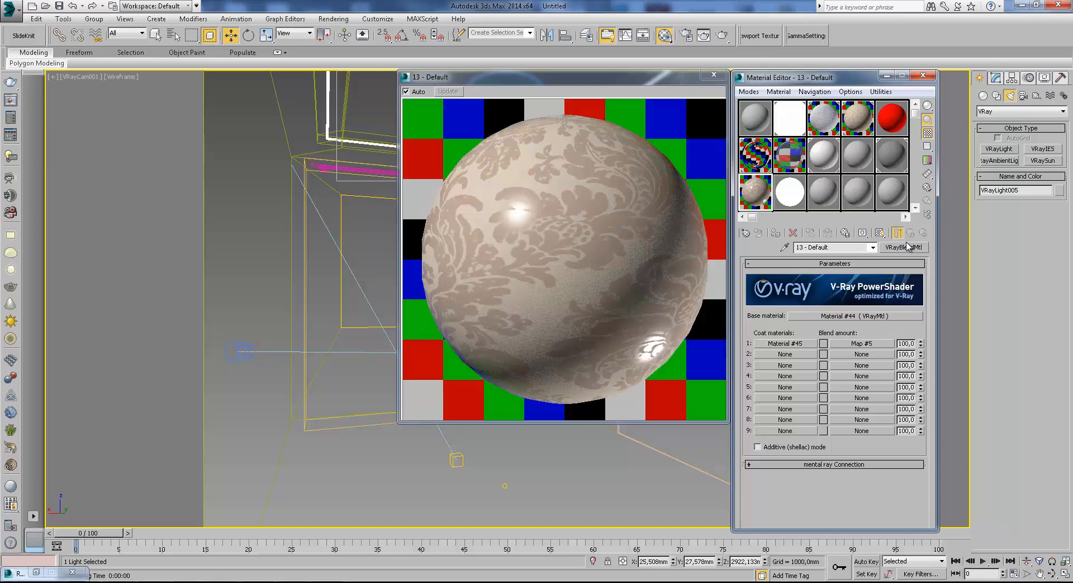
Move the coat material to the second slot with a copy of its pattern mask, and clear the first slot's mask.
drag(823, 319, 845, 352)
click(819, 315)
click(804, 337)
click(810, 338)
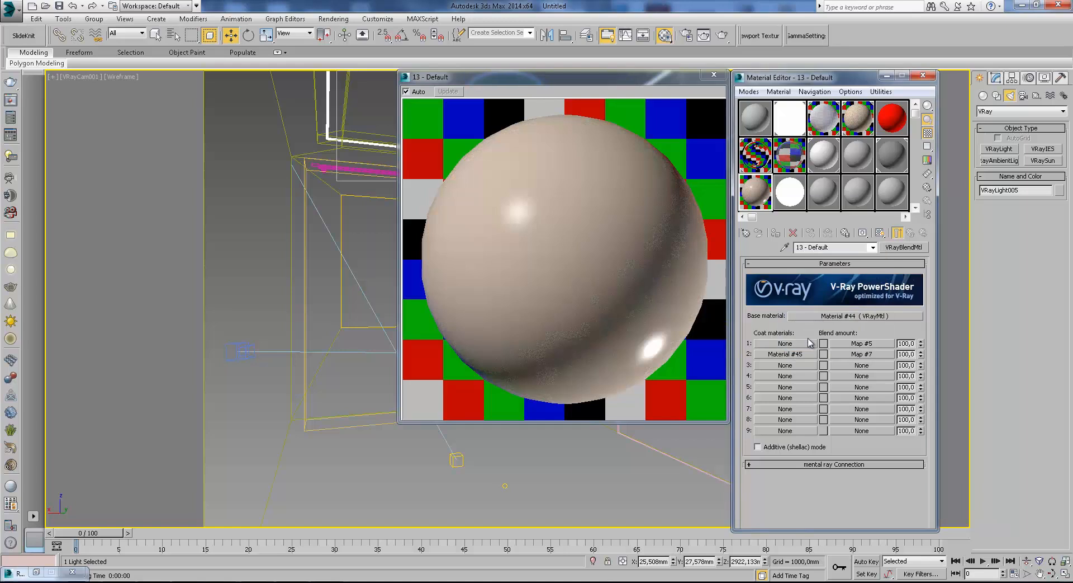
right_click(852, 344)
click(873, 375)
Assign a VRayMtl to the first coat slot, set its diffuse color to green (18, 77, 28), and return to the blend material.
click(799, 344)
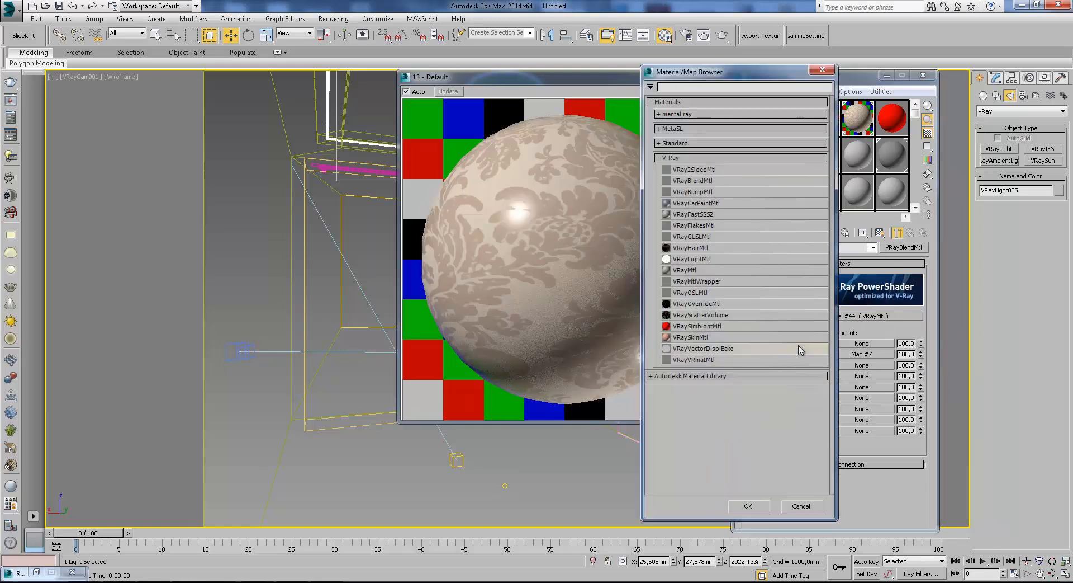
double_click(704, 271)
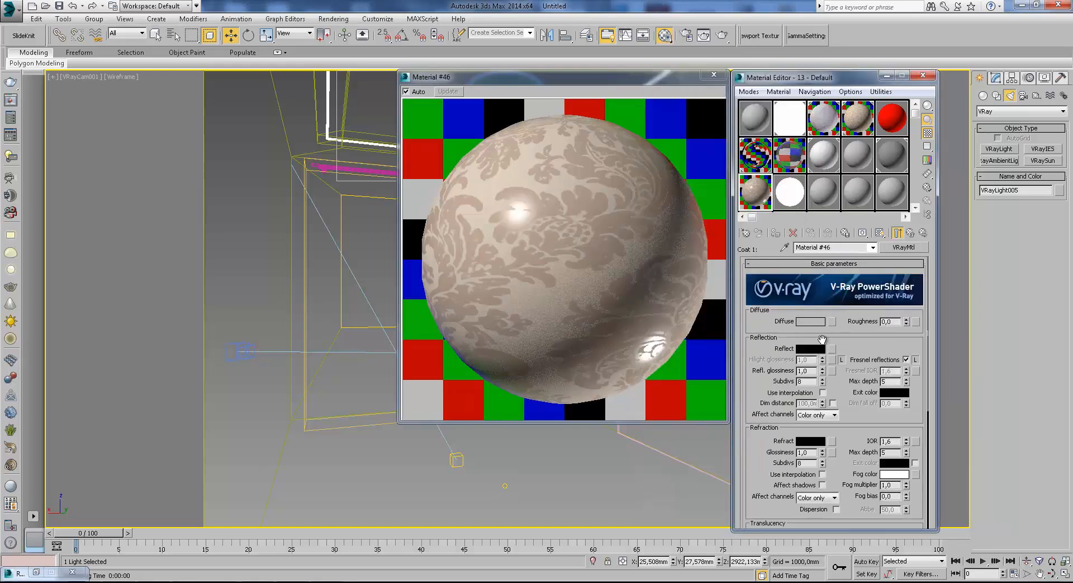
click(810, 321)
click(268, 116)
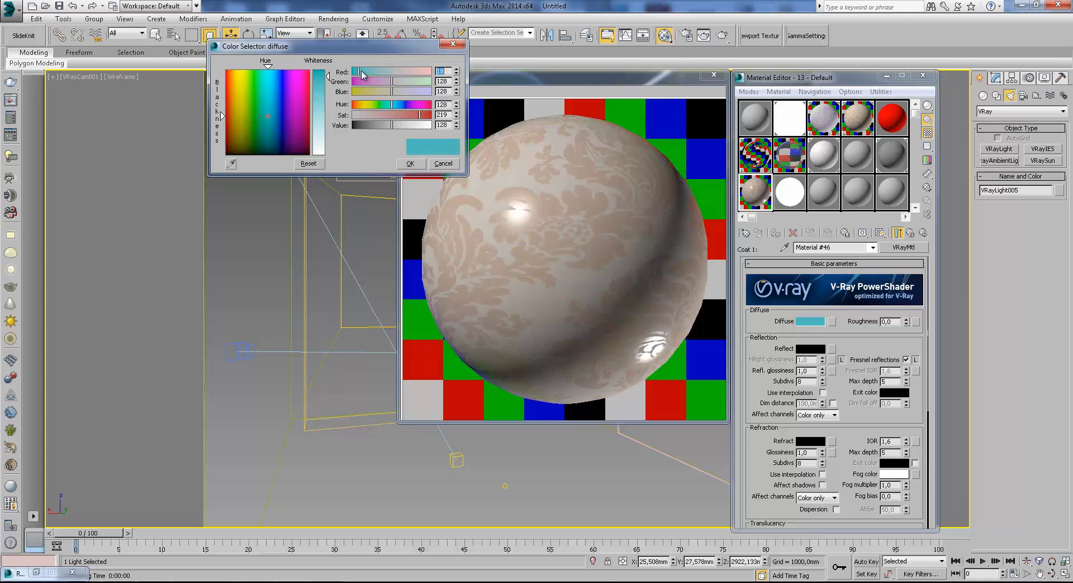
click(258, 138)
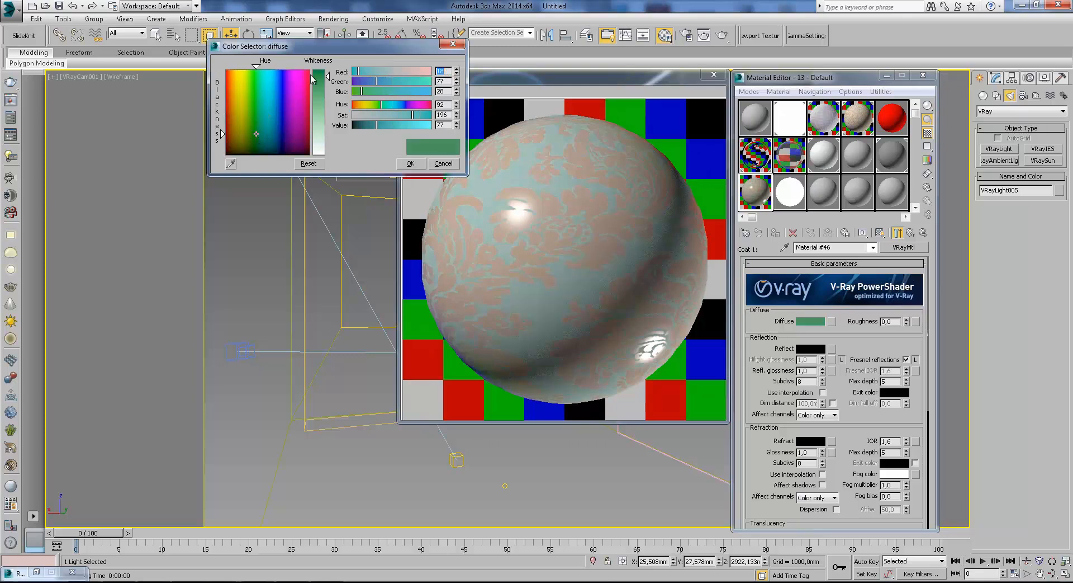
click(414, 164)
click(909, 233)
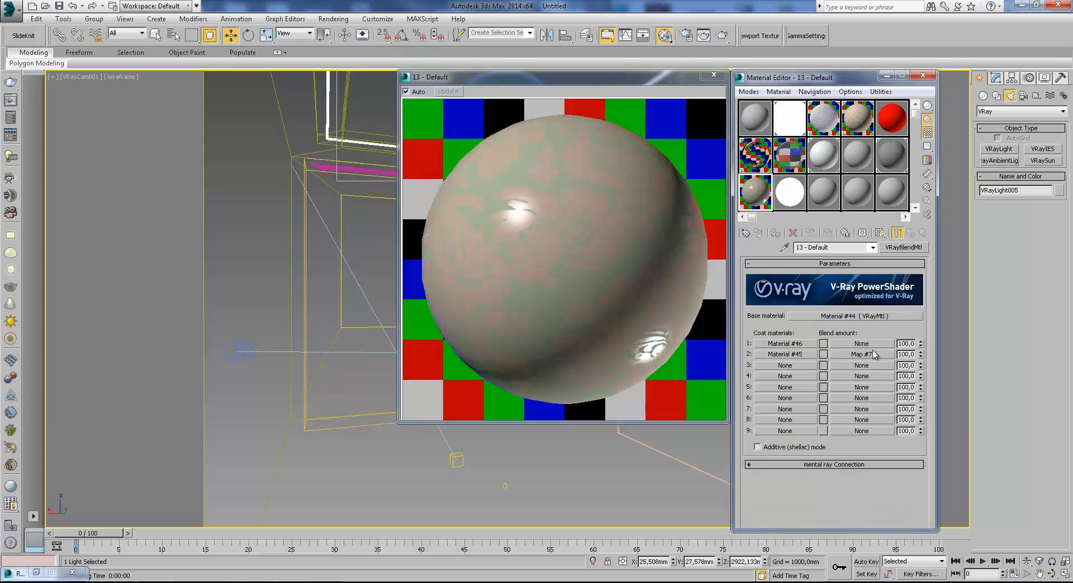
Assign a Gradient Ramp map to the first coat's blend amount and set its middle flag to near black, value 2.
click(858, 343)
click(693, 378)
click(694, 391)
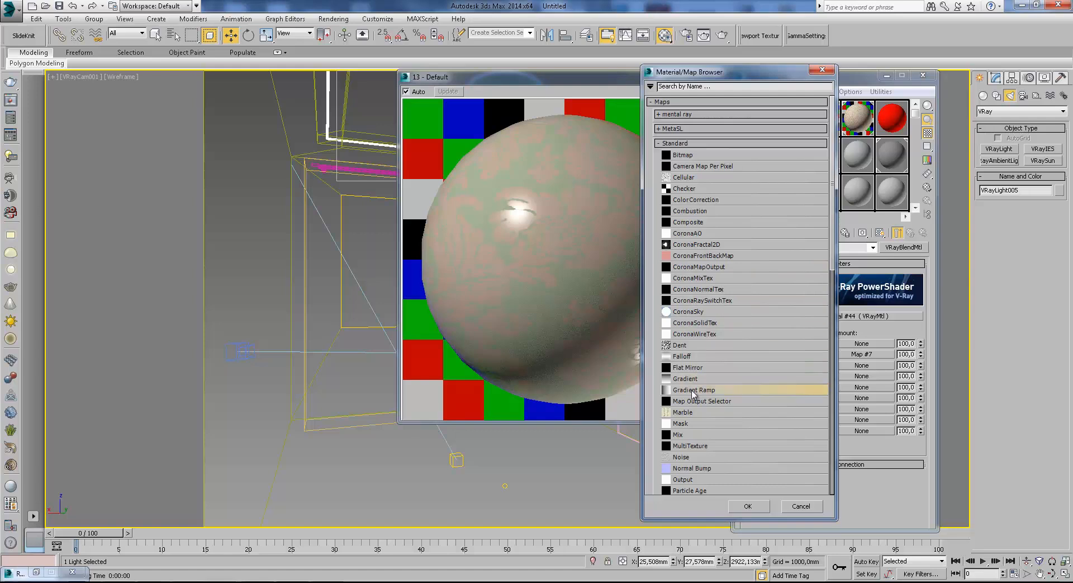
double_click(693, 391)
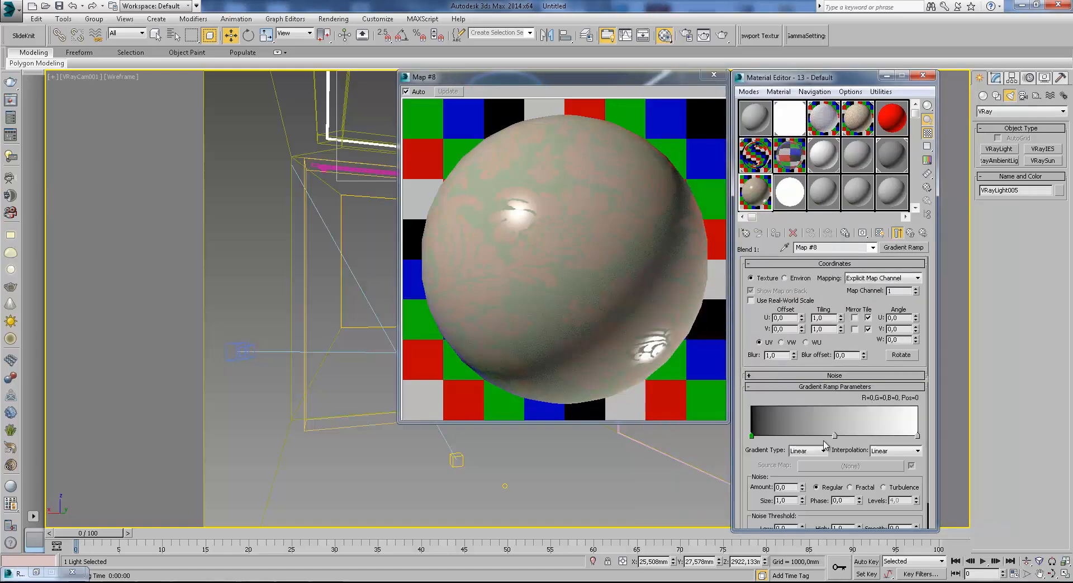
double_click(835, 435)
drag(326, 90, 327, 70)
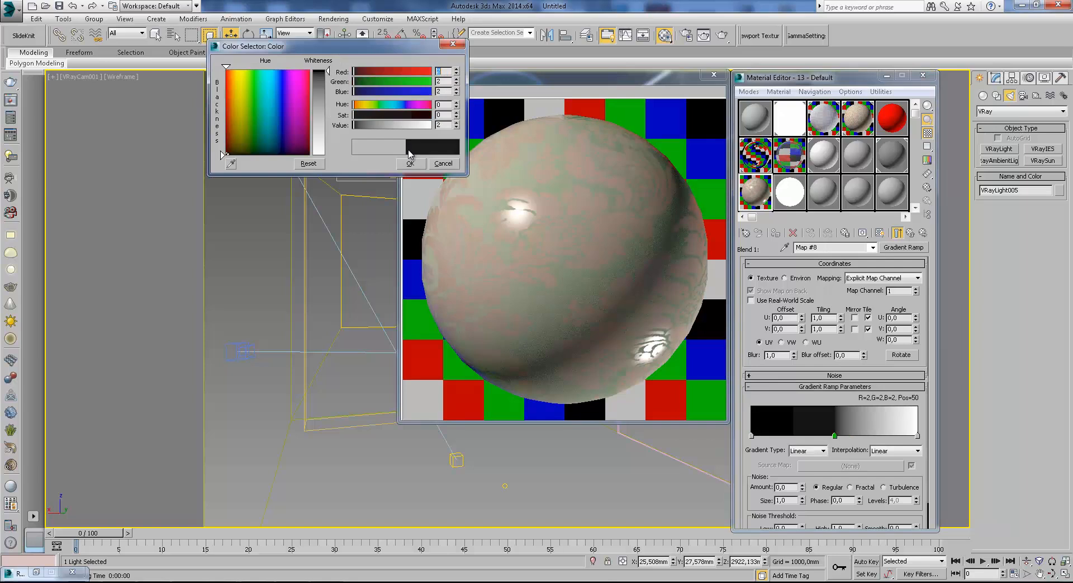
click(411, 163)
Add a pure white flag to the gradient just beside the middle flag, at position 51.
drag(907, 435, 839, 436)
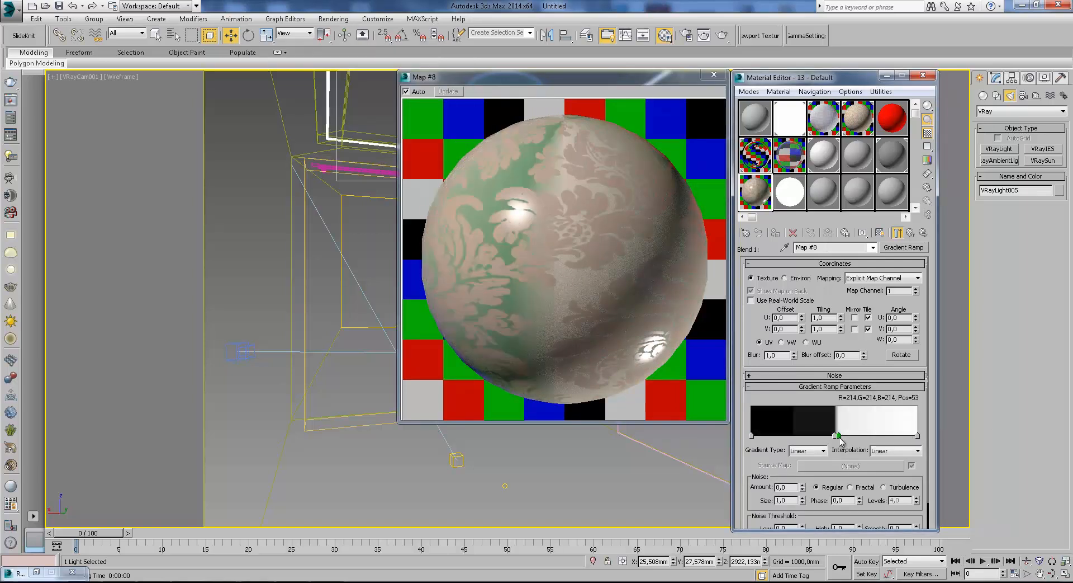
double_click(839, 436)
drag(329, 141, 328, 154)
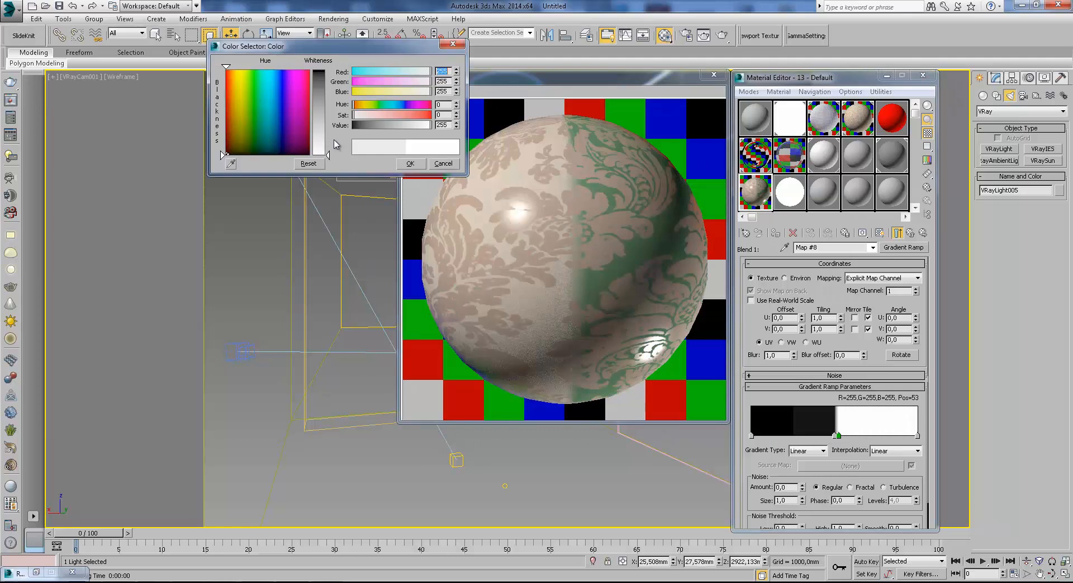
click(410, 163)
drag(839, 436, 838, 436)
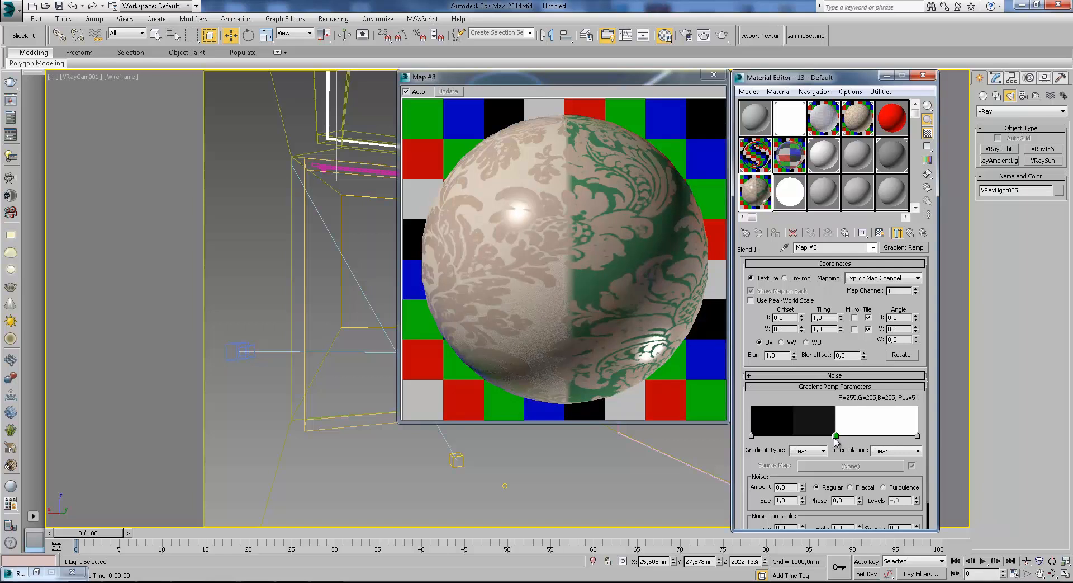
Set the gradient's middle flag to pure black and reposition the neighboring white flag at 51.
double_click(836, 436)
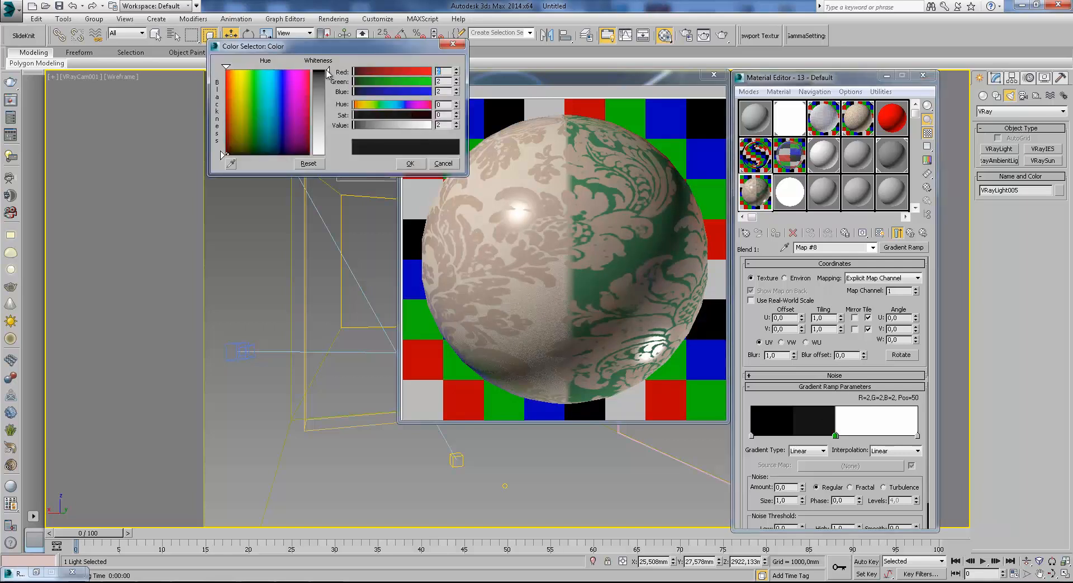
drag(328, 73, 328, 67)
click(410, 163)
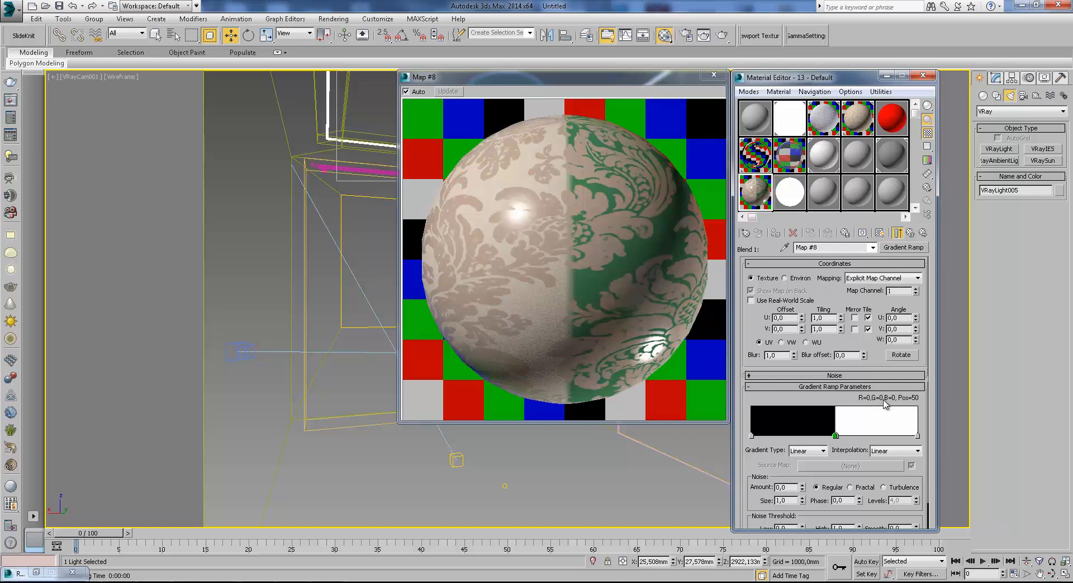
right_click(845, 439)
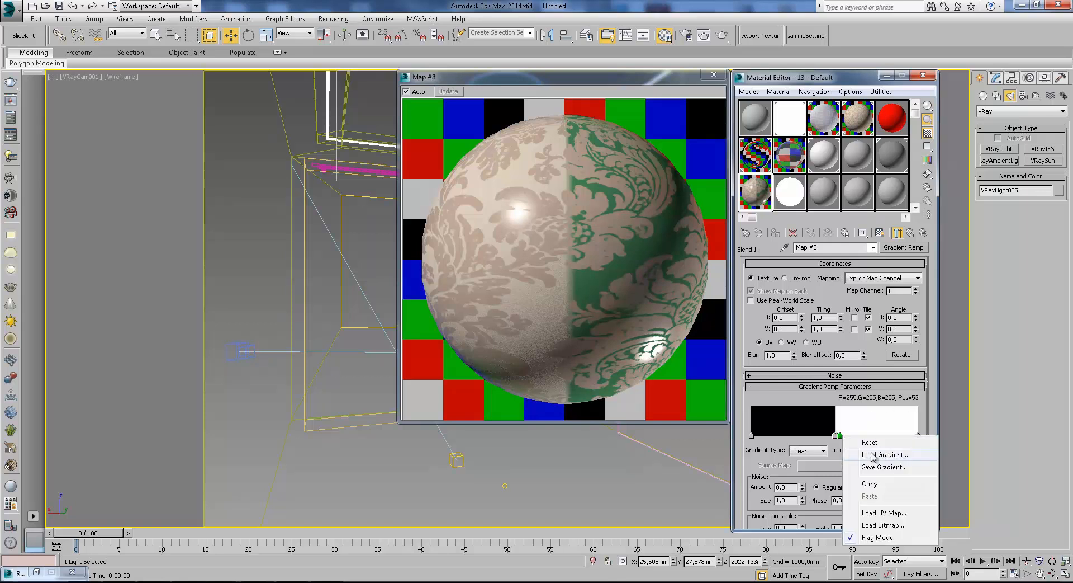
right_click(841, 436)
click(868, 489)
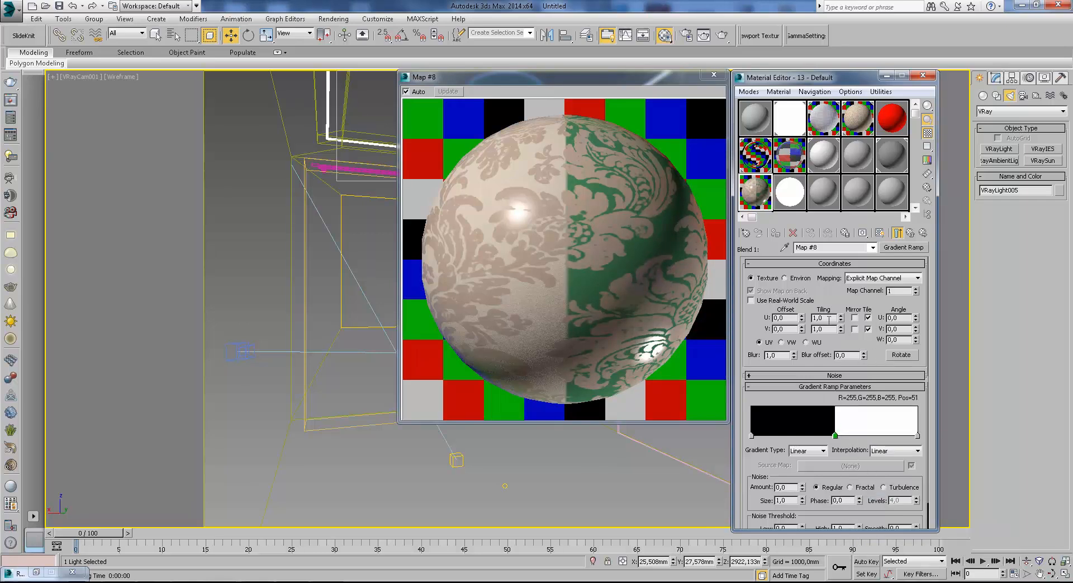
Set the Gradient Ramp's U tiling to 20 and return to the blend material.
text(20)
key(Return)
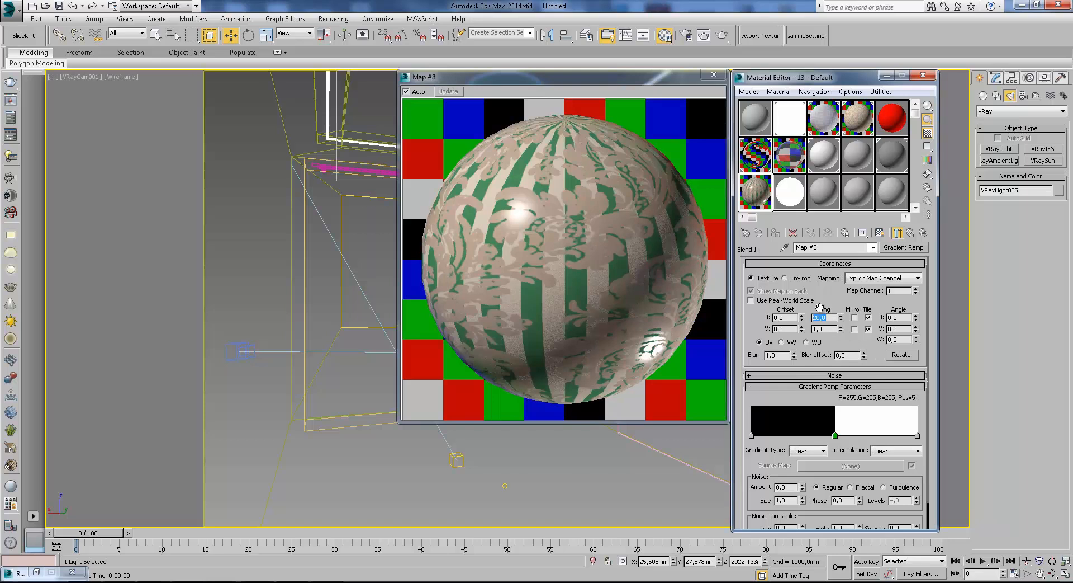
click(911, 233)
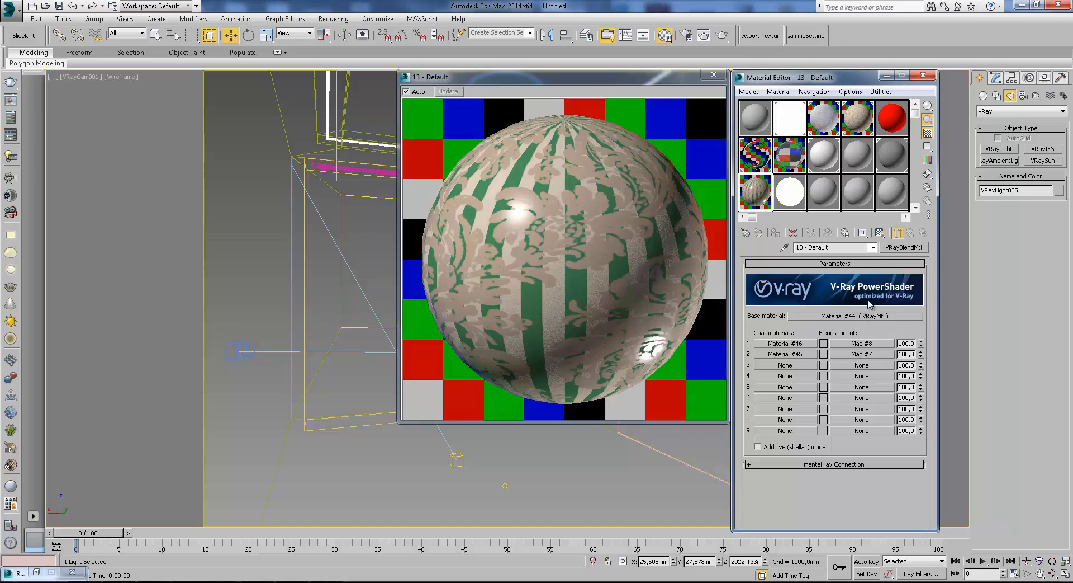
click(873, 316)
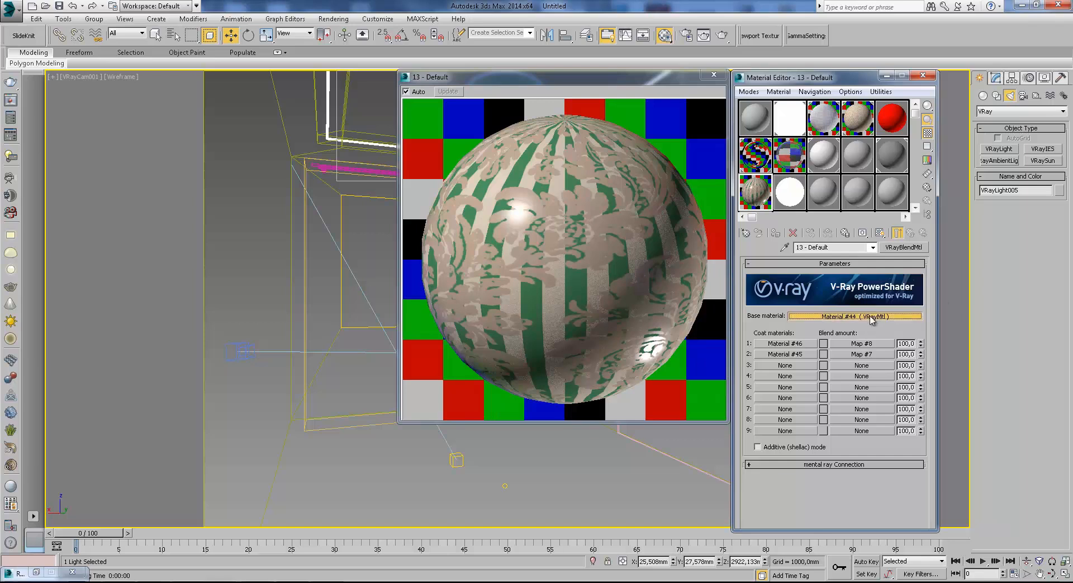
click(911, 232)
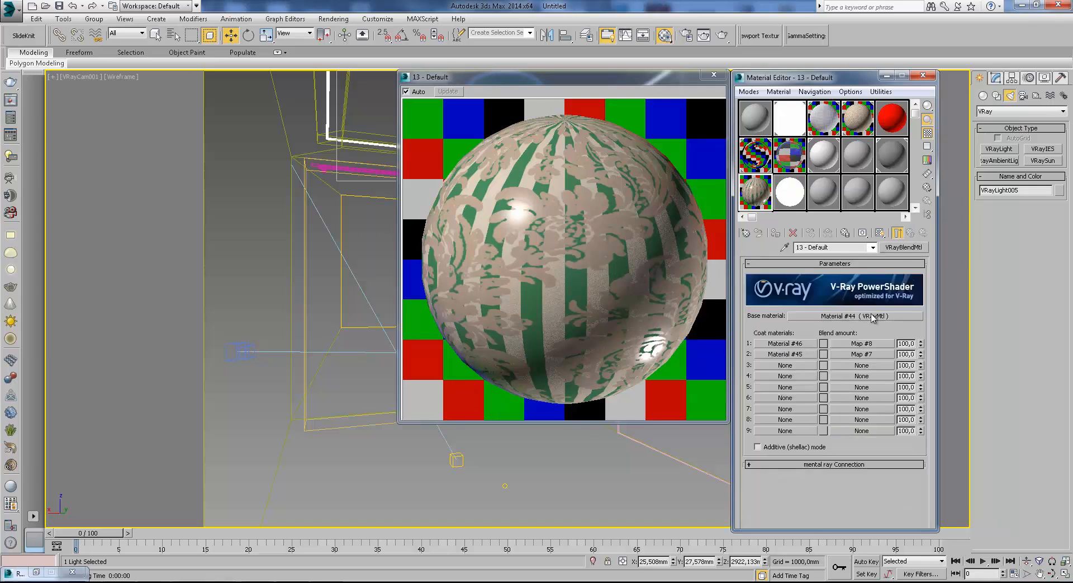
click(873, 316)
scroll(861, 369, up, 5)
click(911, 232)
Set the green first coat material's reflection color to light gray and return to the blend material.
click(797, 342)
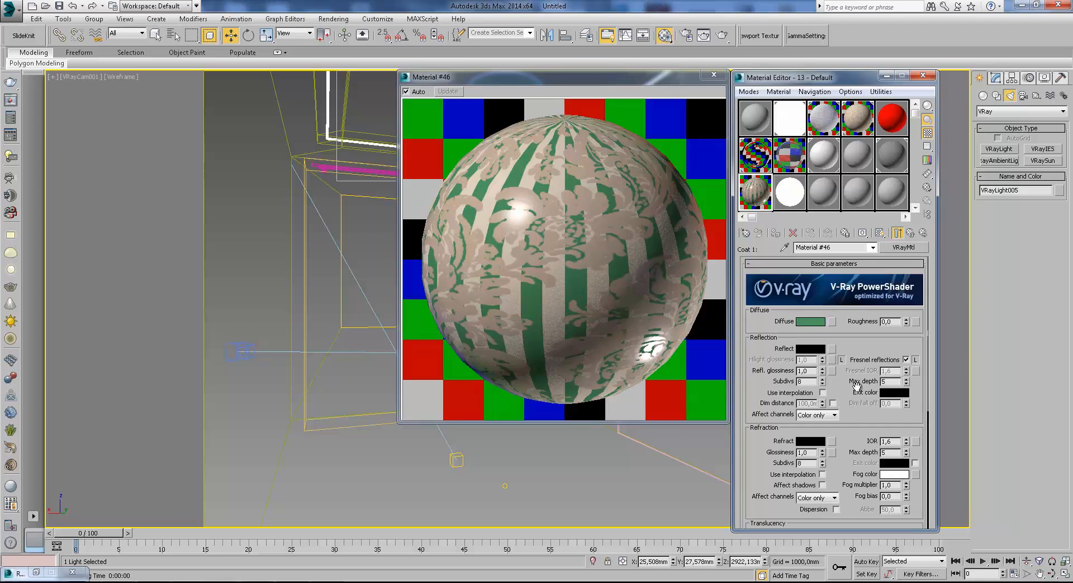
drag(862, 426, 880, 532)
drag(854, 381, 857, 373)
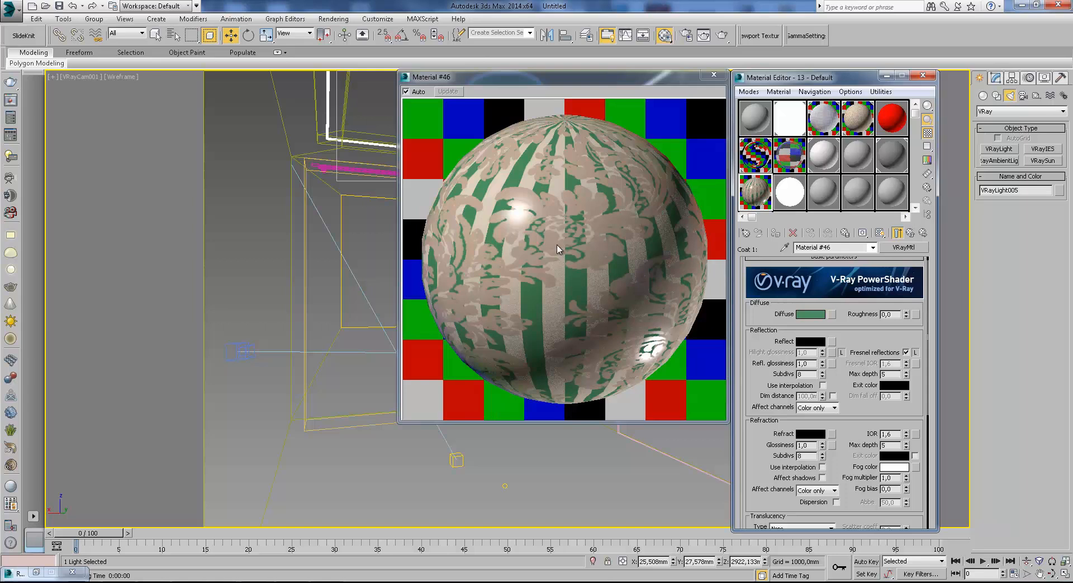
click(810, 341)
drag(326, 122, 325, 146)
click(410, 164)
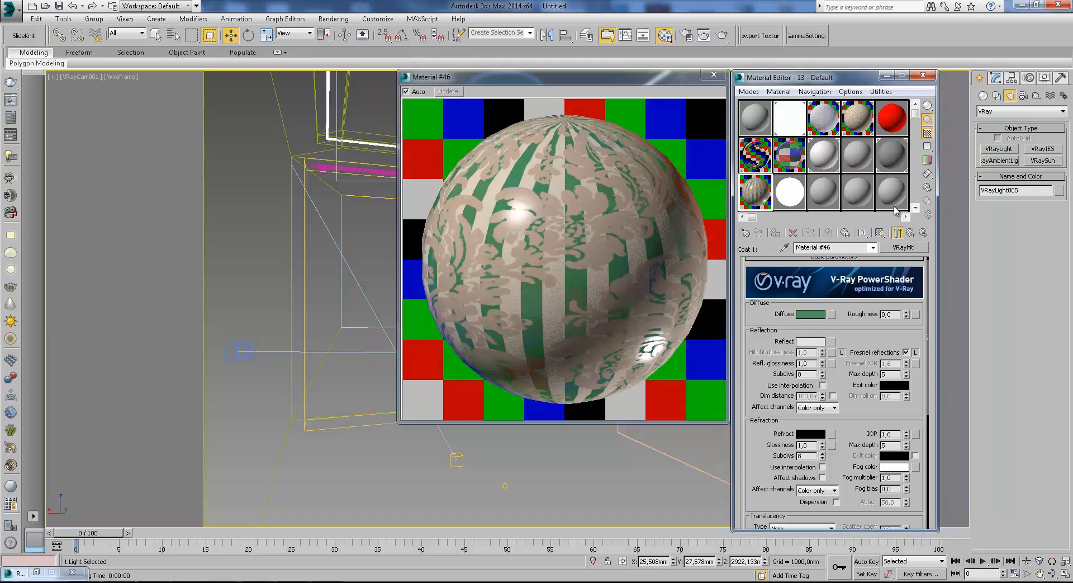
click(899, 232)
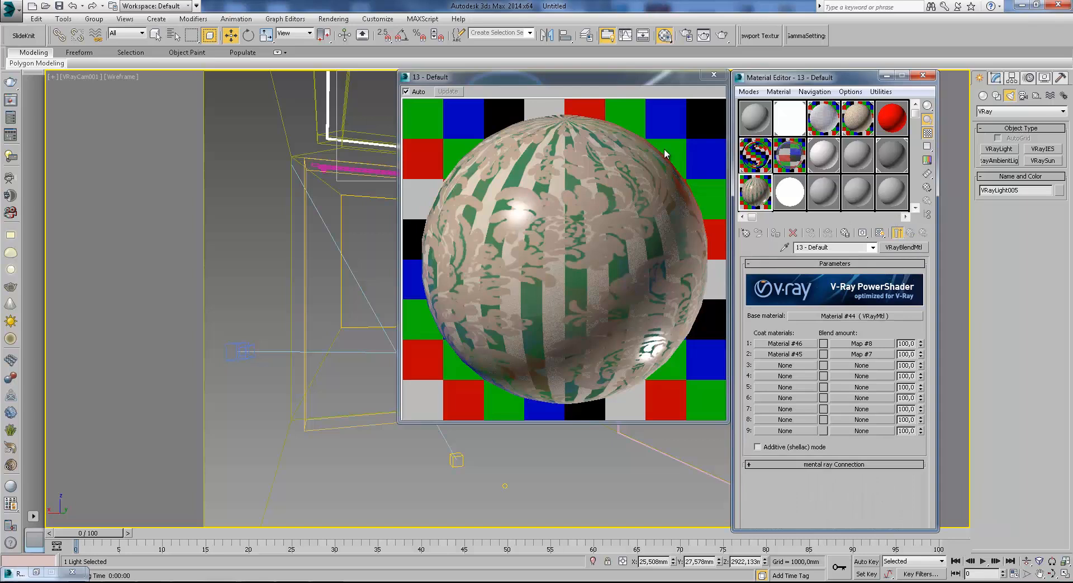
Shade the camera view, select the room box's right wall polygon around the opening, and assign the damask blend material to it.
key(F3)
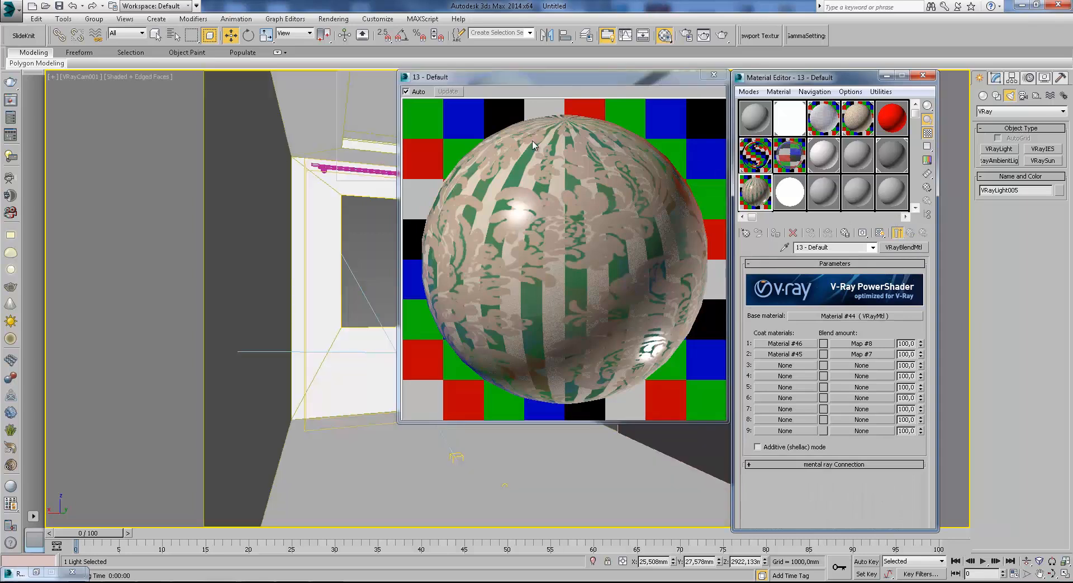
click(886, 75)
click(724, 103)
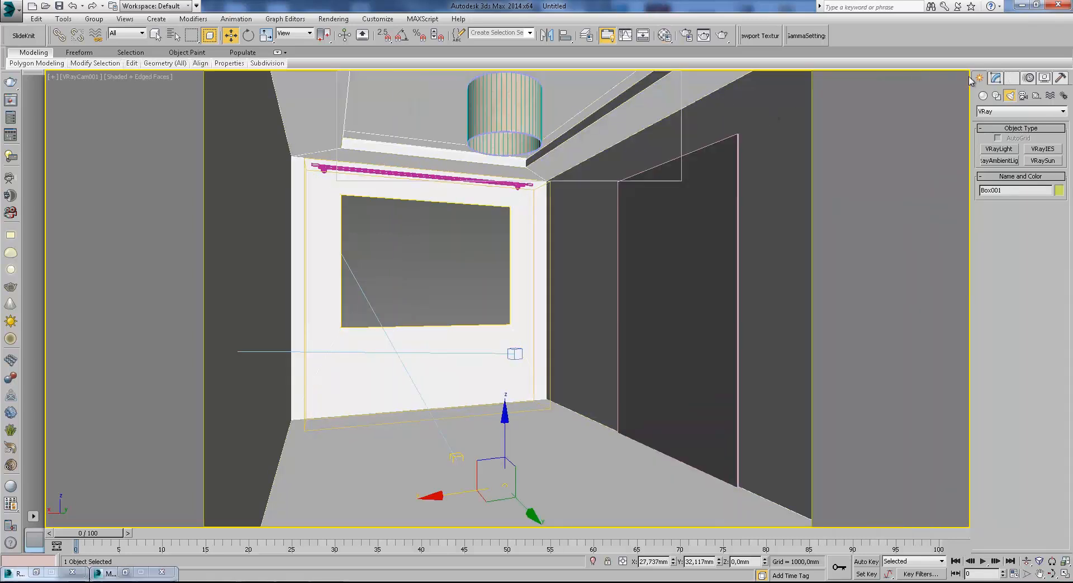
click(996, 77)
click(1008, 160)
click(792, 249)
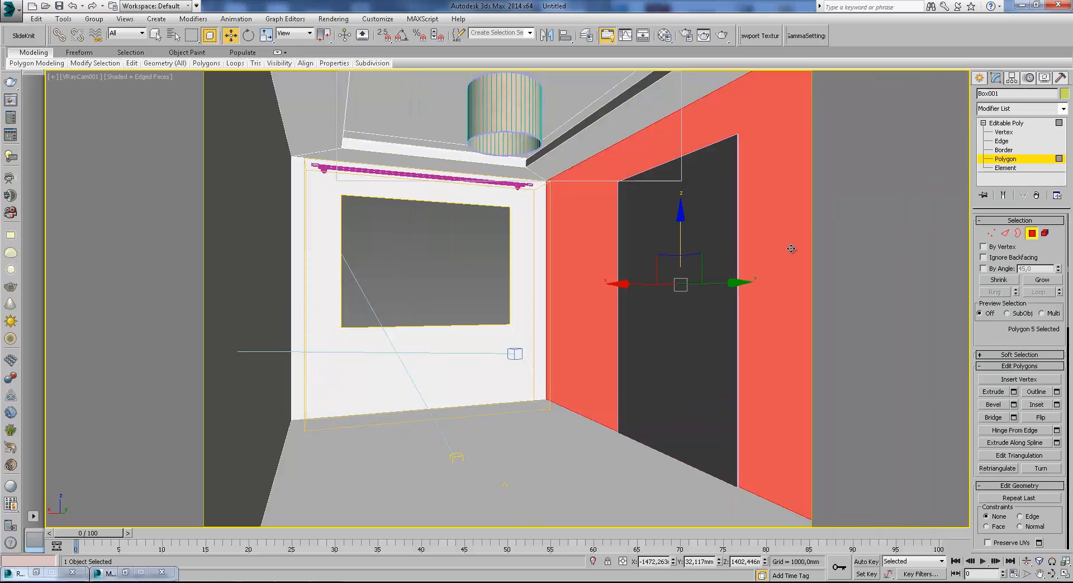
click(665, 35)
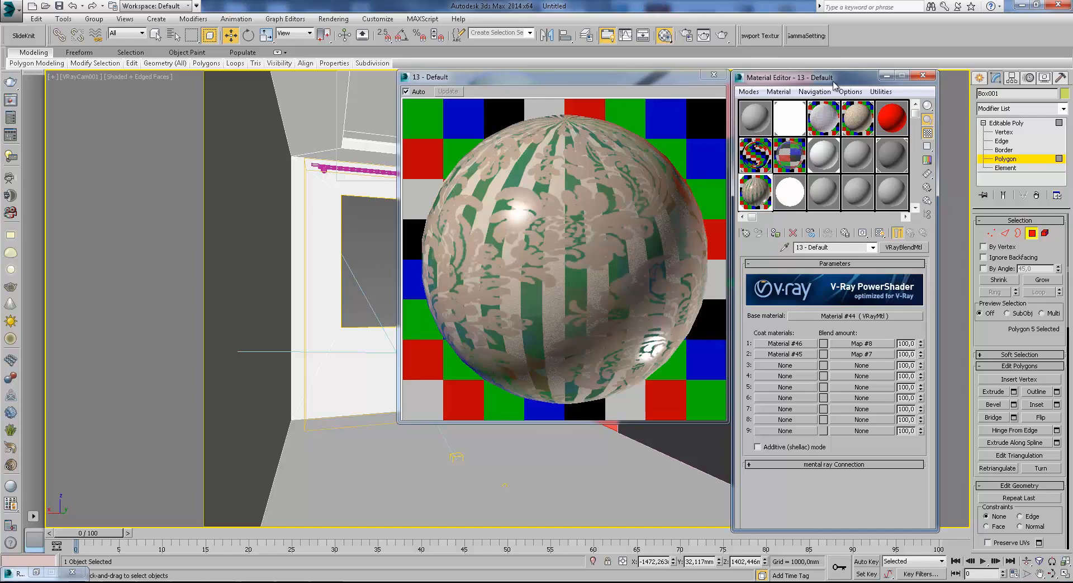
drag(835, 78, 837, 77)
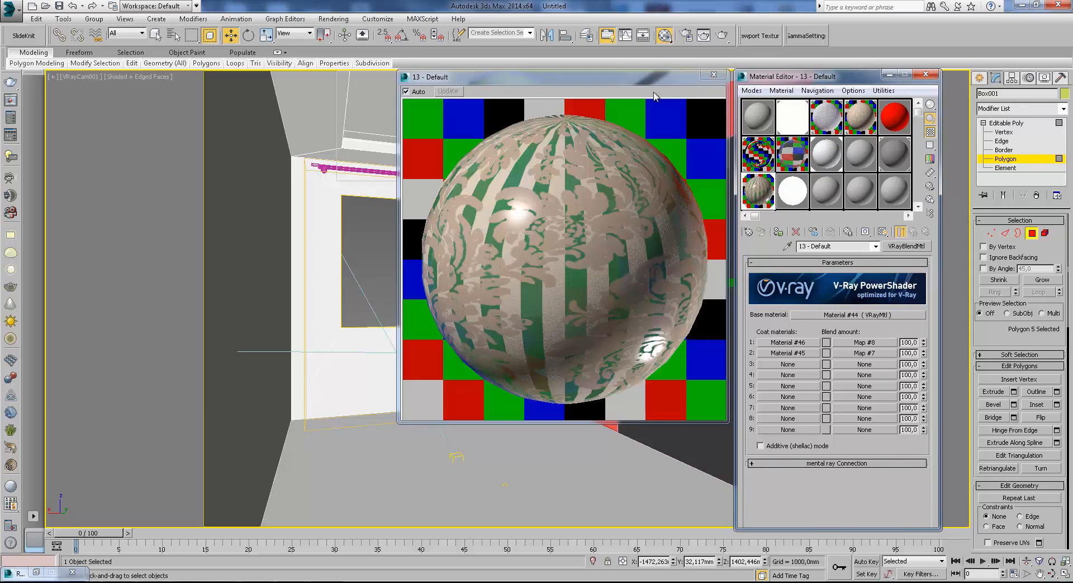
click(890, 74)
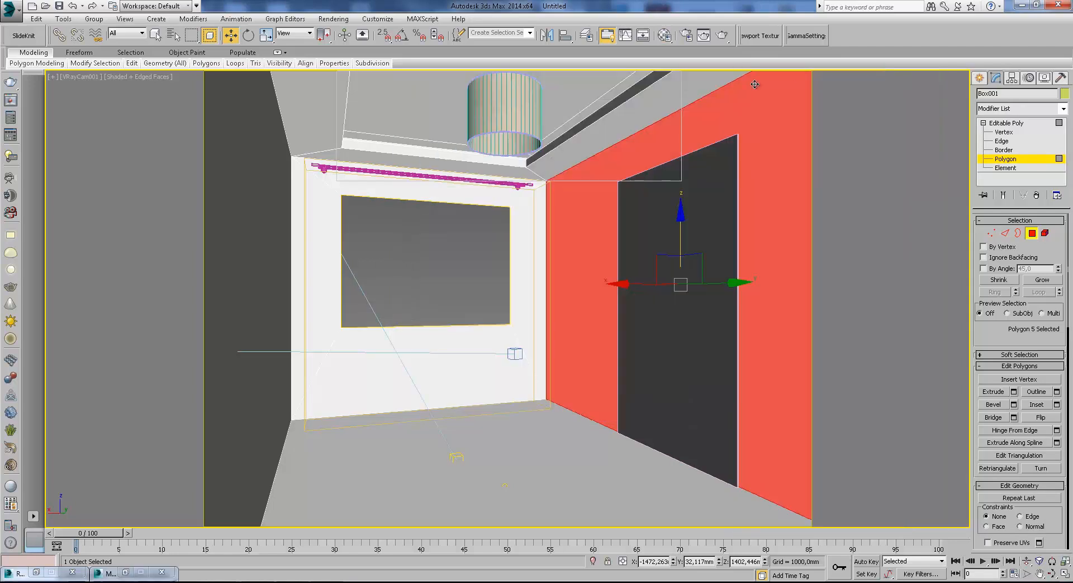
Add a UVW Map modifier with Box mapping to the selected wall polygon.
click(1063, 108)
drag(1067, 124, 1065, 364)
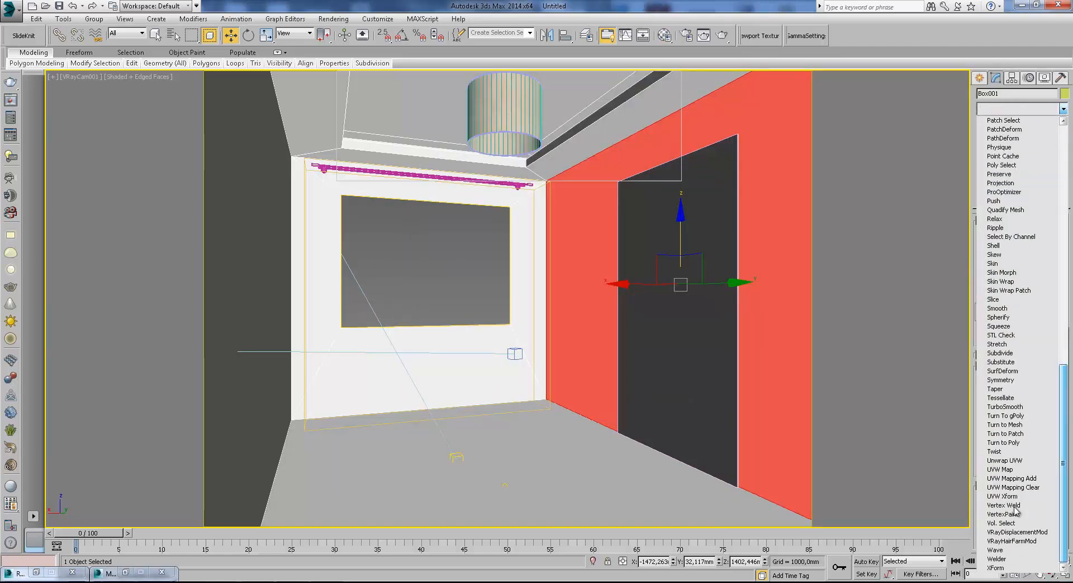
click(1004, 476)
click(998, 283)
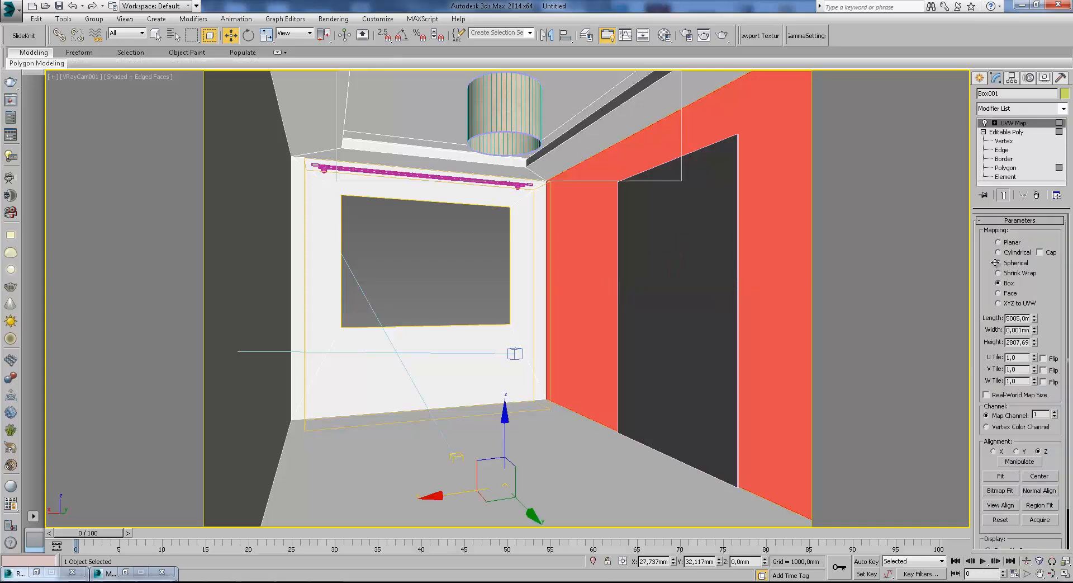
Show the second coat's blend pattern bitmap on the wall in the viewport.
click(665, 36)
click(875, 354)
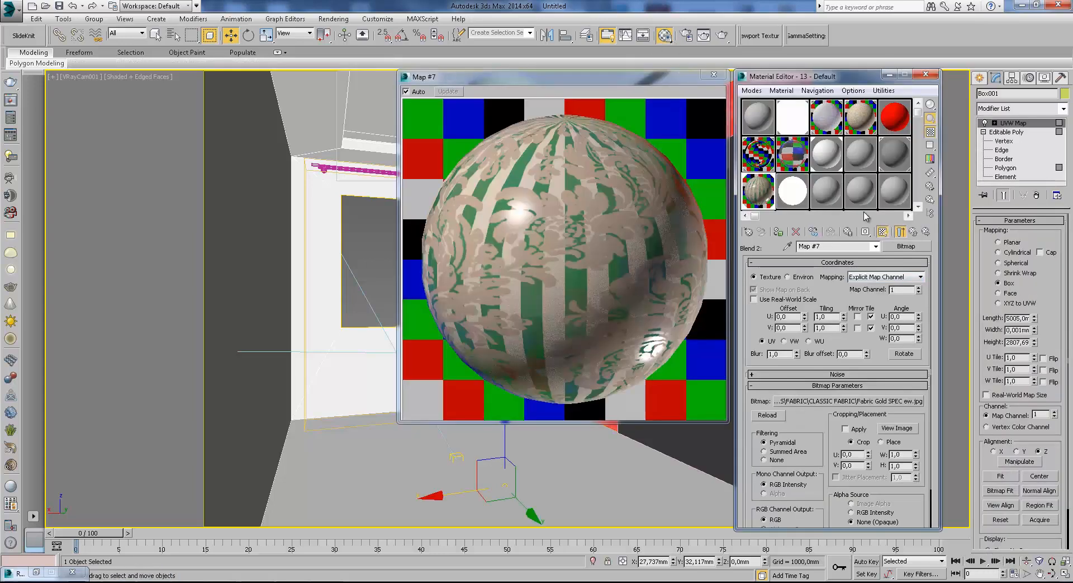
click(713, 77)
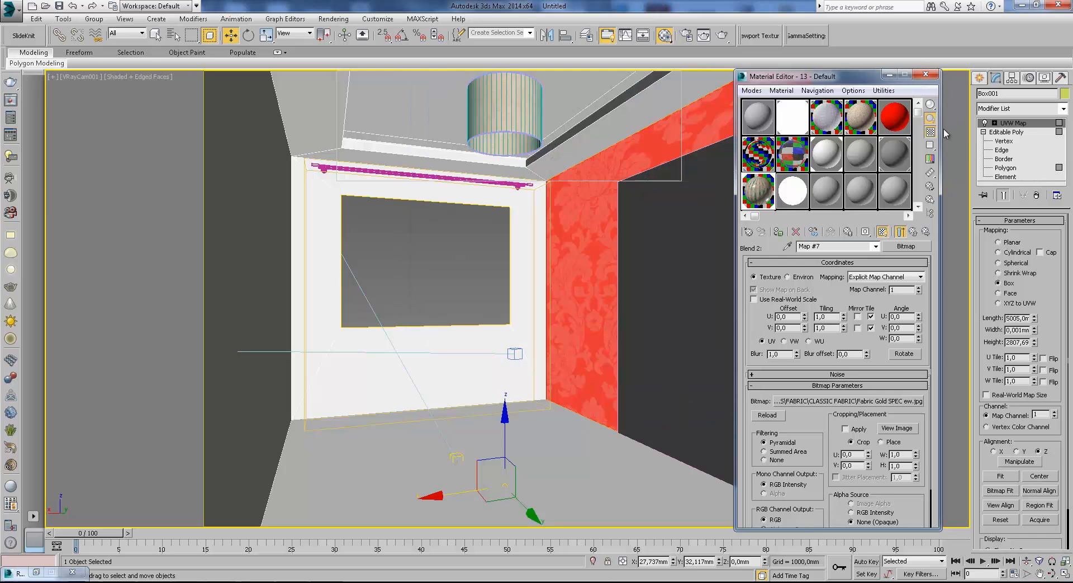
click(889, 76)
Set the UVW Map's U and V tiling on the wall to 8.
double_click(1017, 357)
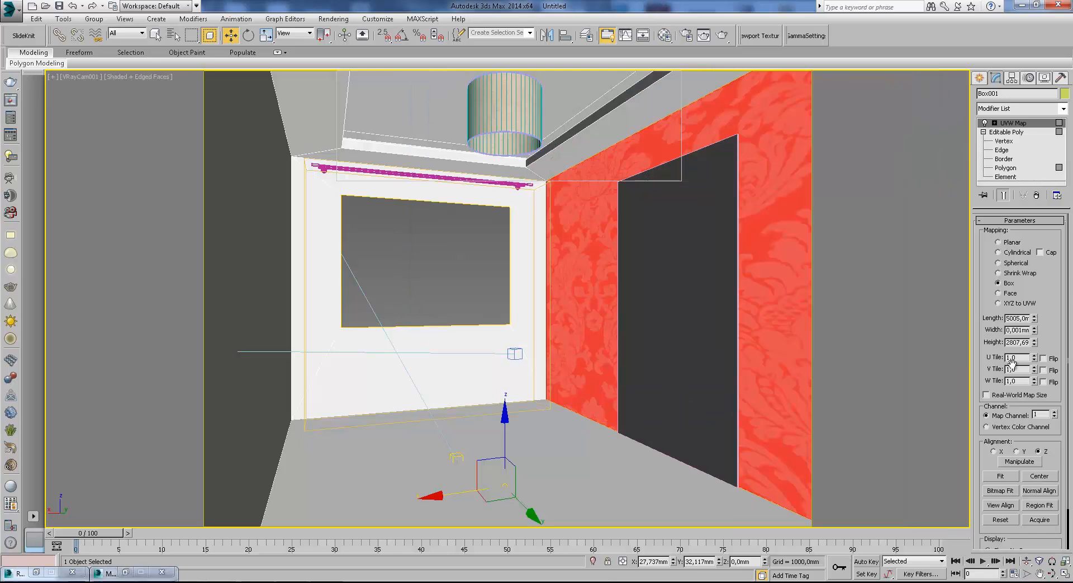
text(280)
key(Return)
text(5)
key(Return)
drag(1019, 369, 978, 347)
text(5)
key(Return)
text(8)
key(Return)
text(8)
key(Return)
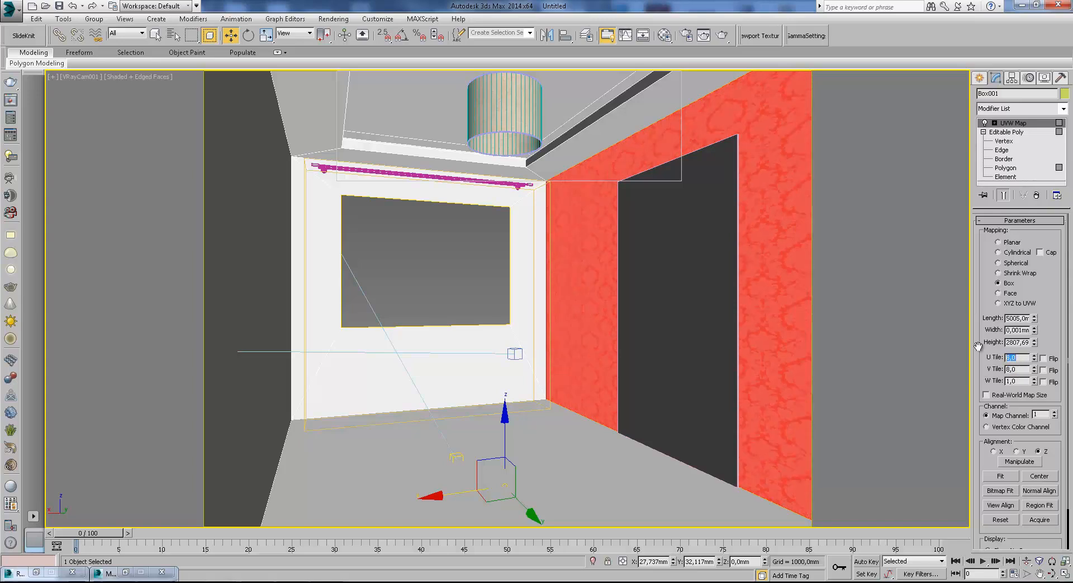
Resize the render region to cover the full height of the patterned wall and render it.
click(982, 77)
click(688, 35)
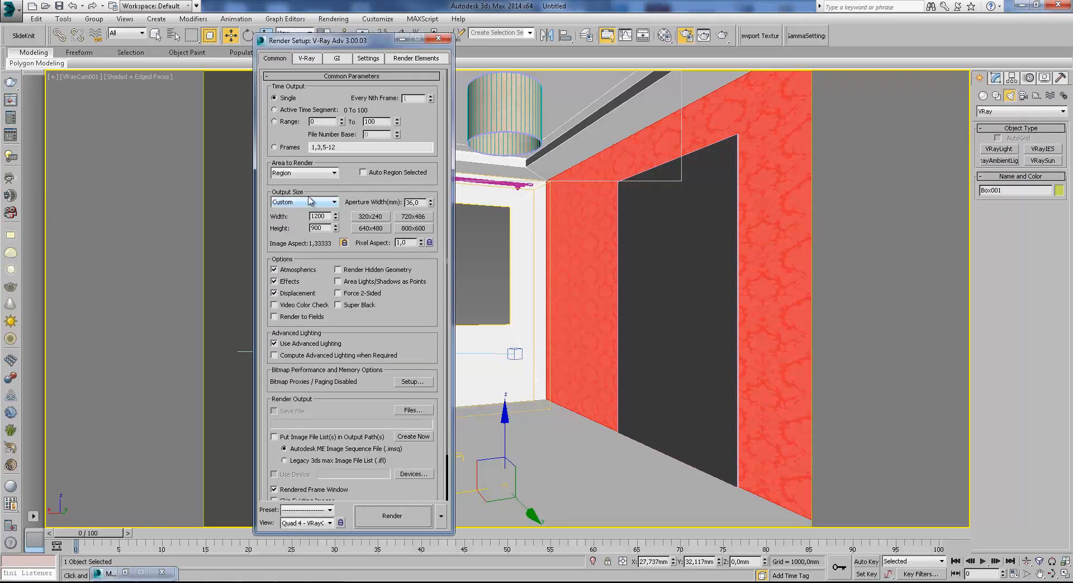
click(304, 172)
click(296, 197)
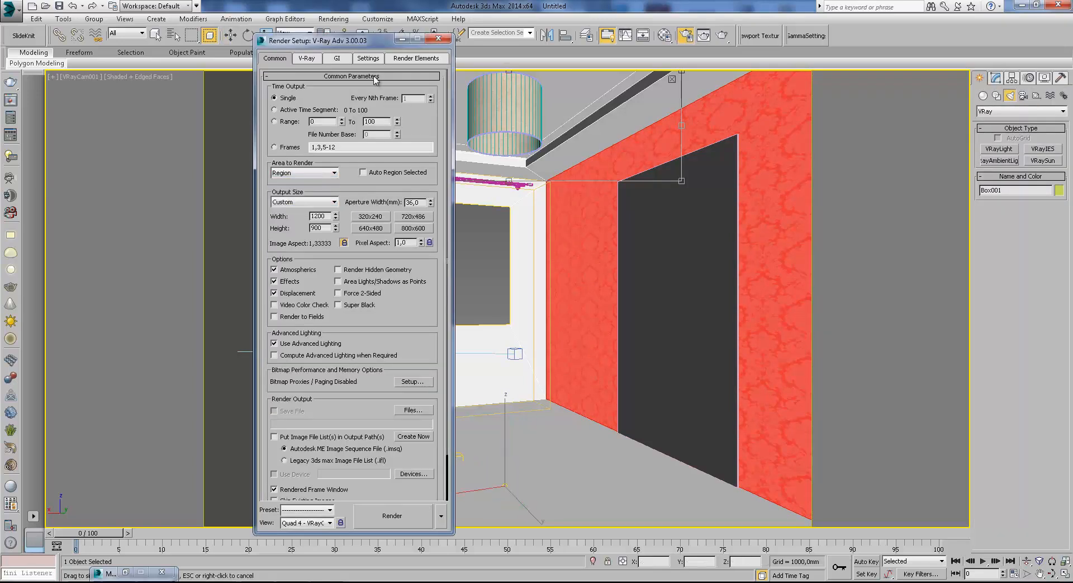
click(402, 39)
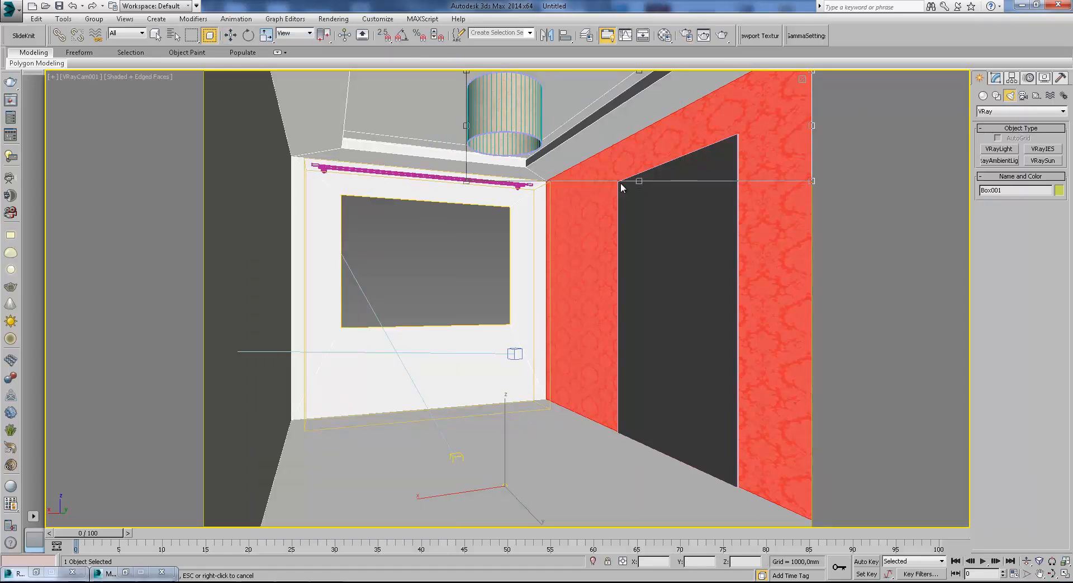
drag(464, 179, 540, 546)
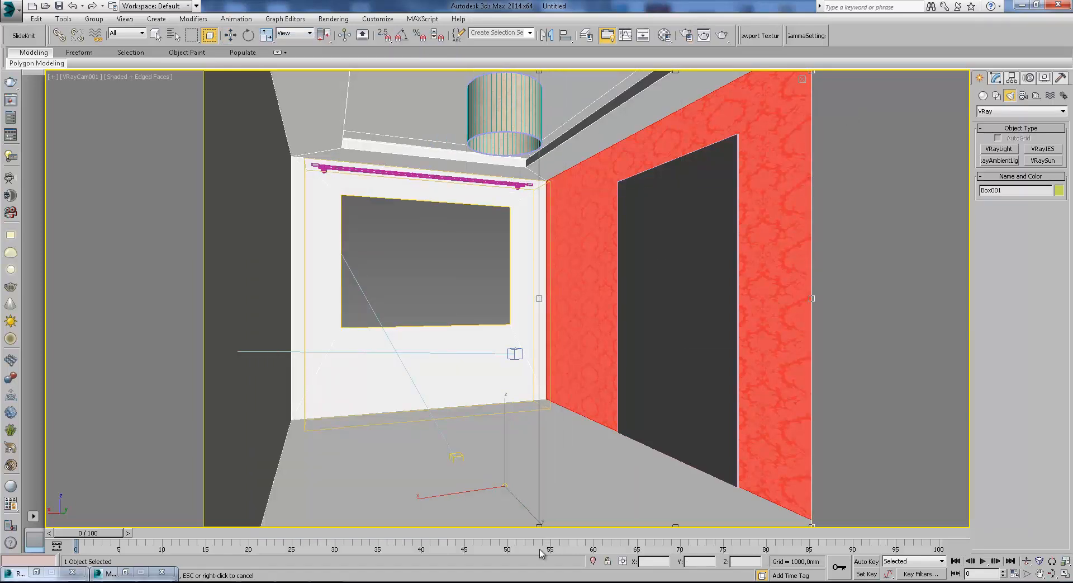
click(722, 35)
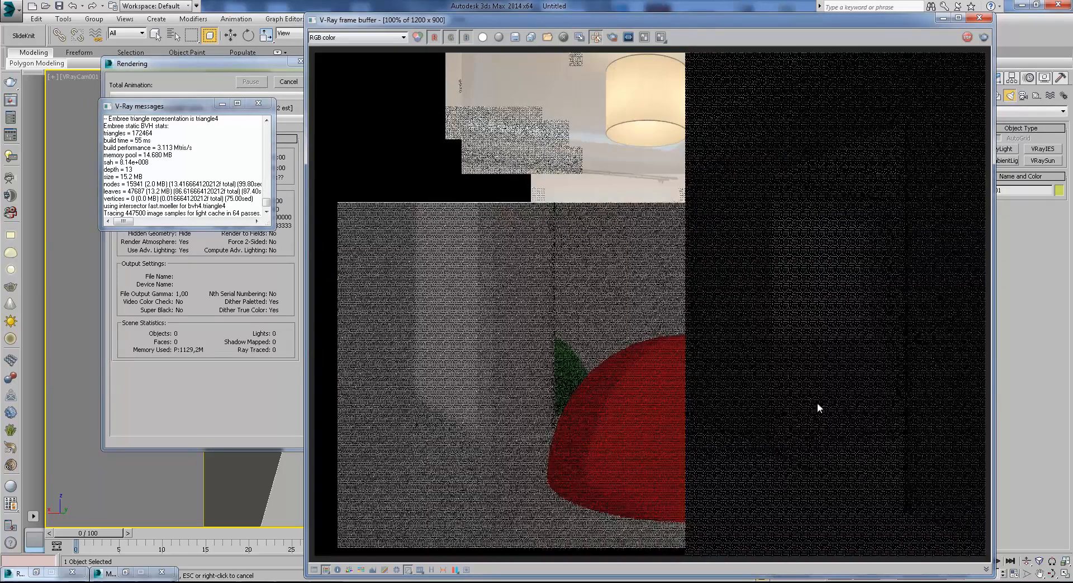
Examine the rendered damask wall's pattern and stripes up close, then close the render and leave region editing.
scroll(912, 327, up, 2)
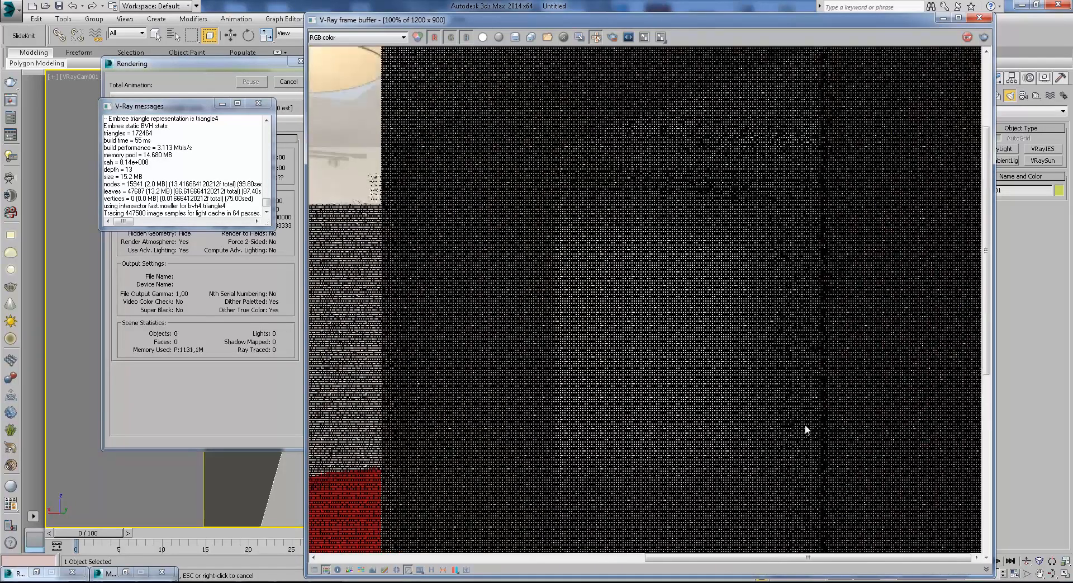
scroll(805, 425, down, 2)
scroll(748, 292, up, 2)
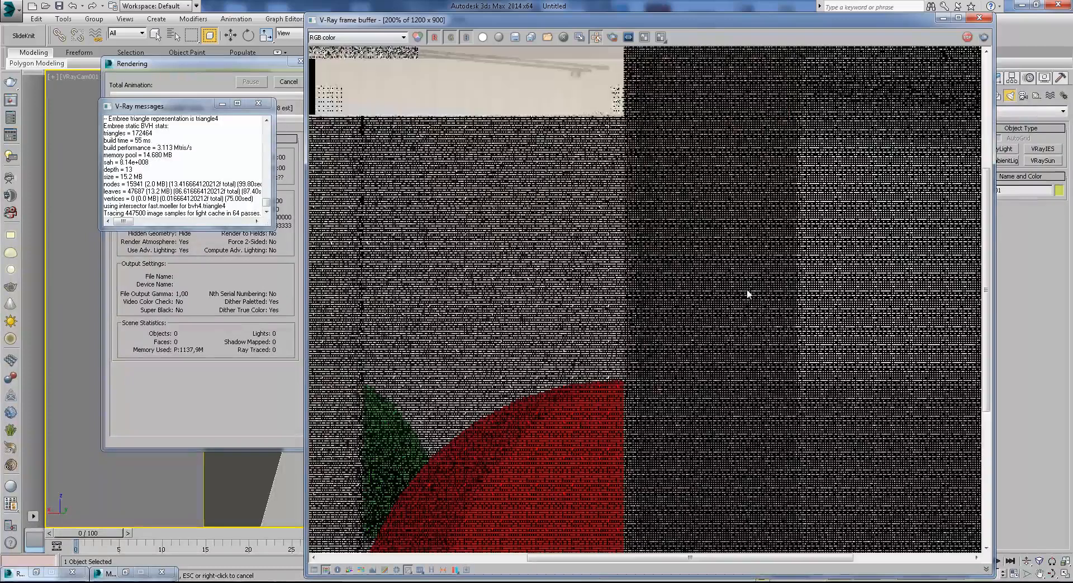
scroll(789, 294, down, 2)
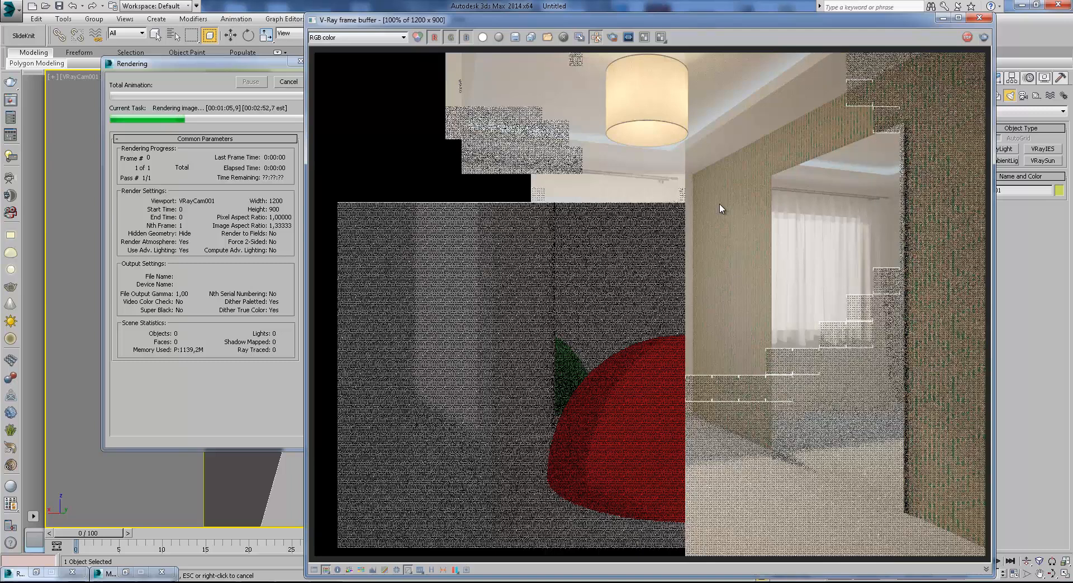
scroll(814, 136, up, 4)
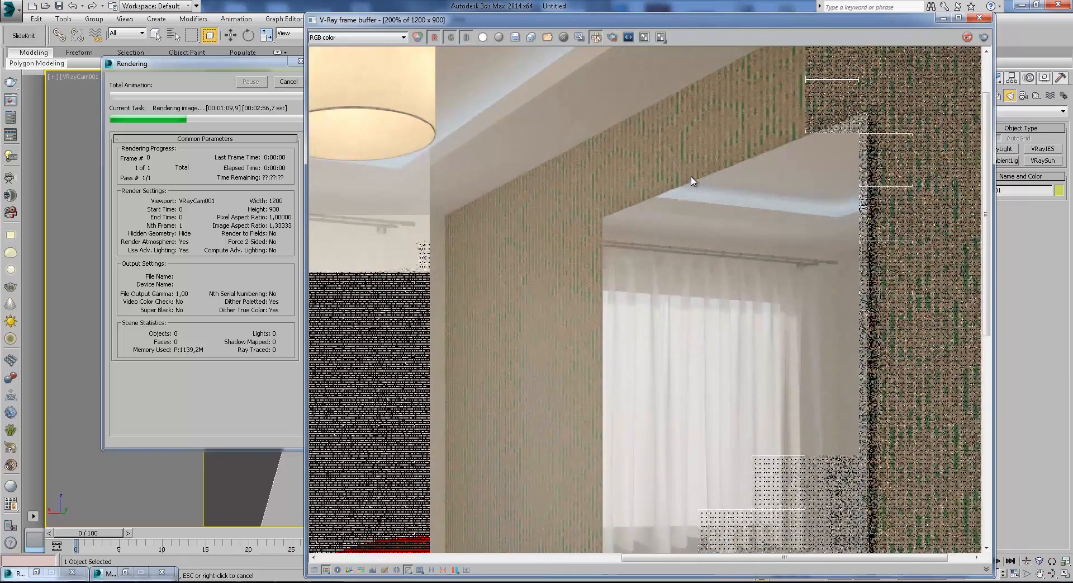
scroll(693, 184, down, 4)
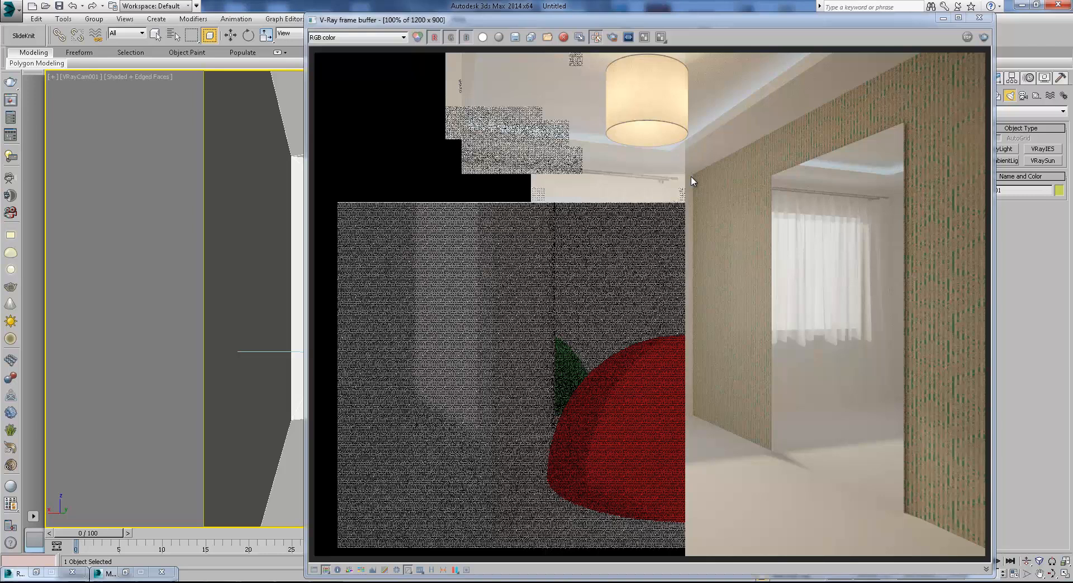
scroll(942, 223, up, 2)
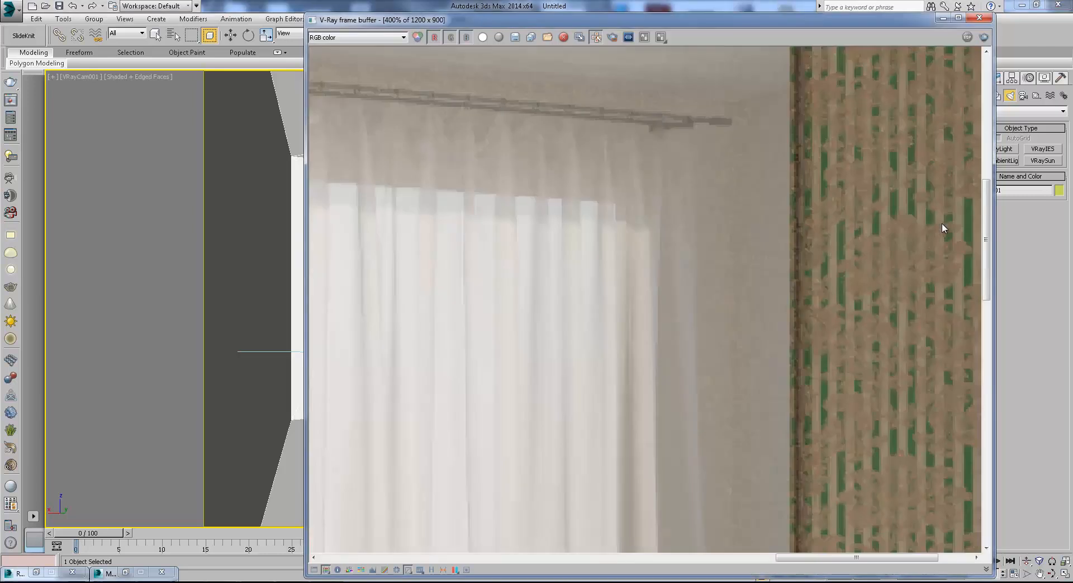
middle_drag(907, 216, 771, 276)
scroll(771, 276, down, 1)
scroll(877, 186, up, 1)
middle_drag(877, 186, 783, 357)
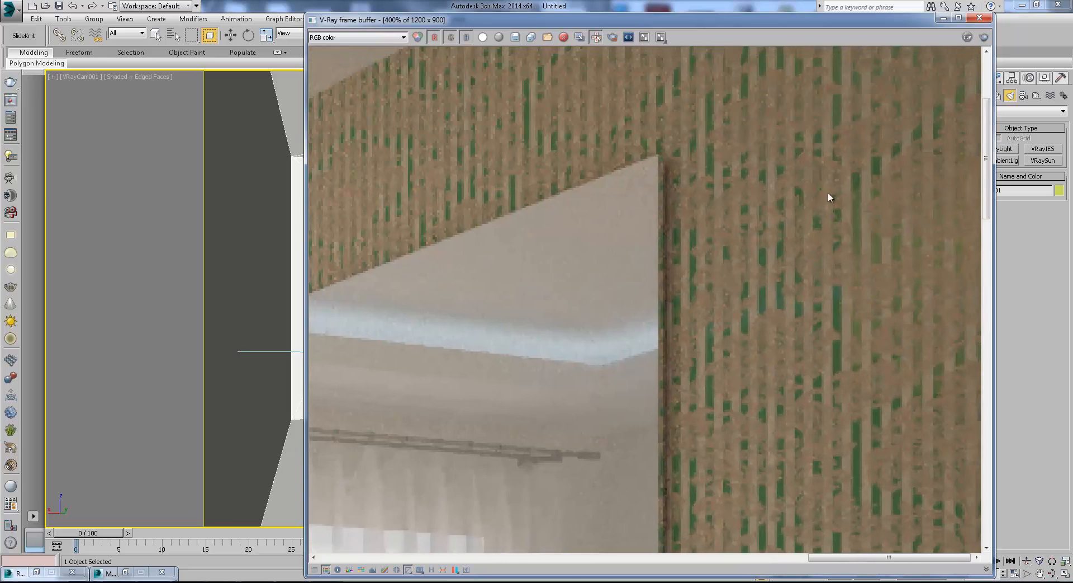
middle_drag(827, 192, 825, 326)
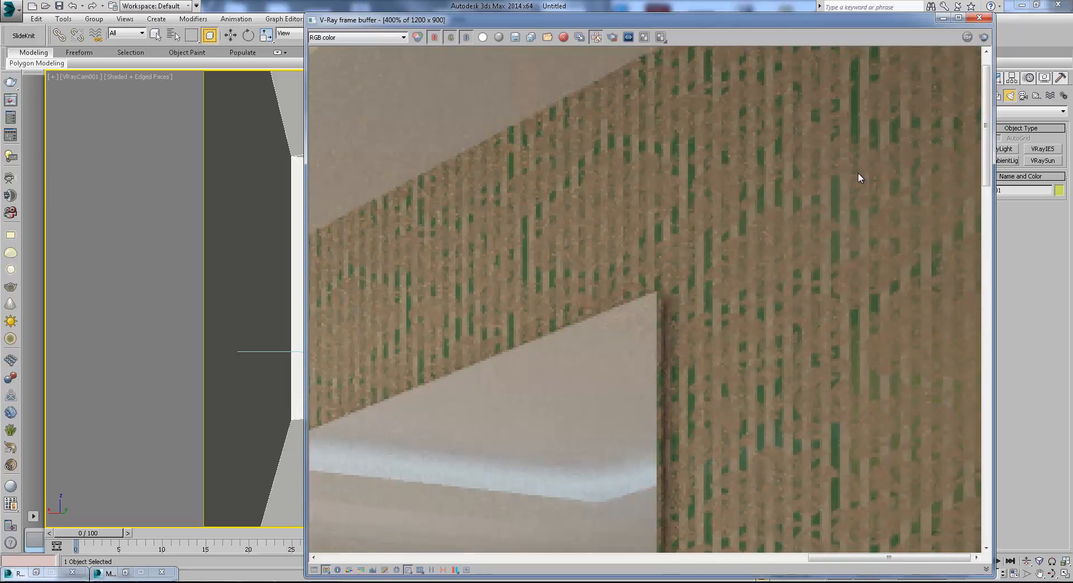
scroll(855, 184, down, 2)
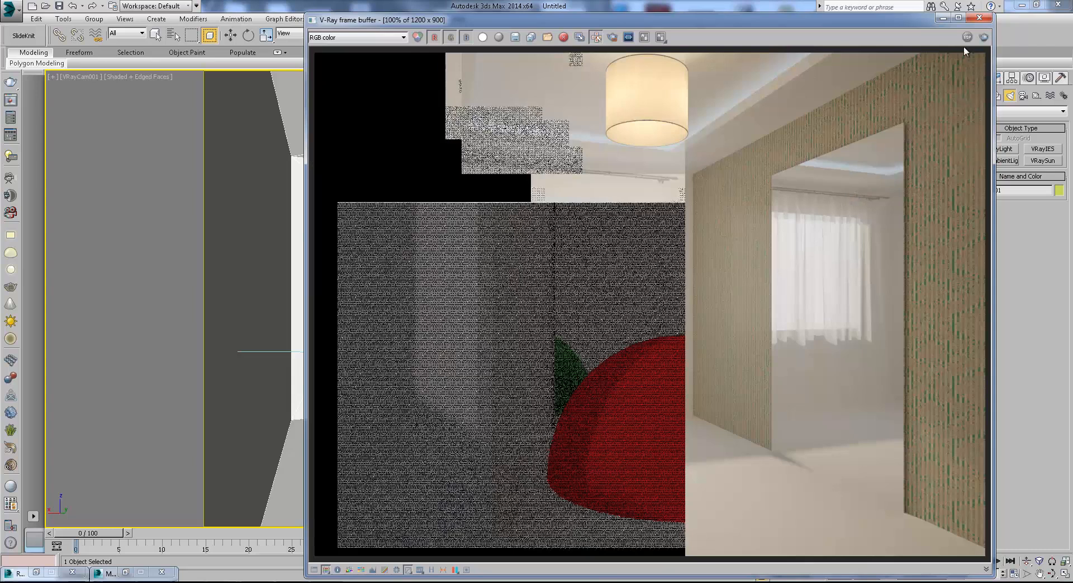
click(979, 18)
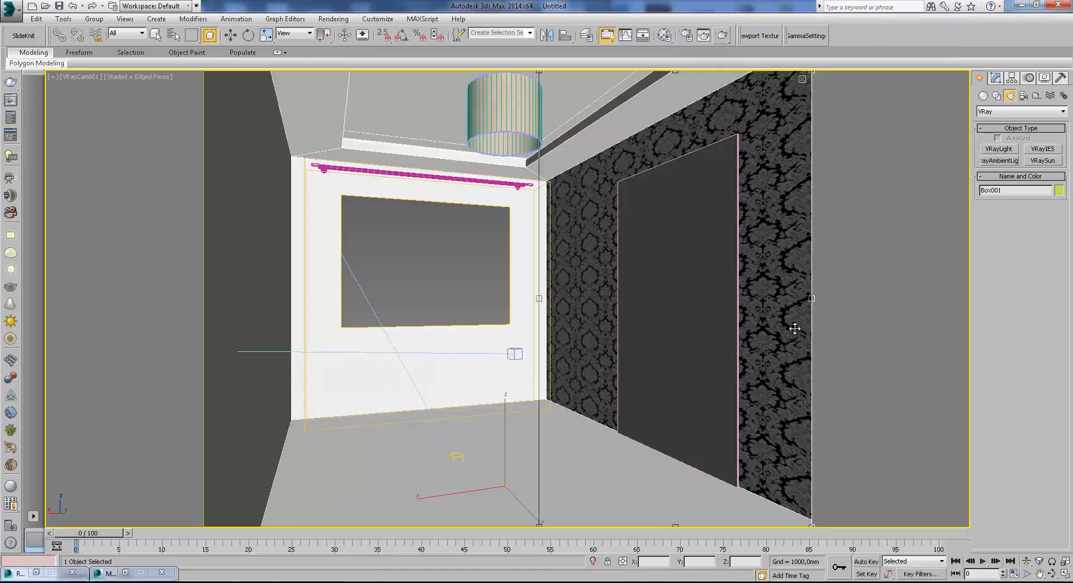
key(w)
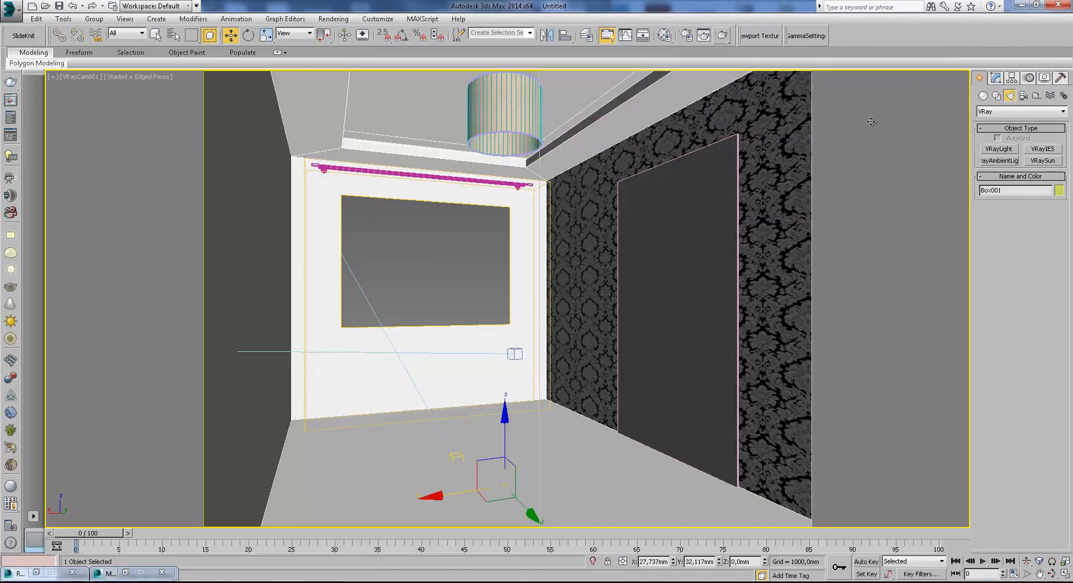
Turn an unused material slot into a VRayMtlWrapper, discarding the old material.
click(664, 35)
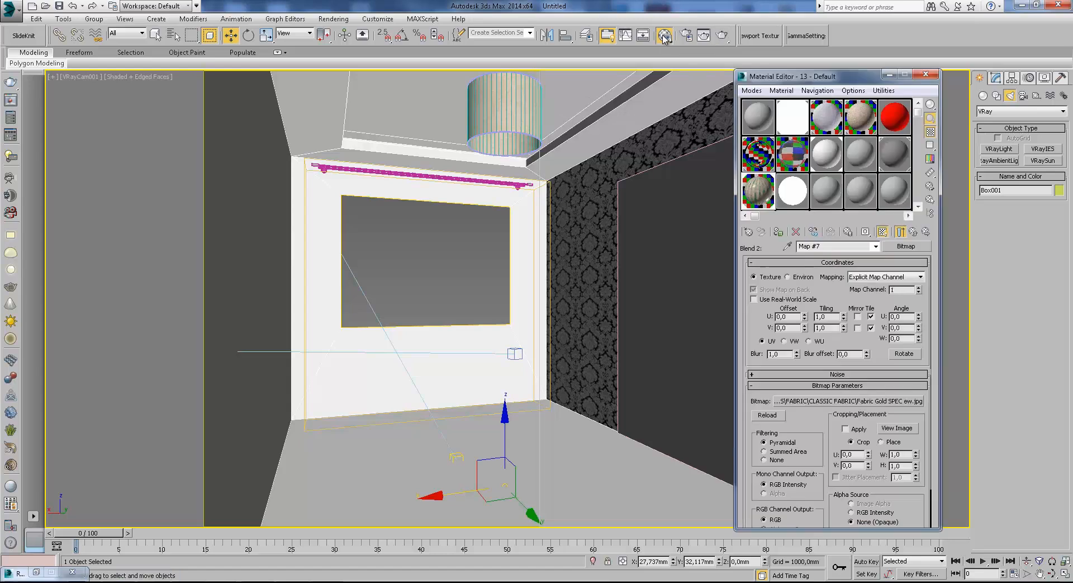
click(838, 191)
click(906, 246)
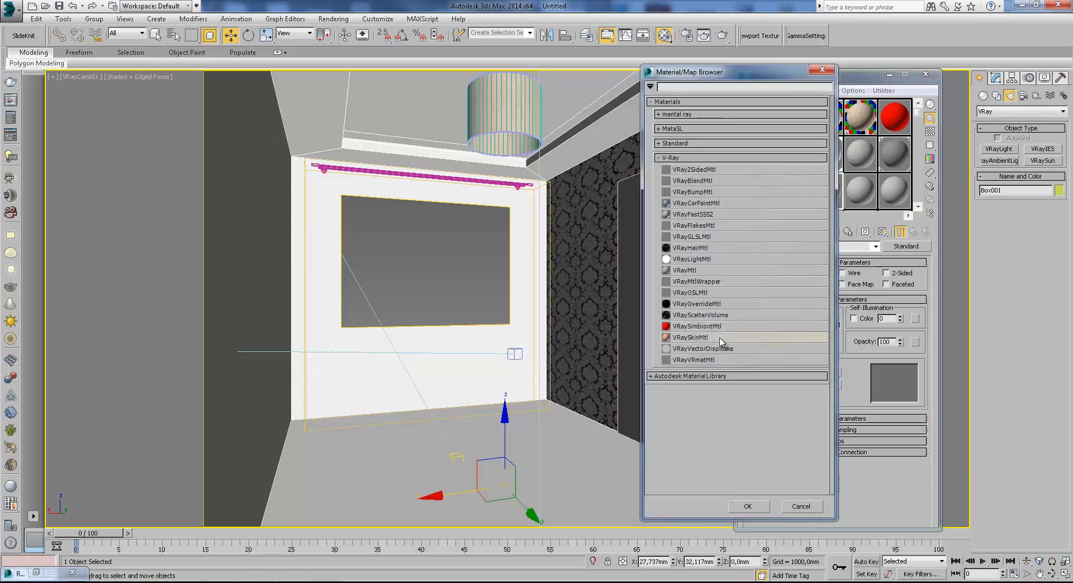
double_click(709, 284)
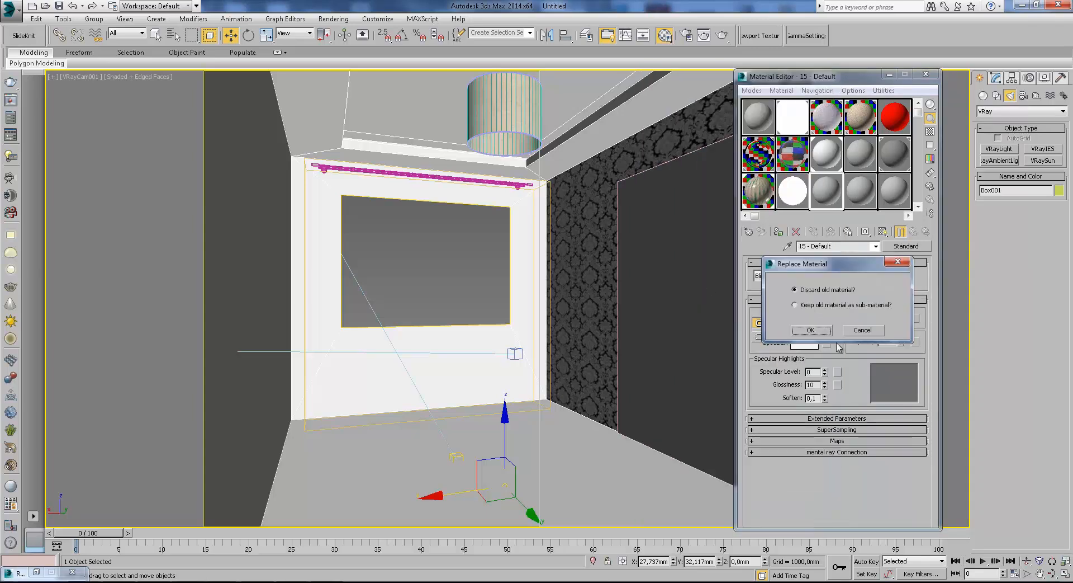
click(809, 332)
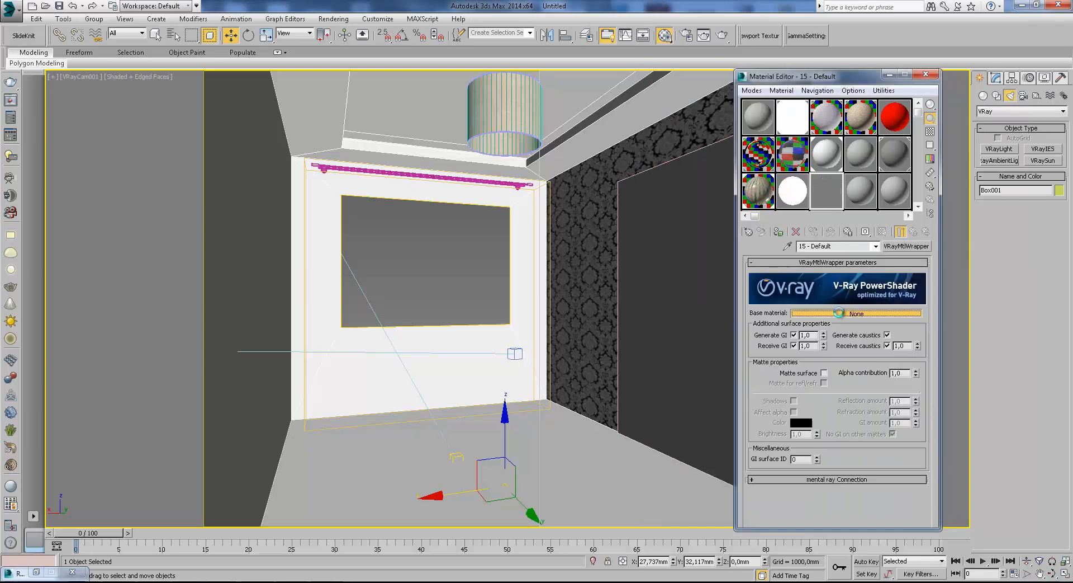
Assign a VRayMtl as the wrapper's base material and set its diffuse color to near white.
click(843, 316)
double_click(688, 271)
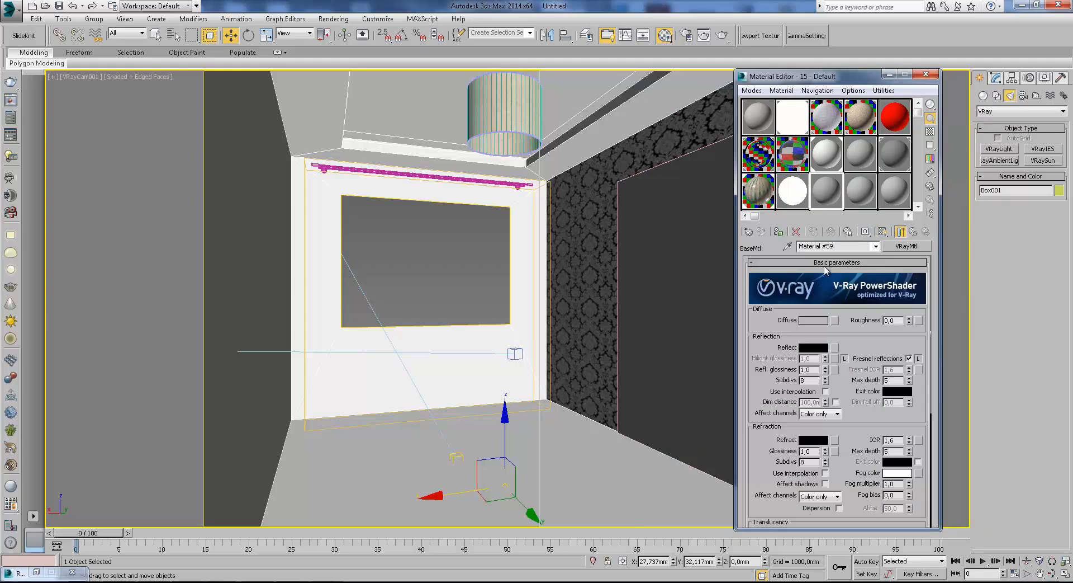
drag(893, 127, 838, 185)
drag(901, 120, 898, 124)
click(817, 191)
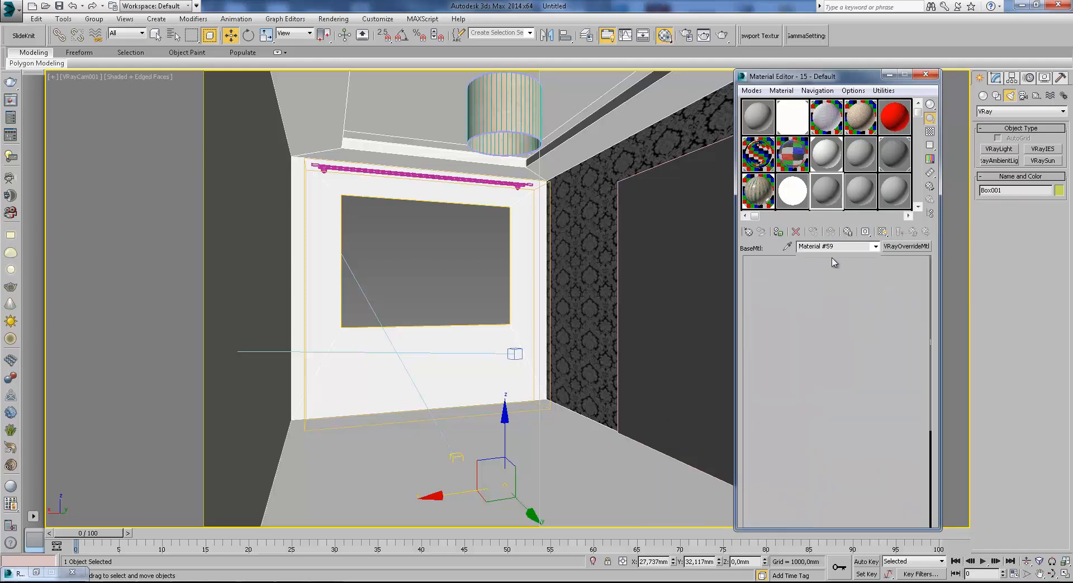
click(815, 323)
click(324, 144)
click(418, 168)
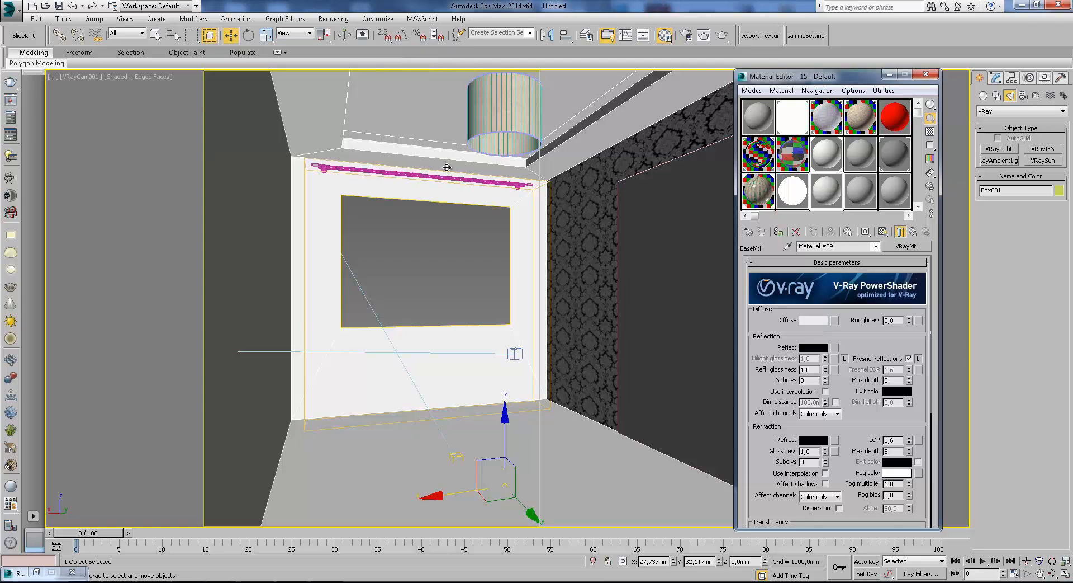
Change the base VRayMtl's diffuse color to turquoise.
click(819, 321)
click(383, 73)
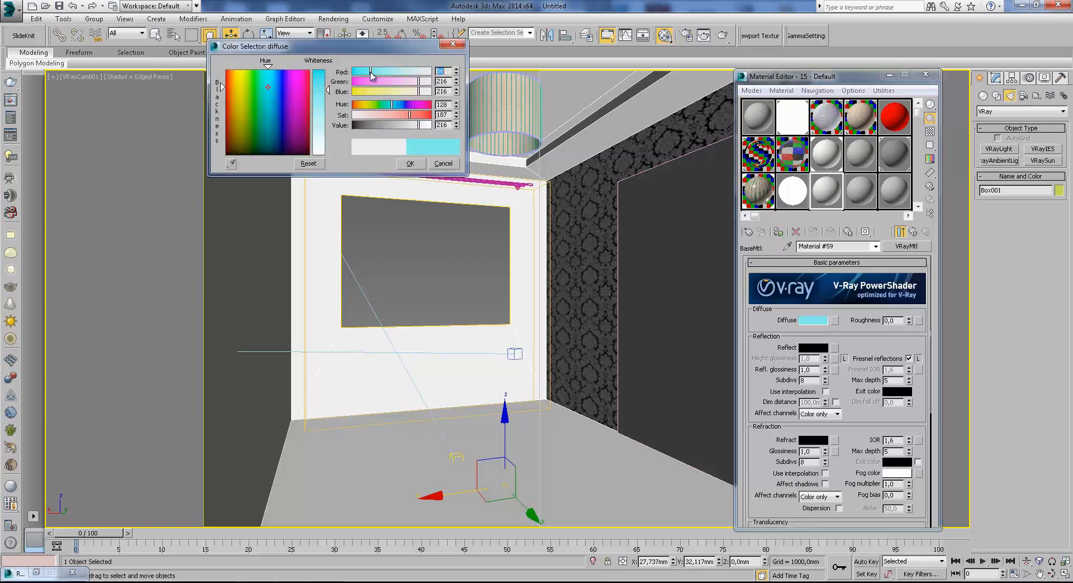
click(399, 114)
click(413, 164)
Set the base VRayMtl's diffuse color to purple.
click(983, 96)
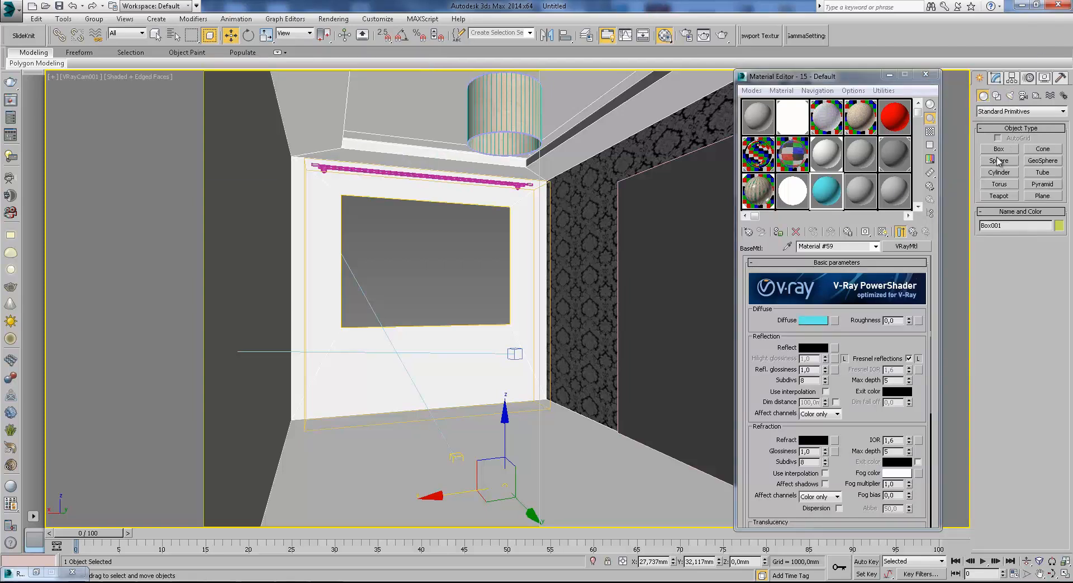
click(813, 320)
drag(273, 110, 292, 70)
click(403, 127)
click(412, 163)
Create a box primitive on the floor inside the room from the top view.
click(1003, 151)
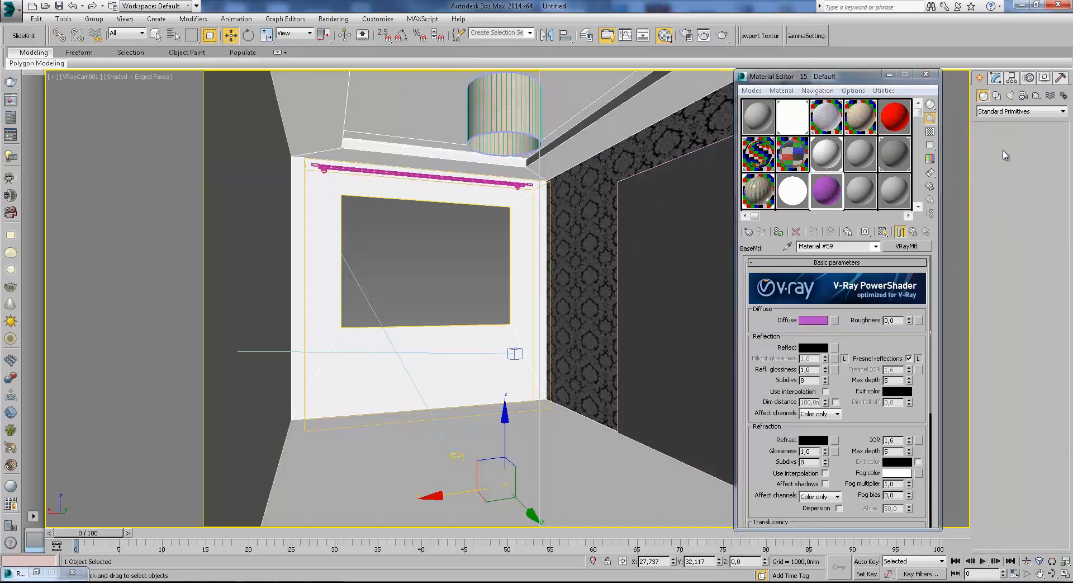
key(t)
key(F3)
middle_drag(514, 284, 477, 273)
scroll(477, 272, up, 3)
drag(413, 244, 489, 326)
click(487, 274)
Adjust the box's height position in the front view to sit on the floor, then return to the VRayCam001 view.
key(f)
key(w)
scroll(537, 248, down, 7)
drag(565, 256, 565, 253)
key(c)
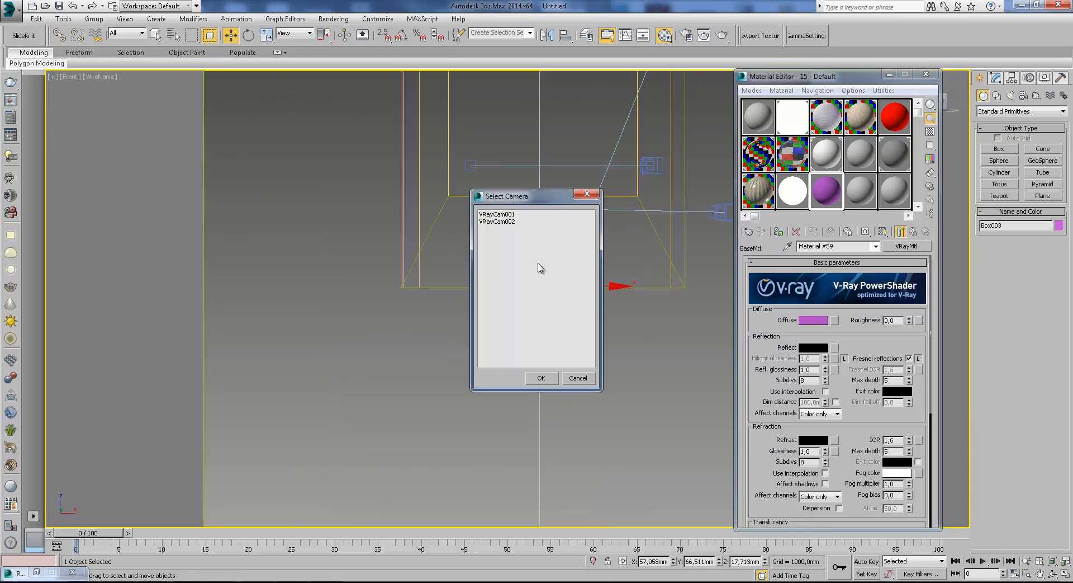
double_click(502, 215)
Assign the wrapper material to the box and shift the box slightly away from the camera along Y.
click(778, 232)
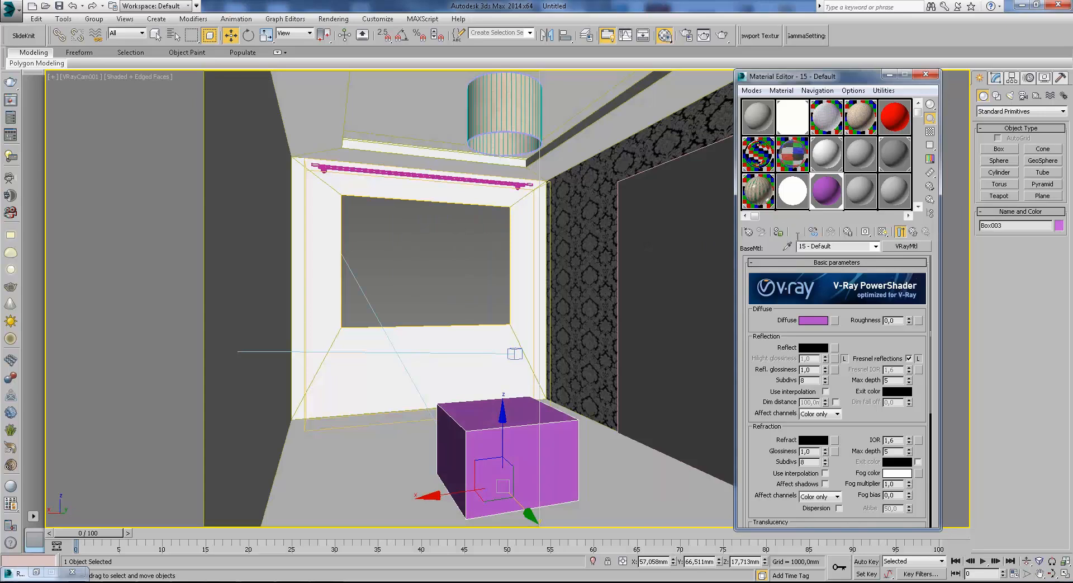
click(914, 231)
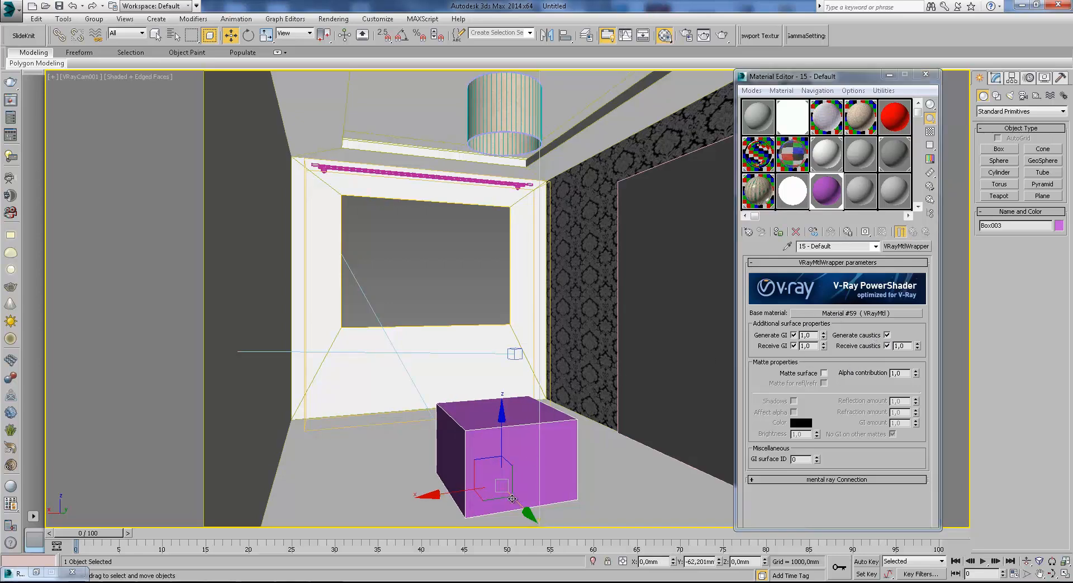
drag(511, 498, 502, 489)
Enable region rendering and fit the render region around the purple box and the floor near it.
click(687, 36)
click(326, 183)
click(306, 196)
click(402, 38)
drag(540, 72, 523, 336)
drag(658, 417, 500, 457)
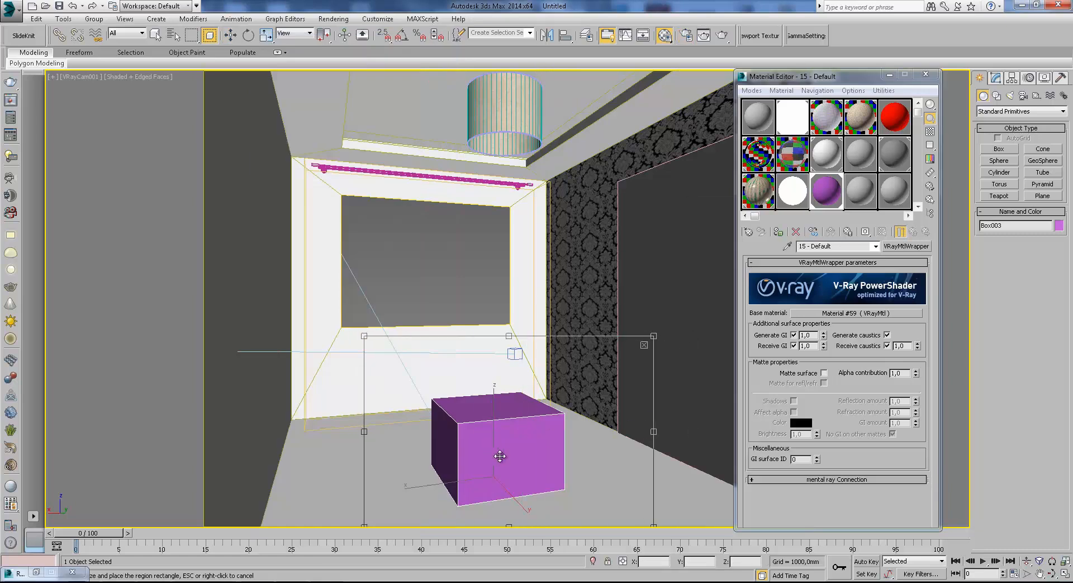
Render the region and examine the purple box and its shadow up close, then stop and close the render.
click(724, 35)
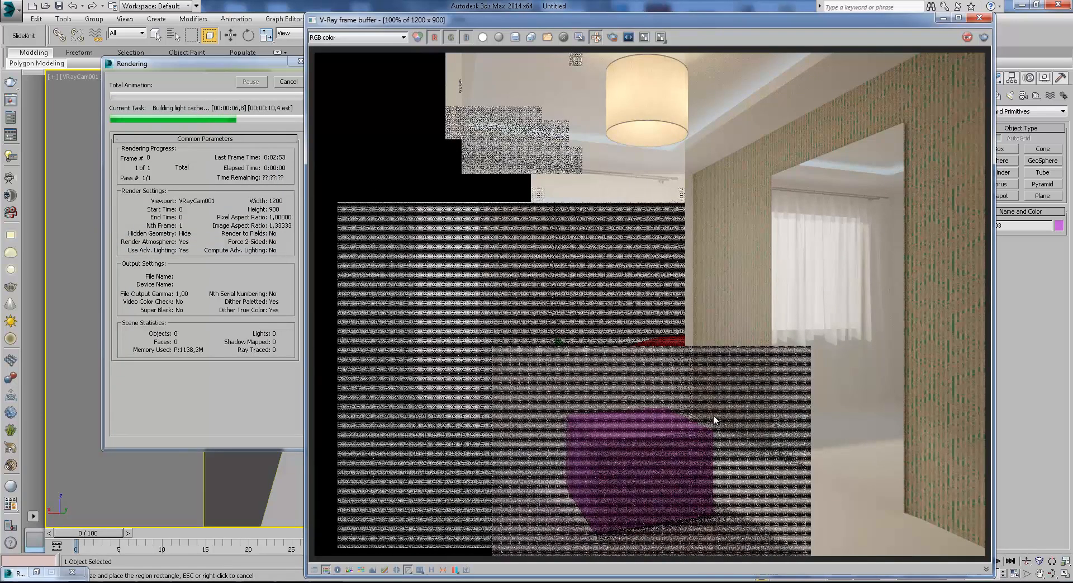
scroll(684, 476, up, 1)
middle_drag(683, 472, 643, 322)
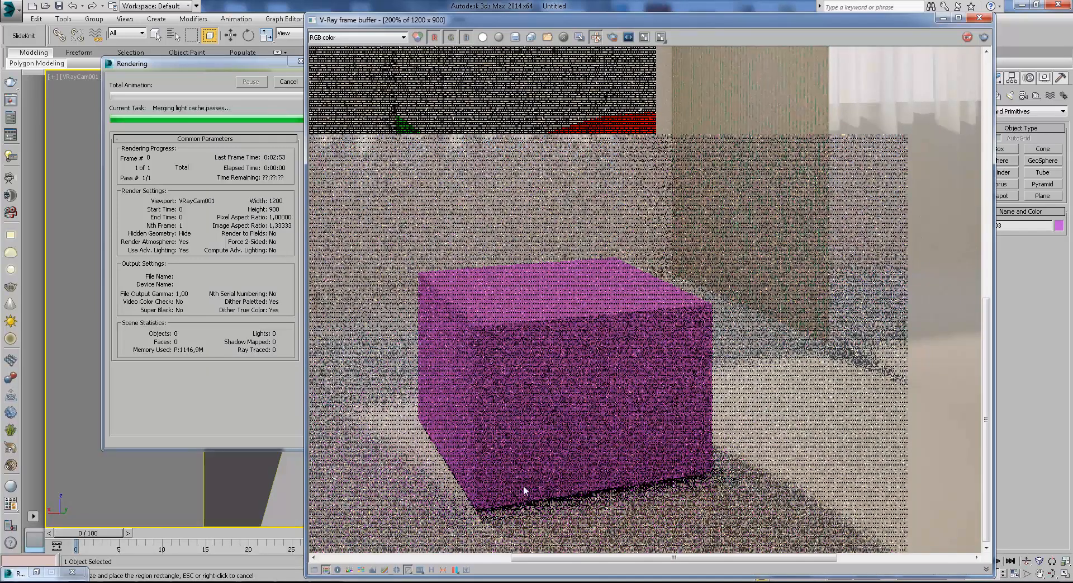
middle_drag(439, 339, 528, 341)
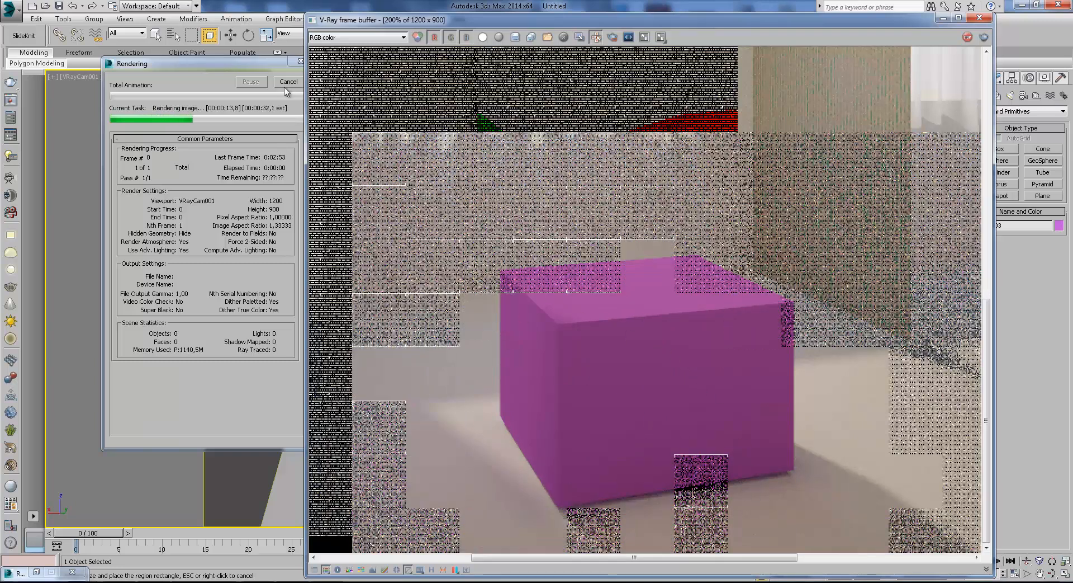
middle_drag(792, 433, 728, 429)
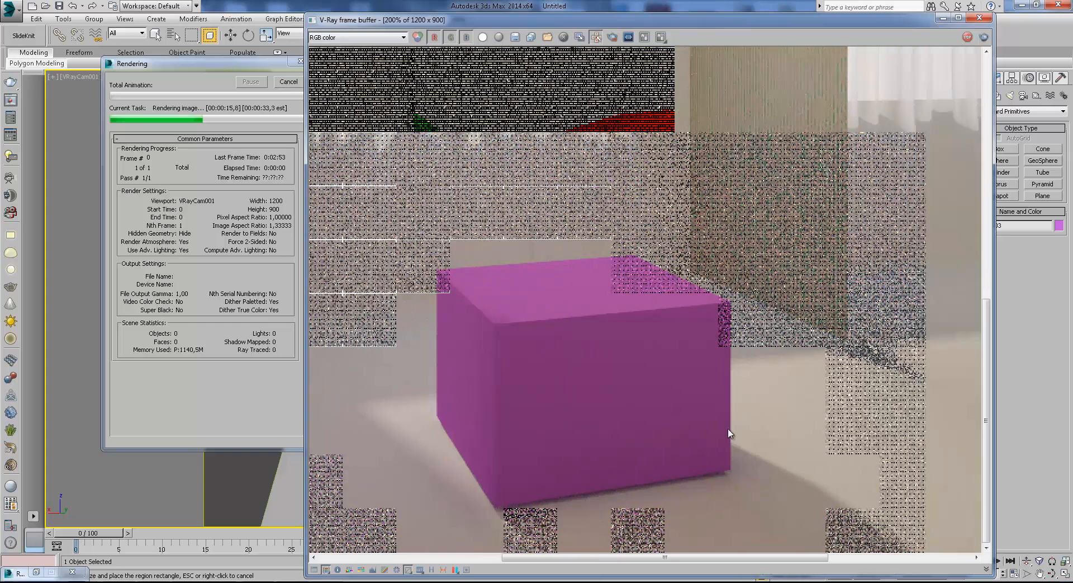
scroll(729, 433, down, 2)
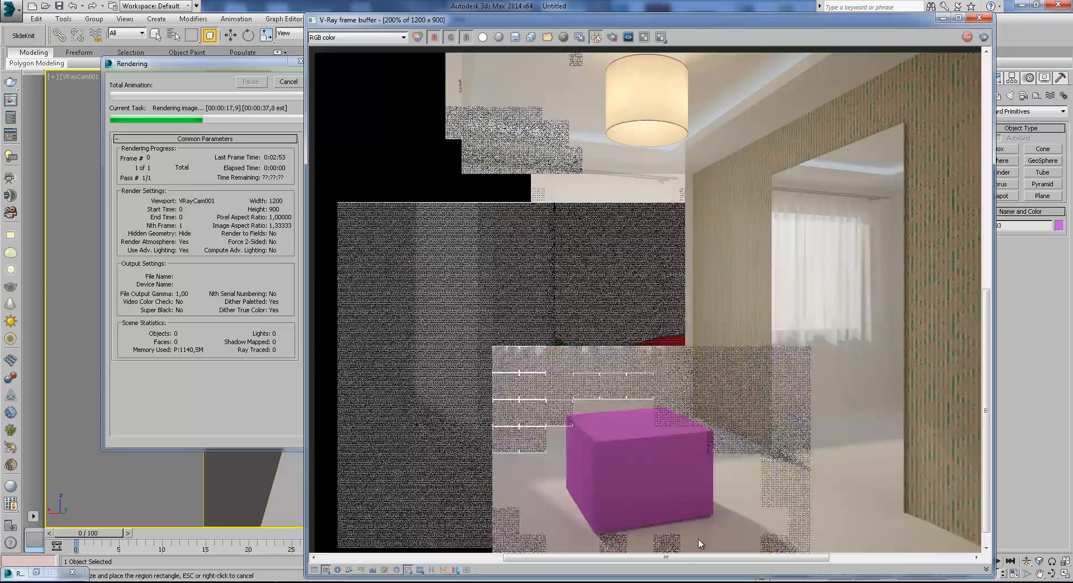
scroll(699, 538, up, 2)
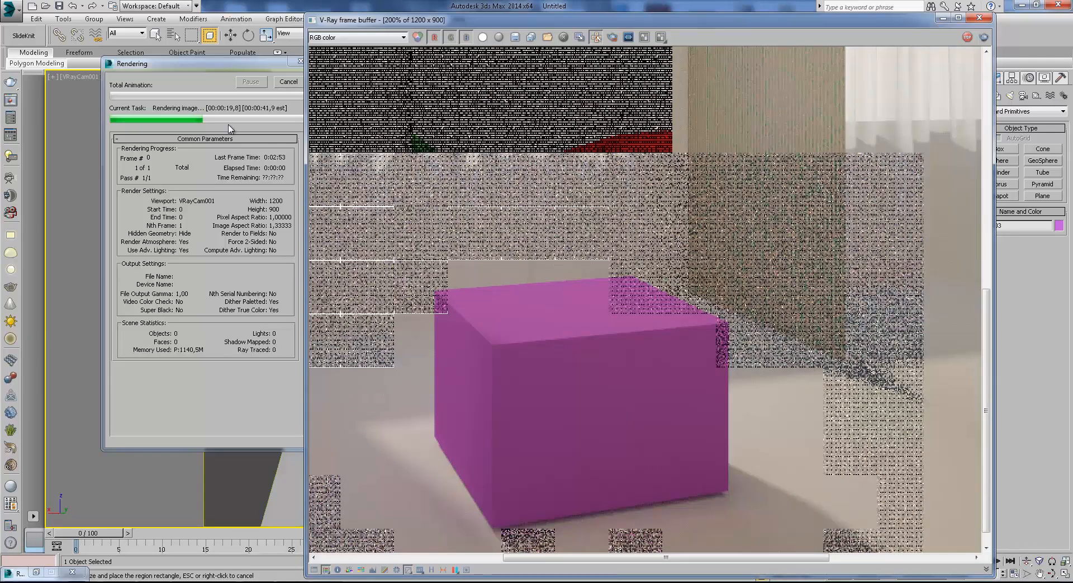
click(287, 82)
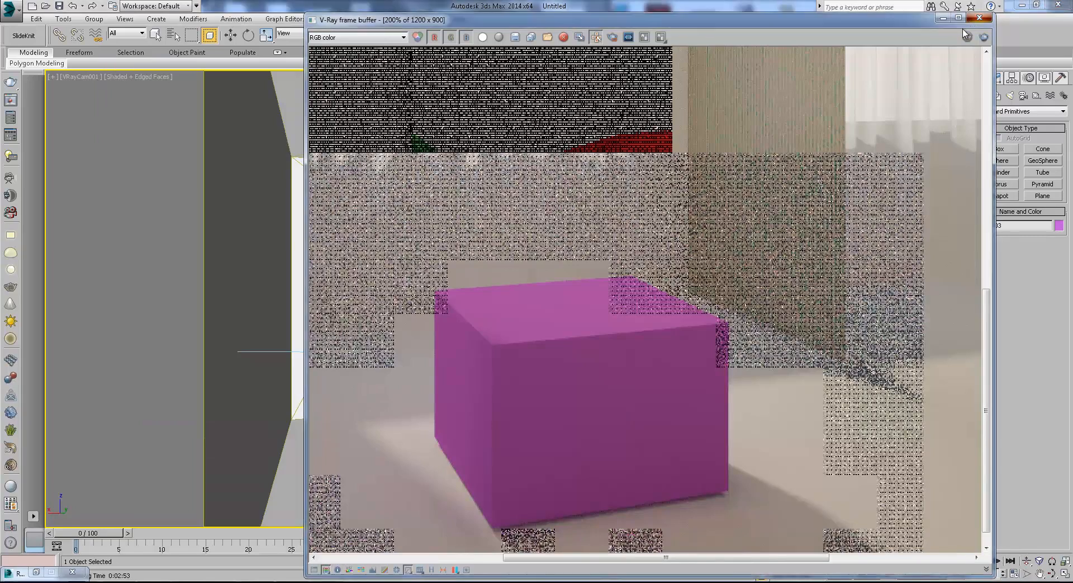
click(980, 18)
Remove the window curtain and the ceiling lamp from the room, working in wireframe display.
key(w)
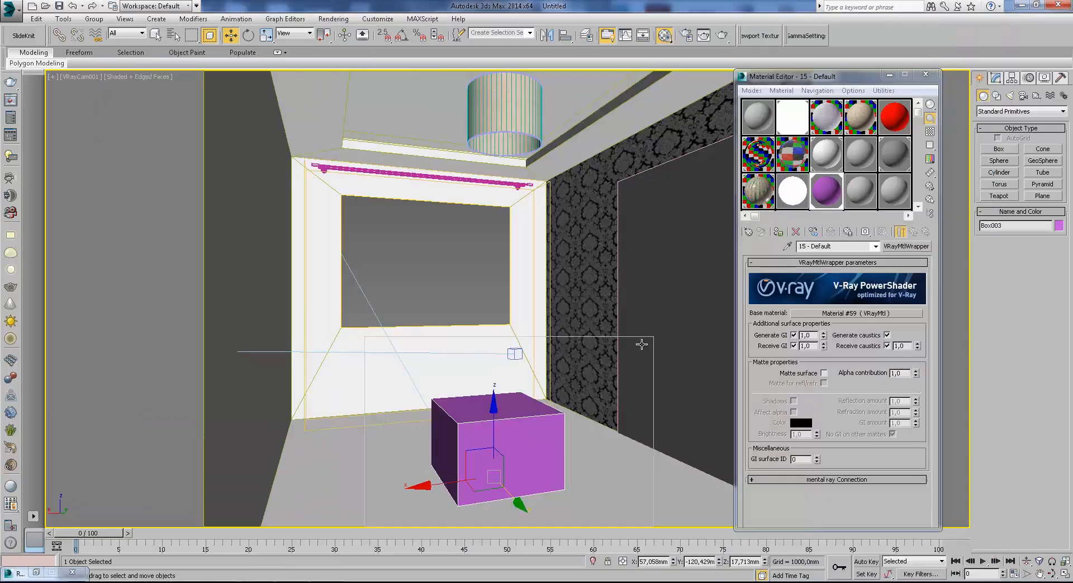
key(F3)
click(533, 250)
right_click(506, 237)
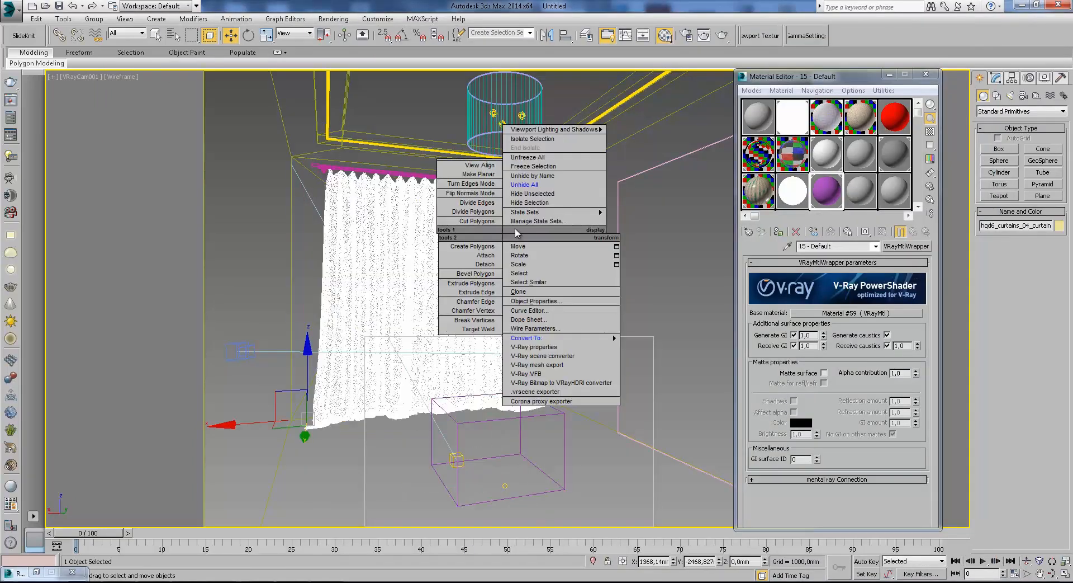
click(524, 184)
click(494, 109)
key(Delete)
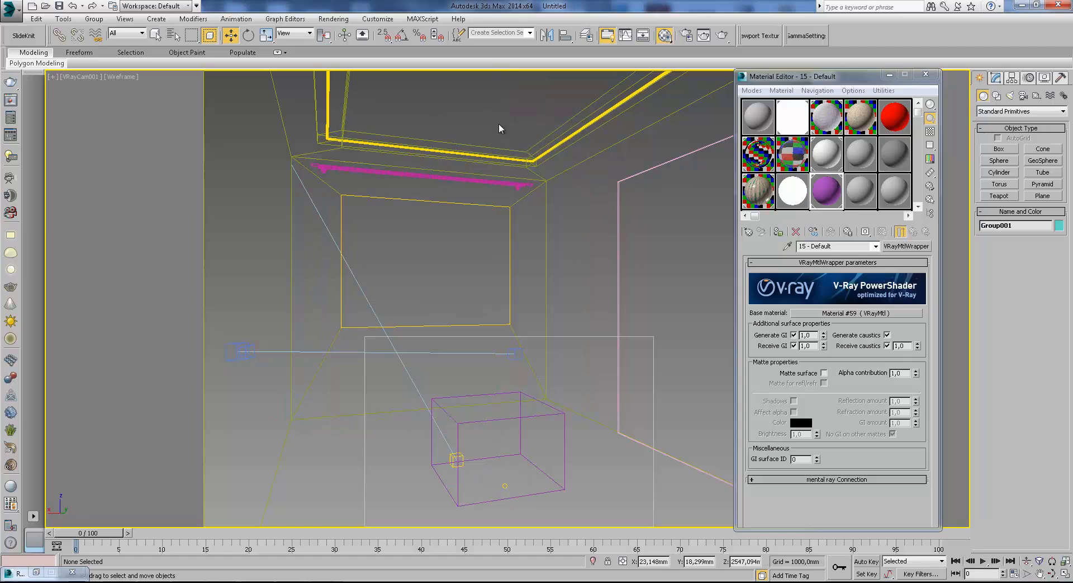
key(F3)
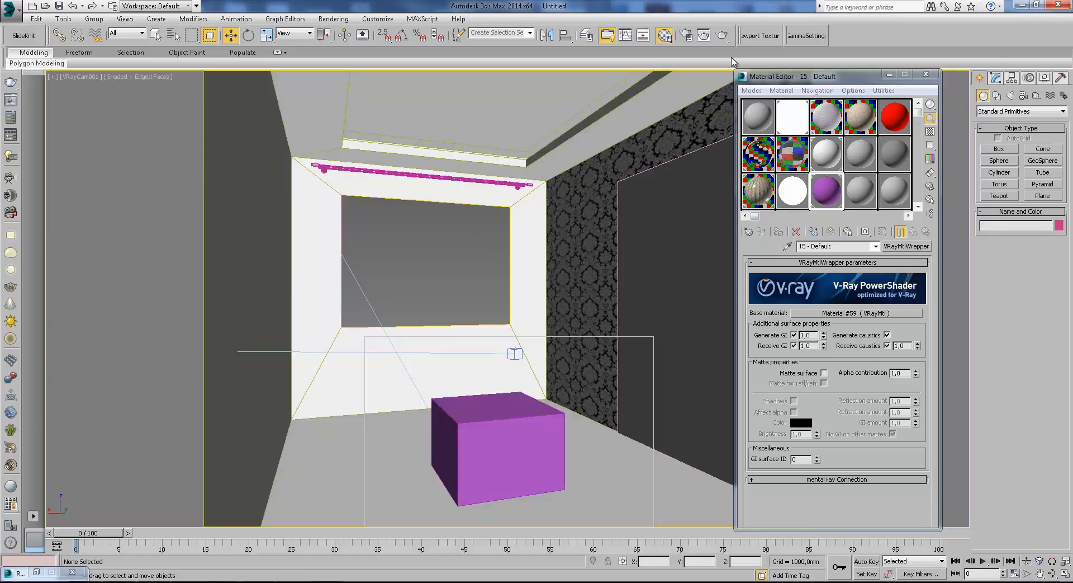
Raise the purple box above the floor, to about 108 mm in Z, and render the region to check it.
click(542, 451)
drag(493, 423, 493, 411)
click(723, 36)
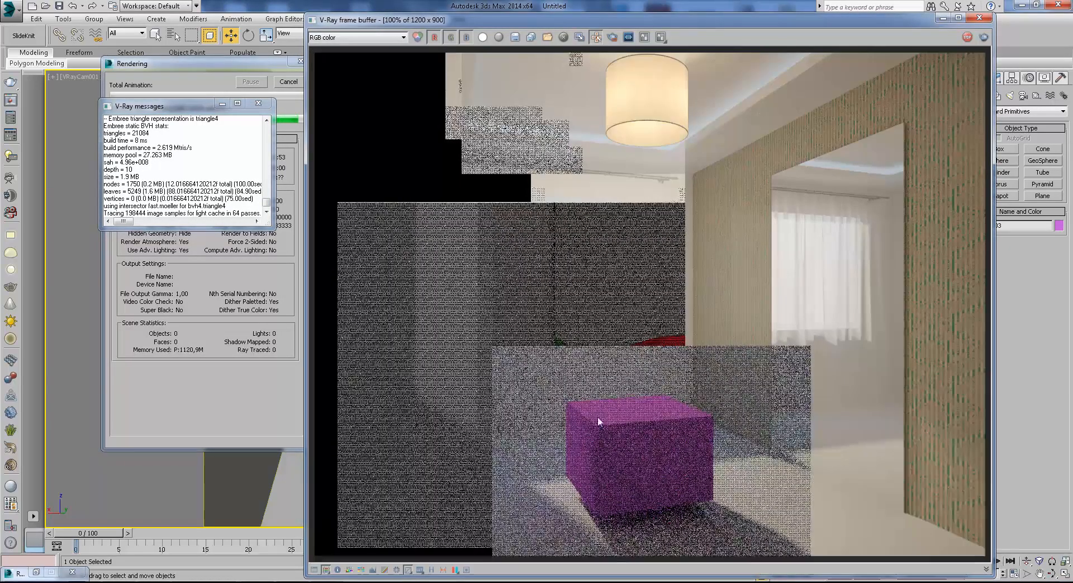
scroll(599, 416, up, 2)
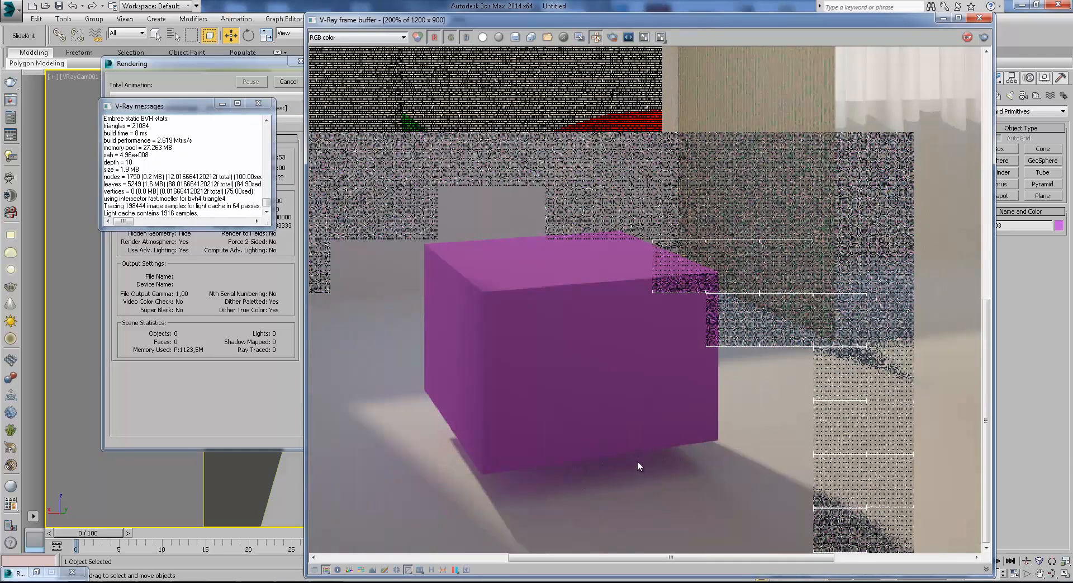
click(258, 103)
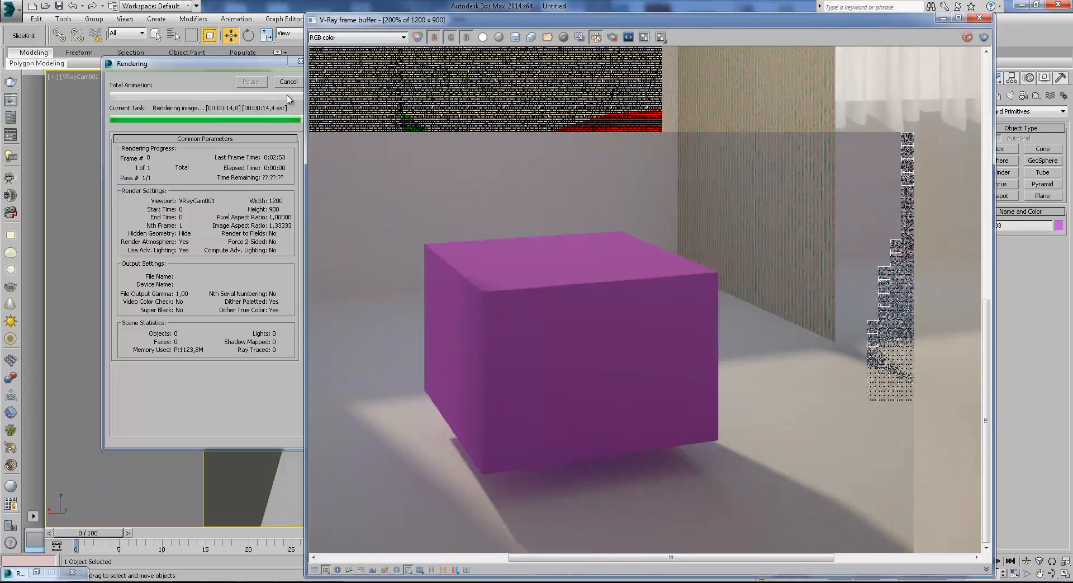
click(289, 81)
click(949, 20)
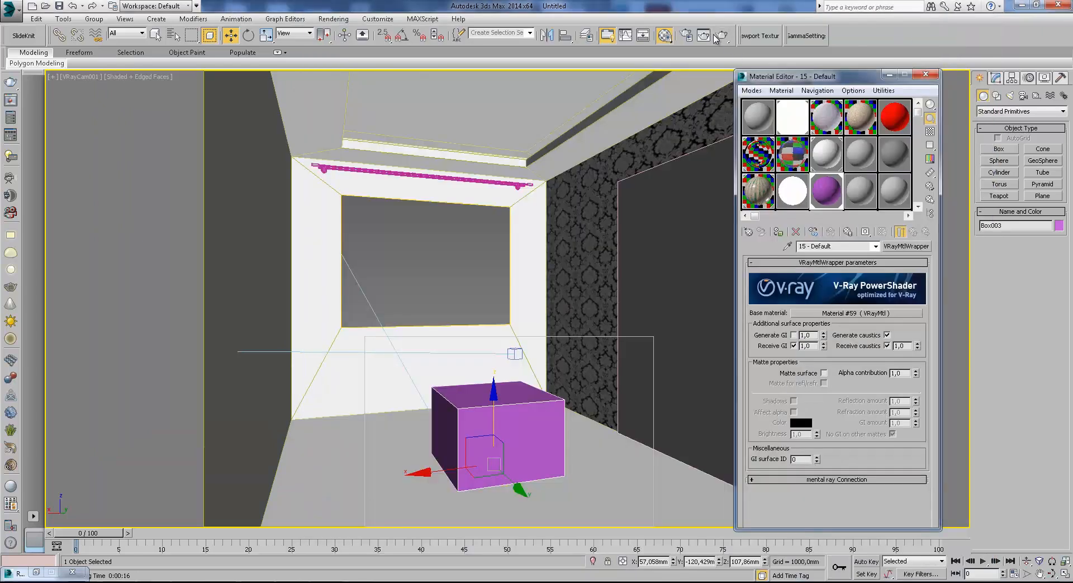
With Generate GI turned off in the wrapper, render the region and examine the shadow under the box up close.
click(717, 36)
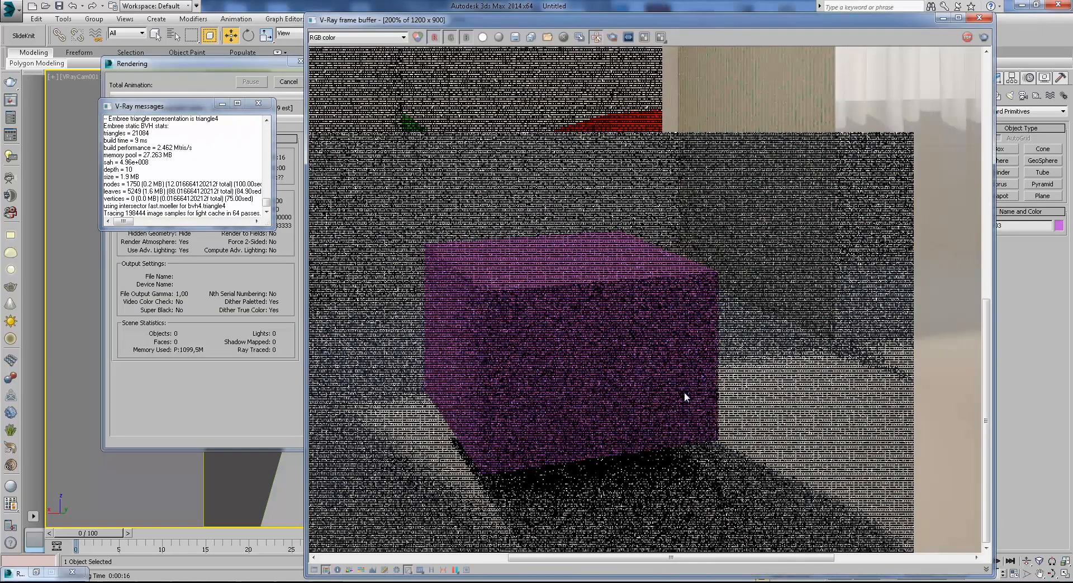
middle_drag(642, 471, 659, 428)
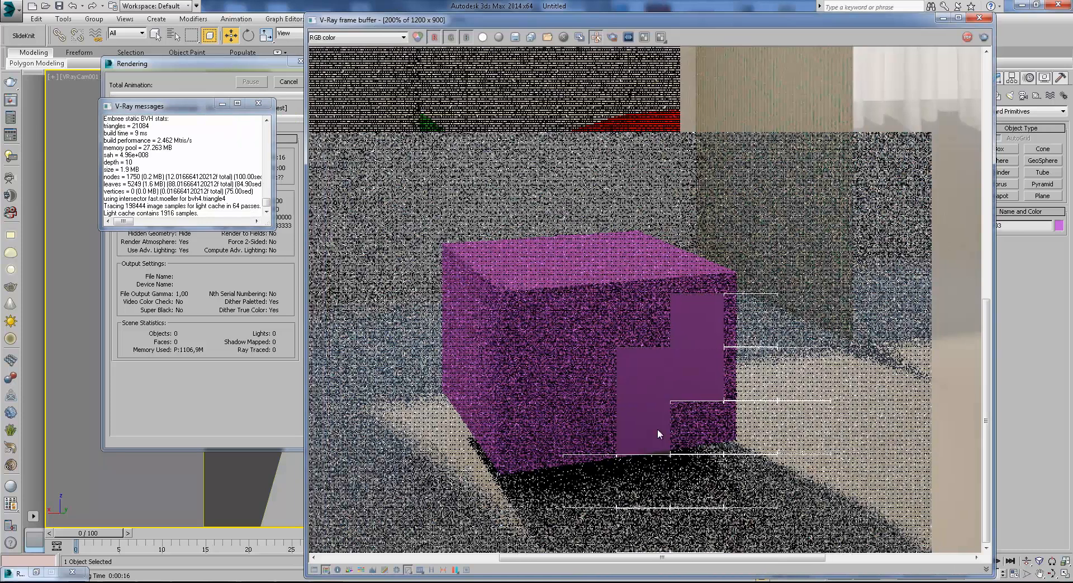
scroll(660, 418, up, 1)
middle_drag(703, 506, 750, 391)
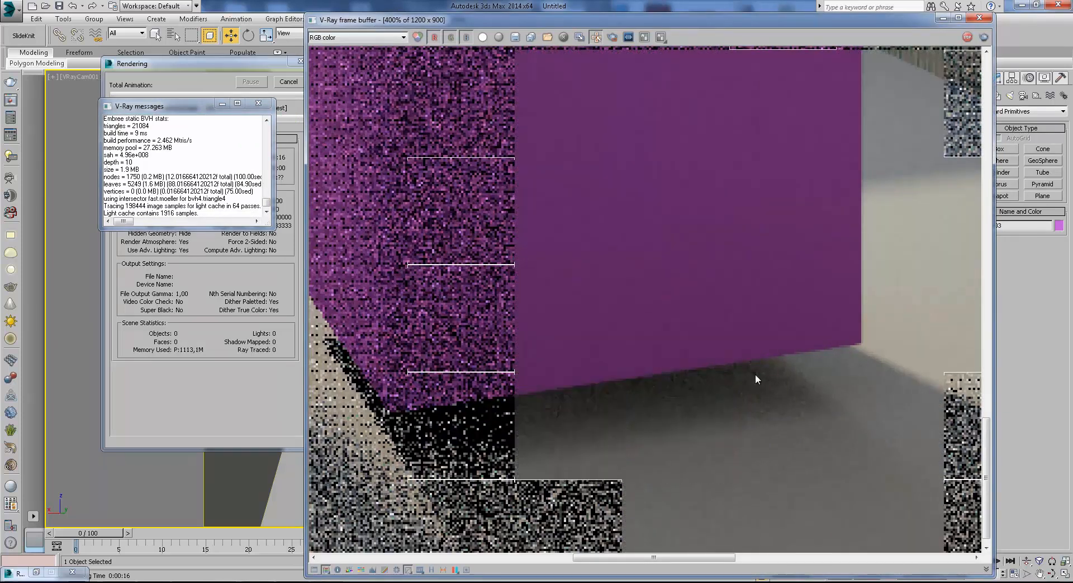
middle_drag(518, 369, 588, 353)
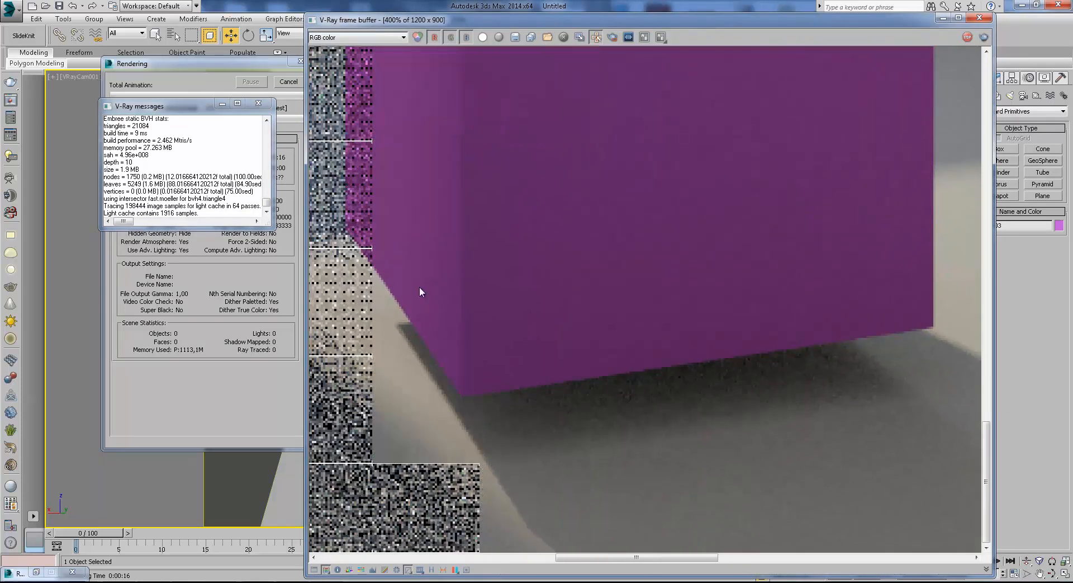
middle_drag(545, 265, 504, 318)
Examine the whole rendered box and the surrounding floor, then stop and close the render.
scroll(504, 317, down, 1)
middle_drag(712, 95, 712, 261)
middle_drag(581, 386, 625, 267)
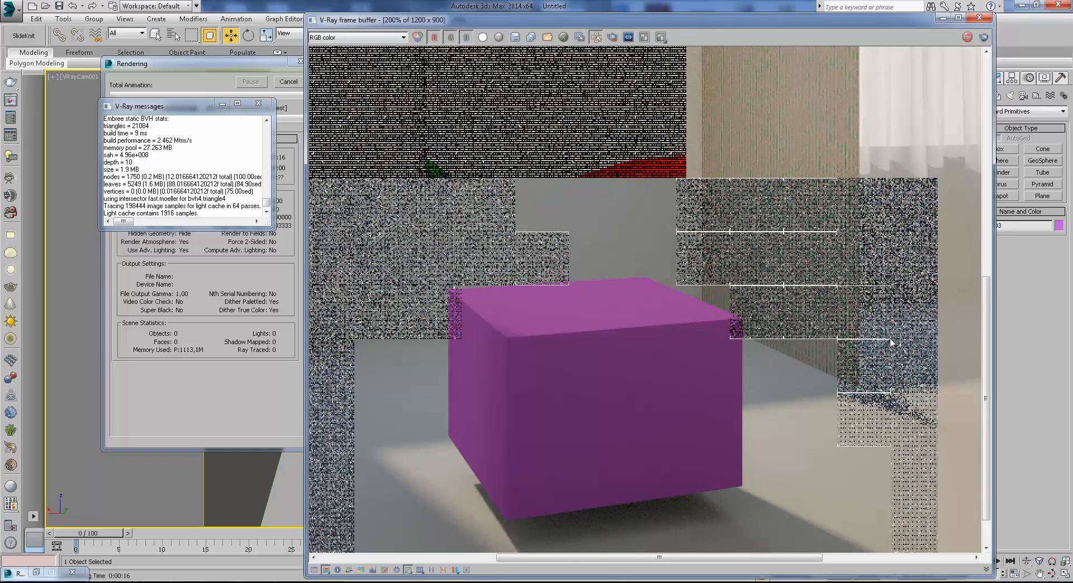
middle_drag(671, 388, 730, 336)
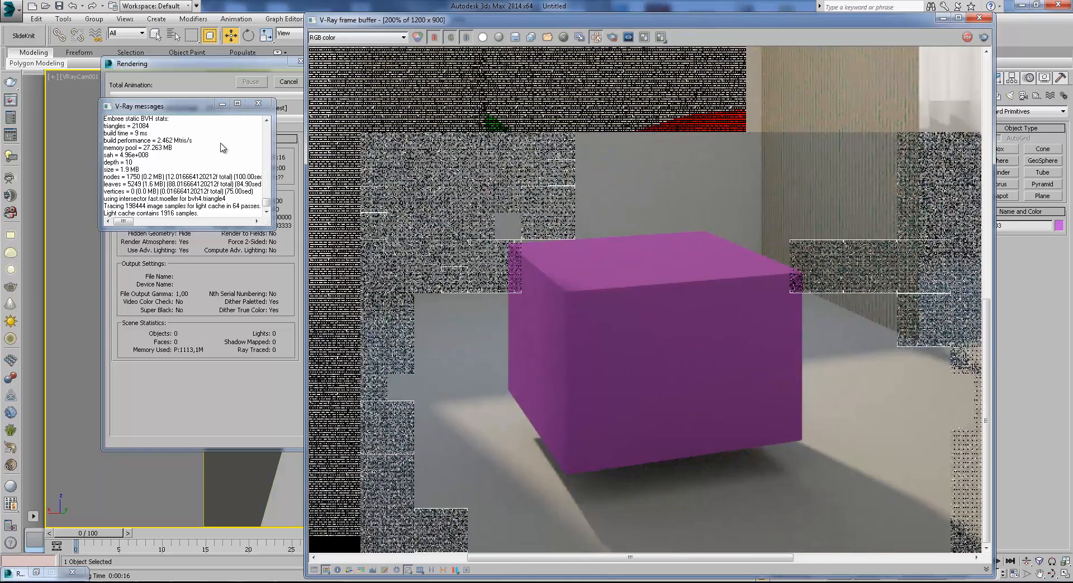
click(259, 103)
click(278, 84)
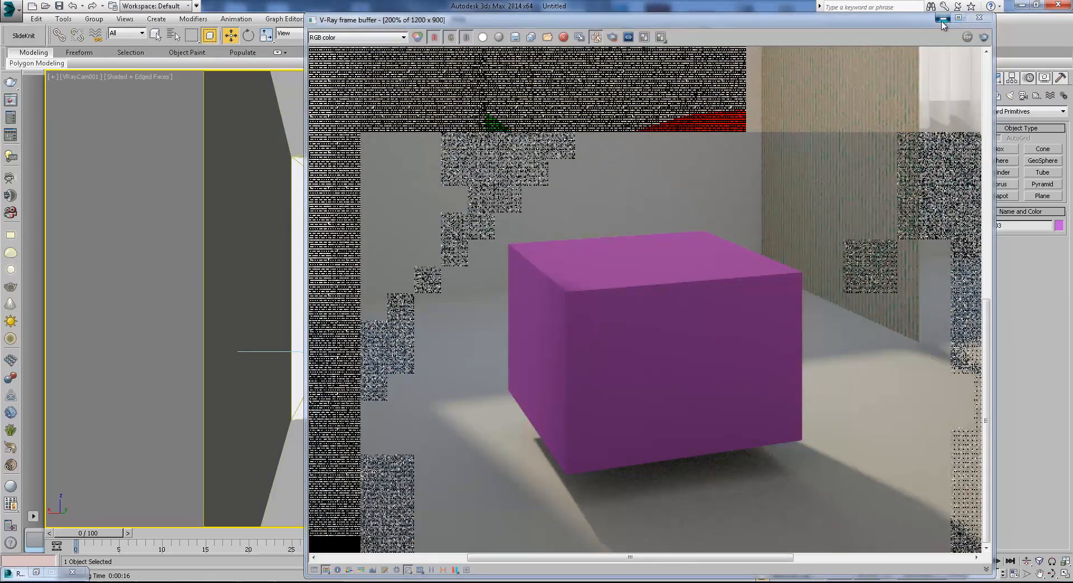
click(979, 18)
Turn Generate GI back on and Receive GI off in the wrapper material, and render the region again.
click(794, 335)
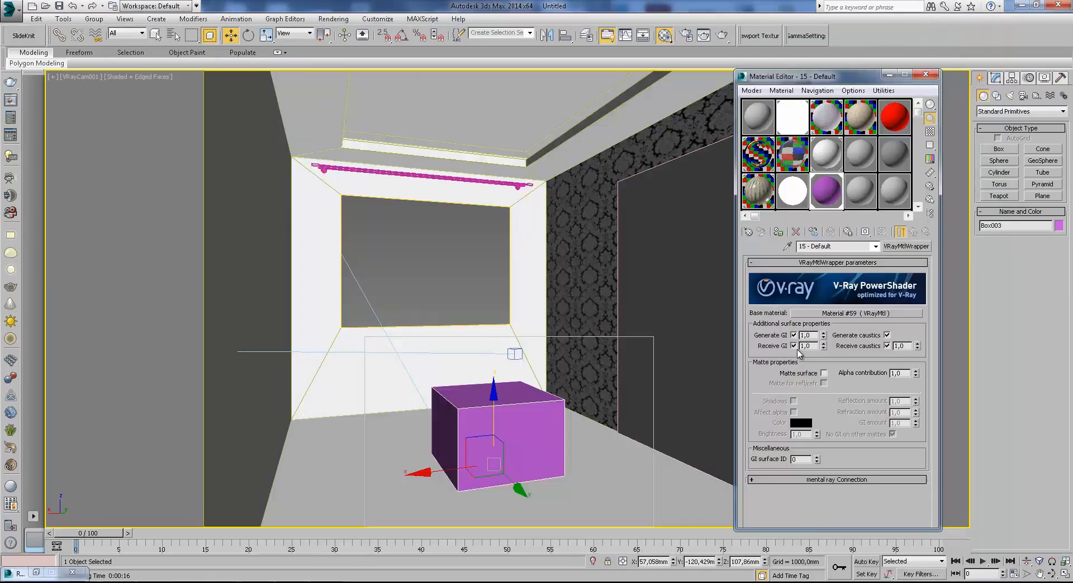
click(722, 35)
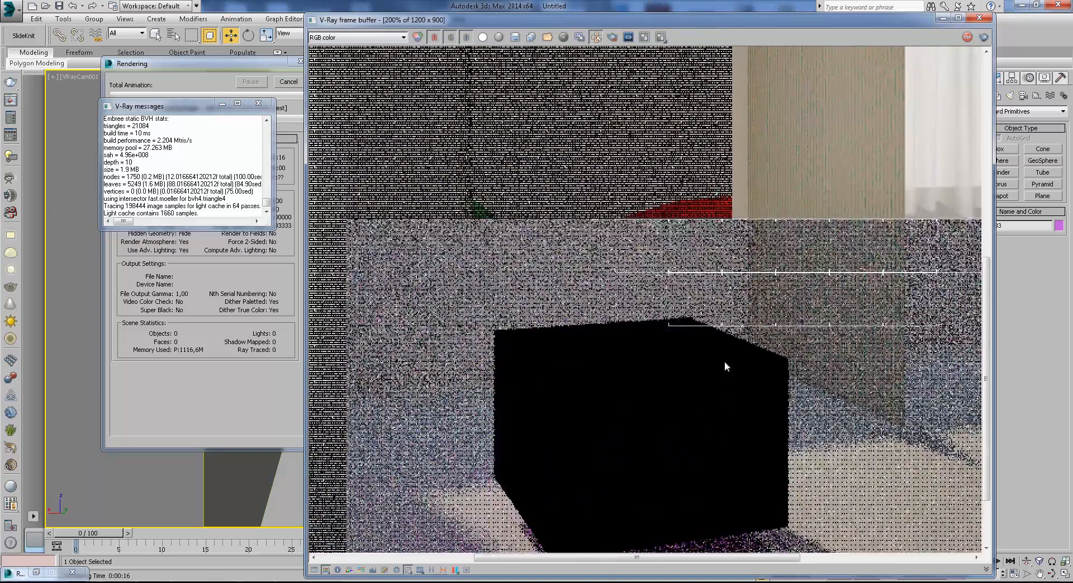
Examine the shading on the box's faces and the purple color bleed on the floor beneath it.
scroll(709, 354, up, 1)
middle_drag(712, 369, 710, 335)
scroll(710, 335, down, 1)
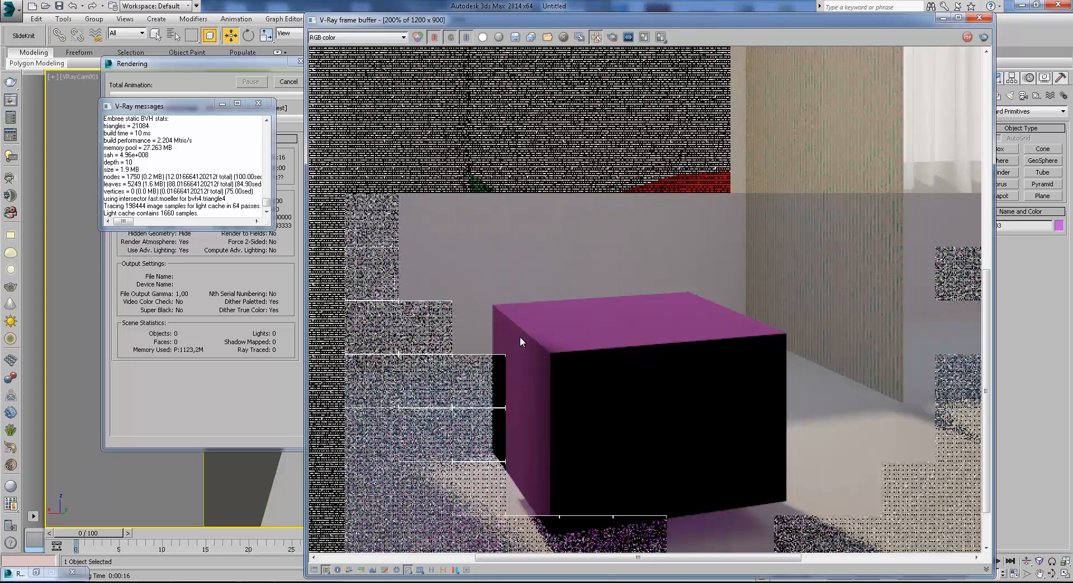
scroll(568, 325, up, 1)
scroll(541, 329, down, 1)
middle_drag(626, 402, 631, 247)
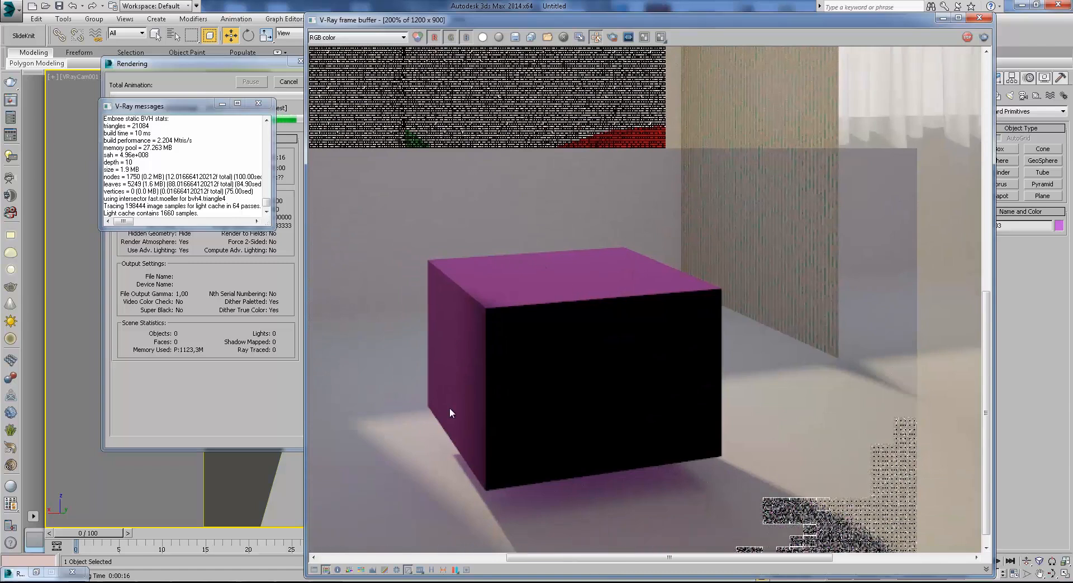
click(261, 103)
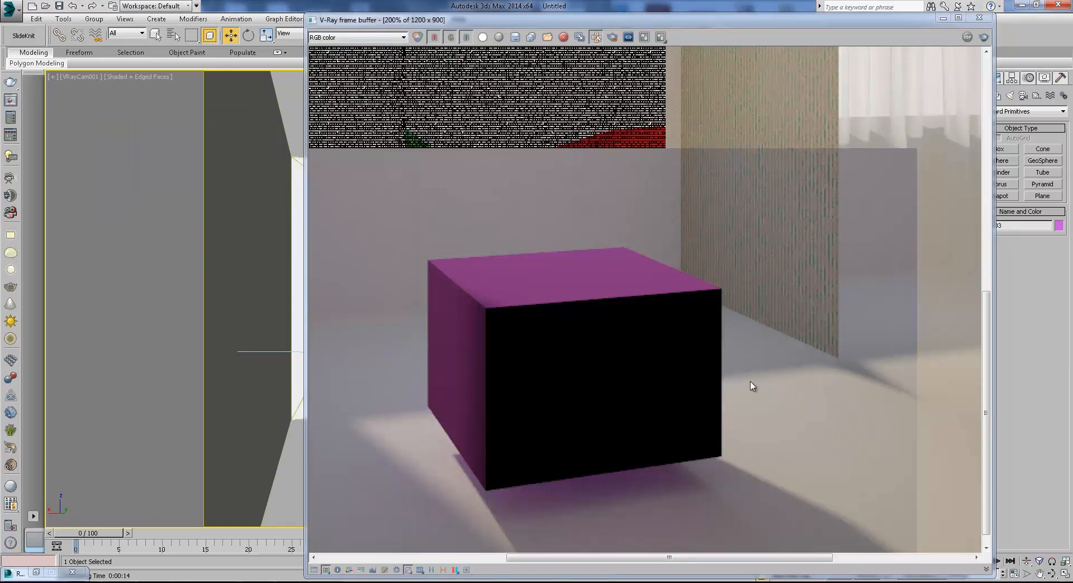
middle_drag(751, 384, 739, 368)
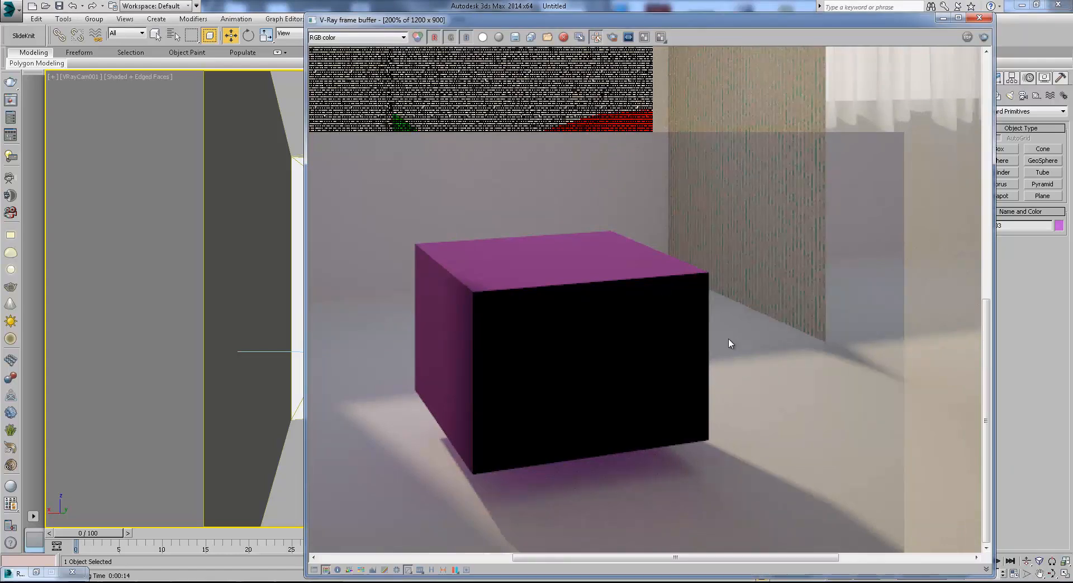
Close the render, turn Receive GI back on in the wrapper material, and check its base material.
scroll(577, 376, up, 1)
middle_drag(667, 416, 635, 249)
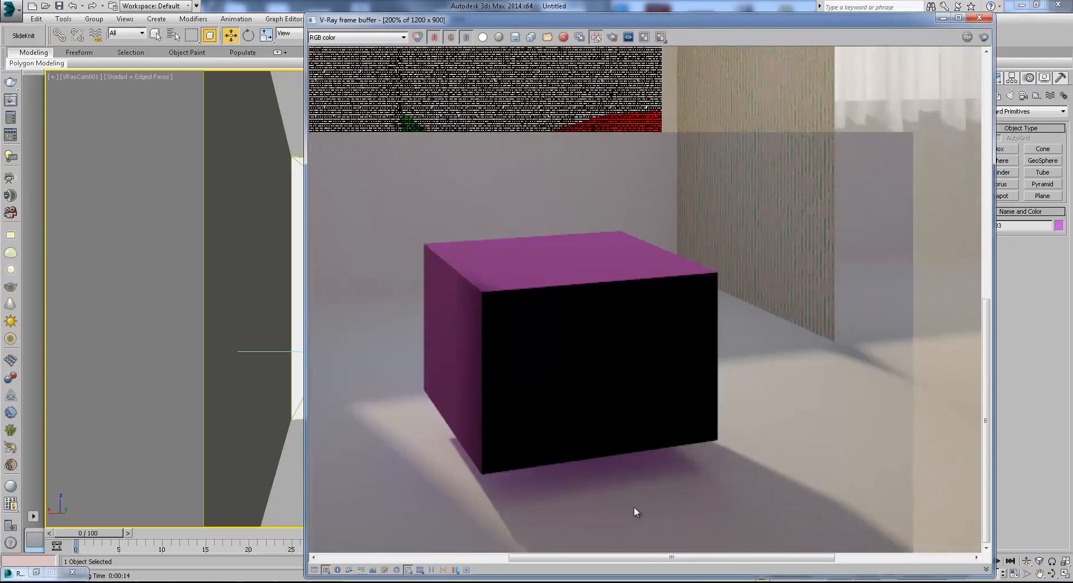
click(944, 19)
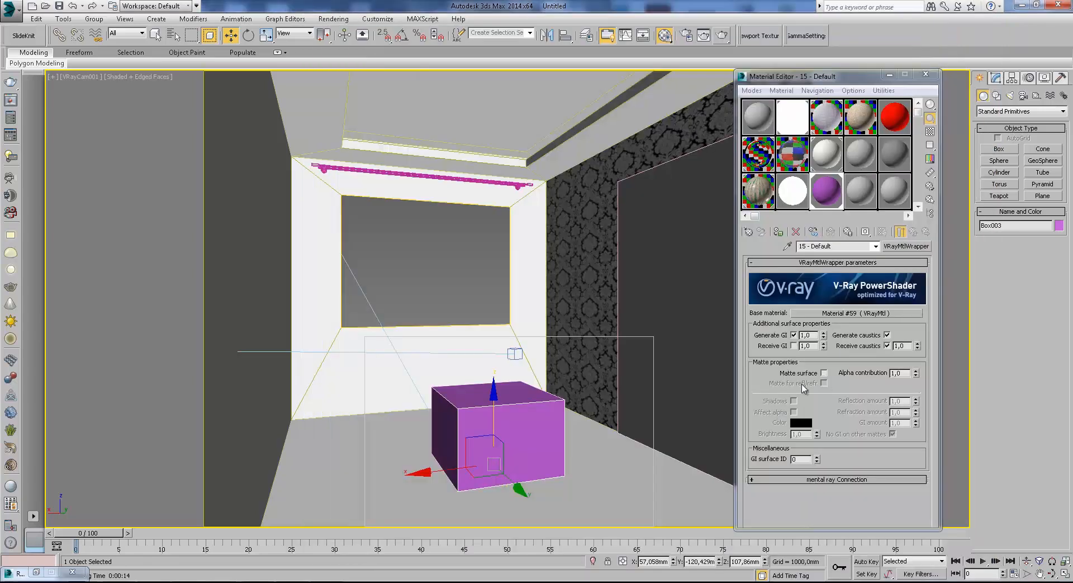
click(794, 346)
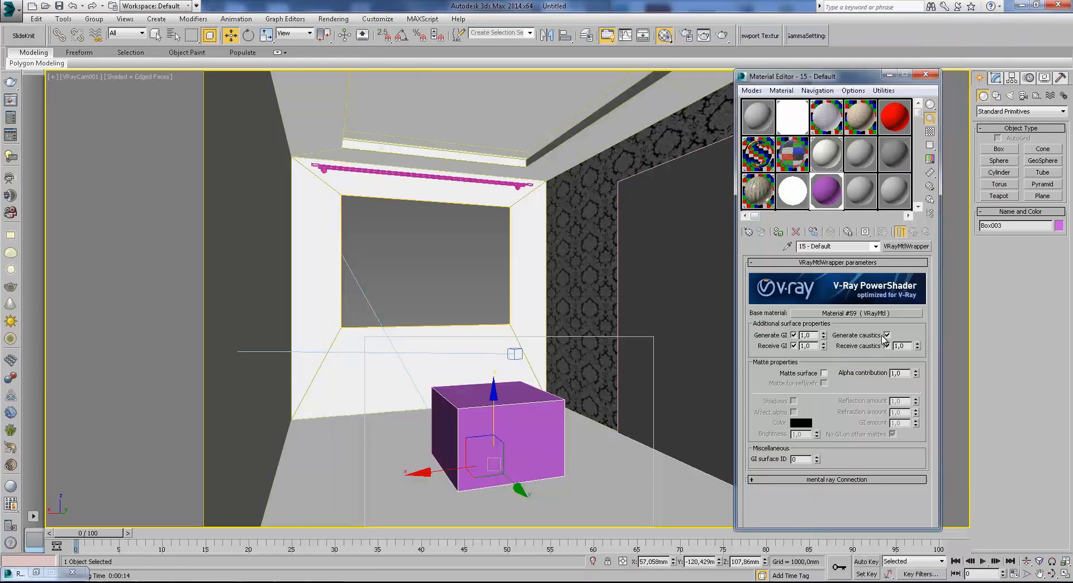
click(903, 313)
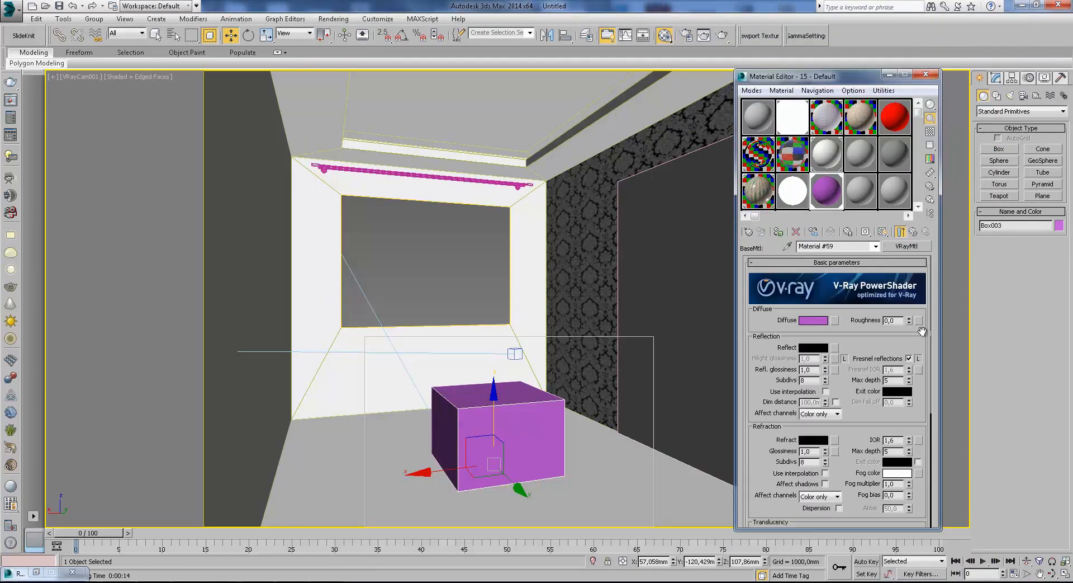
click(901, 231)
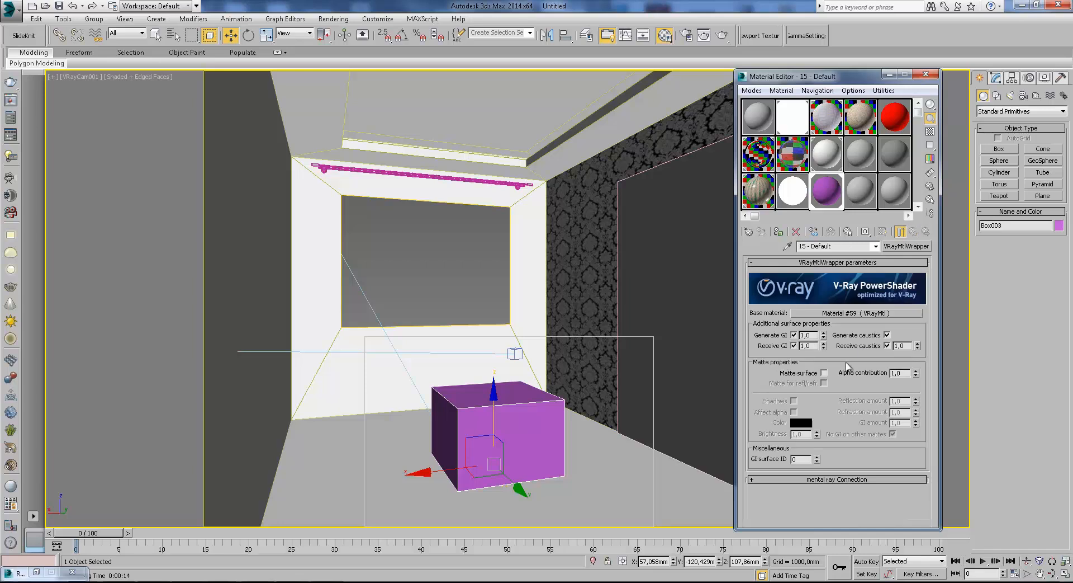
Enable Matte surface in the wrapper material and render the region, checking the Alpha channel before returning to RGB color.
click(824, 373)
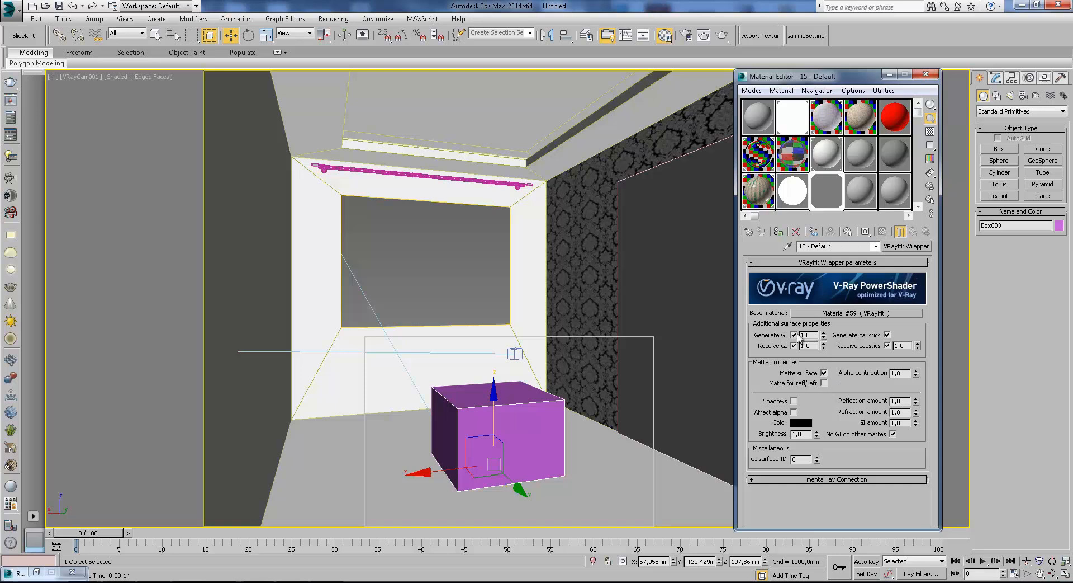
click(720, 36)
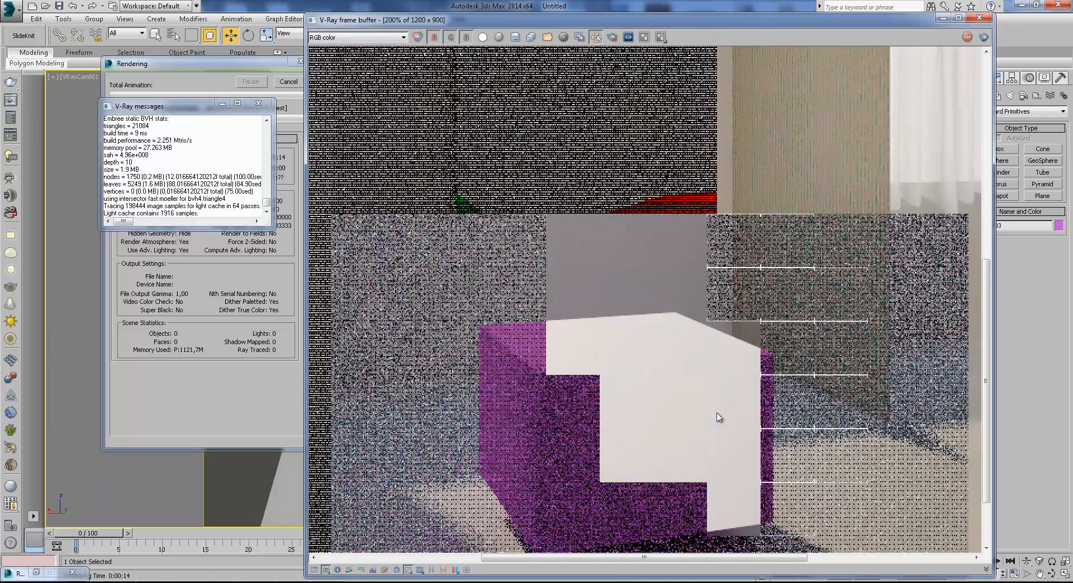
click(360, 38)
click(357, 55)
click(358, 39)
click(334, 47)
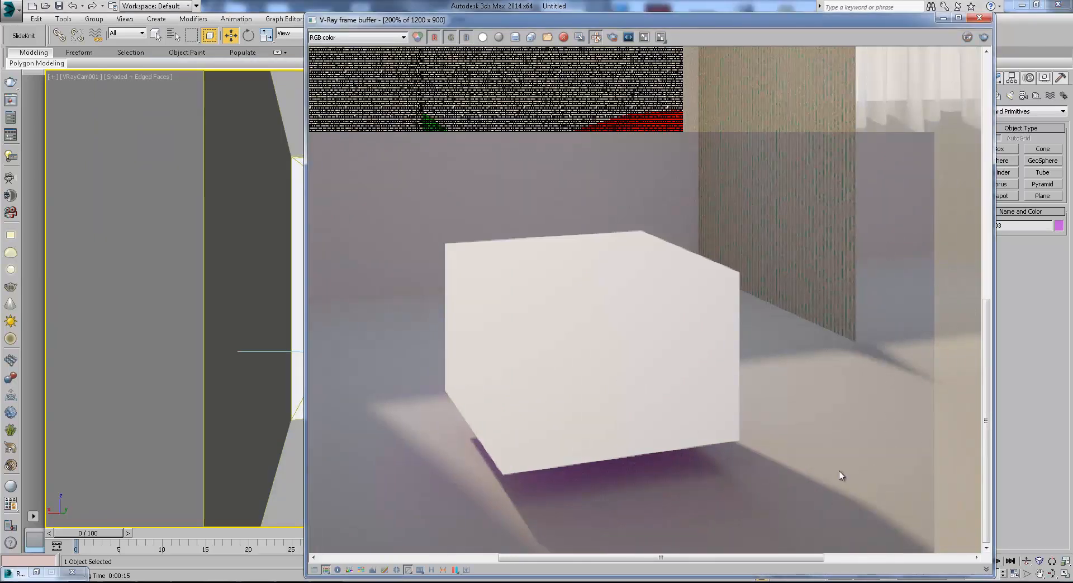
Examine the rendered matte box and the purple bleed on the floor beneath it, and close the render.
scroll(618, 351, up, 1)
scroll(618, 352, down, 1)
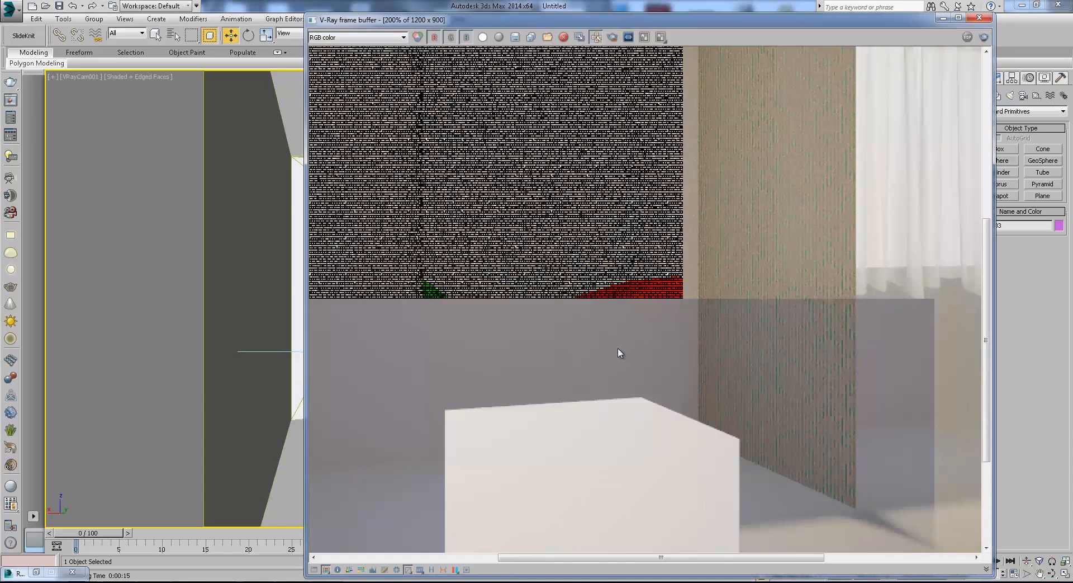
middle_drag(569, 485, 571, 304)
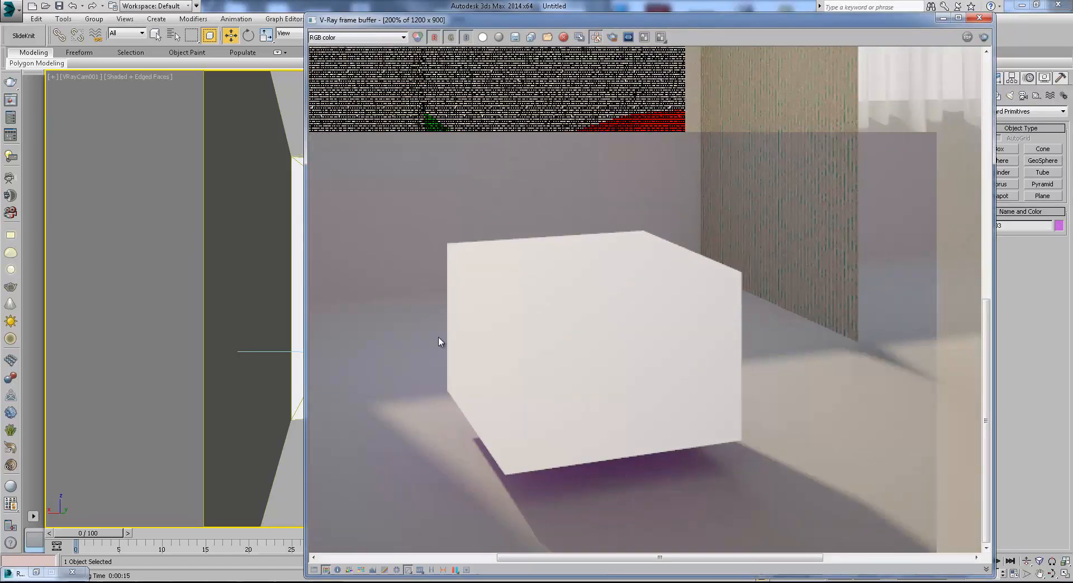
click(943, 20)
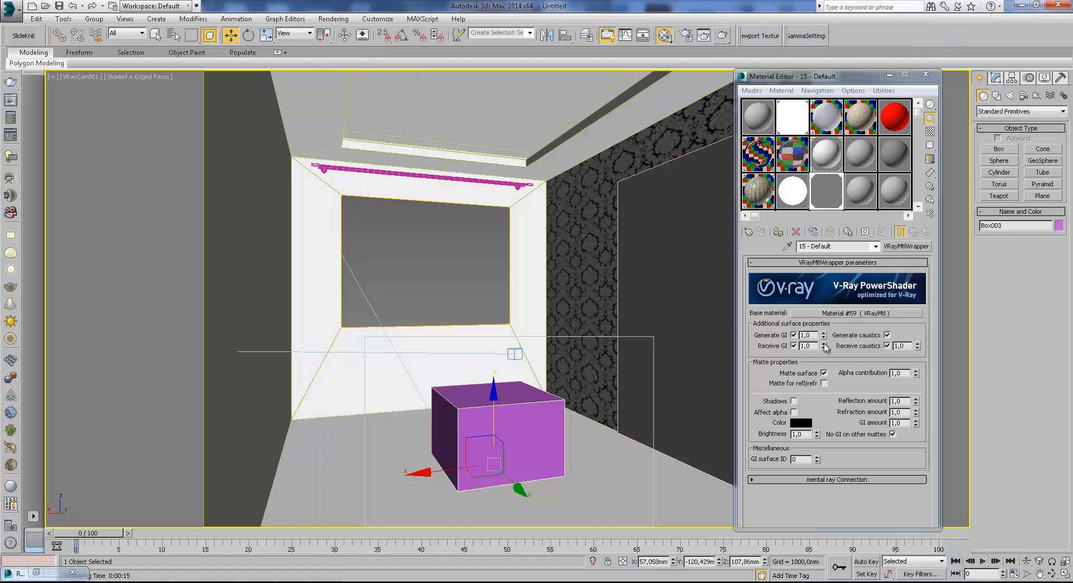
Set Alpha contribution to 0, start a region render to check its Alpha channel, then cancel and close it.
double_click(899, 372)
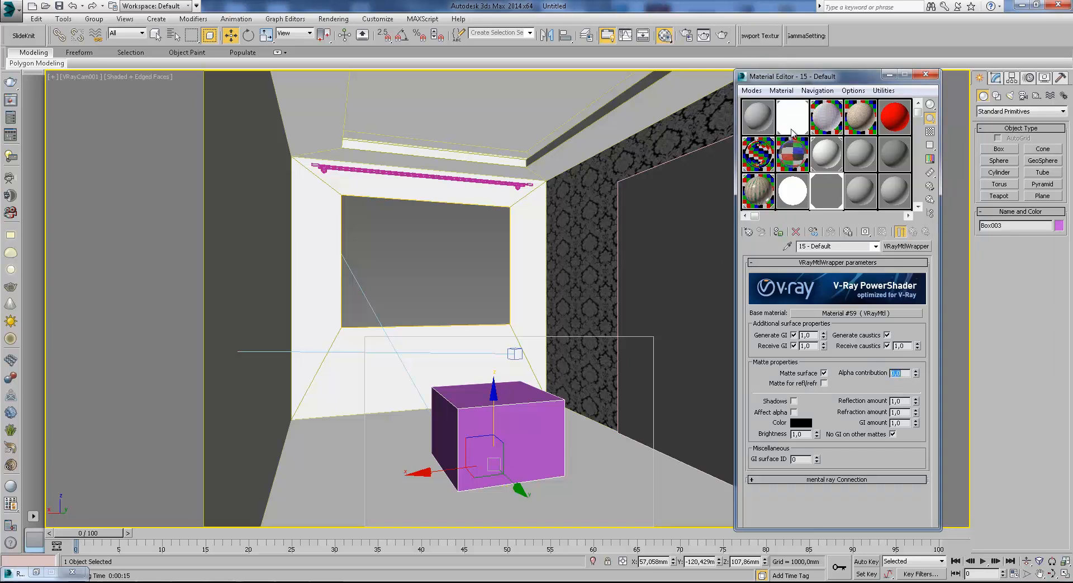
key(shift+q)
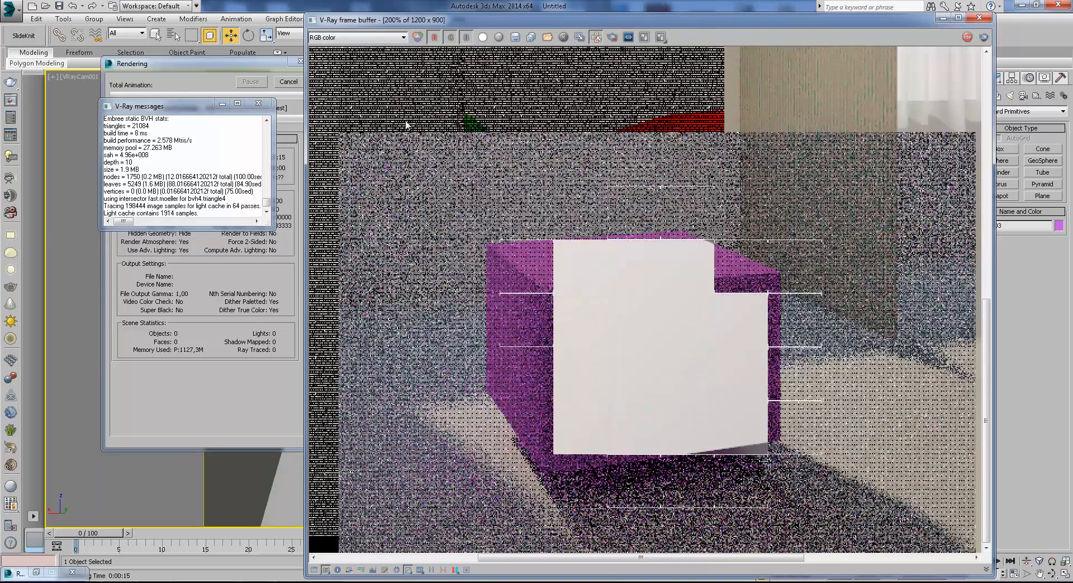
click(358, 37)
click(342, 58)
click(358, 37)
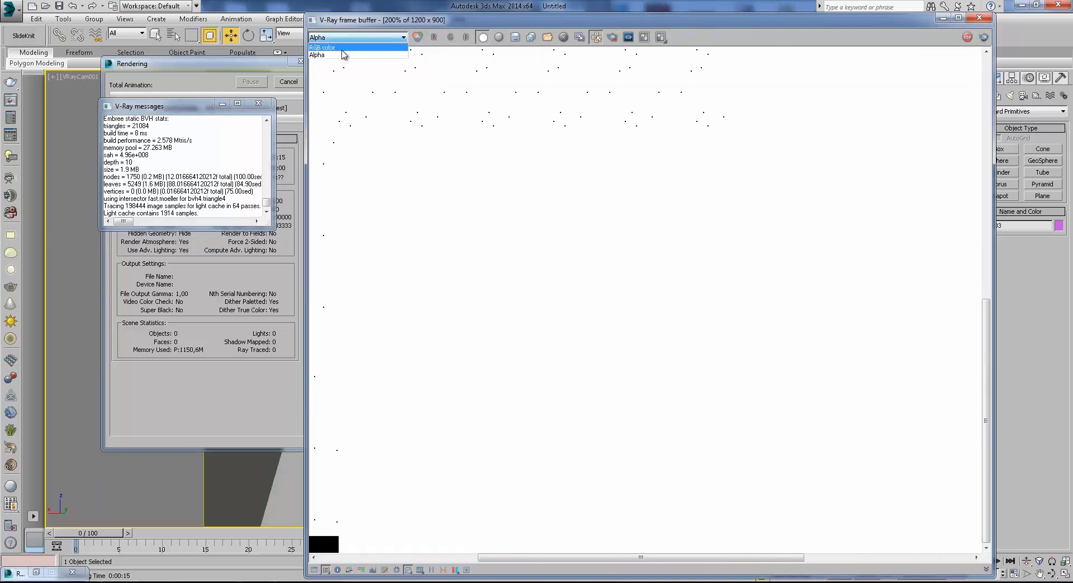
click(342, 47)
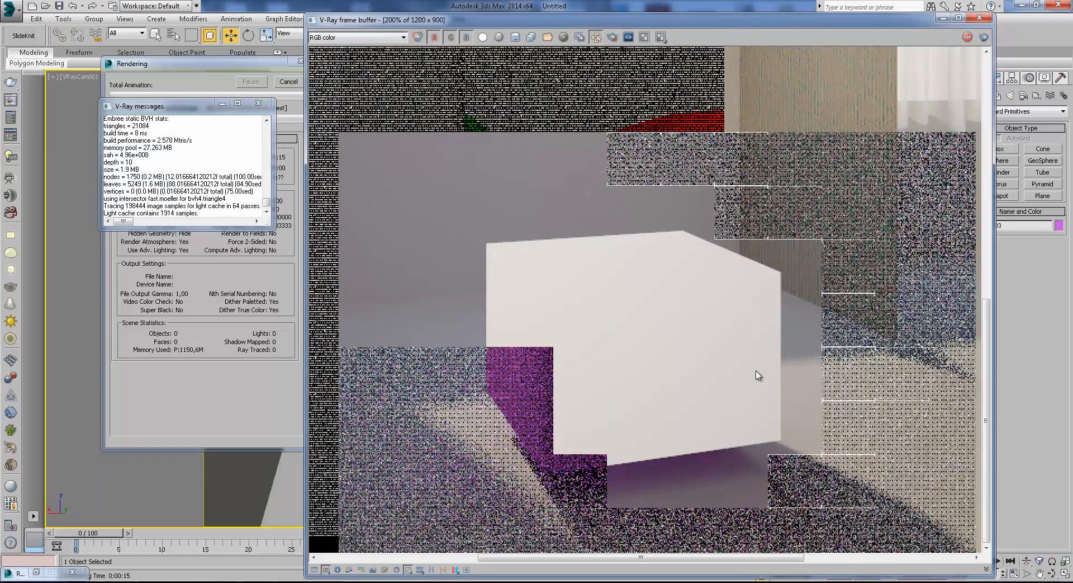
click(289, 82)
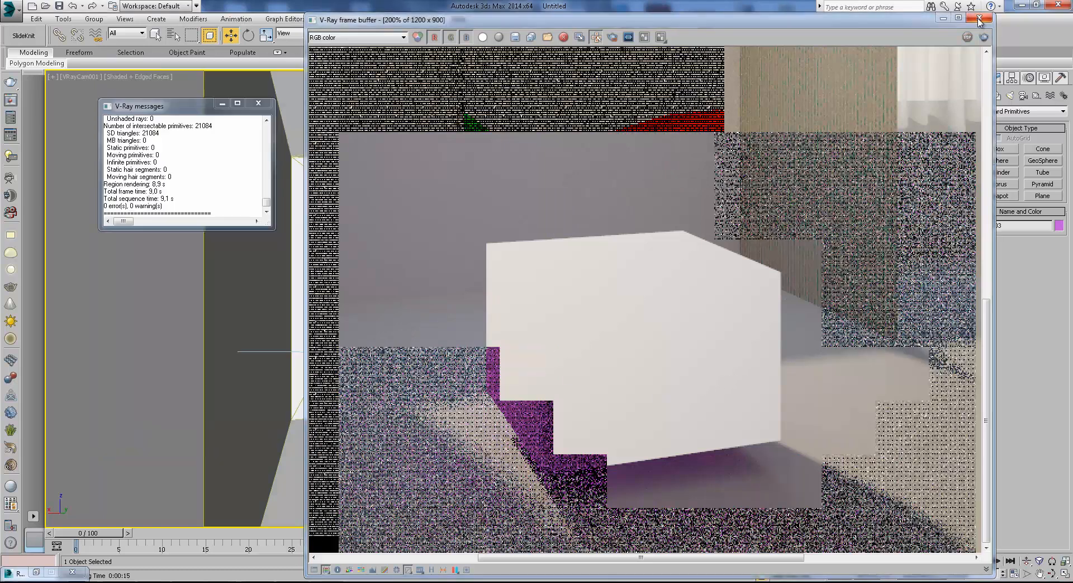
click(959, 18)
click(1036, 5)
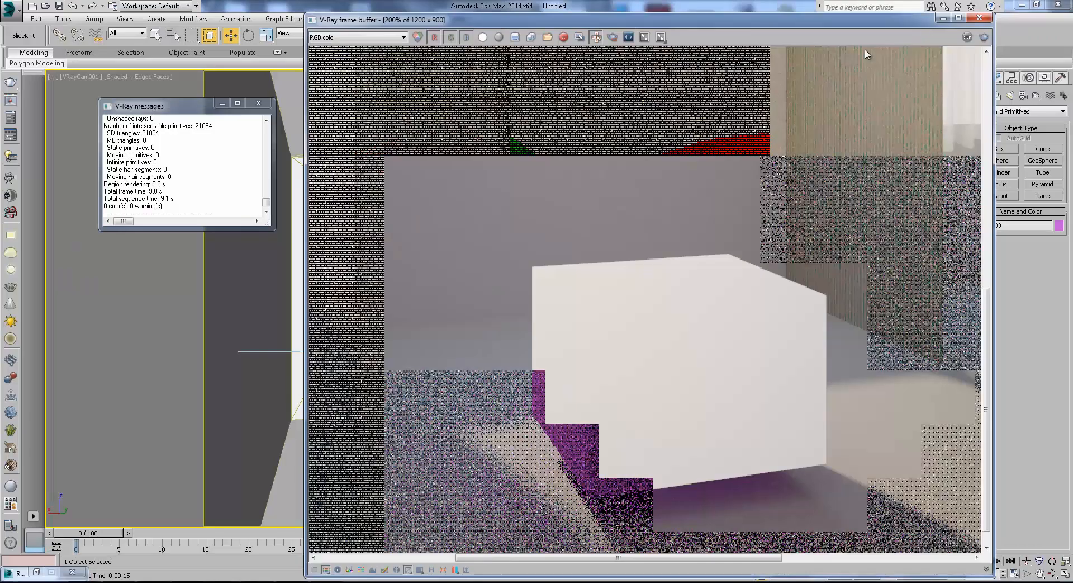
click(980, 22)
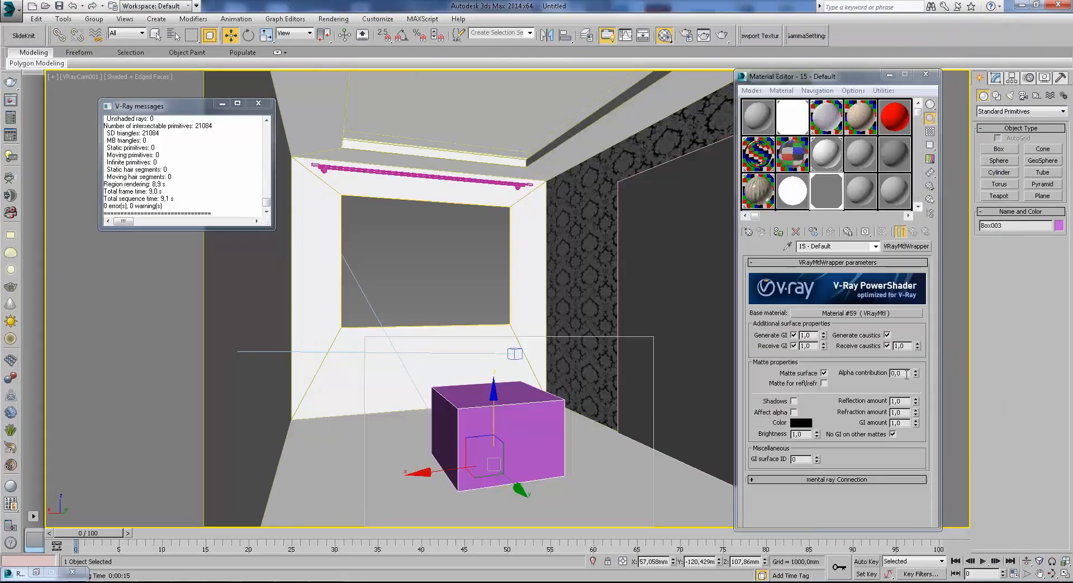
Set the wrapper's Alpha contribution to -1, render the region, and examine the box in the Alpha channel.
drag(907, 374, 875, 379)
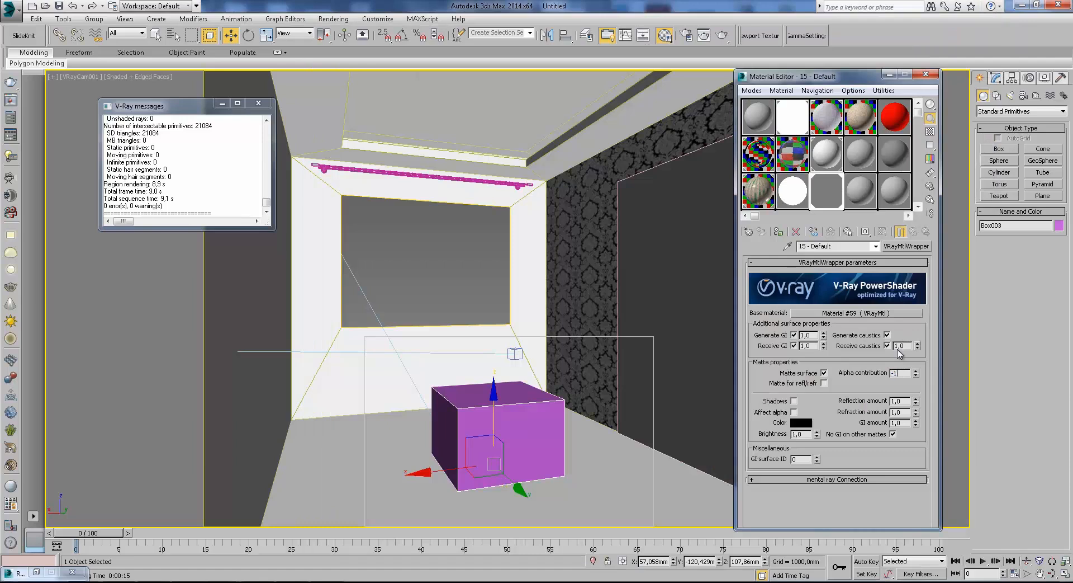
click(722, 36)
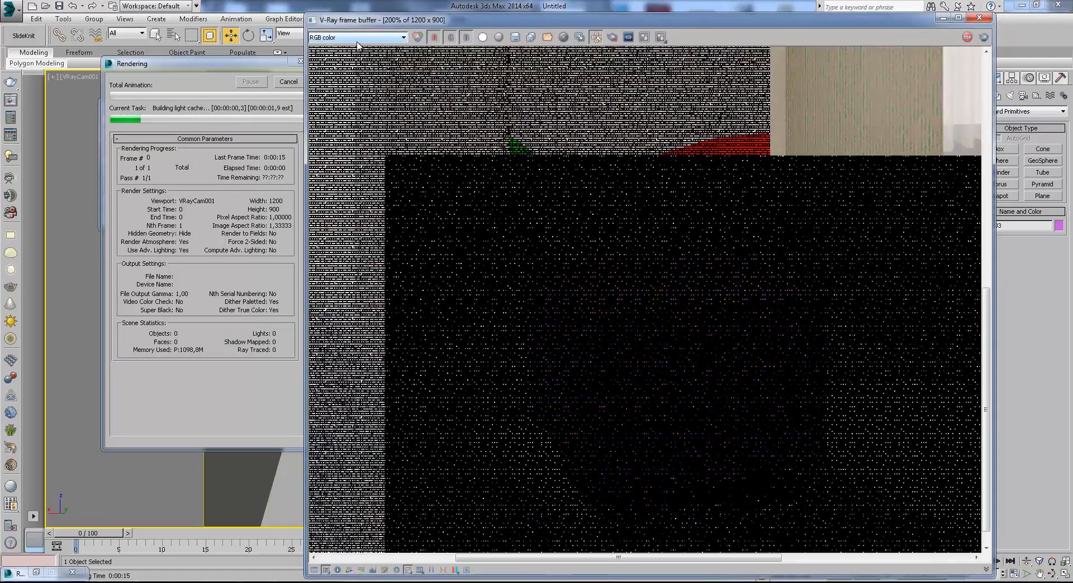
click(342, 37)
click(351, 53)
scroll(718, 357, down, 1)
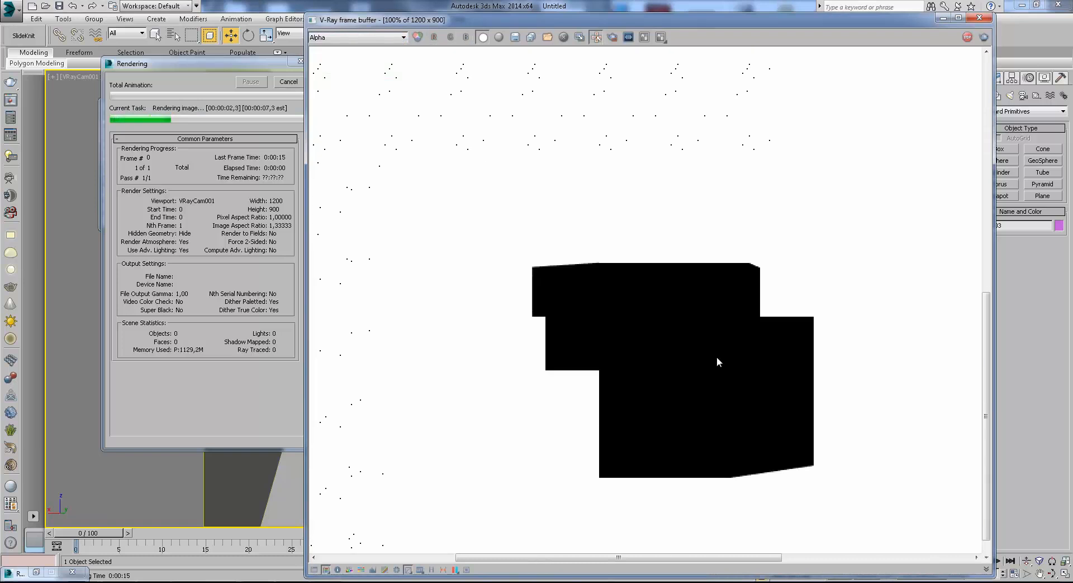
scroll(676, 439, up, 1)
middle_drag(675, 440, 768, 288)
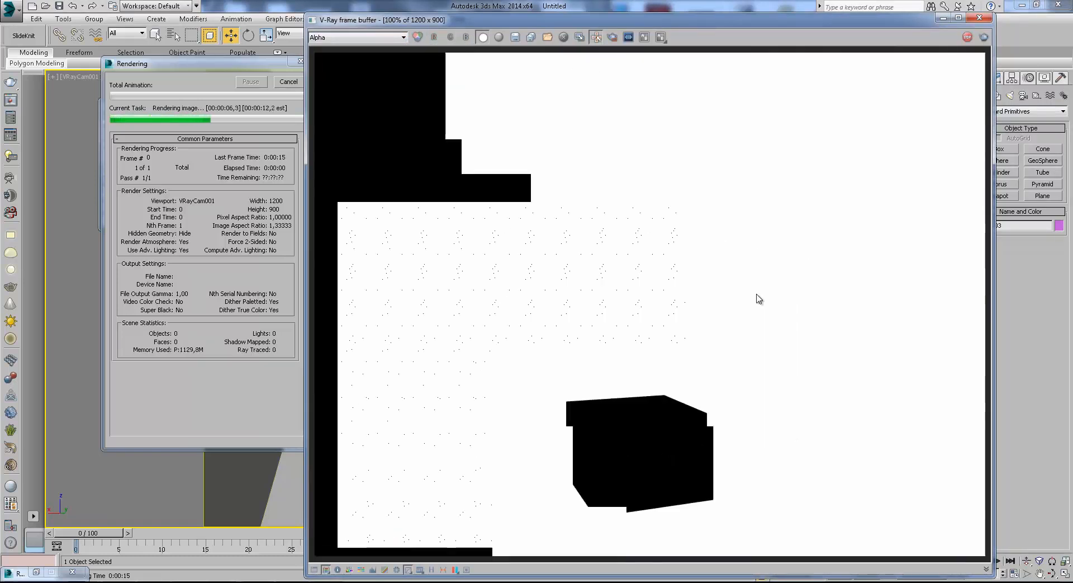
scroll(622, 445, up, 1)
middle_drag(622, 444, 636, 301)
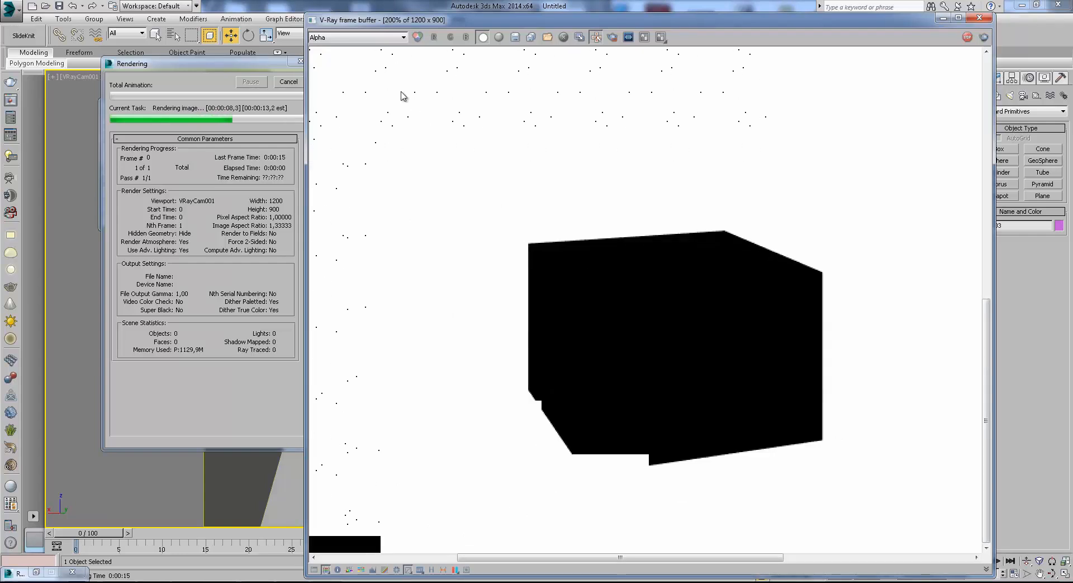
Return the render to RGB color, examine the matte box within the room and up close, and close the render.
click(324, 37)
click(326, 46)
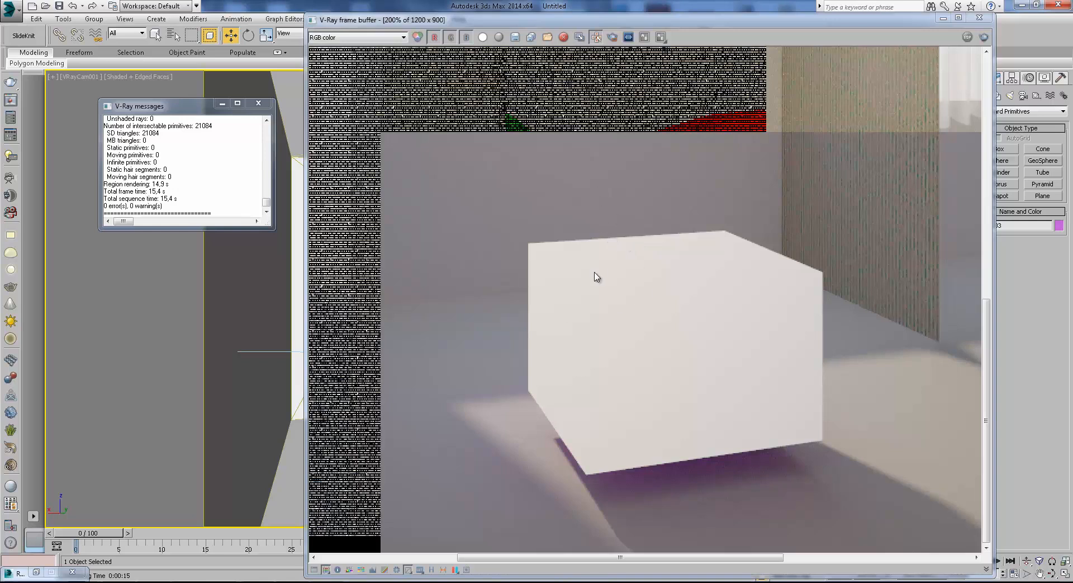
click(606, 367)
scroll(600, 341, down, 1)
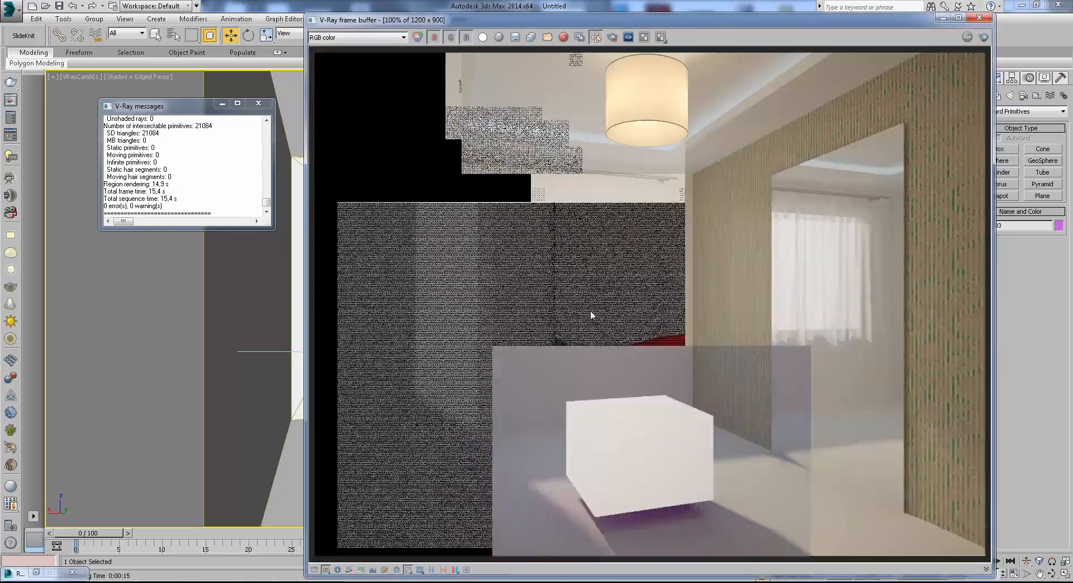
scroll(643, 445, up, 1)
middle_drag(699, 484, 702, 408)
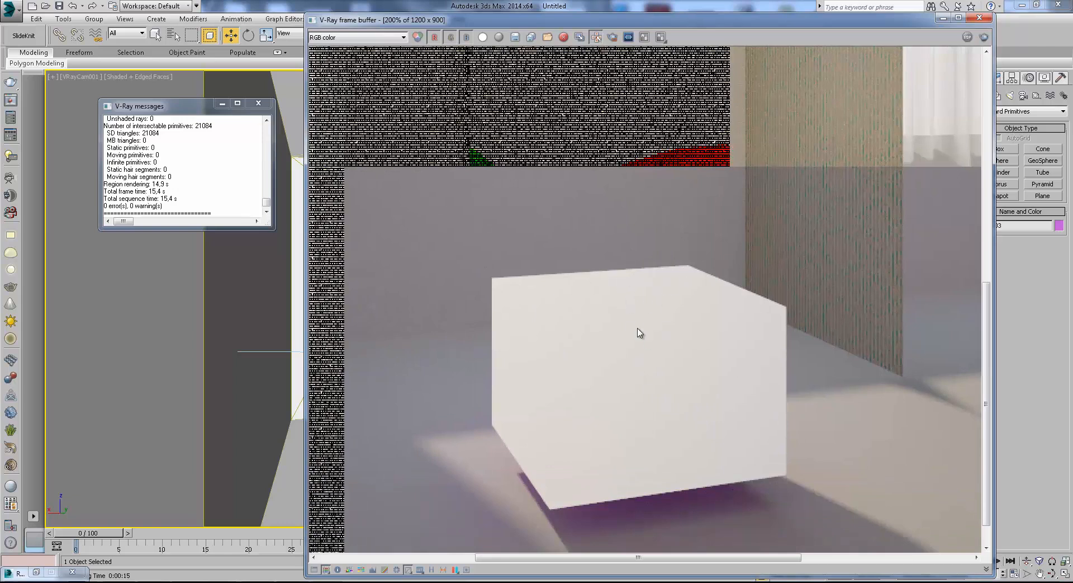
middle_drag(652, 386, 615, 348)
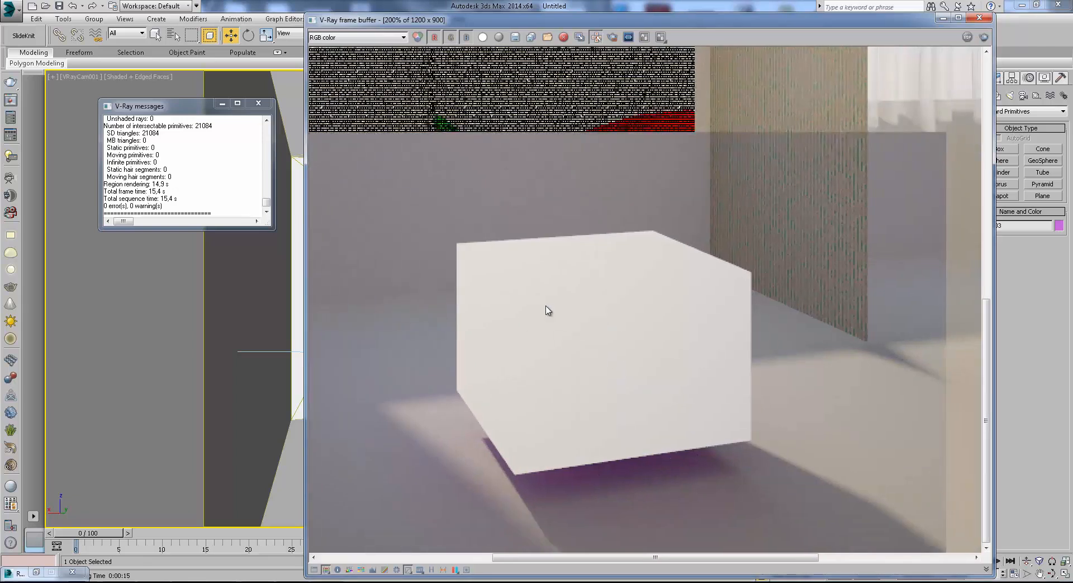
click(943, 18)
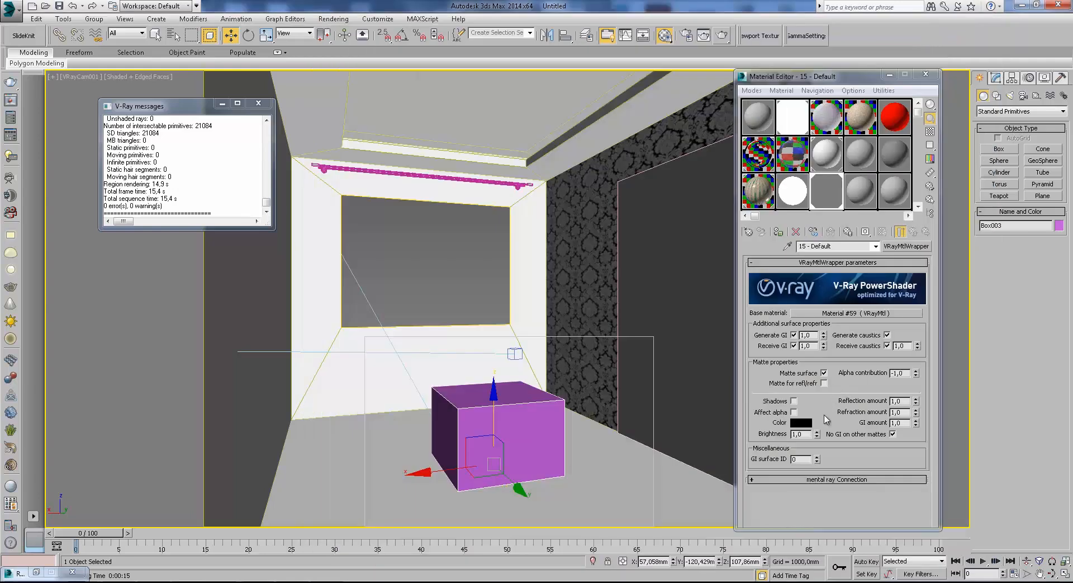
Enable Shadows in the wrapper's matte properties and render the region to view the box's faces.
click(794, 401)
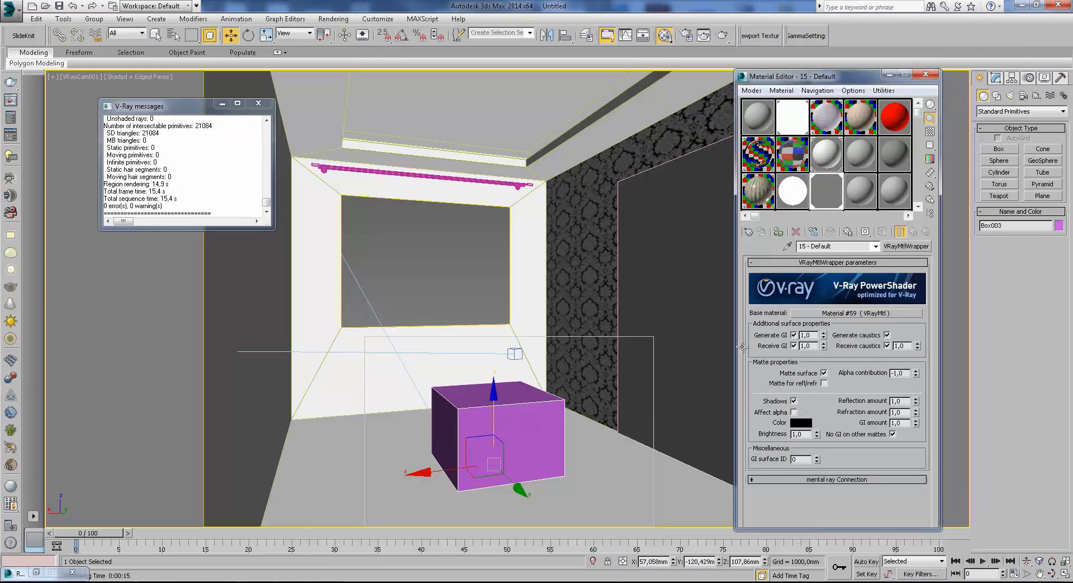
click(722, 35)
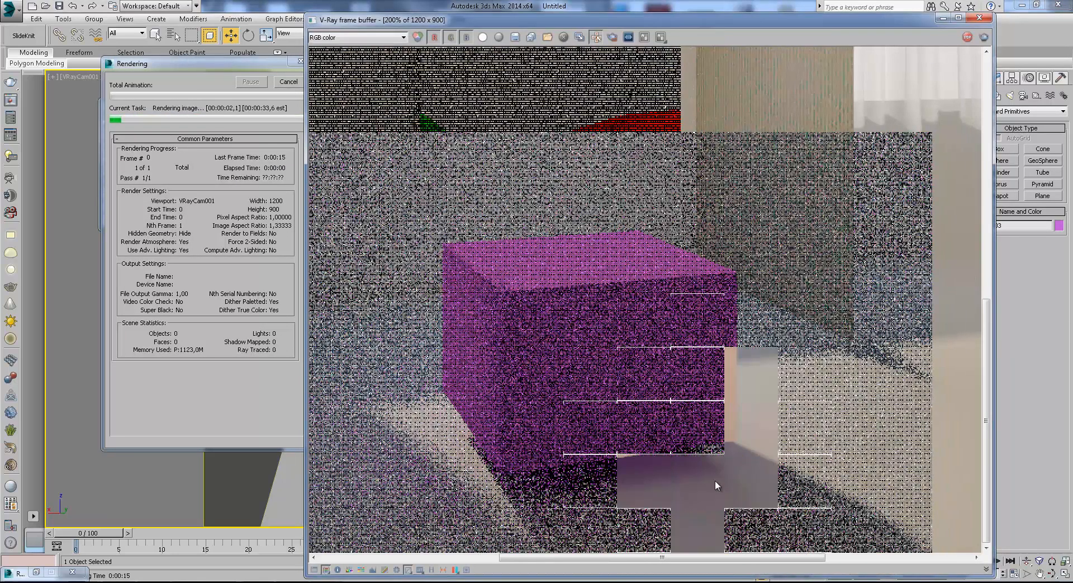
scroll(696, 484, up, 1)
scroll(697, 485, down, 1)
middle_drag(696, 485, 751, 366)
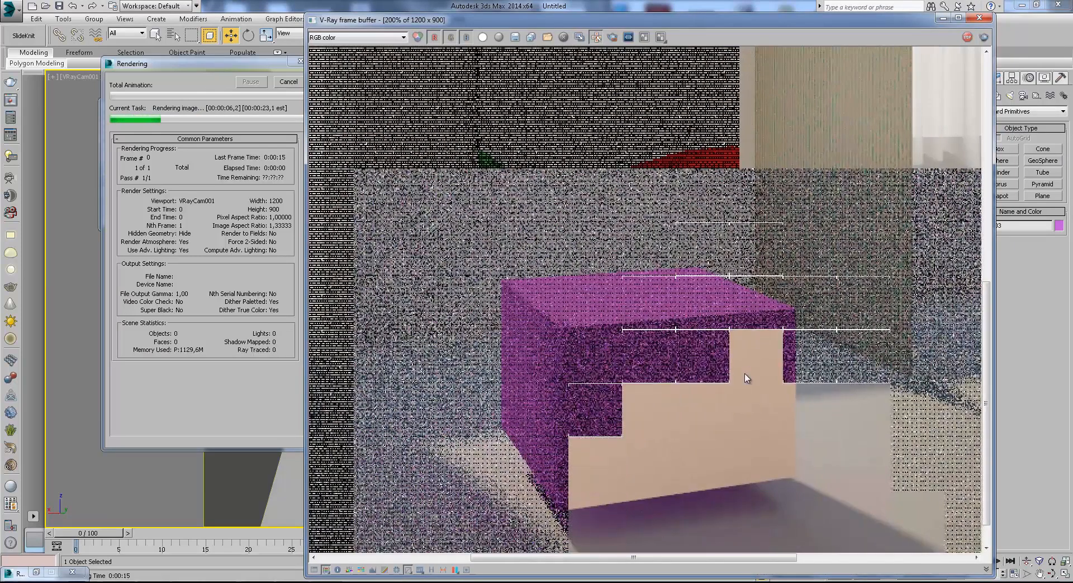
Compare the box in the Alpha and RGB color channels, then cancel the render and close it.
click(356, 37)
click(336, 54)
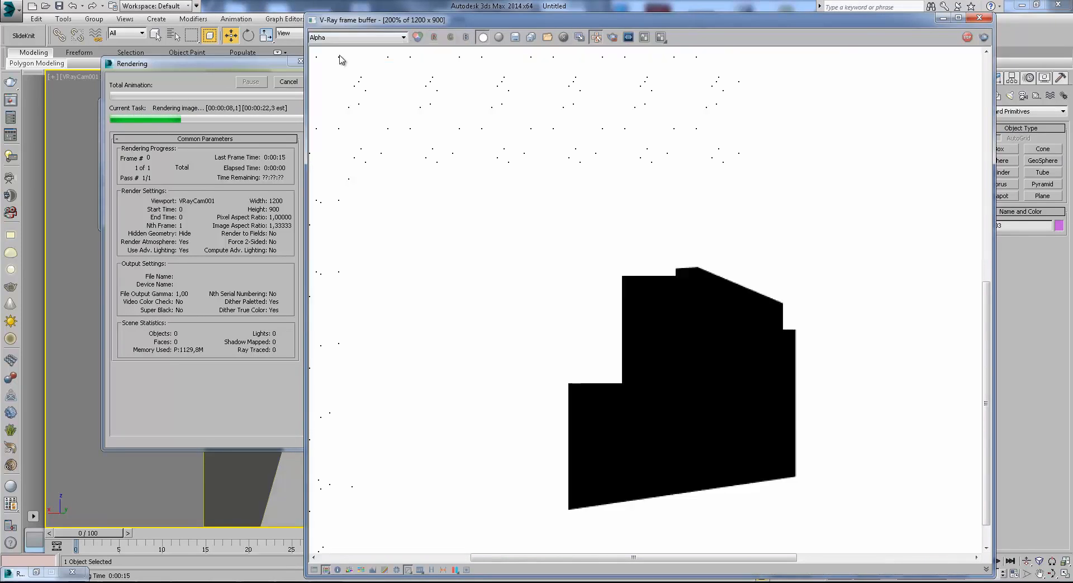
click(351, 38)
click(346, 48)
middle_drag(702, 374, 741, 348)
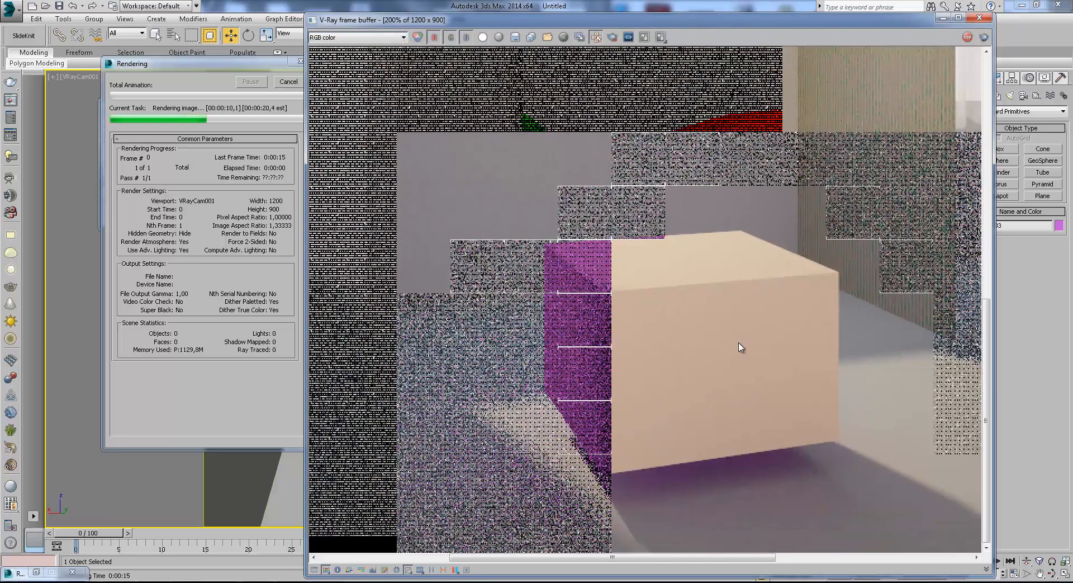
click(288, 83)
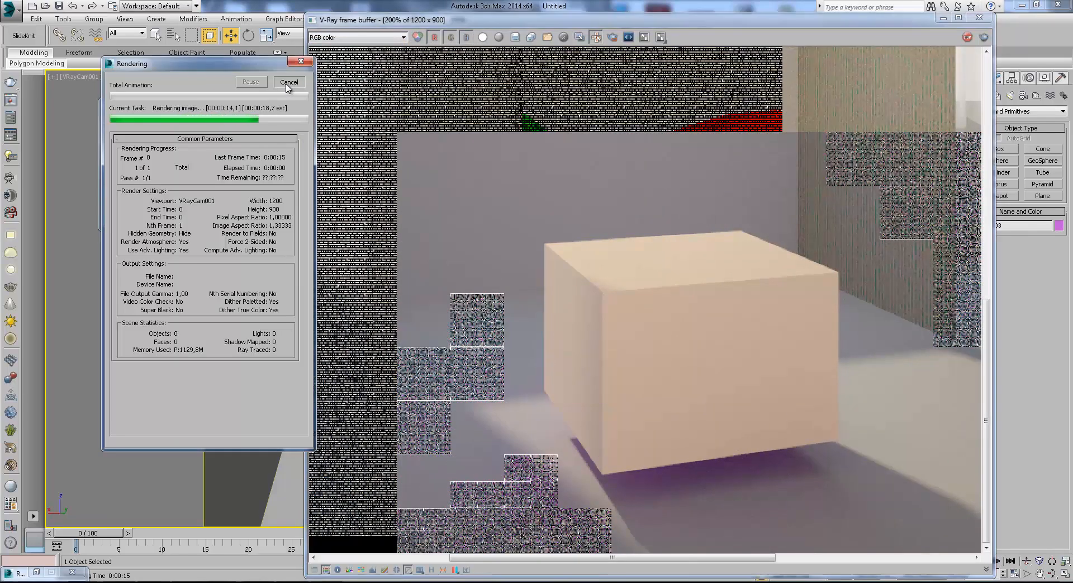
click(944, 19)
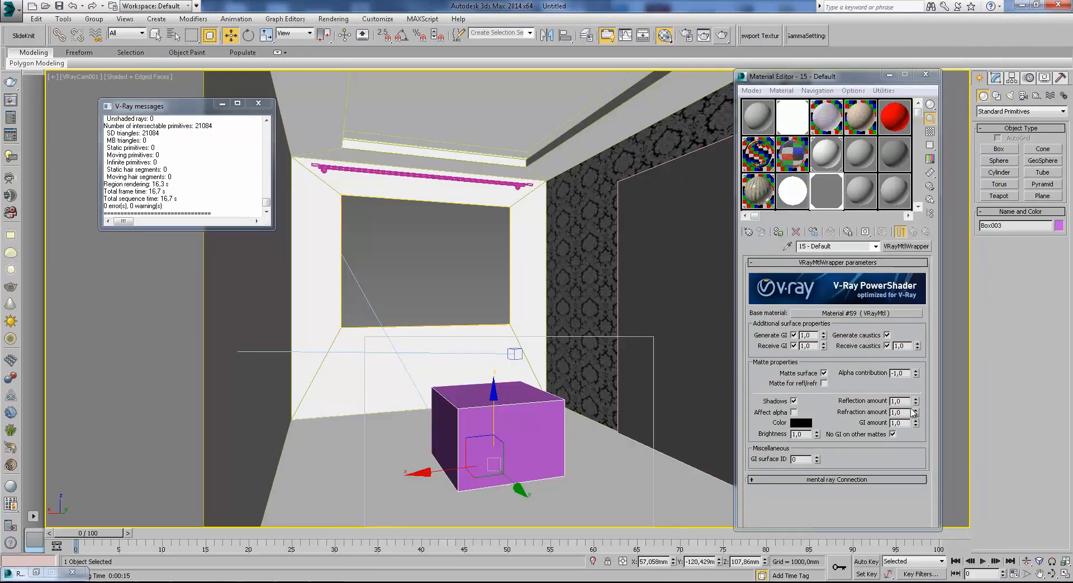
Enable Affect alpha in the wrapper's matte properties, render the region, and display its Alpha channel.
click(830, 408)
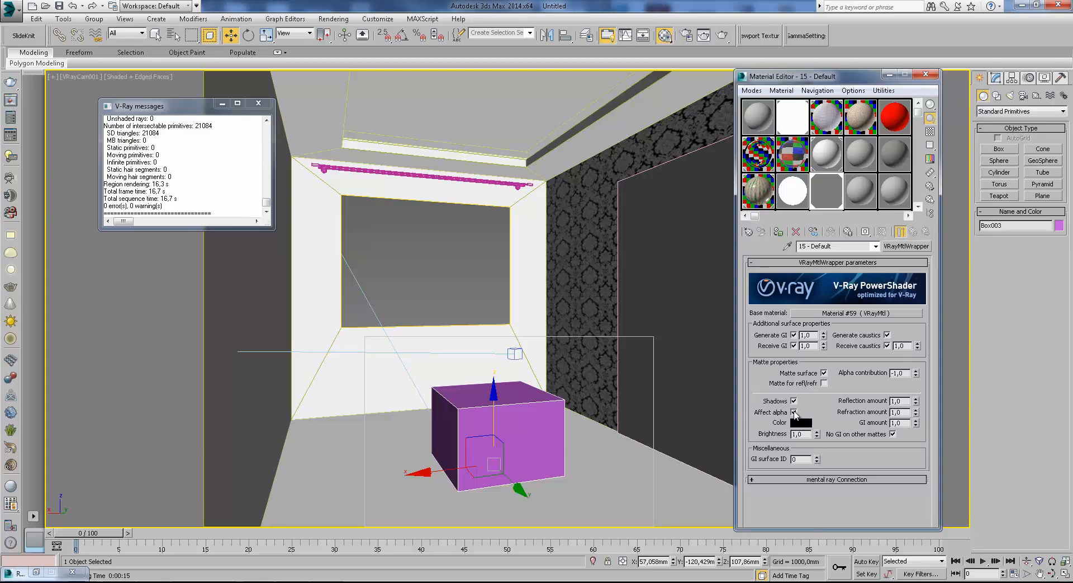
click(722, 35)
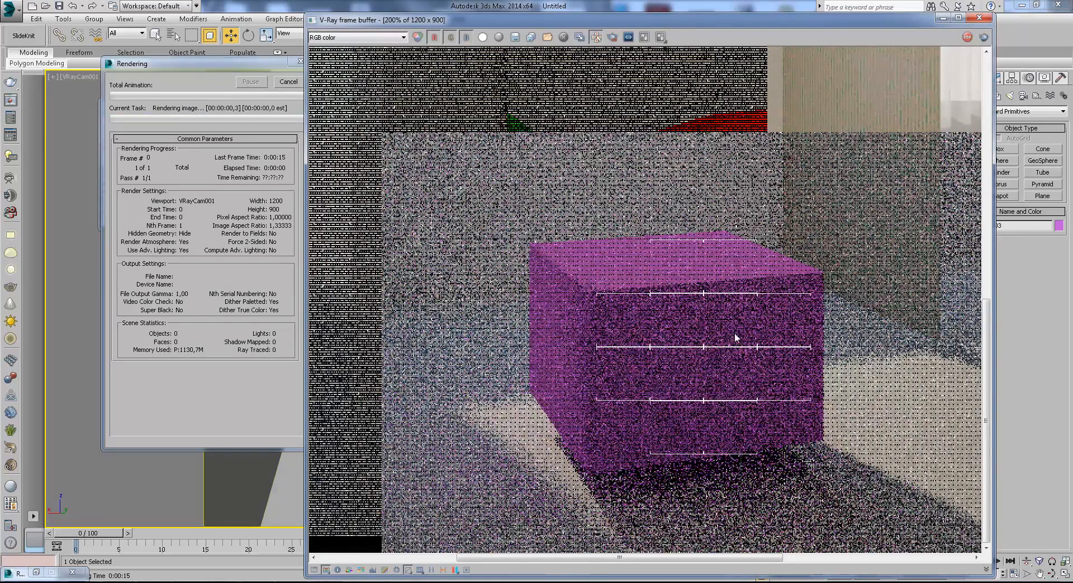
click(386, 37)
click(353, 54)
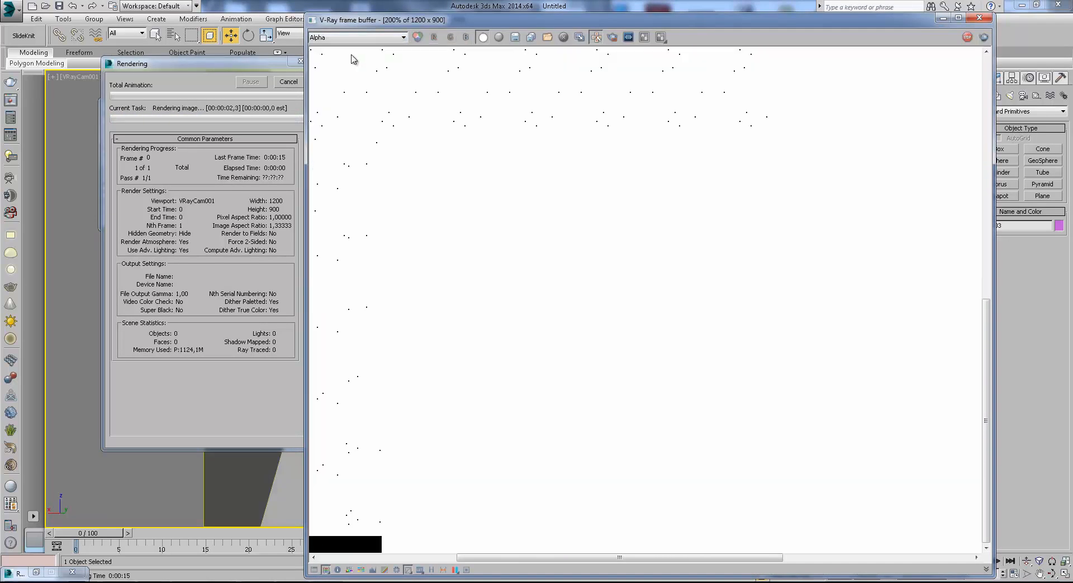
Examine the box's faces in the Alpha channel up close as the region renders.
middle_drag(748, 411, 674, 357)
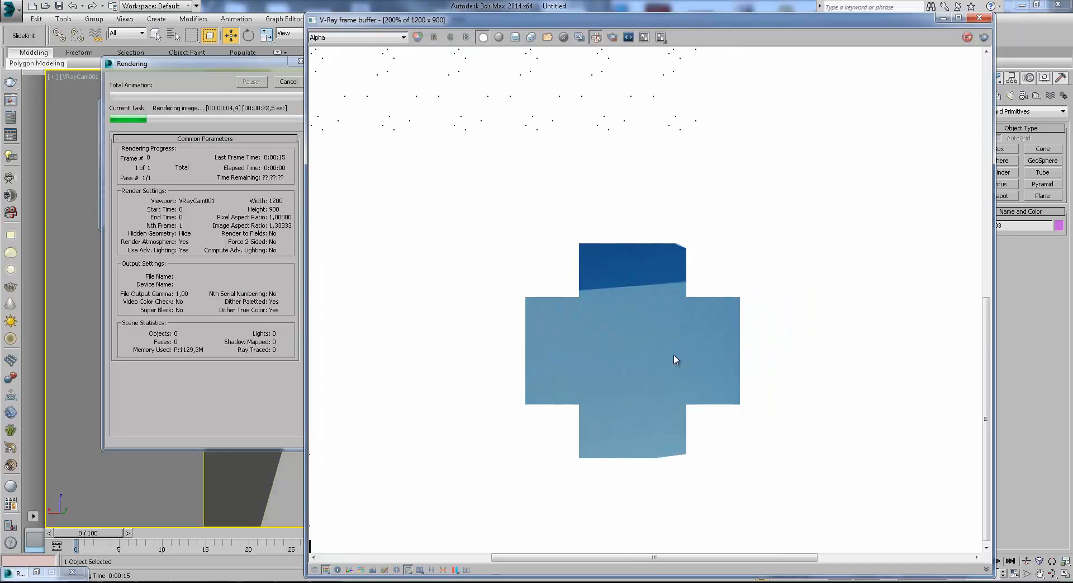
scroll(673, 354, down, 1)
scroll(676, 434, up, 1)
middle_drag(675, 435, 652, 333)
scroll(637, 352, down, 1)
scroll(692, 452, up, 1)
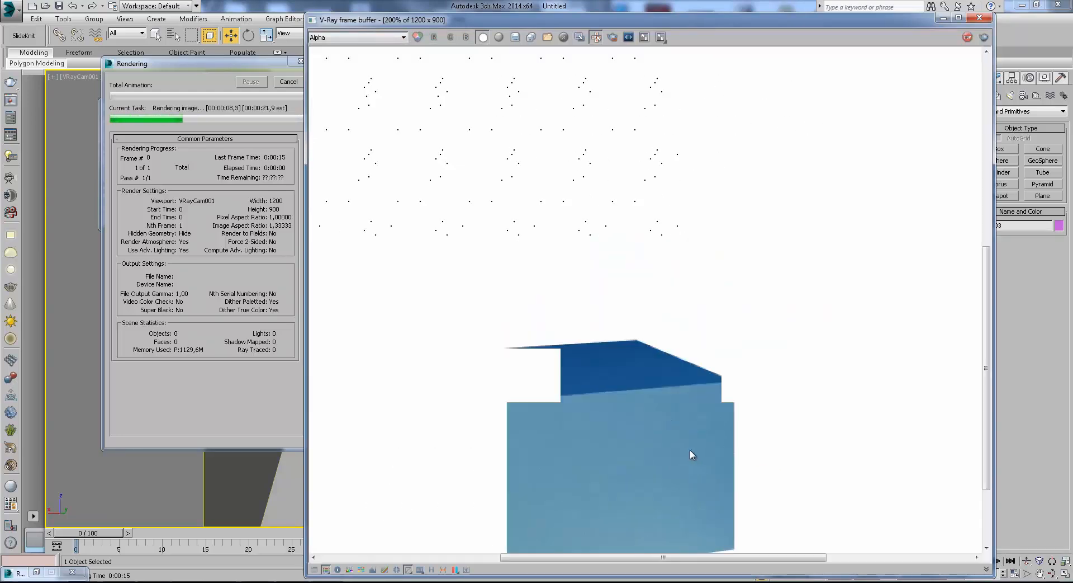
middle_drag(692, 452, 771, 351)
middle_drag(613, 327, 683, 319)
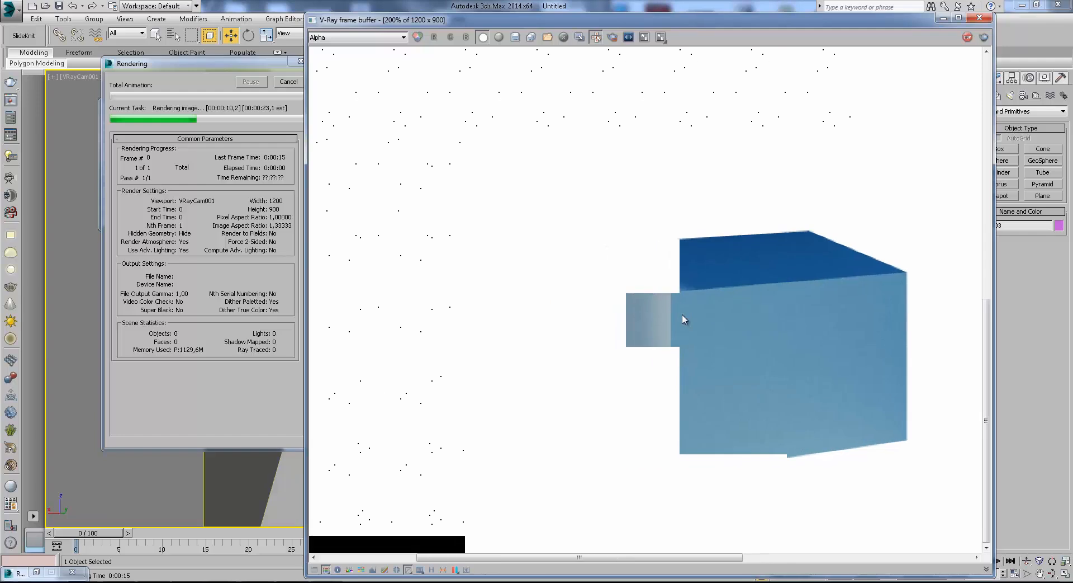
scroll(674, 283, up, 1)
scroll(677, 287, down, 1)
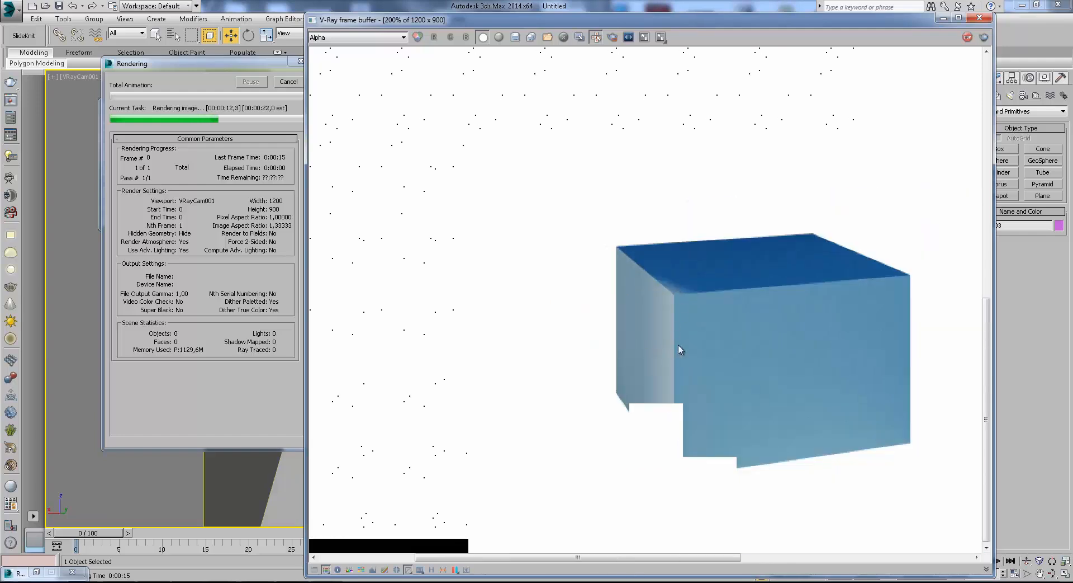
Compare the box in the RGB color and Alpha channels, view it within the whole room, and close the render.
click(344, 38)
click(343, 48)
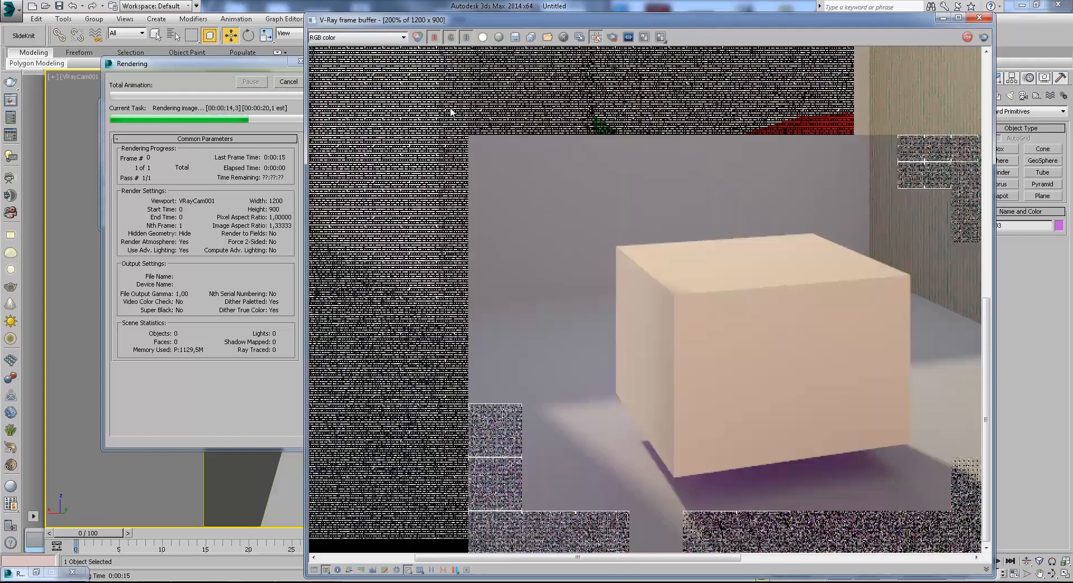
middle_drag(756, 331, 663, 331)
click(344, 38)
click(356, 58)
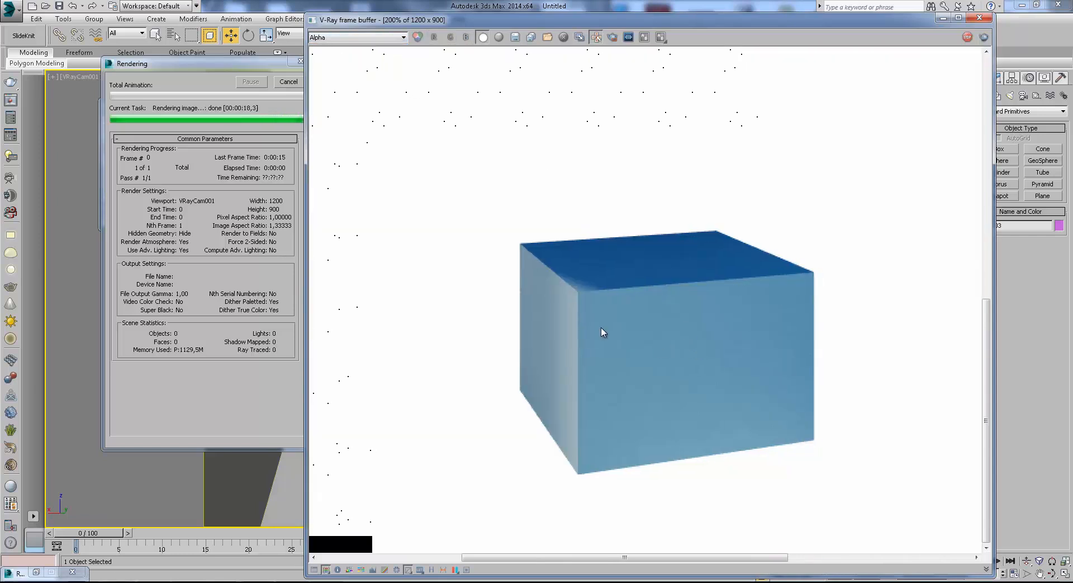
click(337, 40)
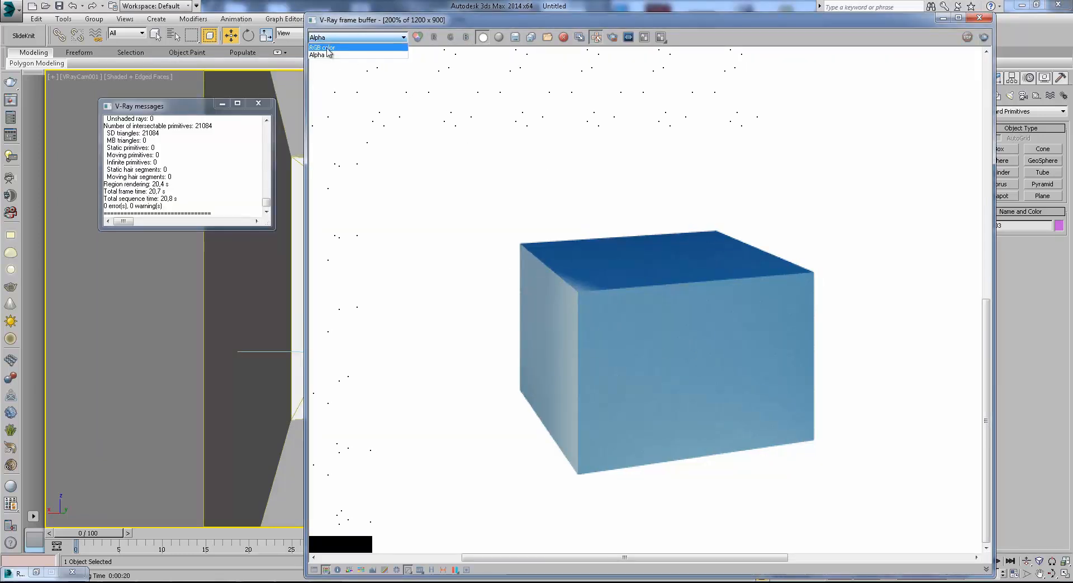
click(329, 48)
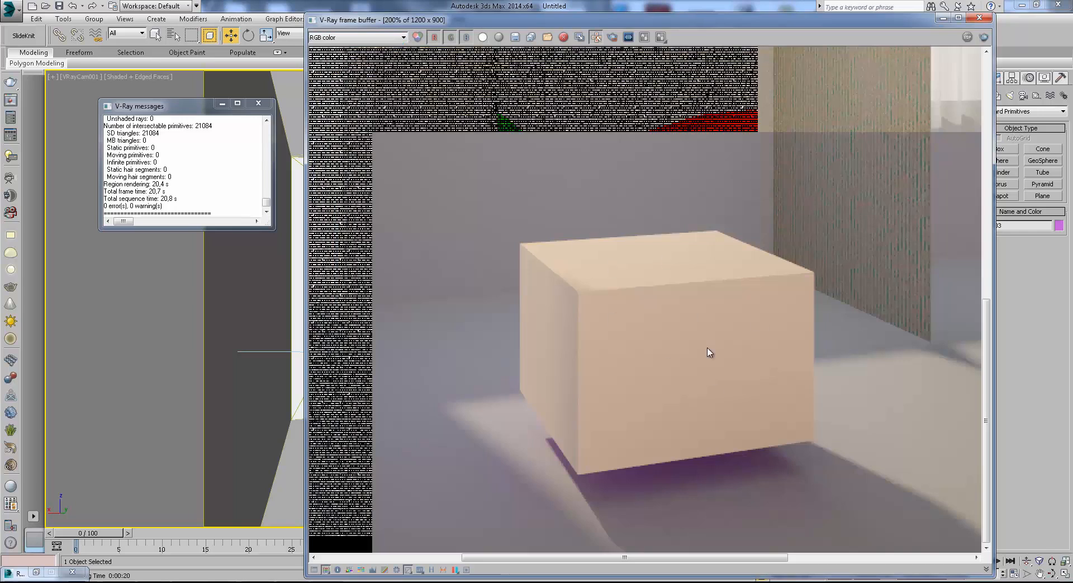
scroll(679, 340, down, 2)
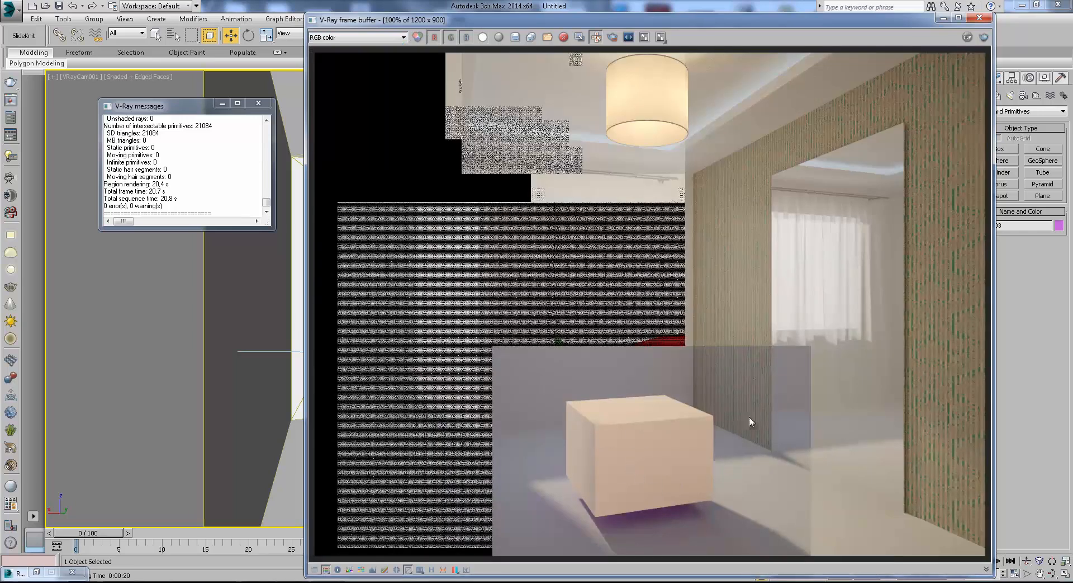
click(943, 19)
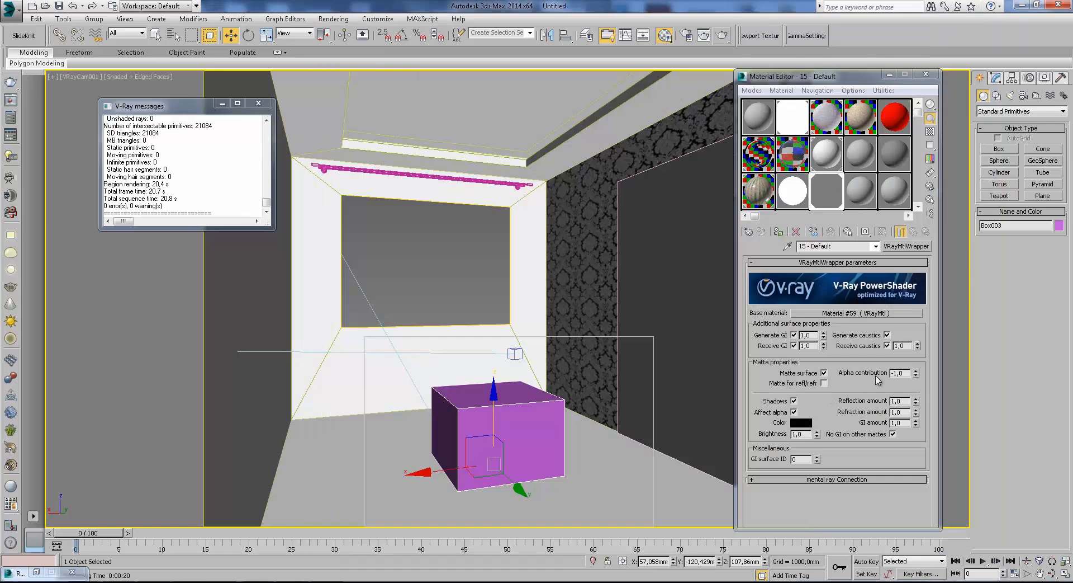
Set the wrapper's matte shadow color to white and render the region.
click(836, 424)
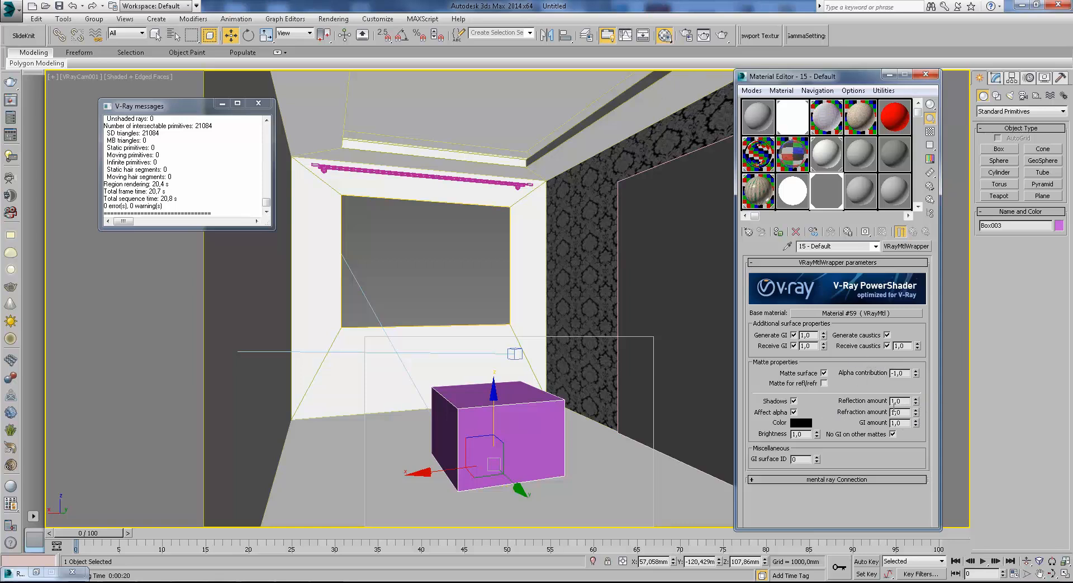
click(798, 420)
click(326, 146)
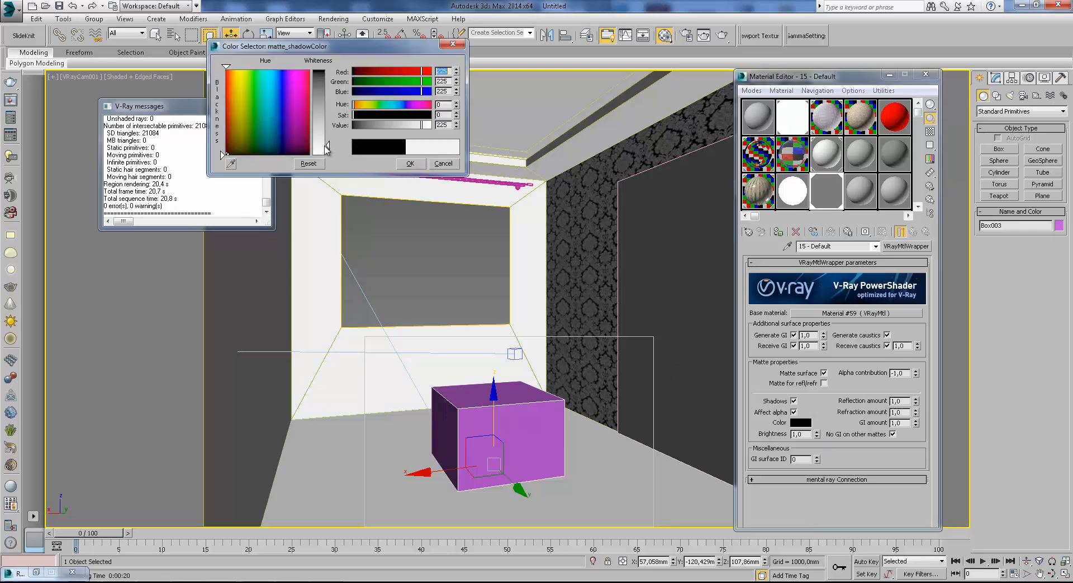
click(415, 168)
click(722, 34)
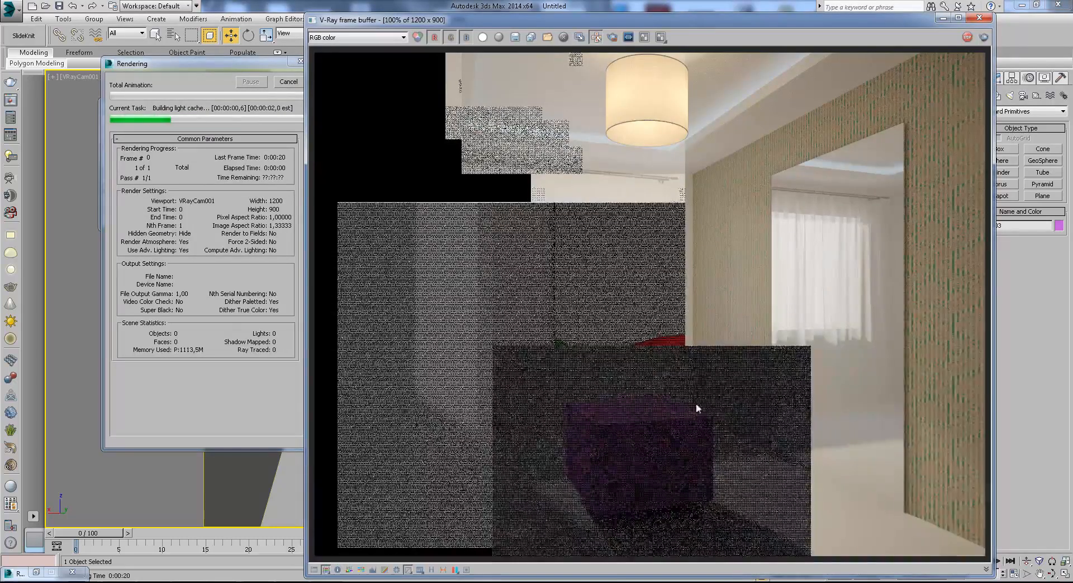
Check the box up close in the Alpha and RGB color channels, then stop the render and close it.
scroll(709, 304, up, 2)
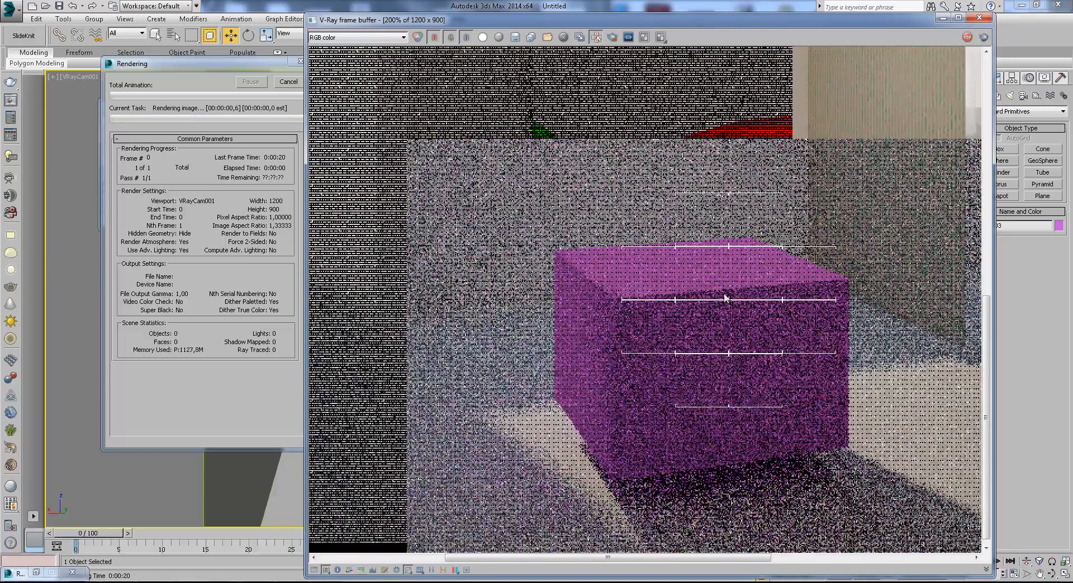
click(369, 38)
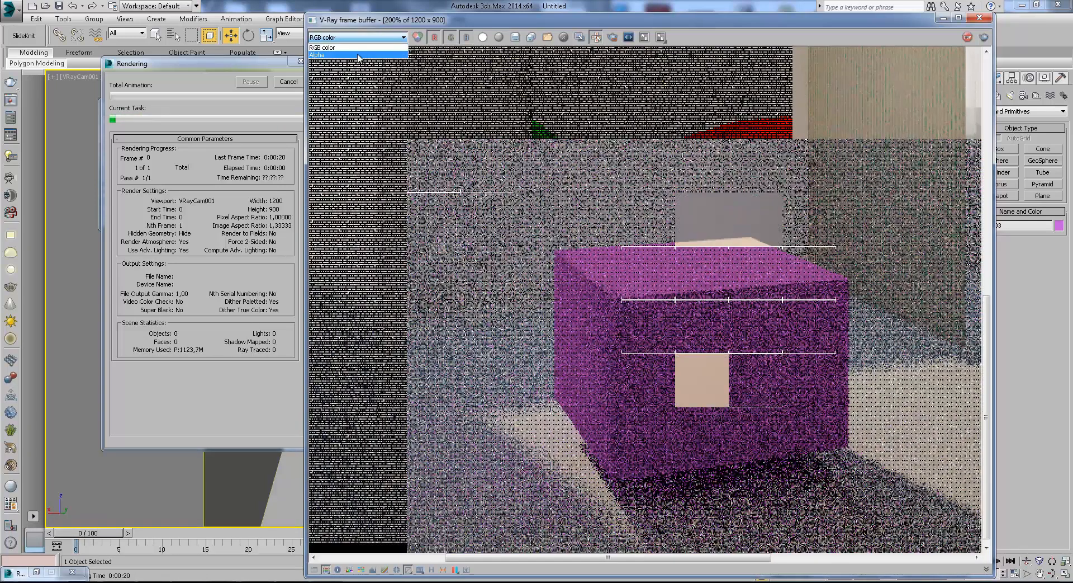
click(366, 54)
click(352, 37)
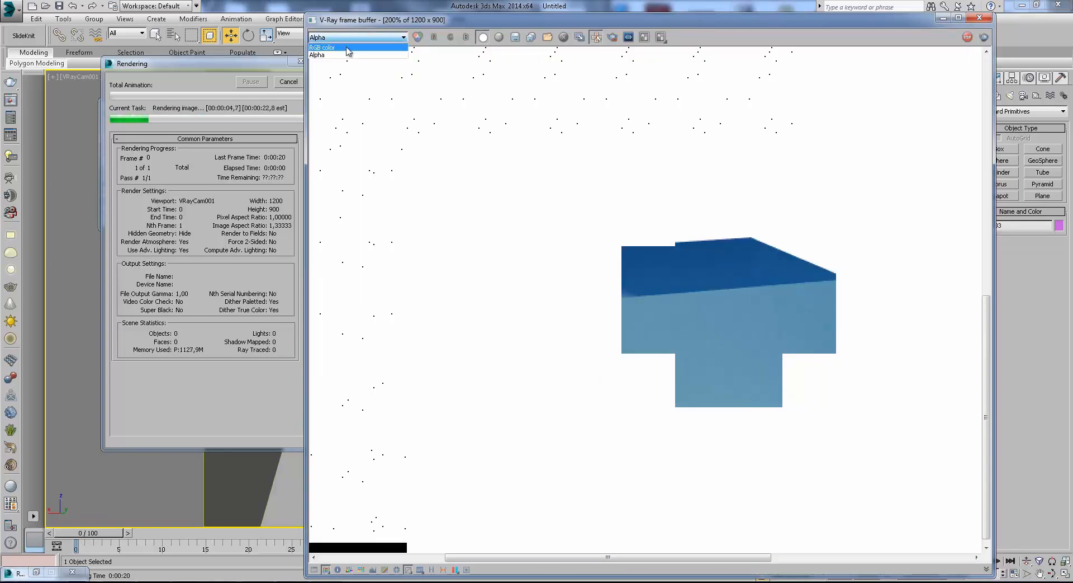
click(352, 46)
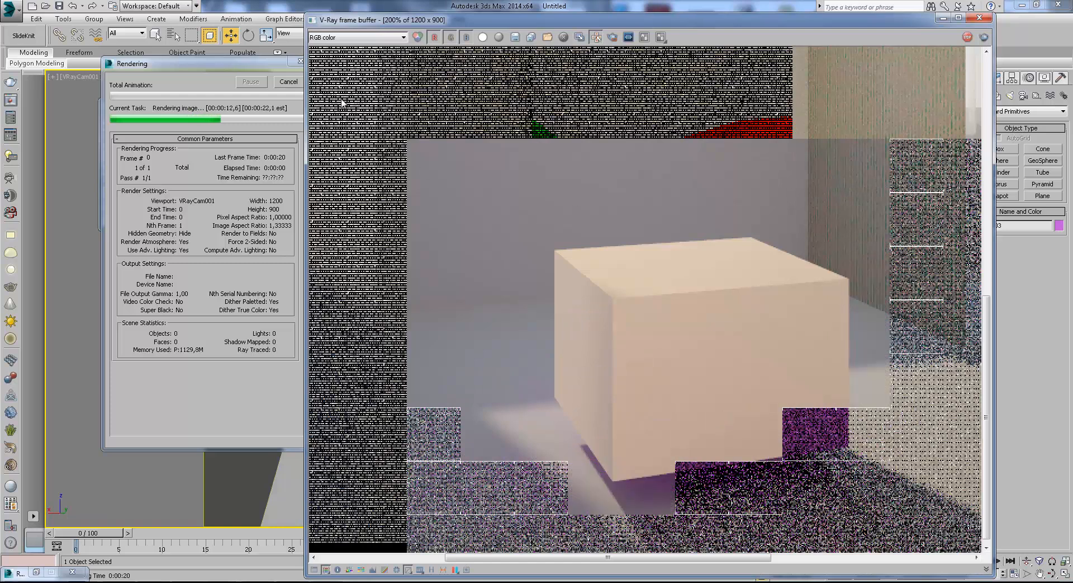
click(285, 82)
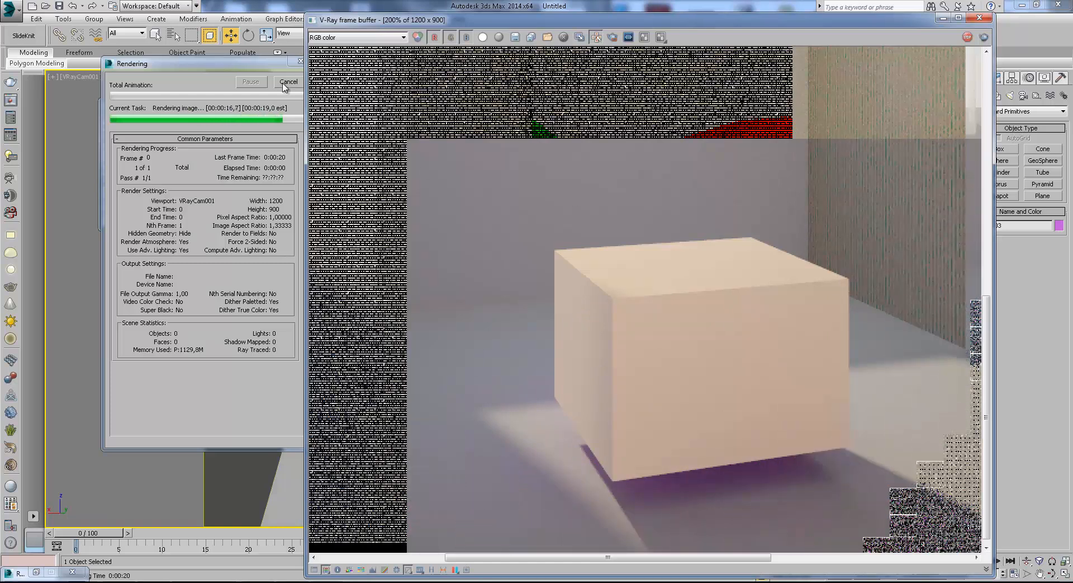
click(282, 83)
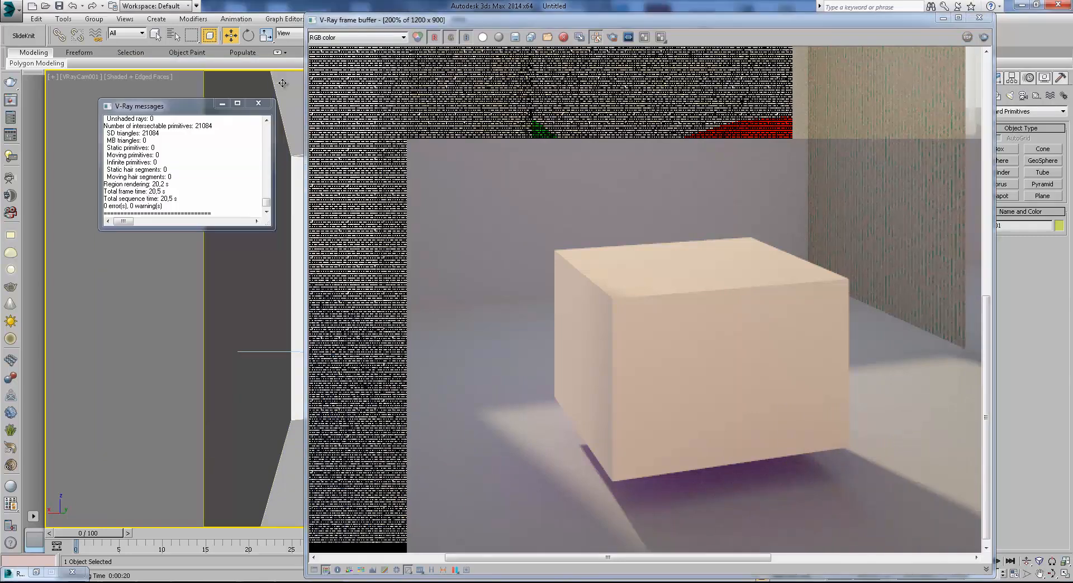
click(943, 19)
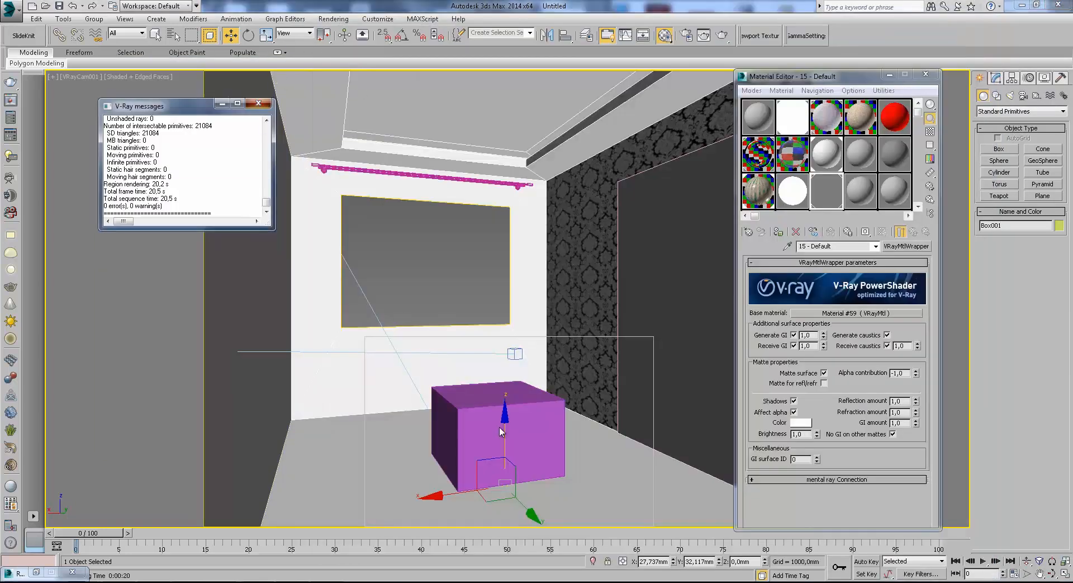
Close the V-Ray messages window, bring up the last render once more, and close it.
click(258, 105)
right_click(533, 409)
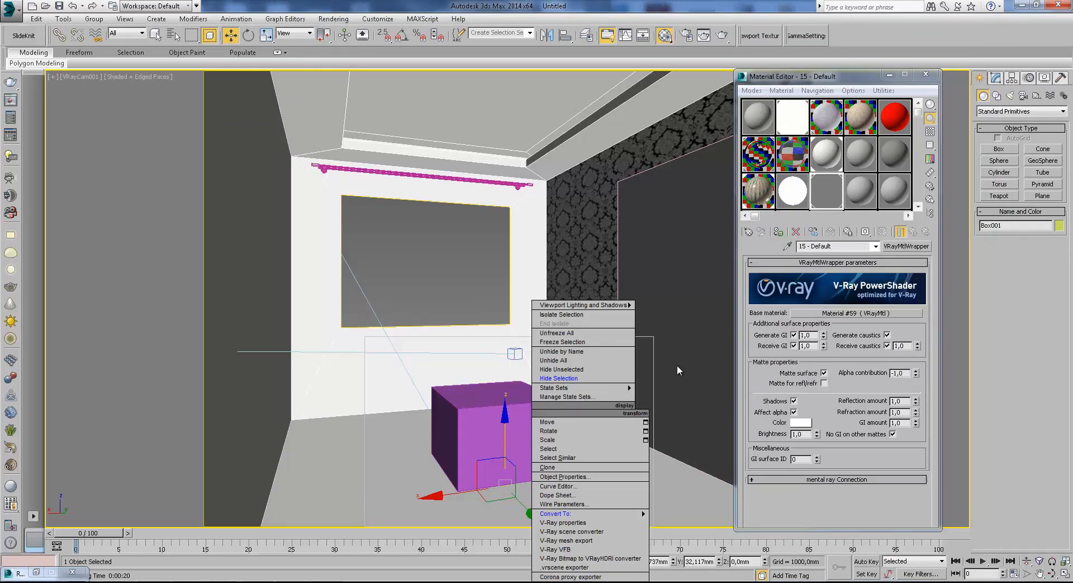
click(821, 401)
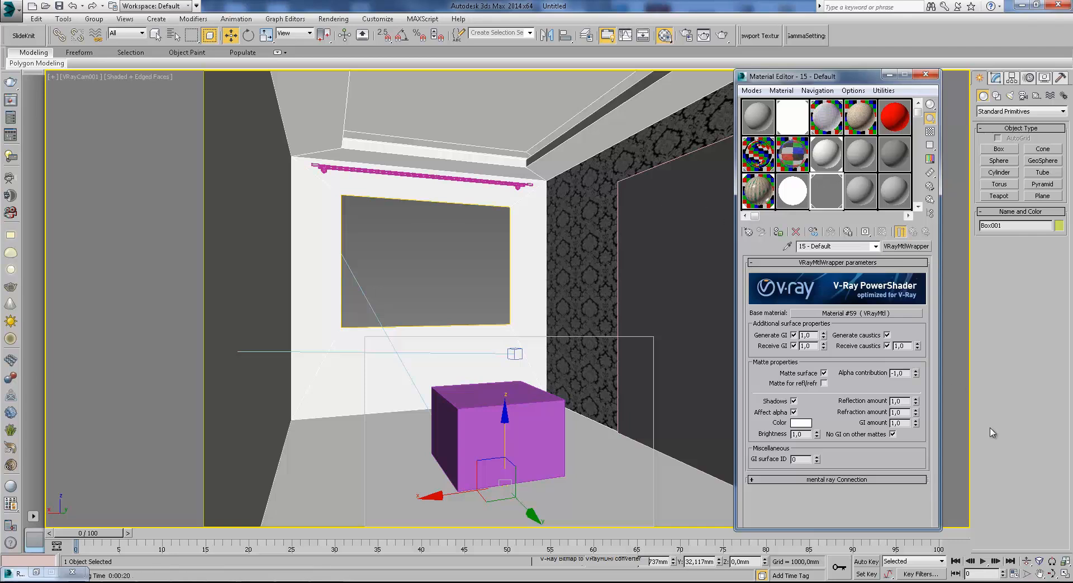
key(shift+q)
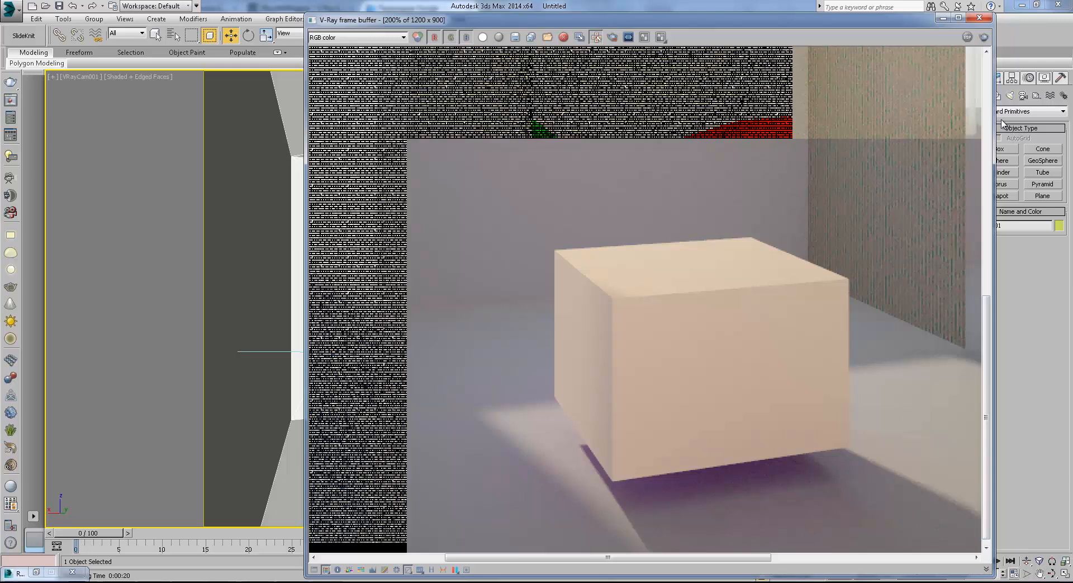
click(977, 18)
Open the purple box's V-Ray object properties, examine the Matte object and direct light options, and close the dialog.
right_click(550, 409)
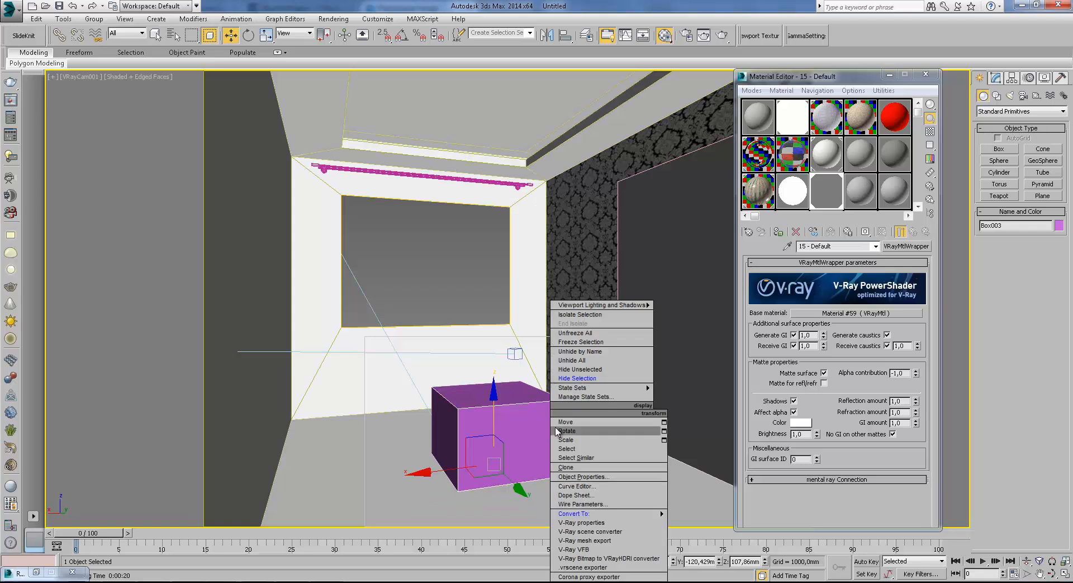
click(580, 522)
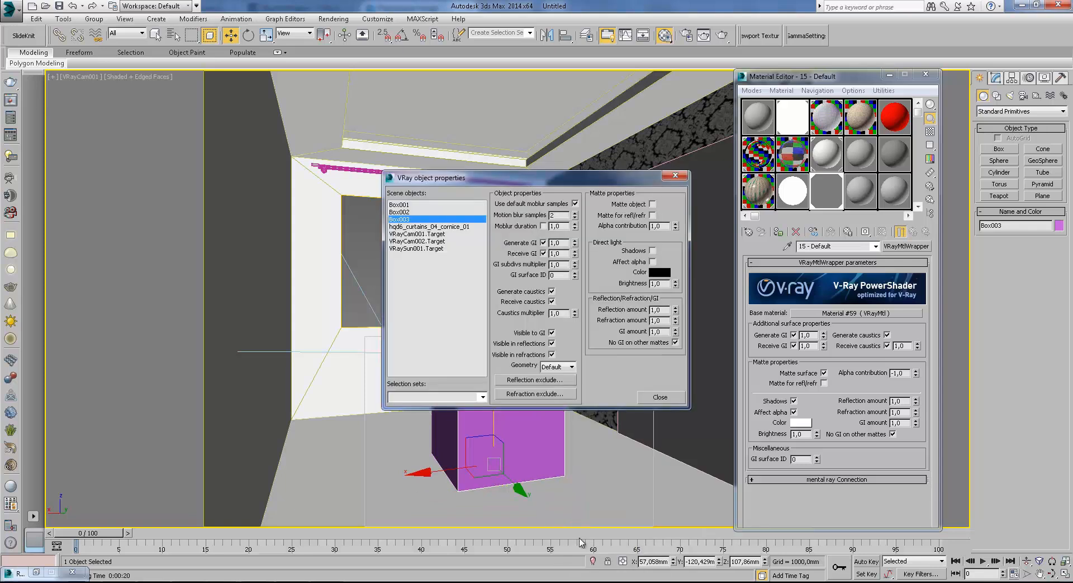
drag(626, 180, 669, 79)
click(693, 101)
click(695, 102)
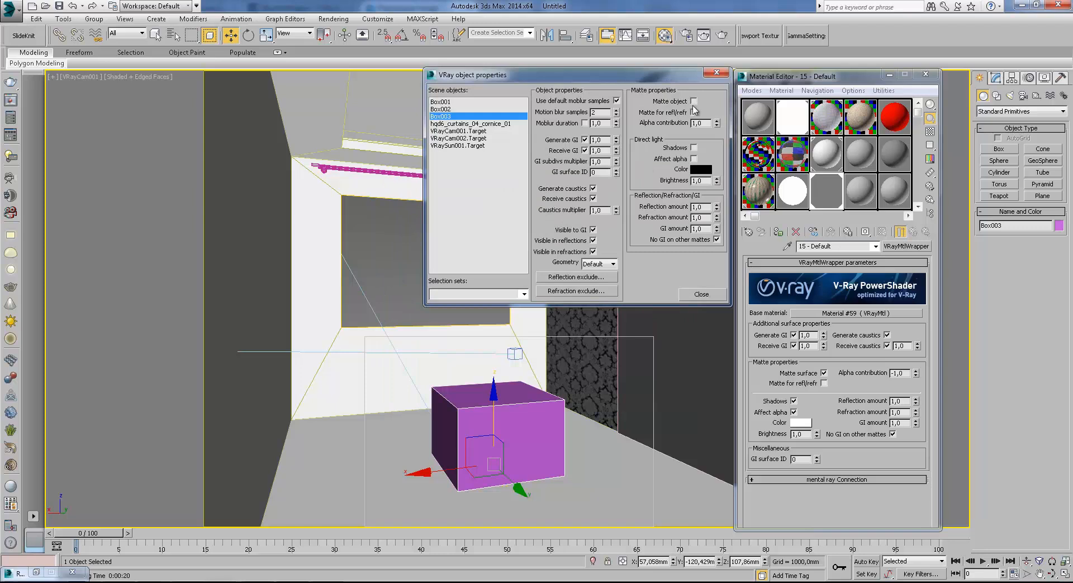
click(695, 101)
drag(690, 80, 693, 80)
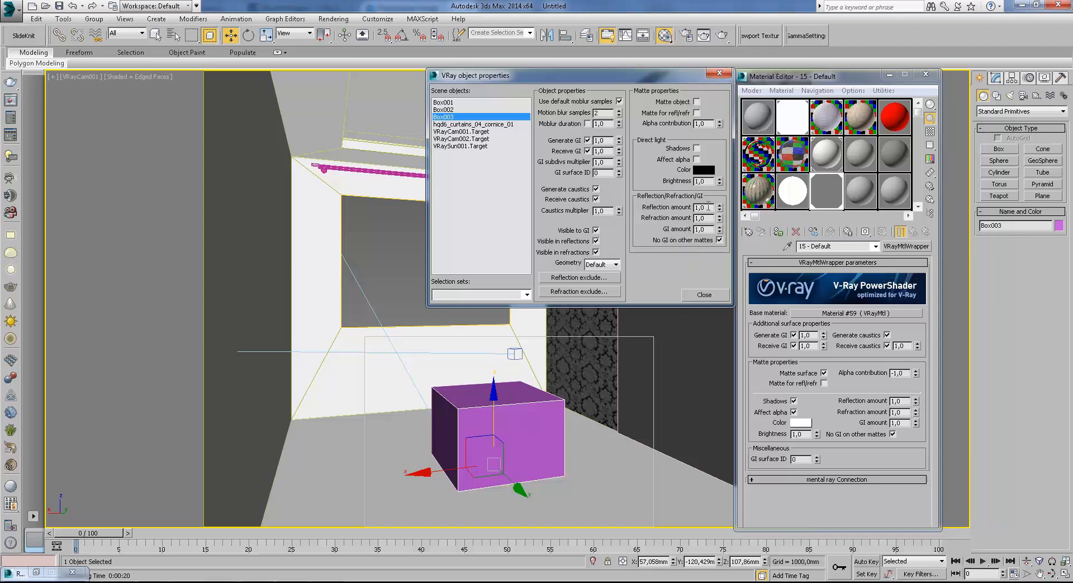
click(720, 74)
View the list of V-Ray material types, then check the box's V-Ray object properties against the wrapper's parameters.
drag(789, 83, 816, 82)
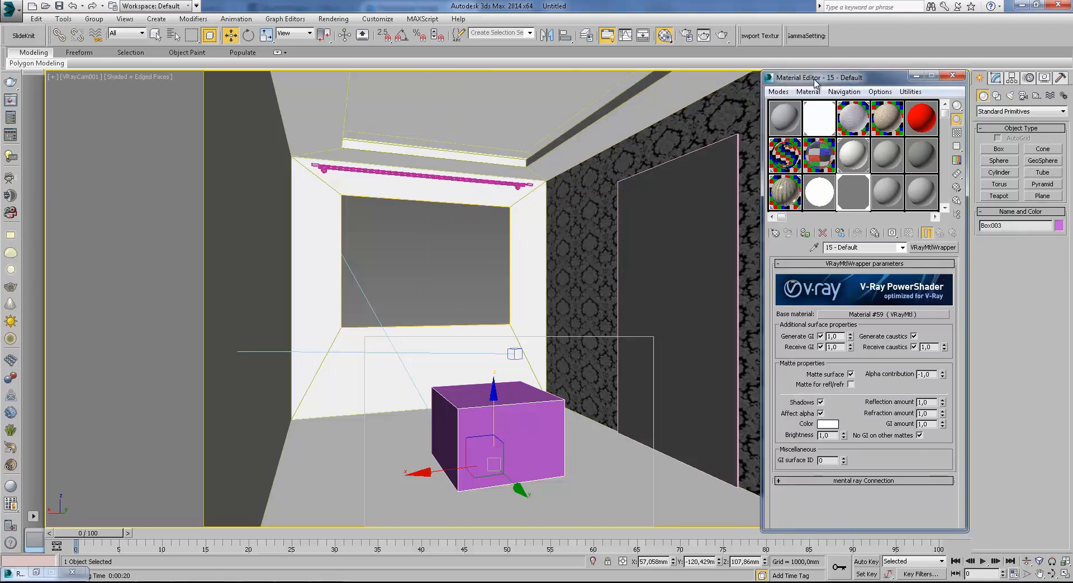
click(935, 248)
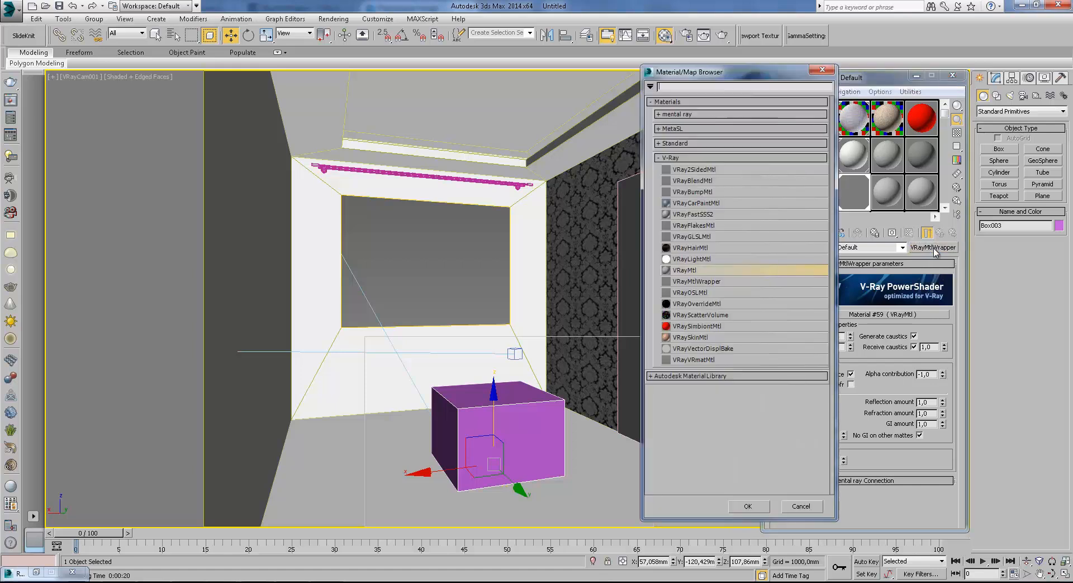
click(823, 69)
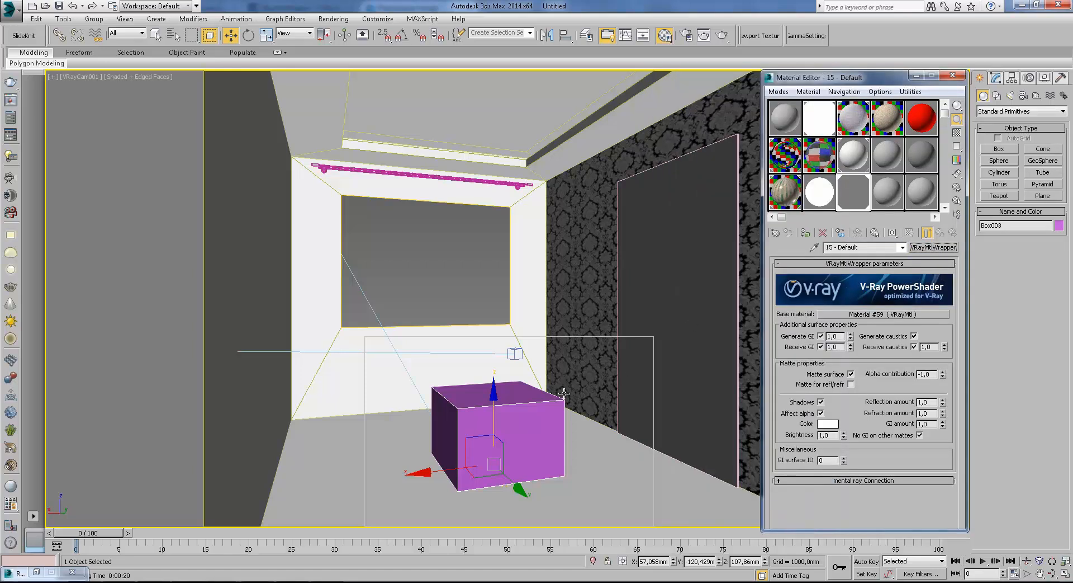
right_click(541, 394)
click(573, 504)
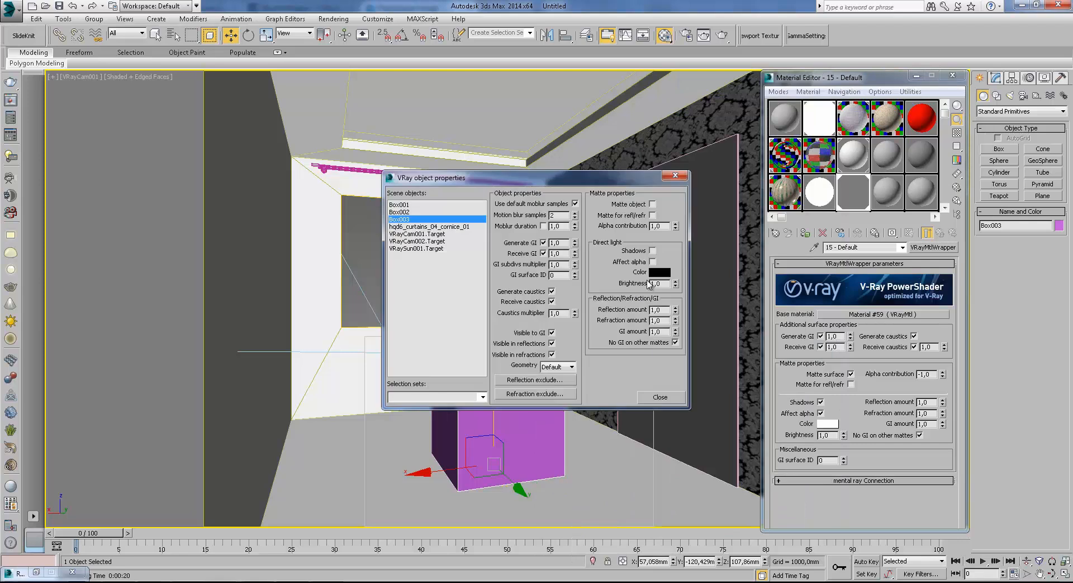
click(675, 175)
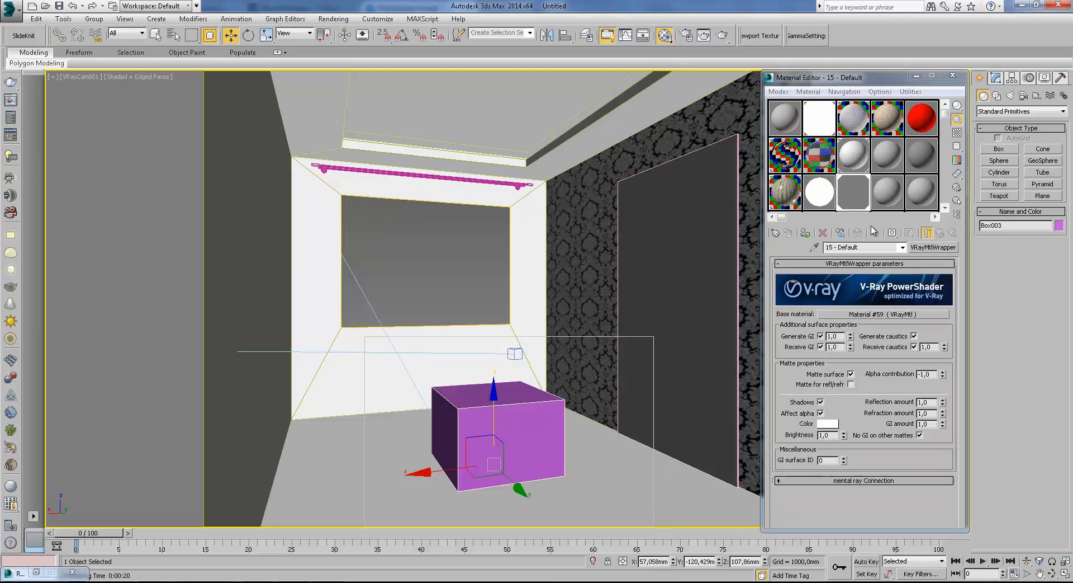
Replace the box's VRayMtlWrapper material with a VRayMtl and look through its basic parameters.
click(931, 248)
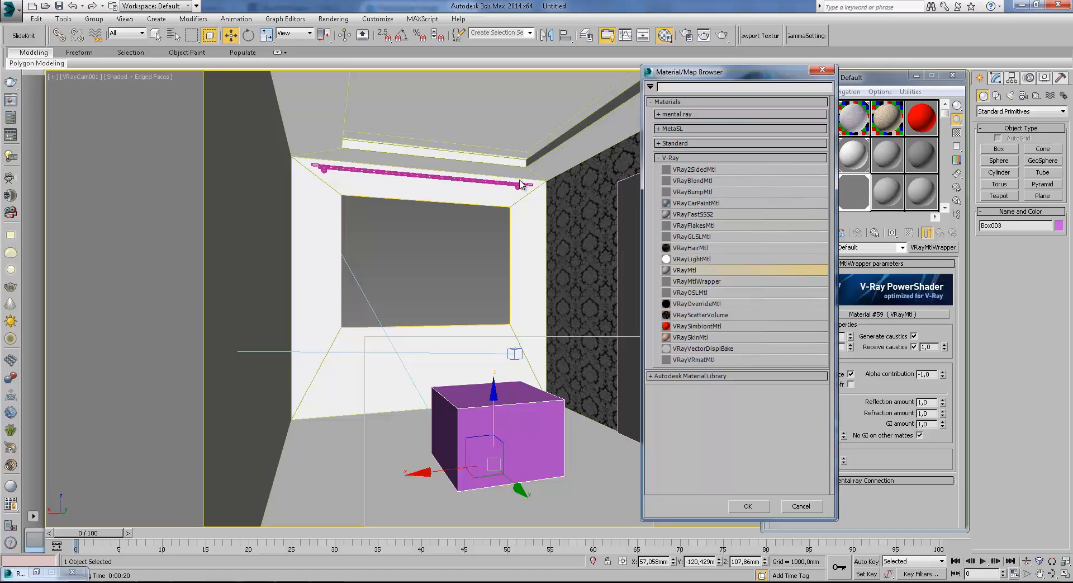
drag(751, 76, 668, 79)
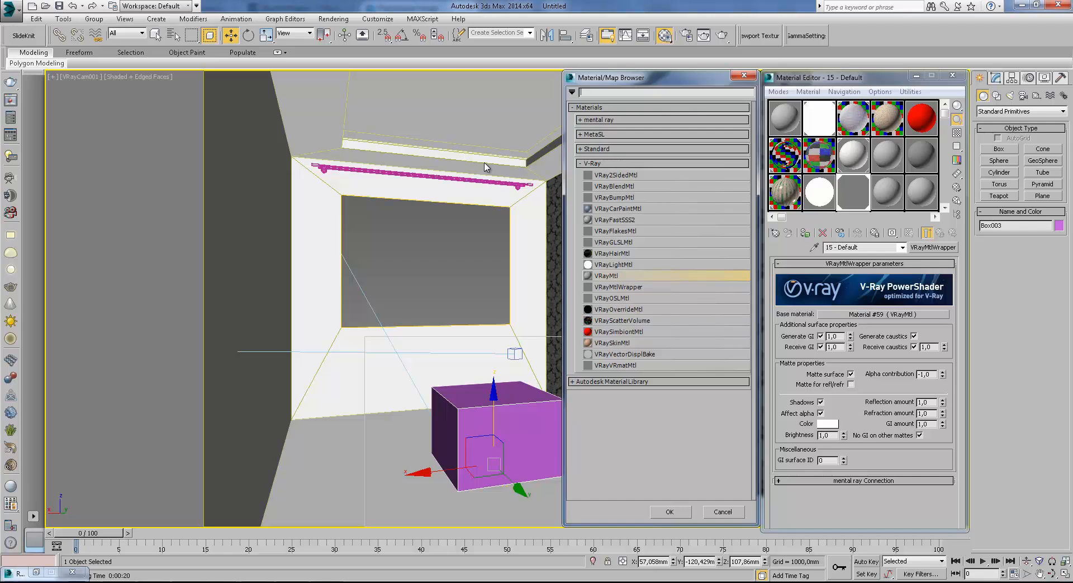
click(643, 288)
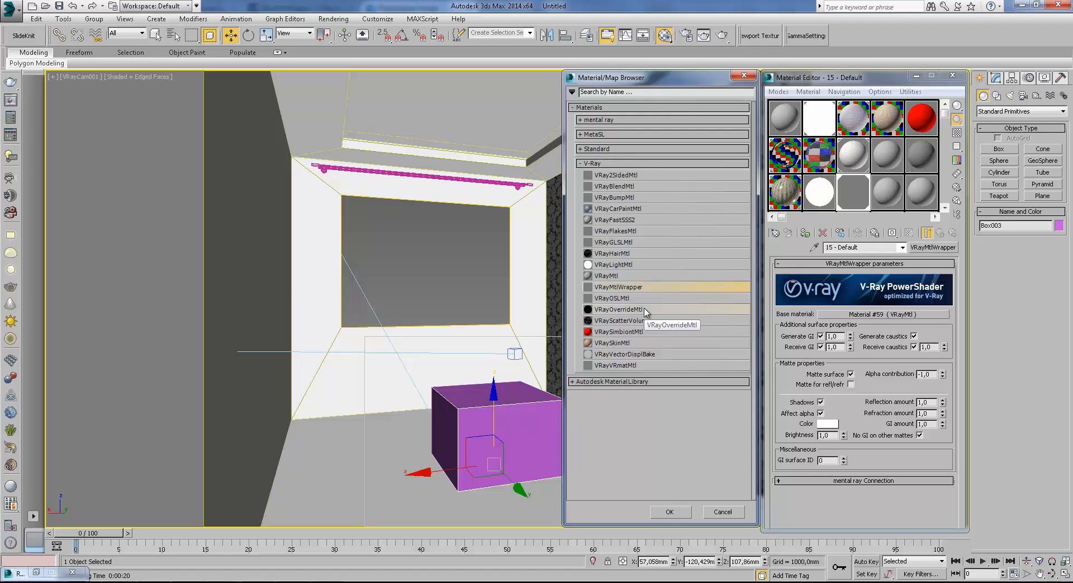
double_click(631, 276)
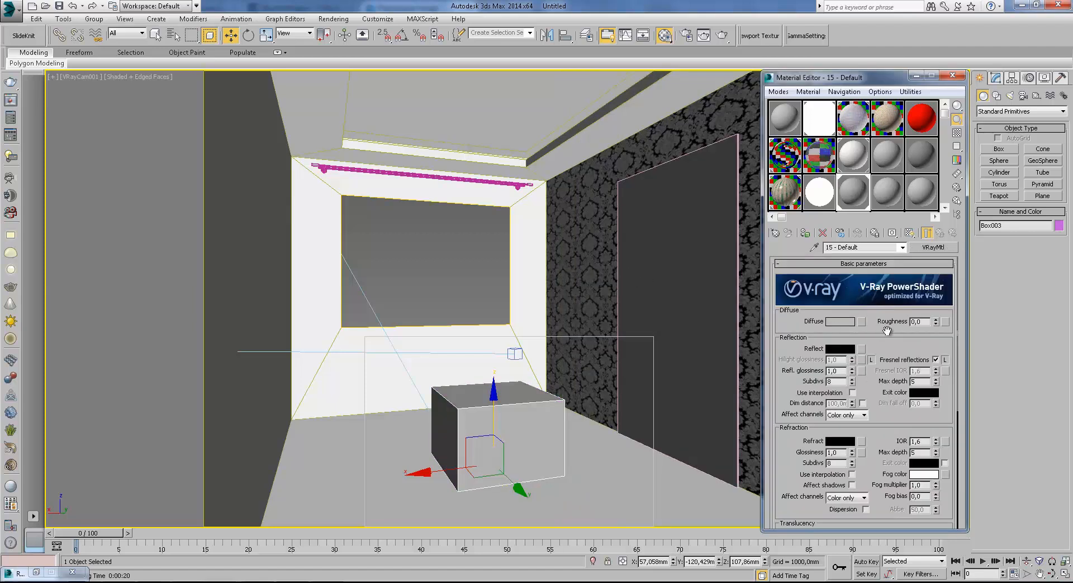
drag(876, 485, 879, 448)
drag(880, 407, 864, 461)
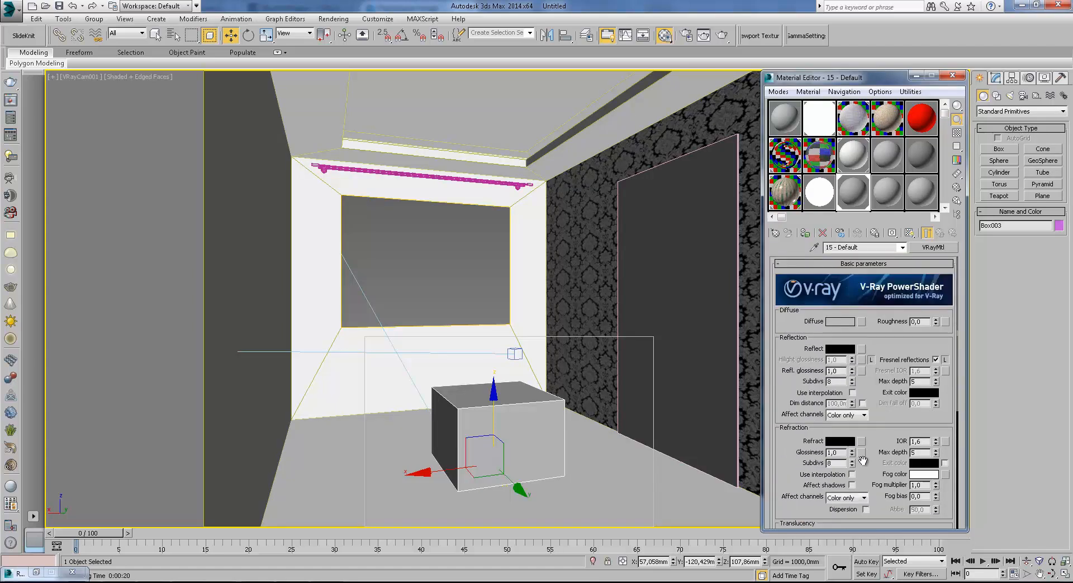